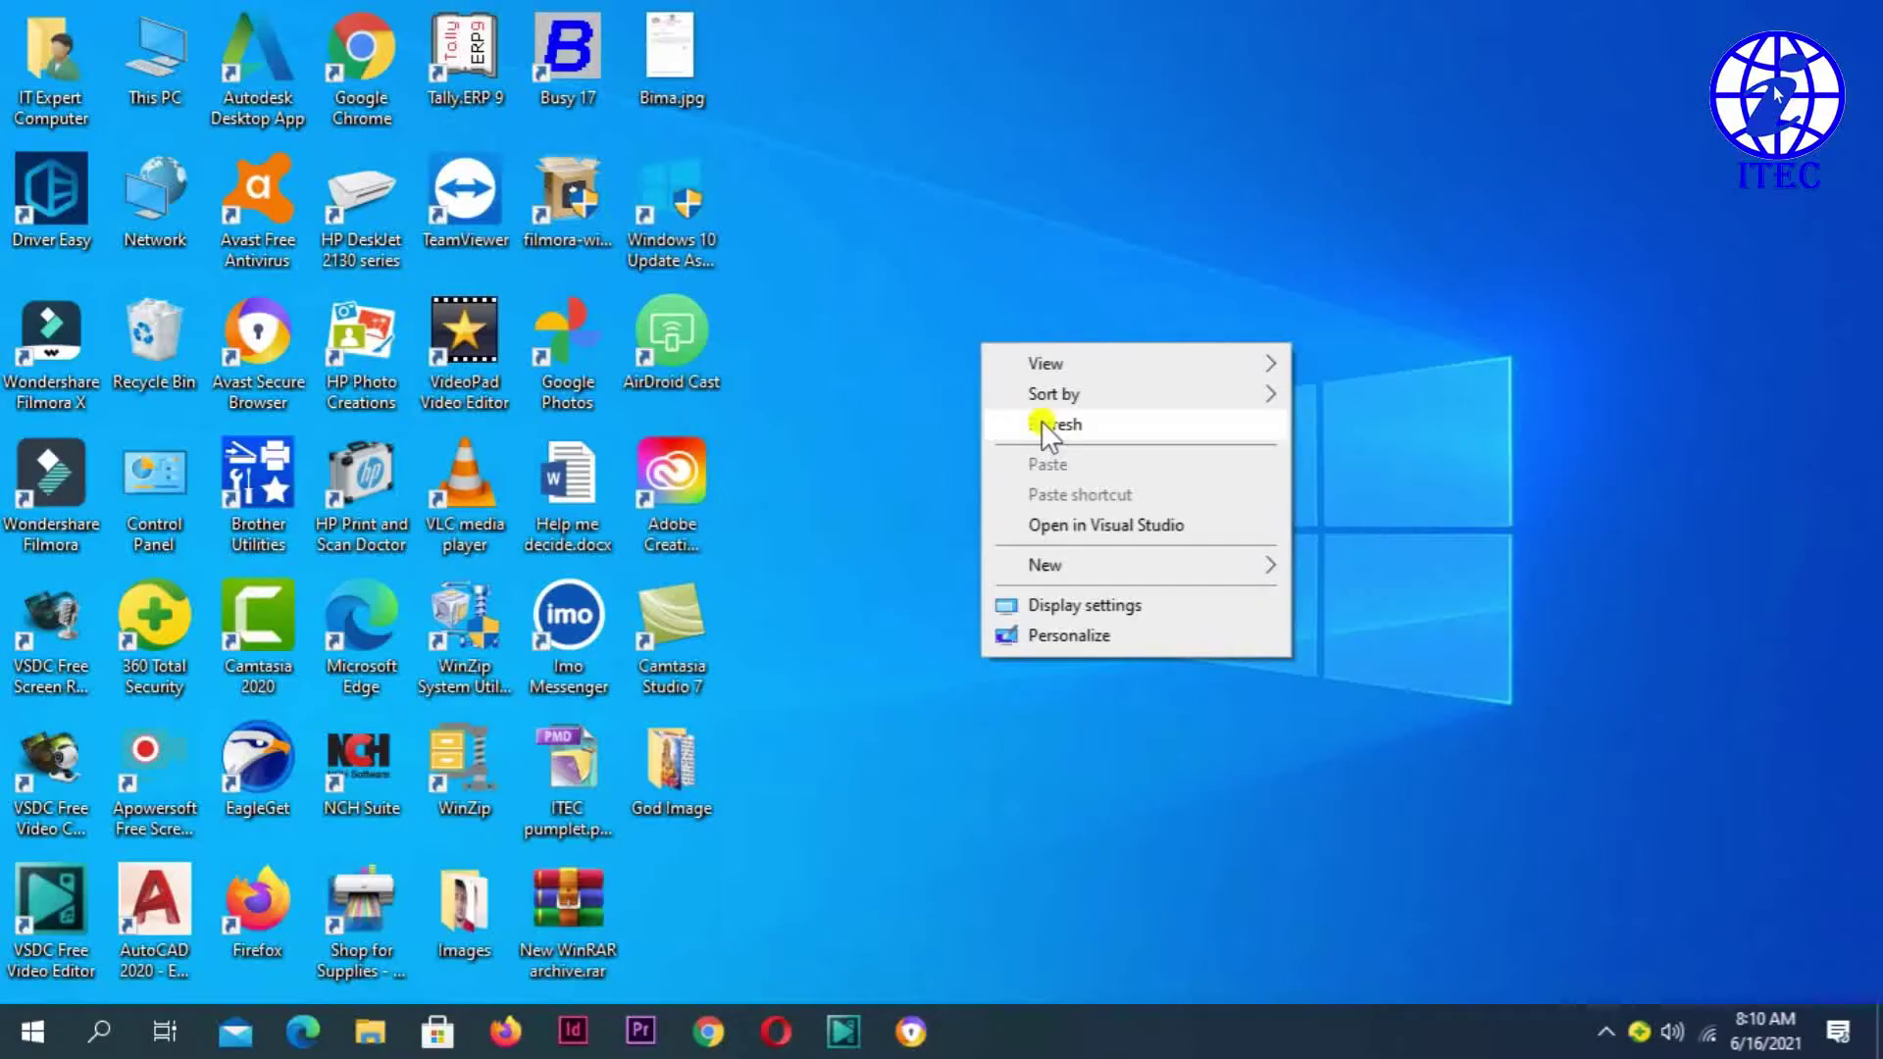
- Refresh the Windows 10 desktop from its right-click menu
left_click(1042, 421)
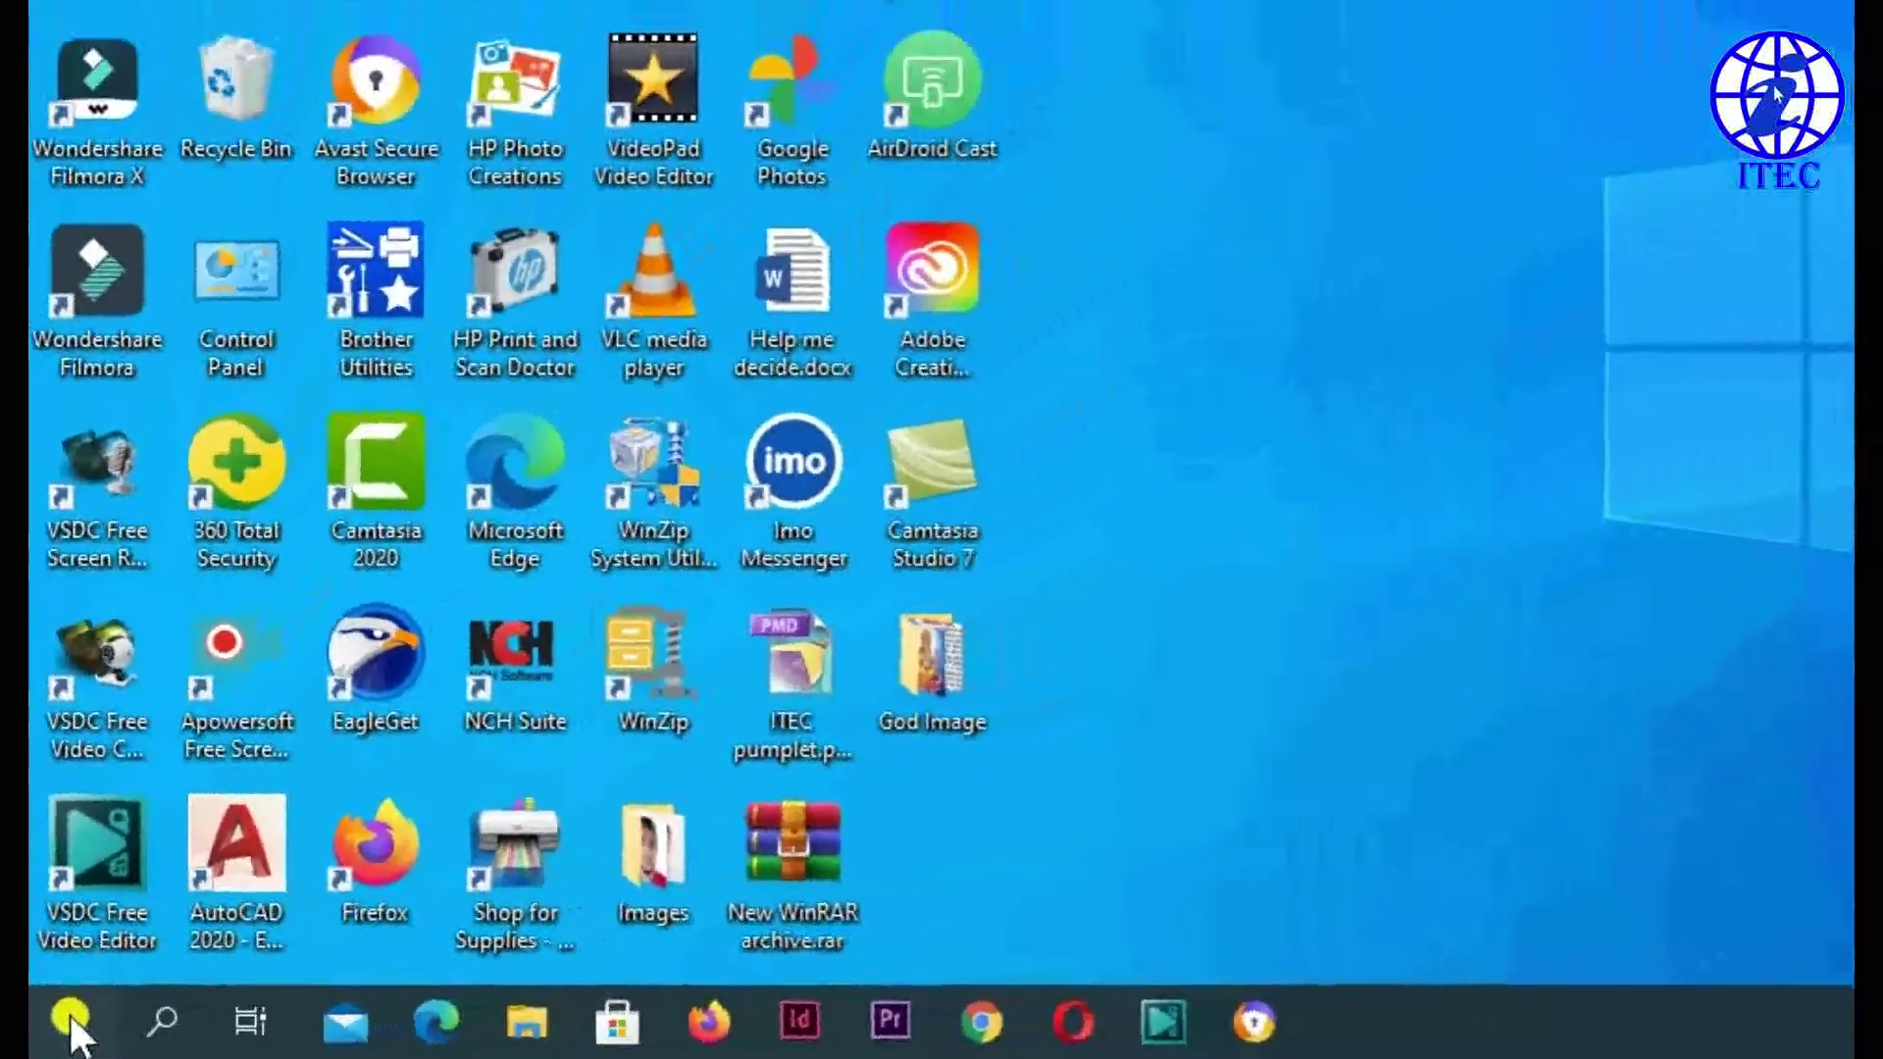
- Launch Adobe Photoshop 7.0 from the Start menu's installed app list
left_click(46, 1027)
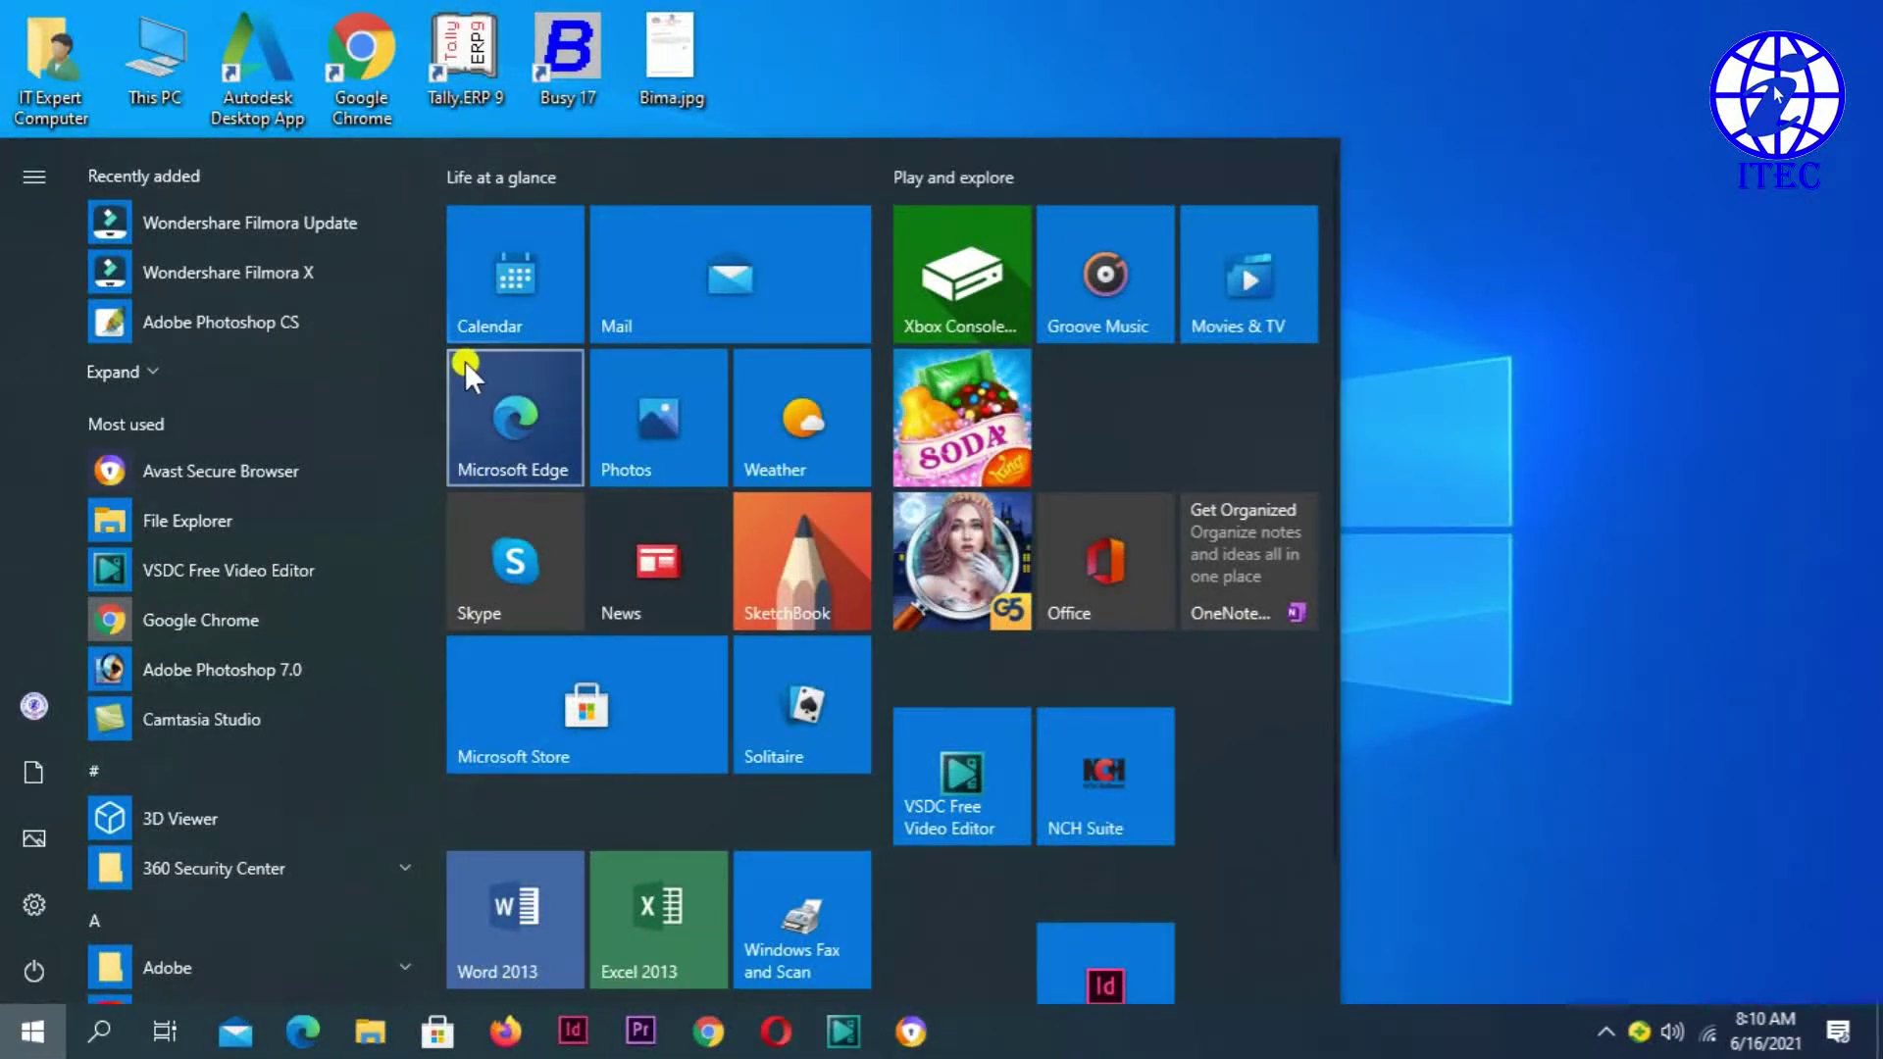
scroll(398, 457, "down", 3)
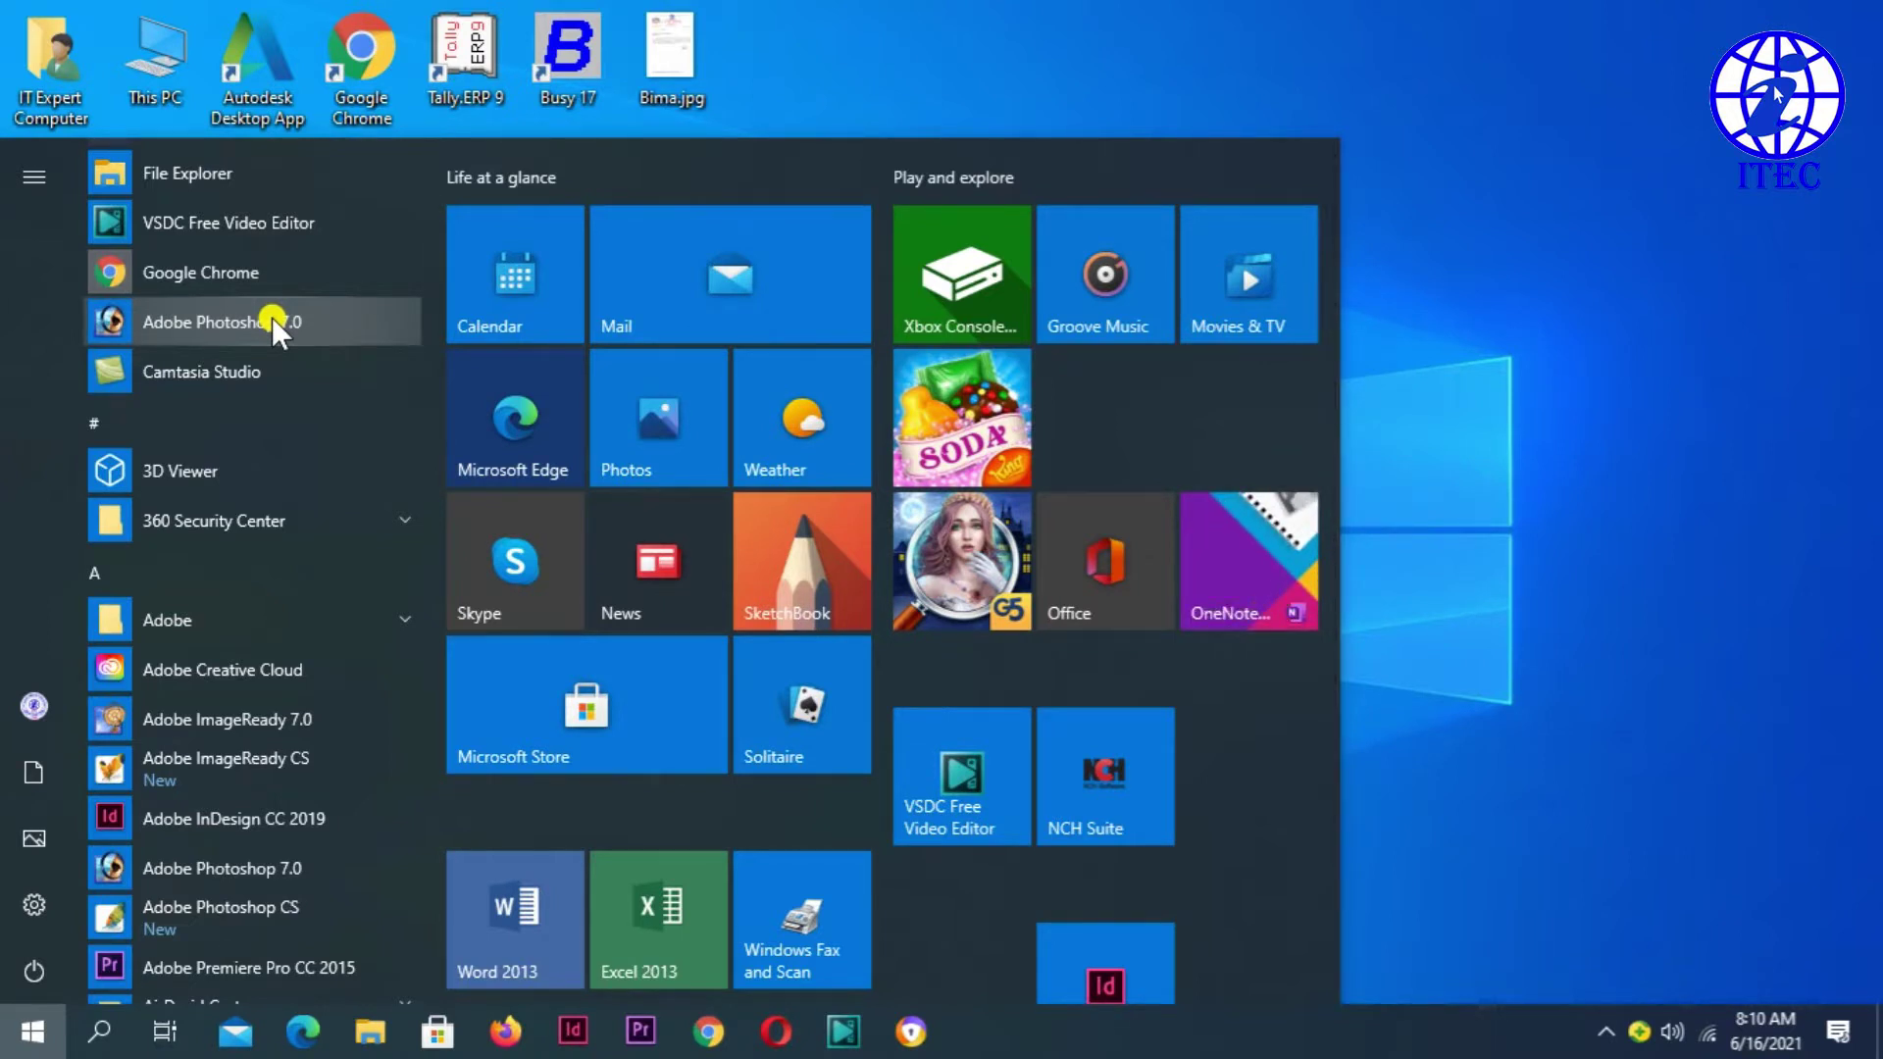
left_click(272, 317)
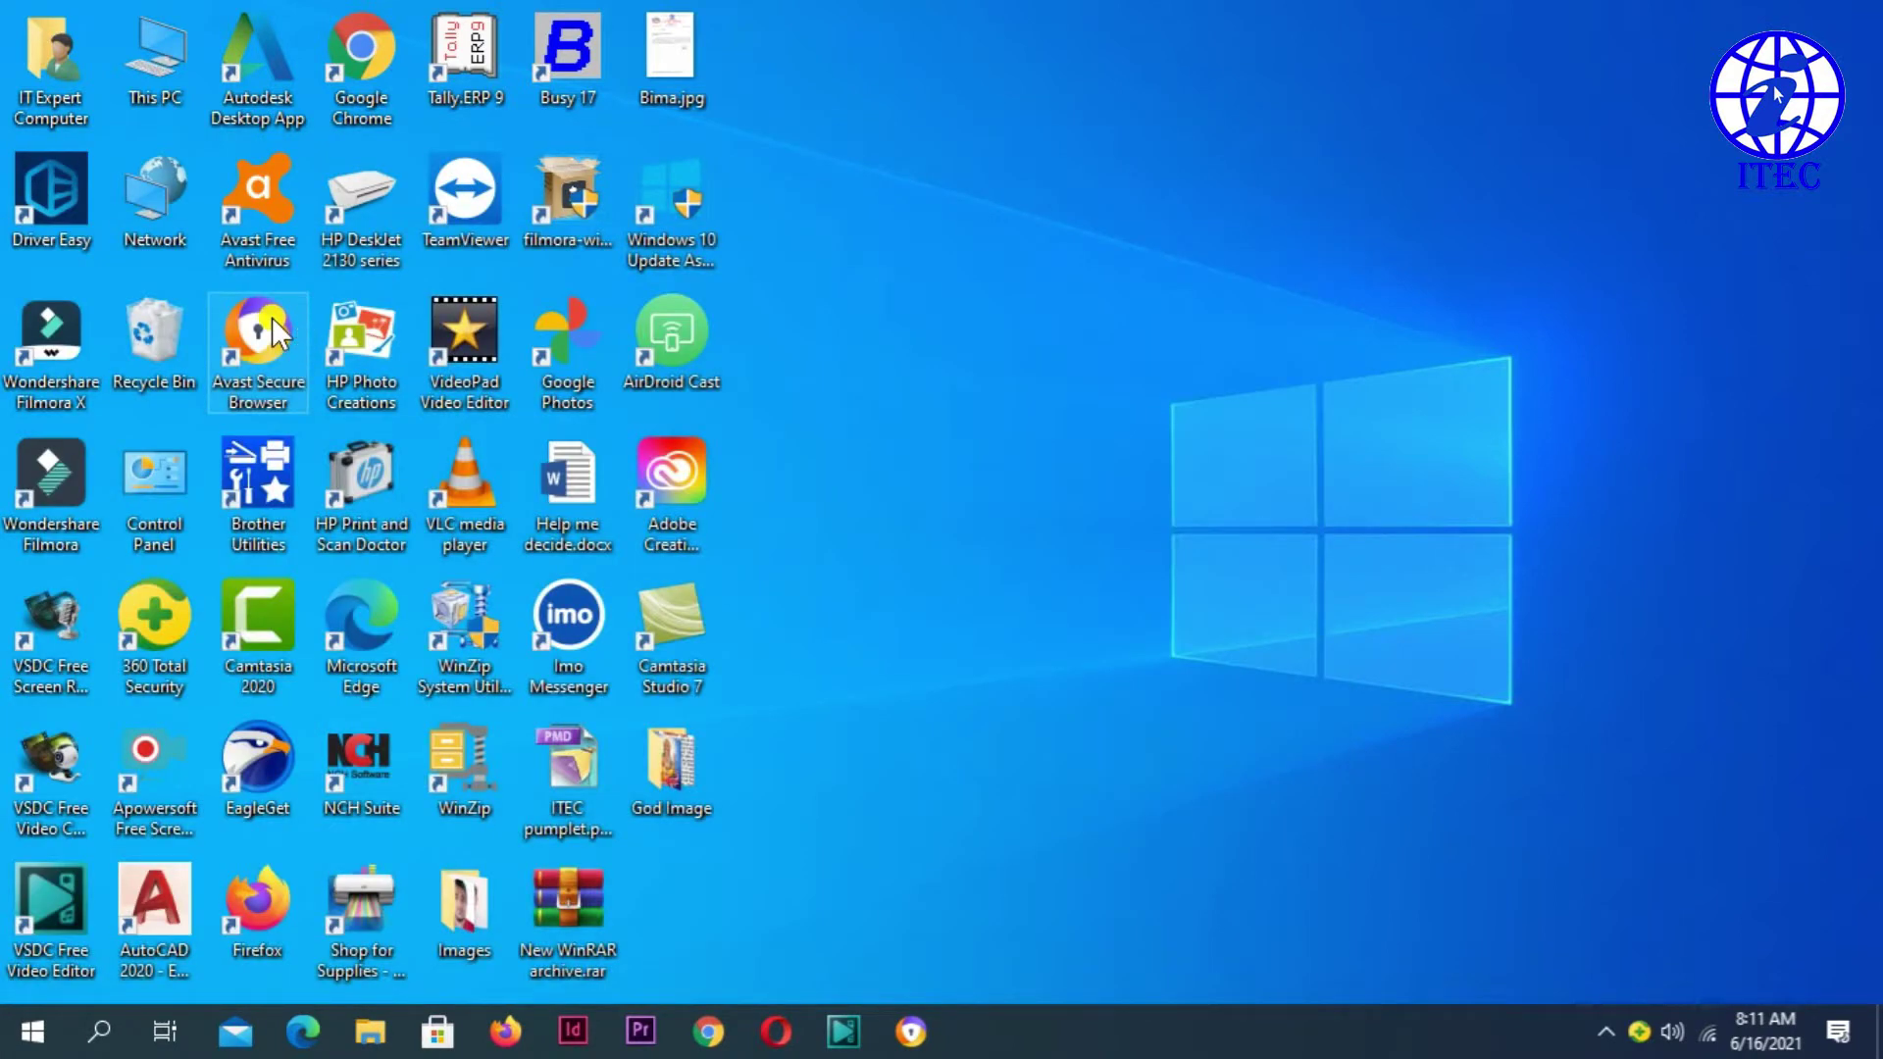
left_click(227, 228)
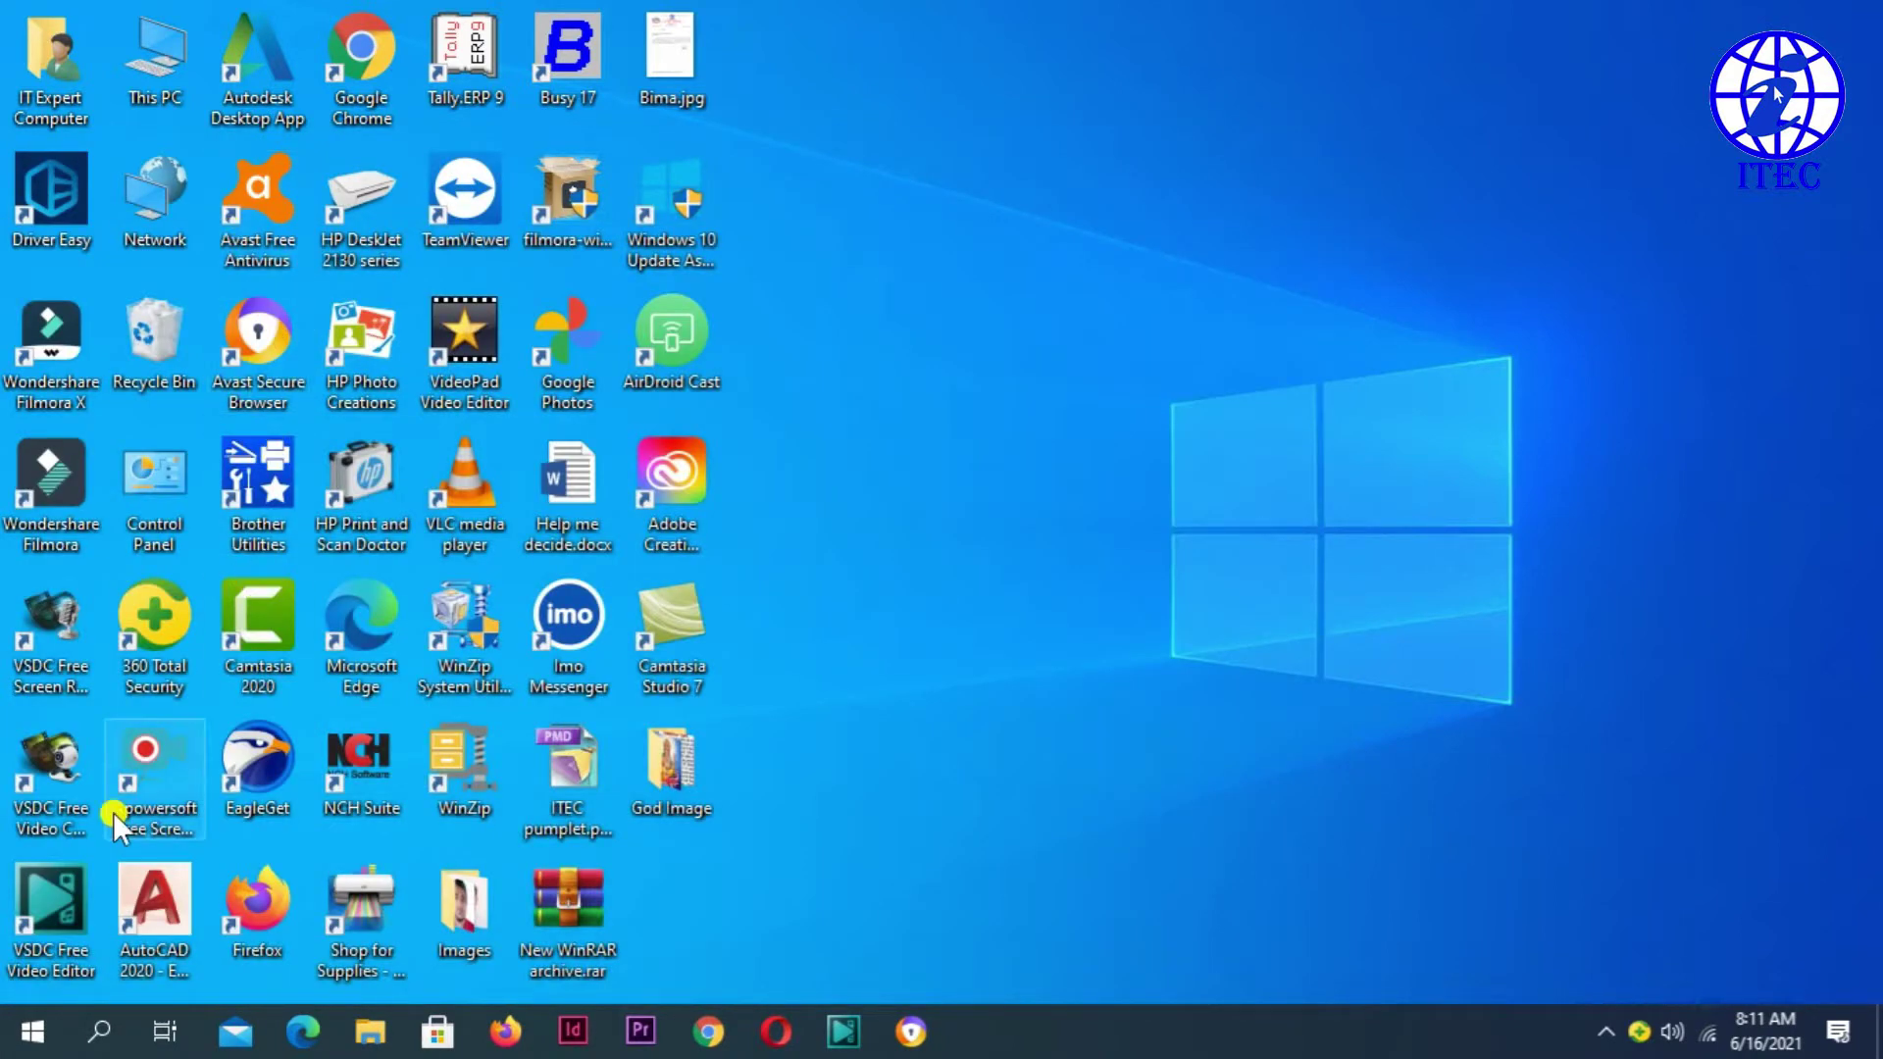
left_click(33, 1041)
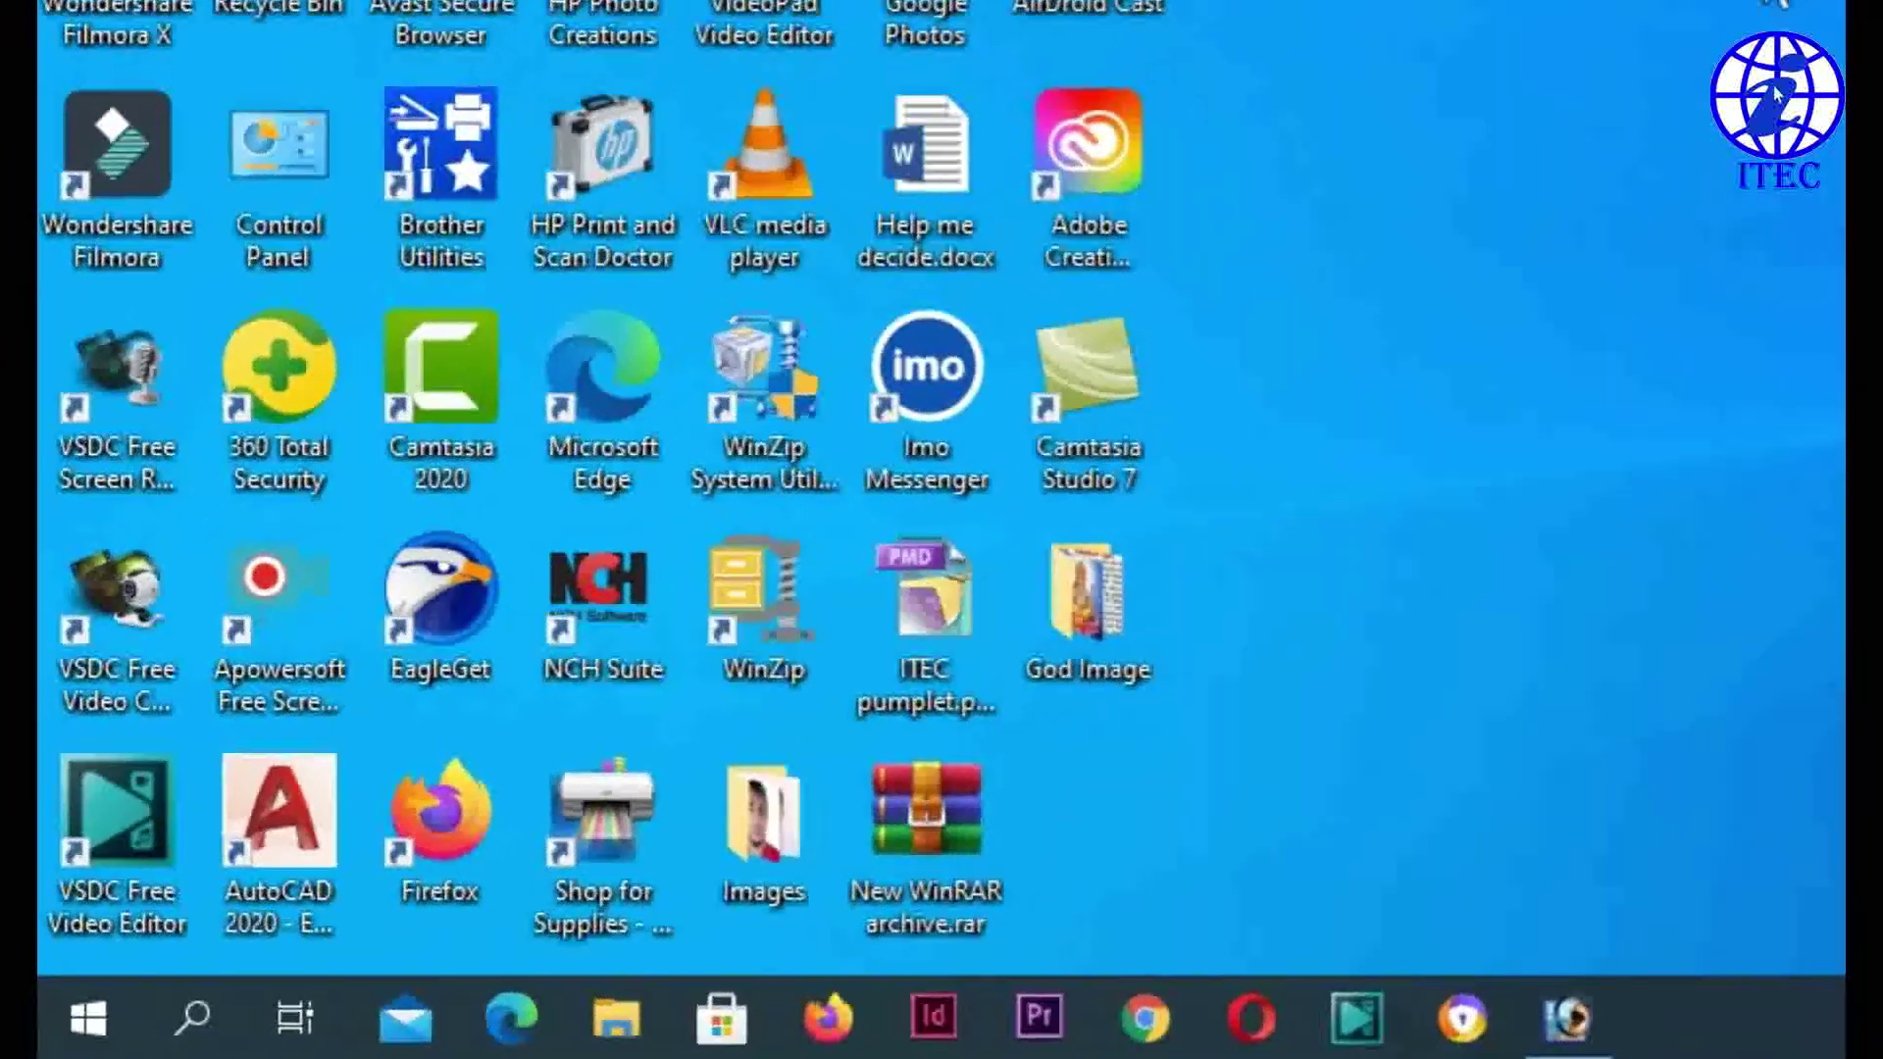
- Run 'photoshop' from the Win+R Run dialog to start Photoshop
key("super+r")
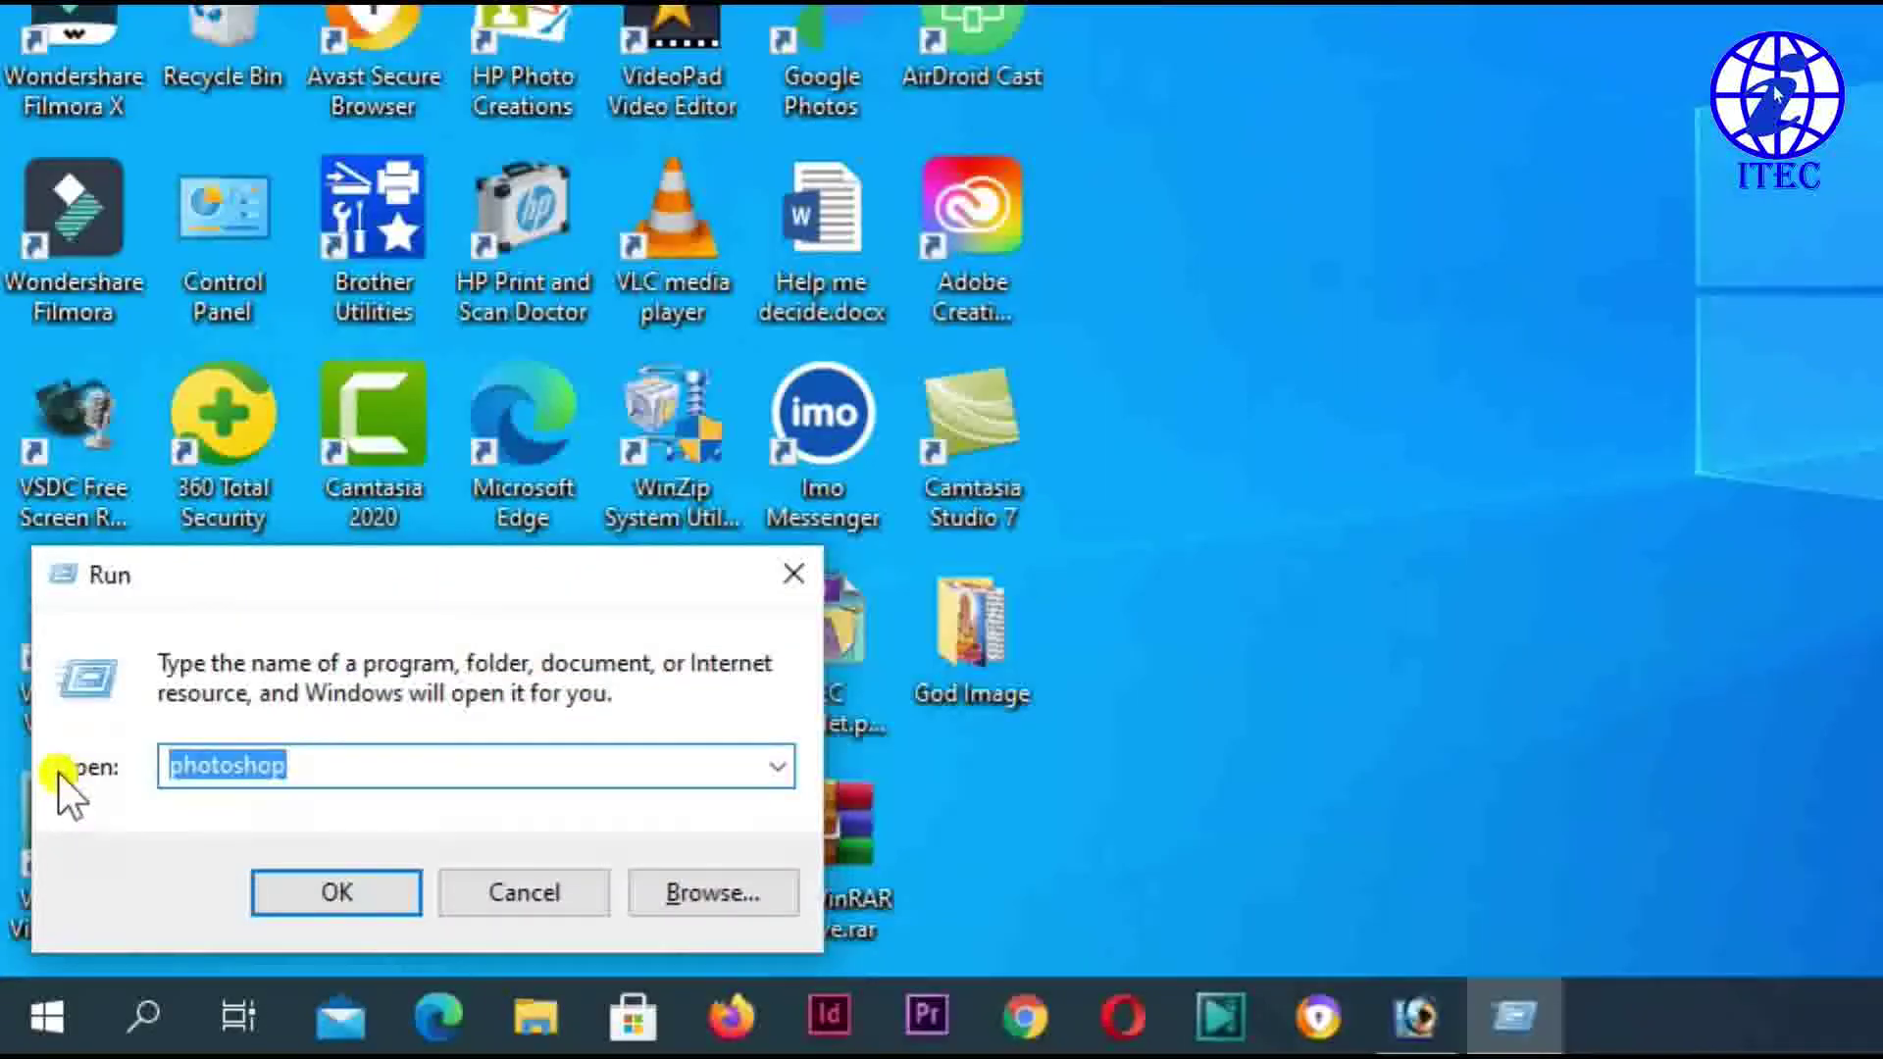
type("ph")
key("BackSpace")
key("BackSpace")
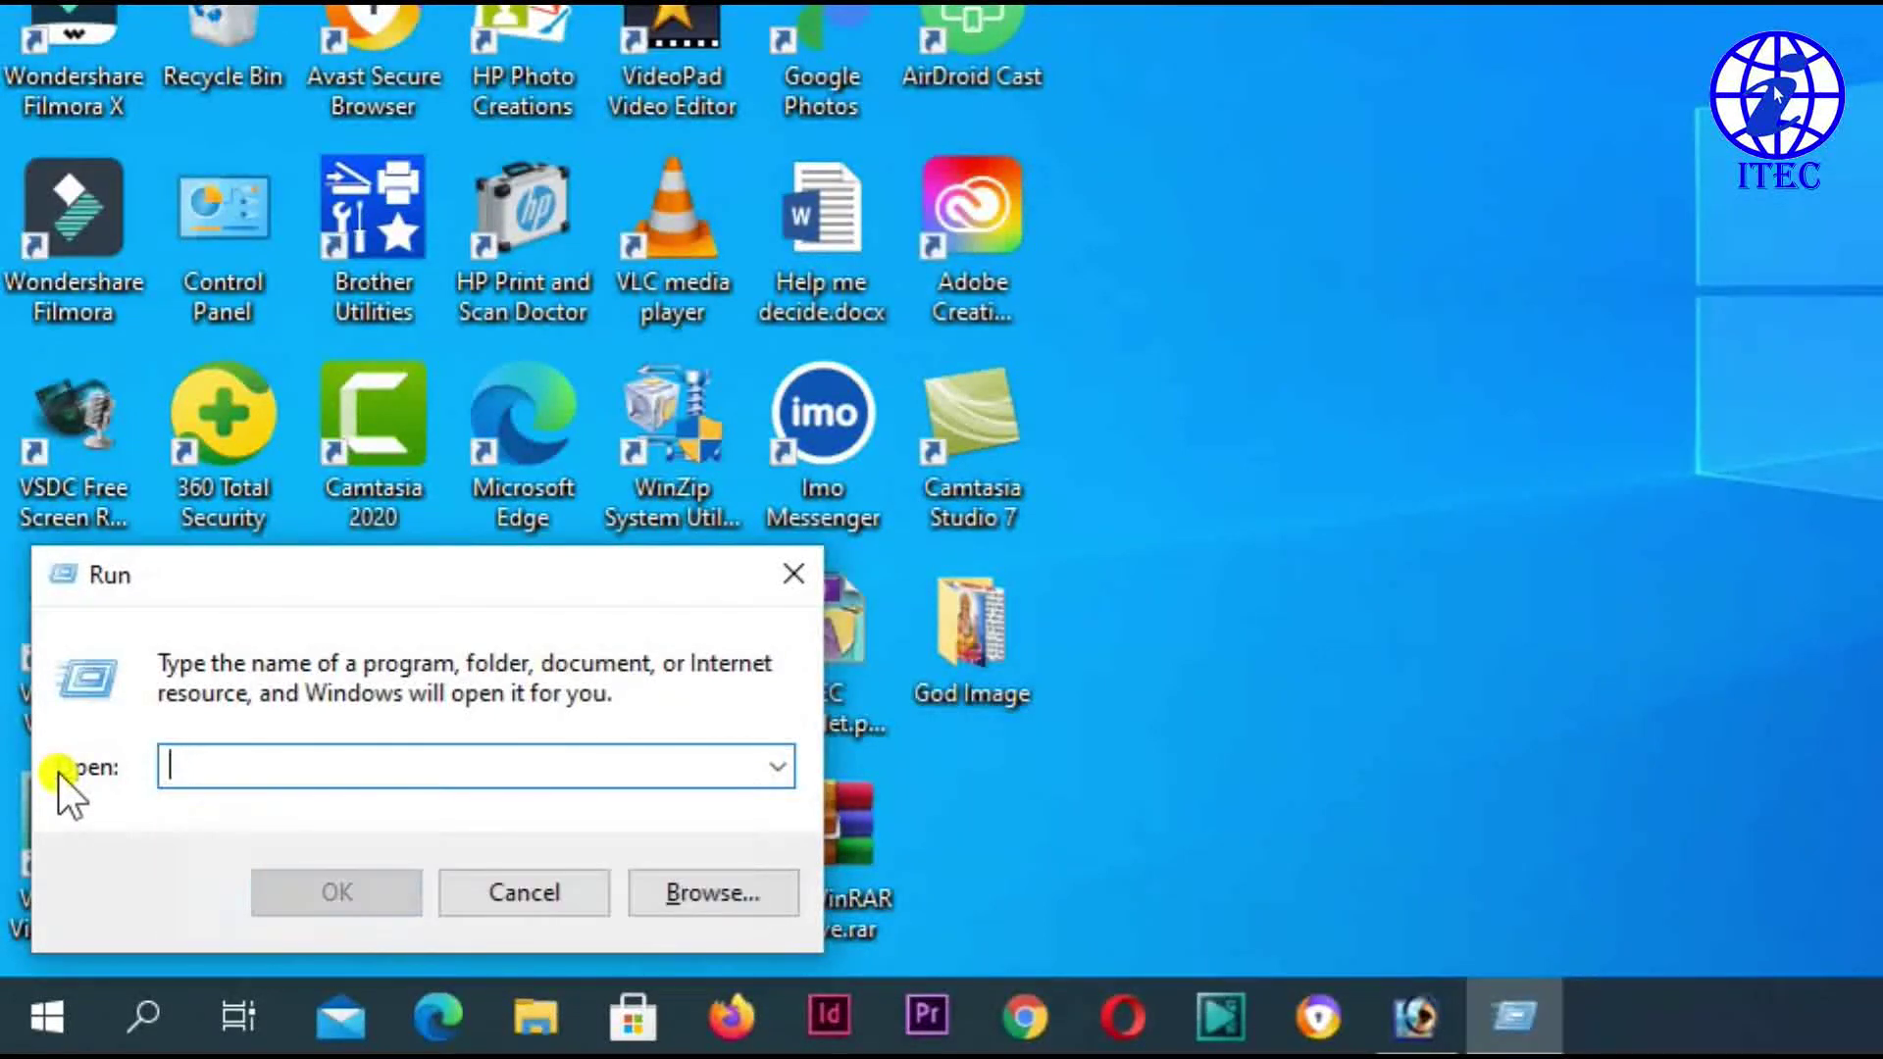
type("photoshop")
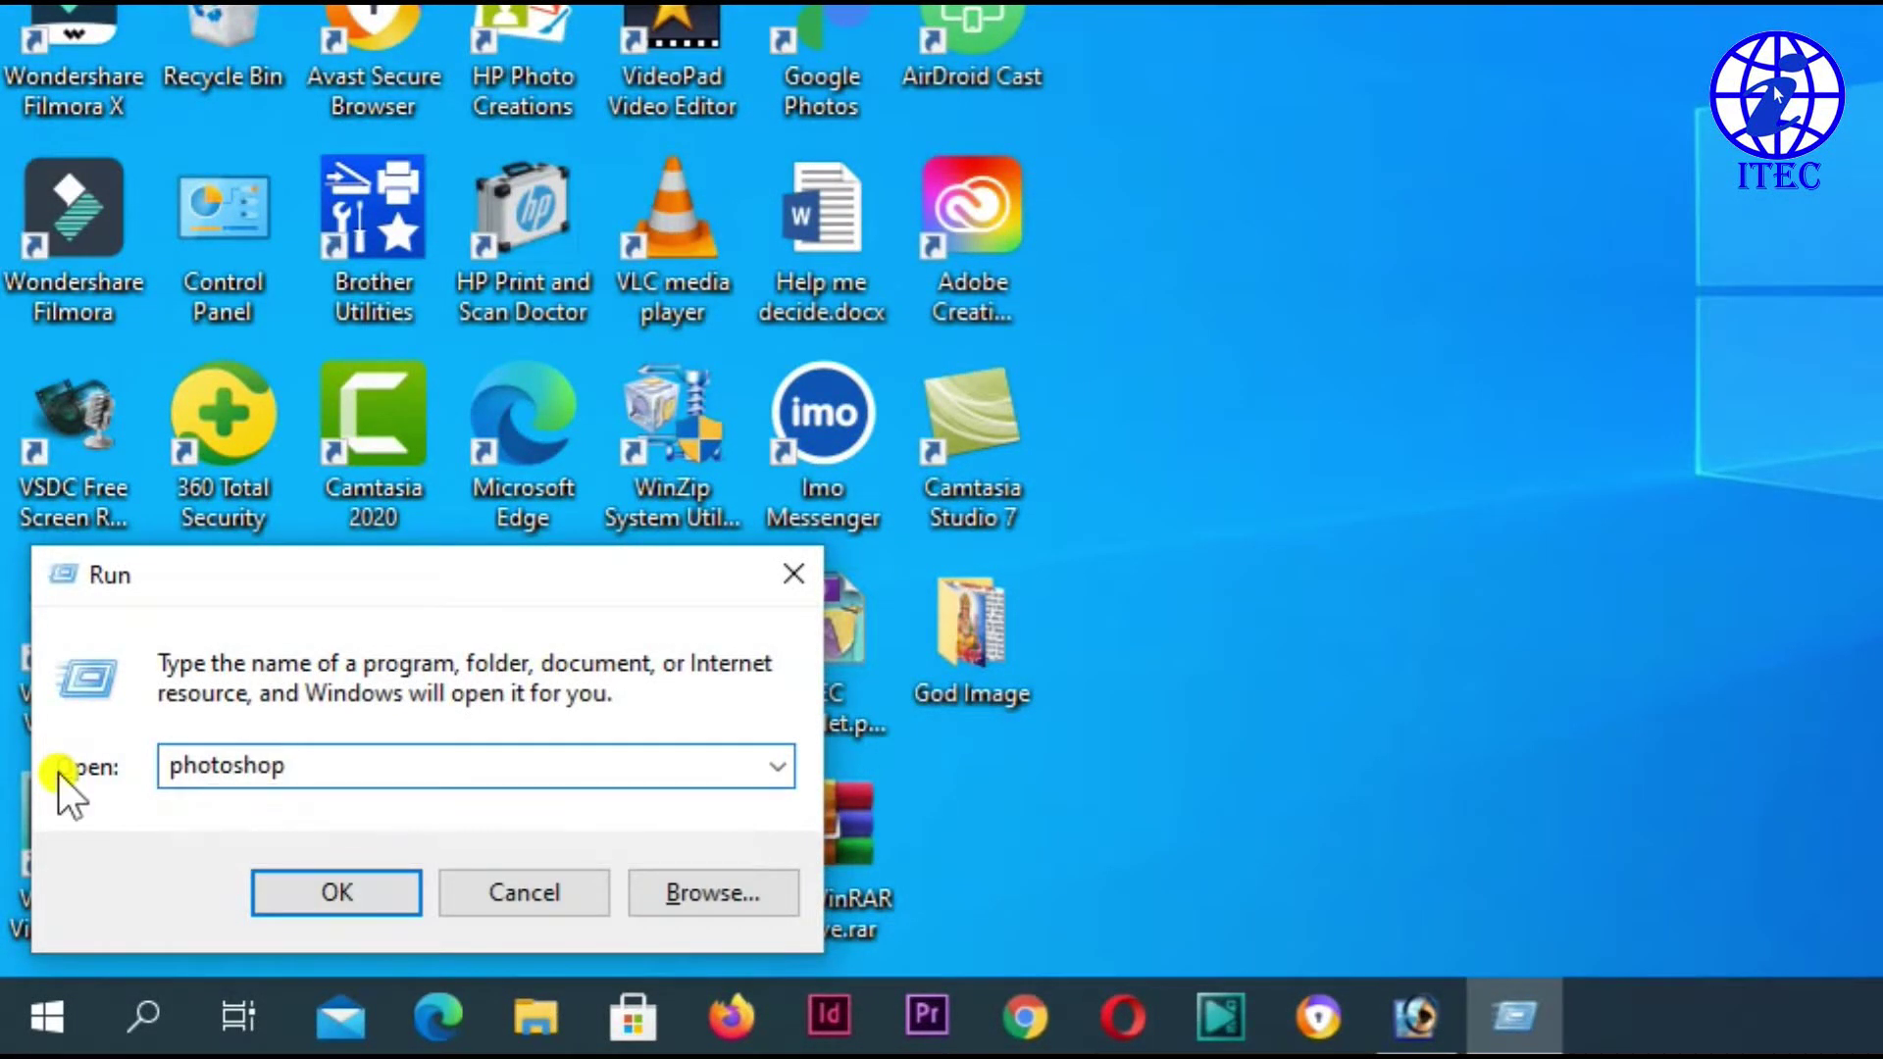
key("Return")
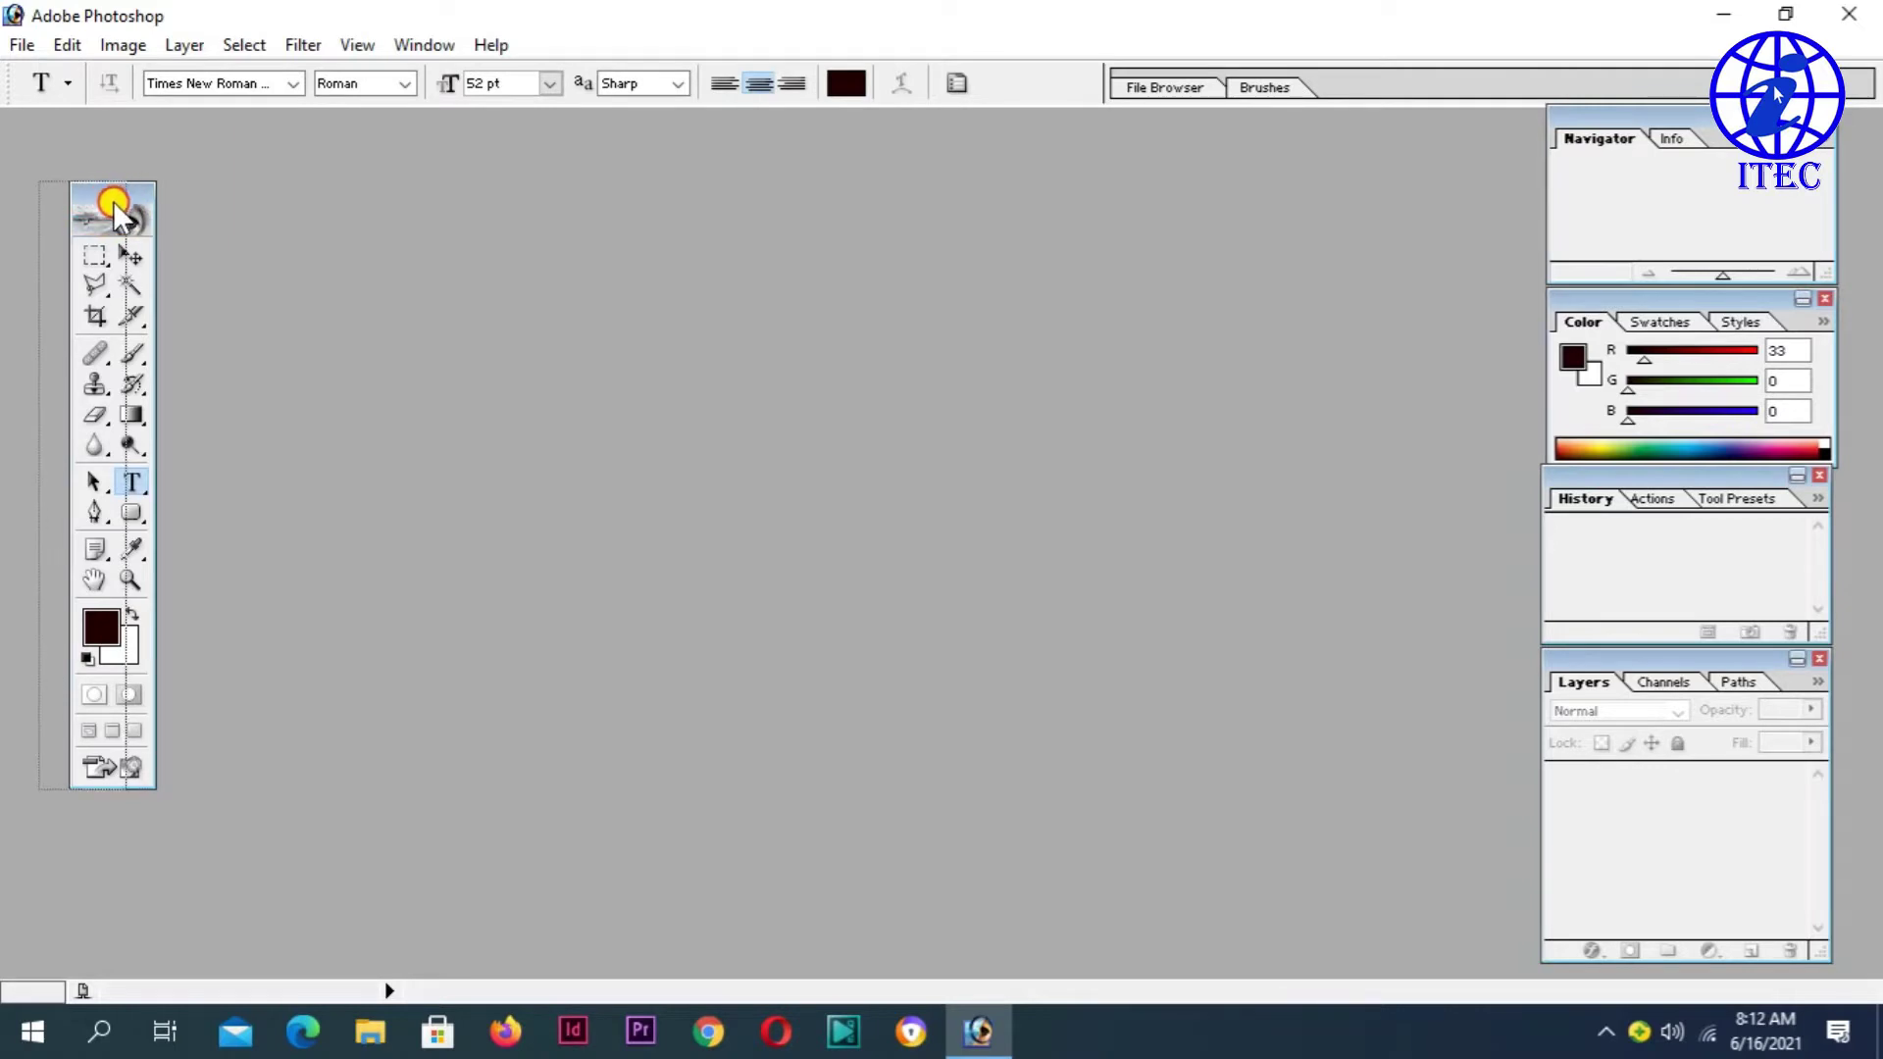
- Nudge the toolbox slightly and show the File menu's commands
left_click_drag(119, 193, 132, 201)
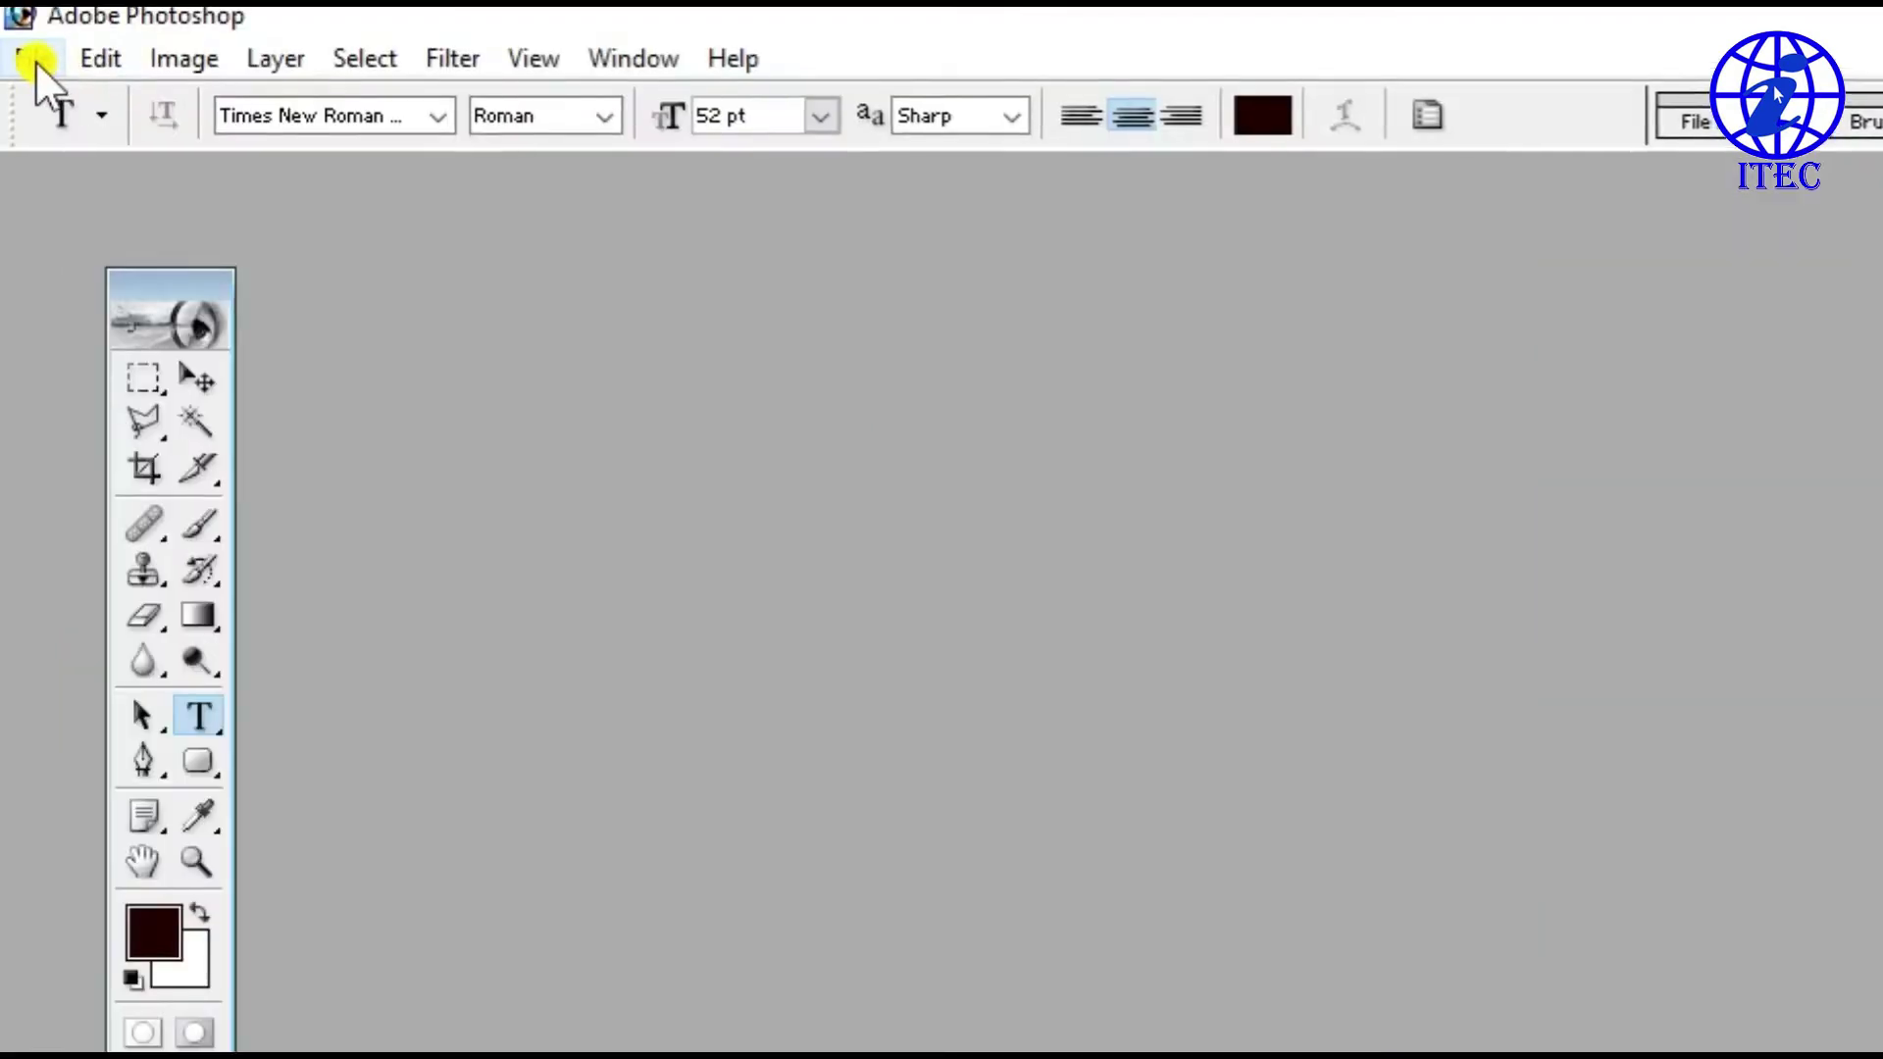
left_click(16, 61)
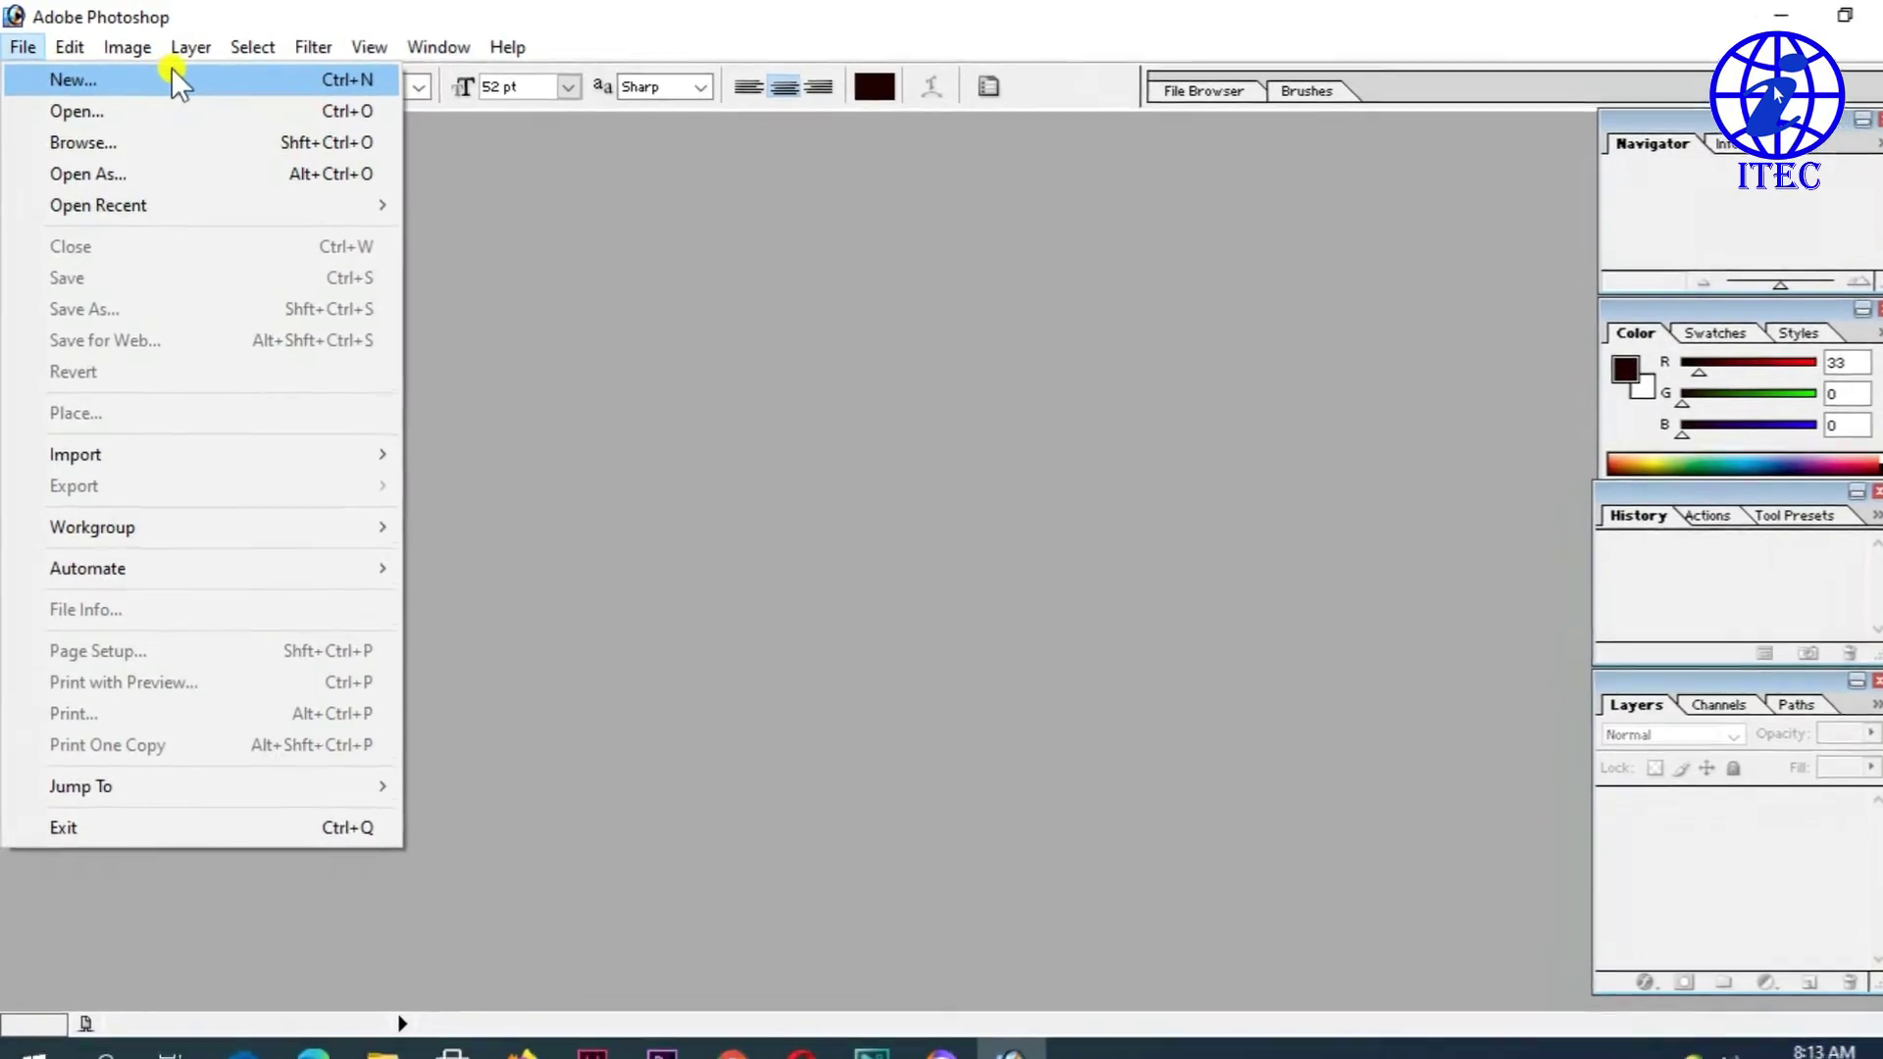
- Start a new document named 'IT Expert computer'
left_click(169, 77)
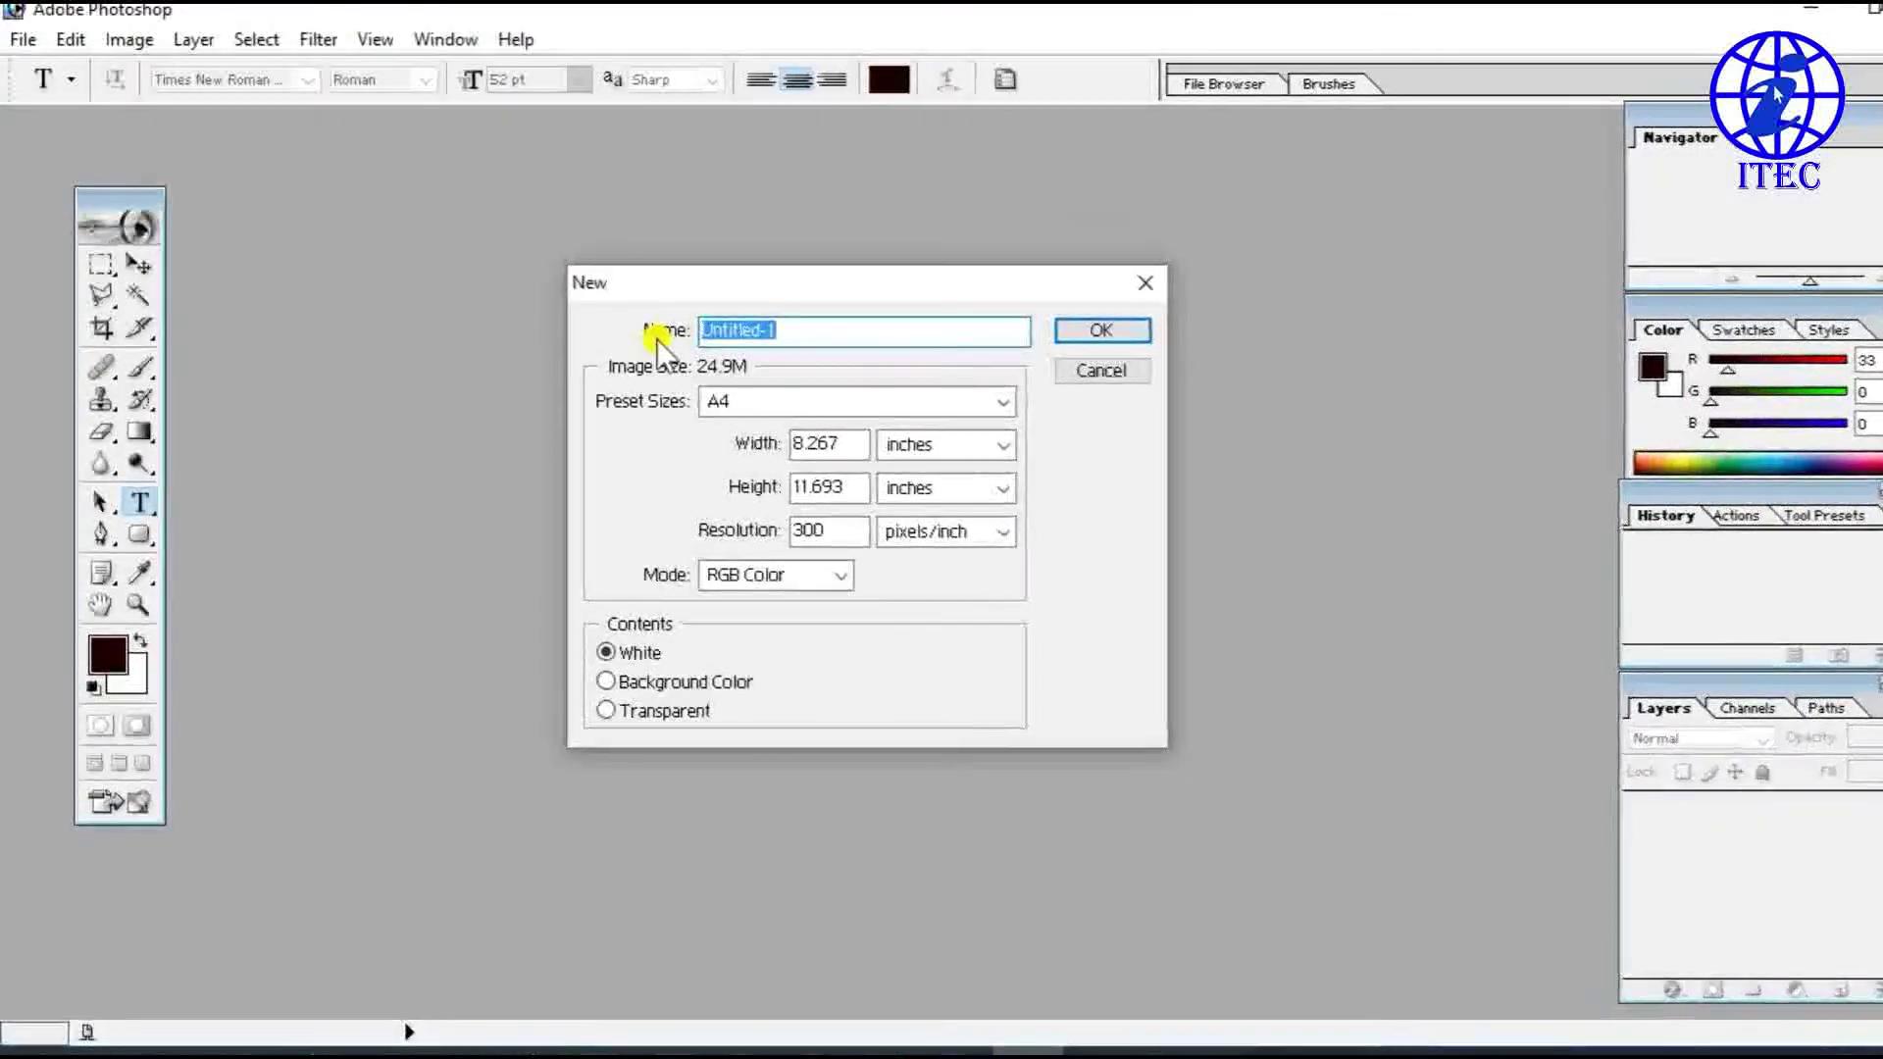
key("BackSpace")
type("IT E")
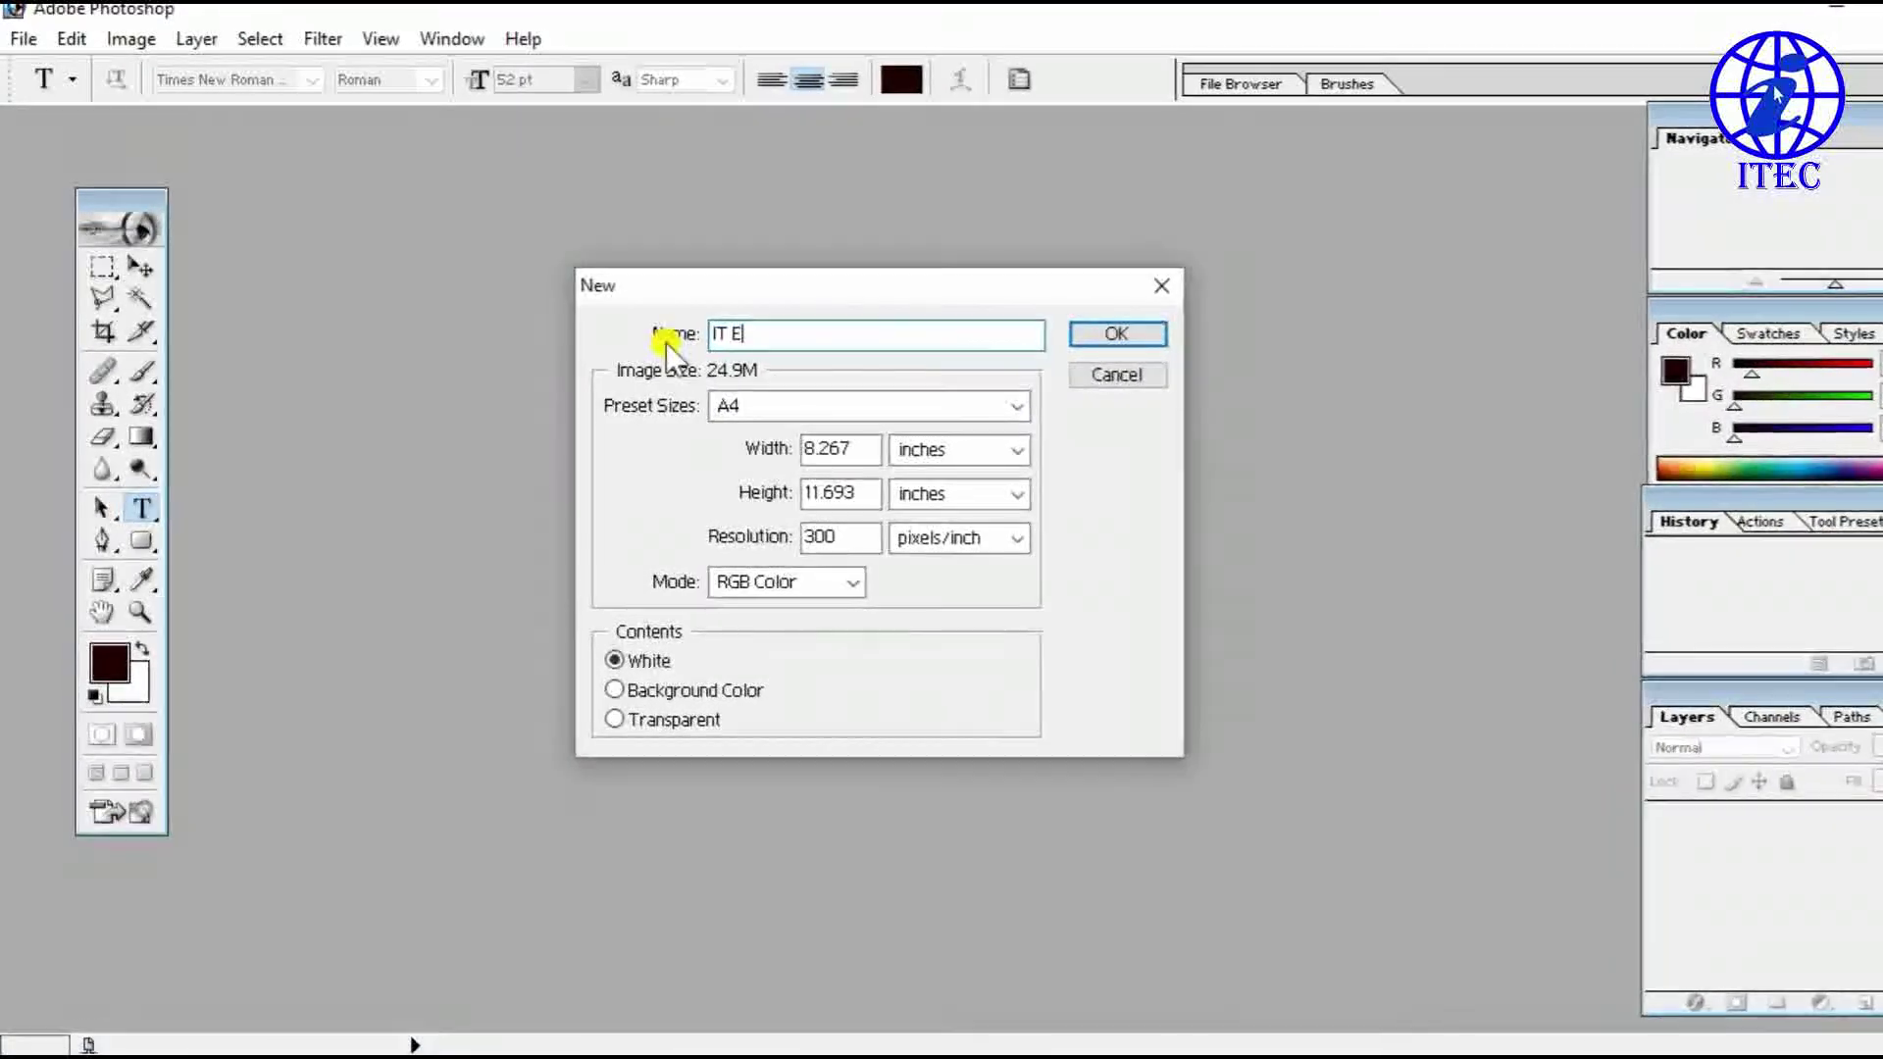
type("Expert c")
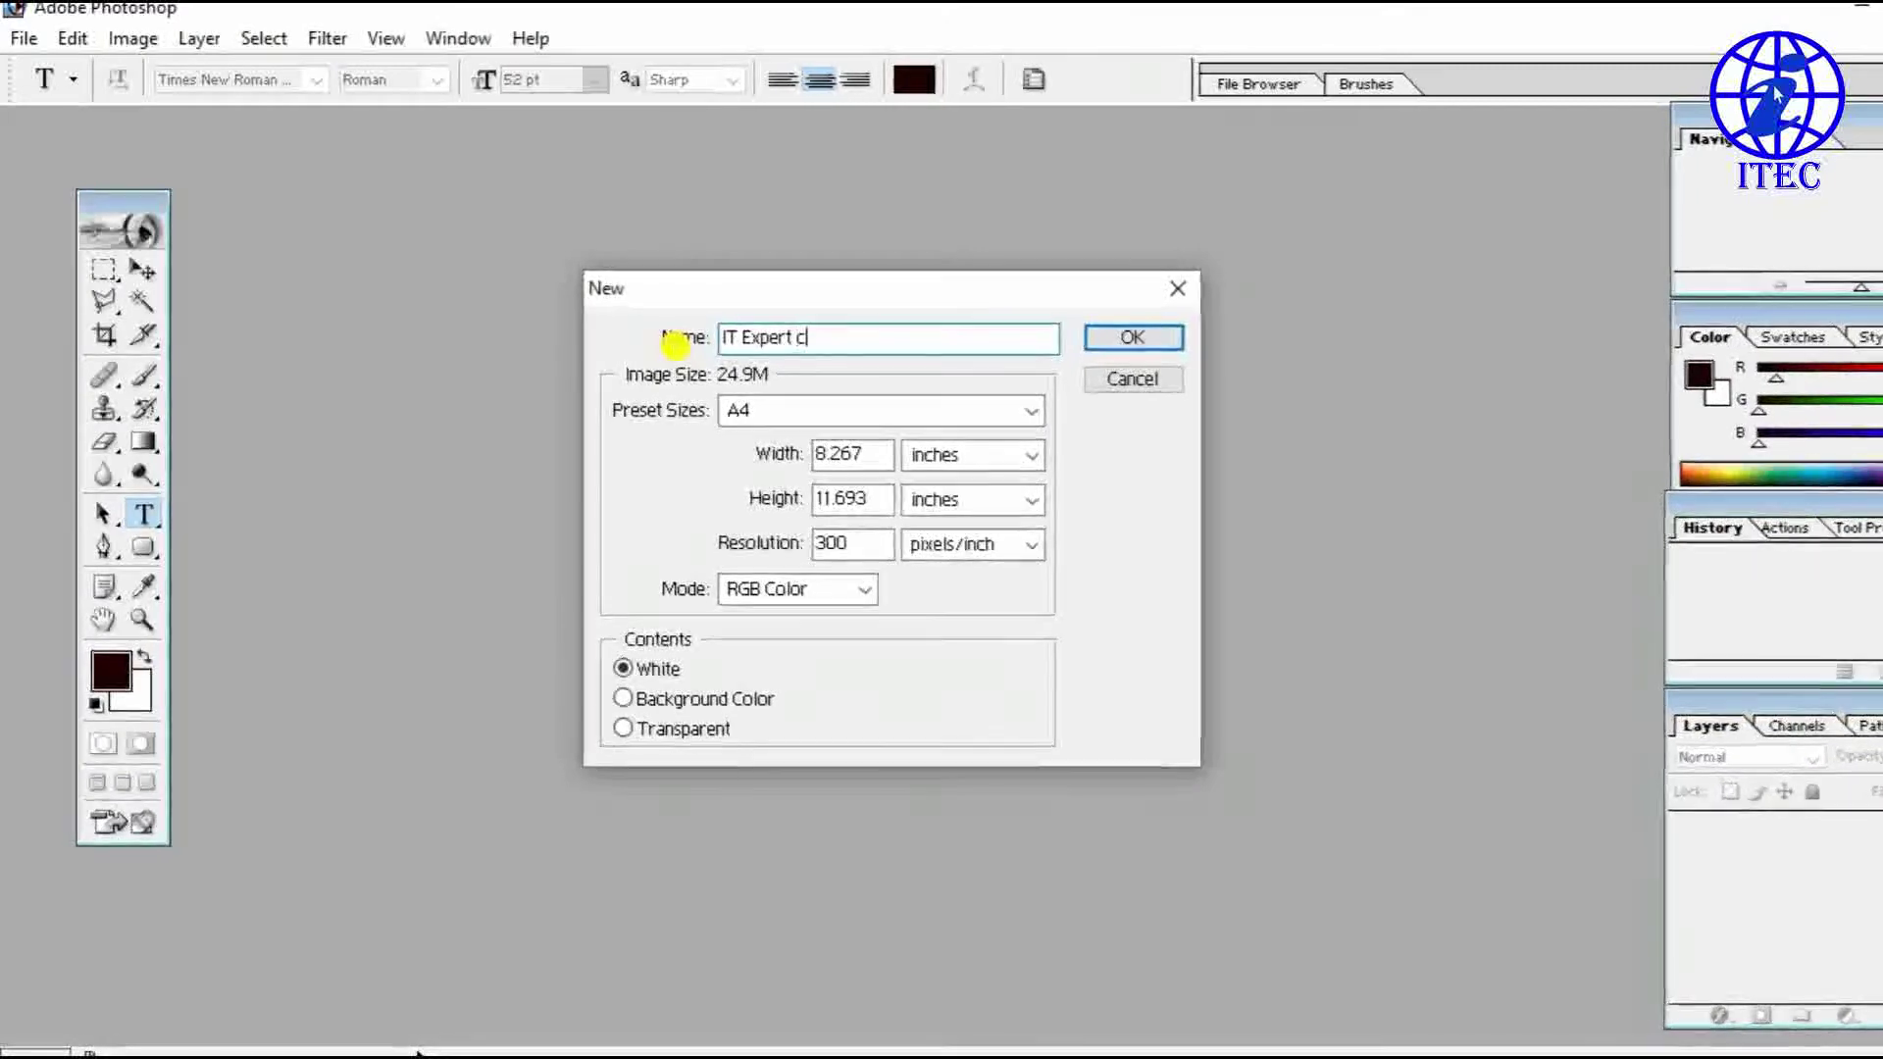
type("in")
key("BackSpace")
key("BackSpace")
key("BackSpace")
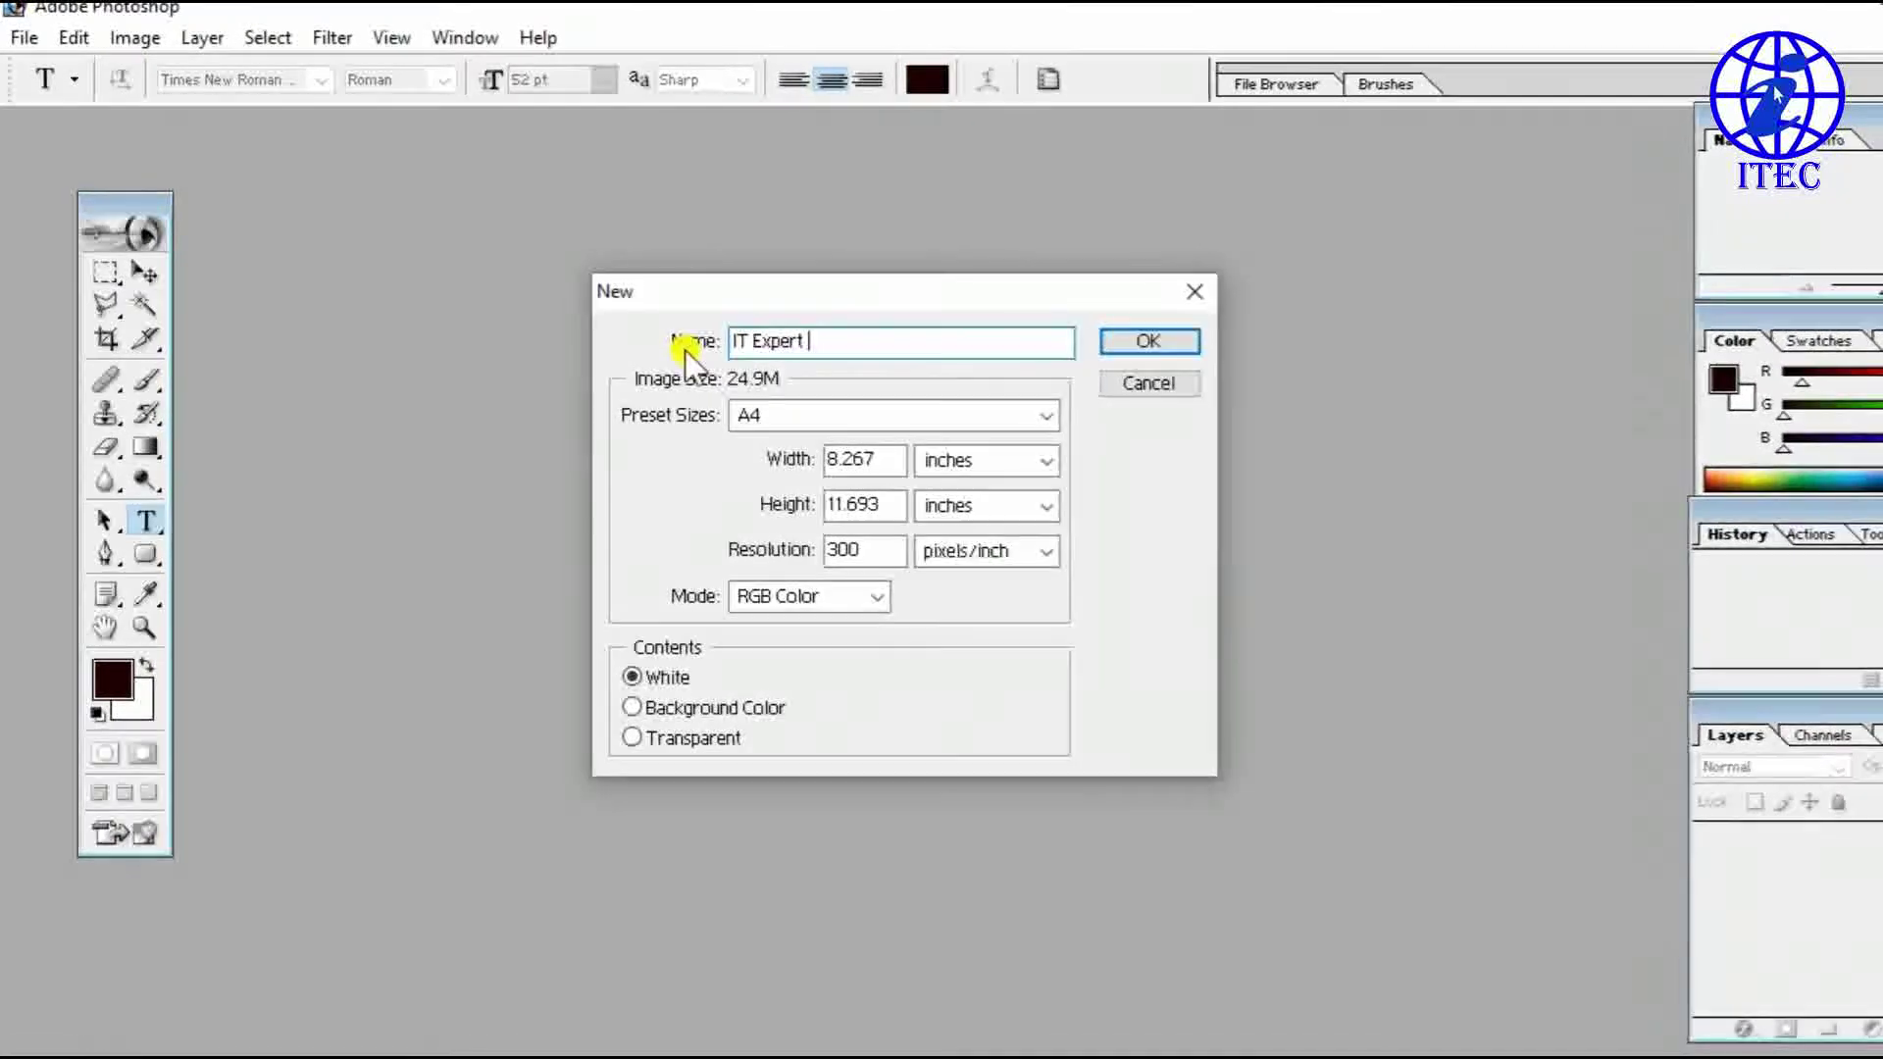
type("comp")
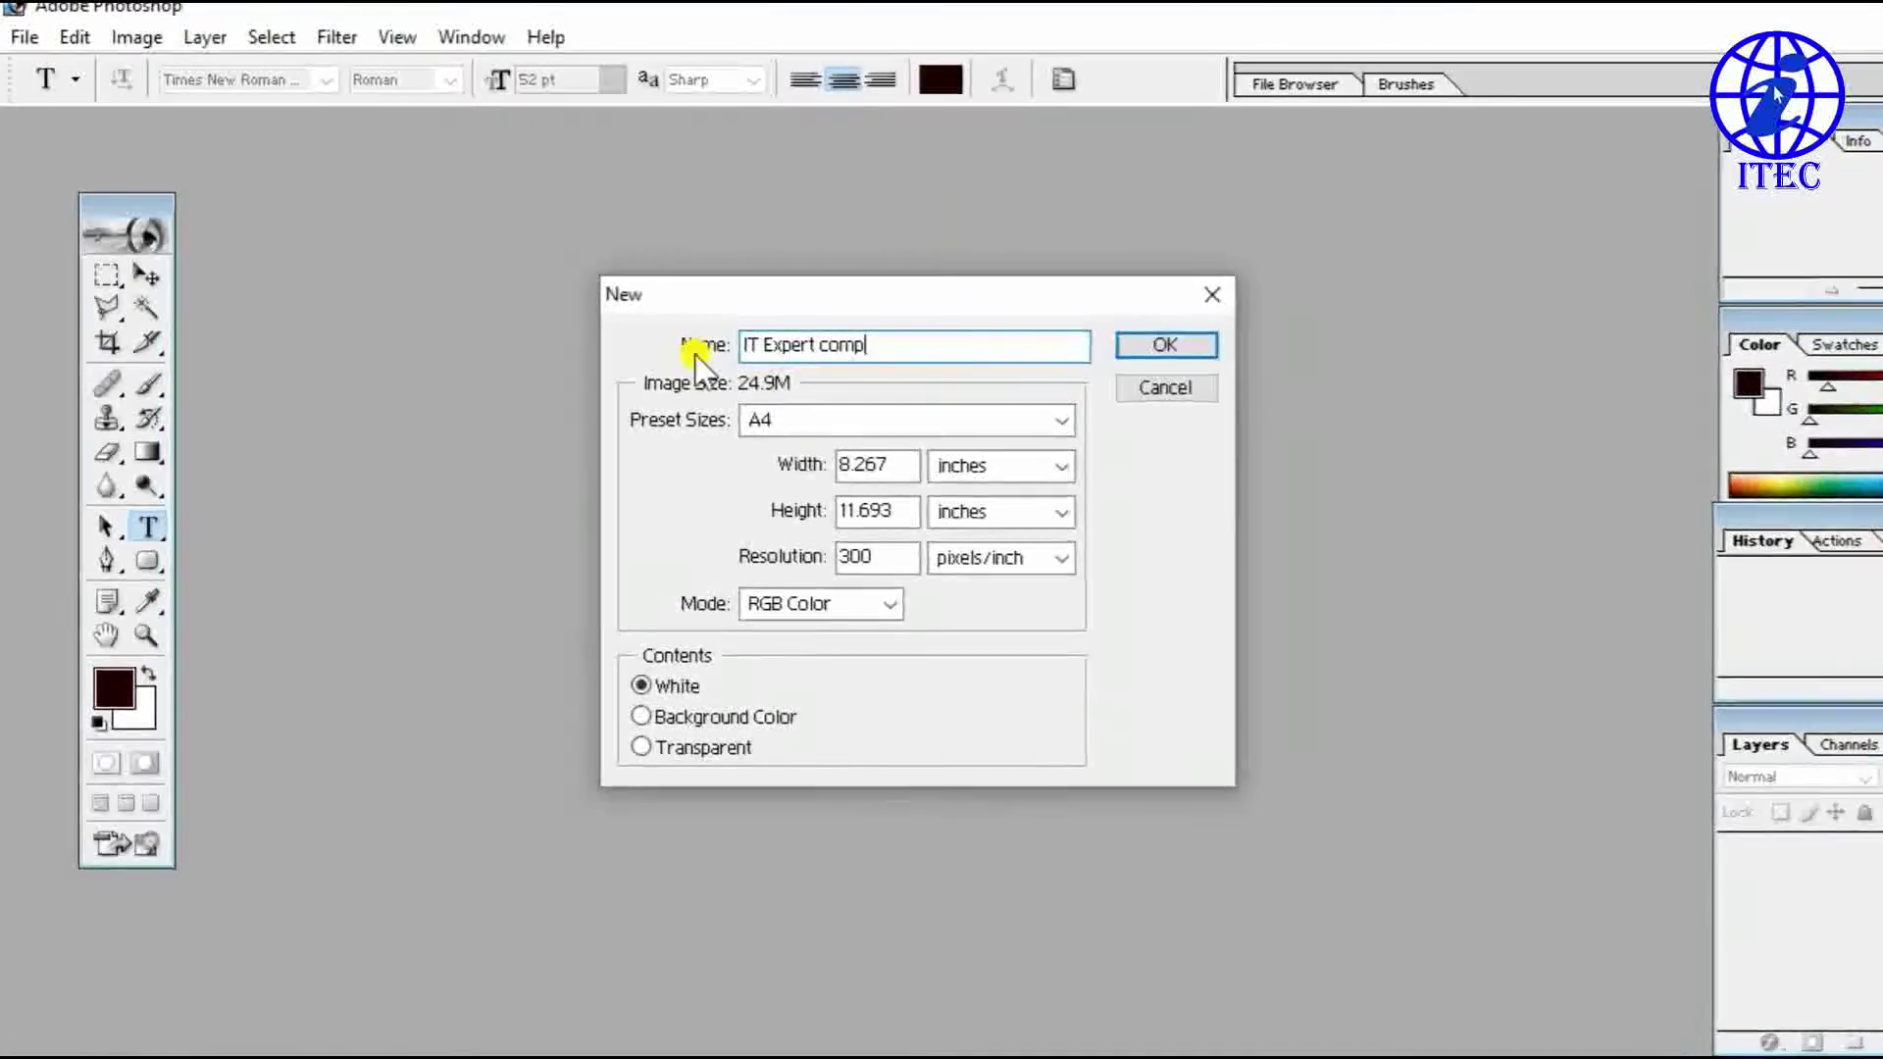
type("uter")
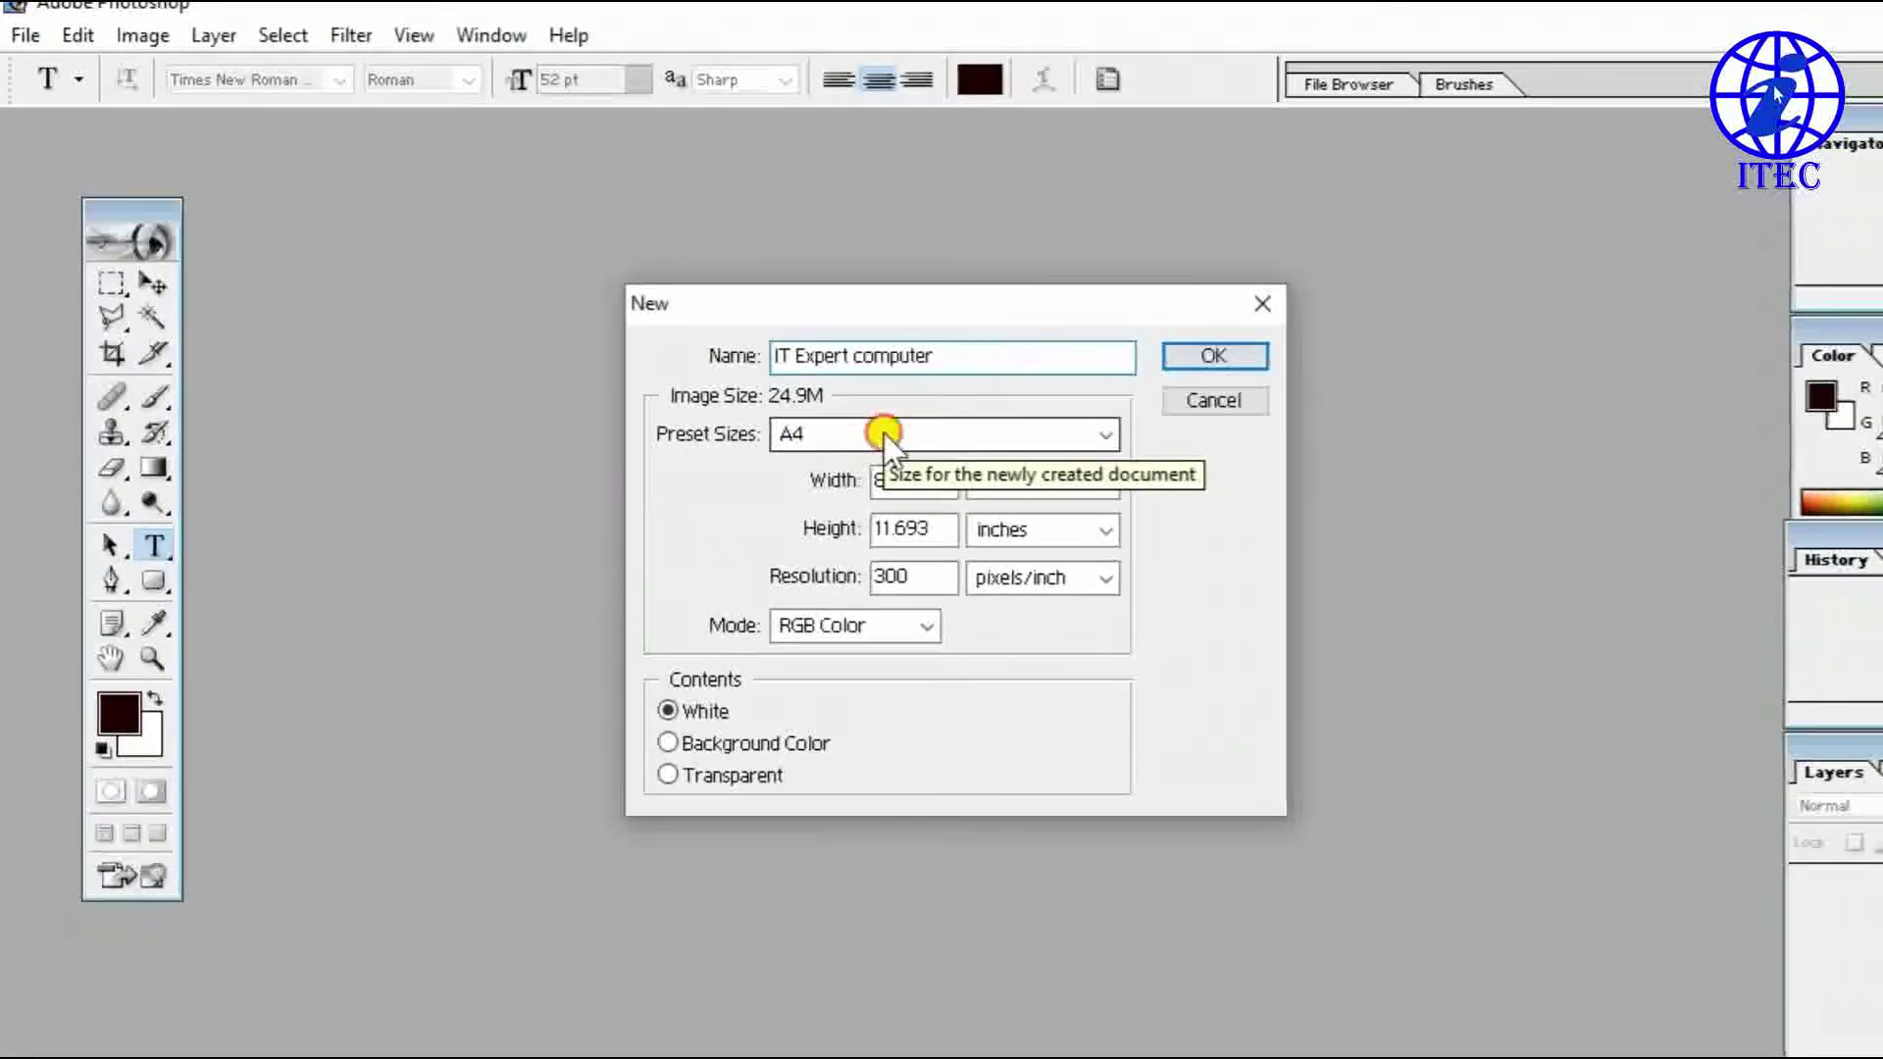
- Choose the A4 preset size and set width and height units to inches
left_click(885, 433)
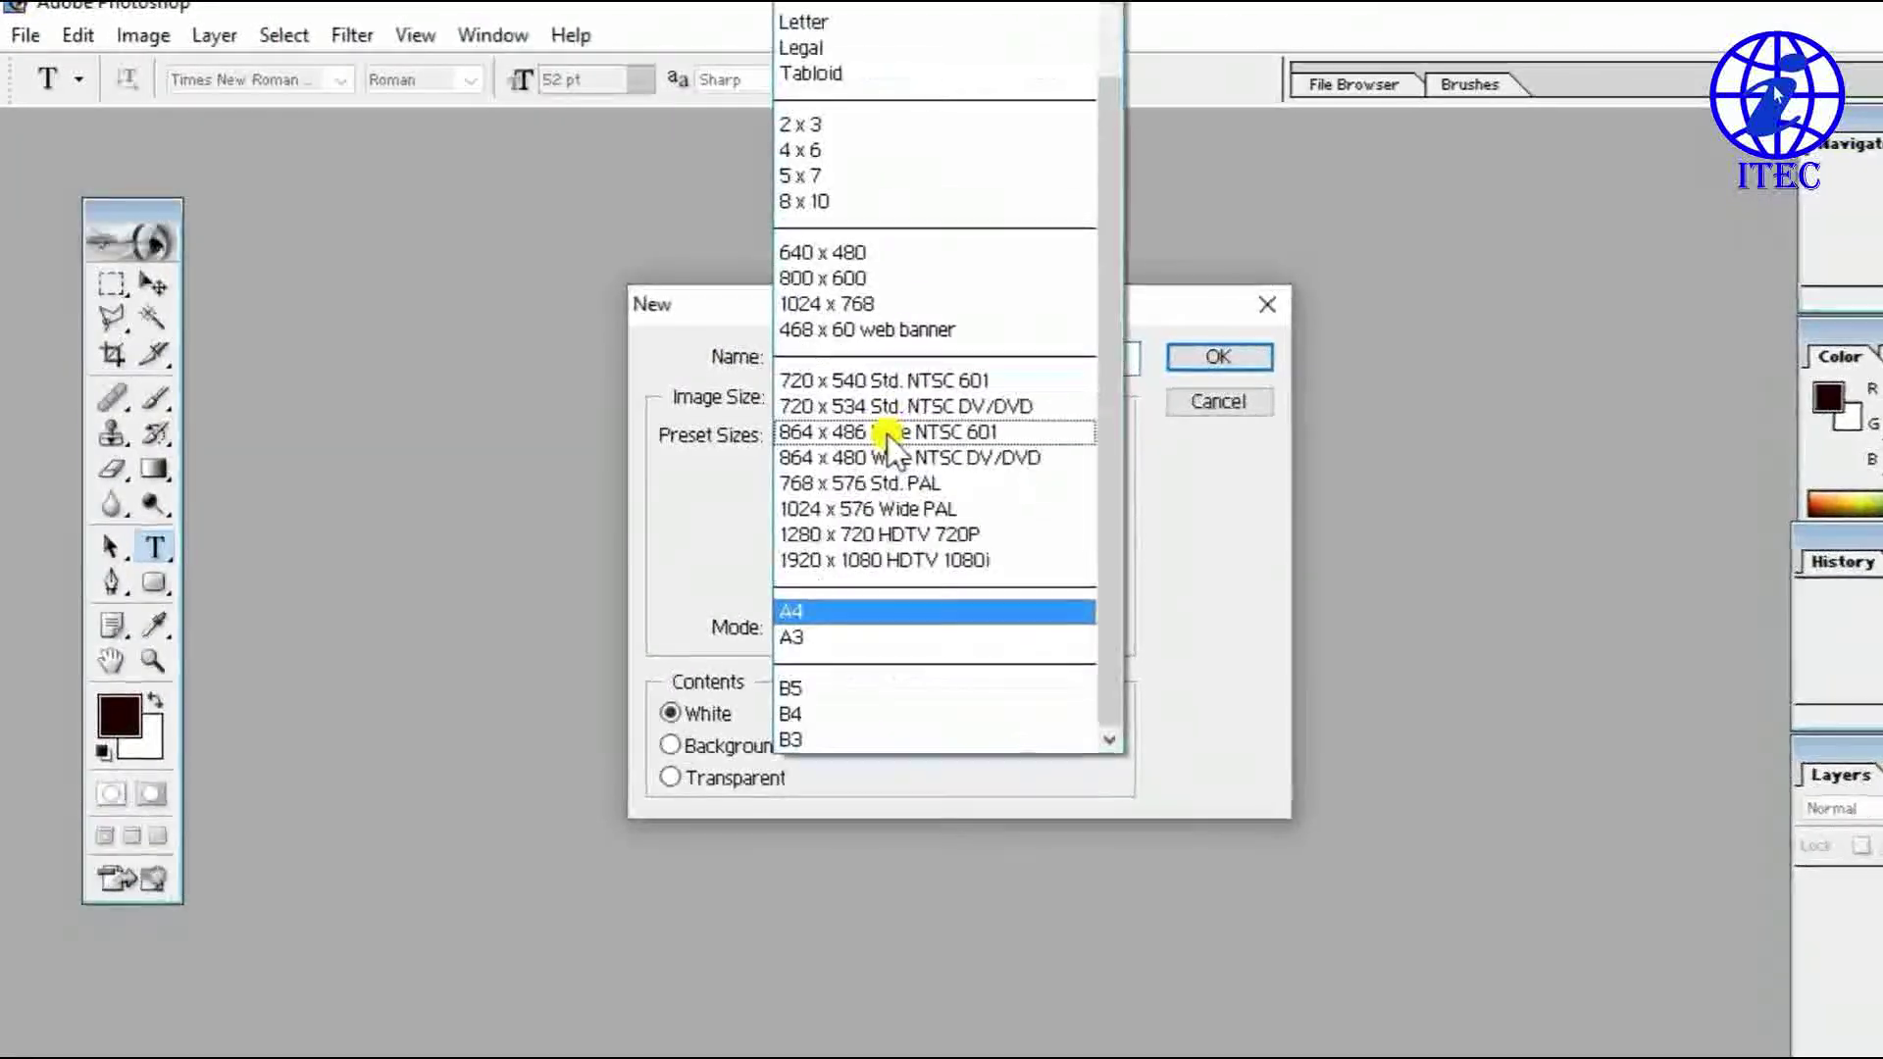
left_click(830, 563)
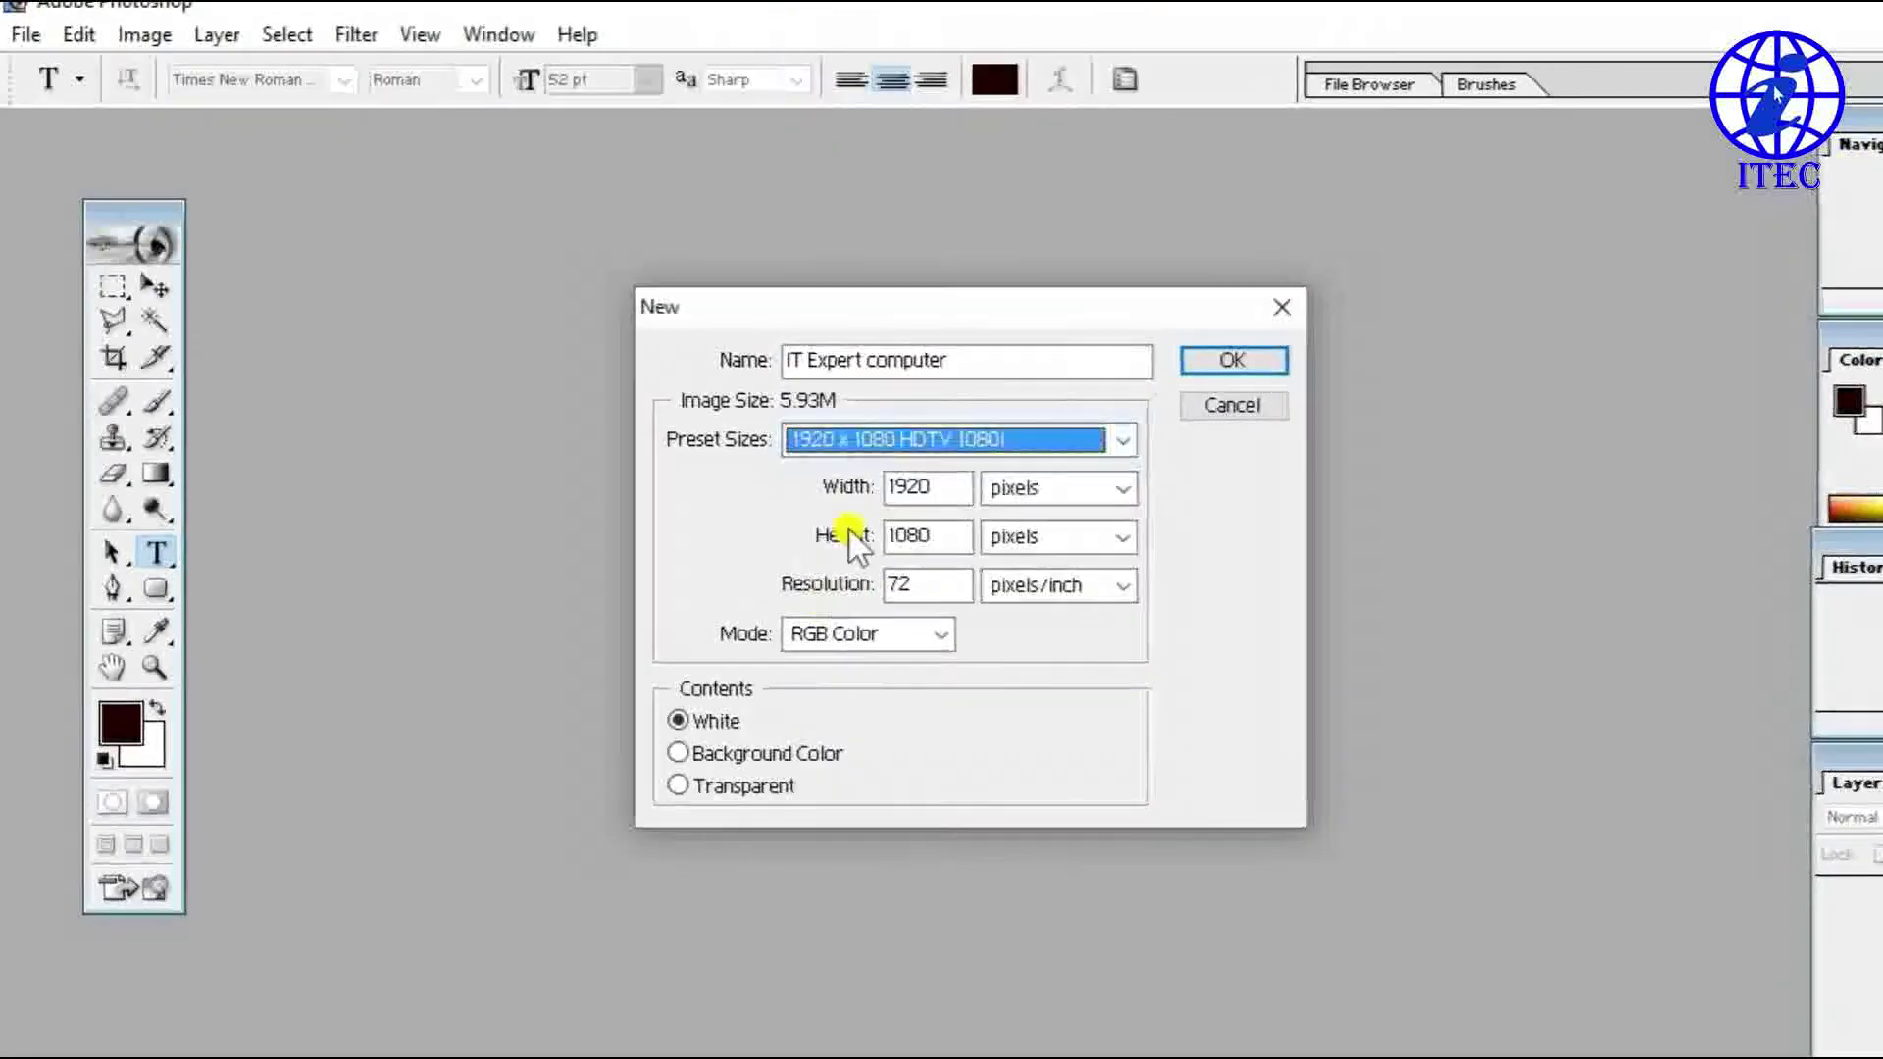
left_click(870, 438)
left_click(882, 637)
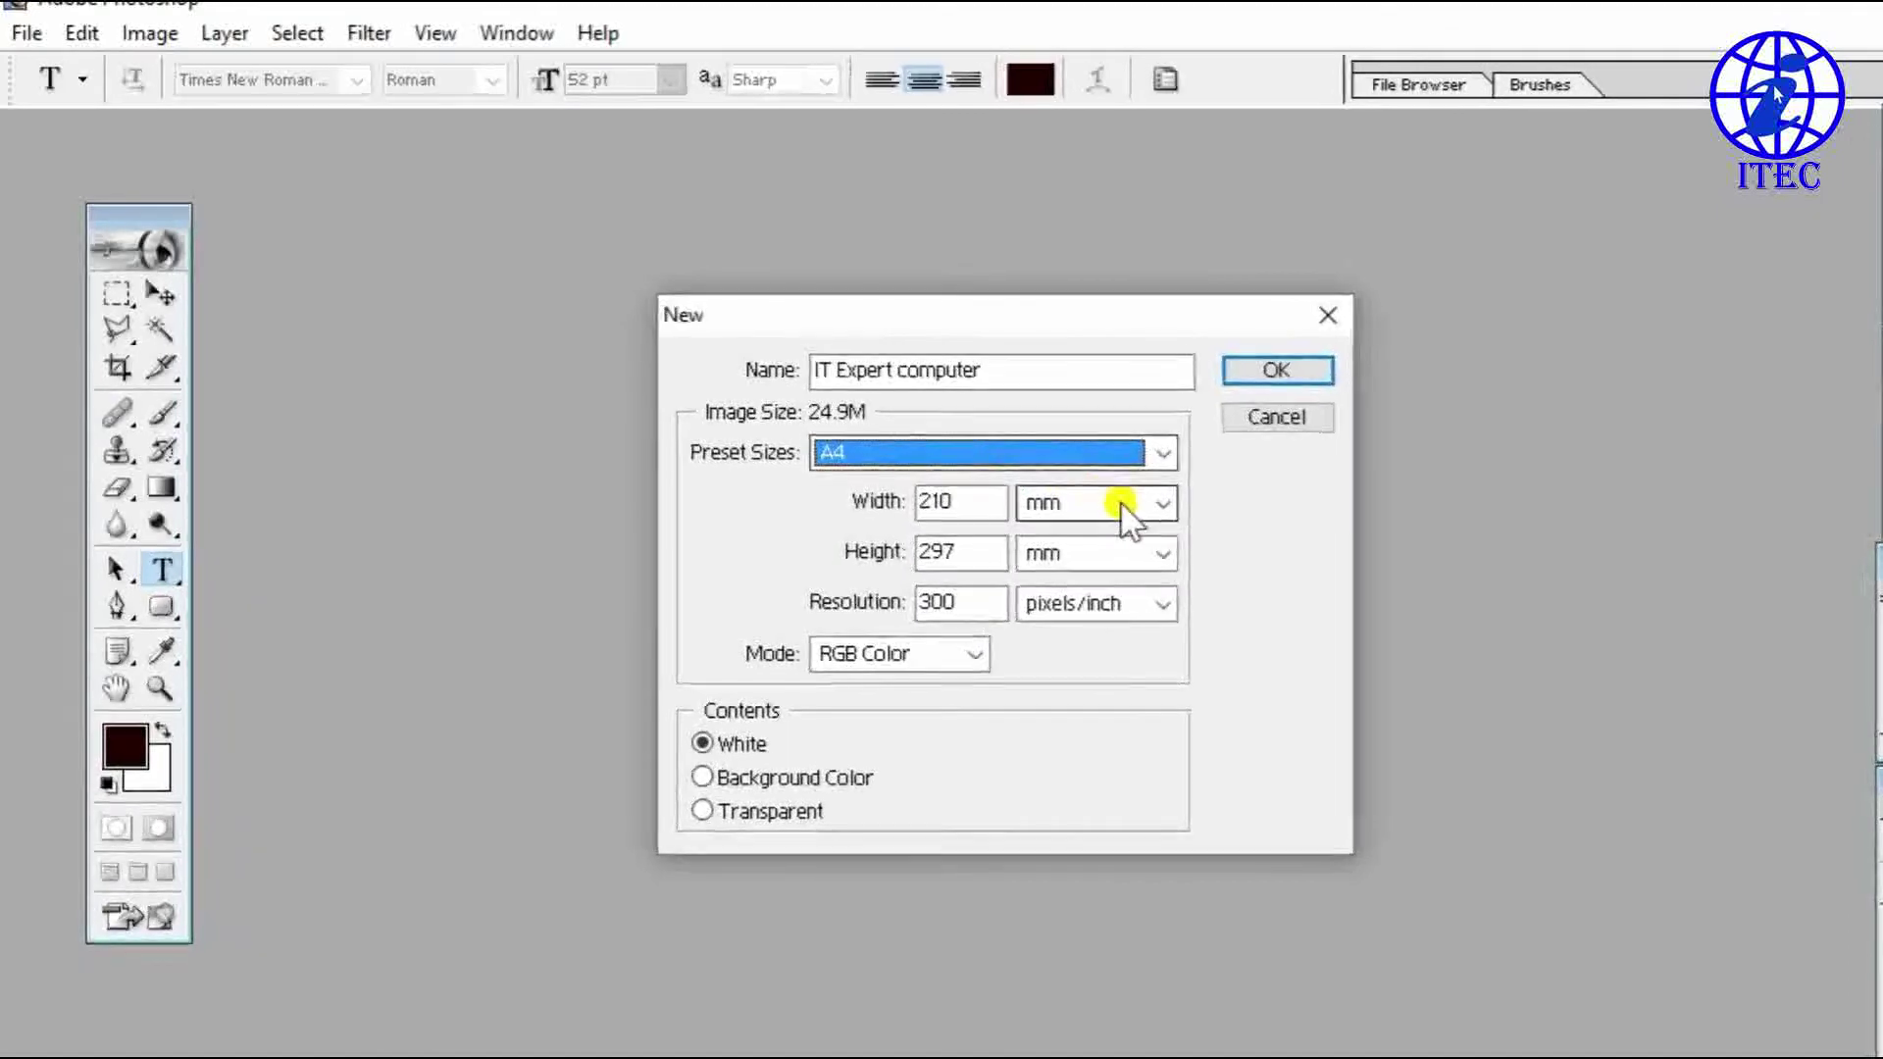
left_click(1118, 509)
left_click(1098, 574)
left_click(1155, 557)
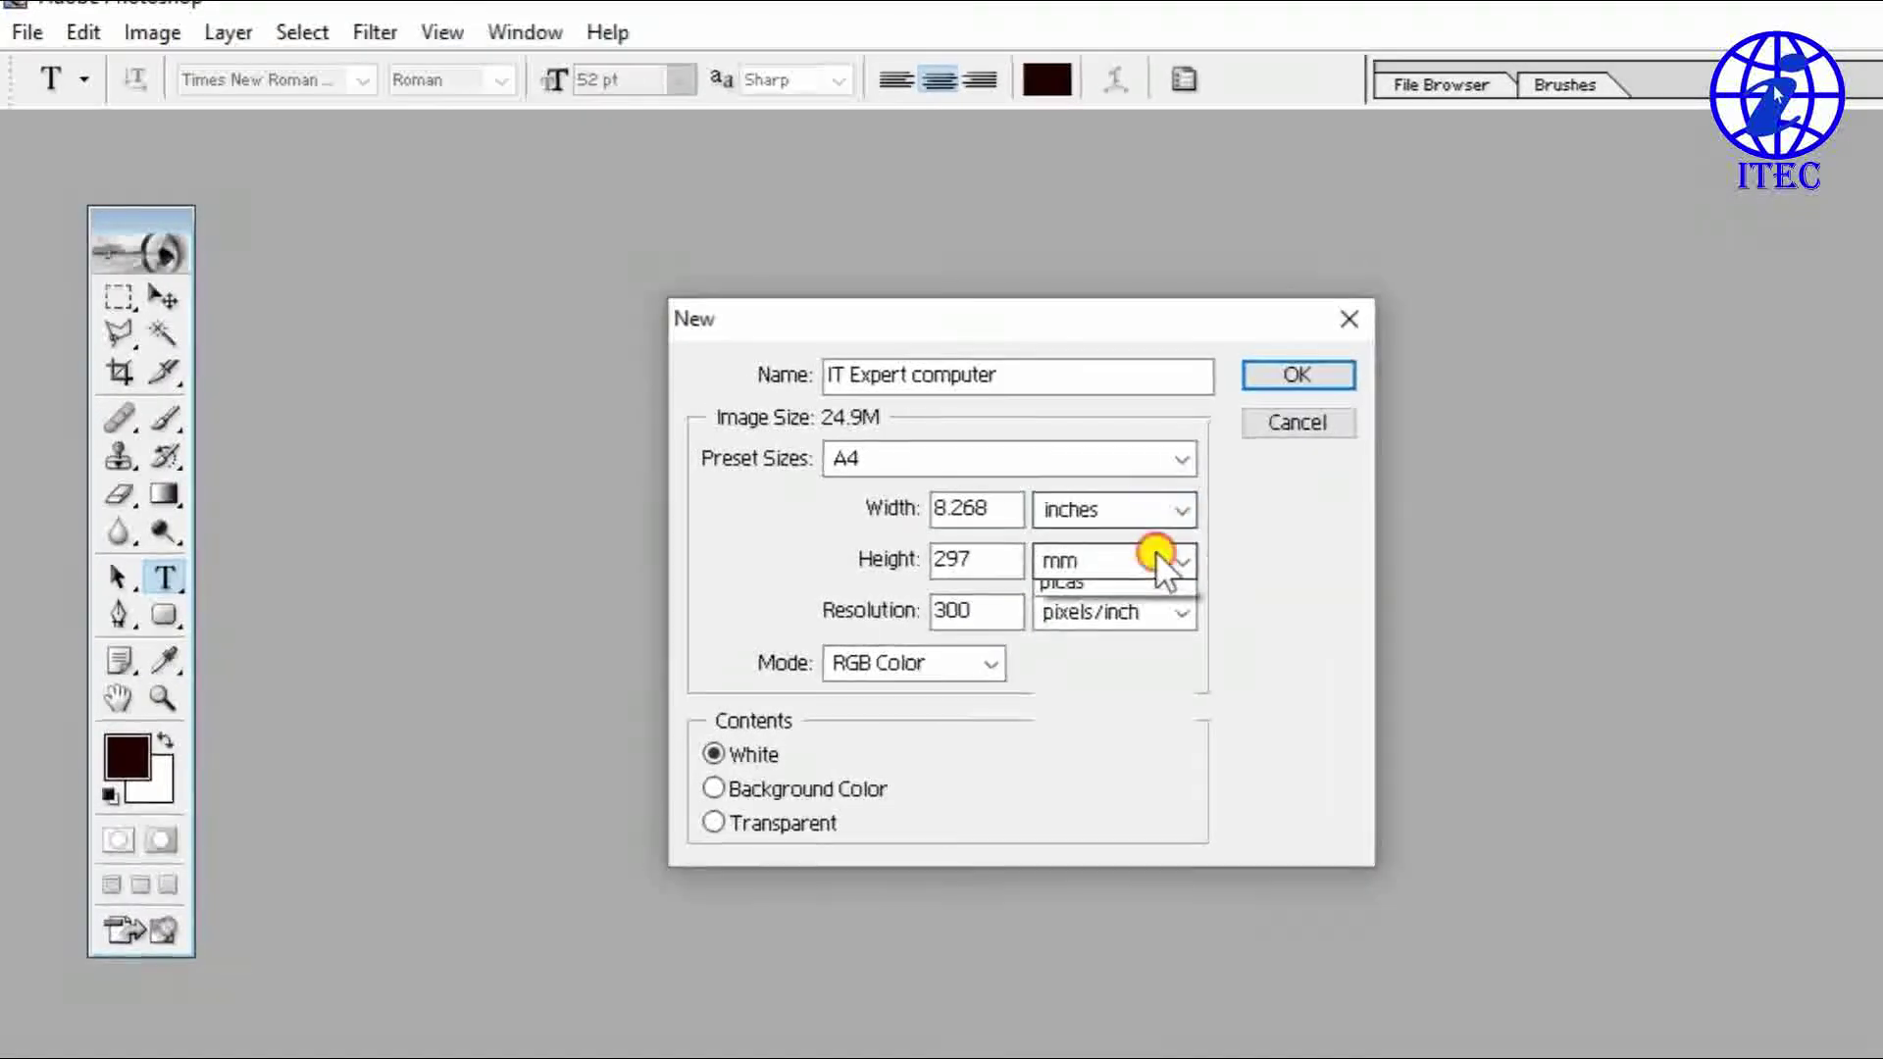
left_click(1158, 624)
left_click(981, 461)
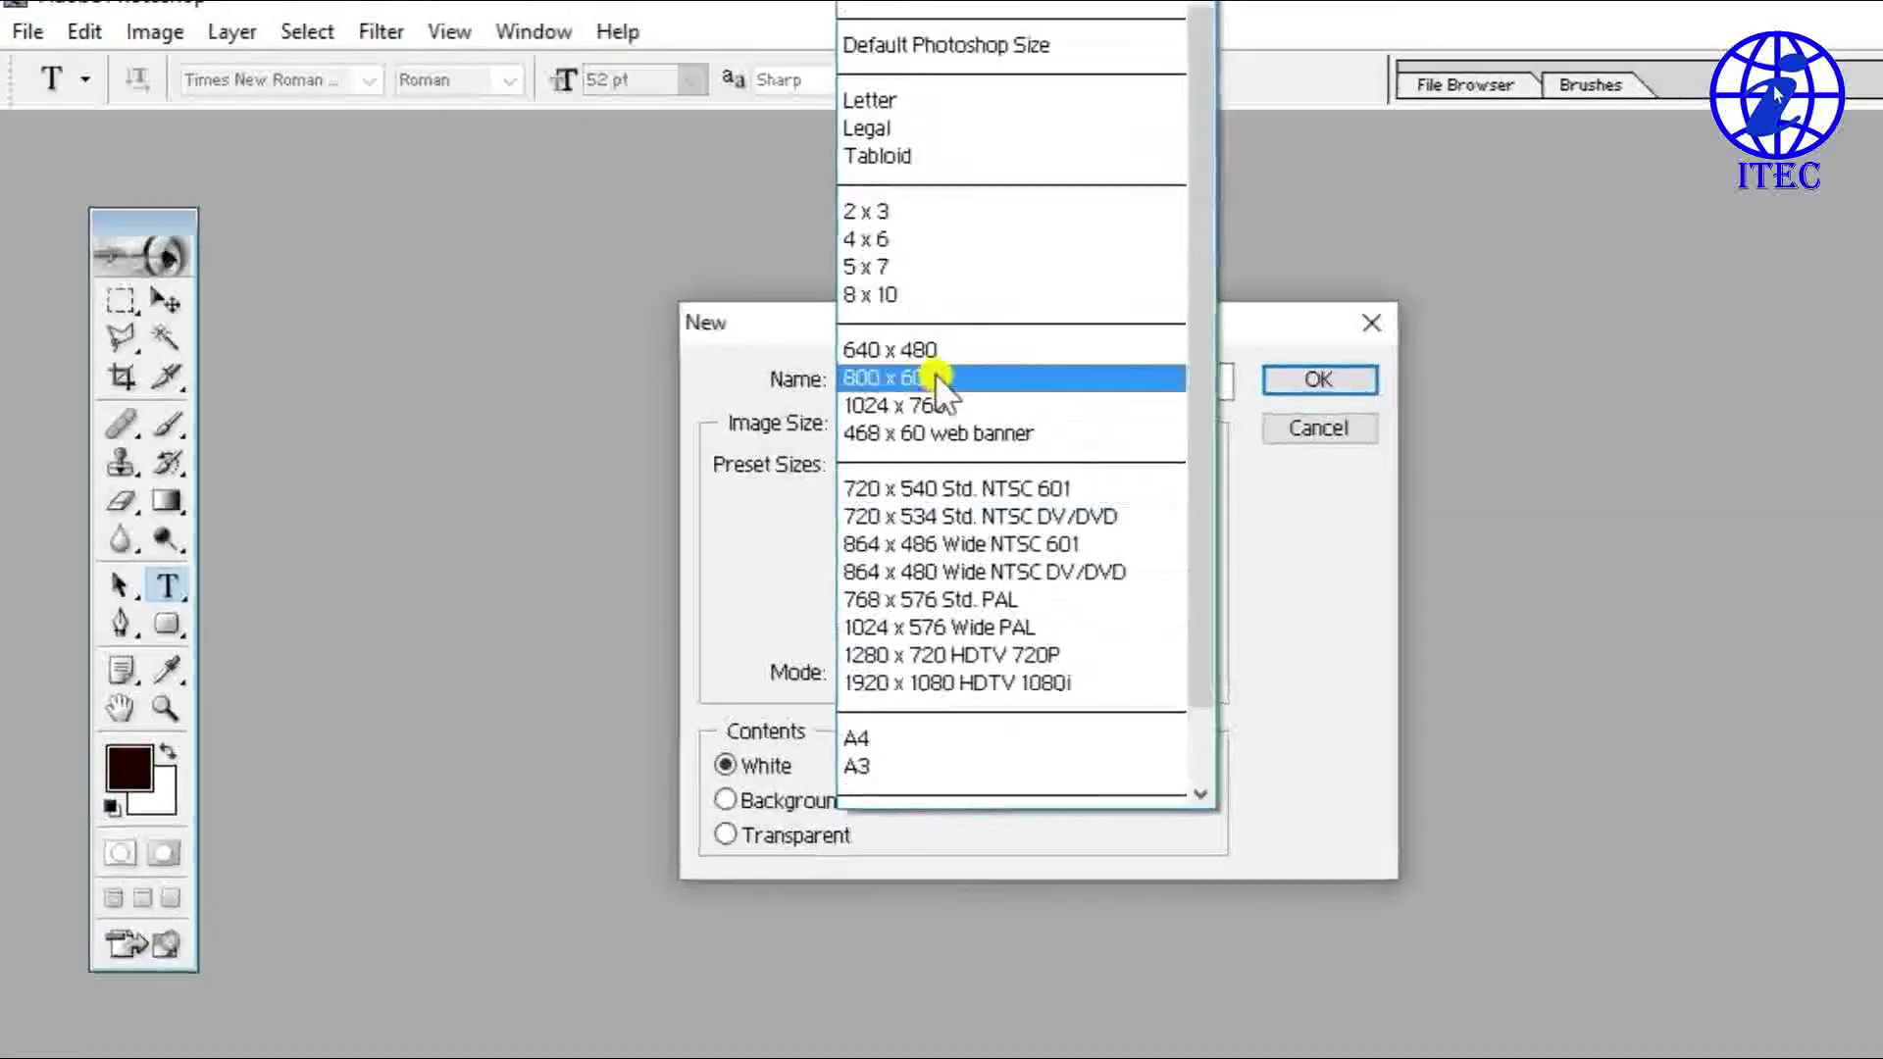
left_click(988, 316)
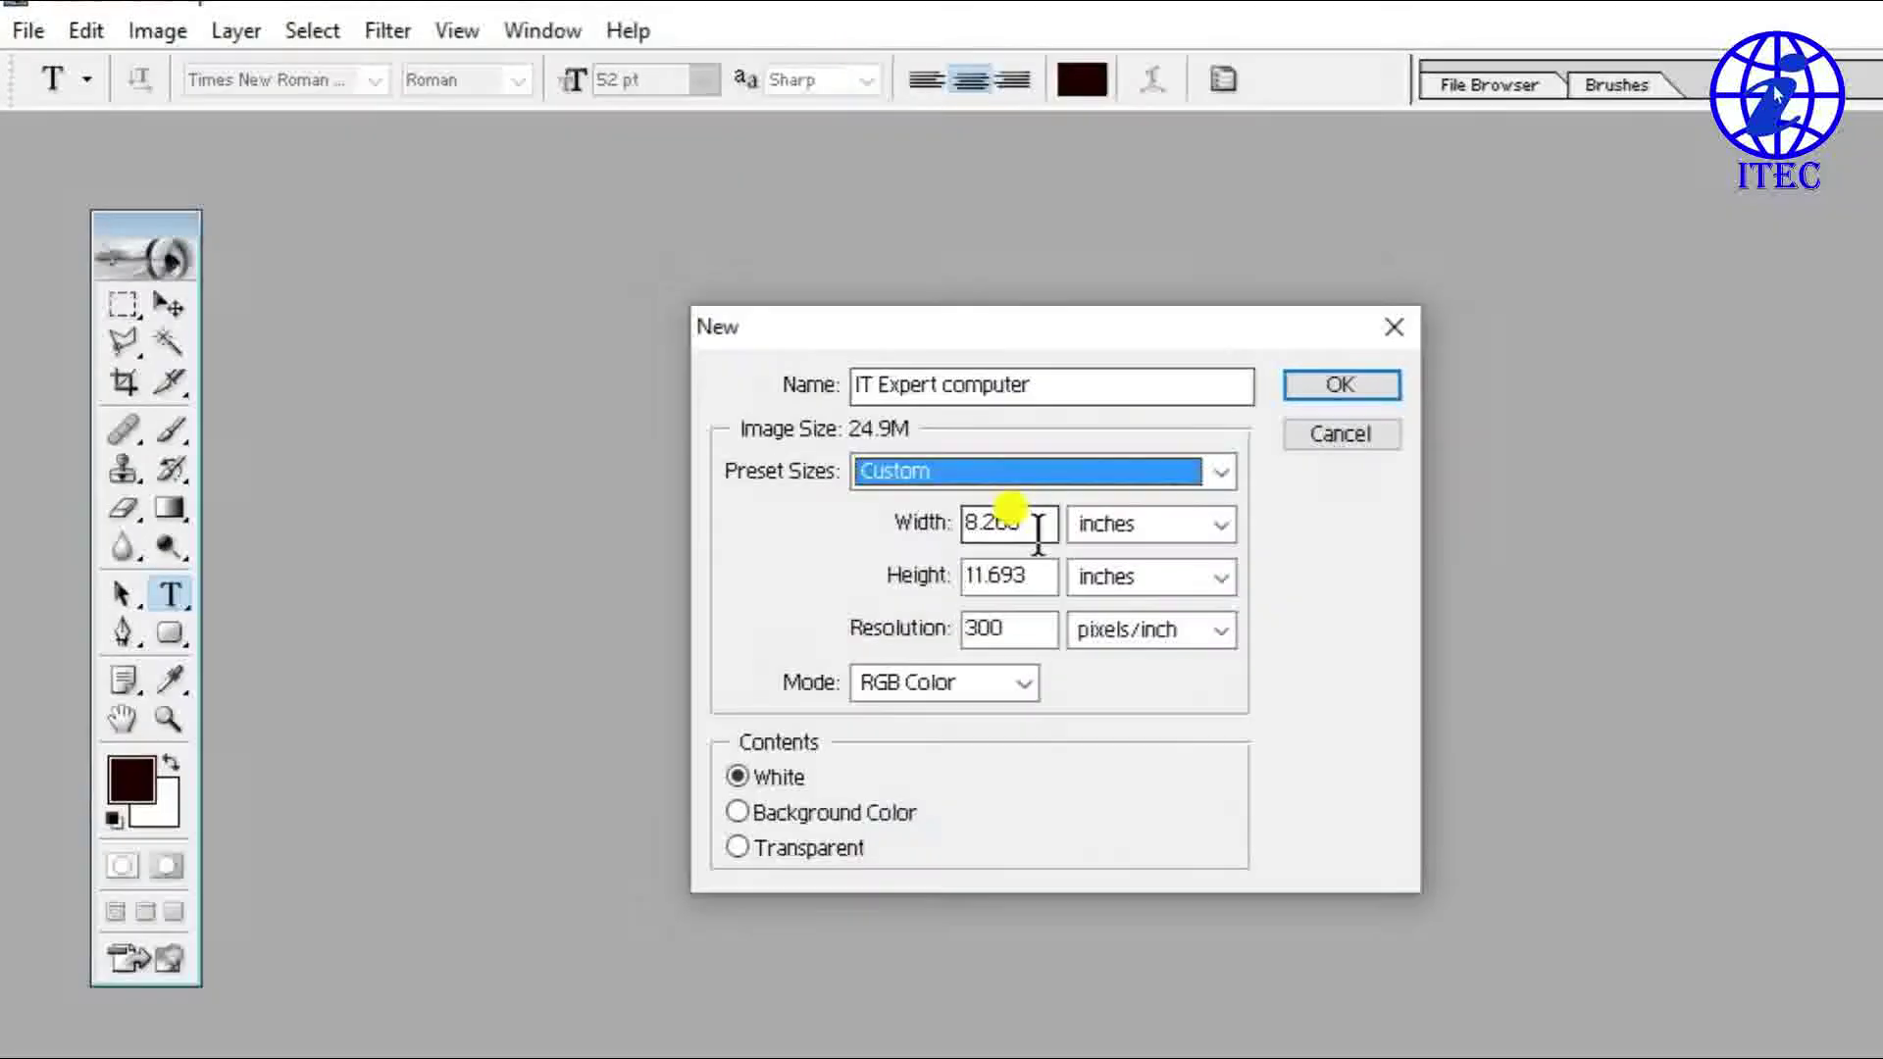
- Set the document to 4 inches wide by 6 inches tall, matching the 4 x 6 preset
left_click_drag(1038, 524, 903, 527)
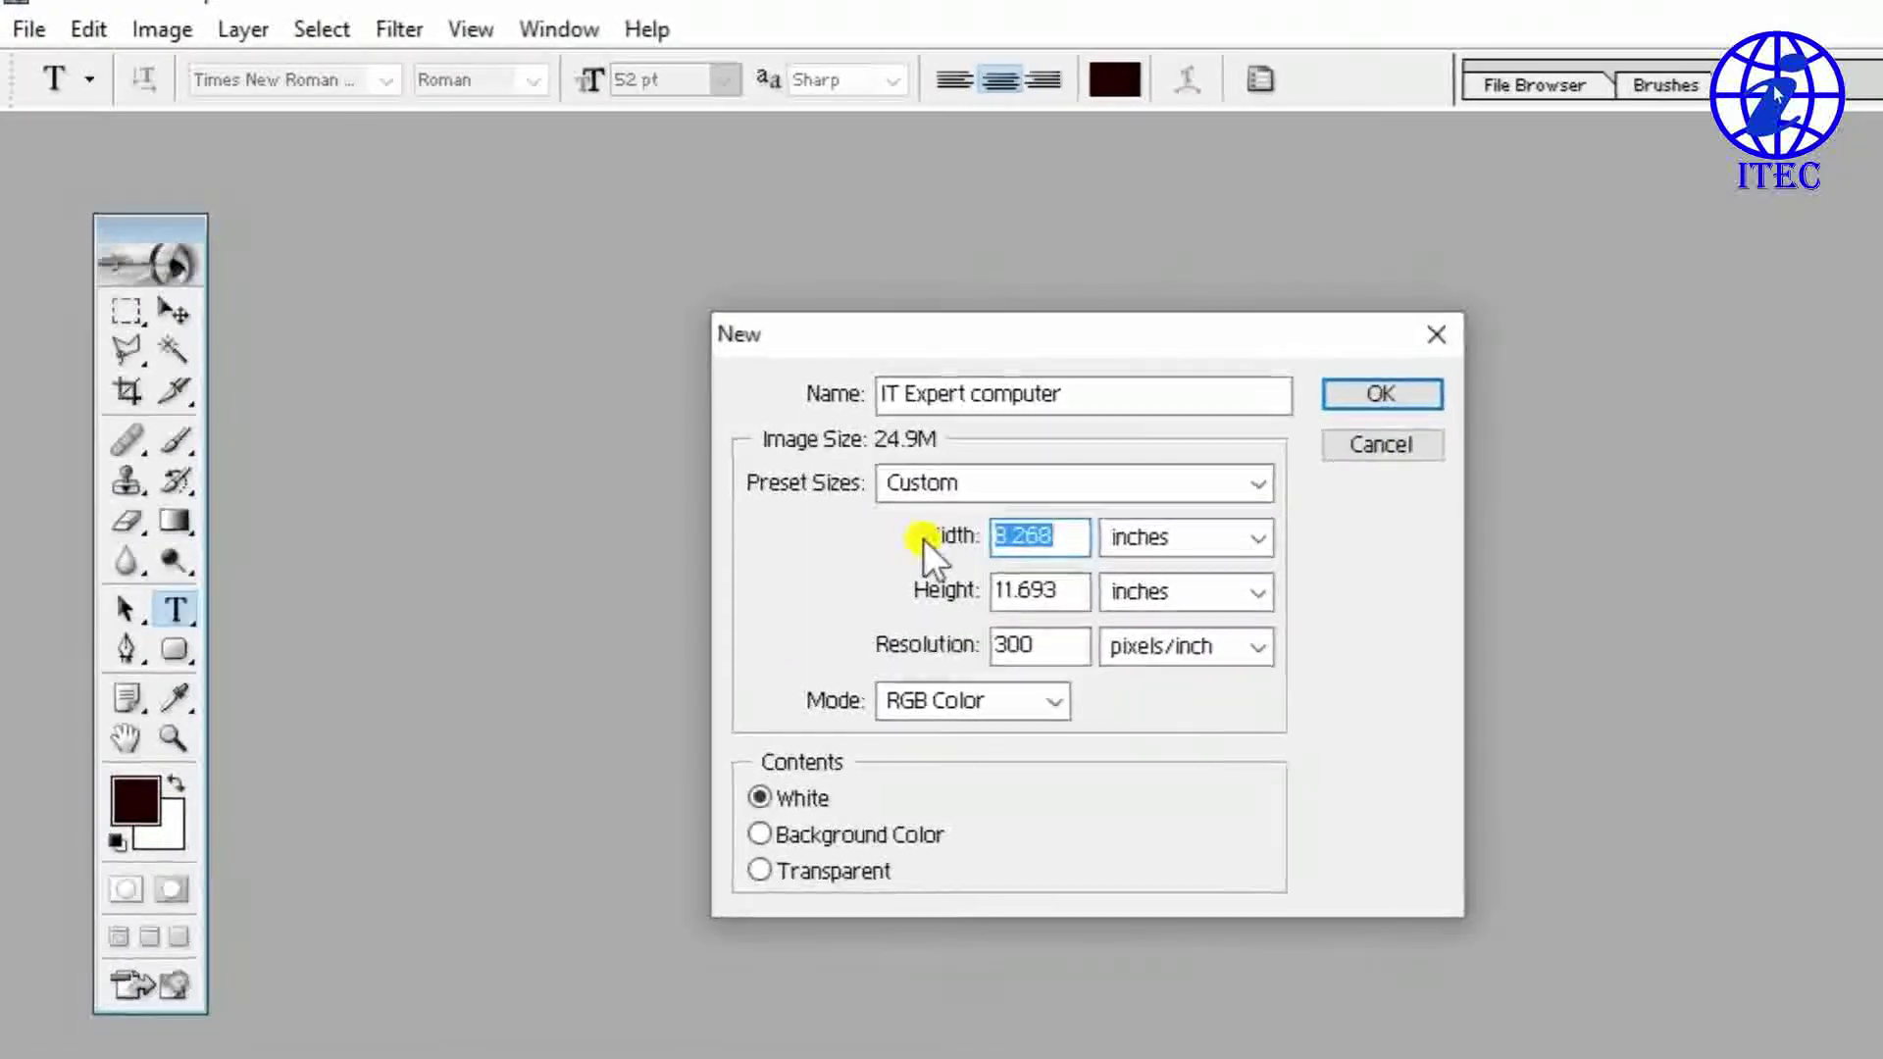
type("4")
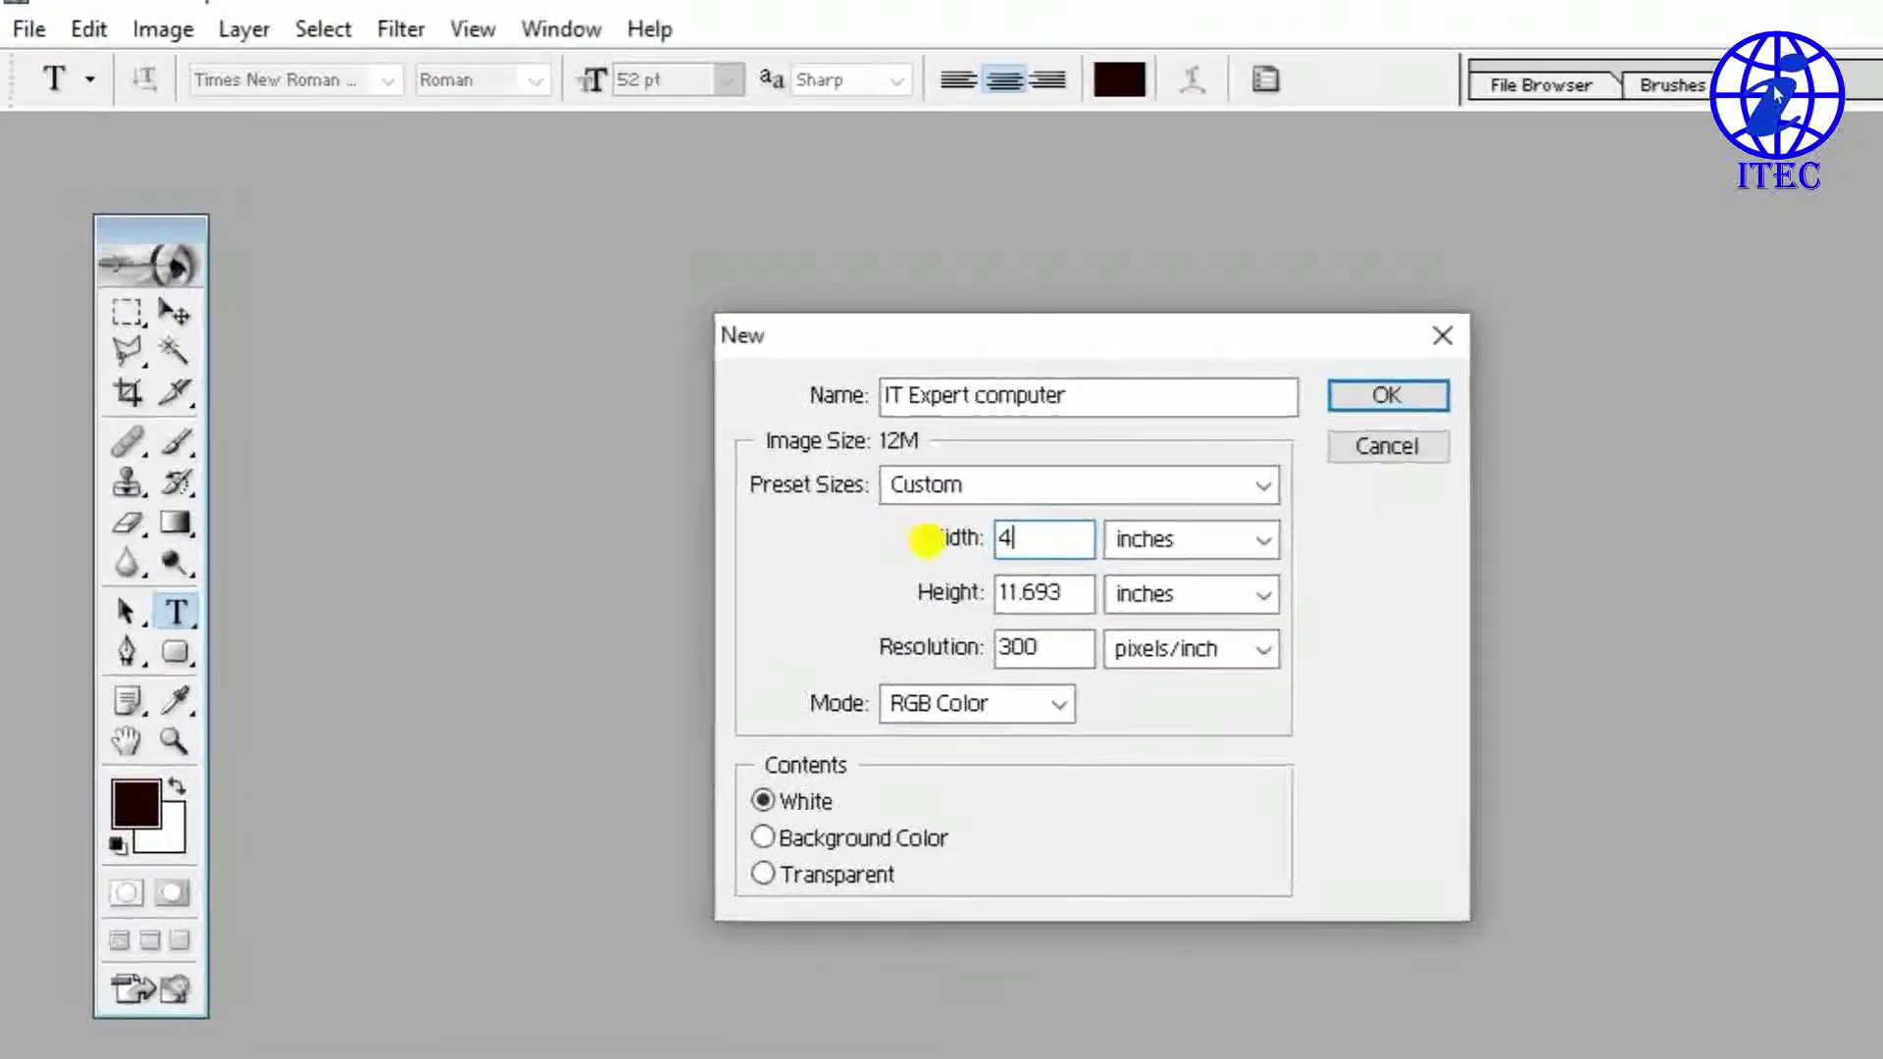
left_click_drag(1100, 603, 932, 610)
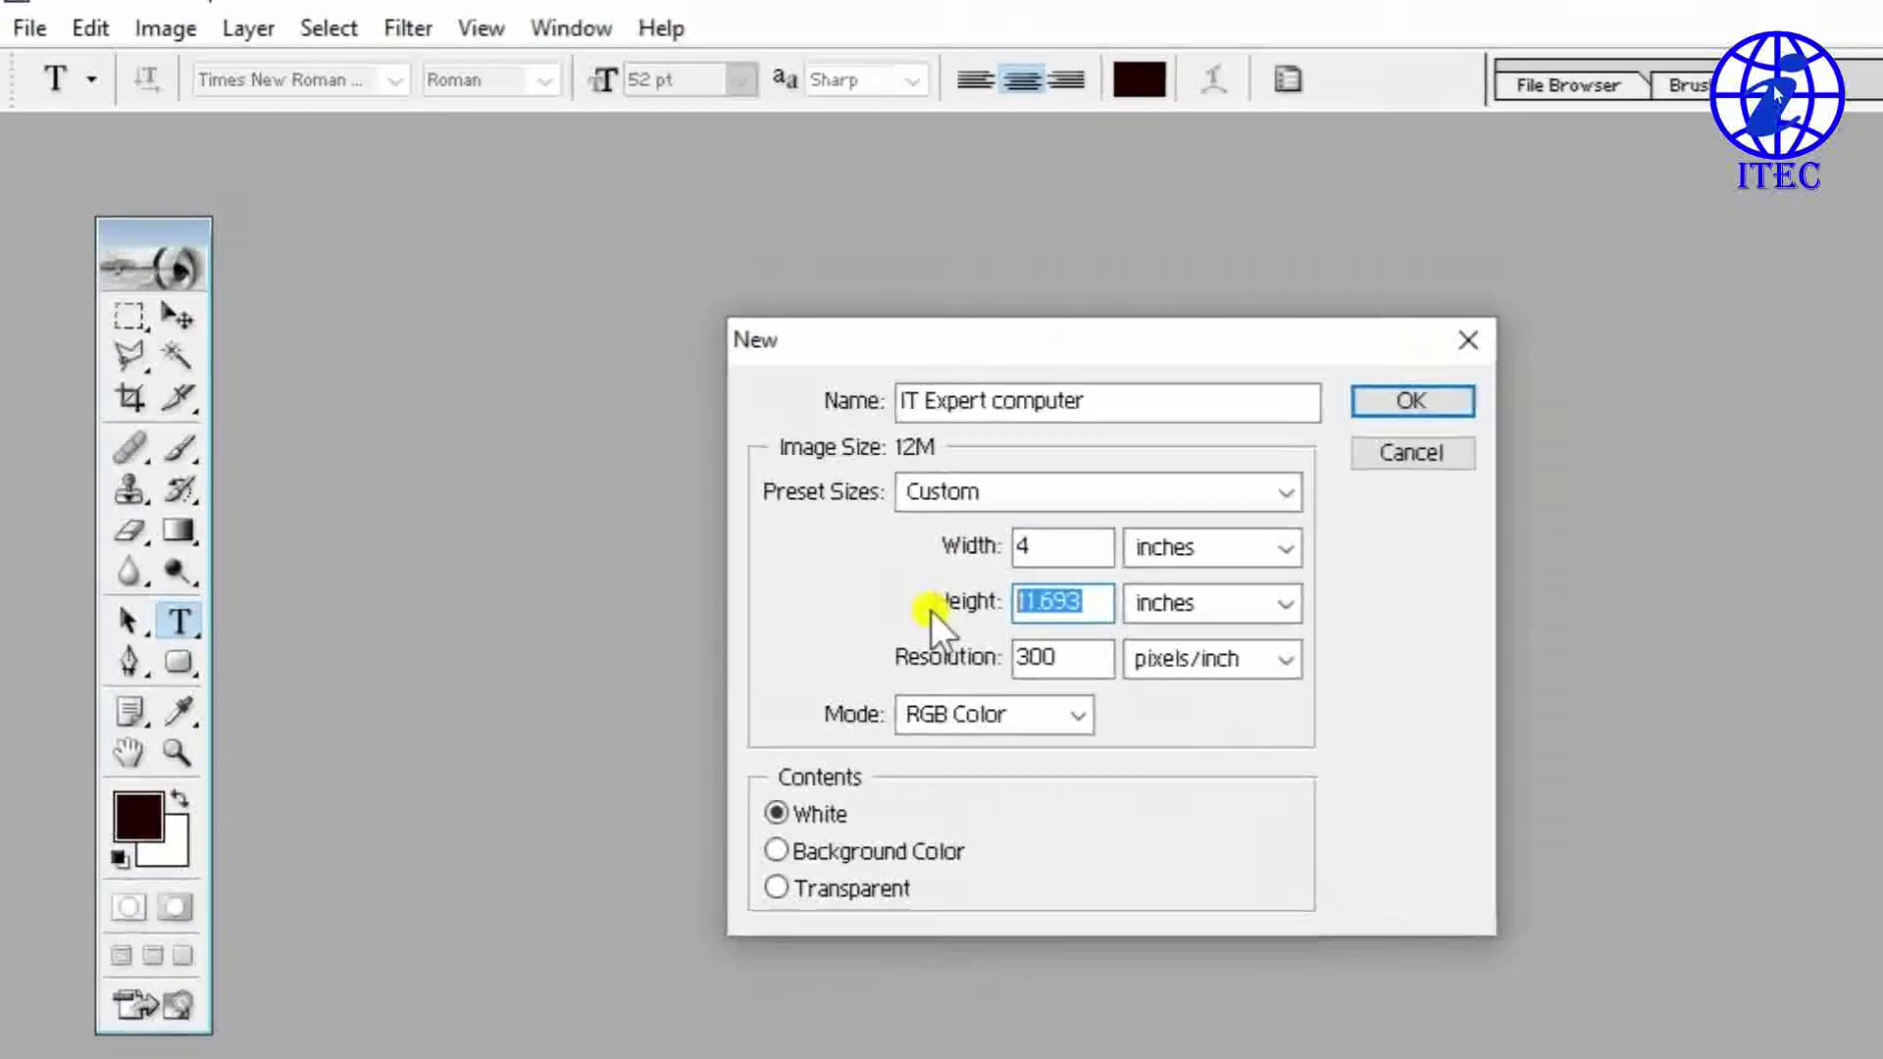
type("6")
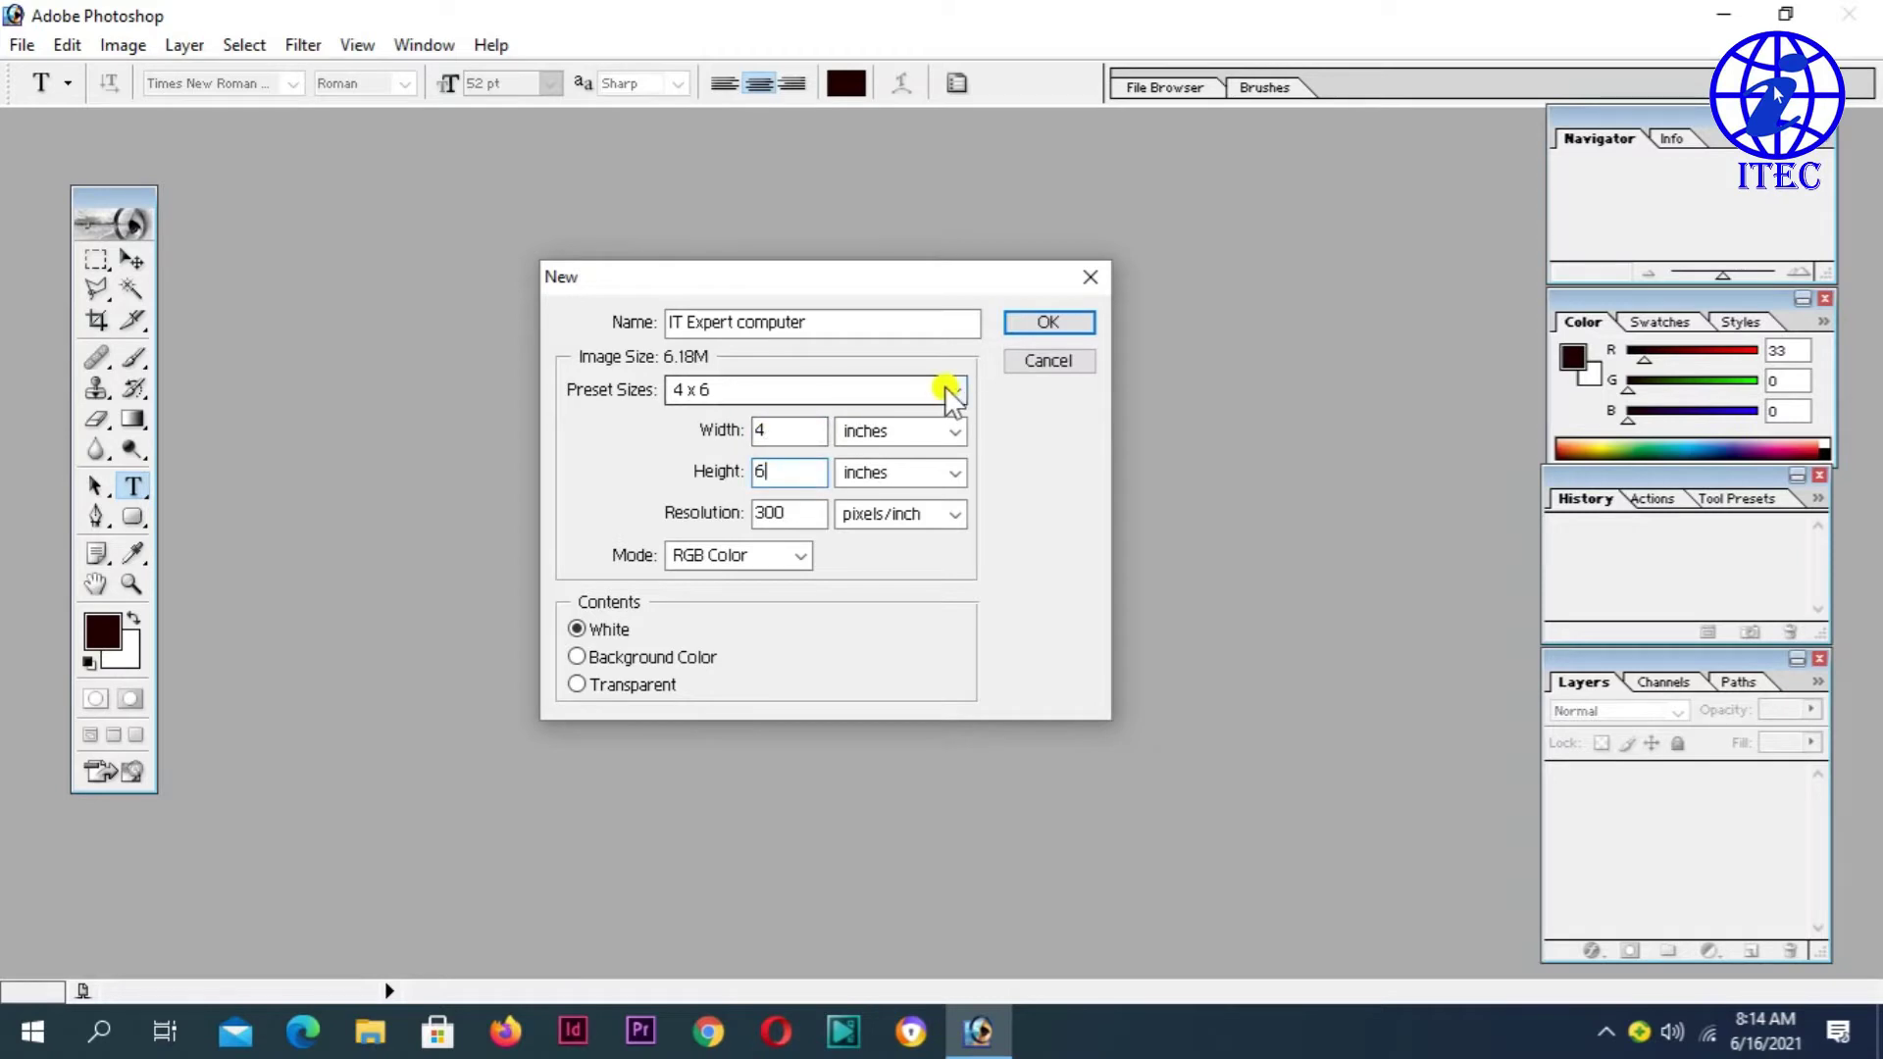
left_click(814, 391)
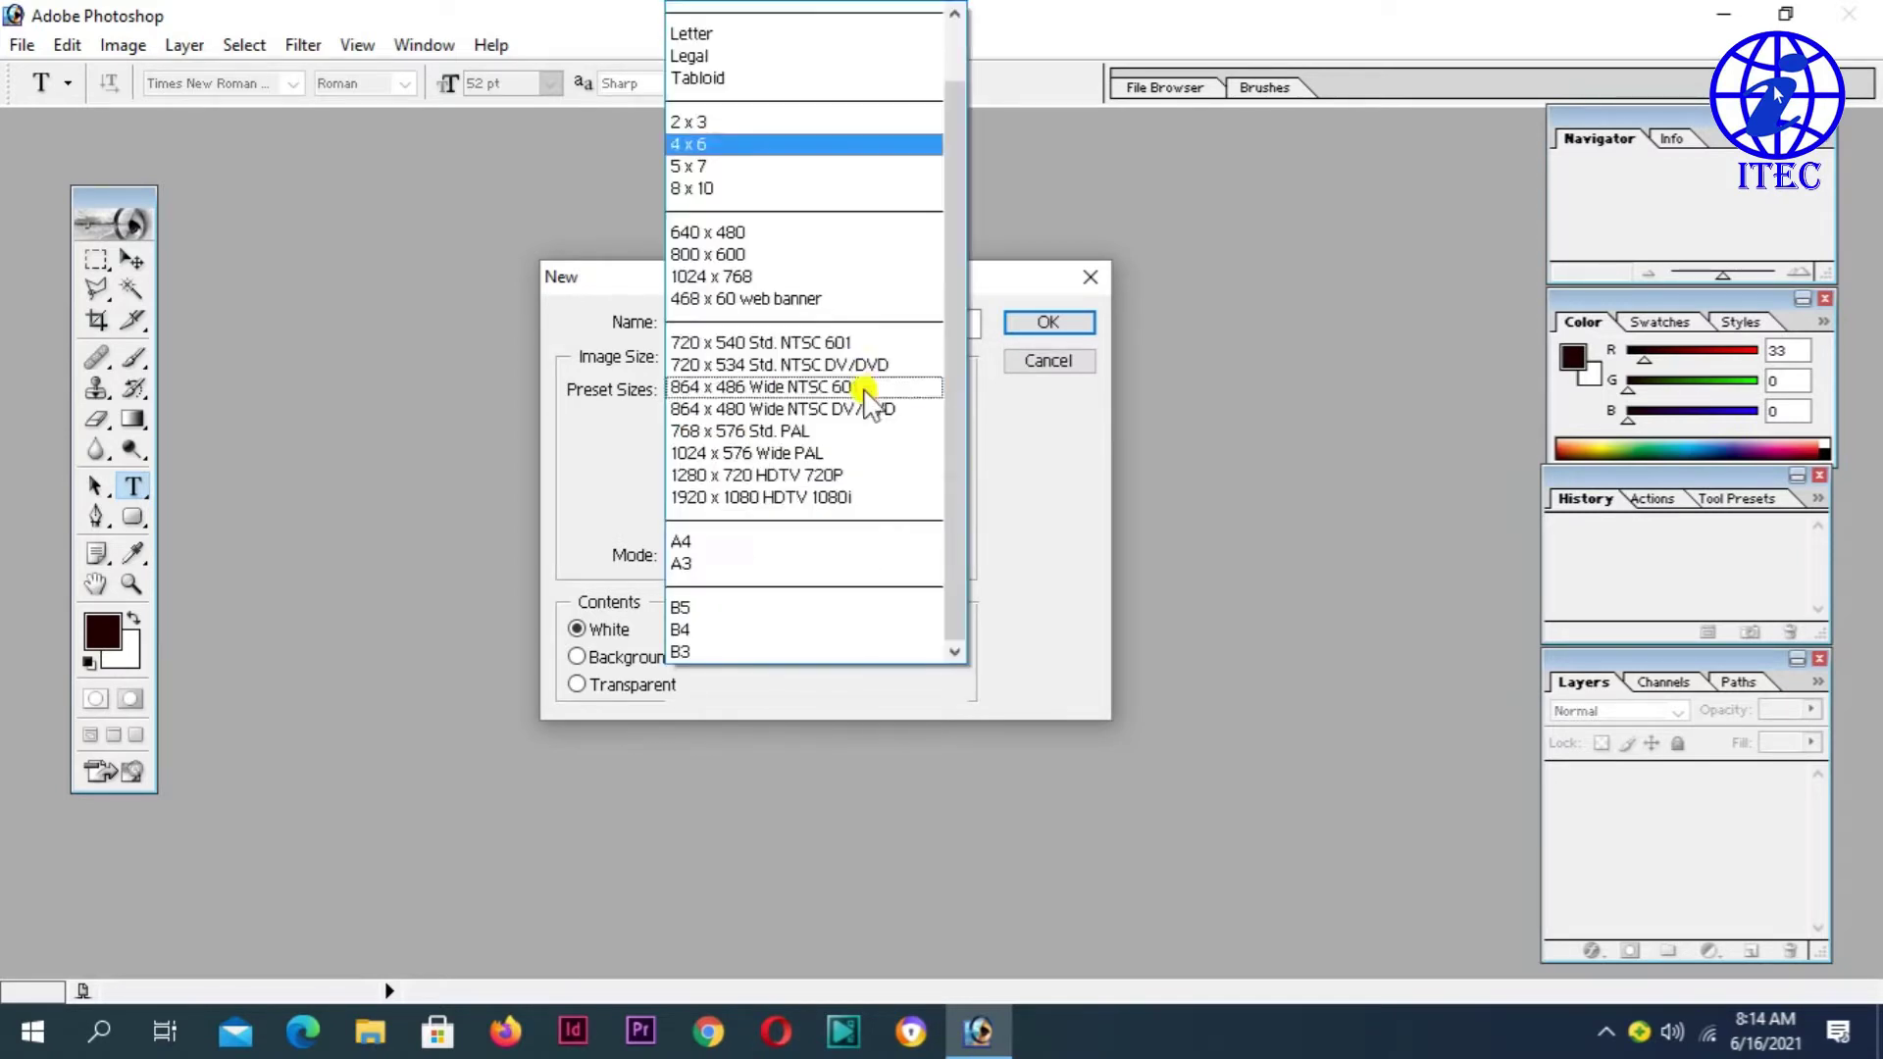
left_click(1043, 497)
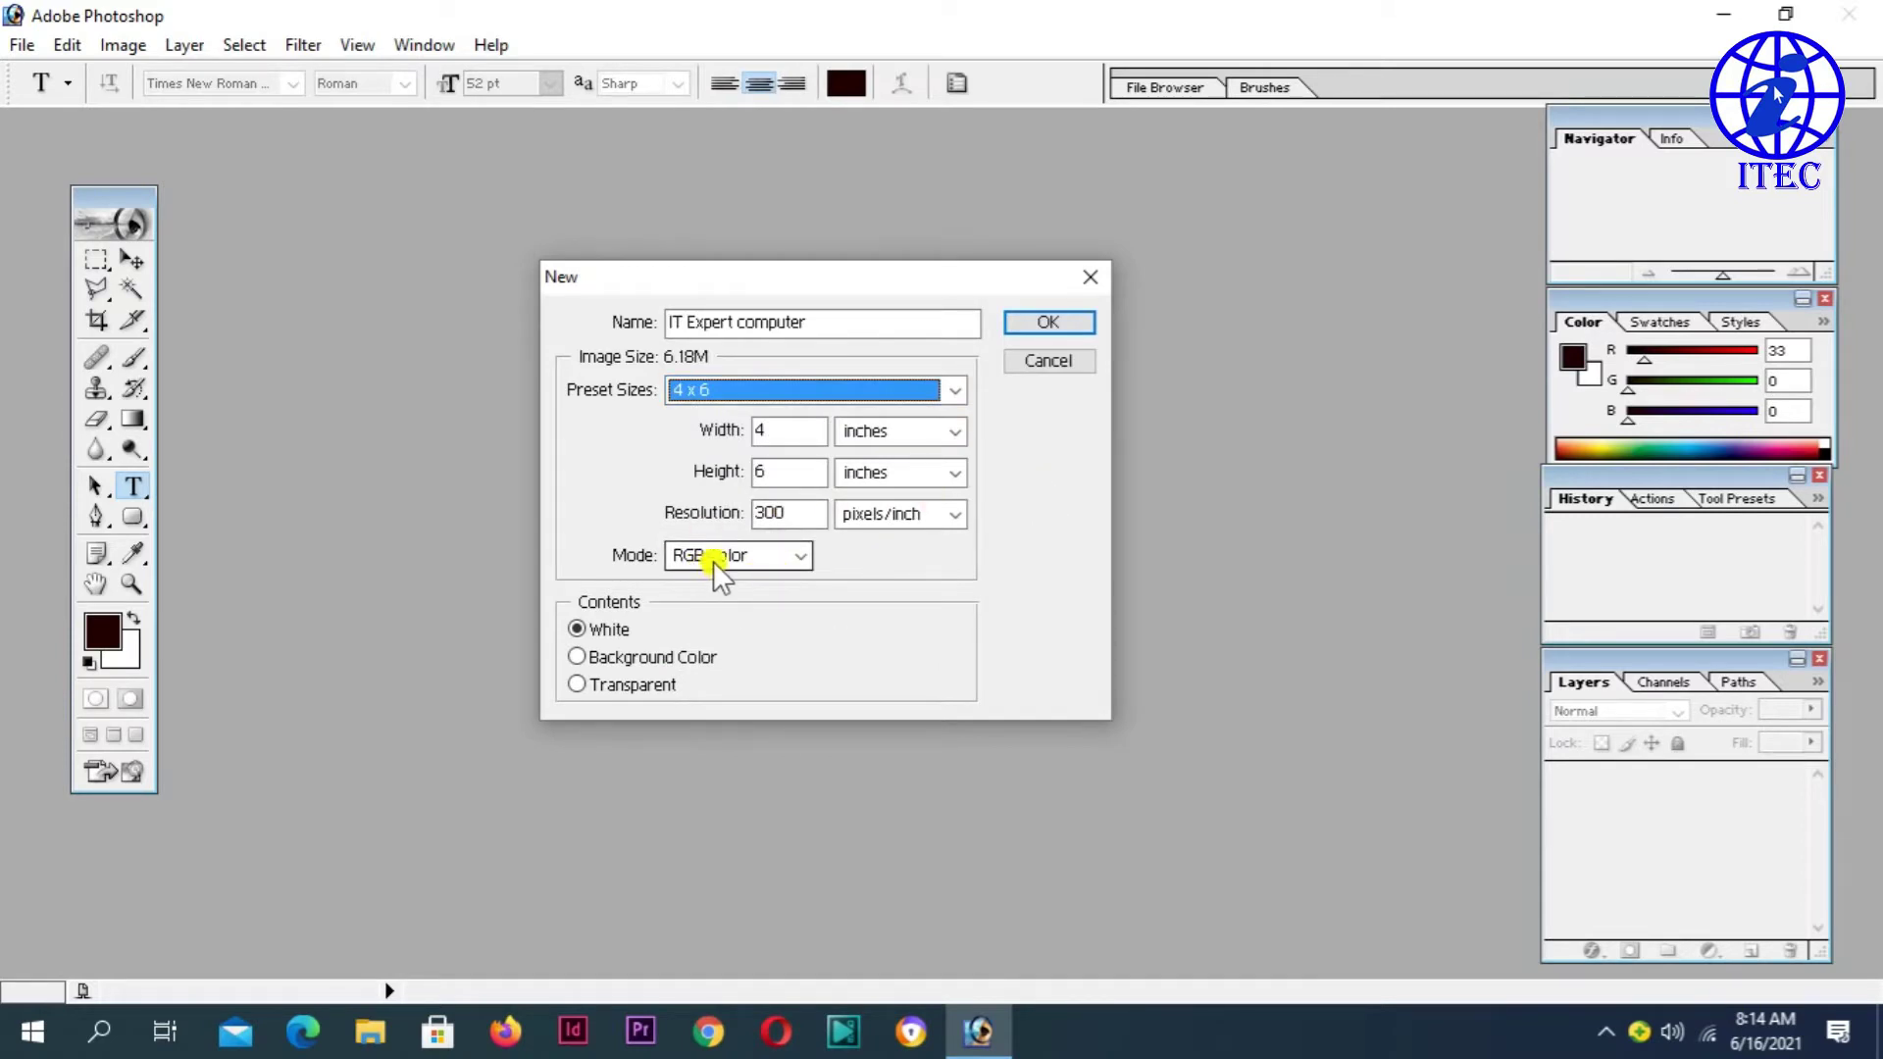
left_click_drag(797, 511, 738, 534)
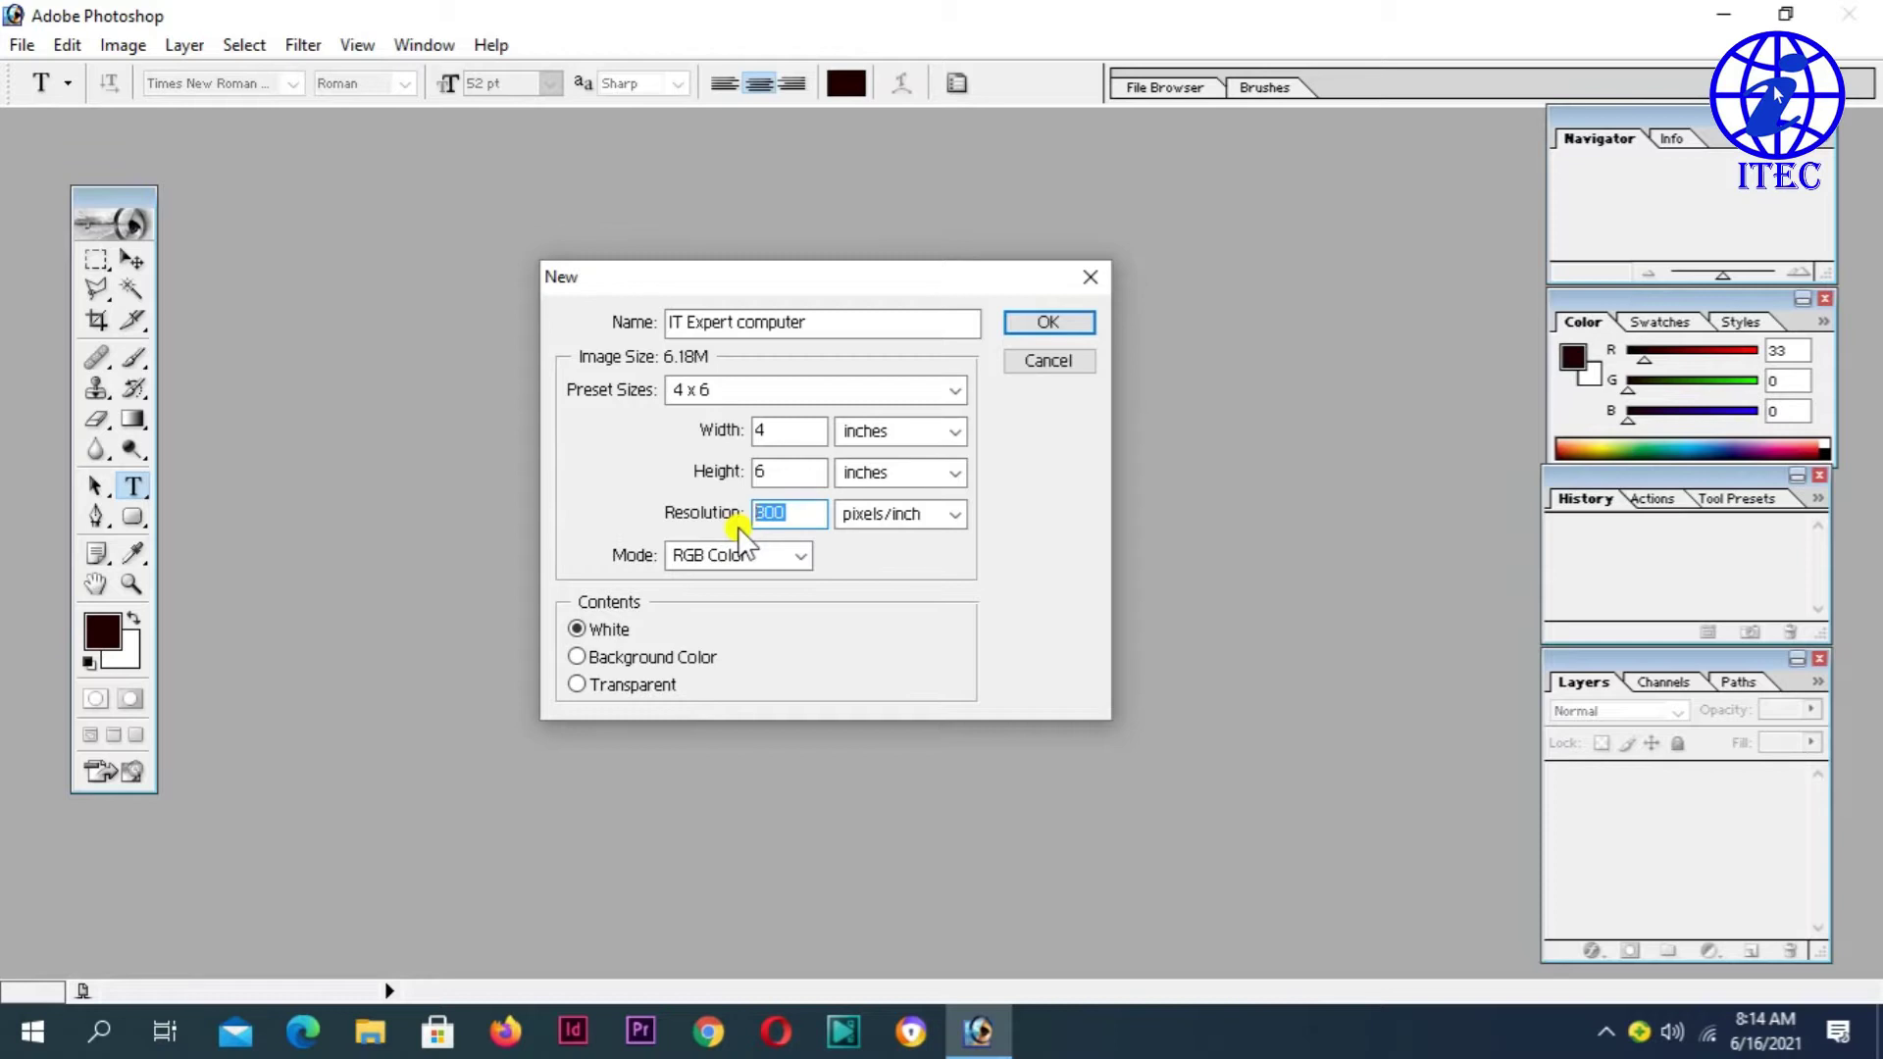
left_click(804, 516)
left_click(799, 553)
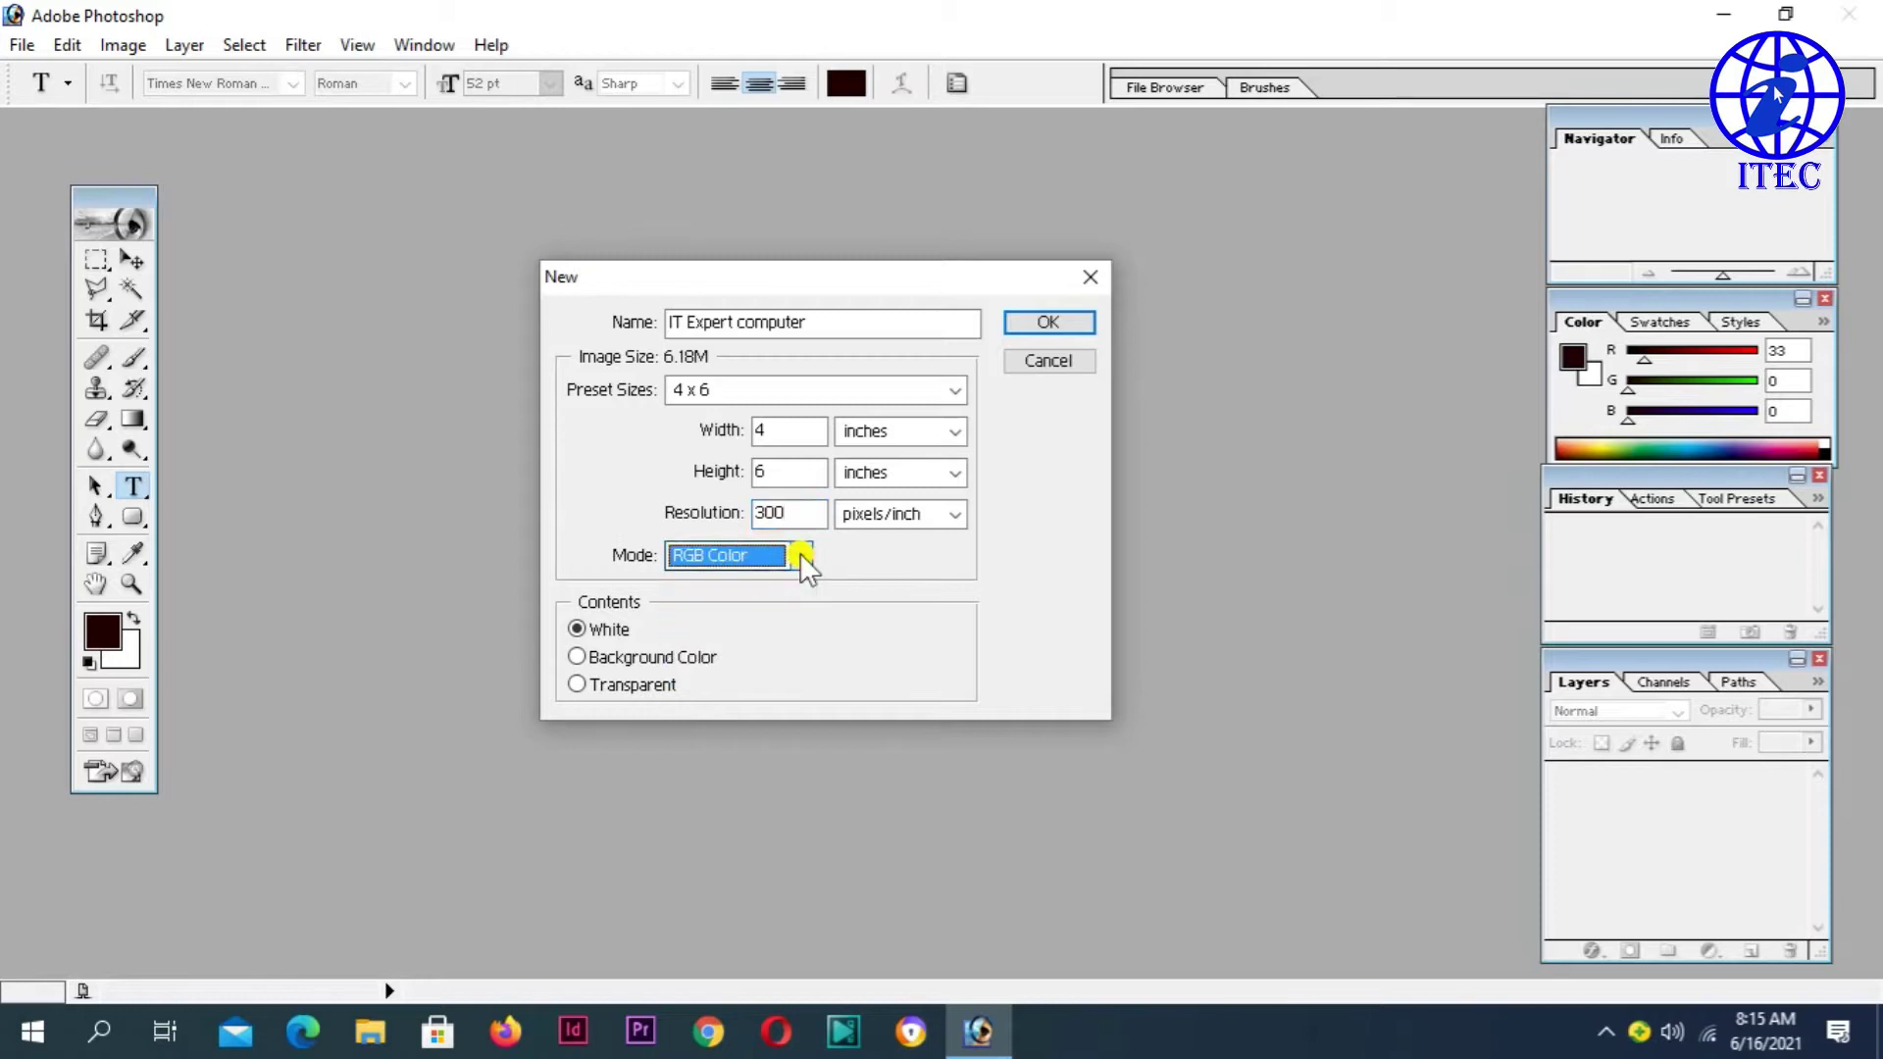
left_click(798, 551)
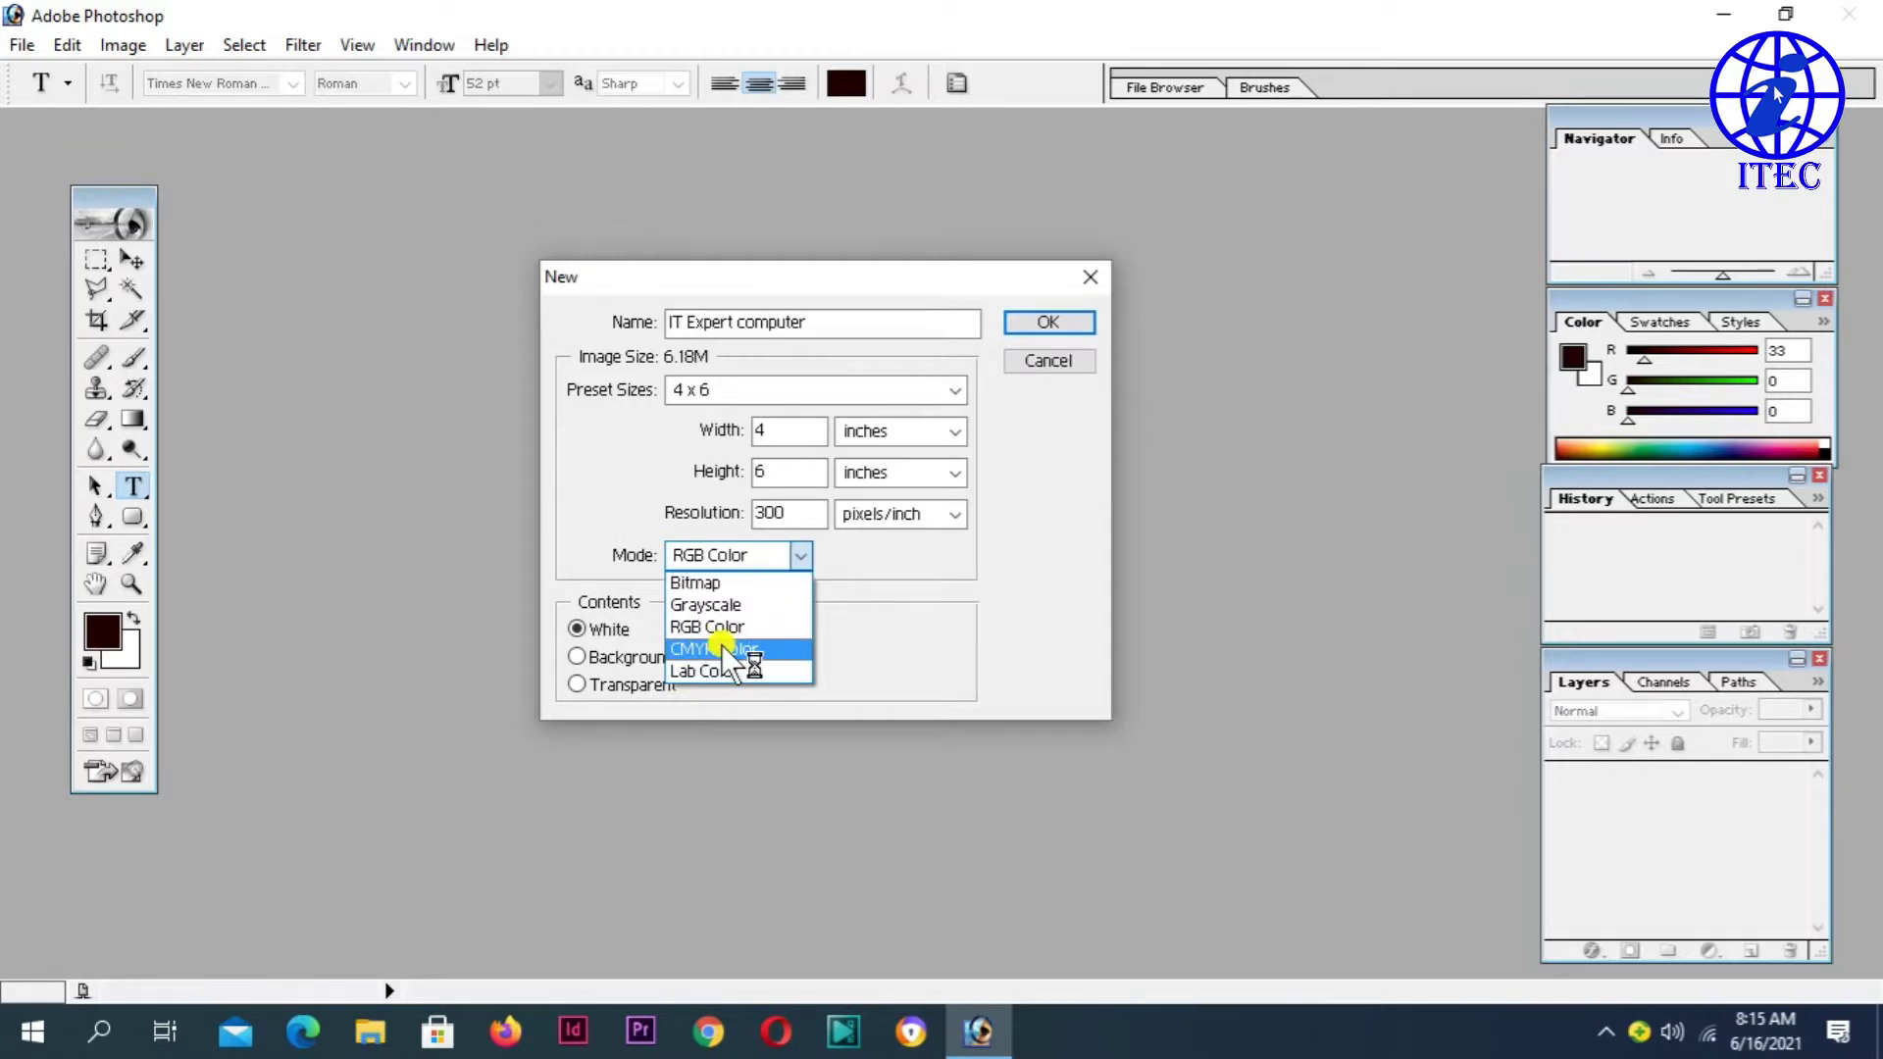
left_click(892, 557)
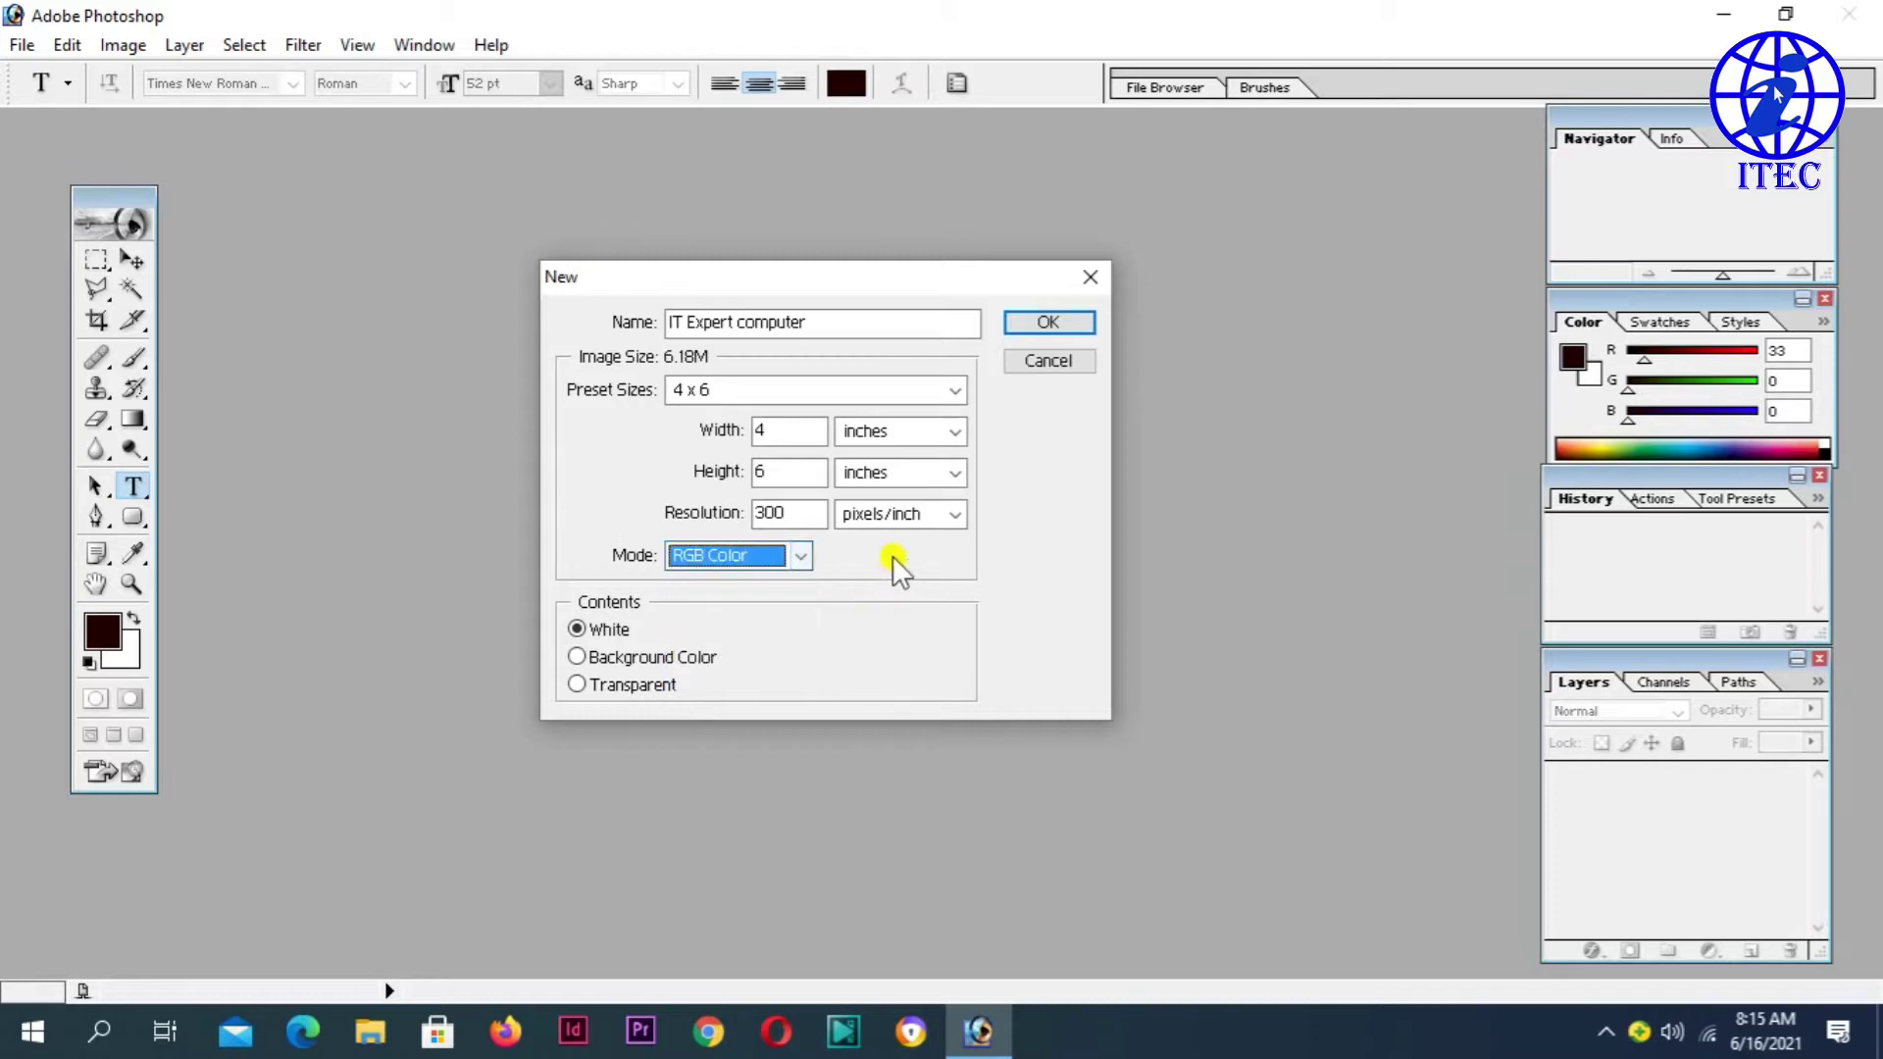
left_click(796, 565)
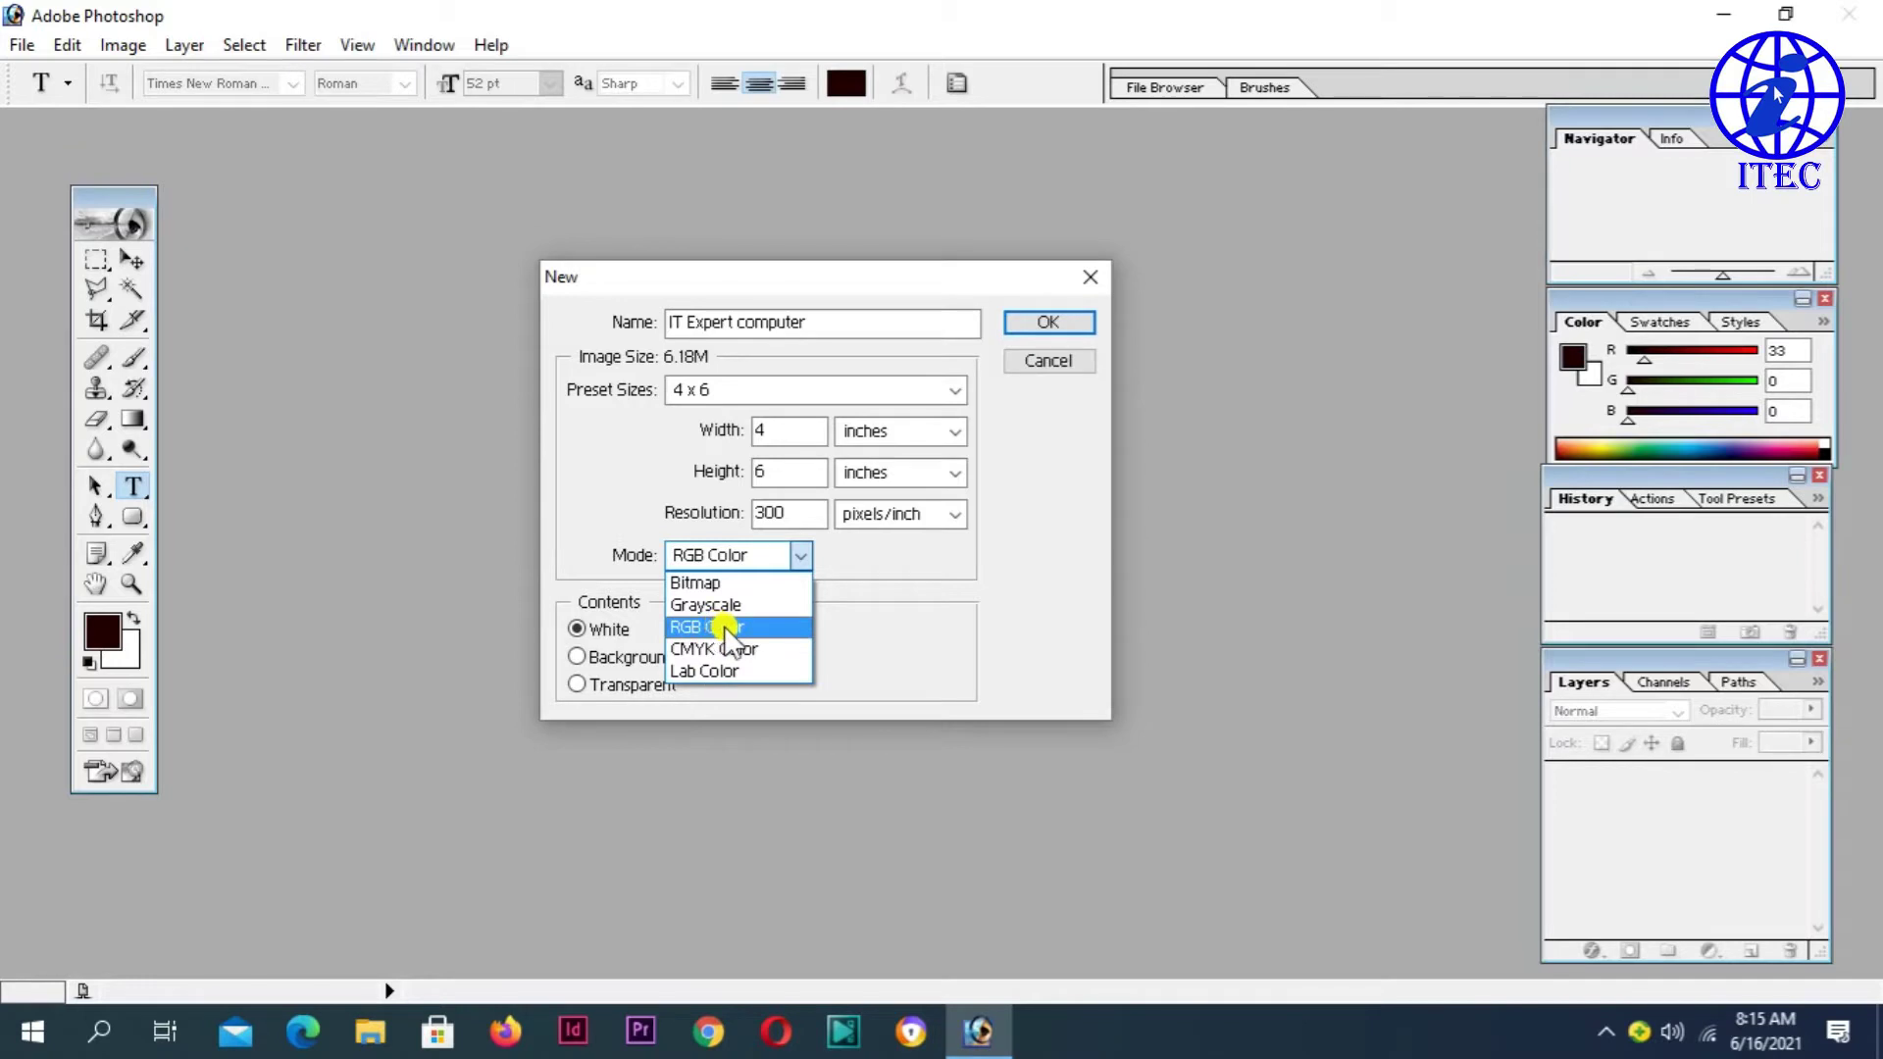
left_click(868, 606)
left_click(804, 551)
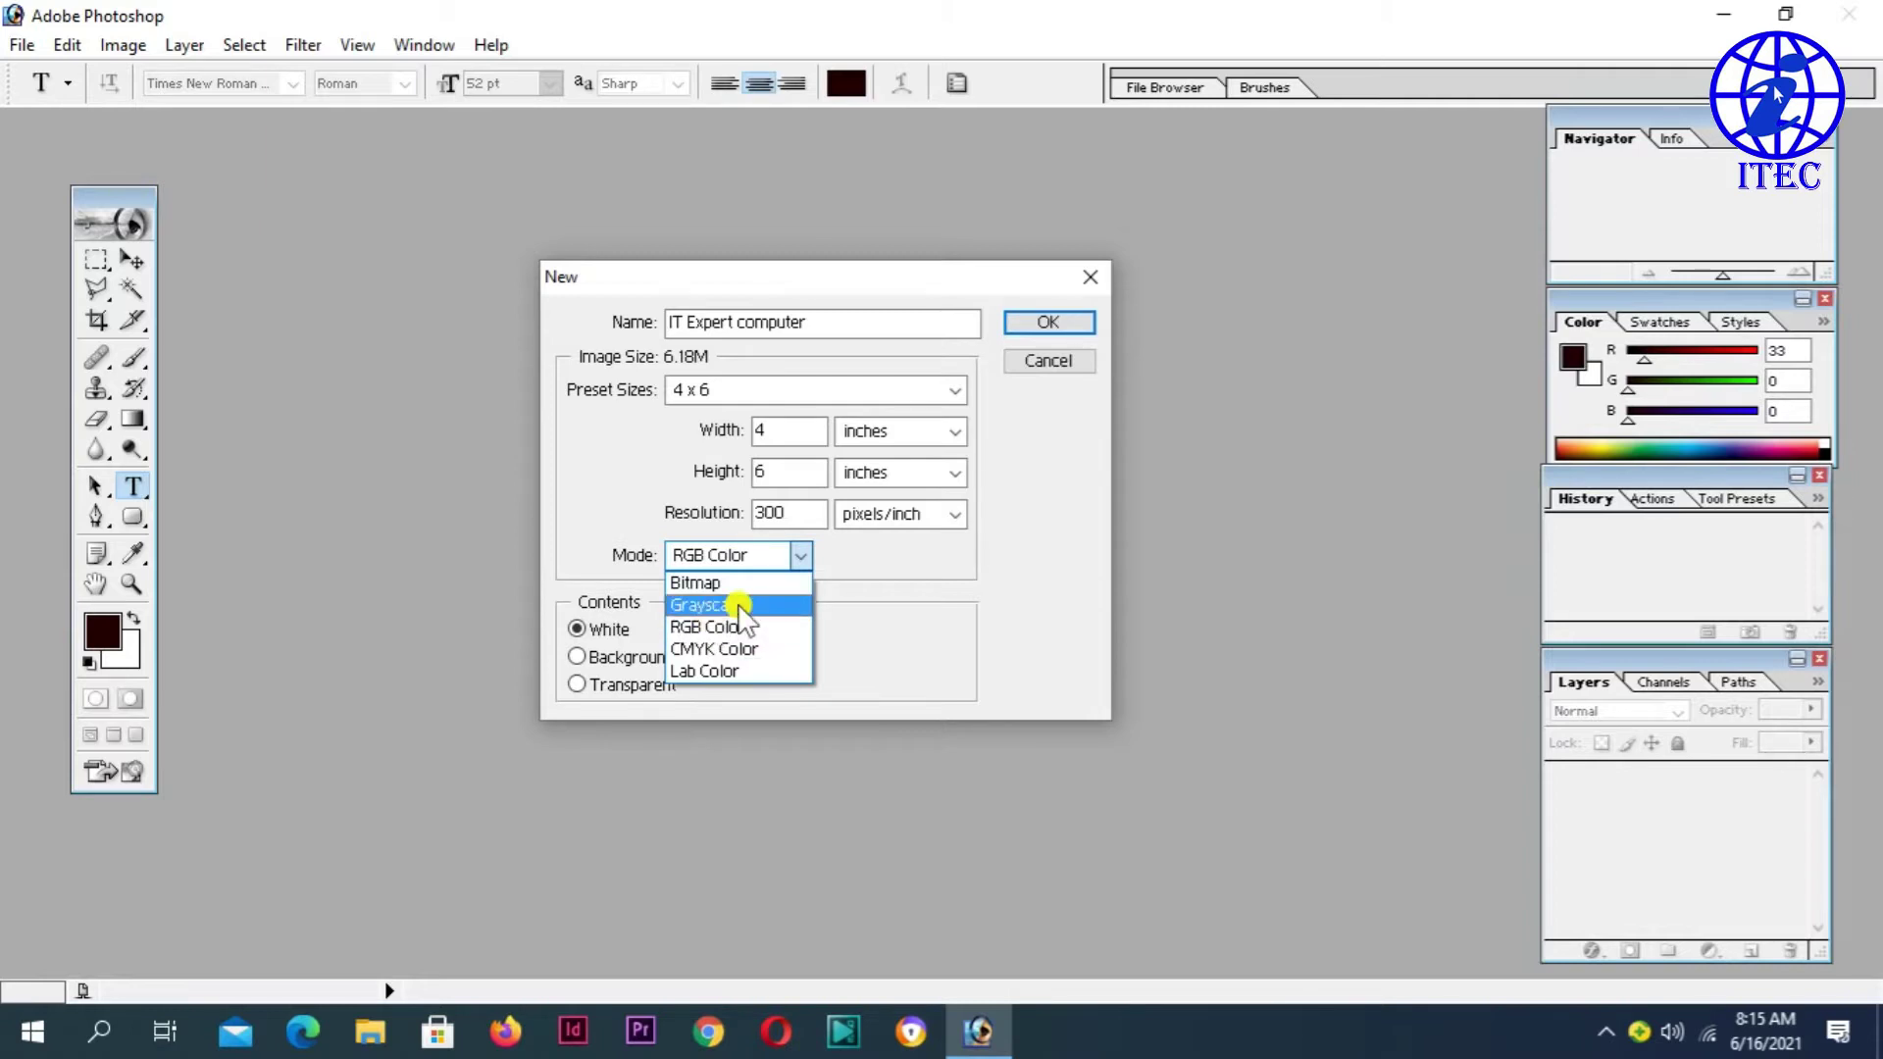
left_click(850, 569)
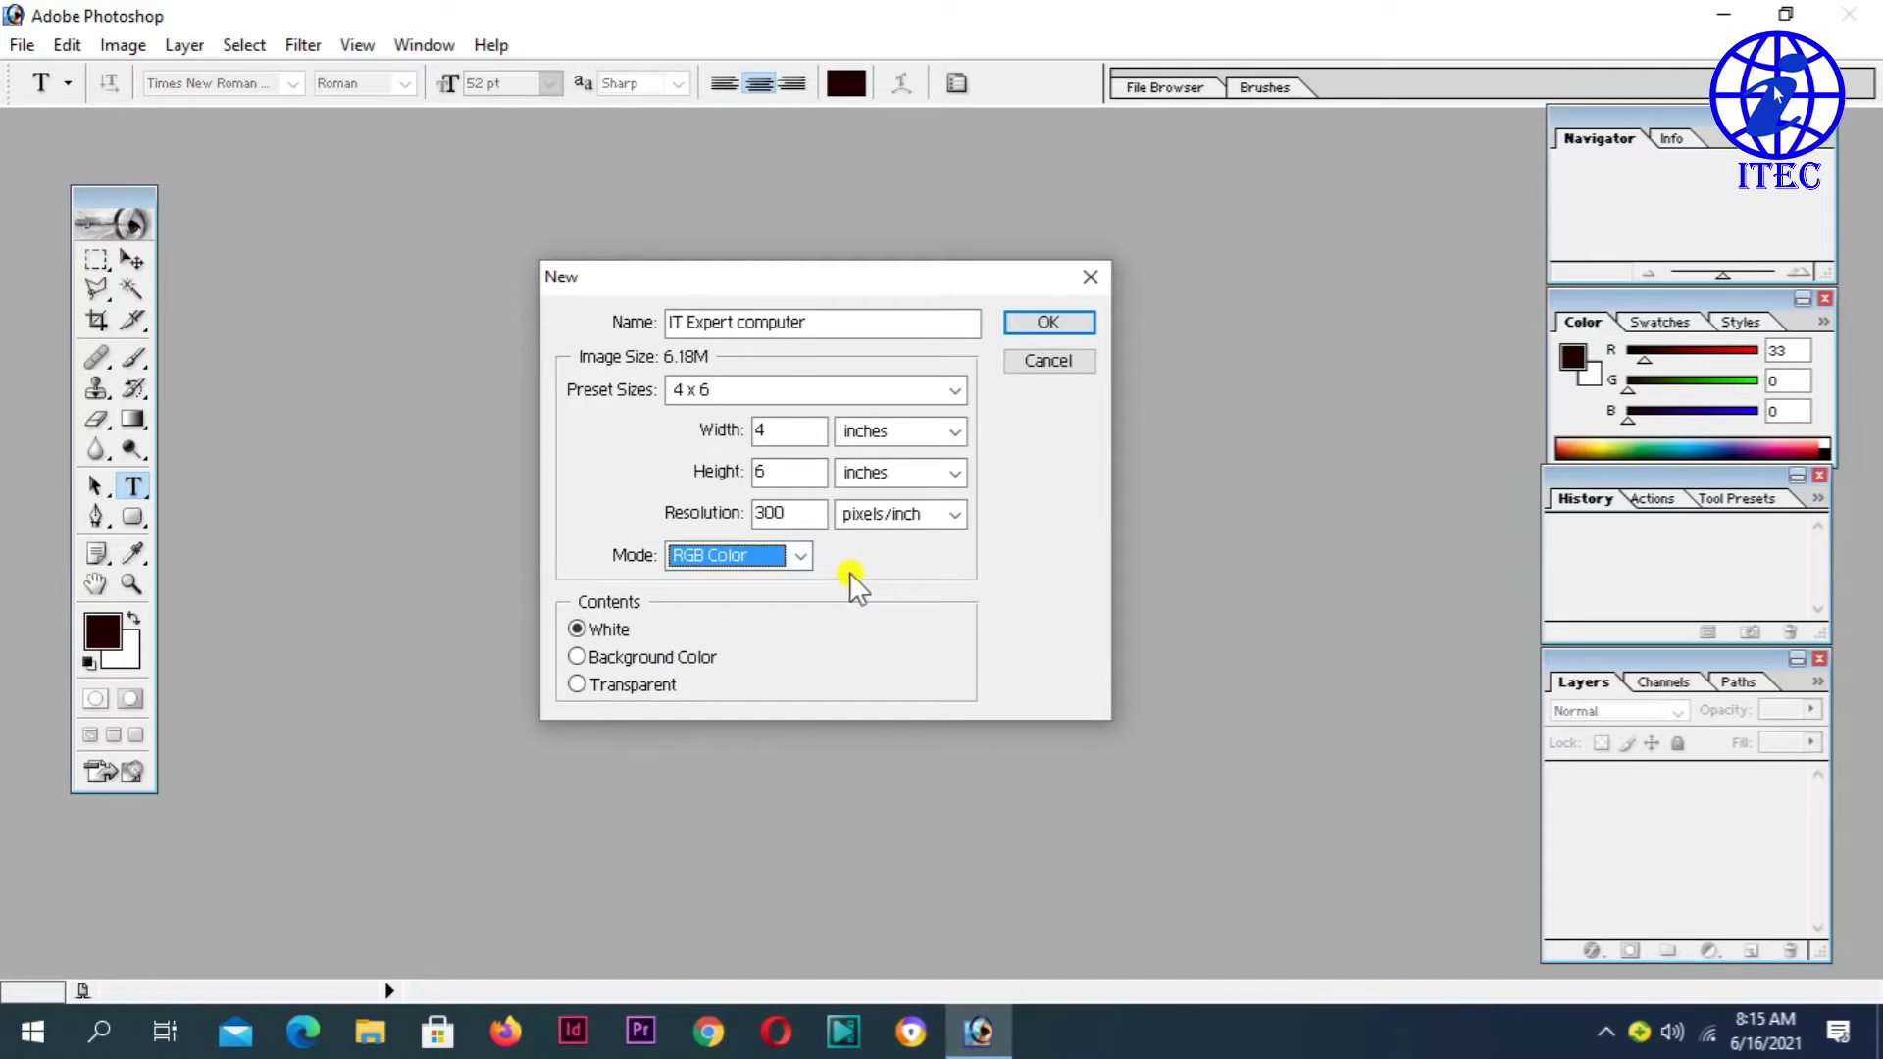
left_click(800, 557)
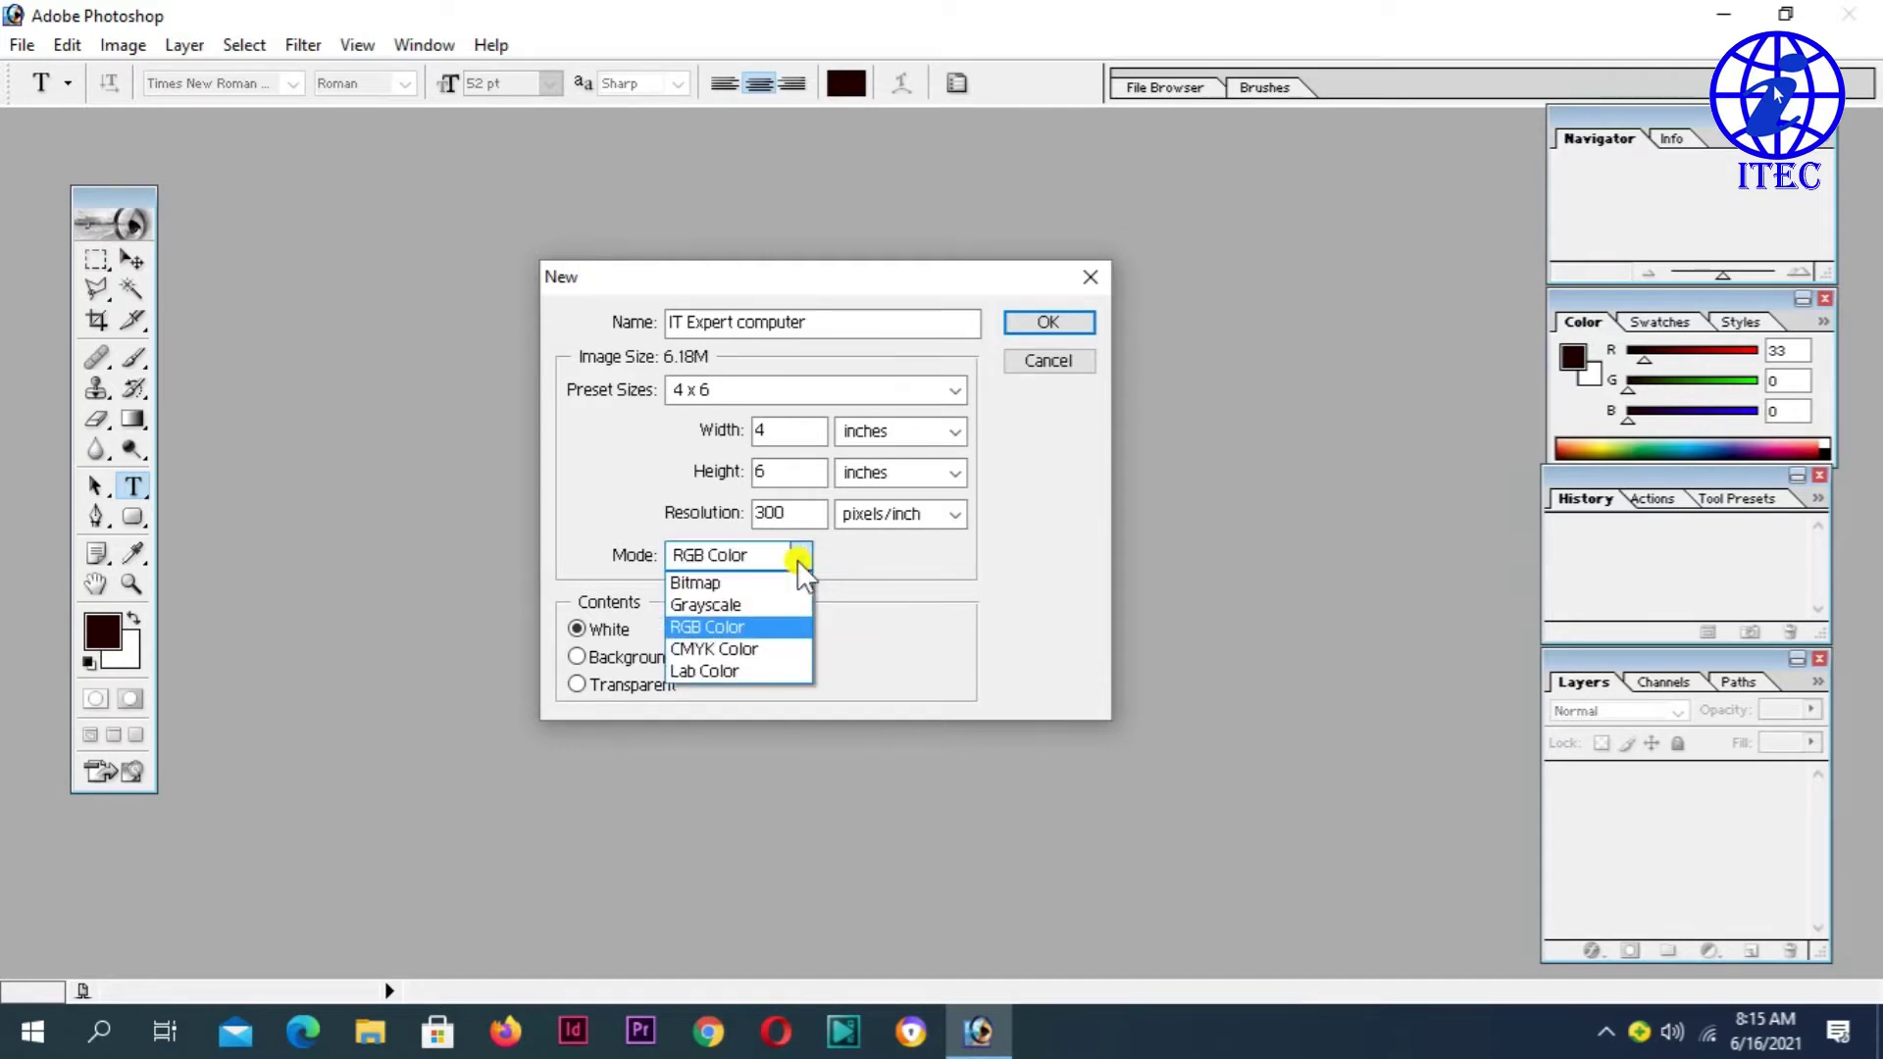
left_click(700, 635)
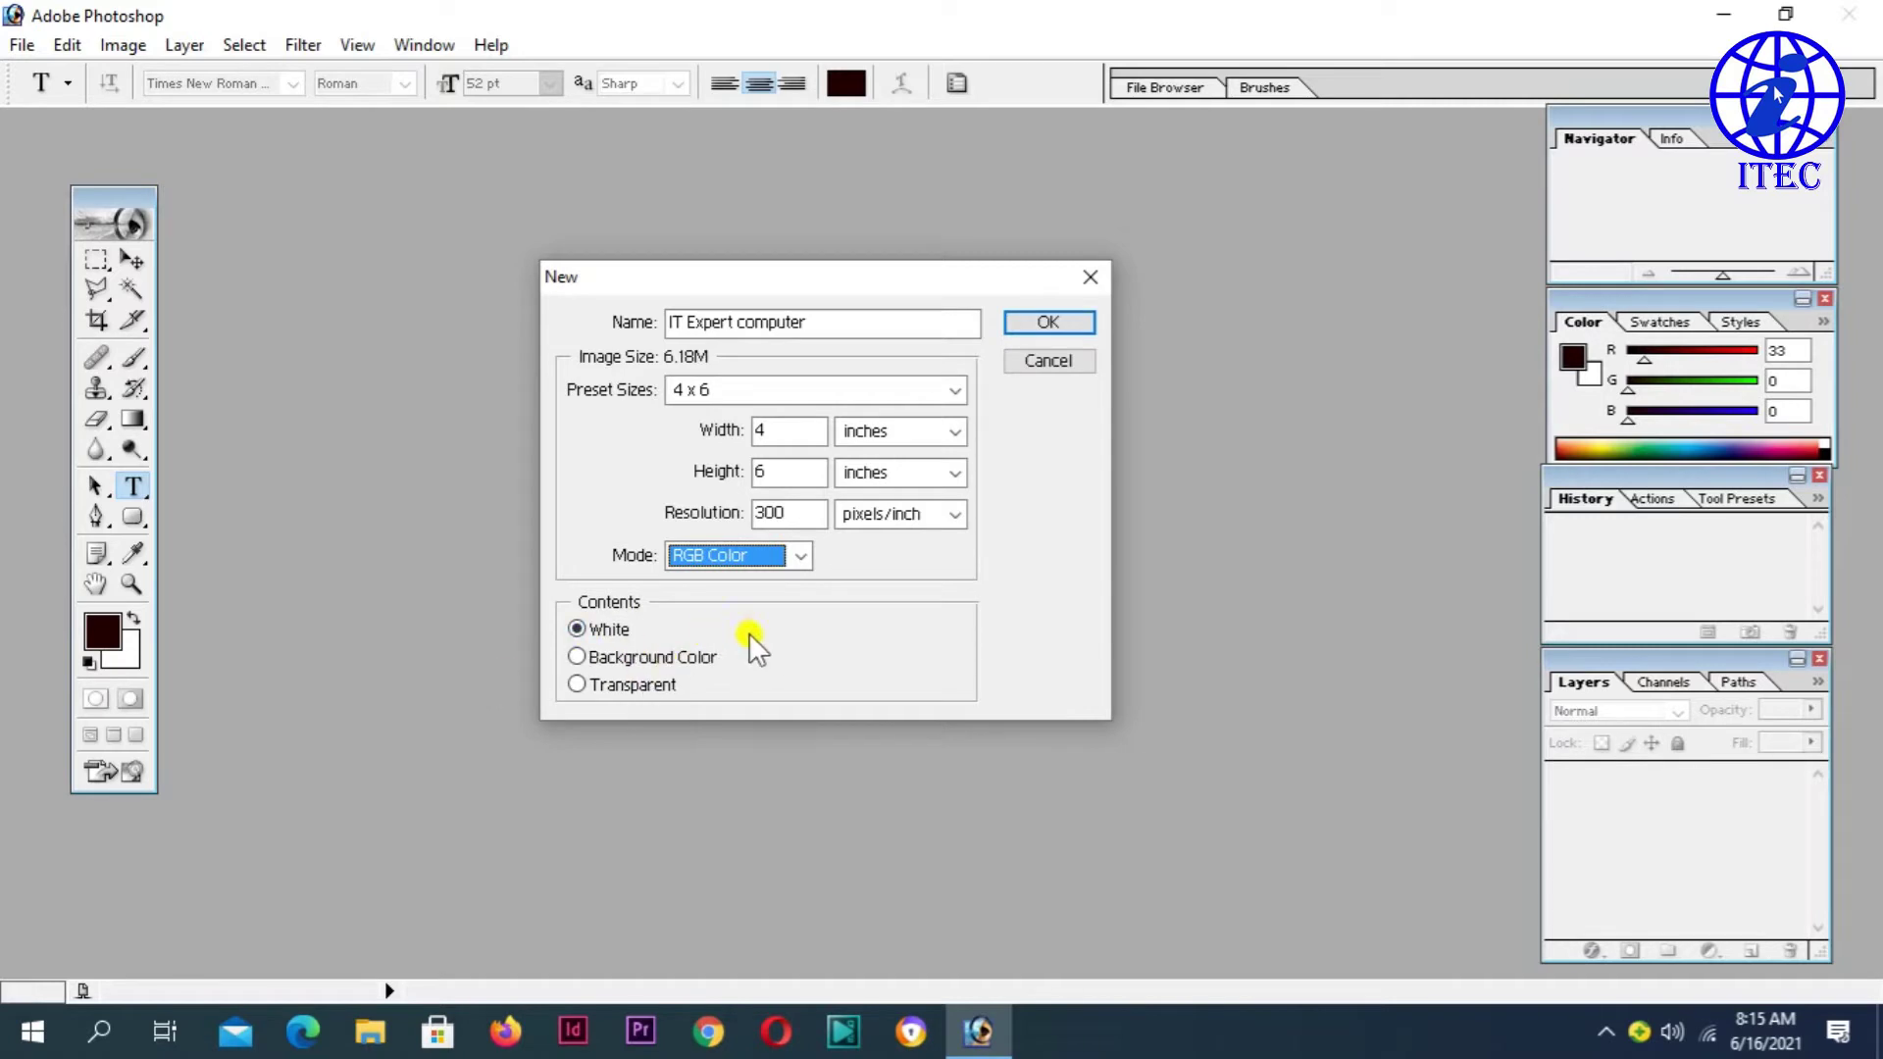
key("shift+Tab")
key("shift+Tab")
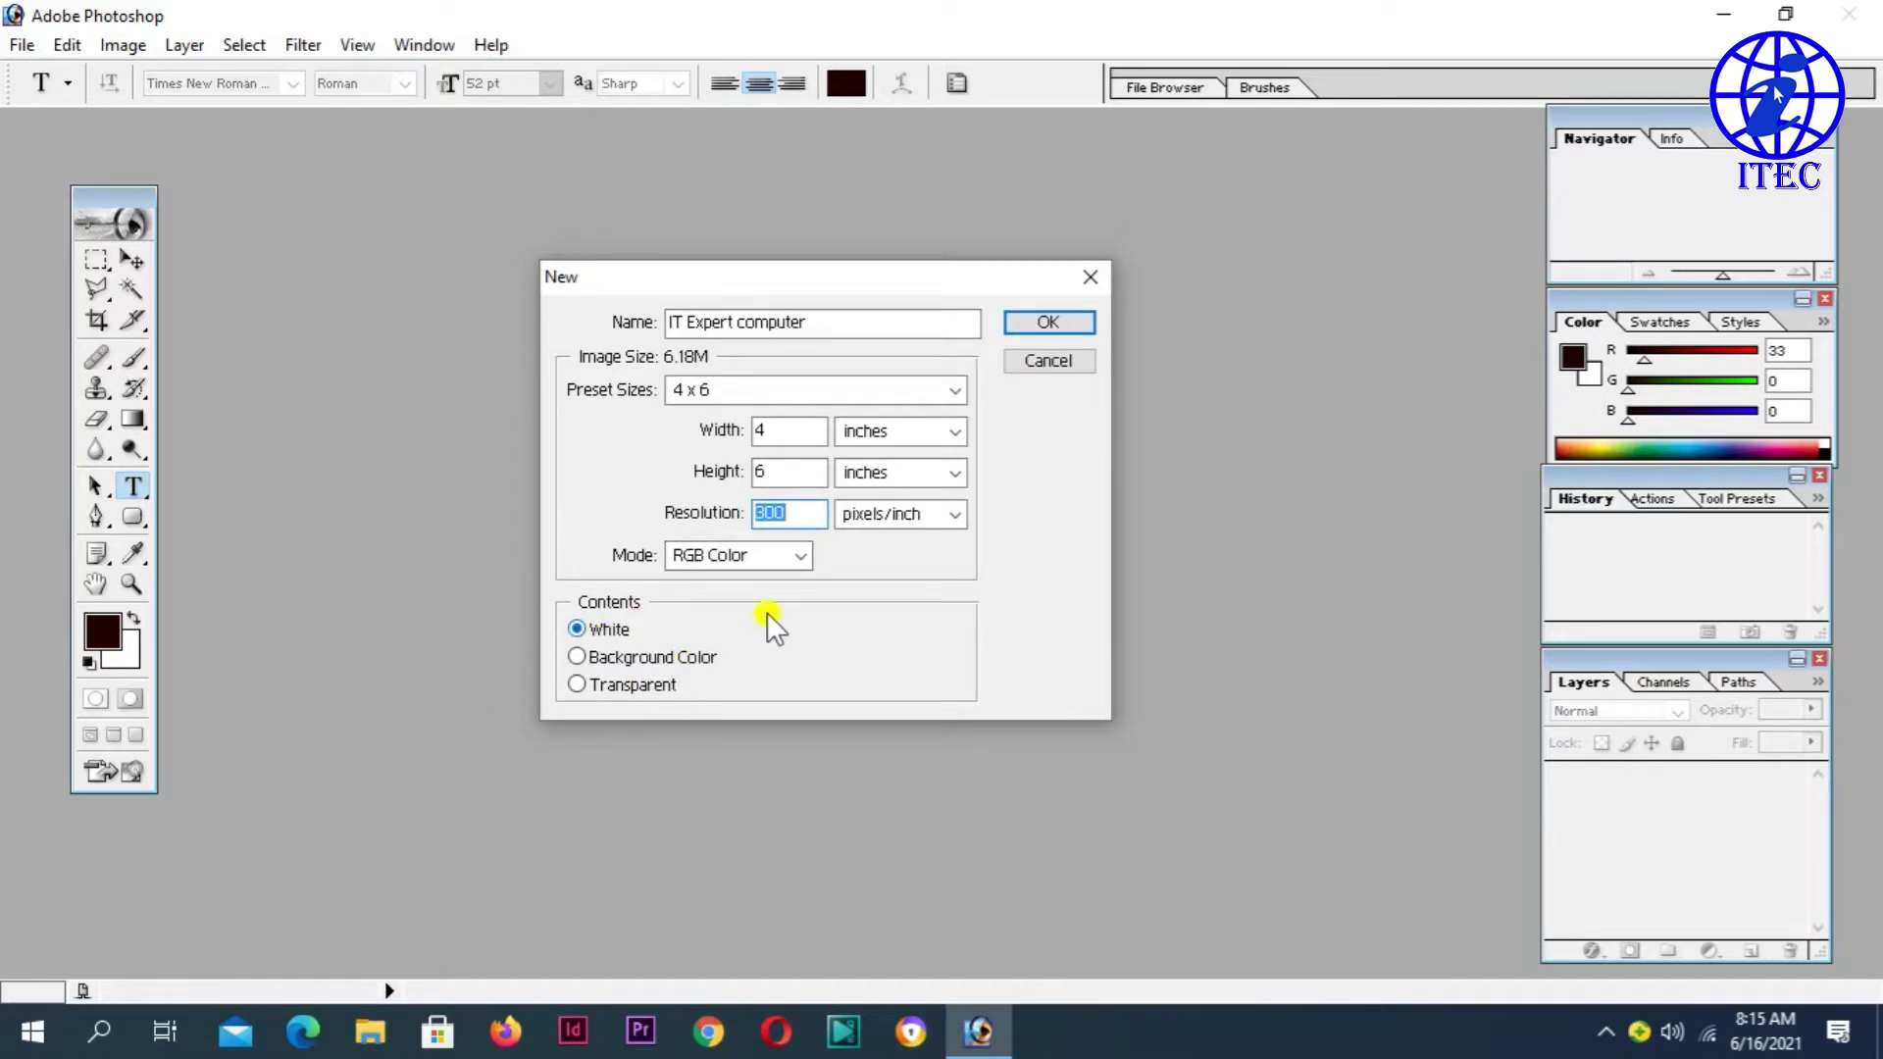
left_click(787, 557)
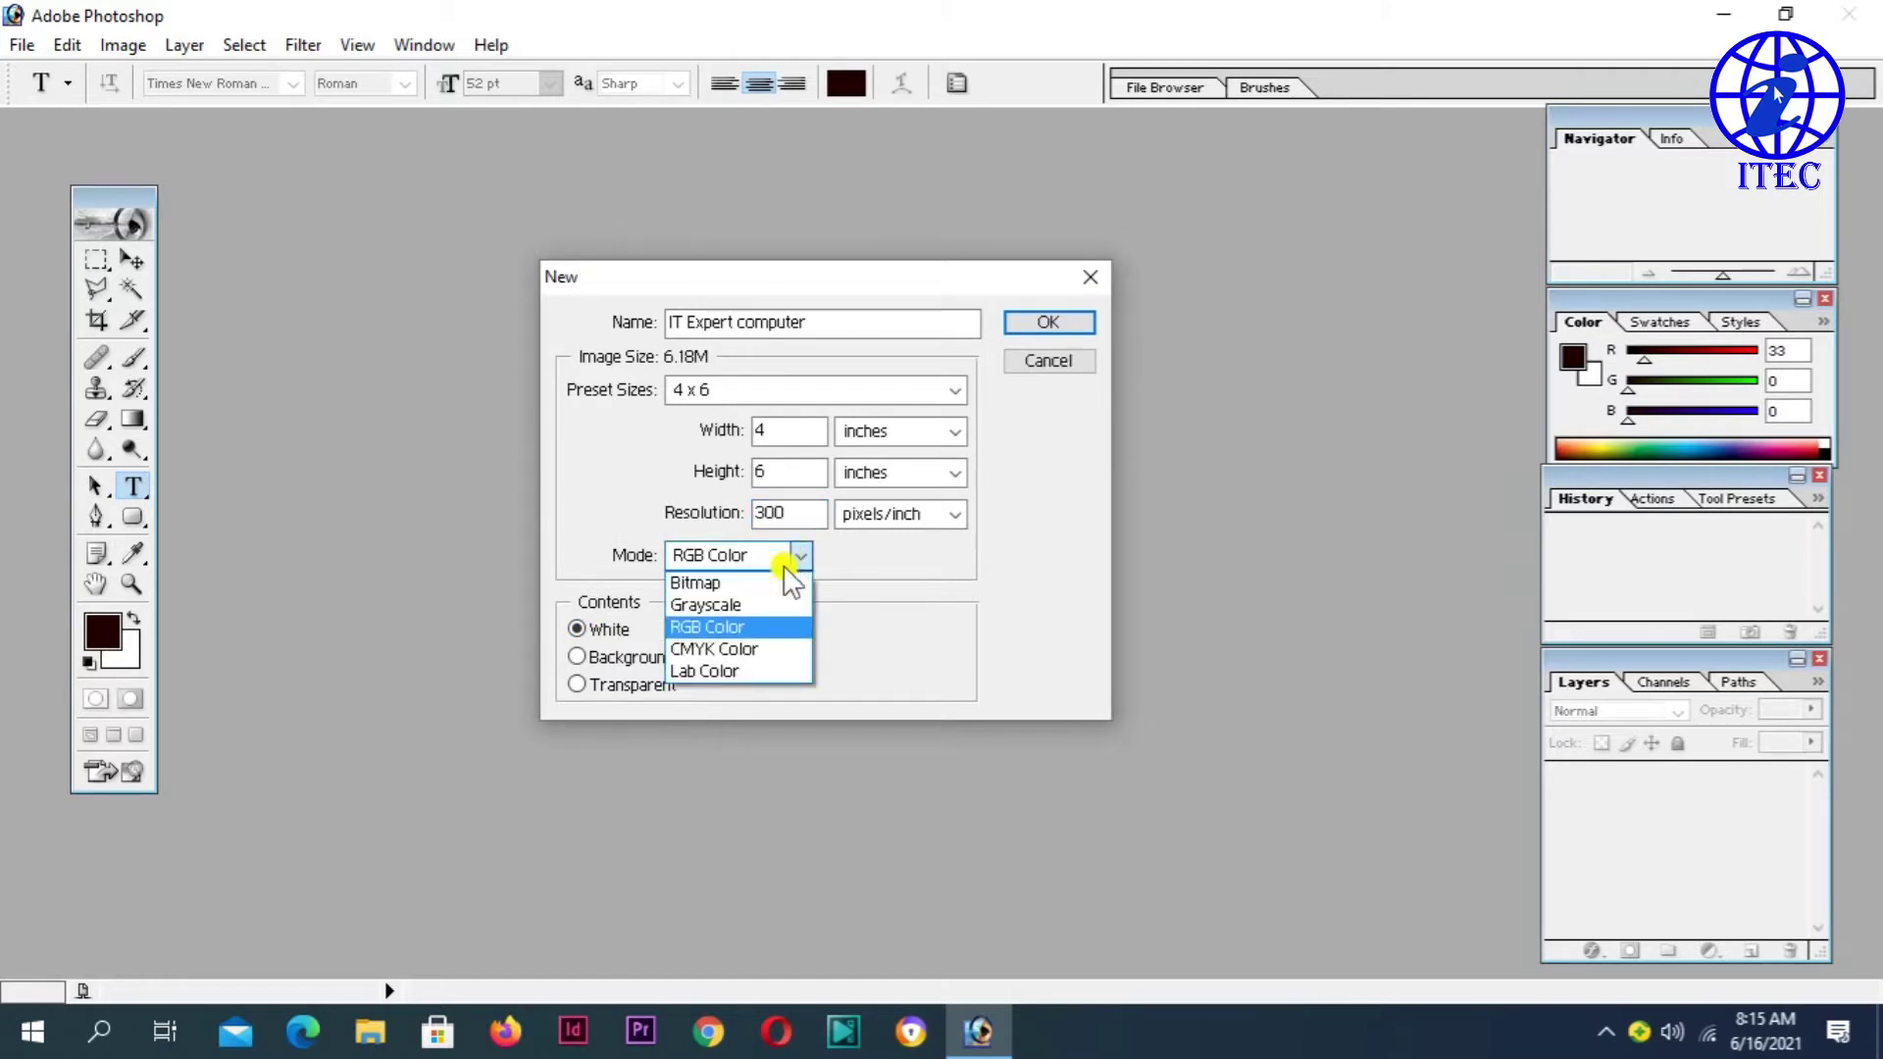
left_click(775, 627)
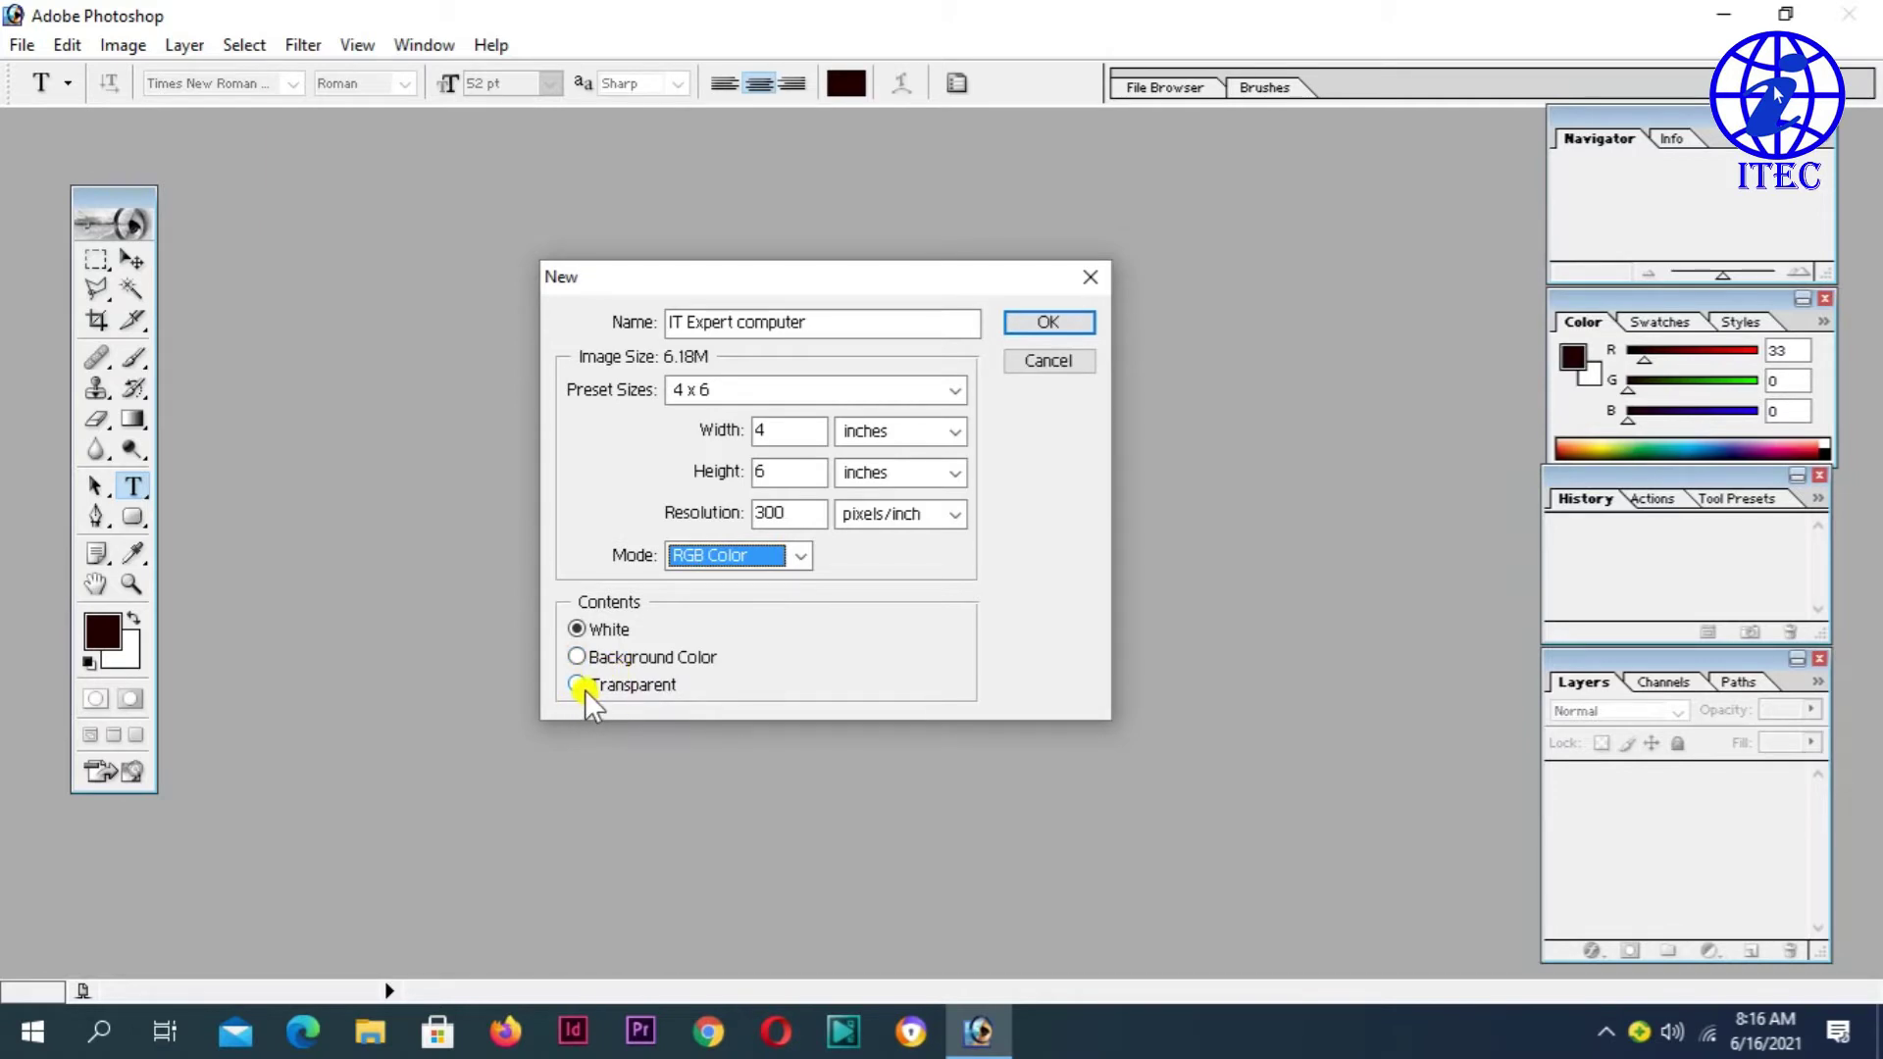
- Create the IT Expert computer document with White contents and maximise its window
left_click(582, 635)
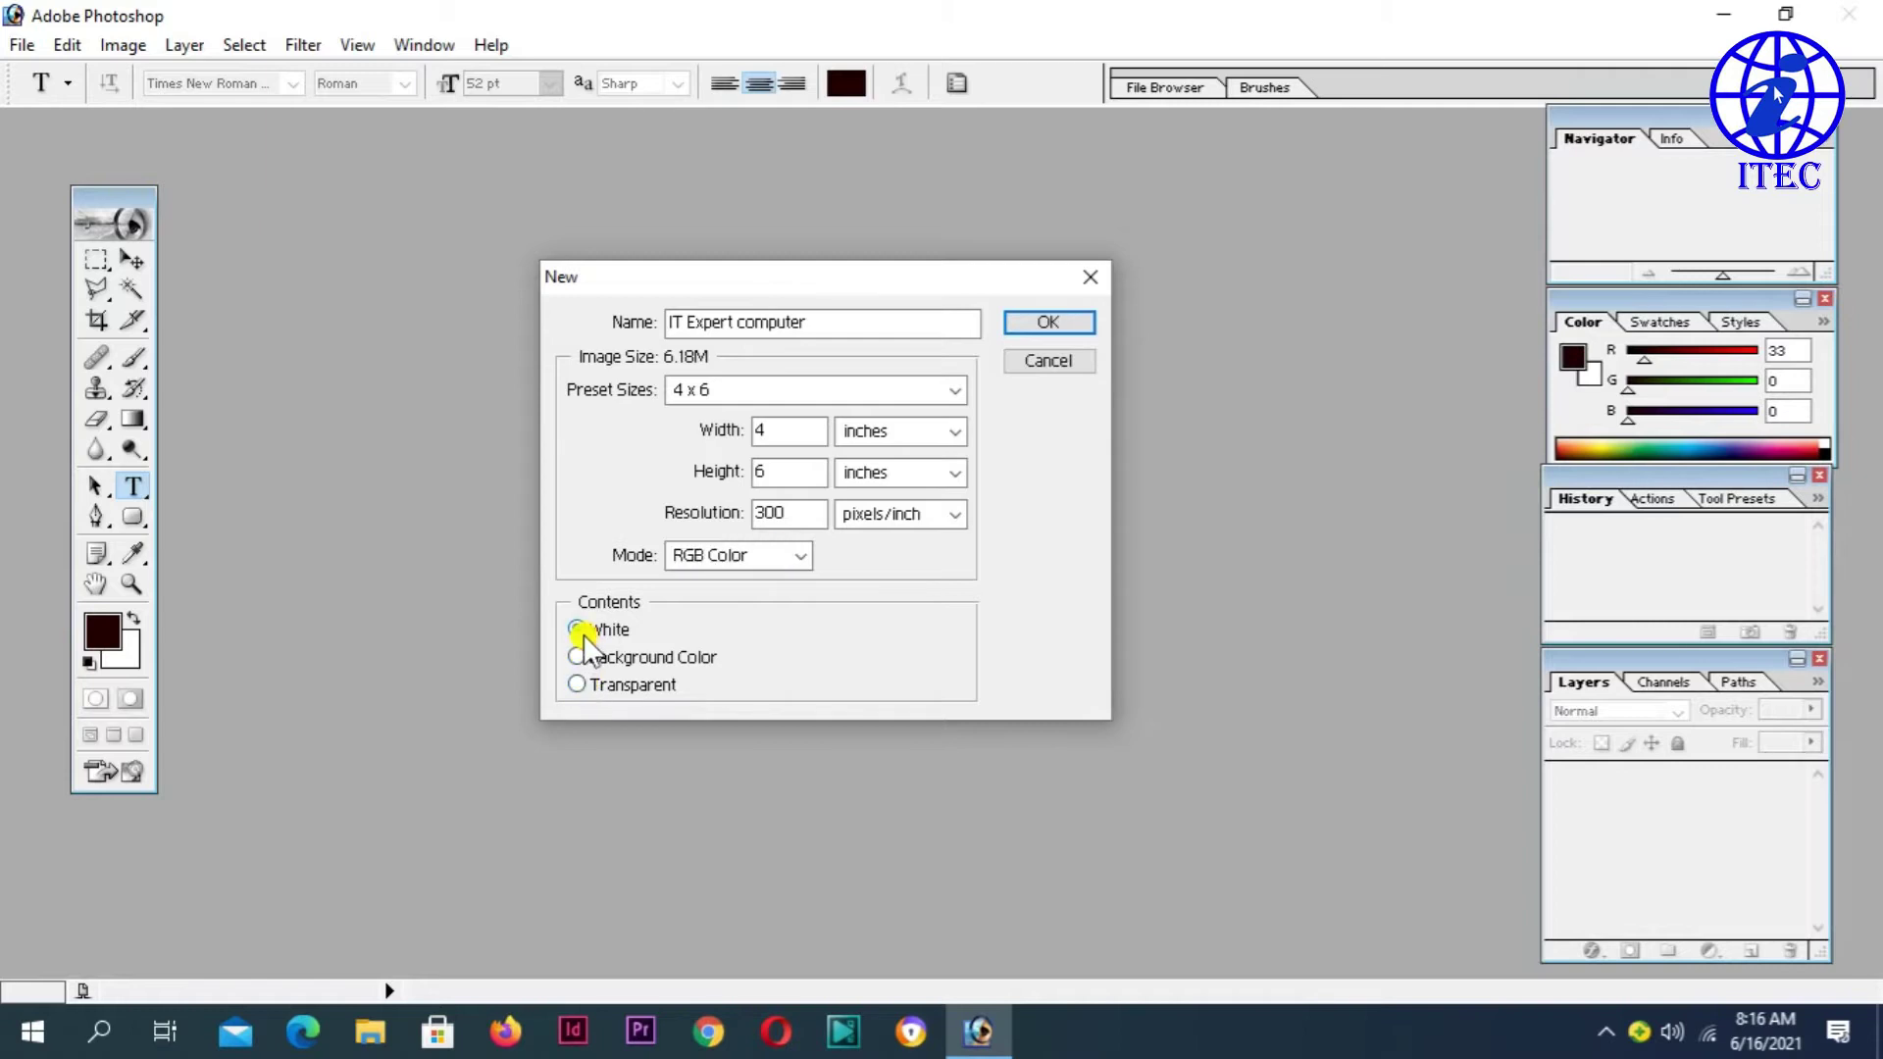
left_click(1059, 322)
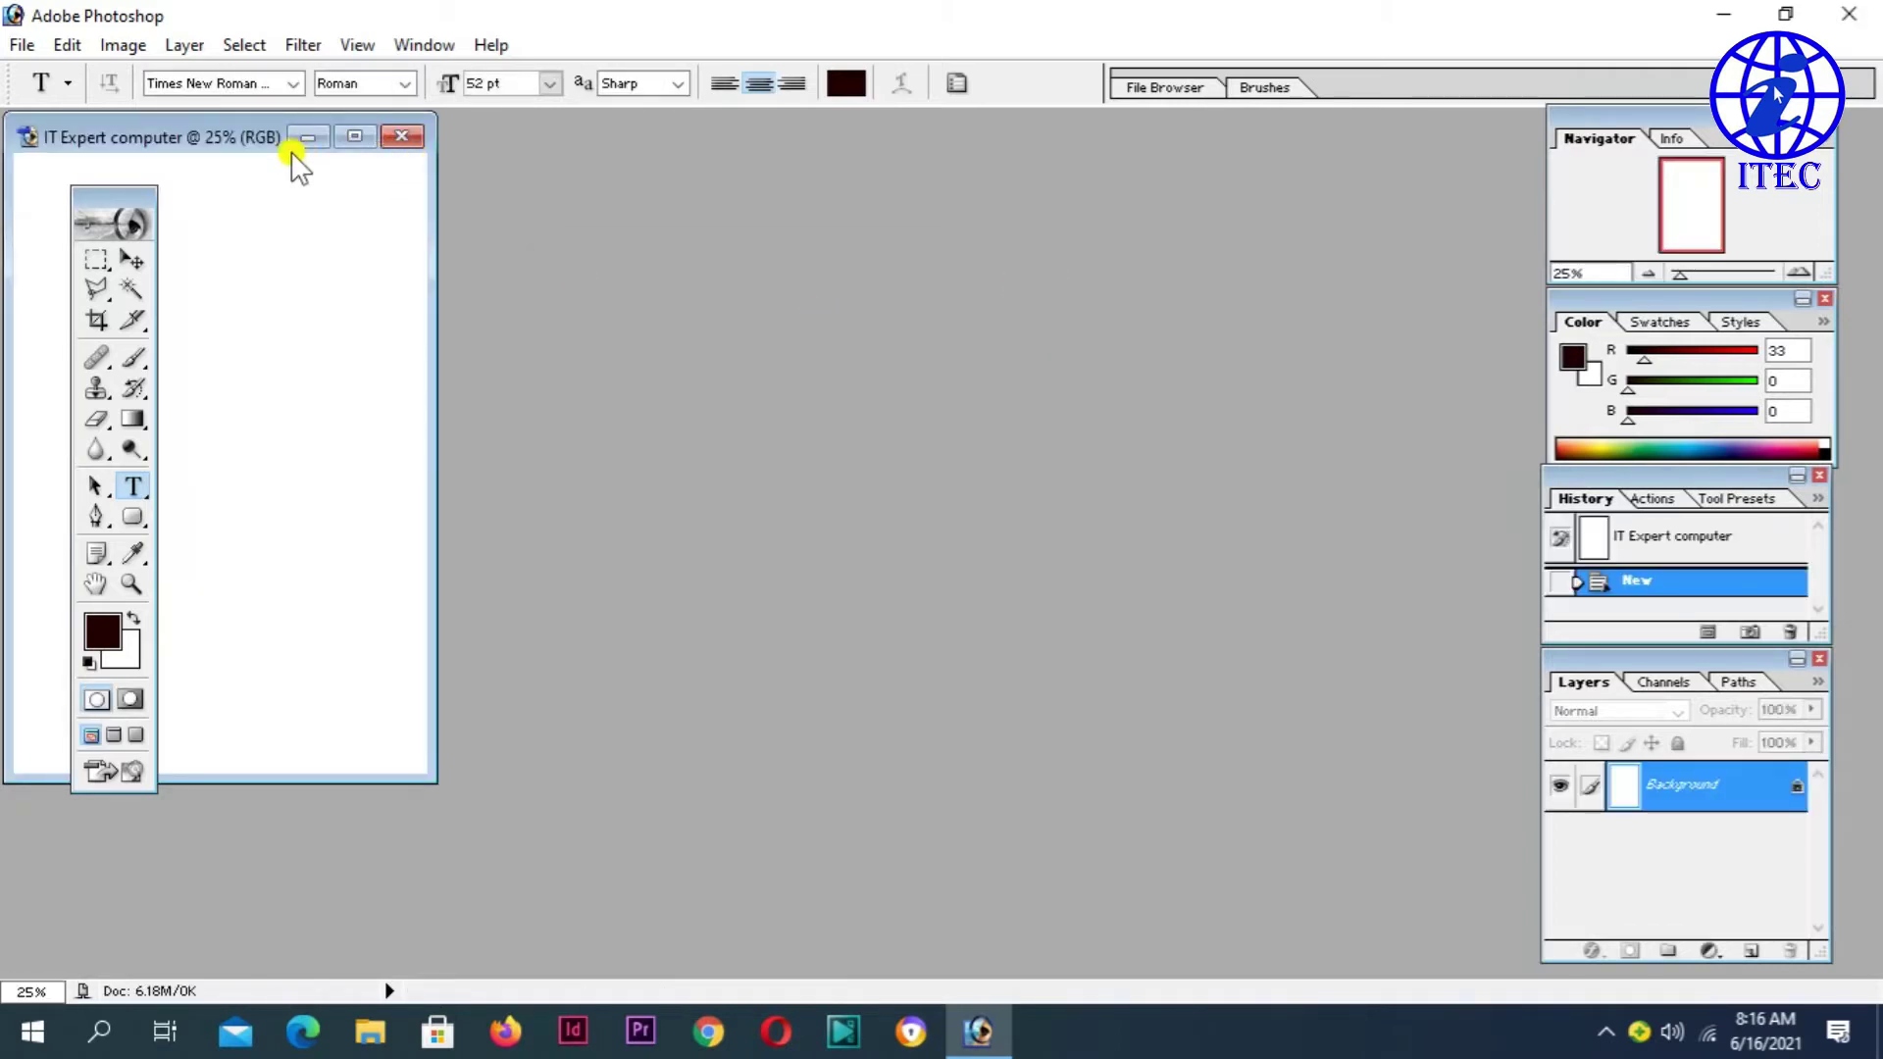
left_click_drag(244, 138, 712, 181)
left_click(822, 181)
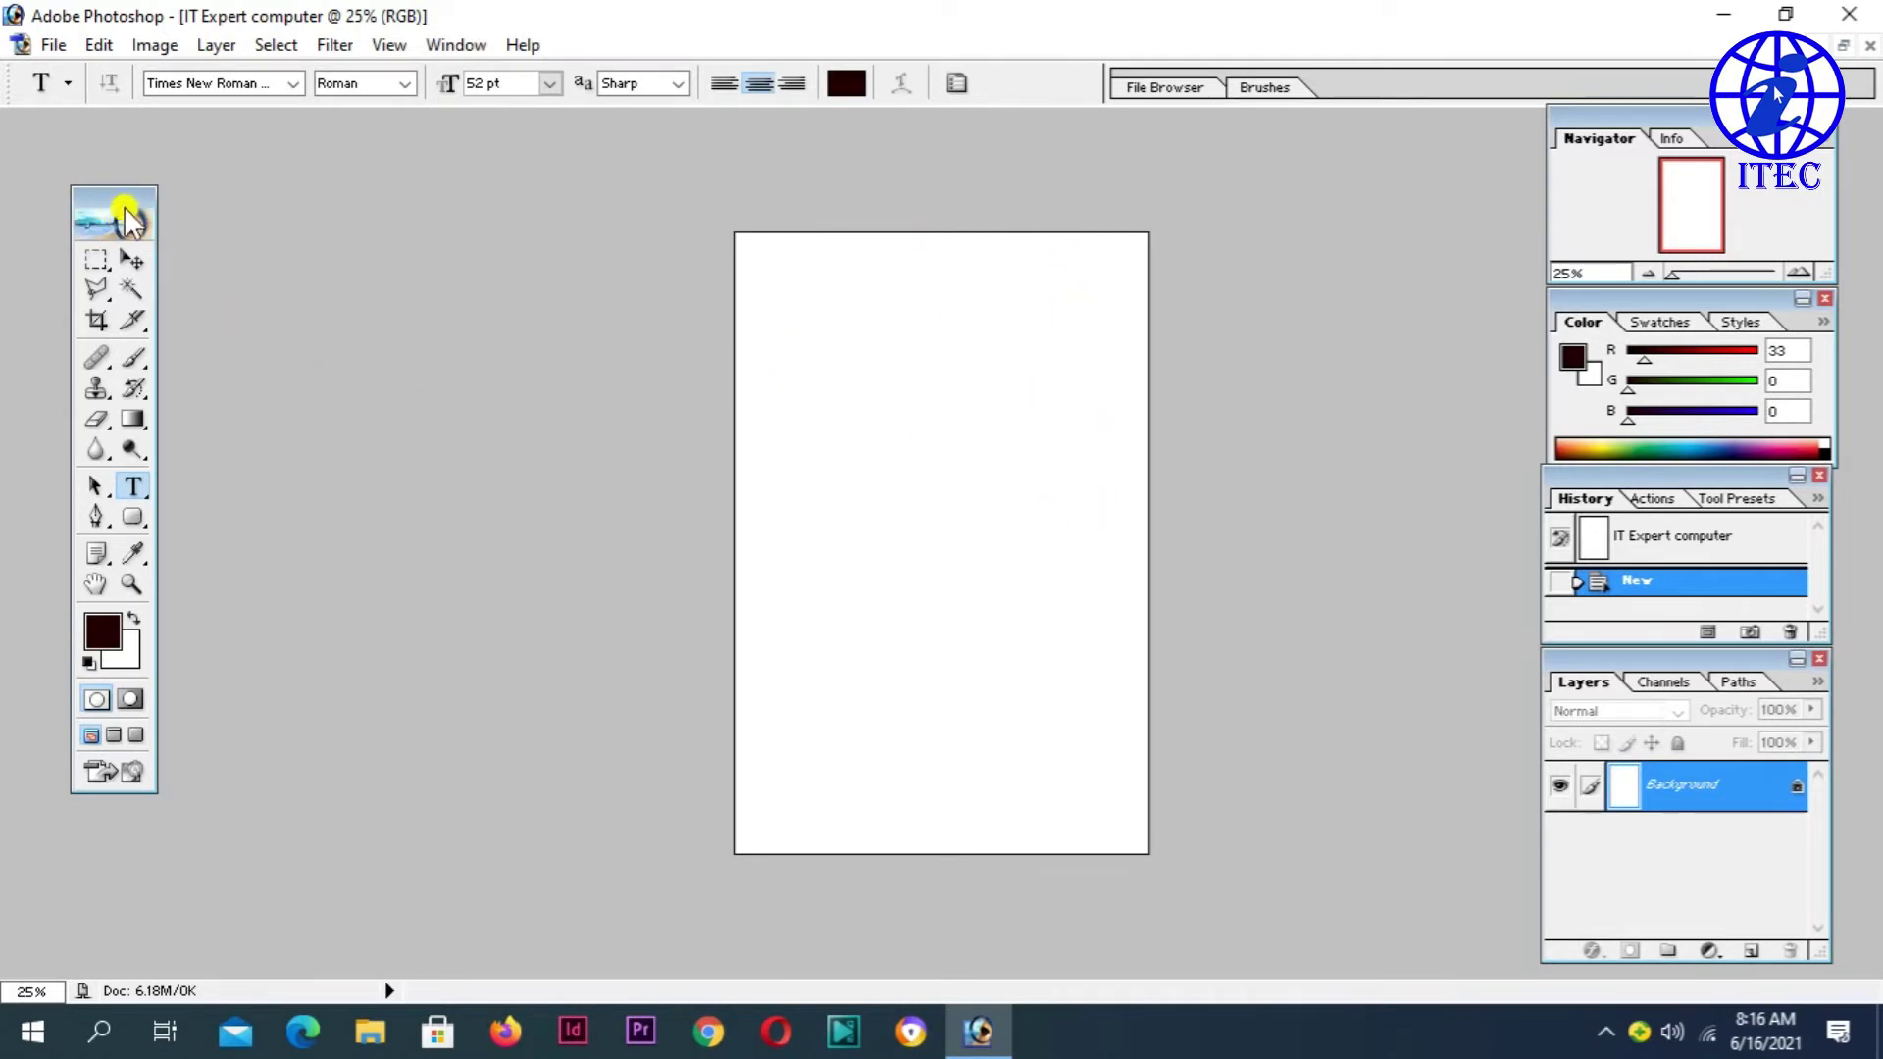
left_click_drag(124, 200, 181, 204)
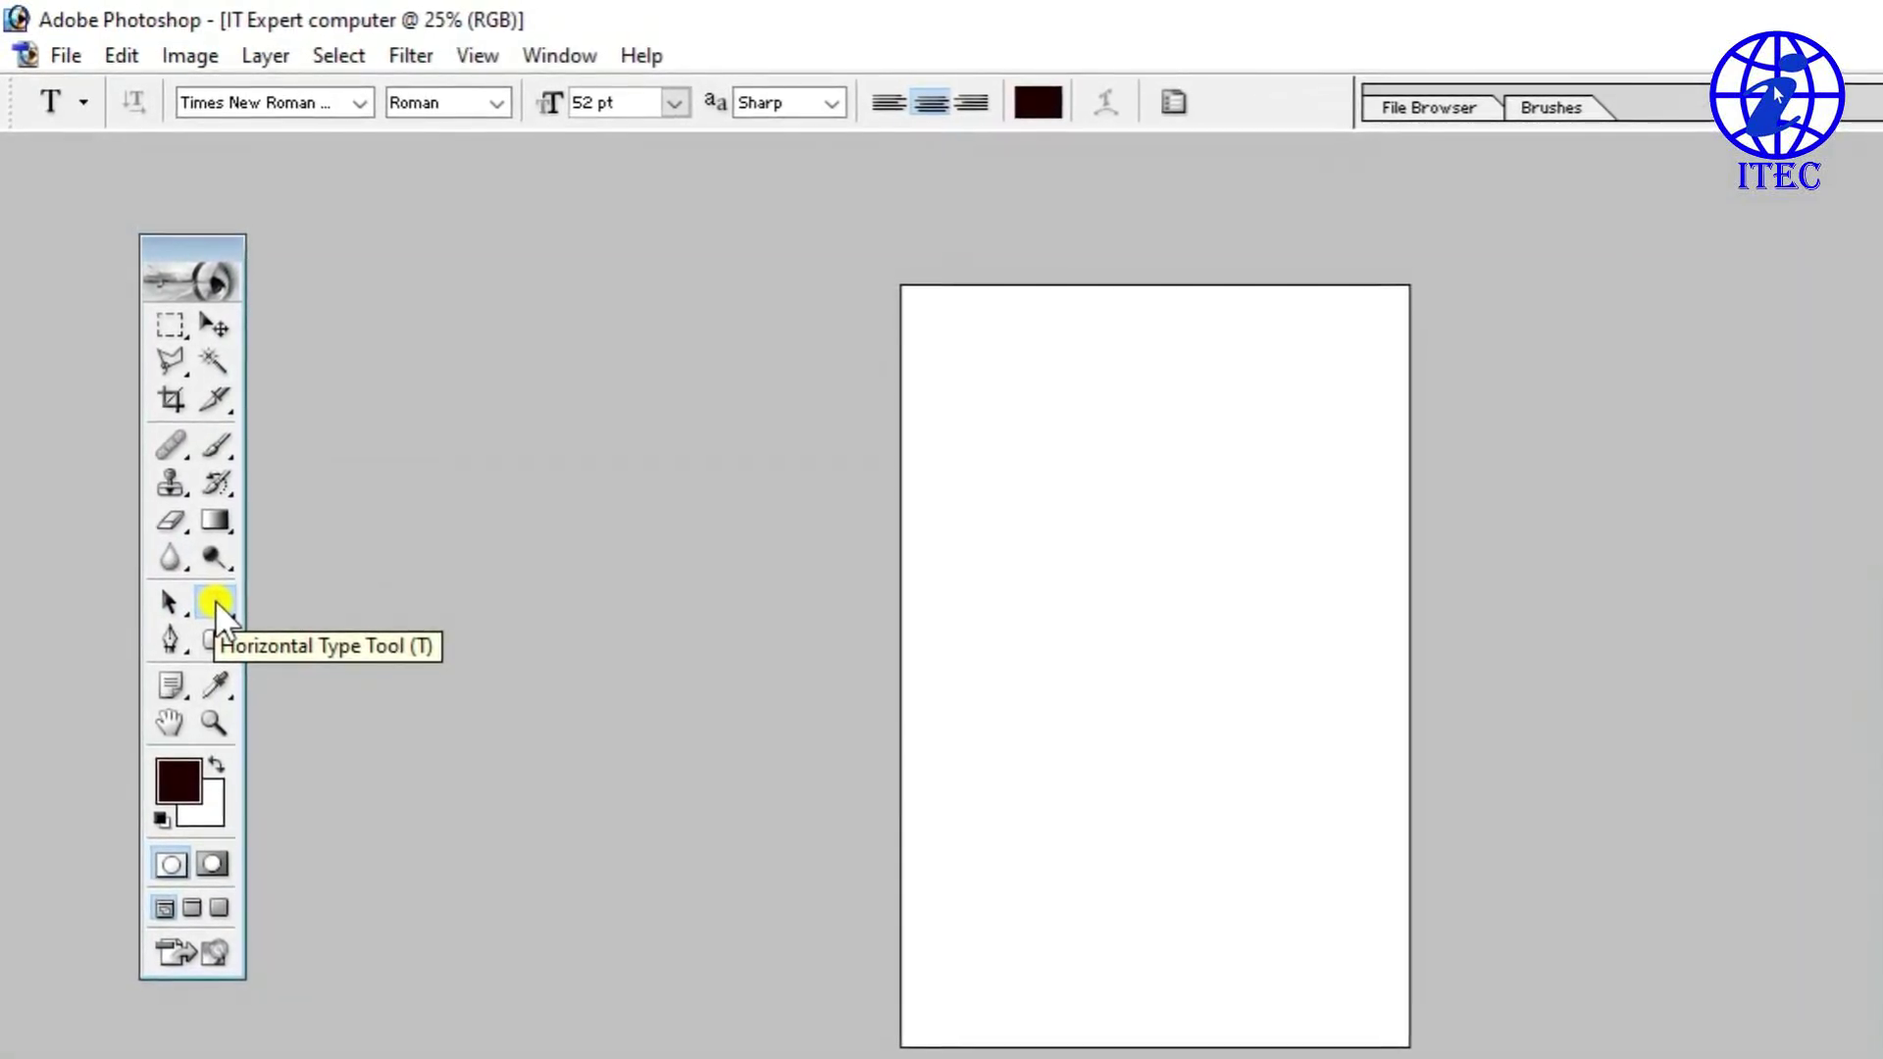
left_click_drag(214, 597, 402, 675)
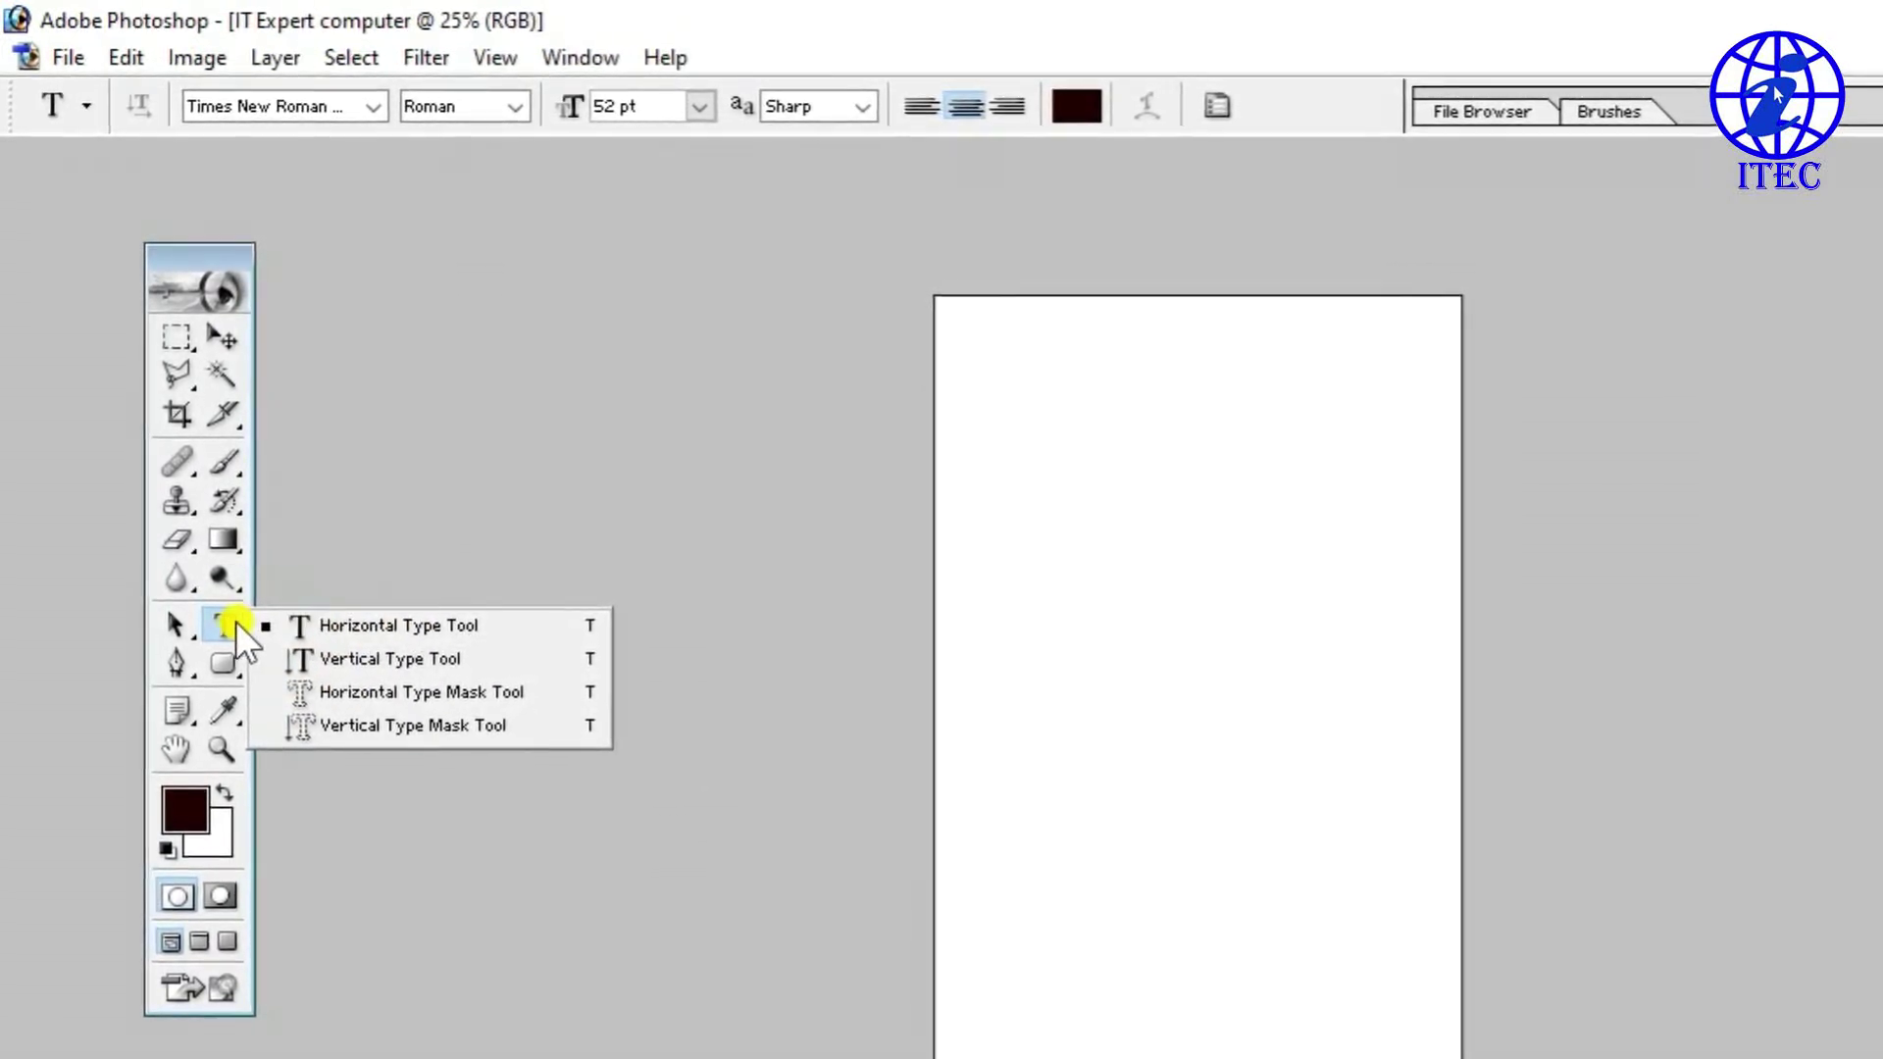
left_click(235, 620)
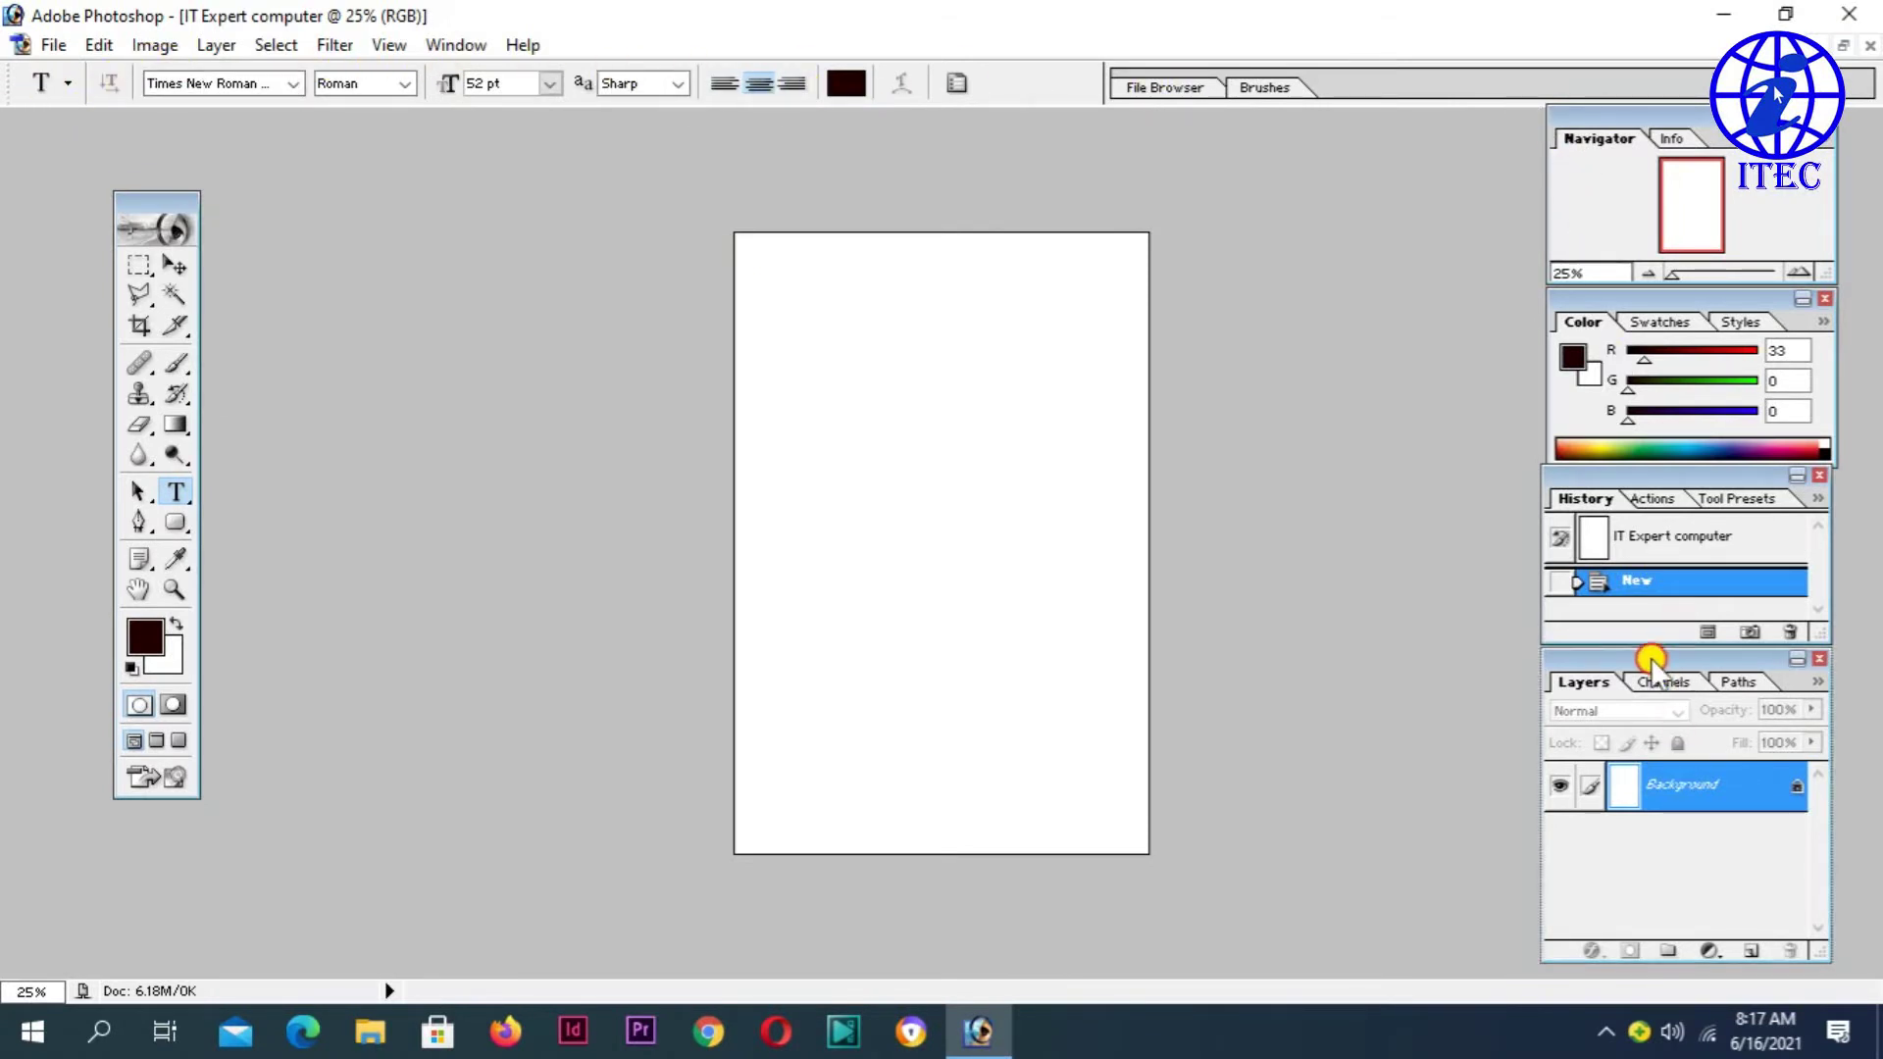
- Start a horizontal text layer on the canvas at 20 pt in pure blue
left_click_drag(1644, 659, 1675, 666)
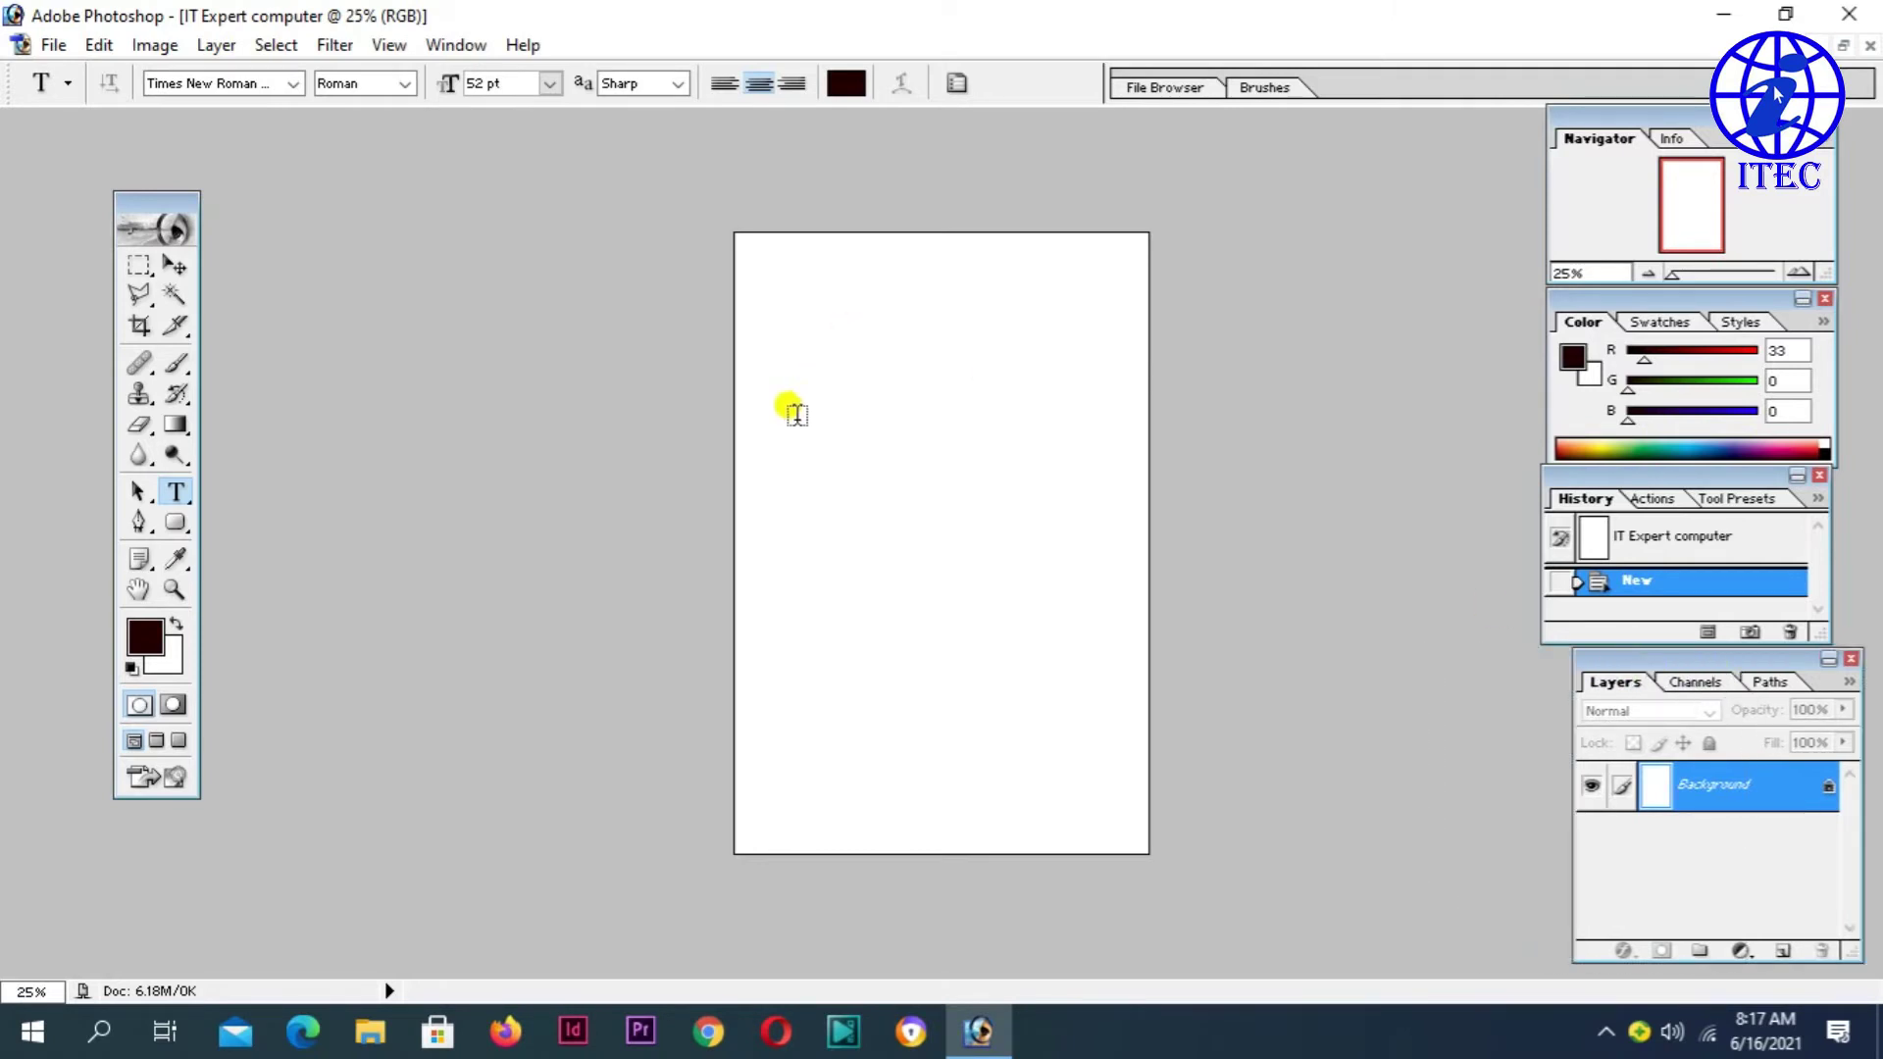
left_click(175, 496)
left_click(765, 307)
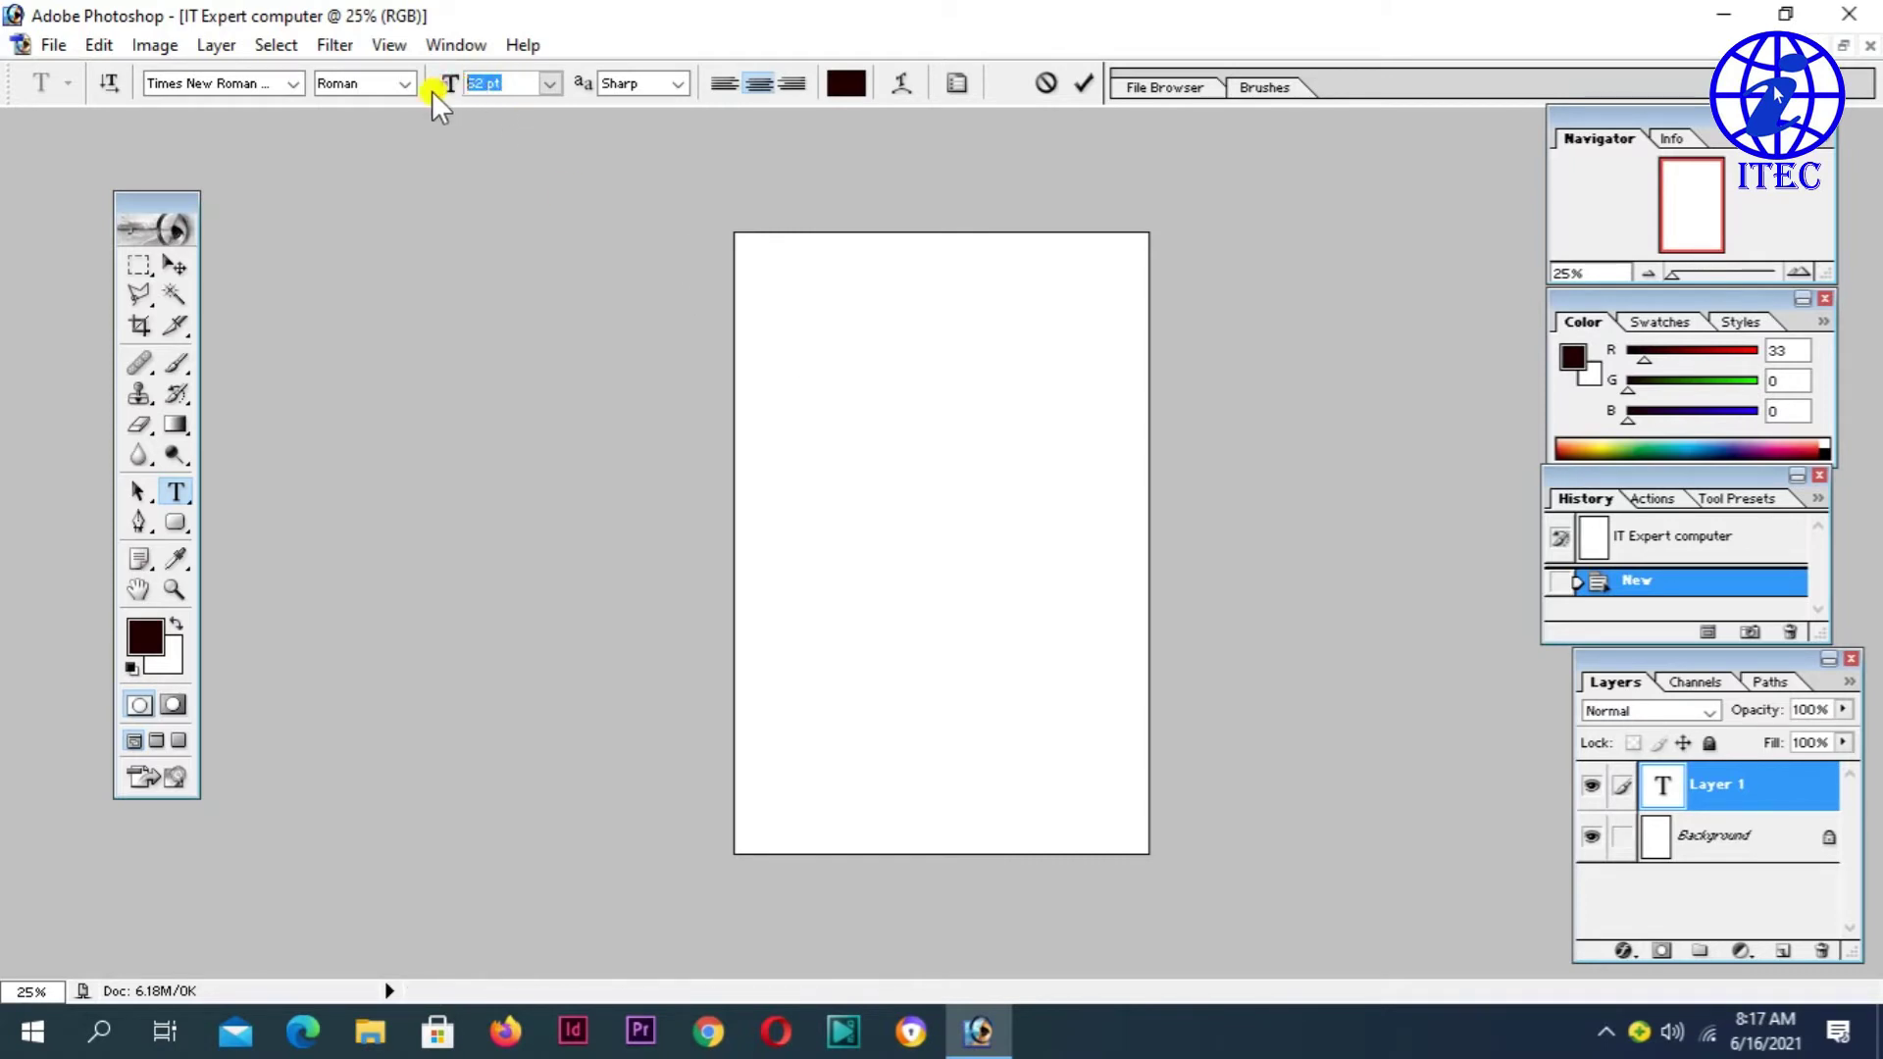
type("20")
key("Return")
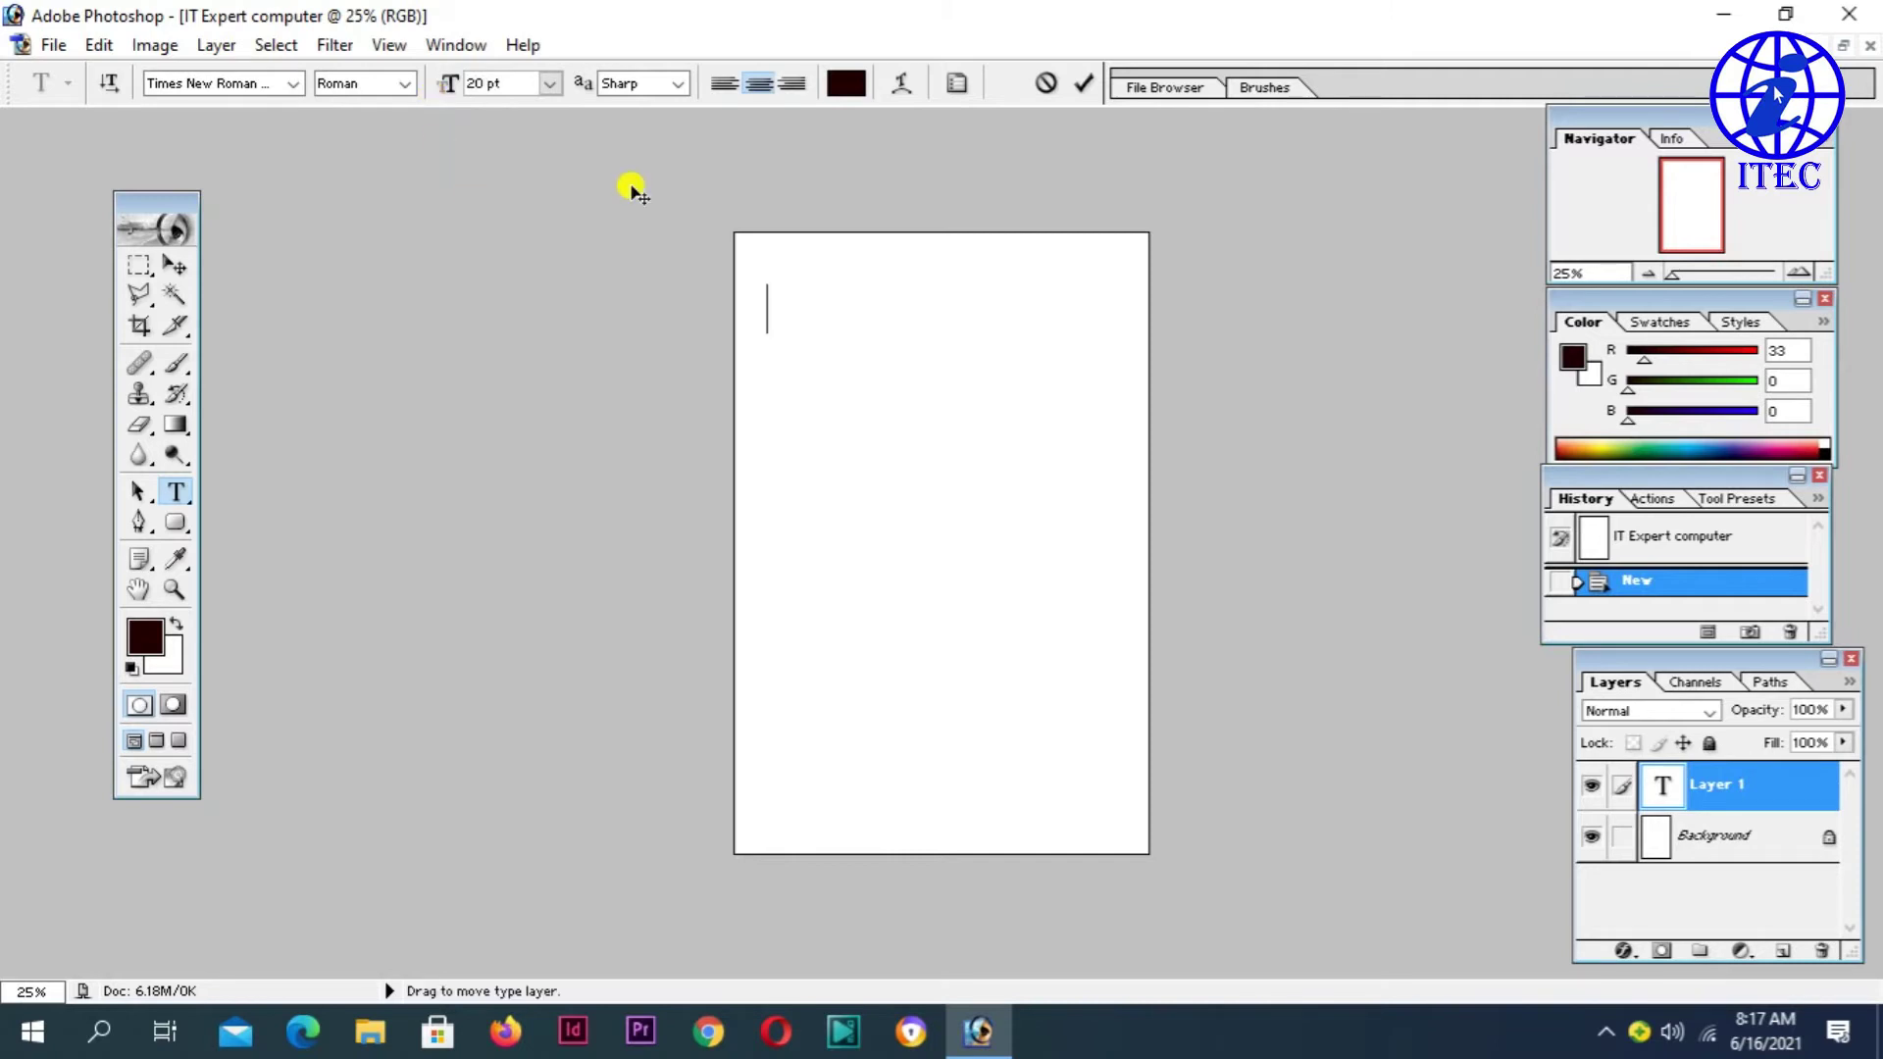
left_click(148, 637)
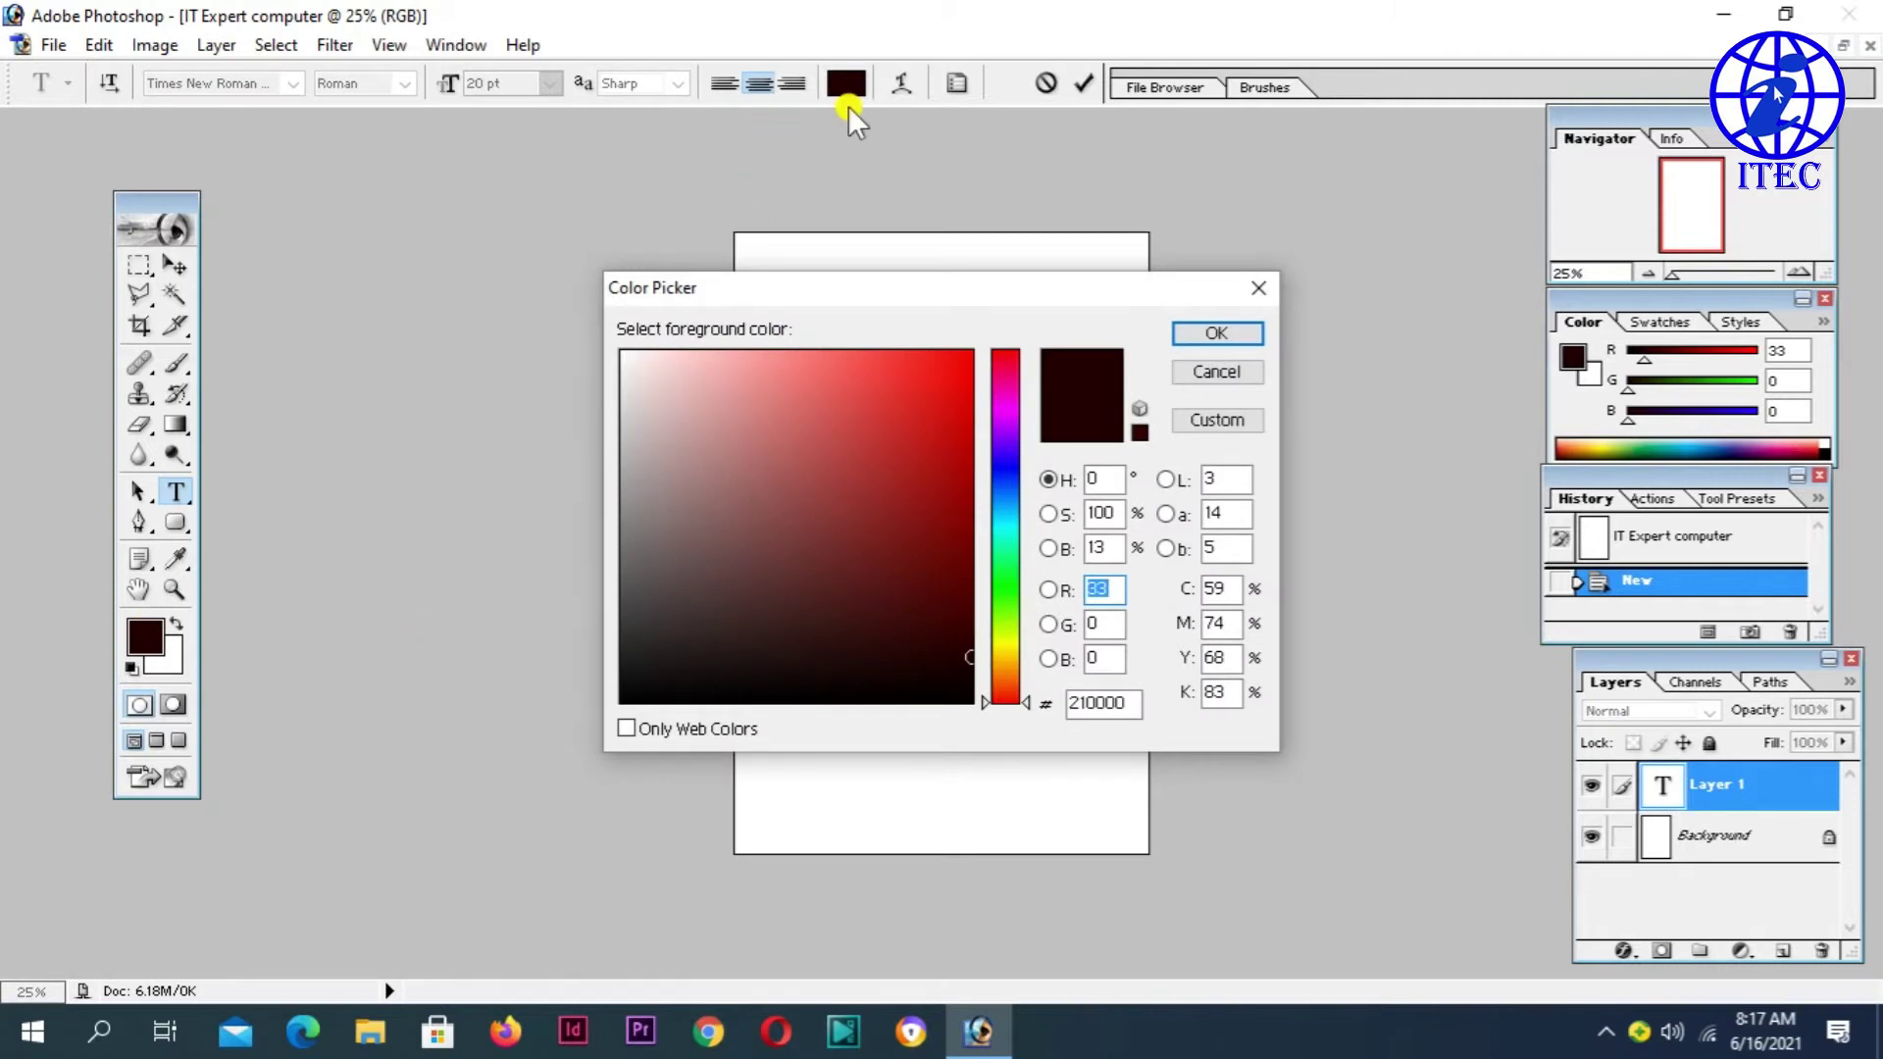
left_click_drag(1007, 495, 1071, 253)
left_click(1216, 334)
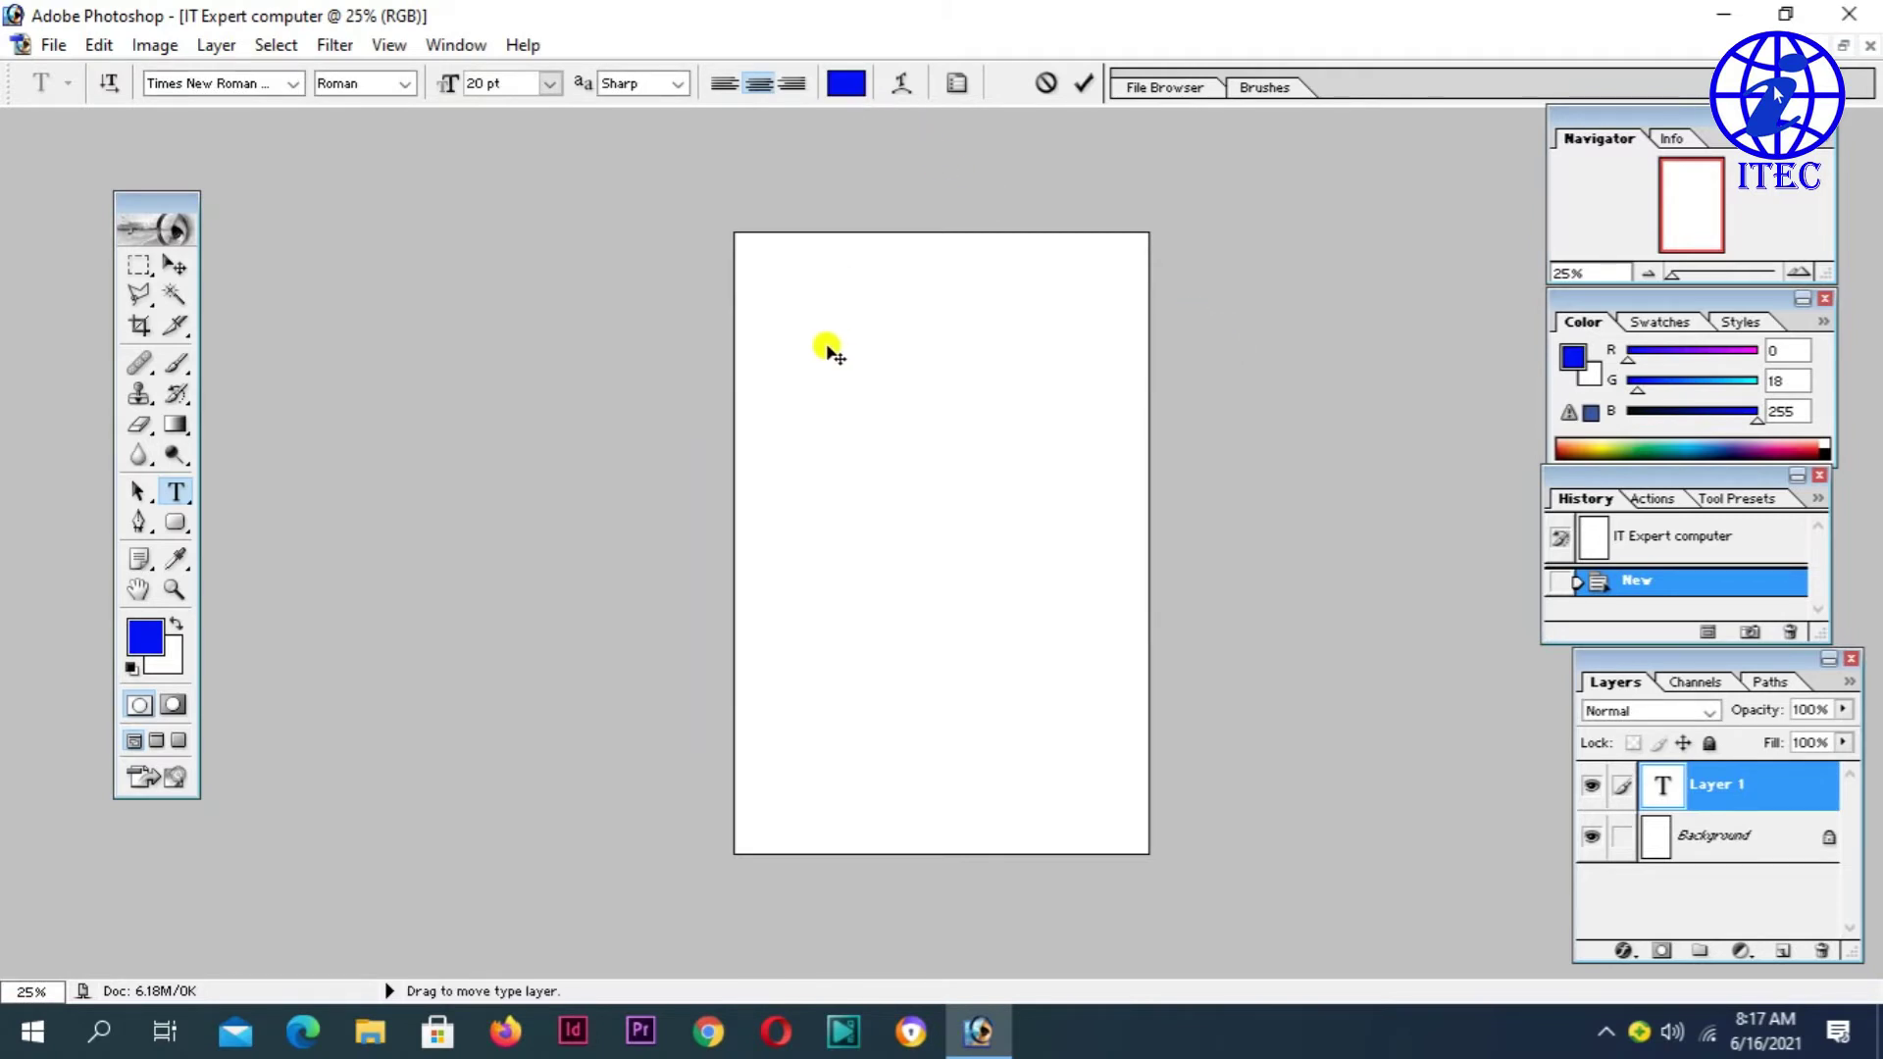
- Type 'IT Expert Computer' and position it at the page's top centre
type("ITEx")
type("pert C")
type("omputer")
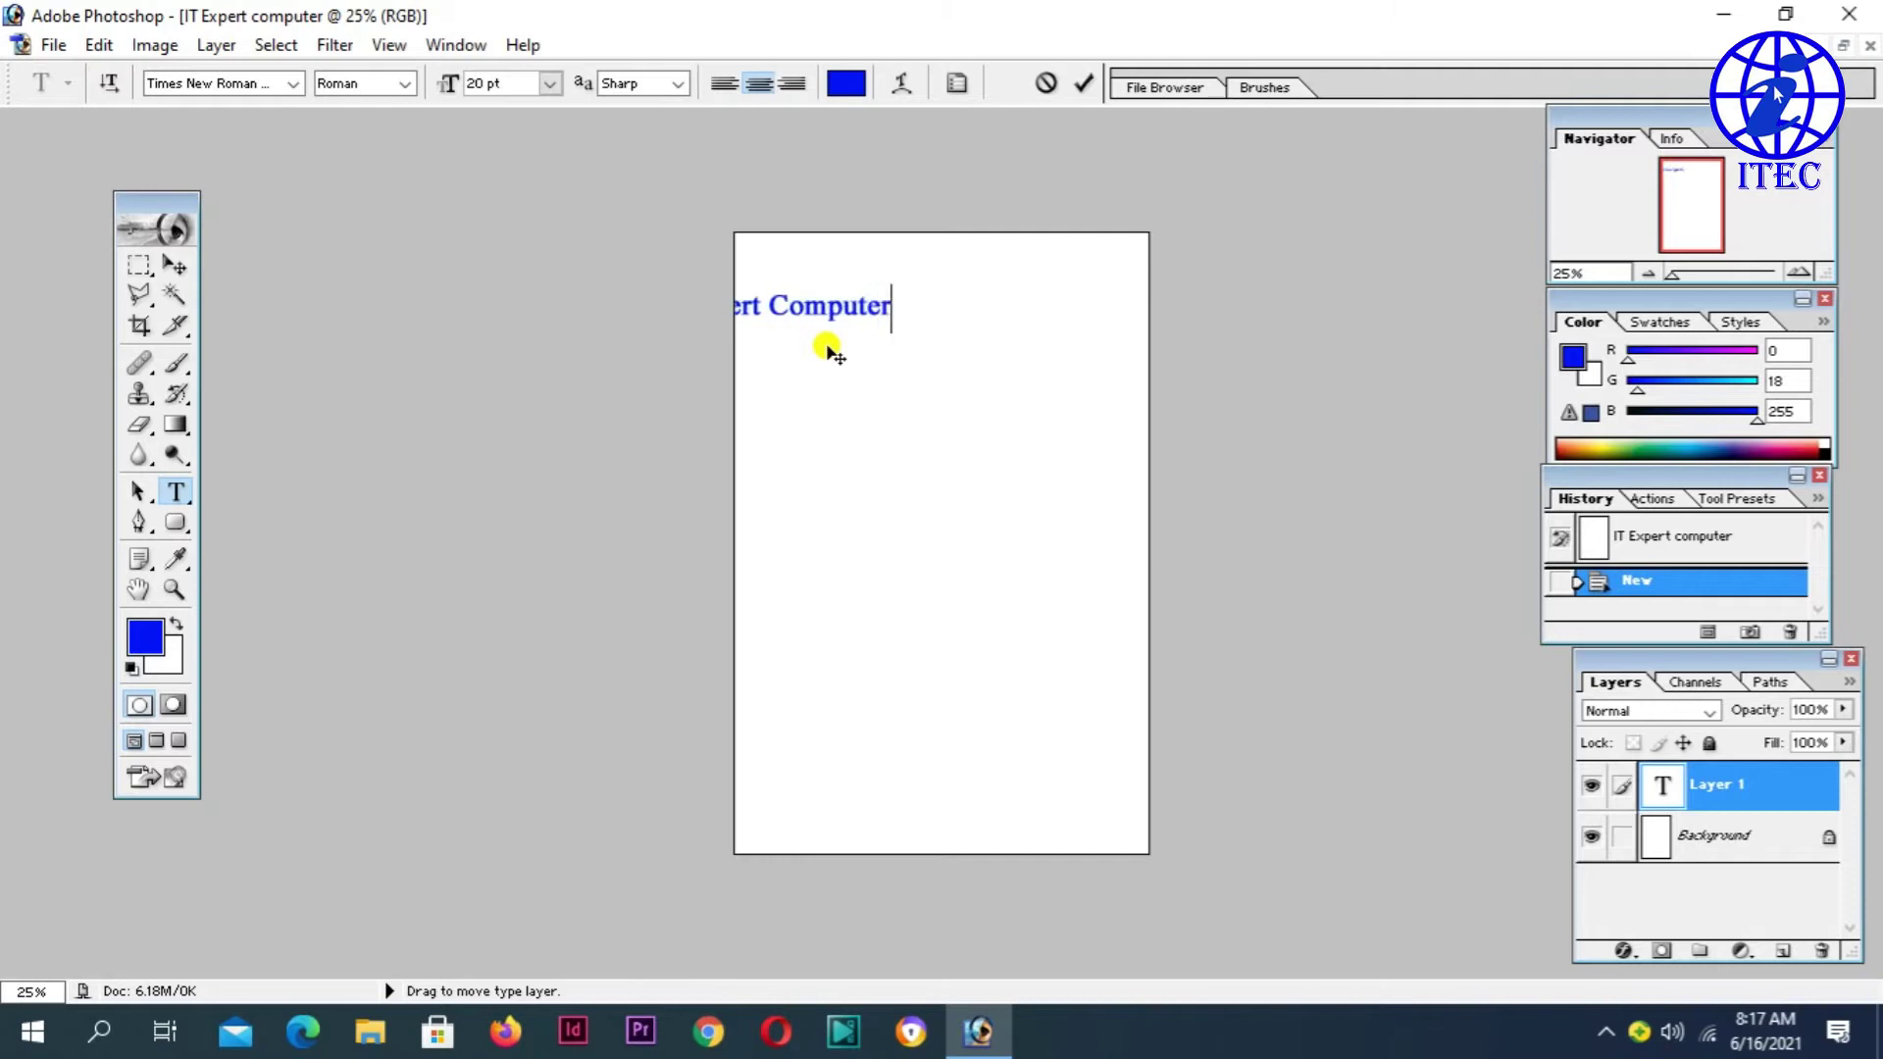
left_click_drag(862, 424, 1000, 438)
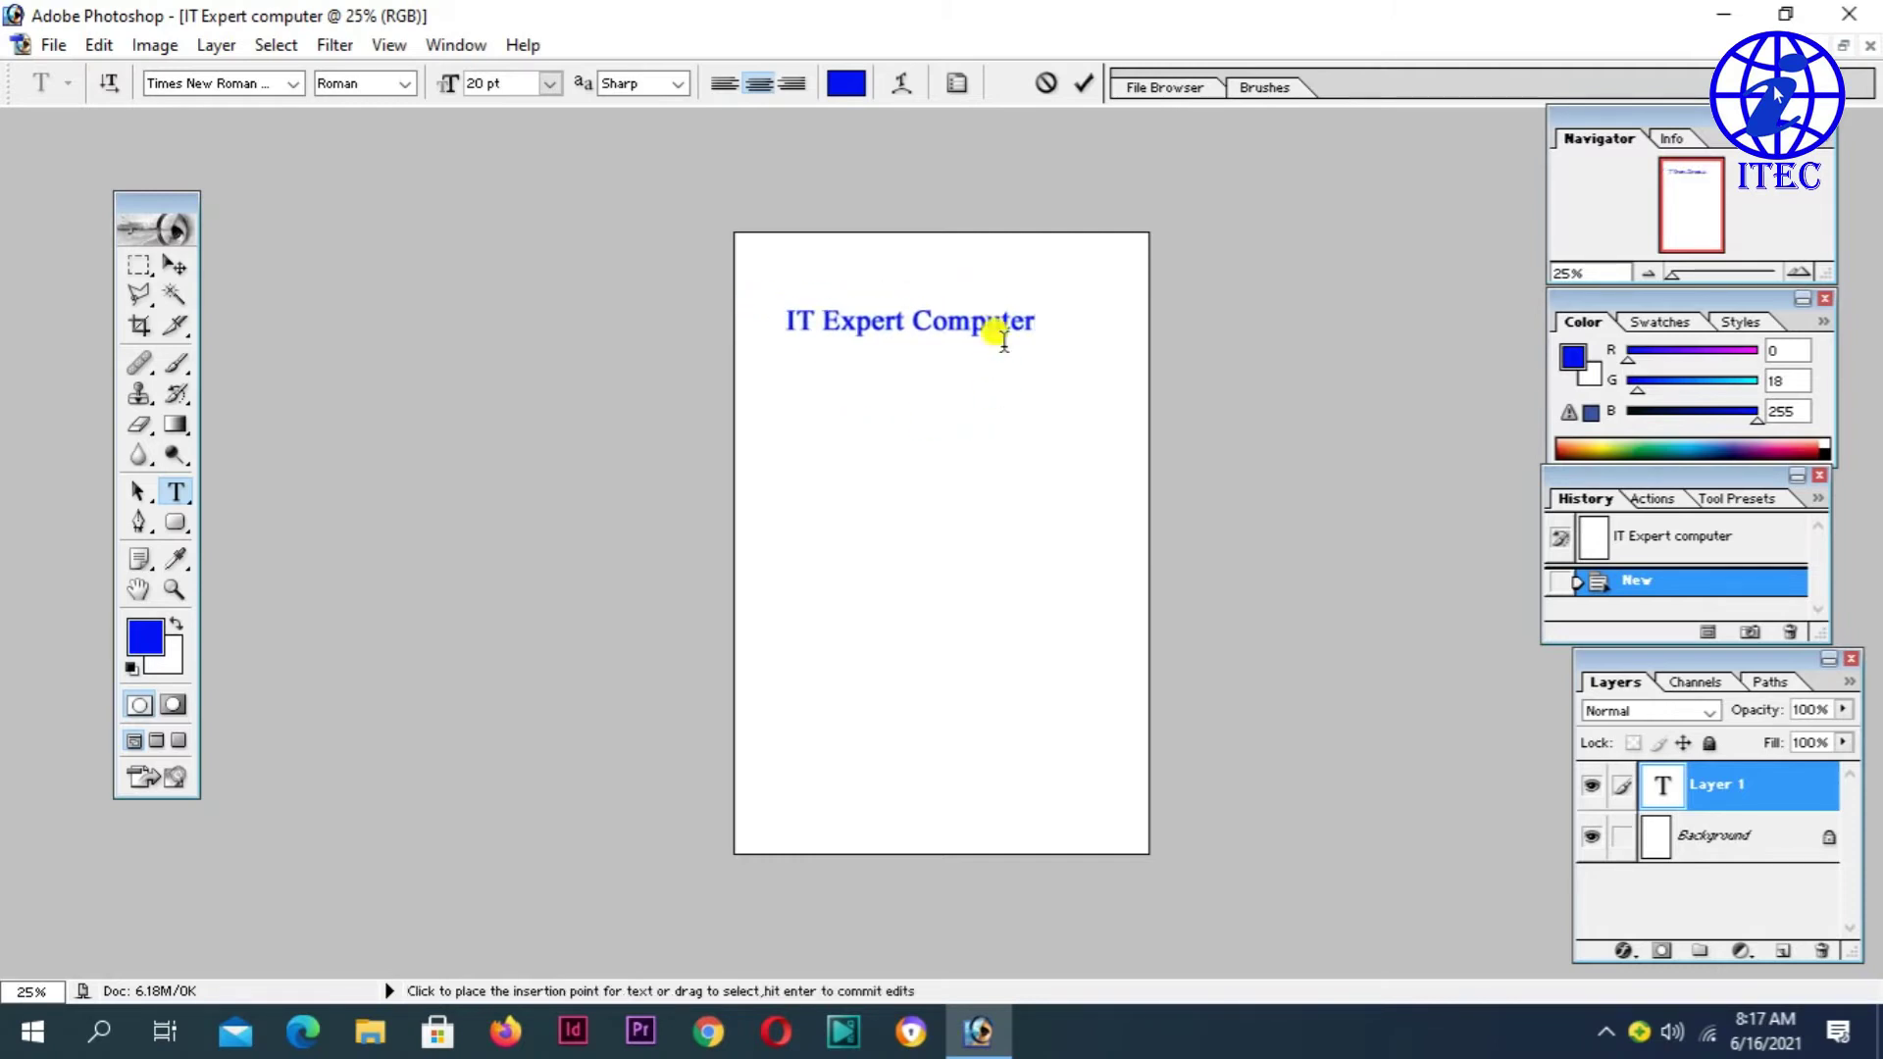
mouse_move(1045, 327)
left_mouse_down()
mouse_move(1089, 335)
mouse_move(806, 315)
left_mouse_up()
left_click_drag(1001, 449, 975, 421)
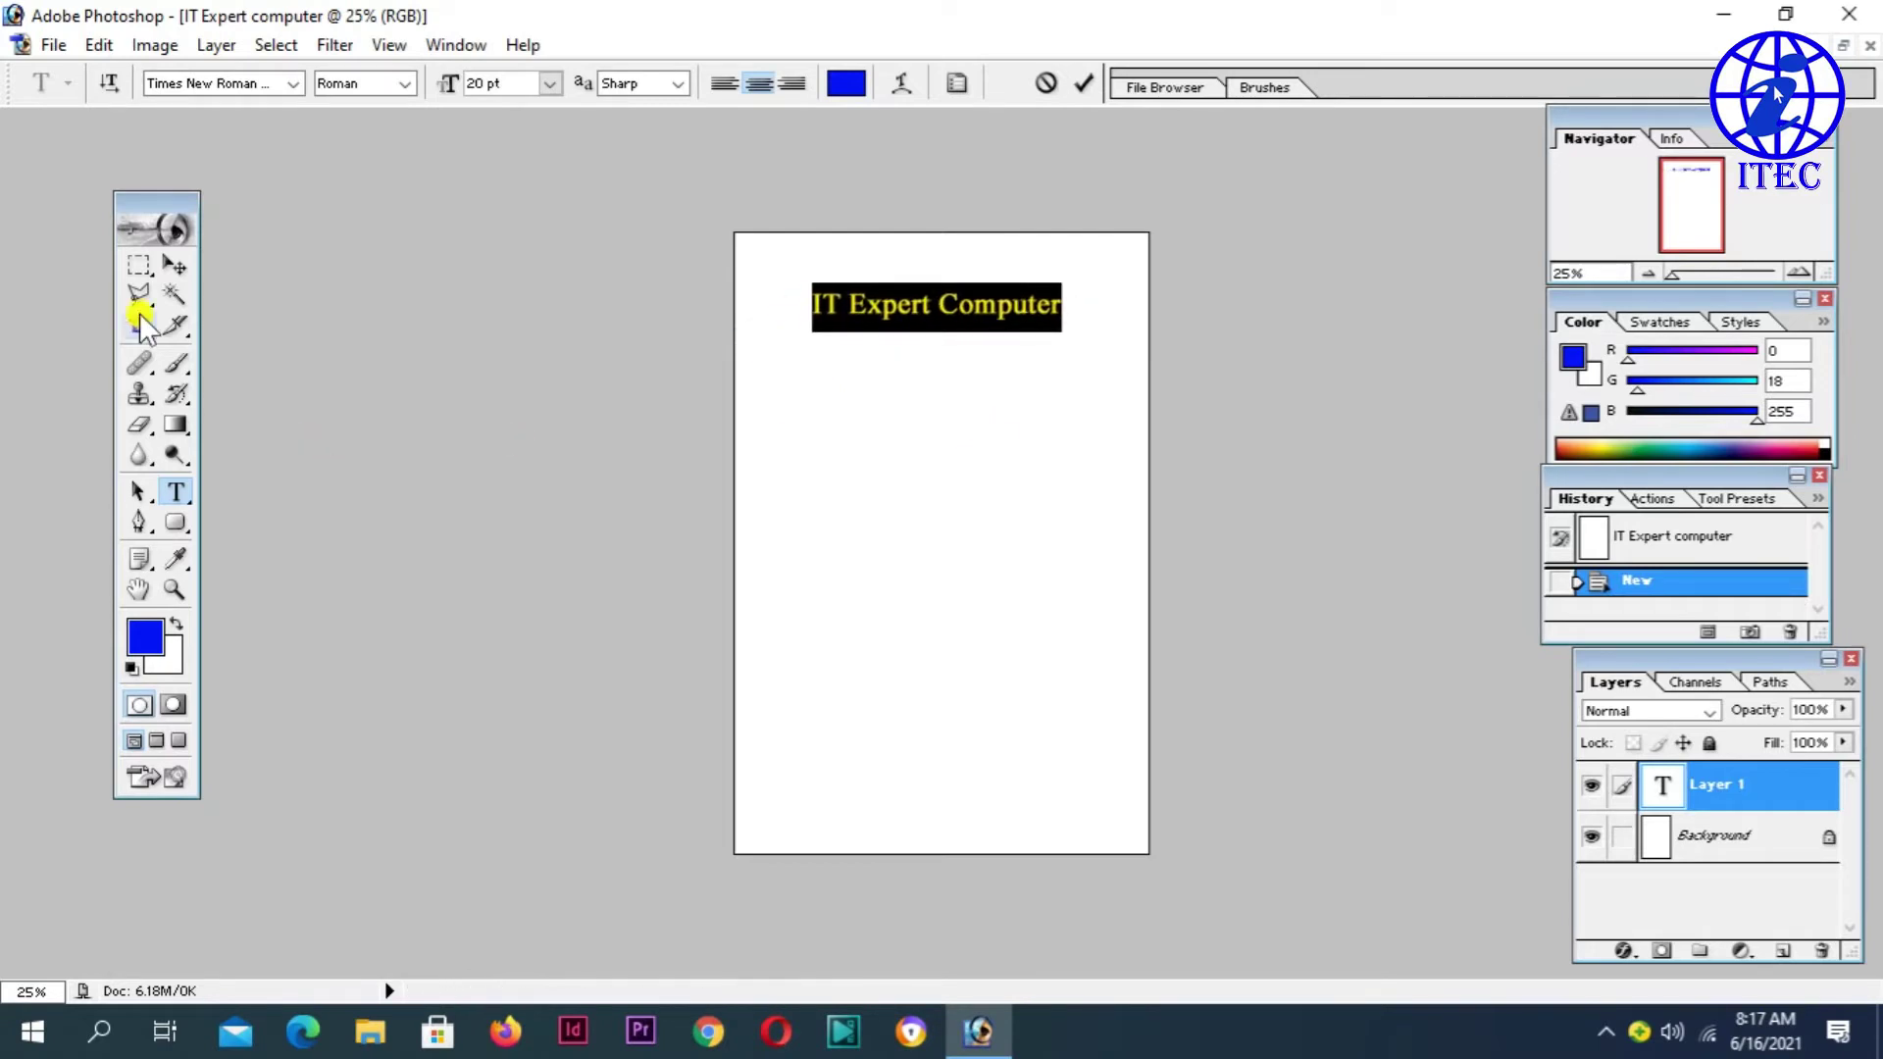
left_click(871, 305)
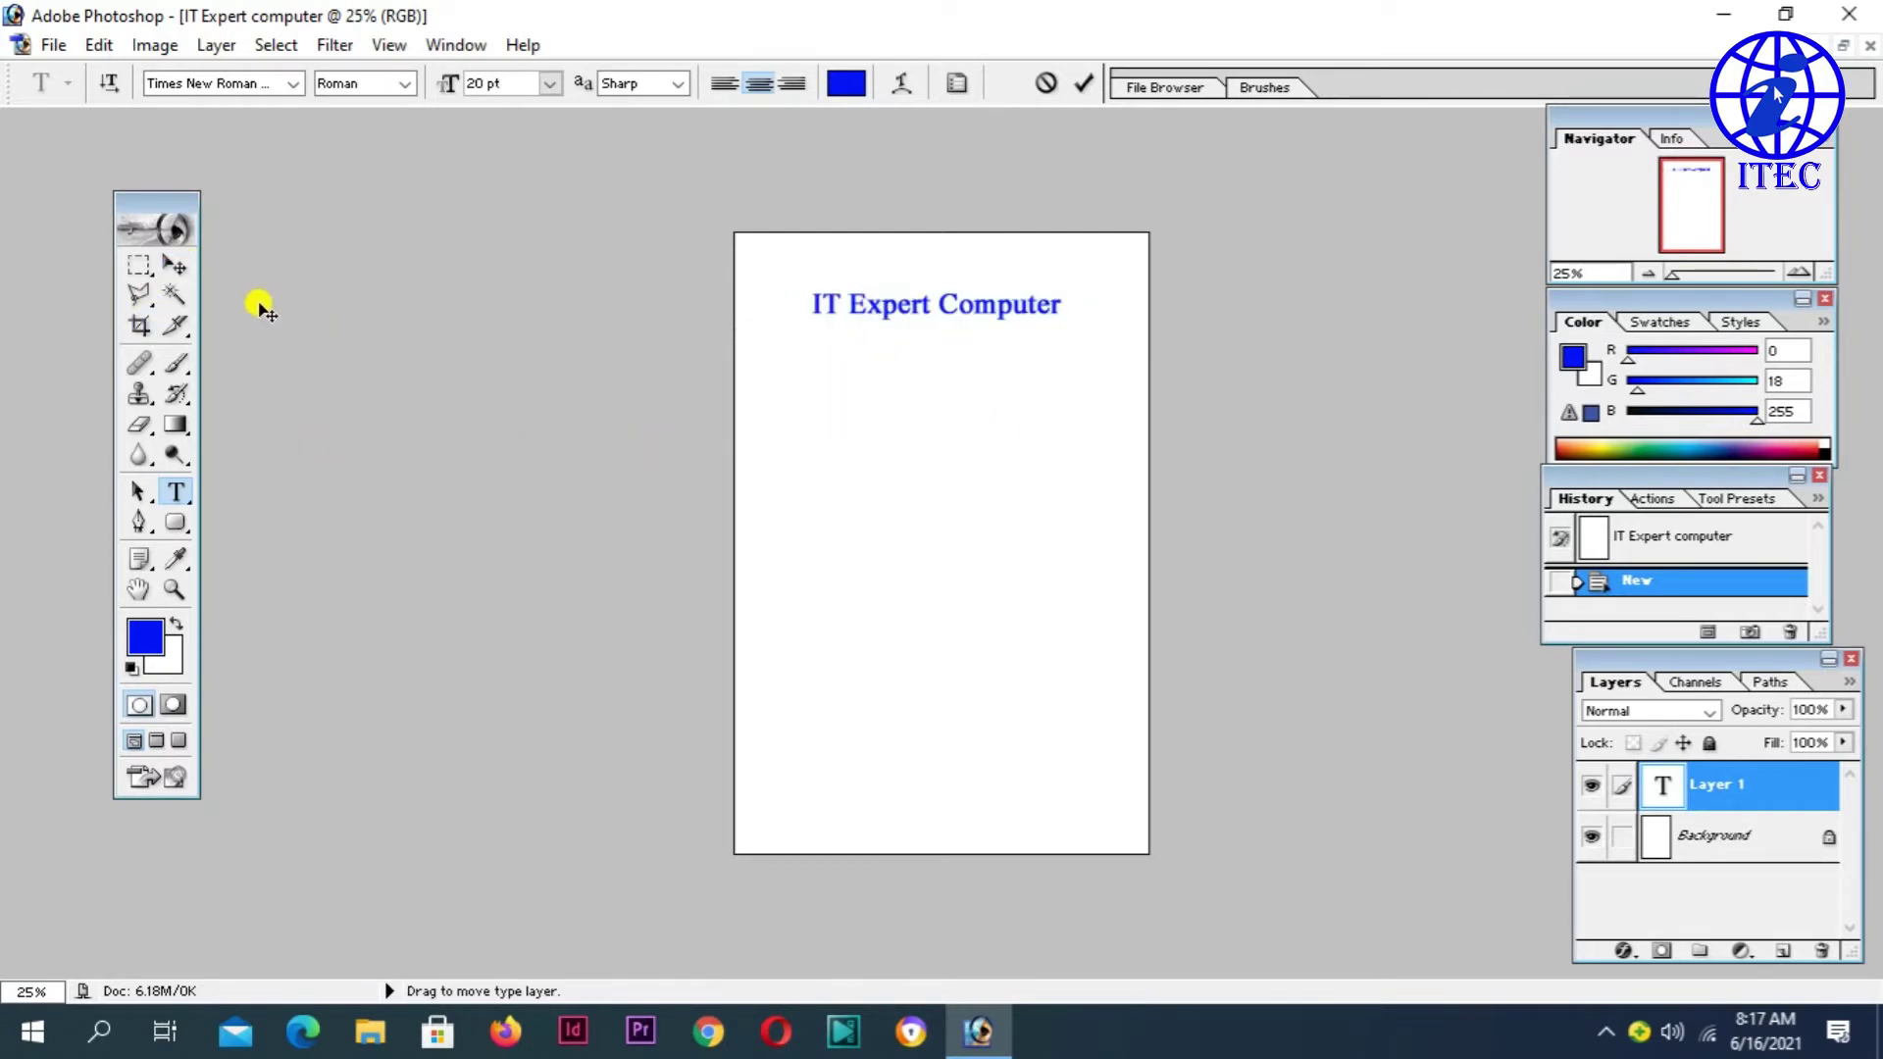
- Nudge the title into place and select the IT Expert Computer layer in Layers
left_click(170, 261)
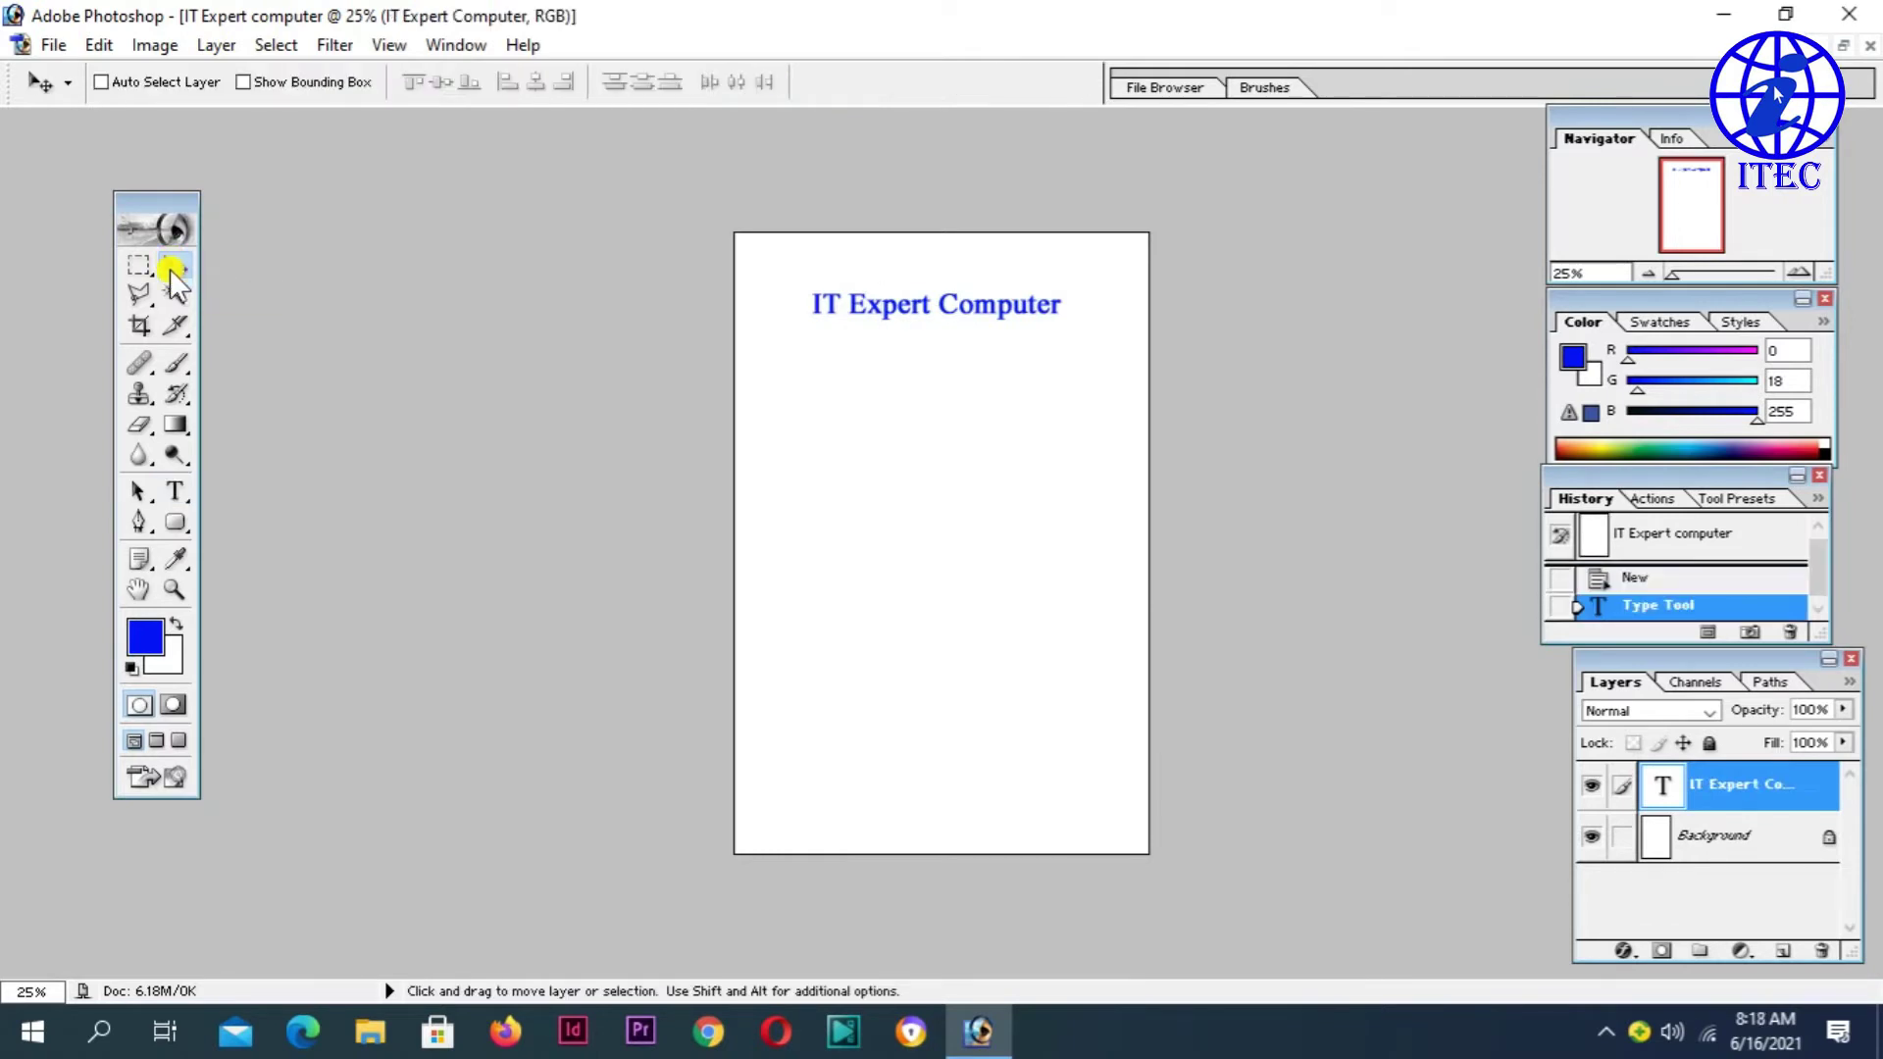
mouse_move(888, 310)
left_mouse_down()
mouse_move(906, 327)
mouse_move(951, 315)
mouse_move(862, 281)
mouse_move(877, 285)
left_mouse_up()
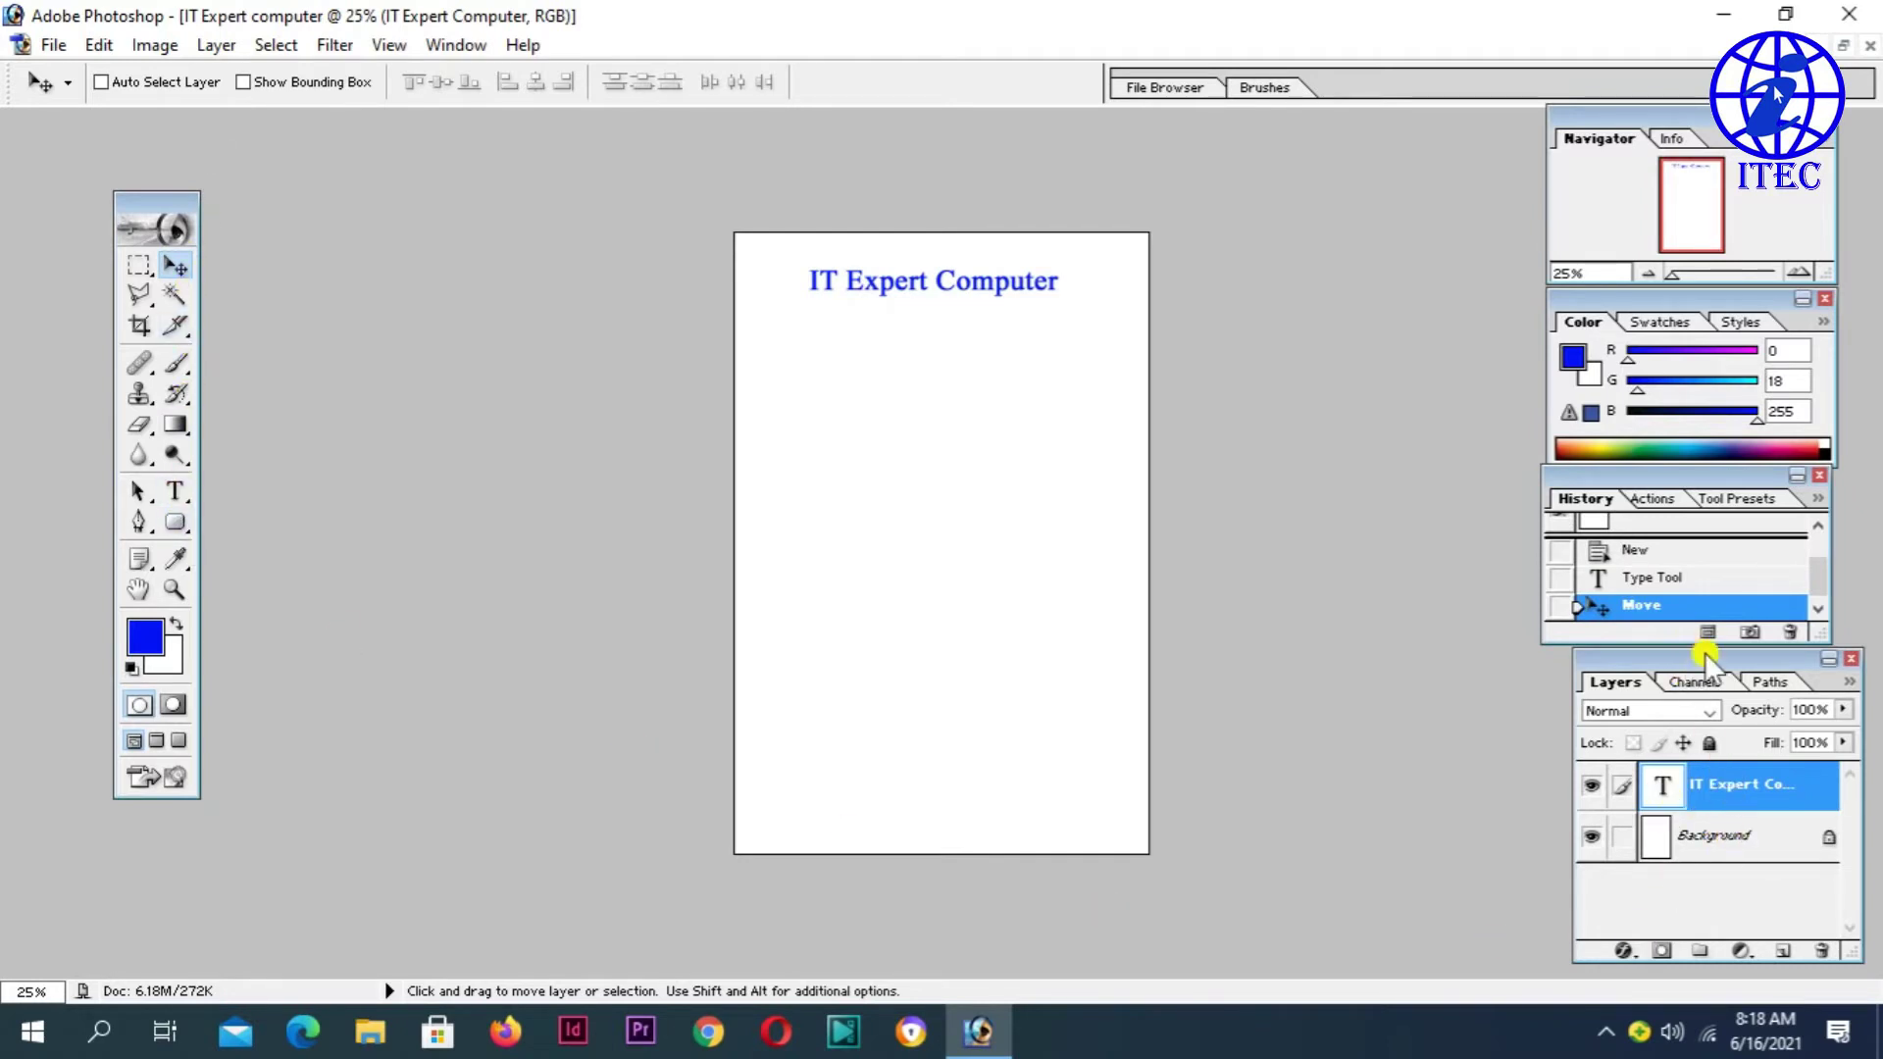
left_click_drag(1706, 659, 1339, 537)
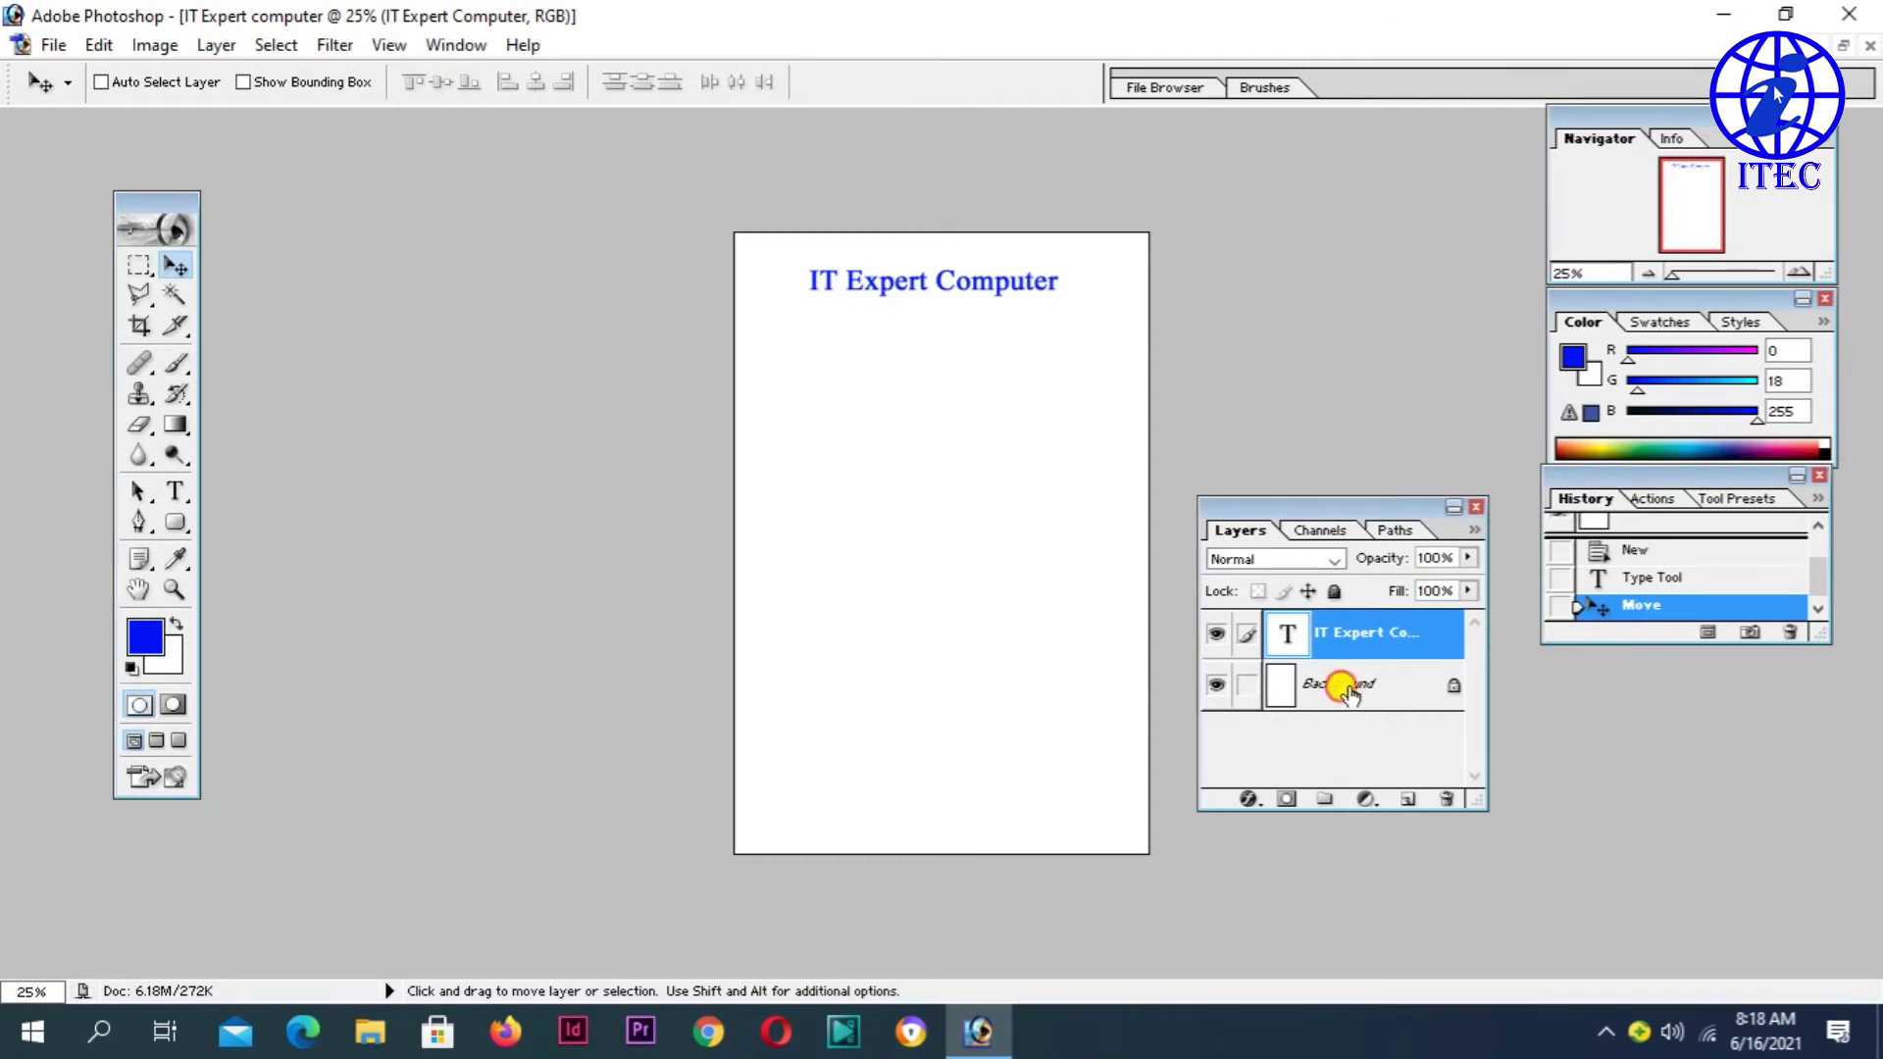
left_click(1350, 693)
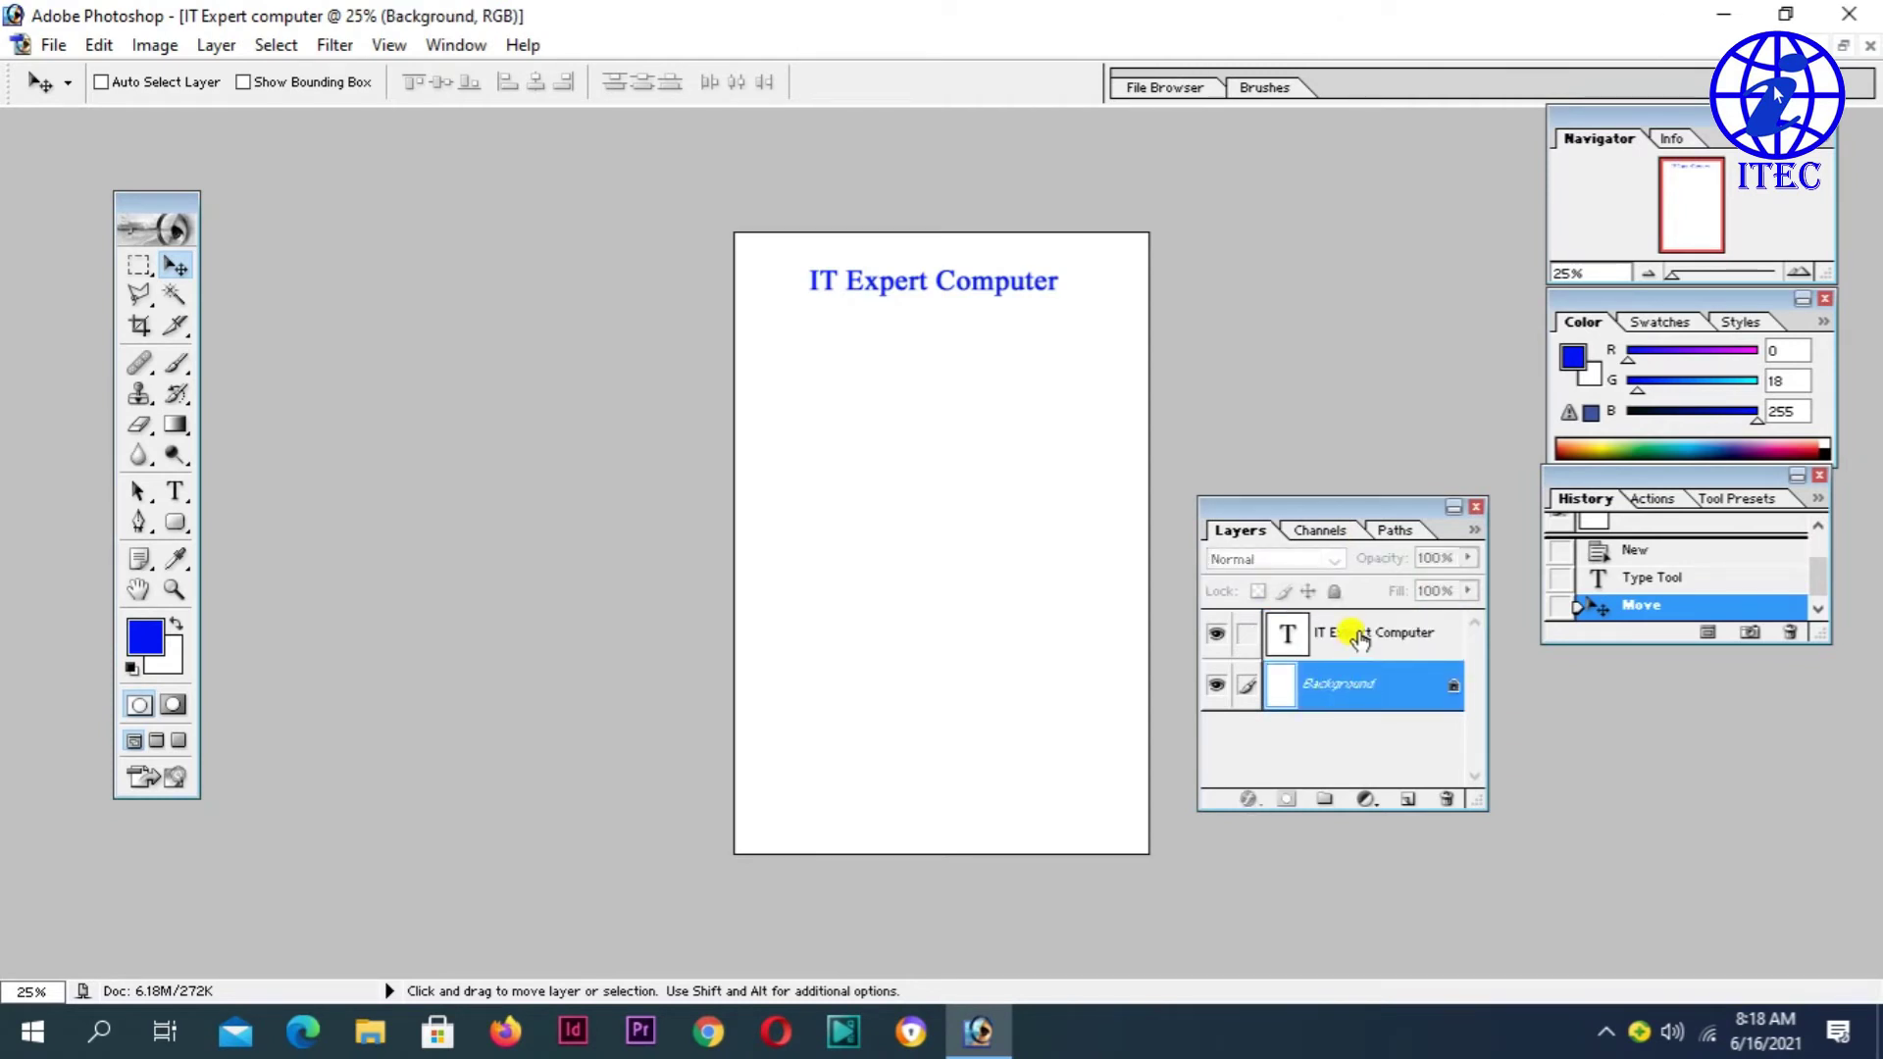
left_click(1360, 639)
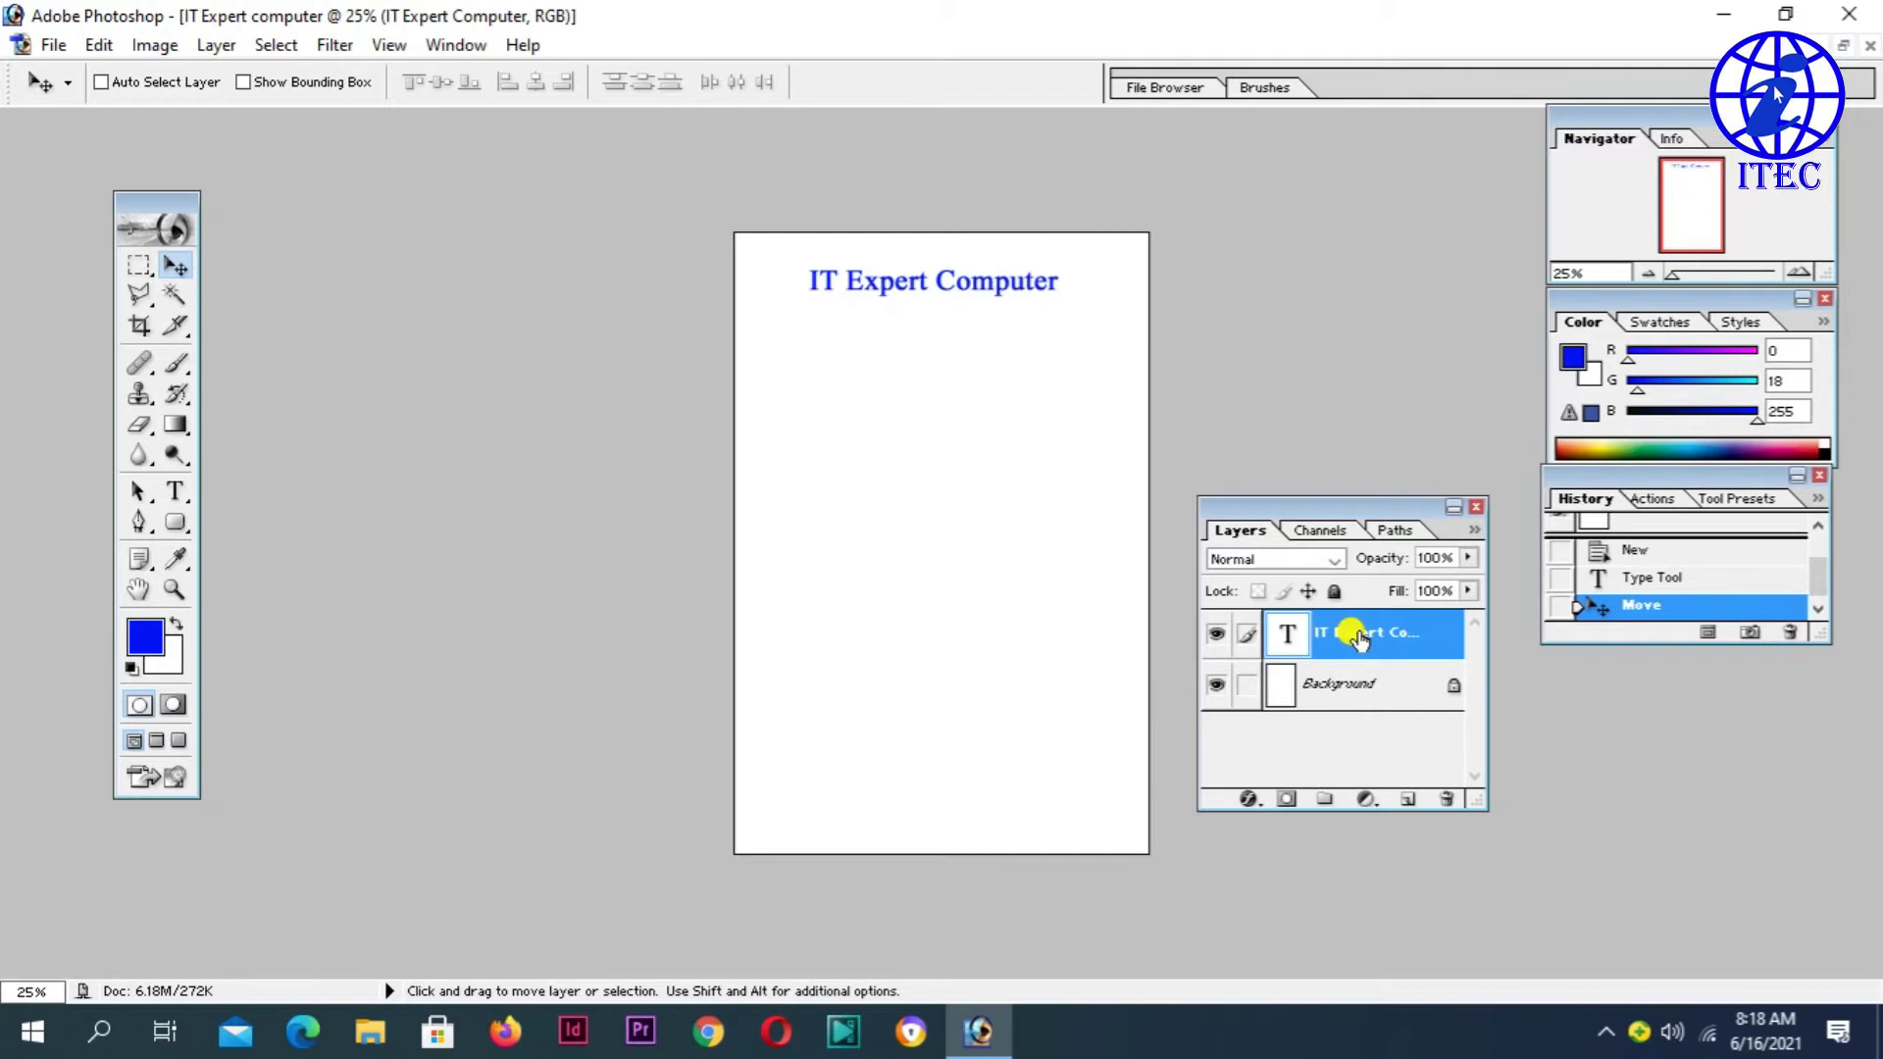
- Type 'Youtube Channel' below the heading and centre it under the title
left_click(177, 492)
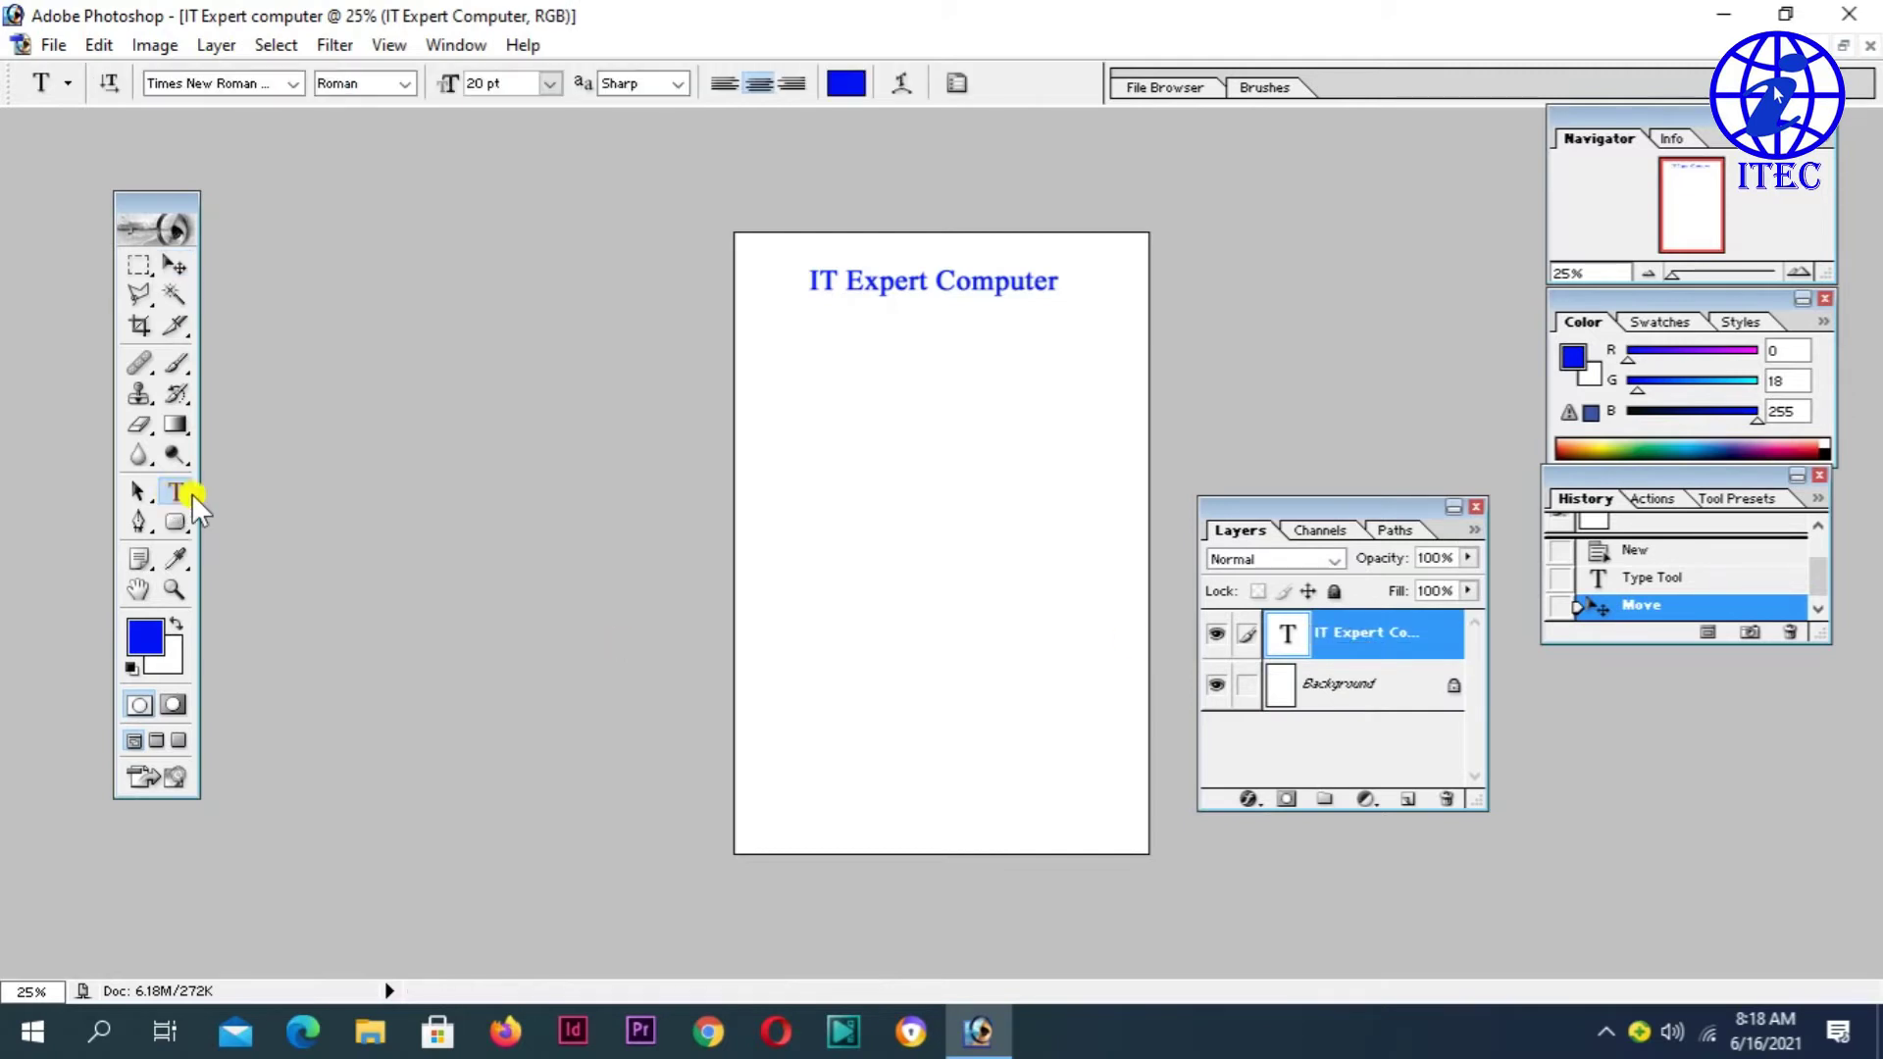
left_click(835, 330)
type("Youtu")
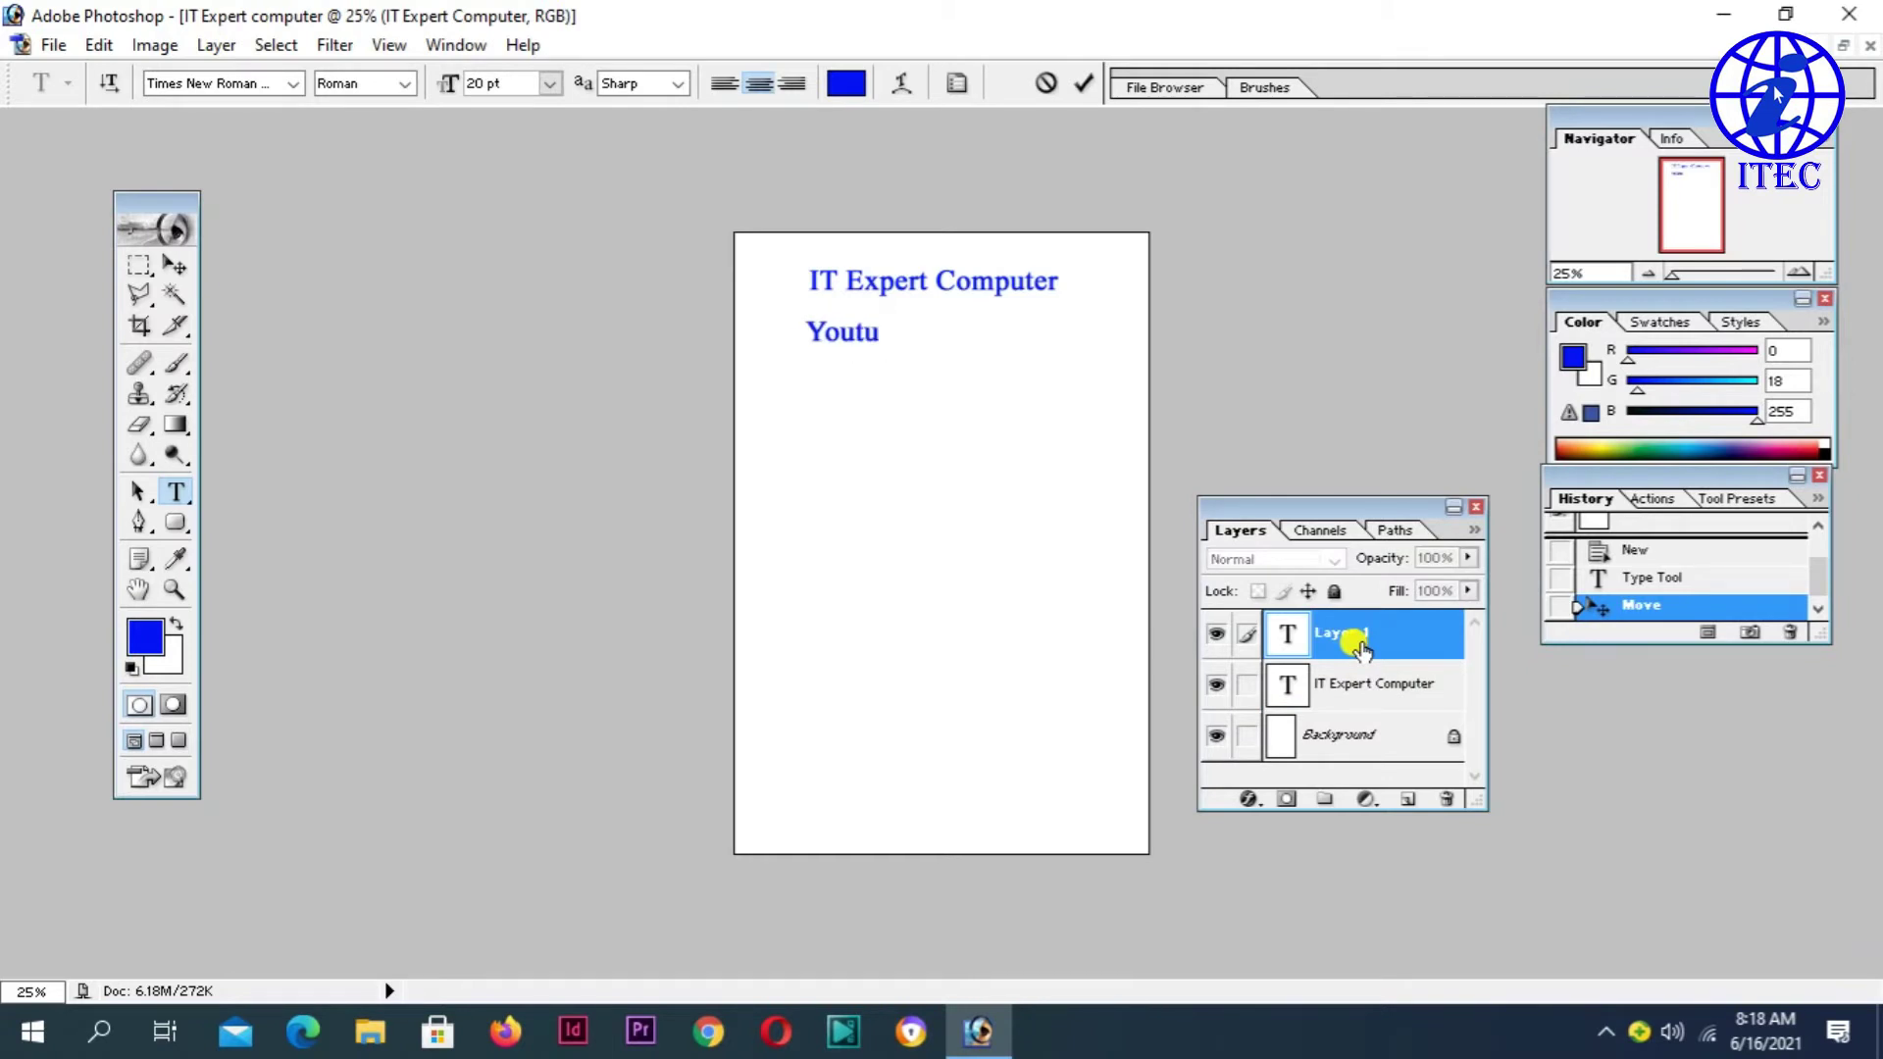
type("be C")
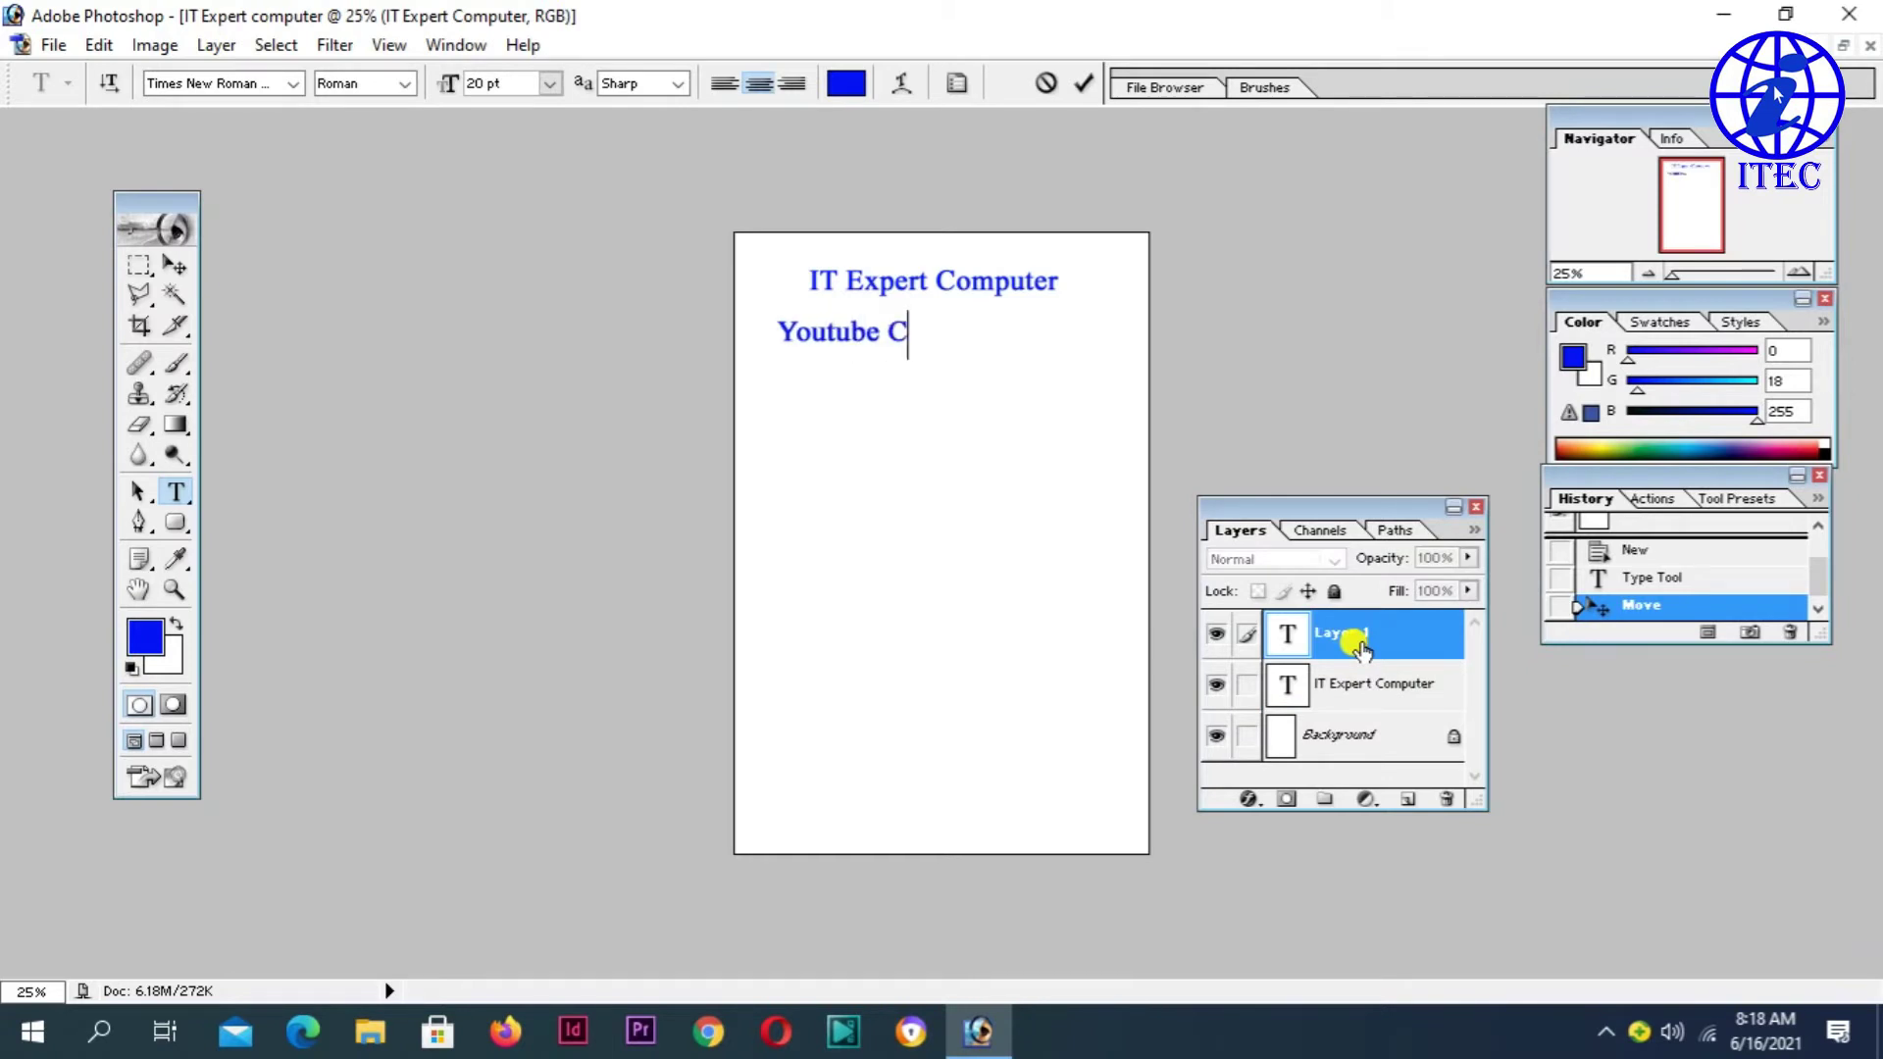
type("hannel")
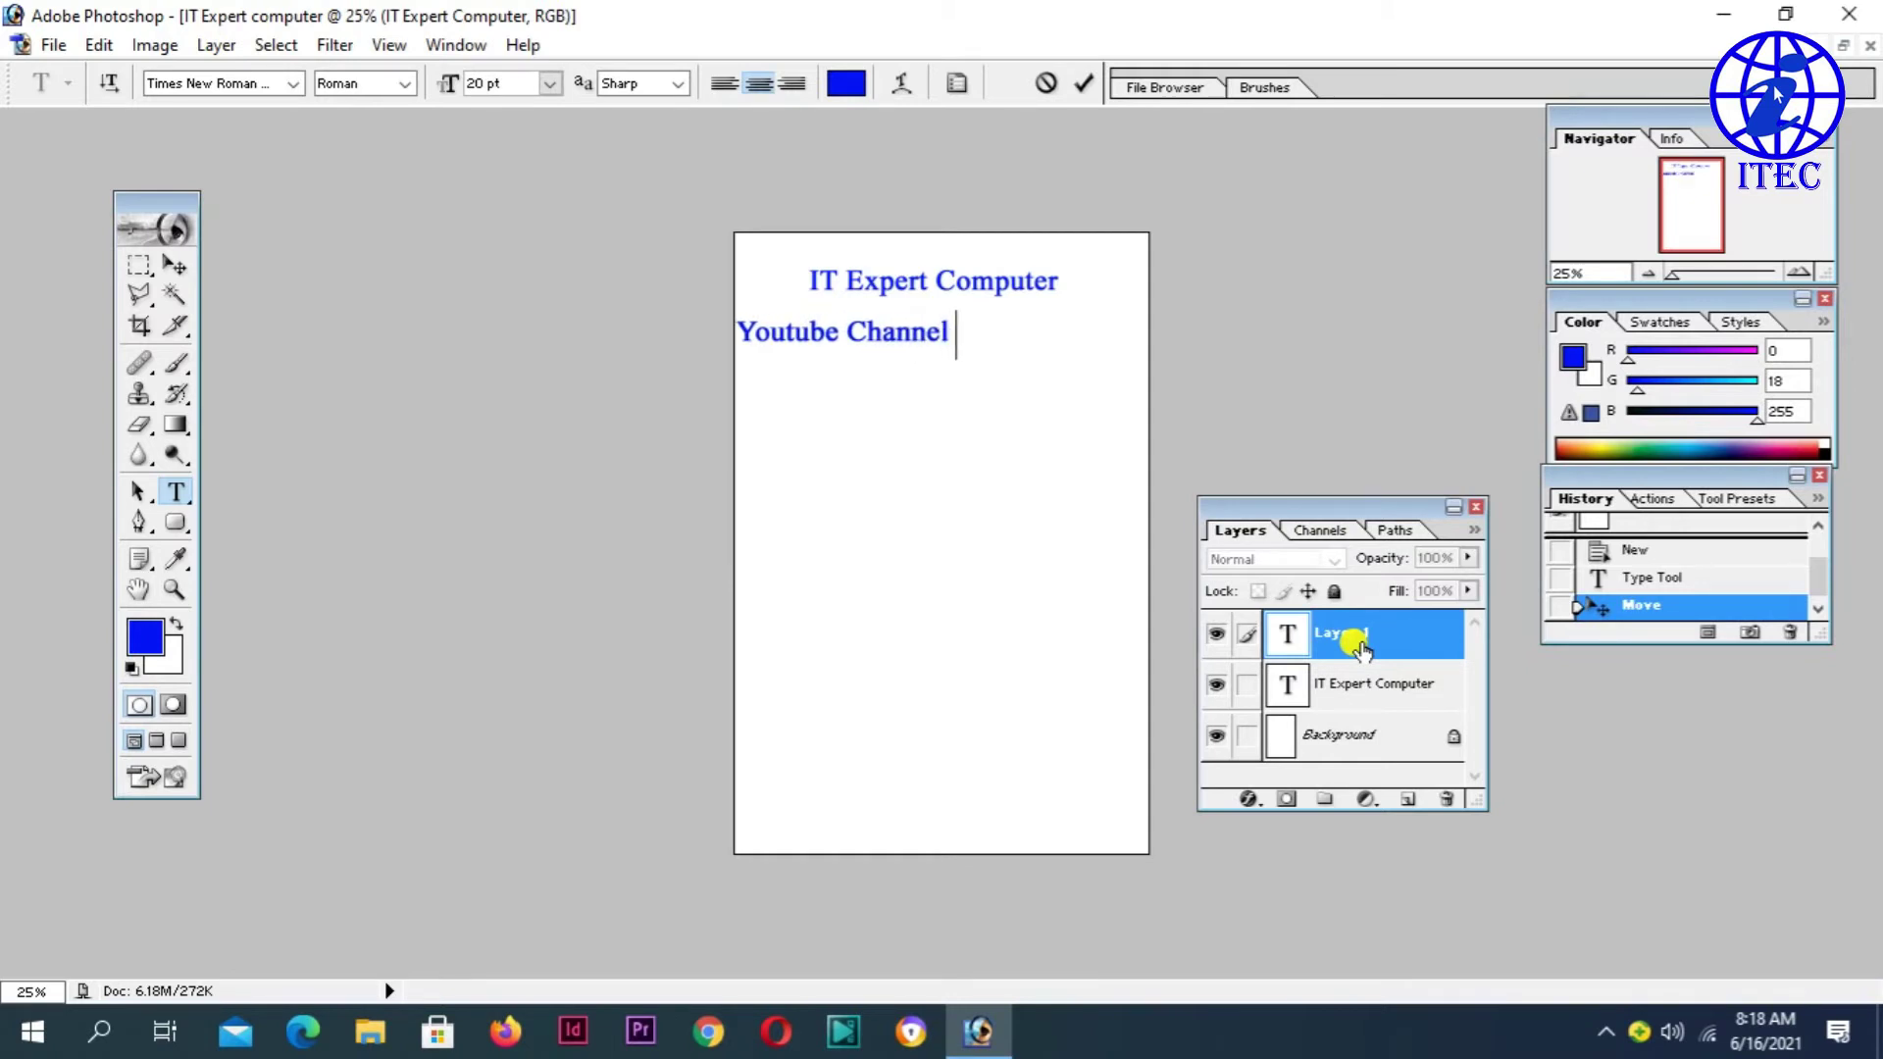
left_click_drag(889, 524, 974, 513)
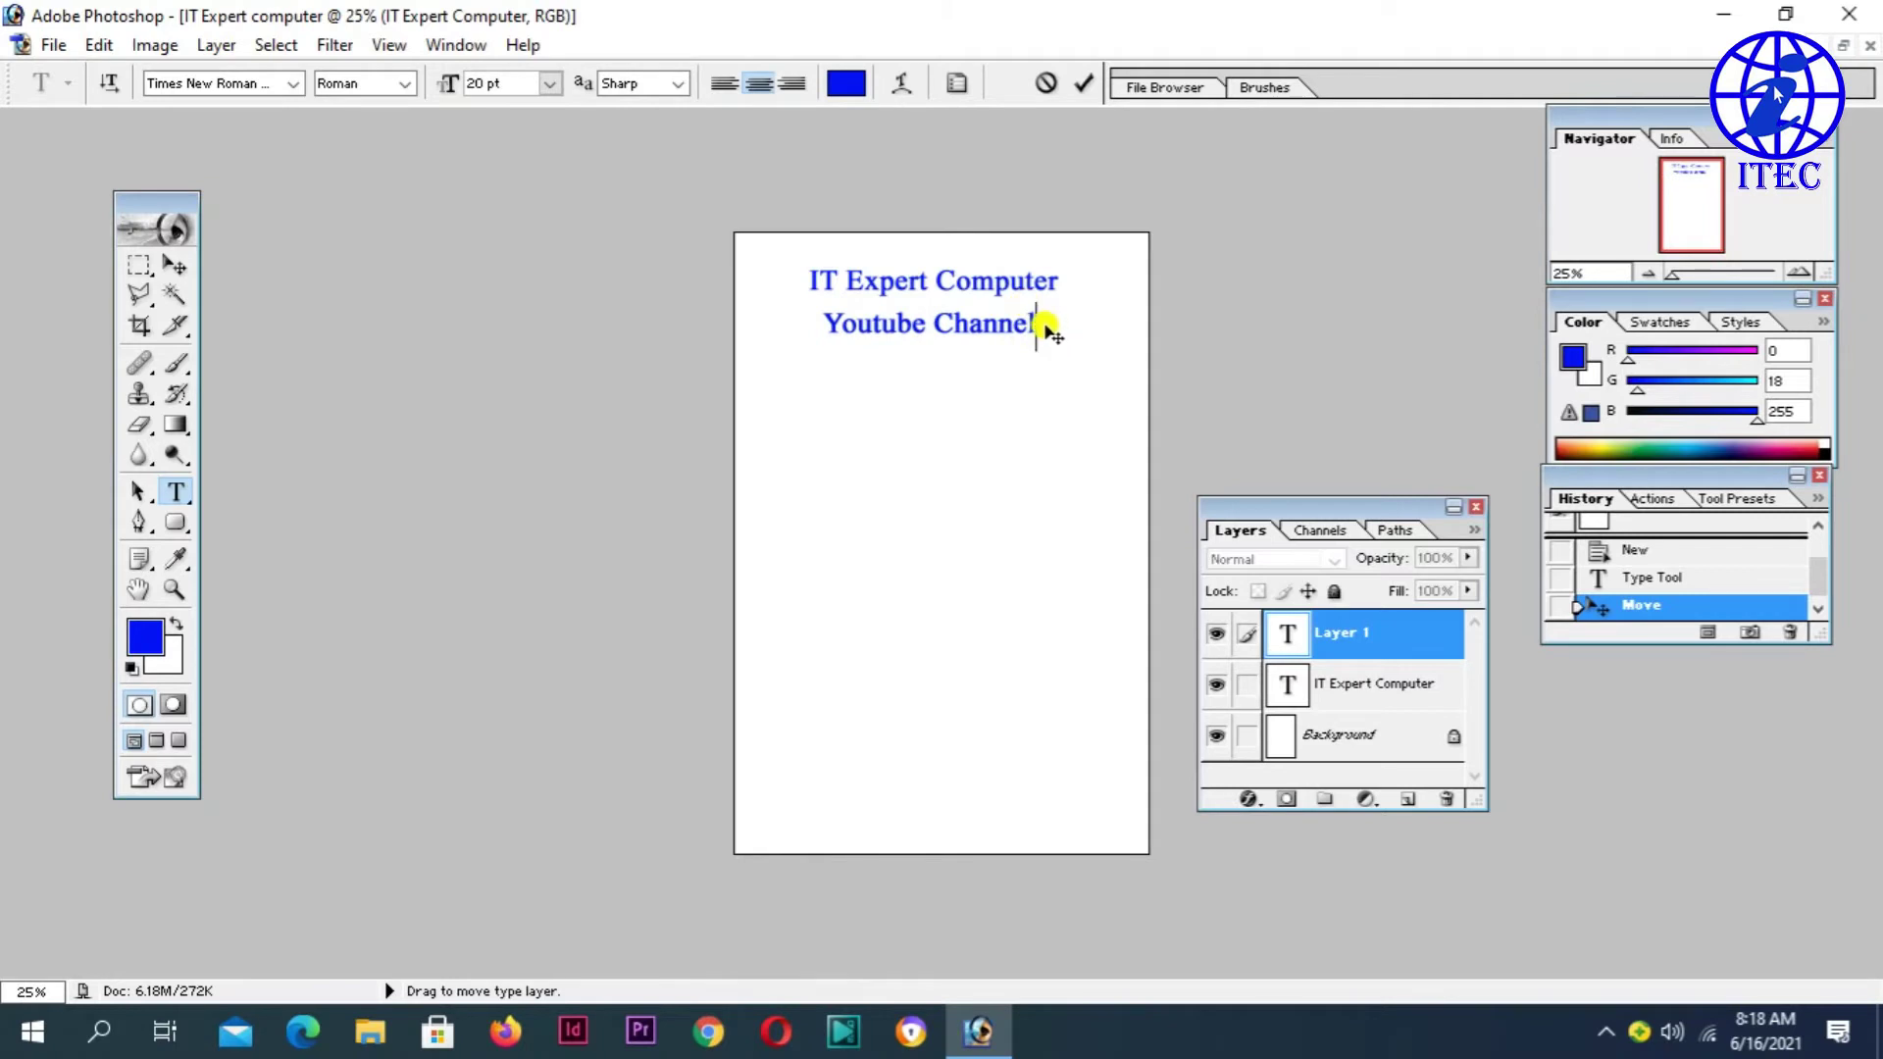
- Colour the Youtube Channel text red, commit it, and fit the page on screen
left_click_drag(1037, 322, 774, 319)
left_click(850, 81)
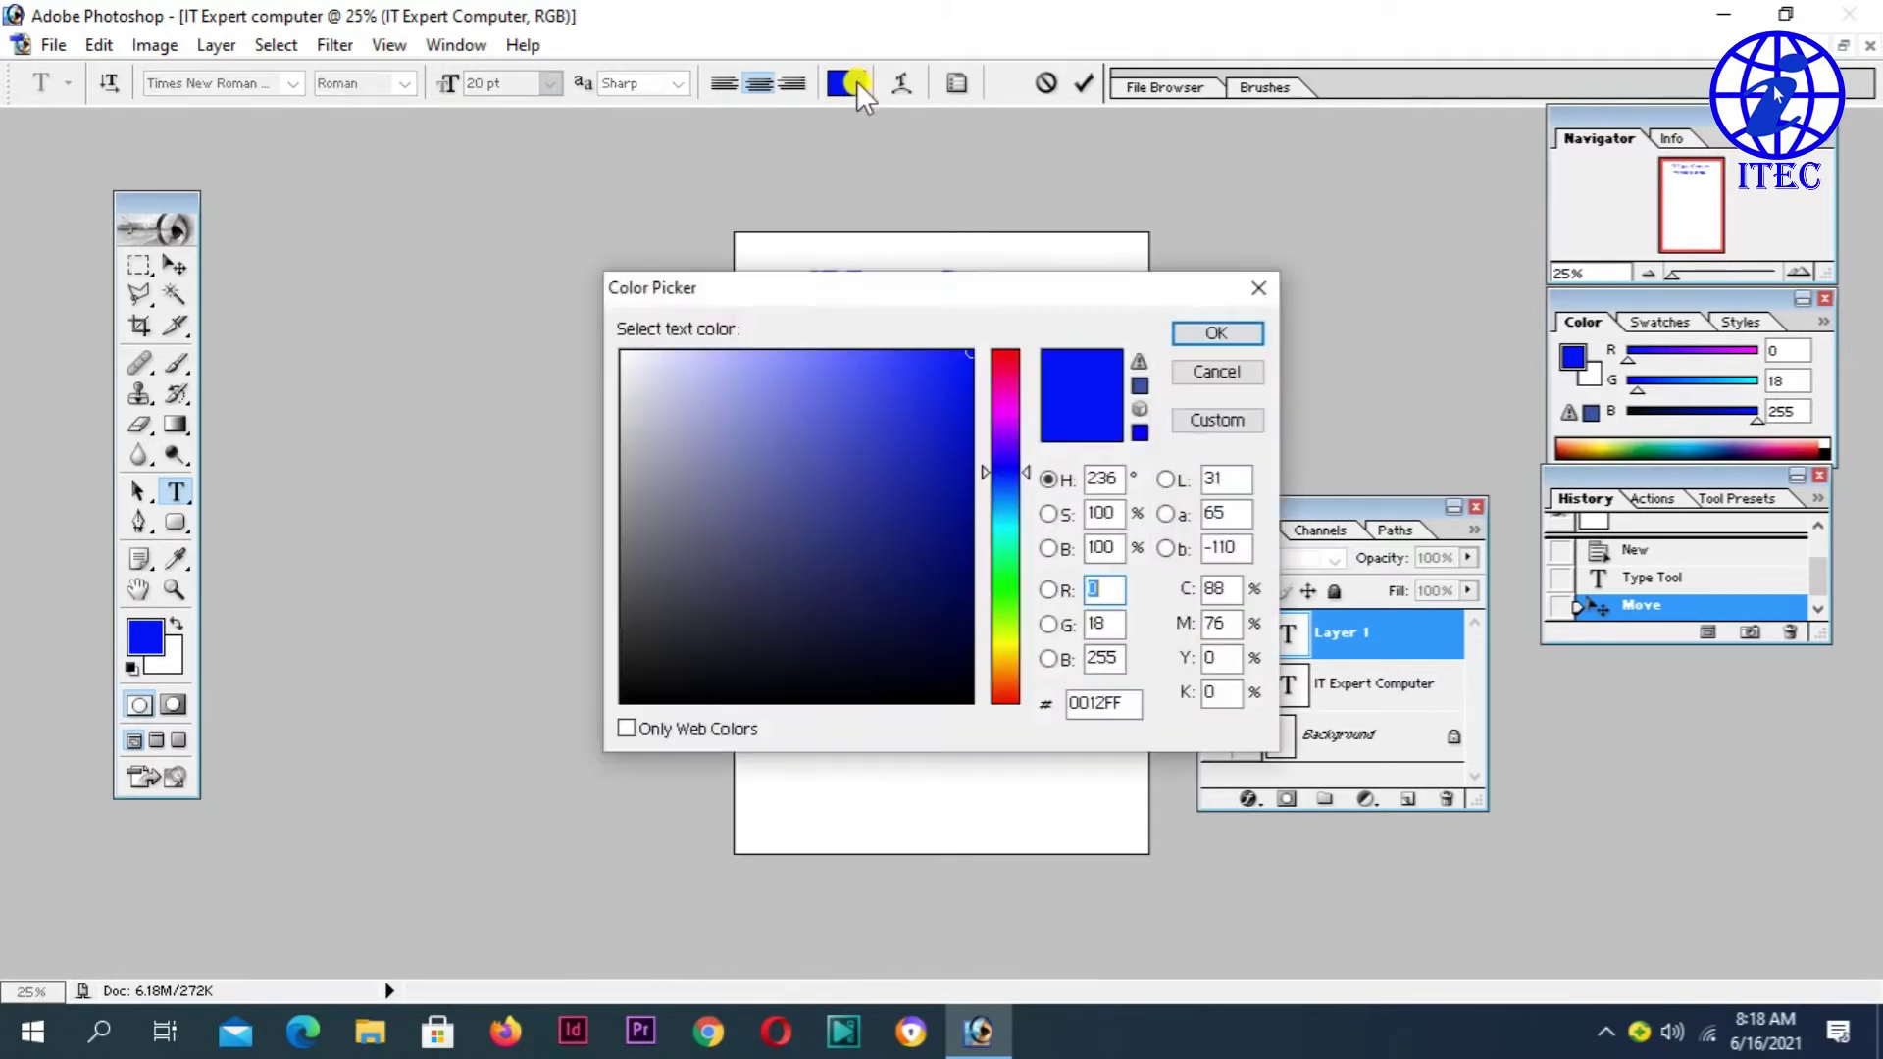
mouse_move(1011, 495)
left_mouse_down()
mouse_move(1019, 513)
mouse_move(1015, 353)
left_mouse_up()
left_click(1212, 333)
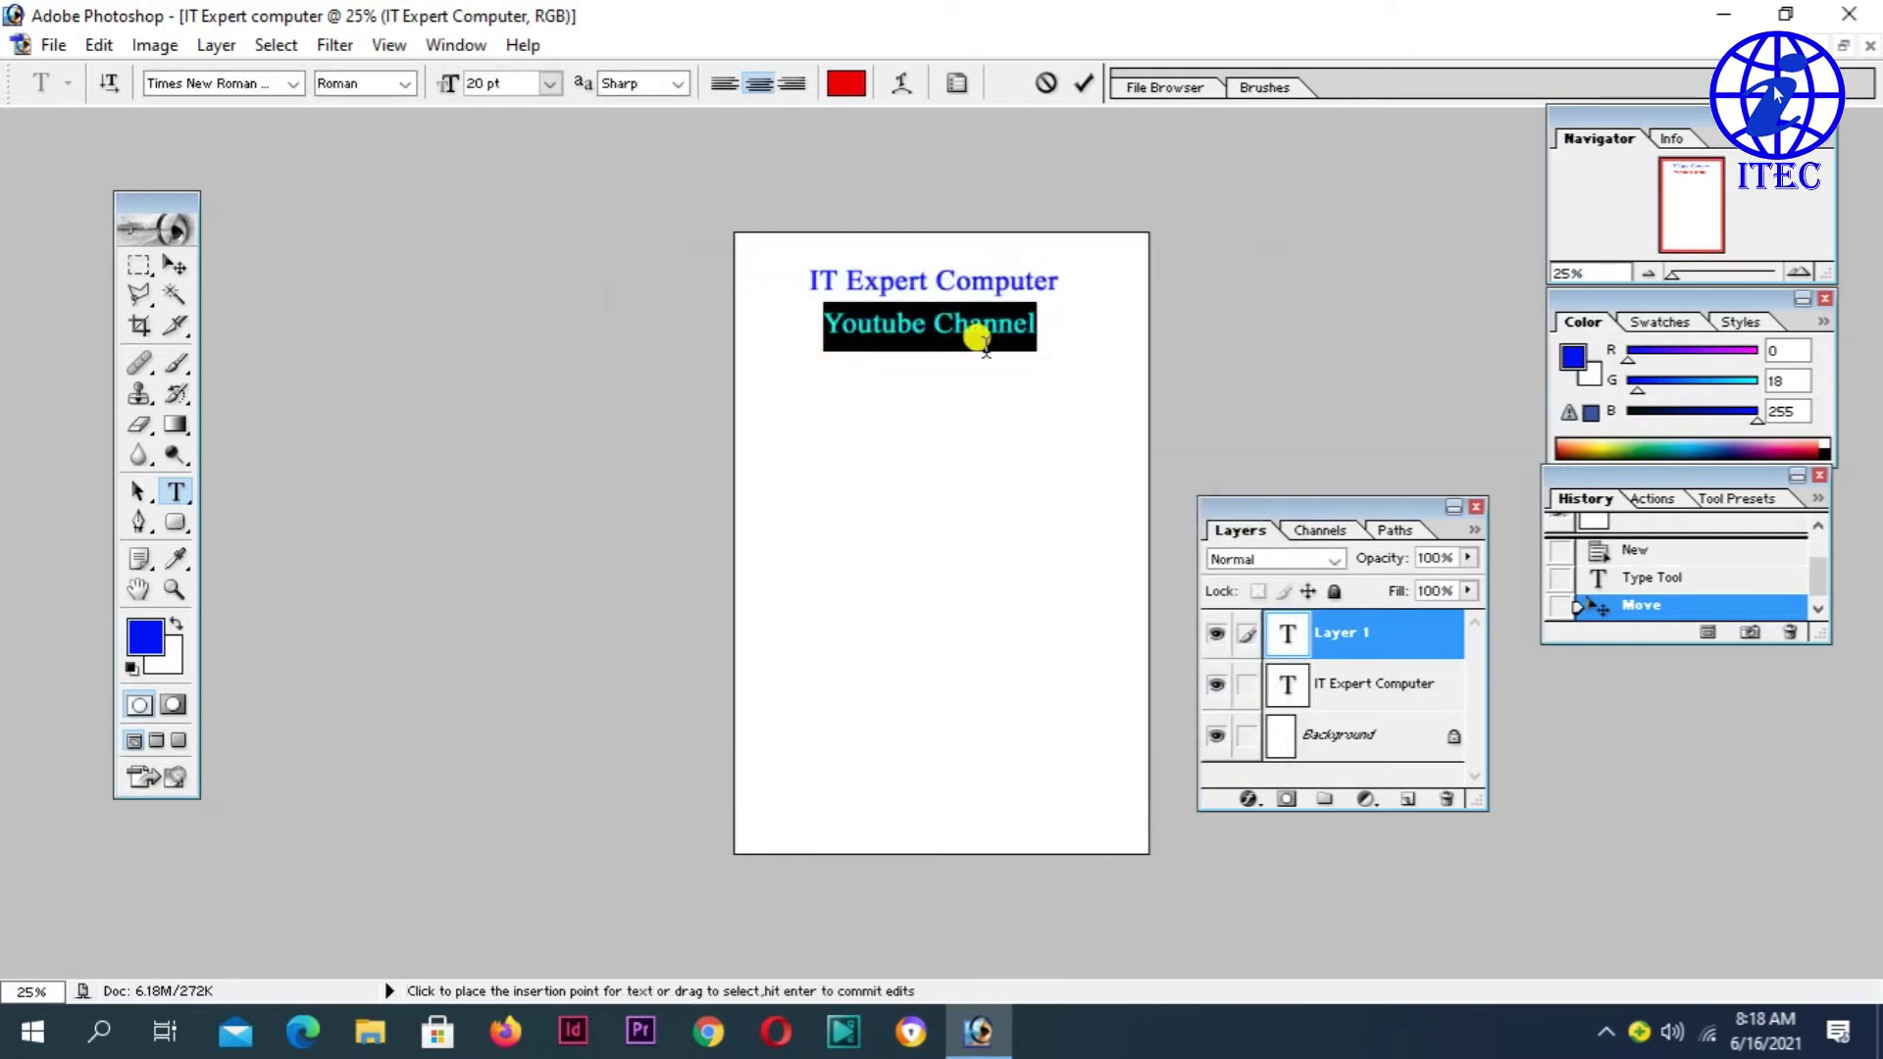
left_click(1020, 324)
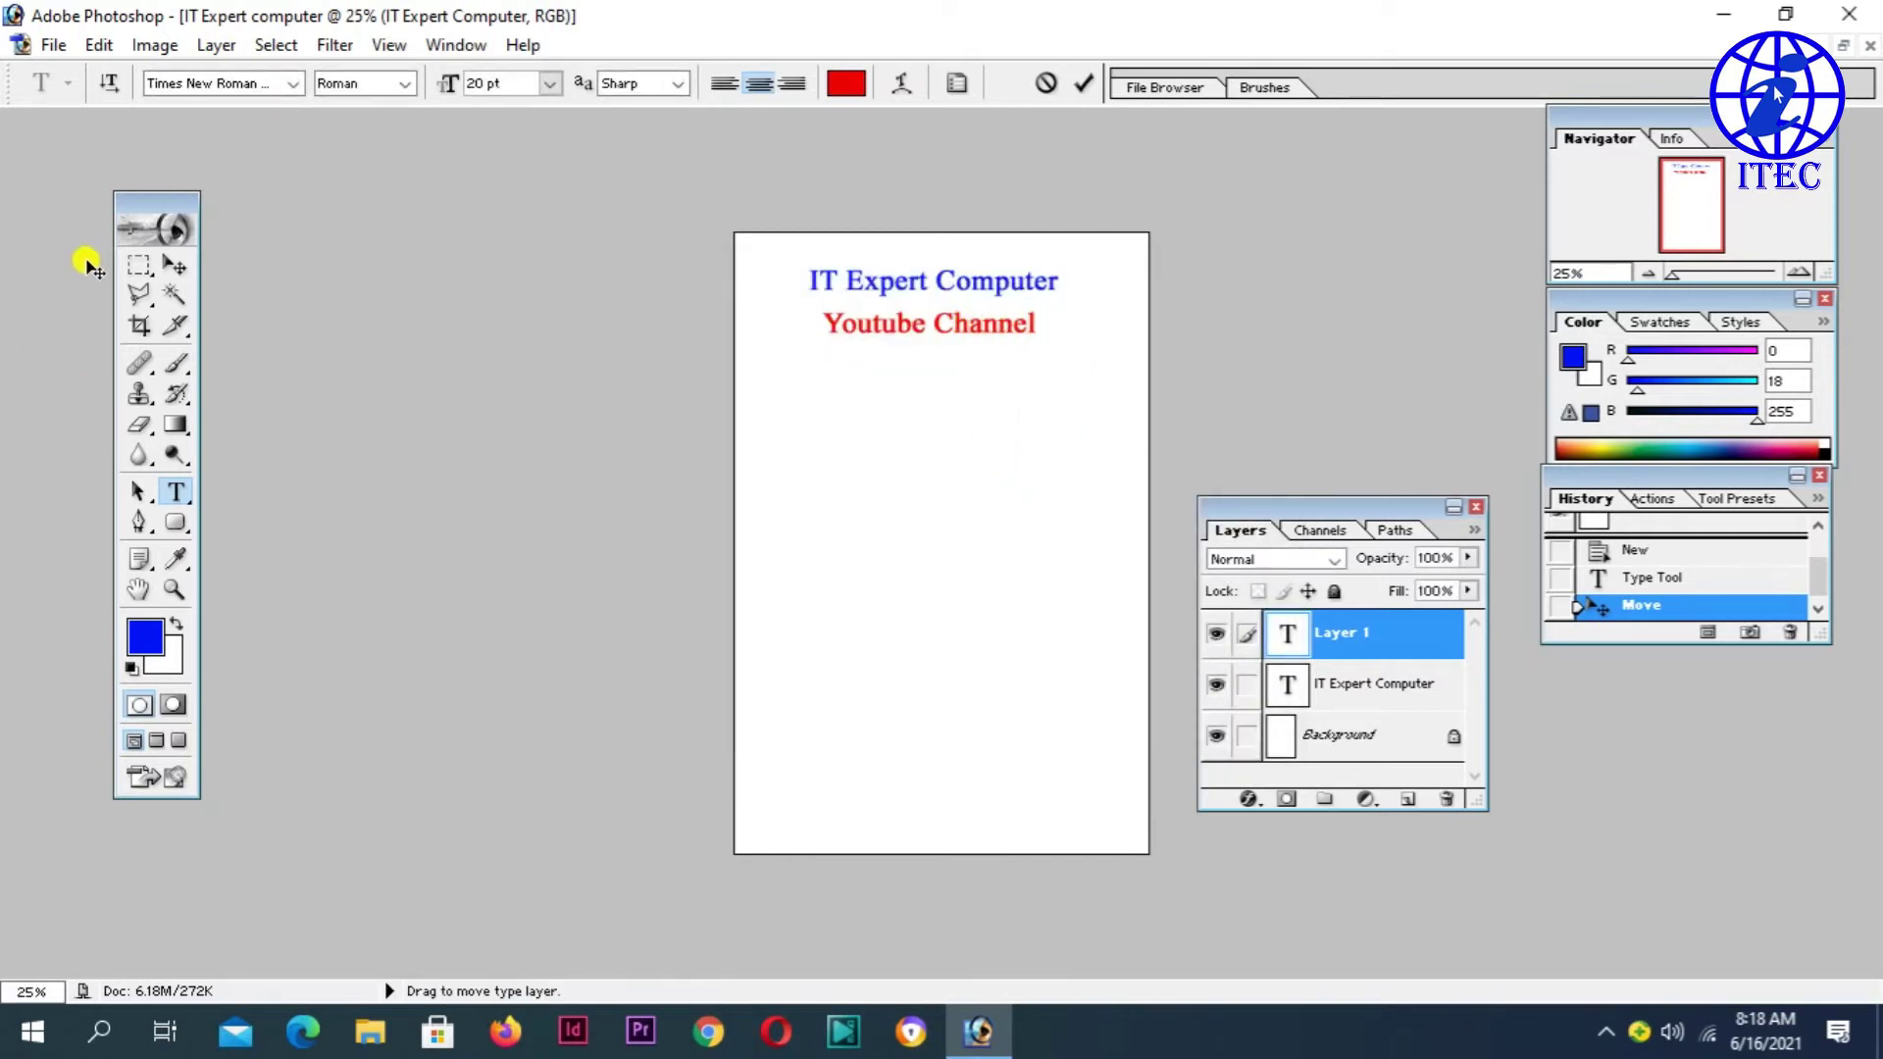
left_click(175, 265)
key("ctrl+0")
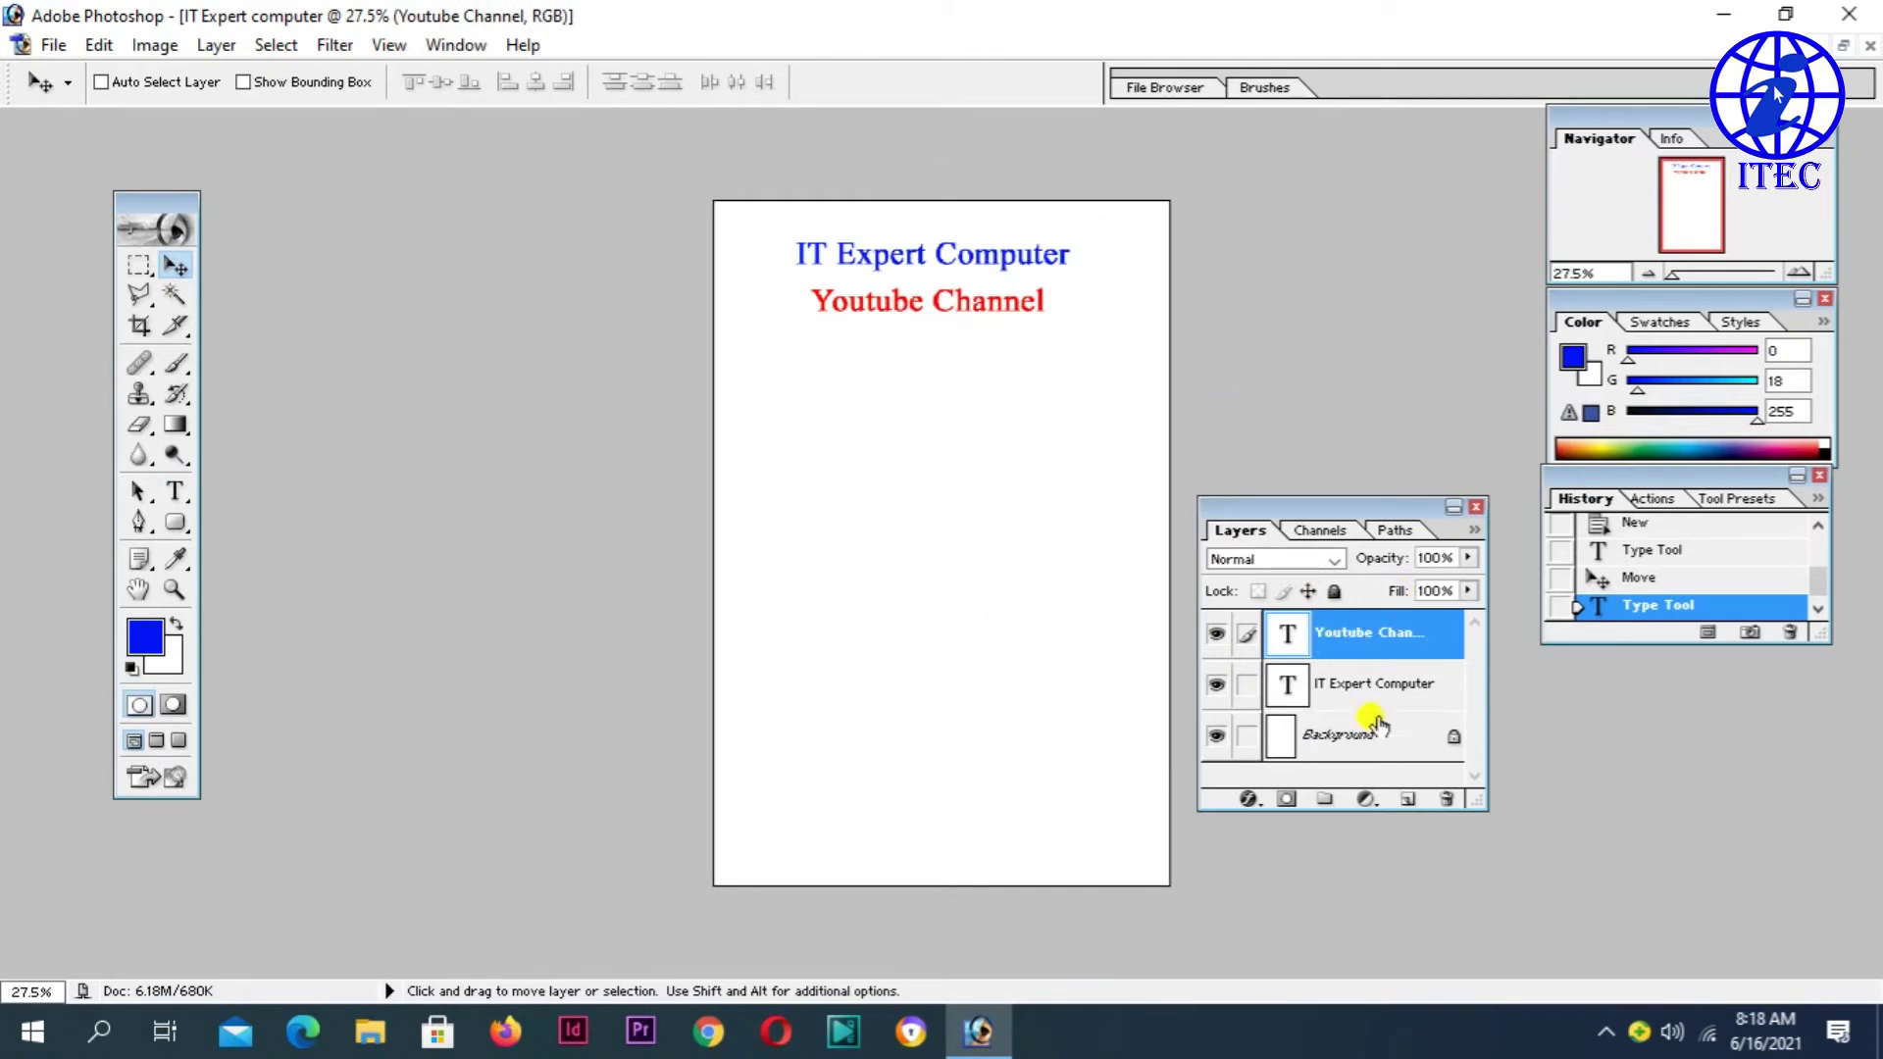
left_click(1403, 802)
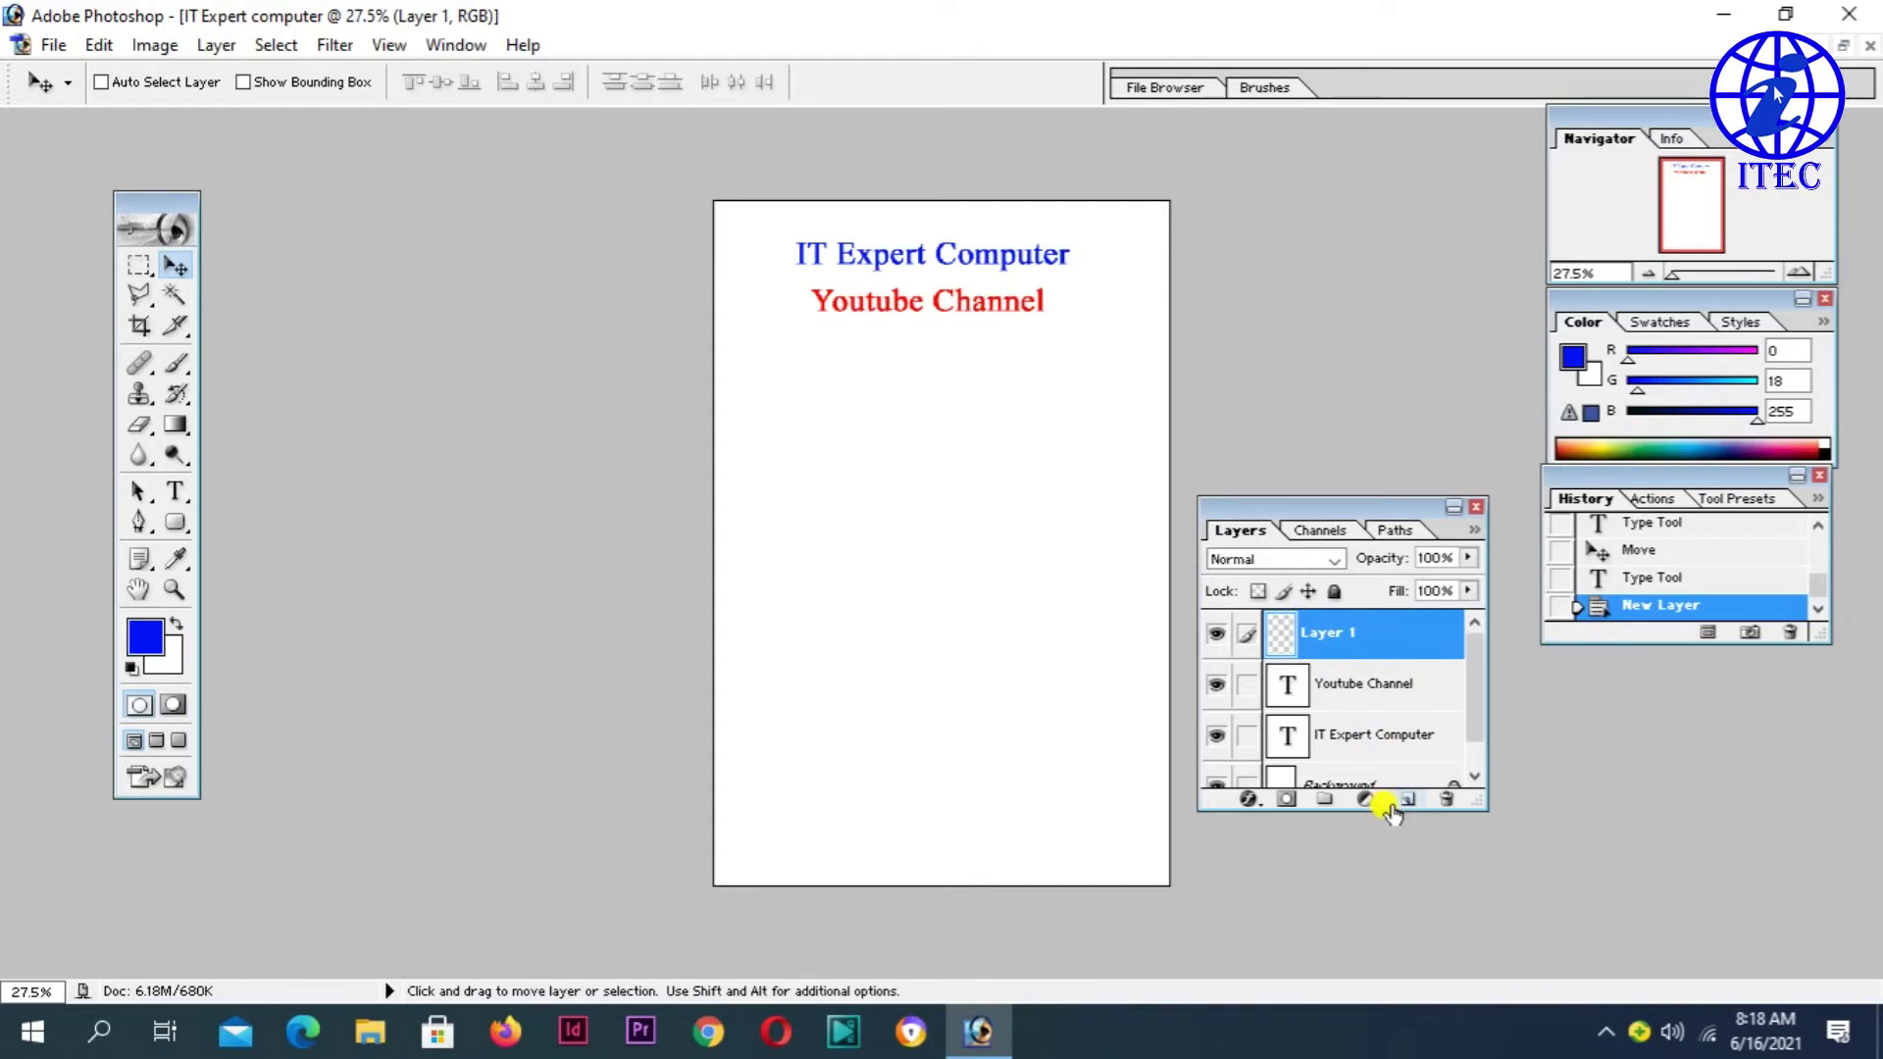
left_click(1445, 800)
left_click(892, 410)
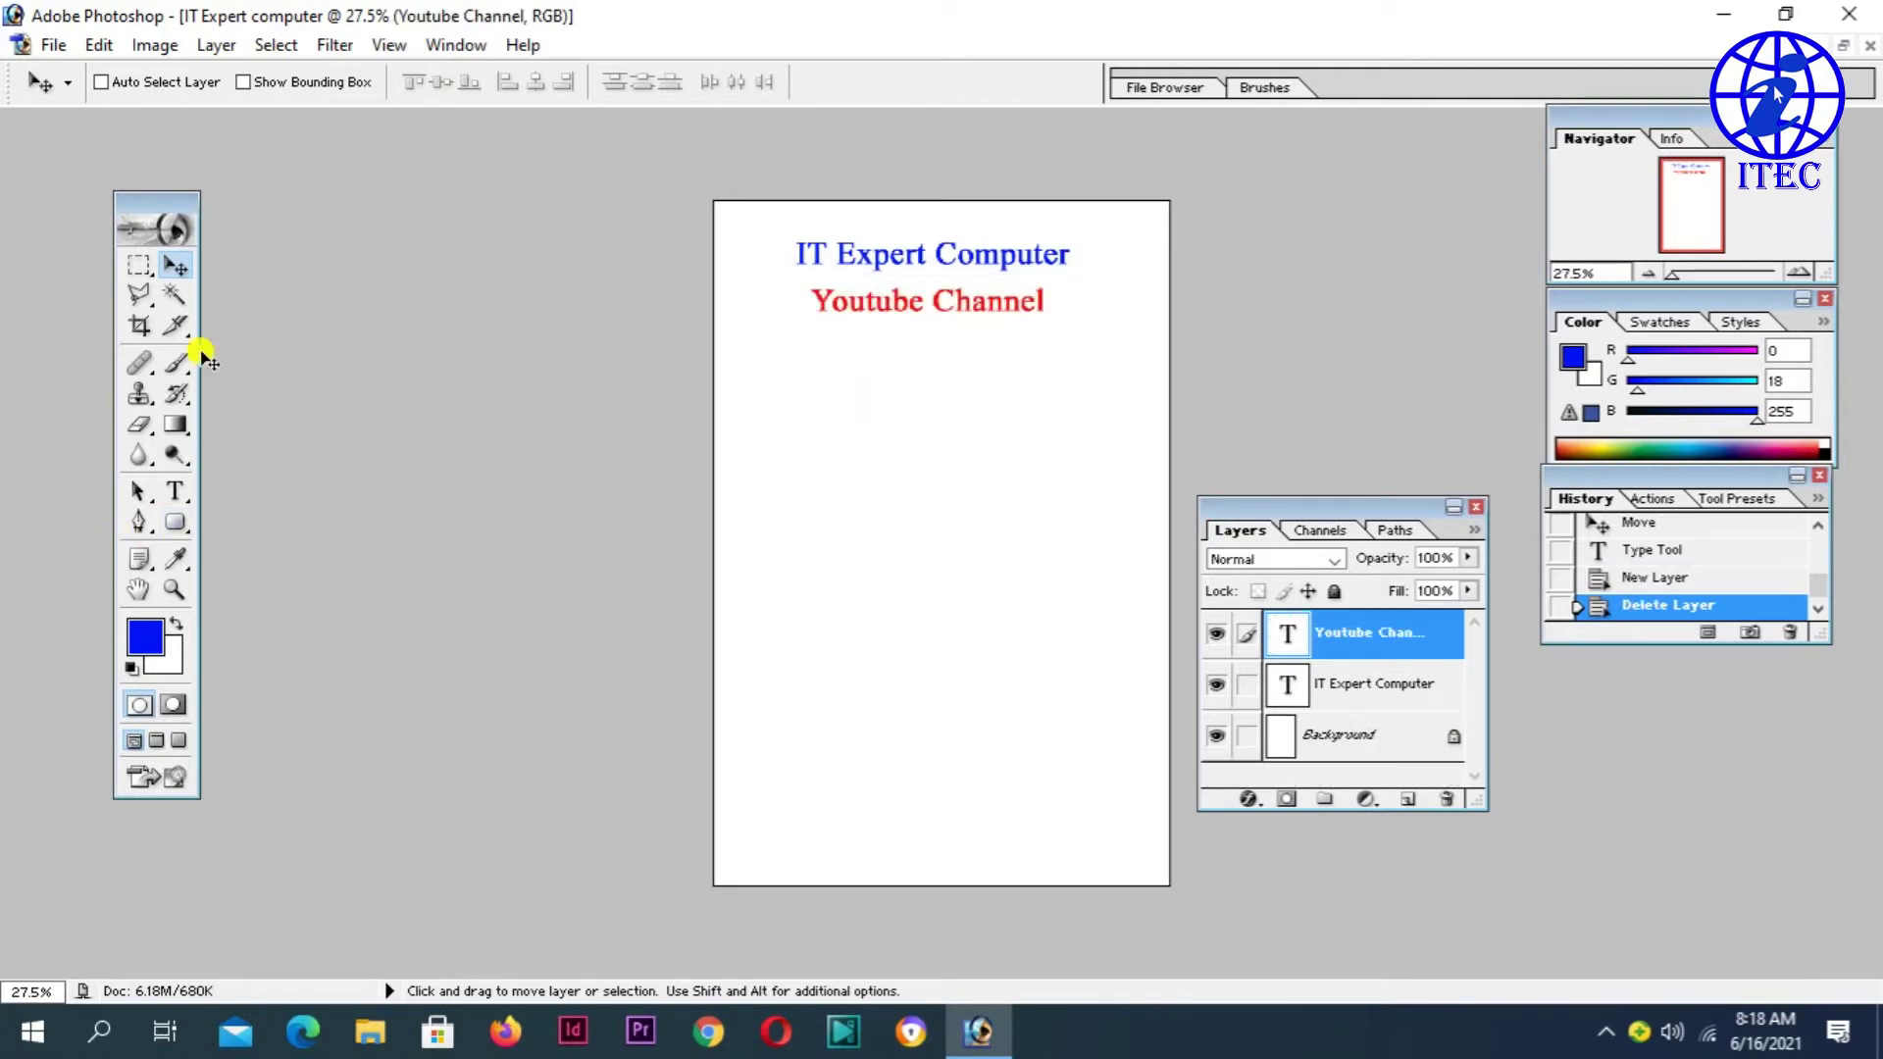
left_click(177, 491)
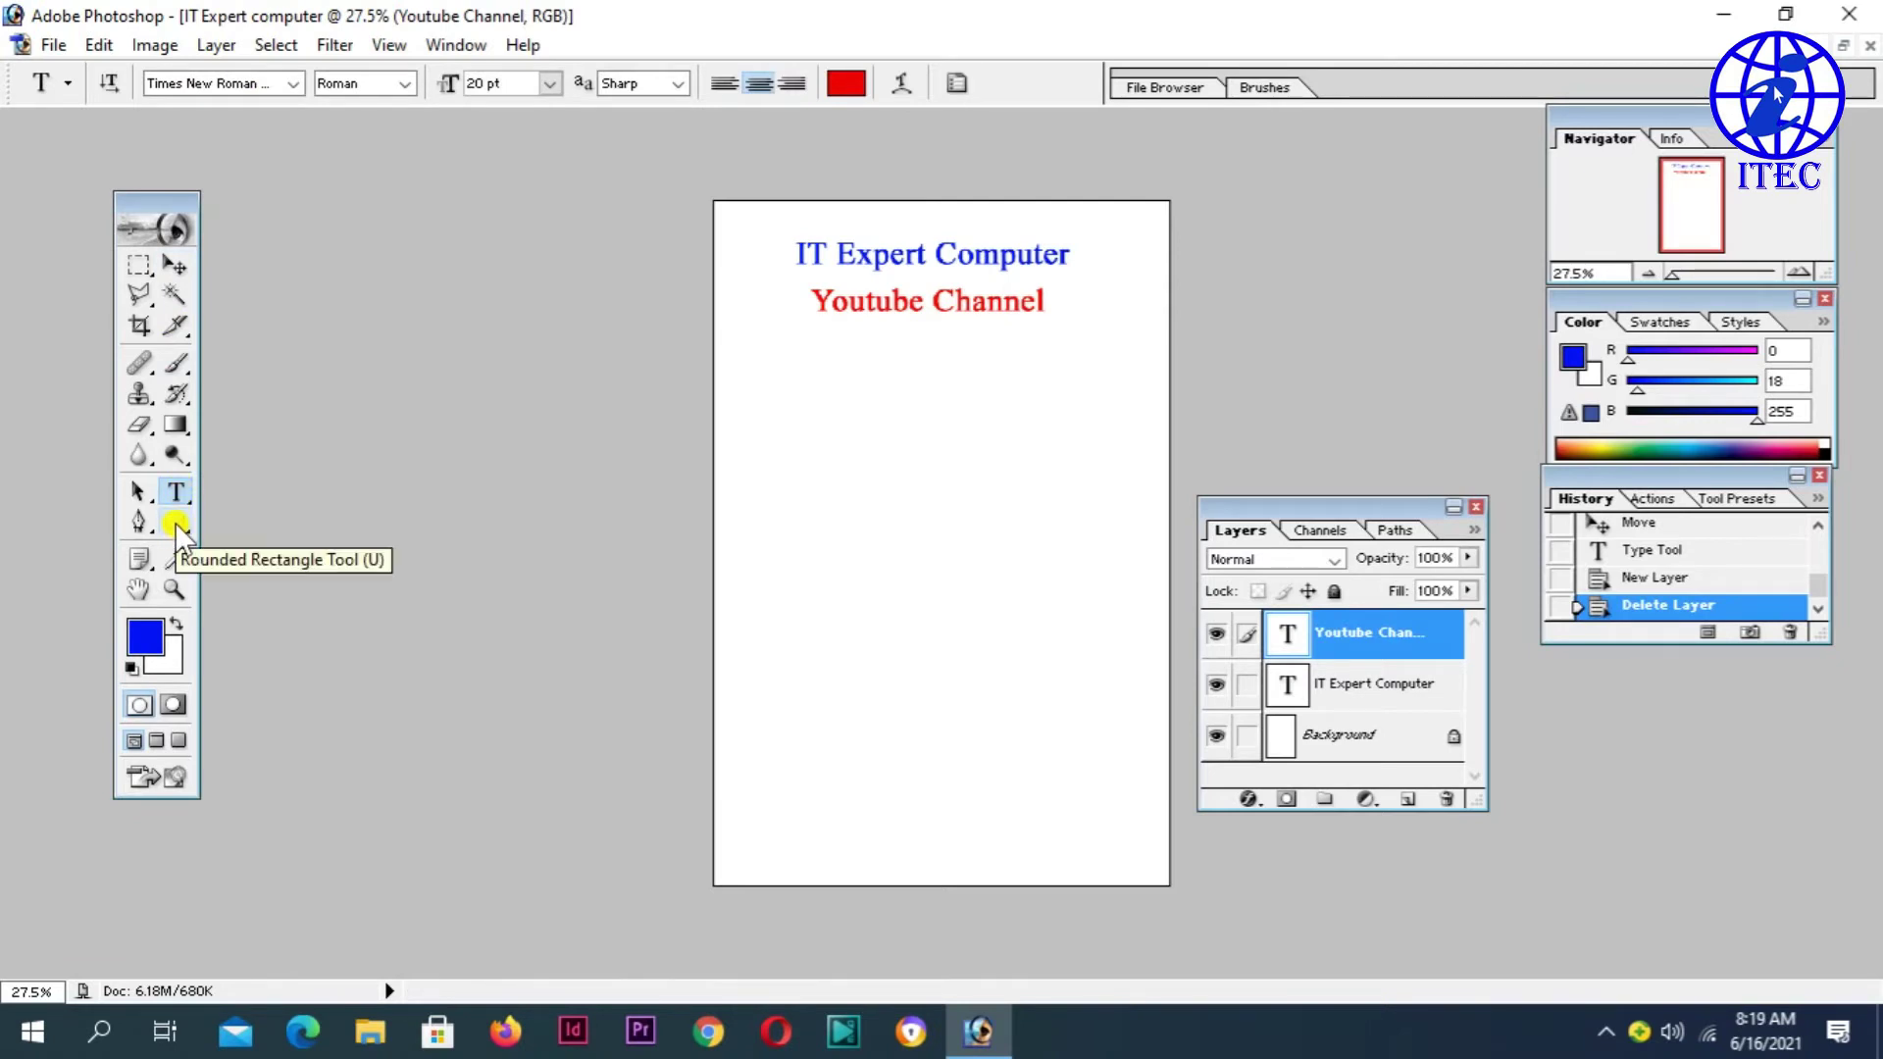
- Draw a rounded rectangle below the Youtube Channel line and change its fill to green
left_click(177, 522)
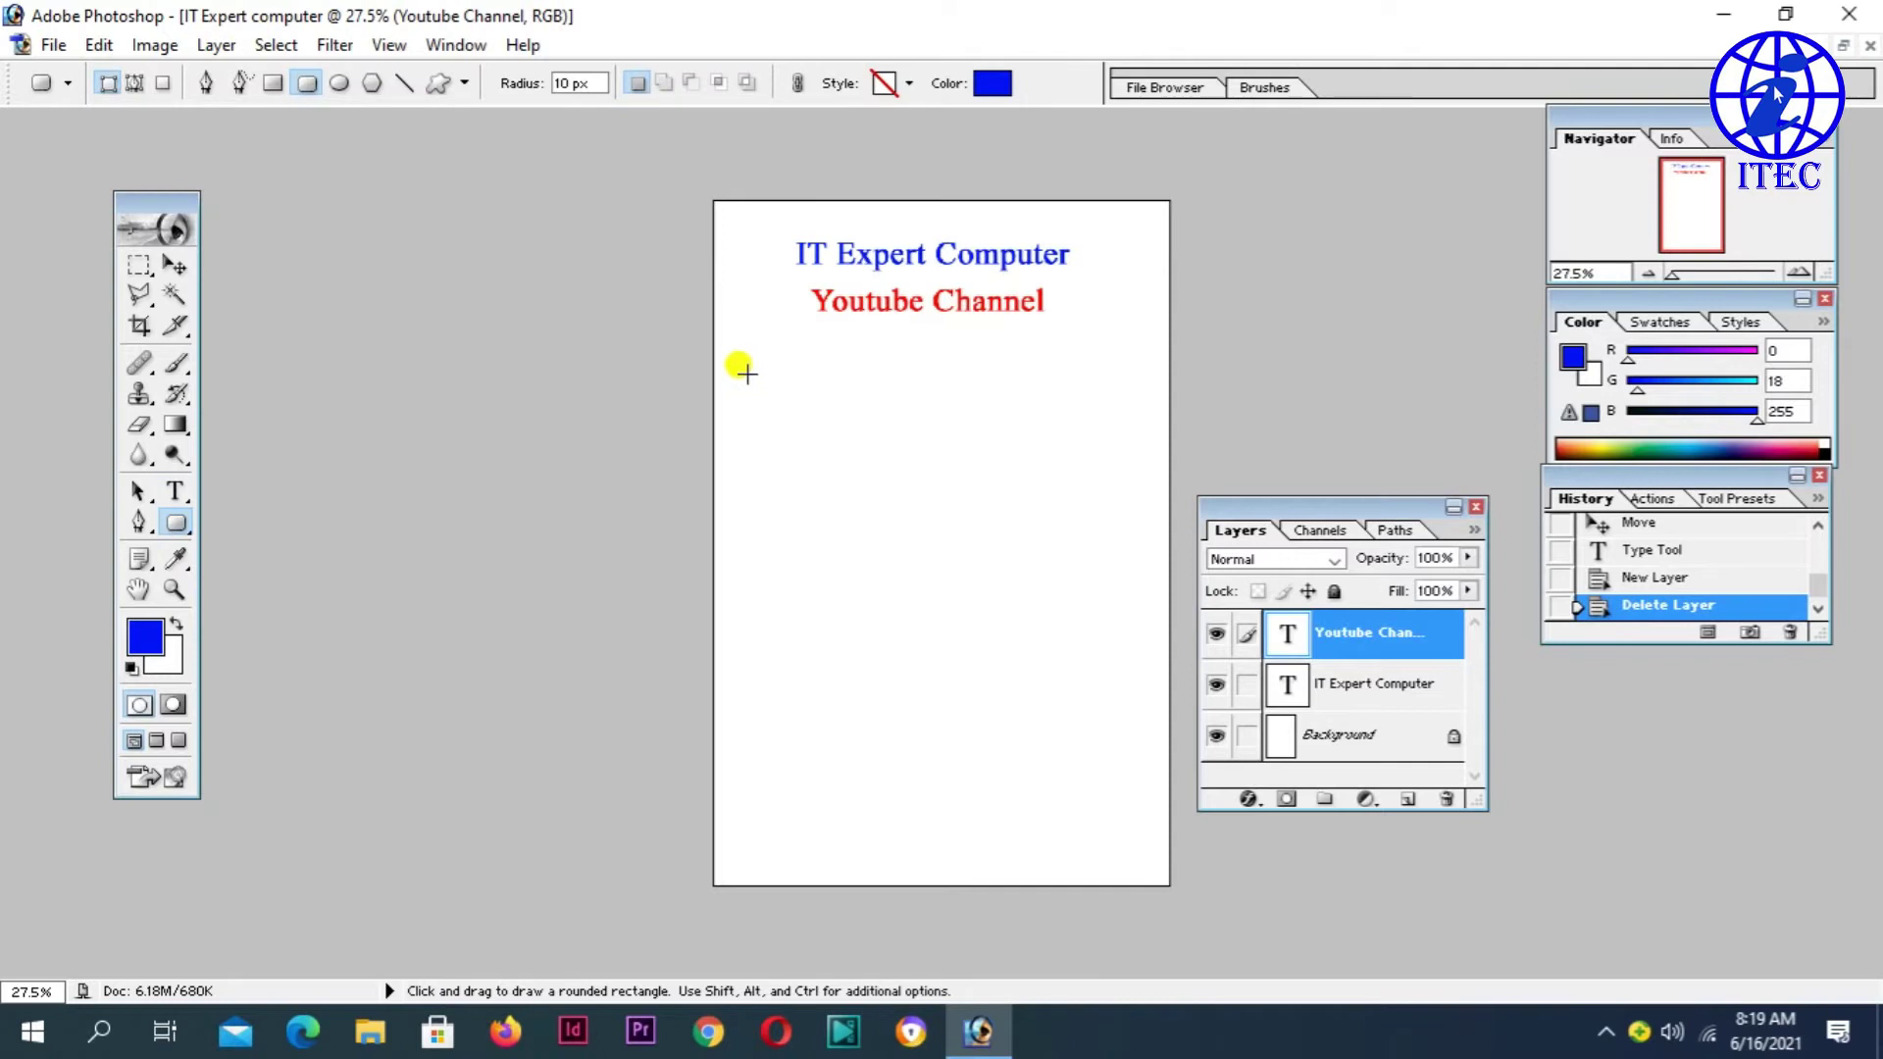
left_click_drag(747, 373, 882, 453)
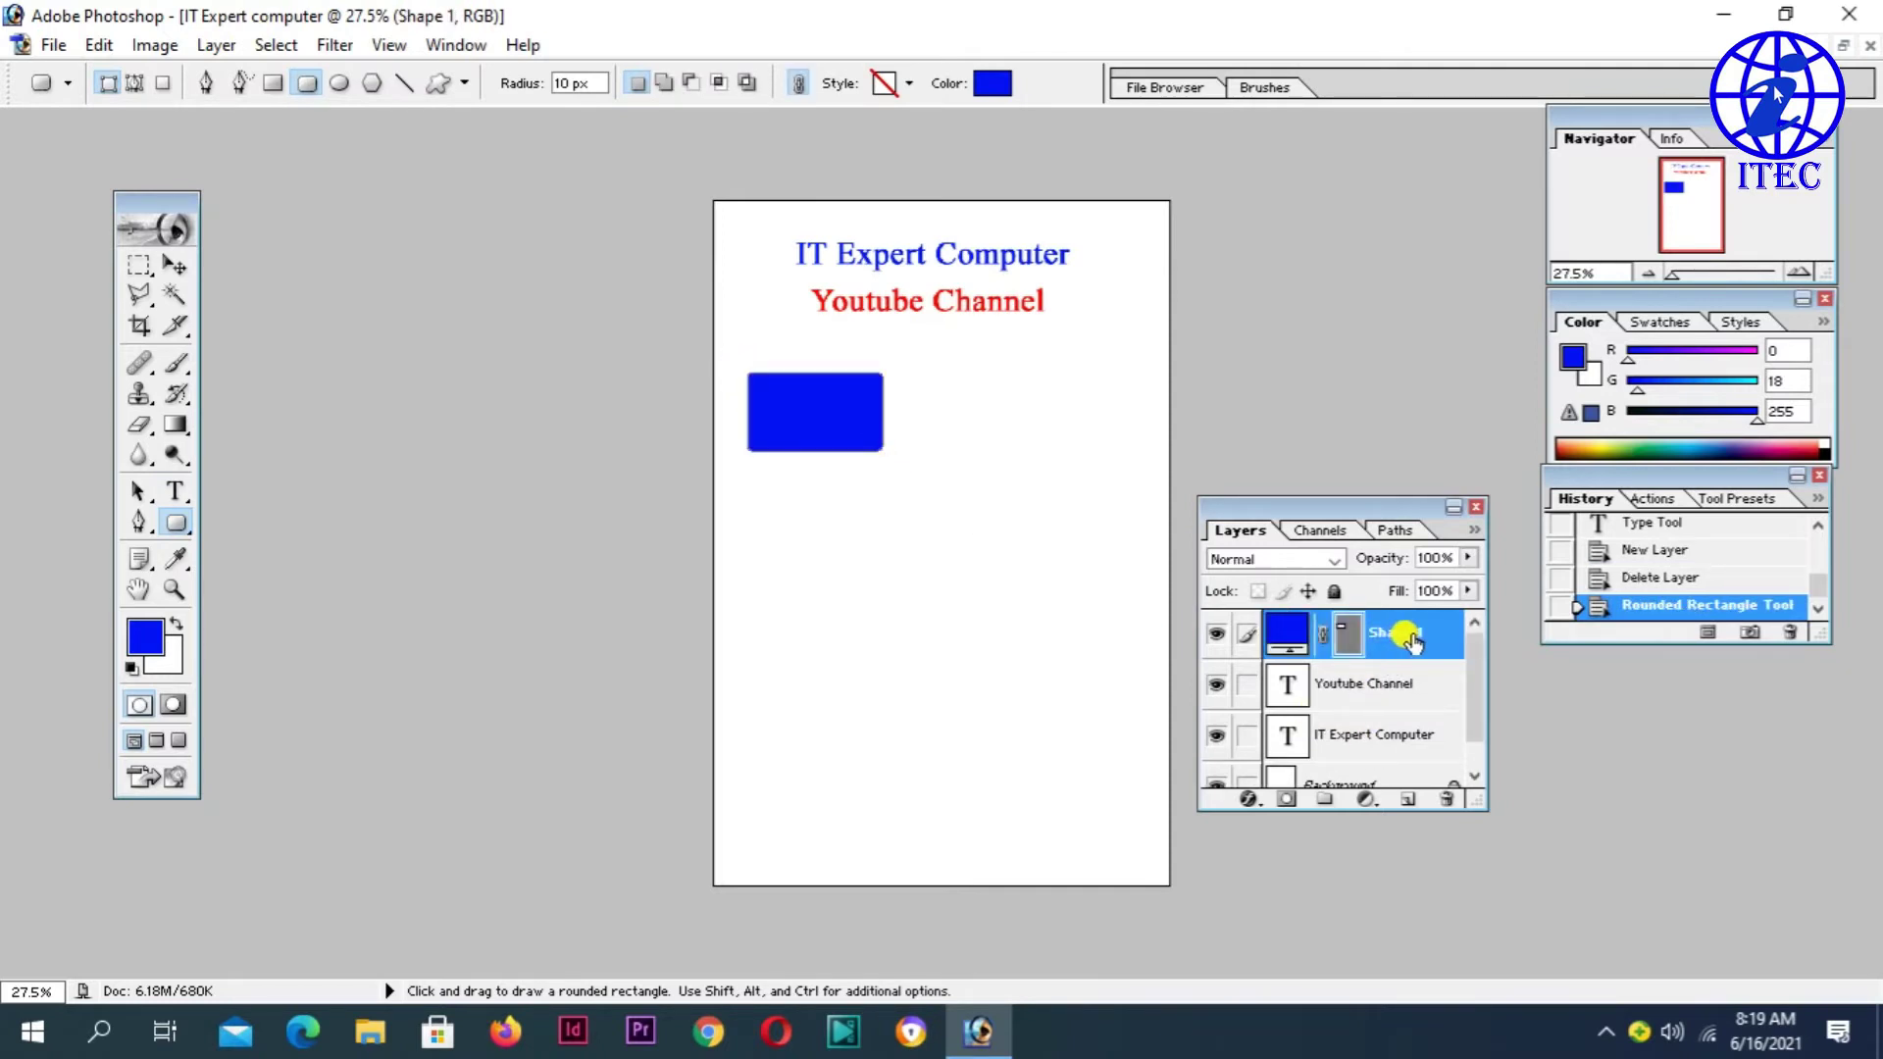
left_click(992, 83)
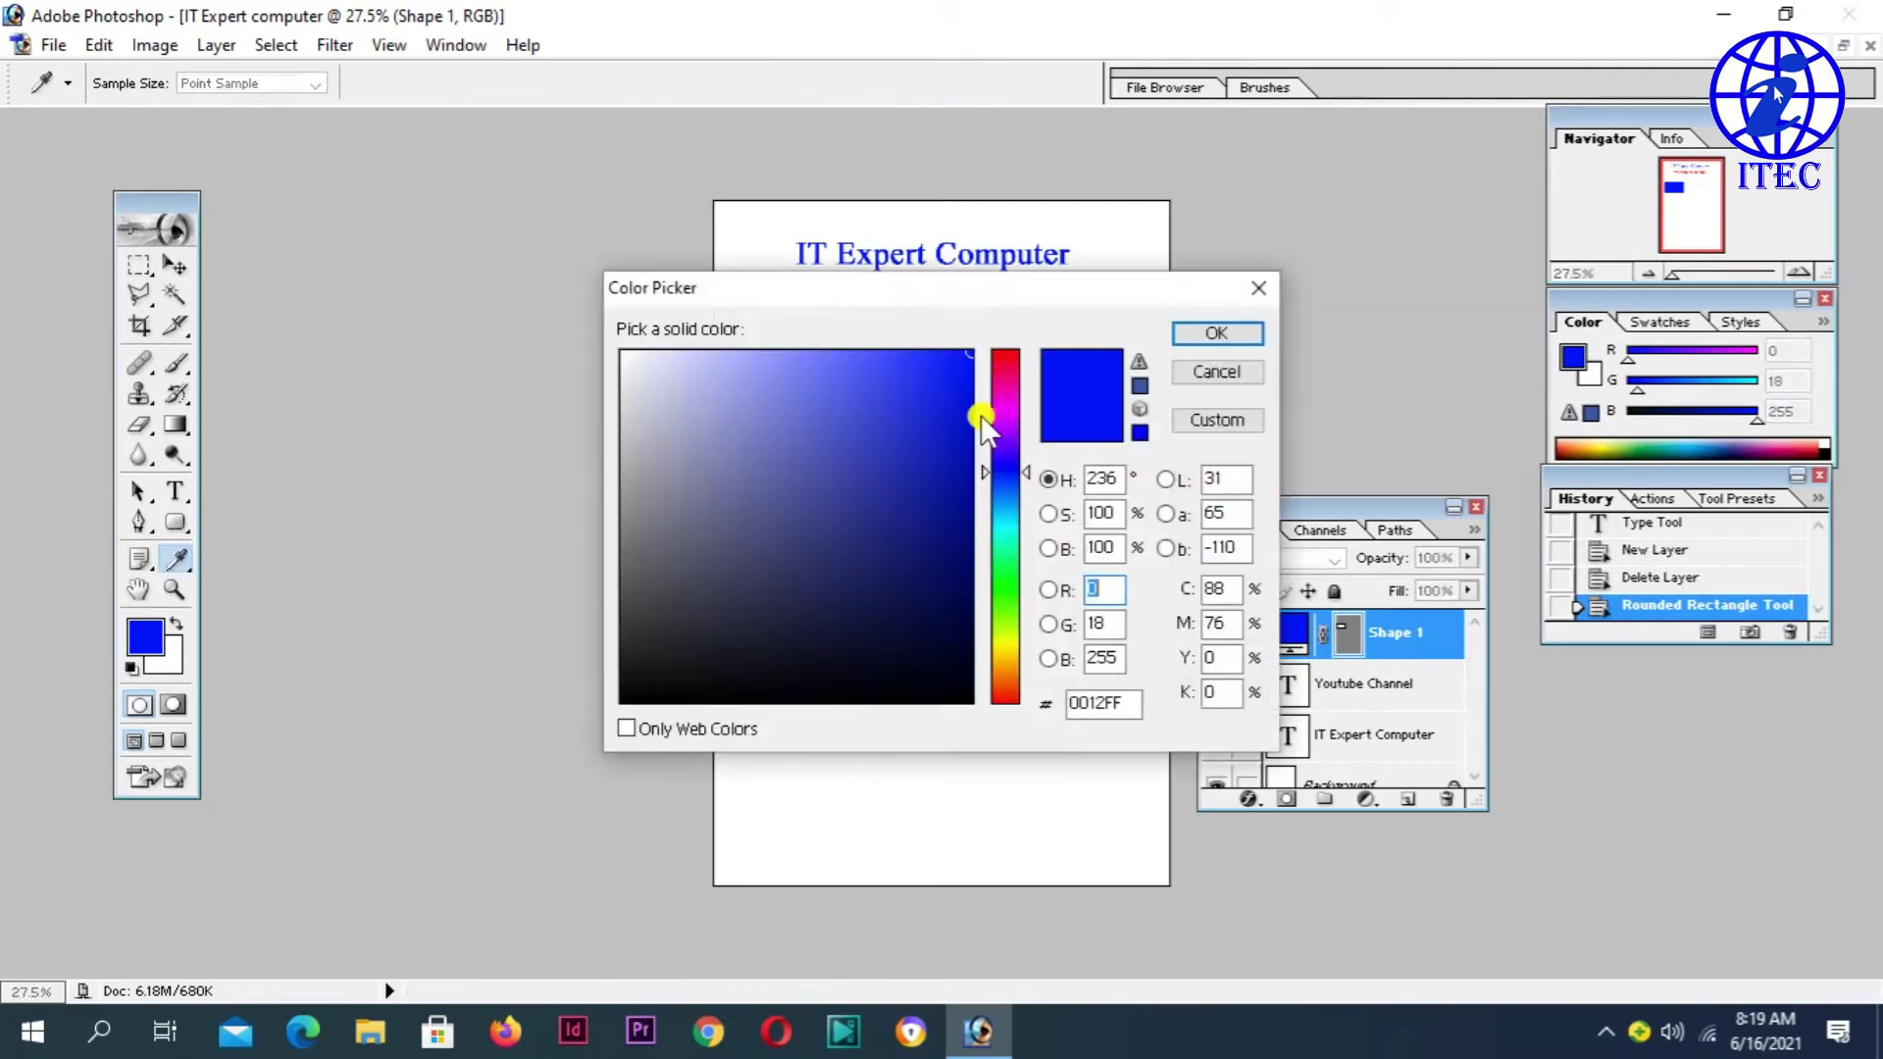
left_click_drag(996, 480, 999, 574)
left_click(1216, 333)
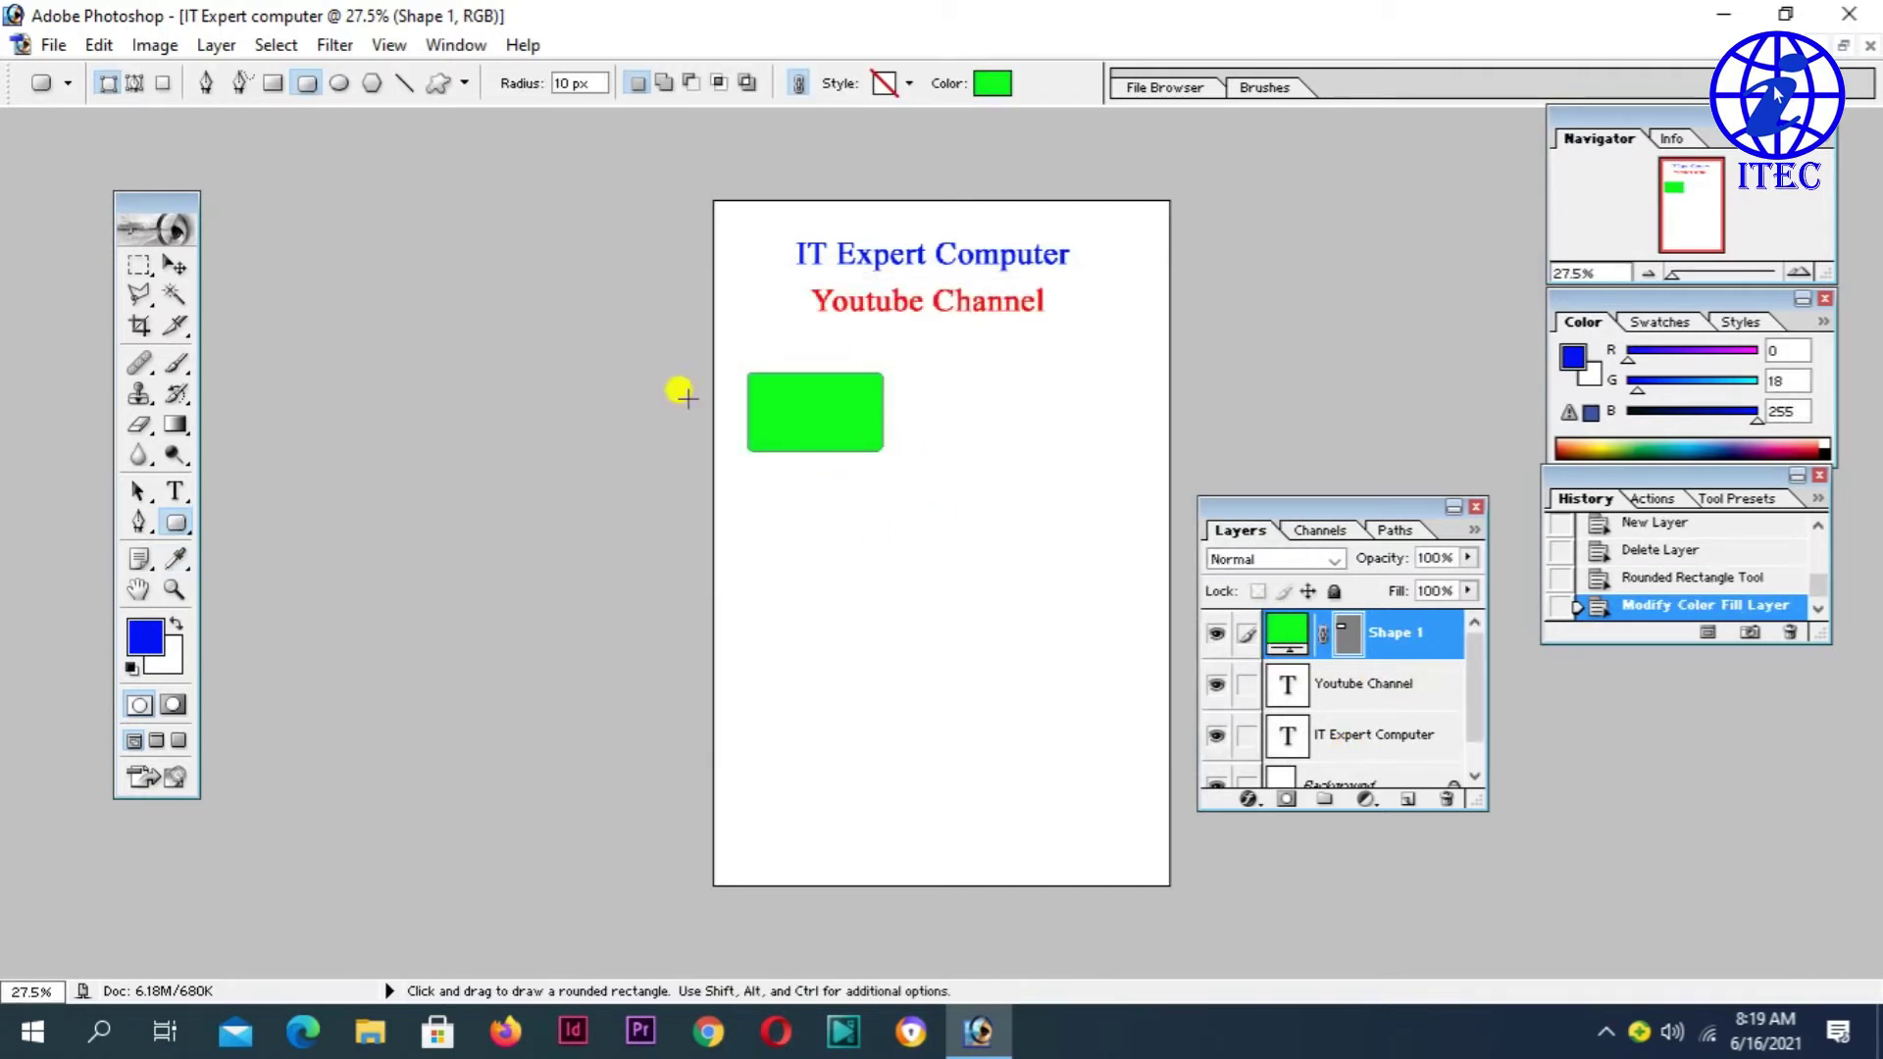
left_click(176, 491)
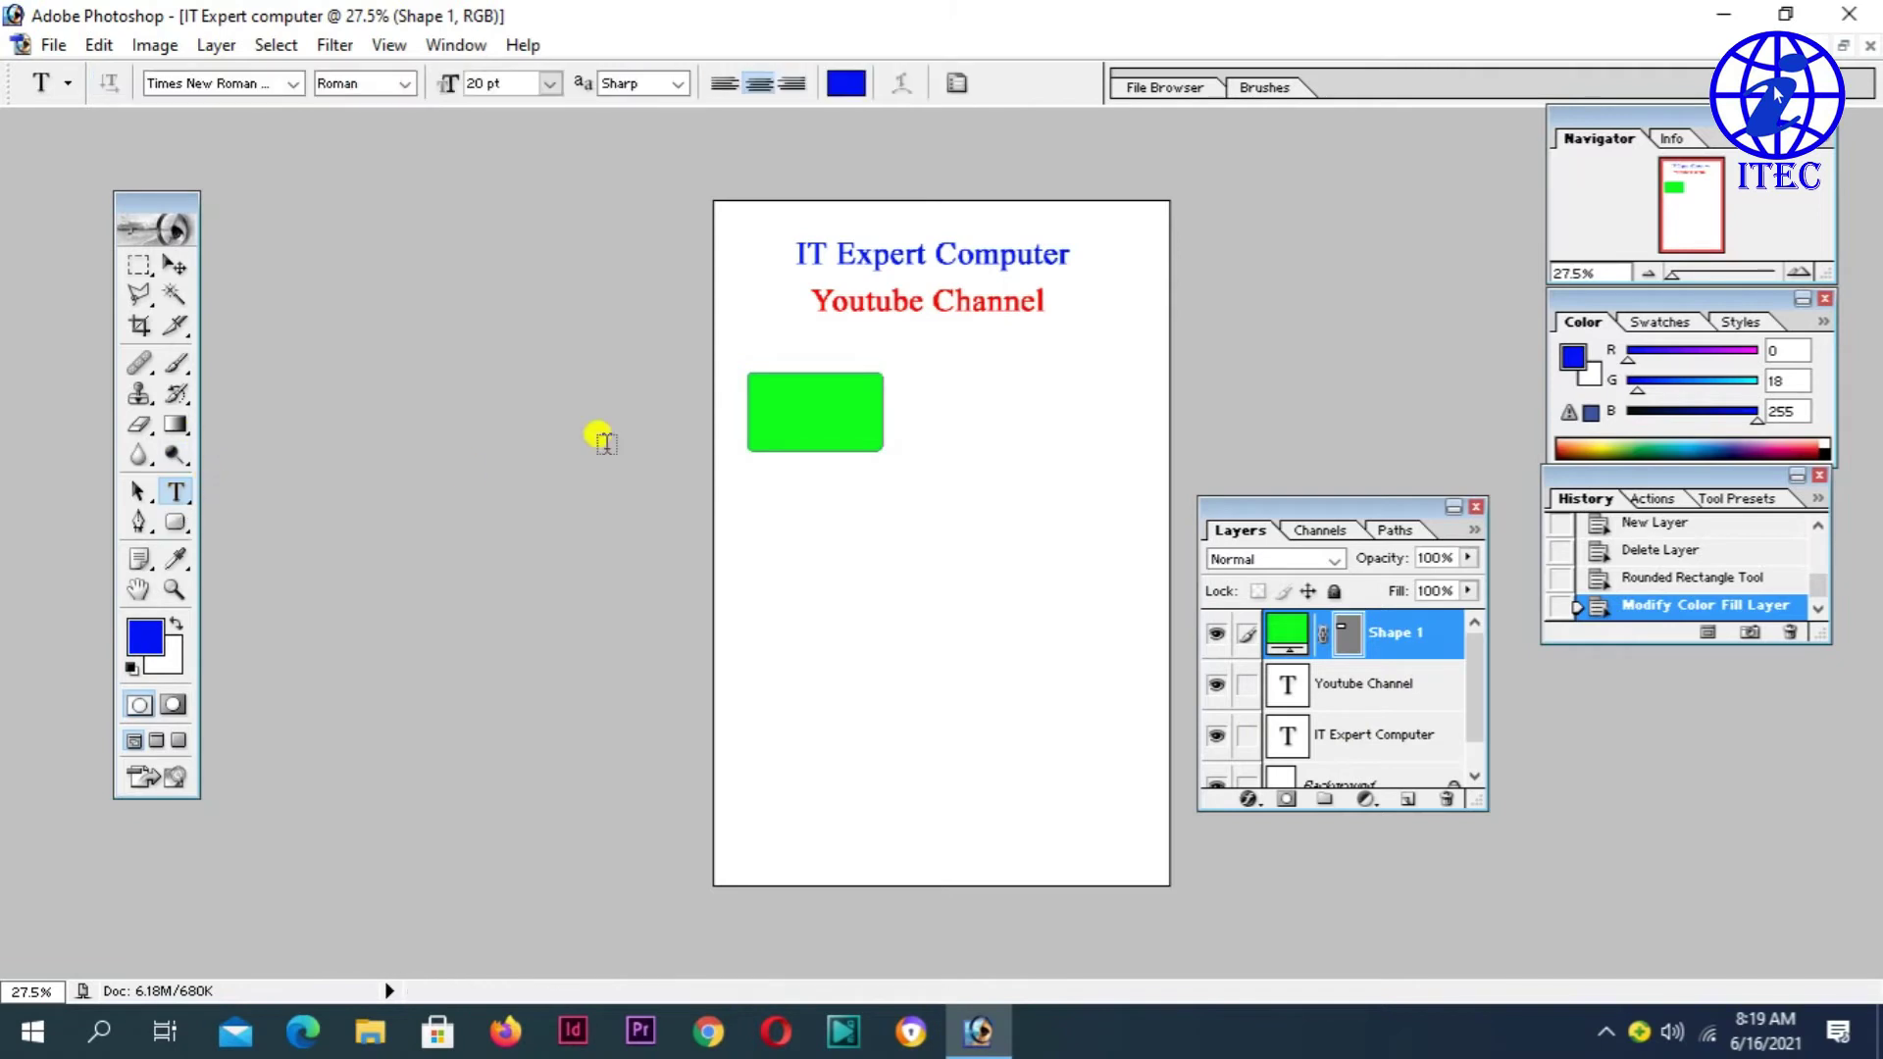
- Add the blue test word 'fdsg' on the rectangle and commit it
left_click(770, 407)
type("fdsg")
left_click_drag(811, 505, 840, 517)
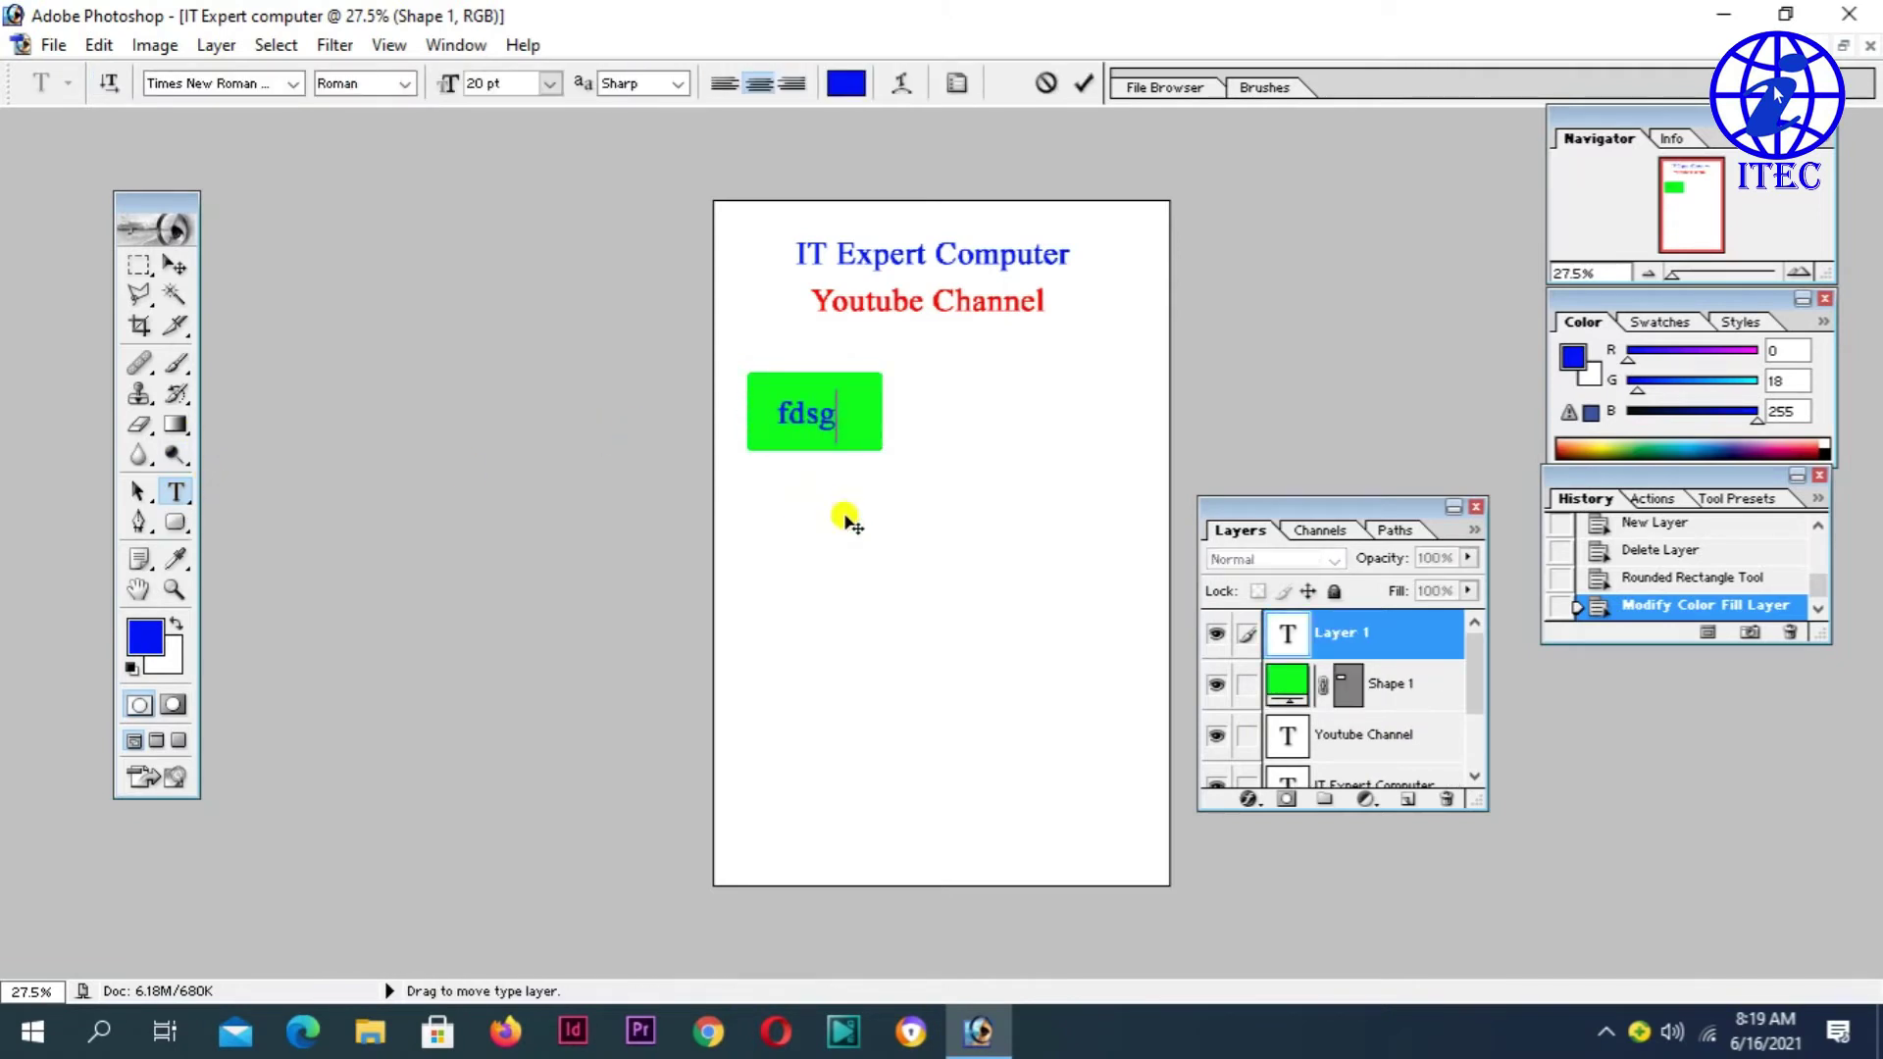
left_click(1370, 694)
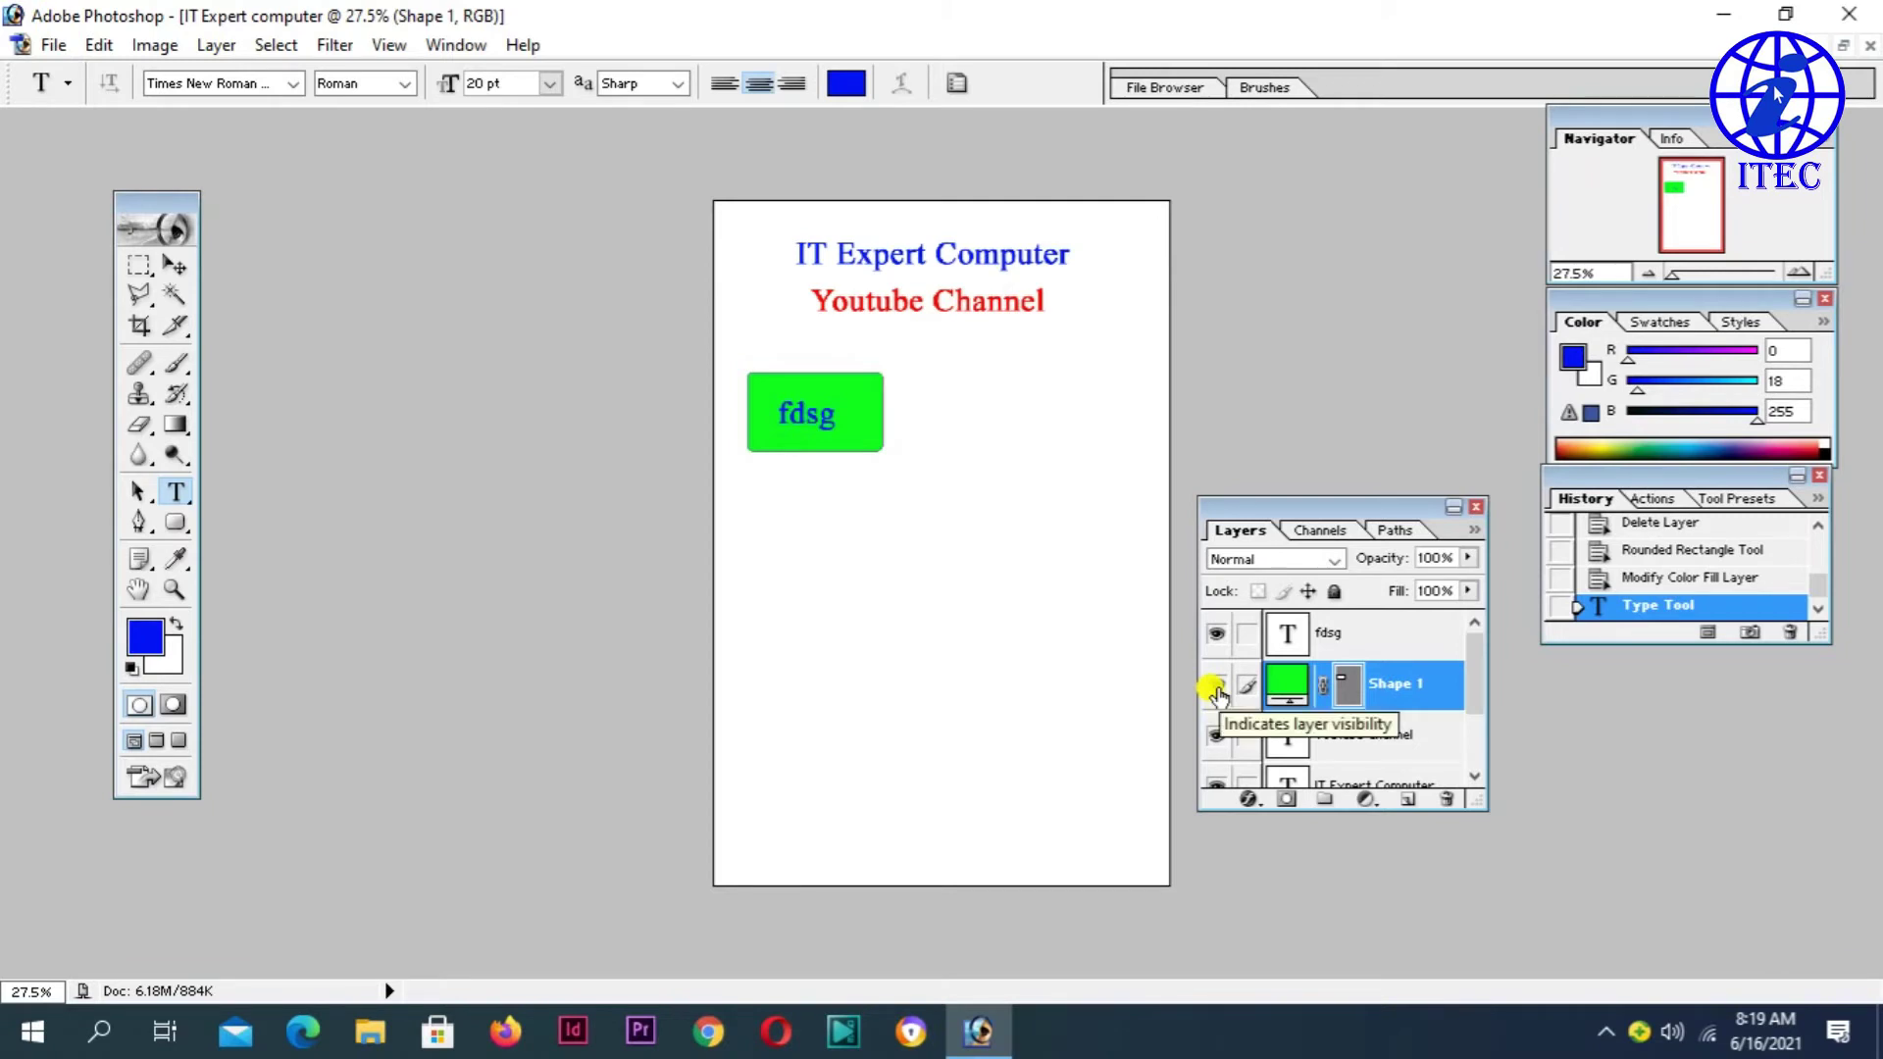
- Toggle the green Shape 1 layer's visibility a few times, then delete that layer
left_click(1216, 686)
left_click(1215, 686)
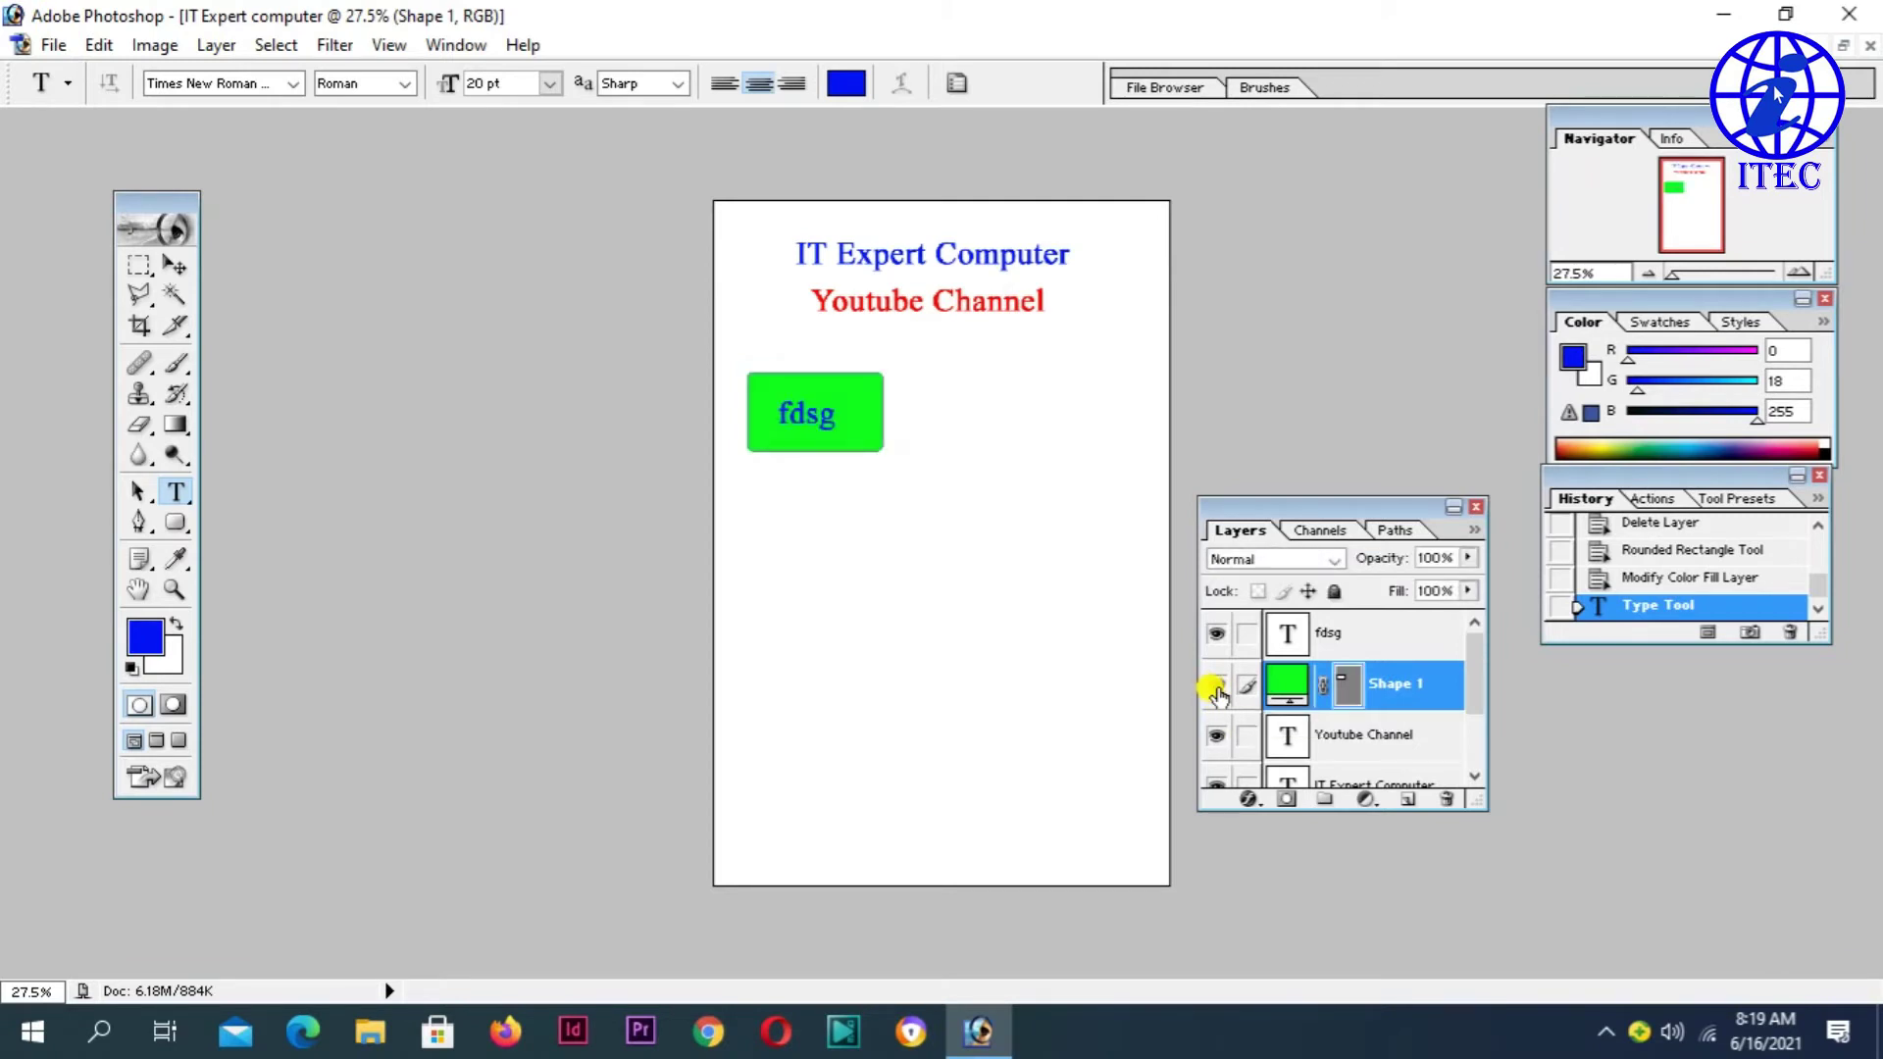
left_click(1216, 686)
left_click(1216, 689)
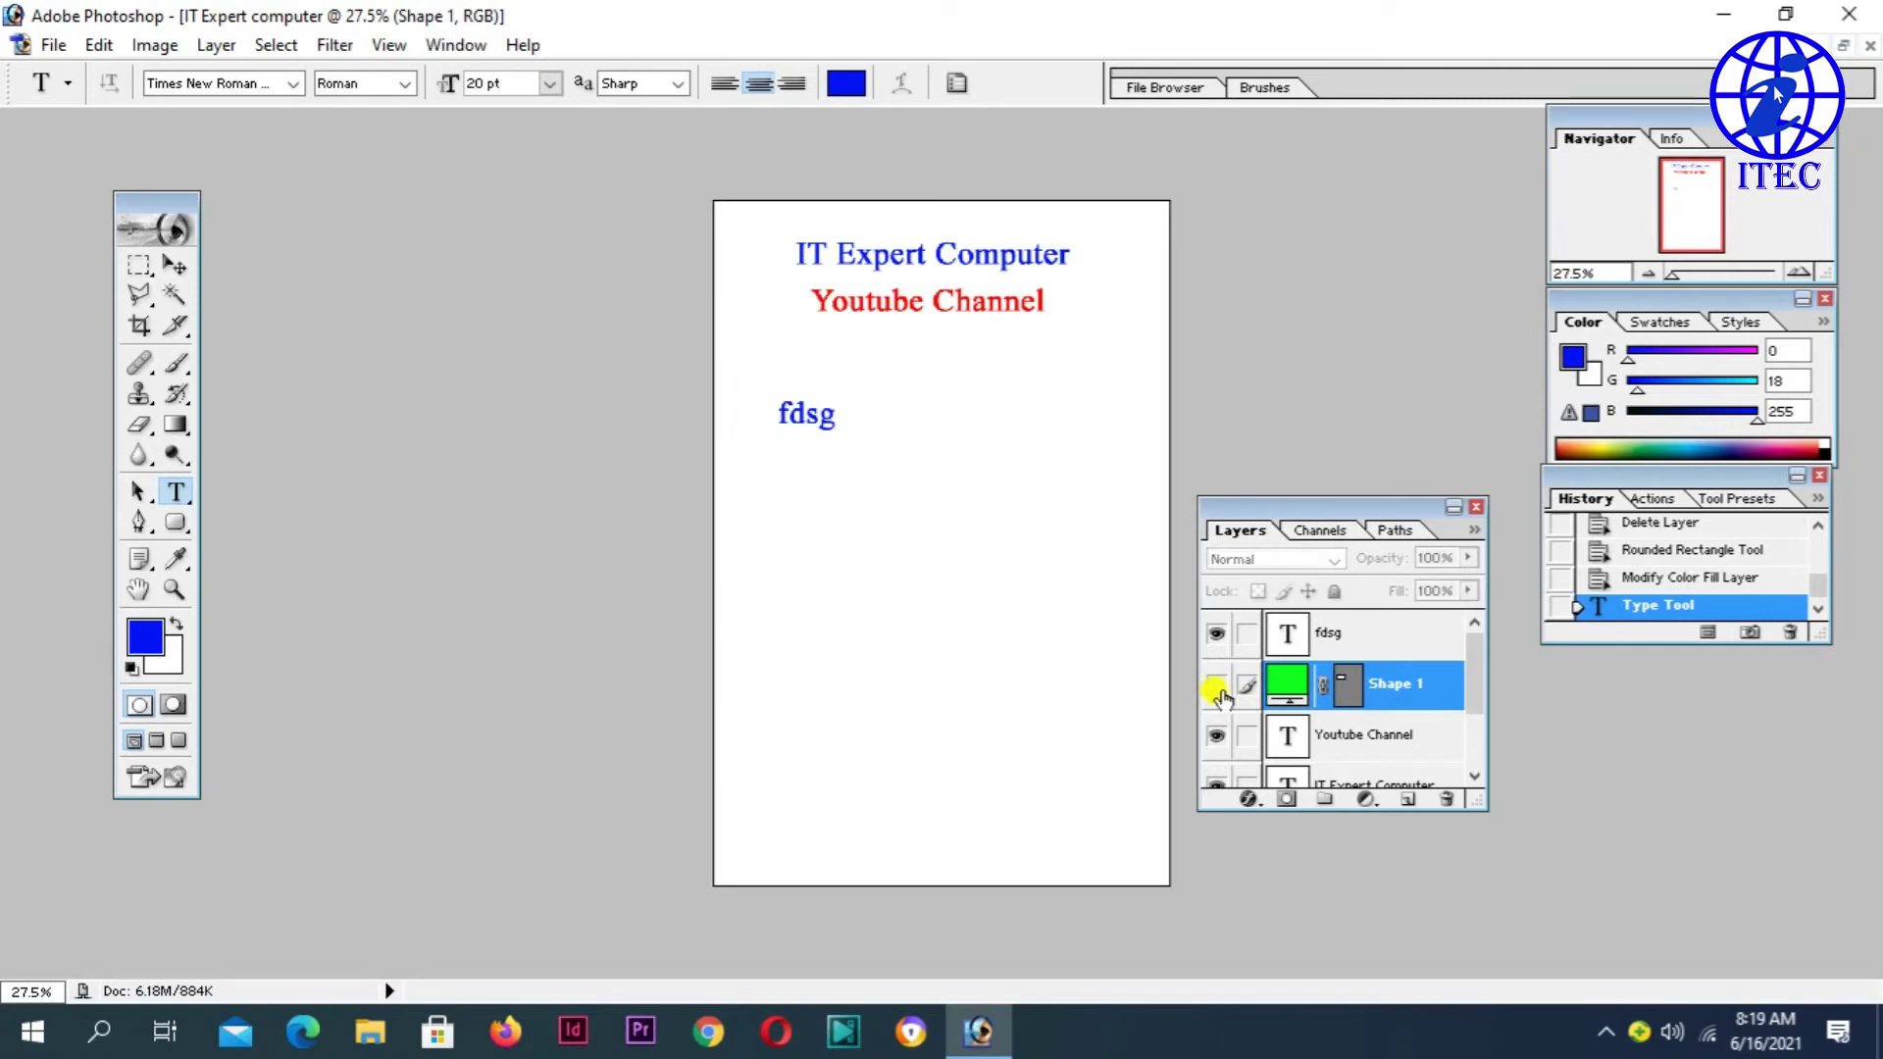
left_click(1448, 807)
left_click(889, 404)
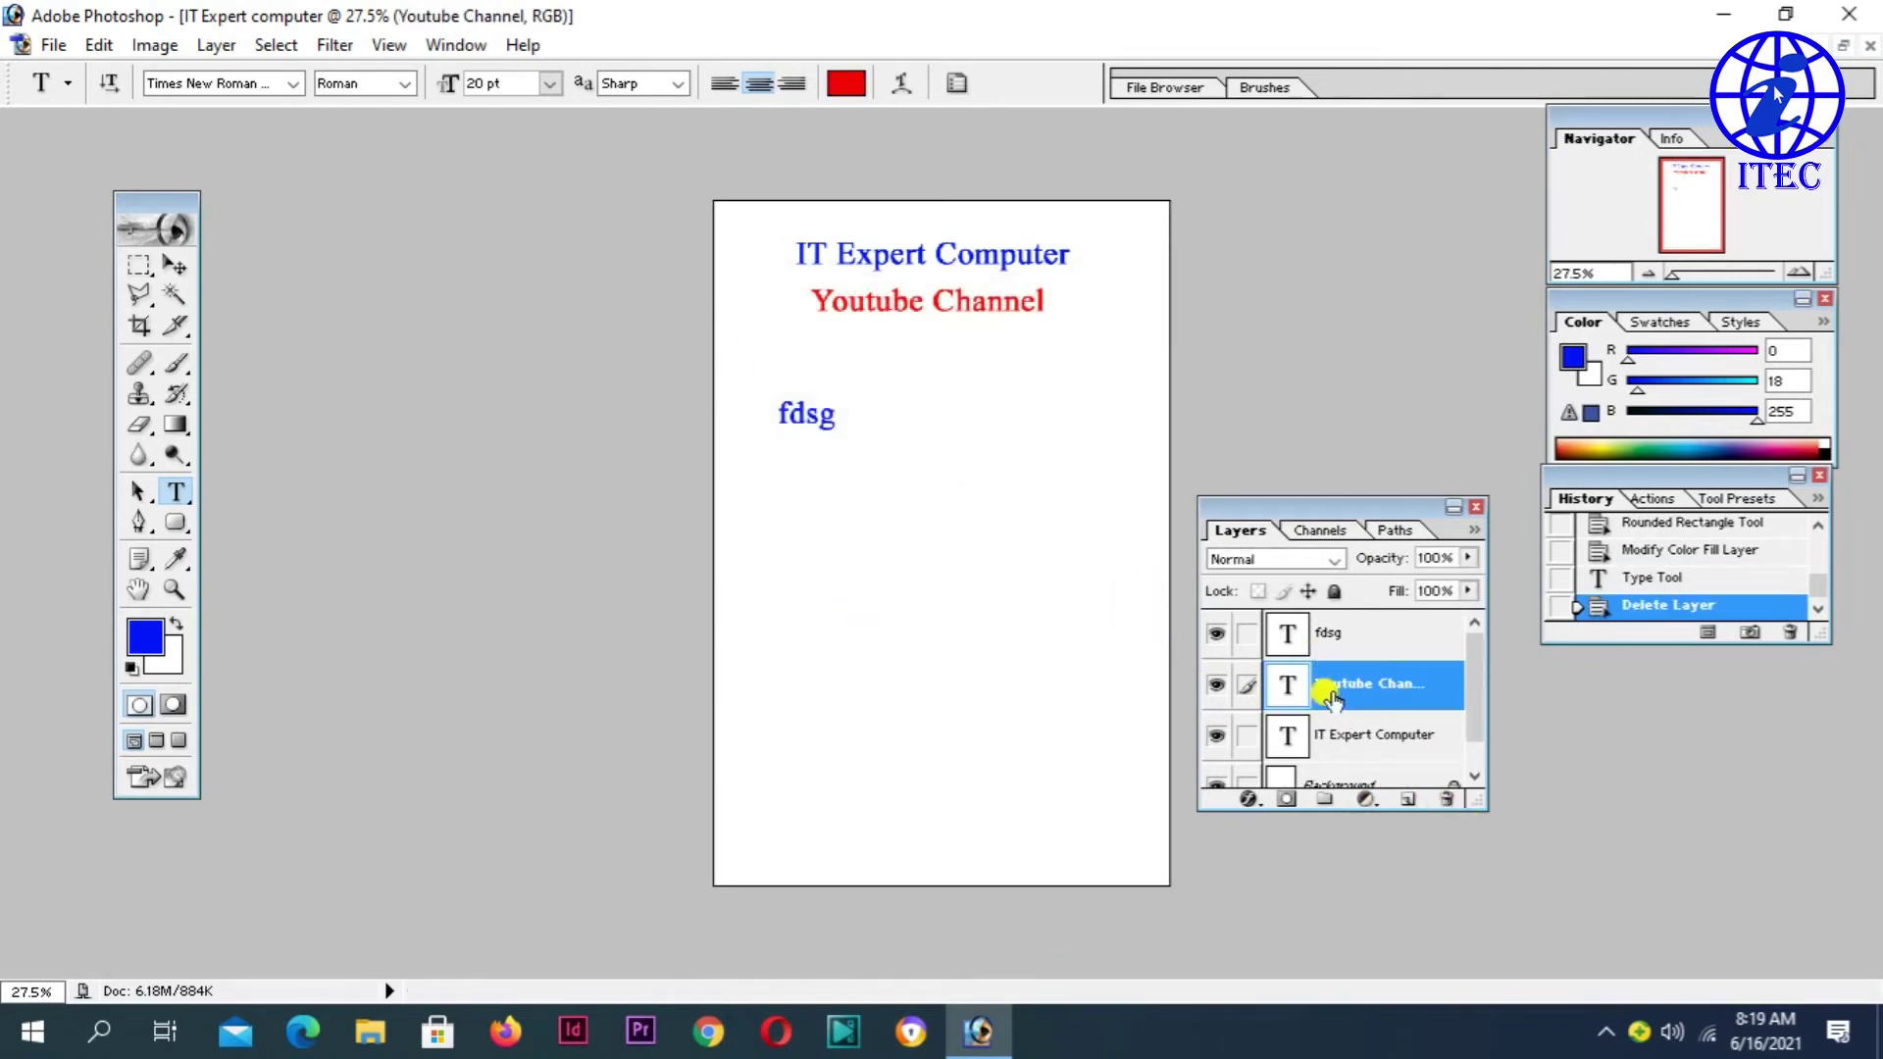
- Make the fdsg layer active and dock the Layers palette below the History palette
left_click(1364, 630)
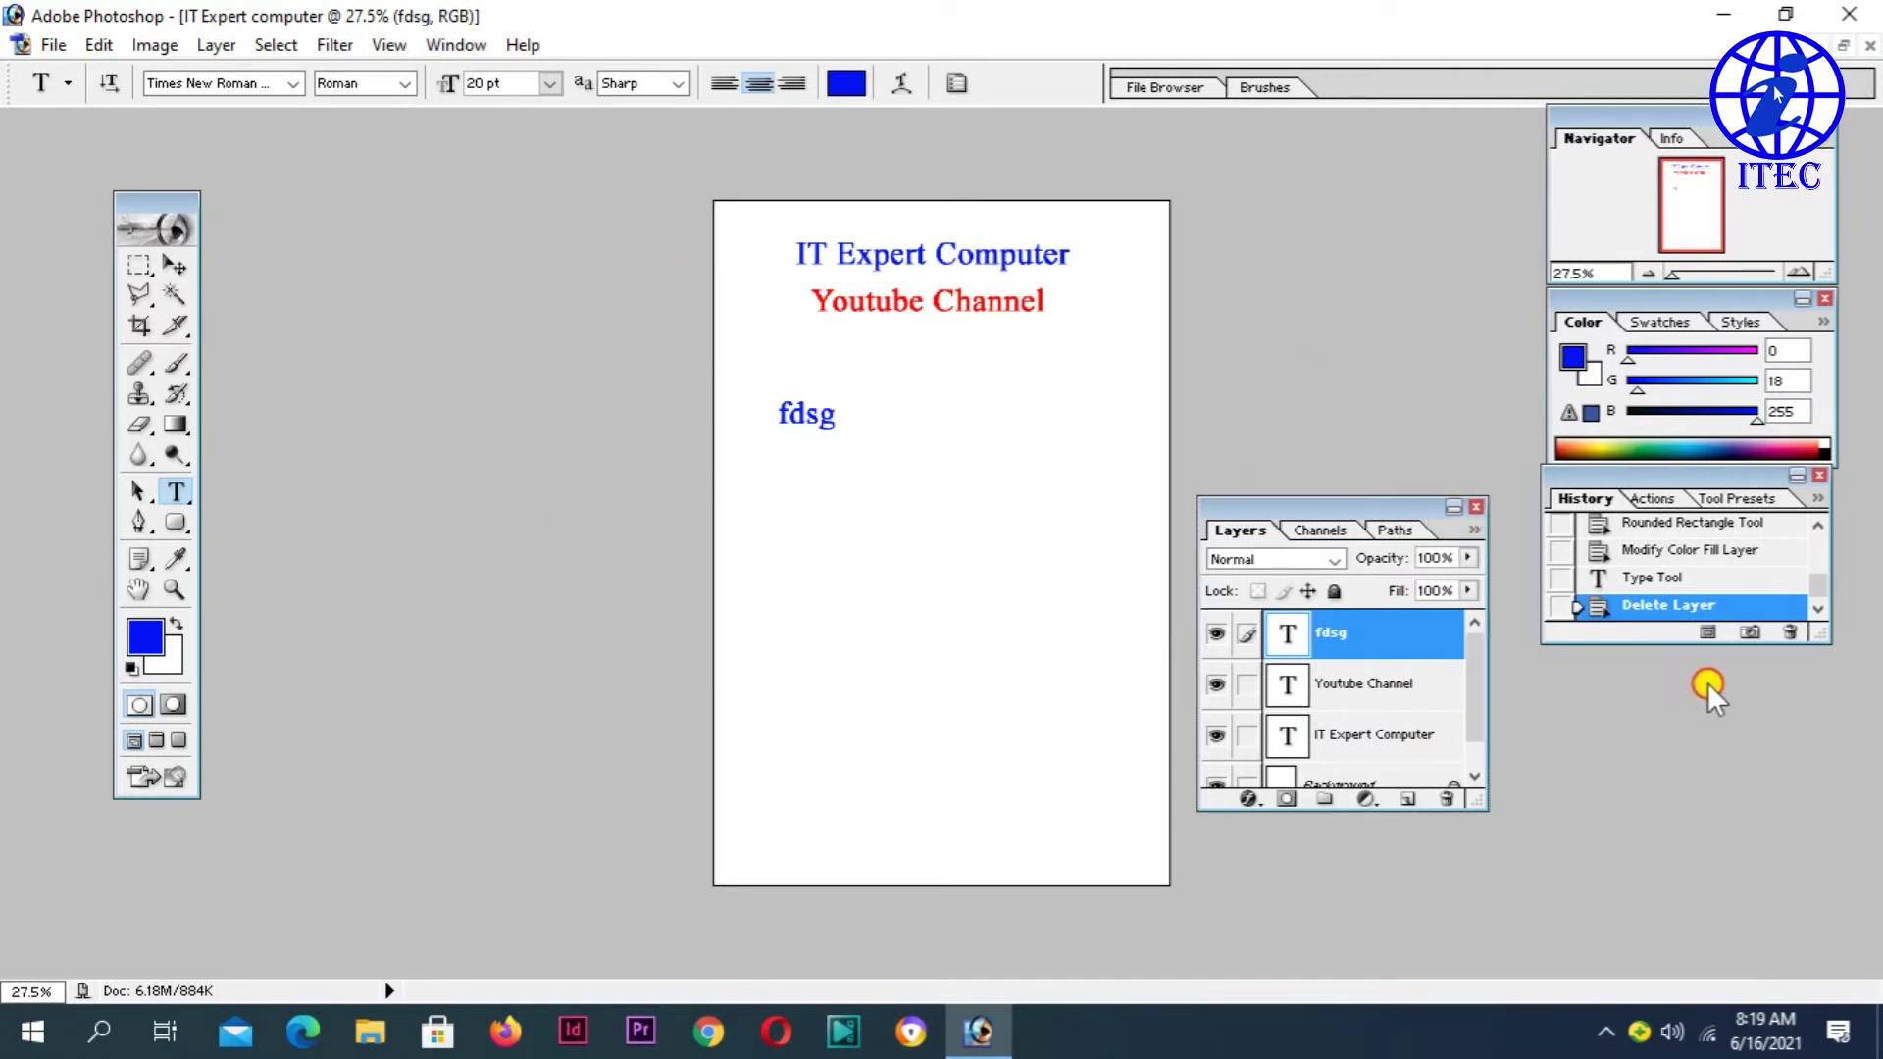
mouse_move(1410, 501)
left_mouse_down()
mouse_move(1709, 683)
mouse_move(1627, 658)
left_mouse_up()
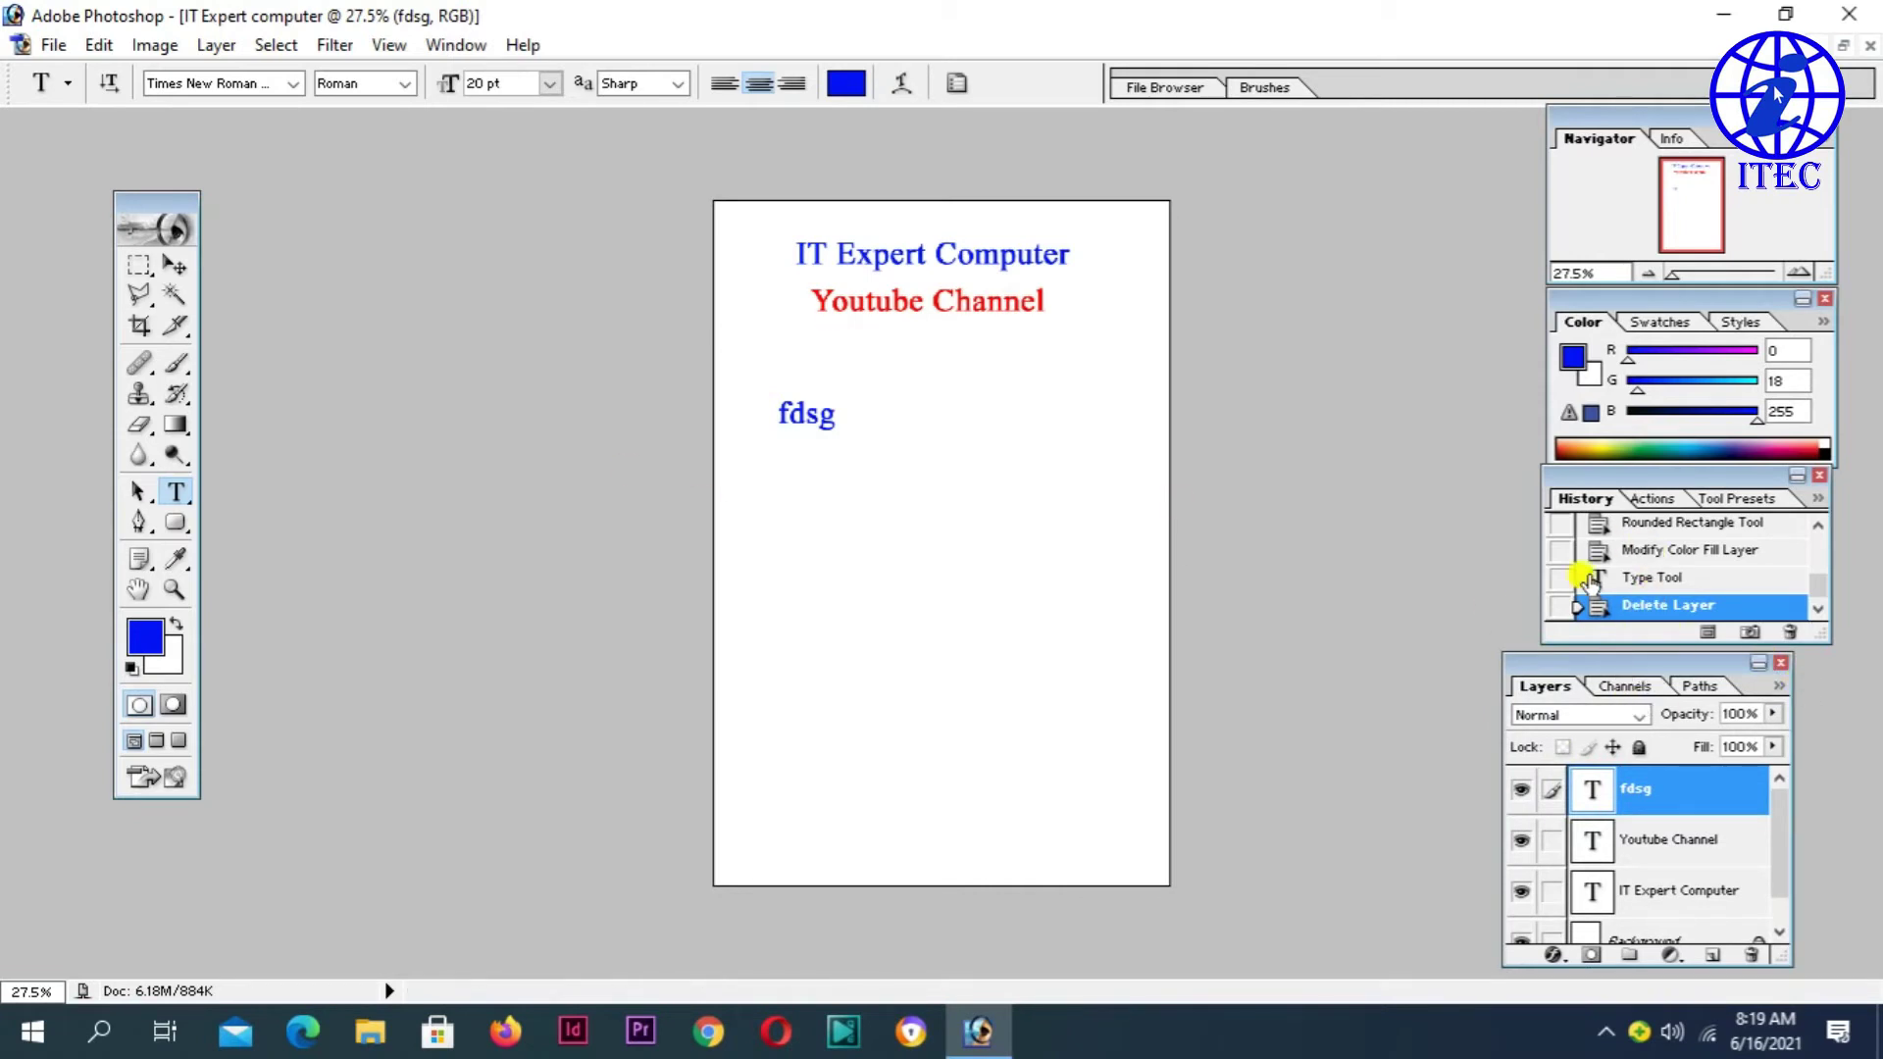
left_click_drag(1658, 477, 1617, 484)
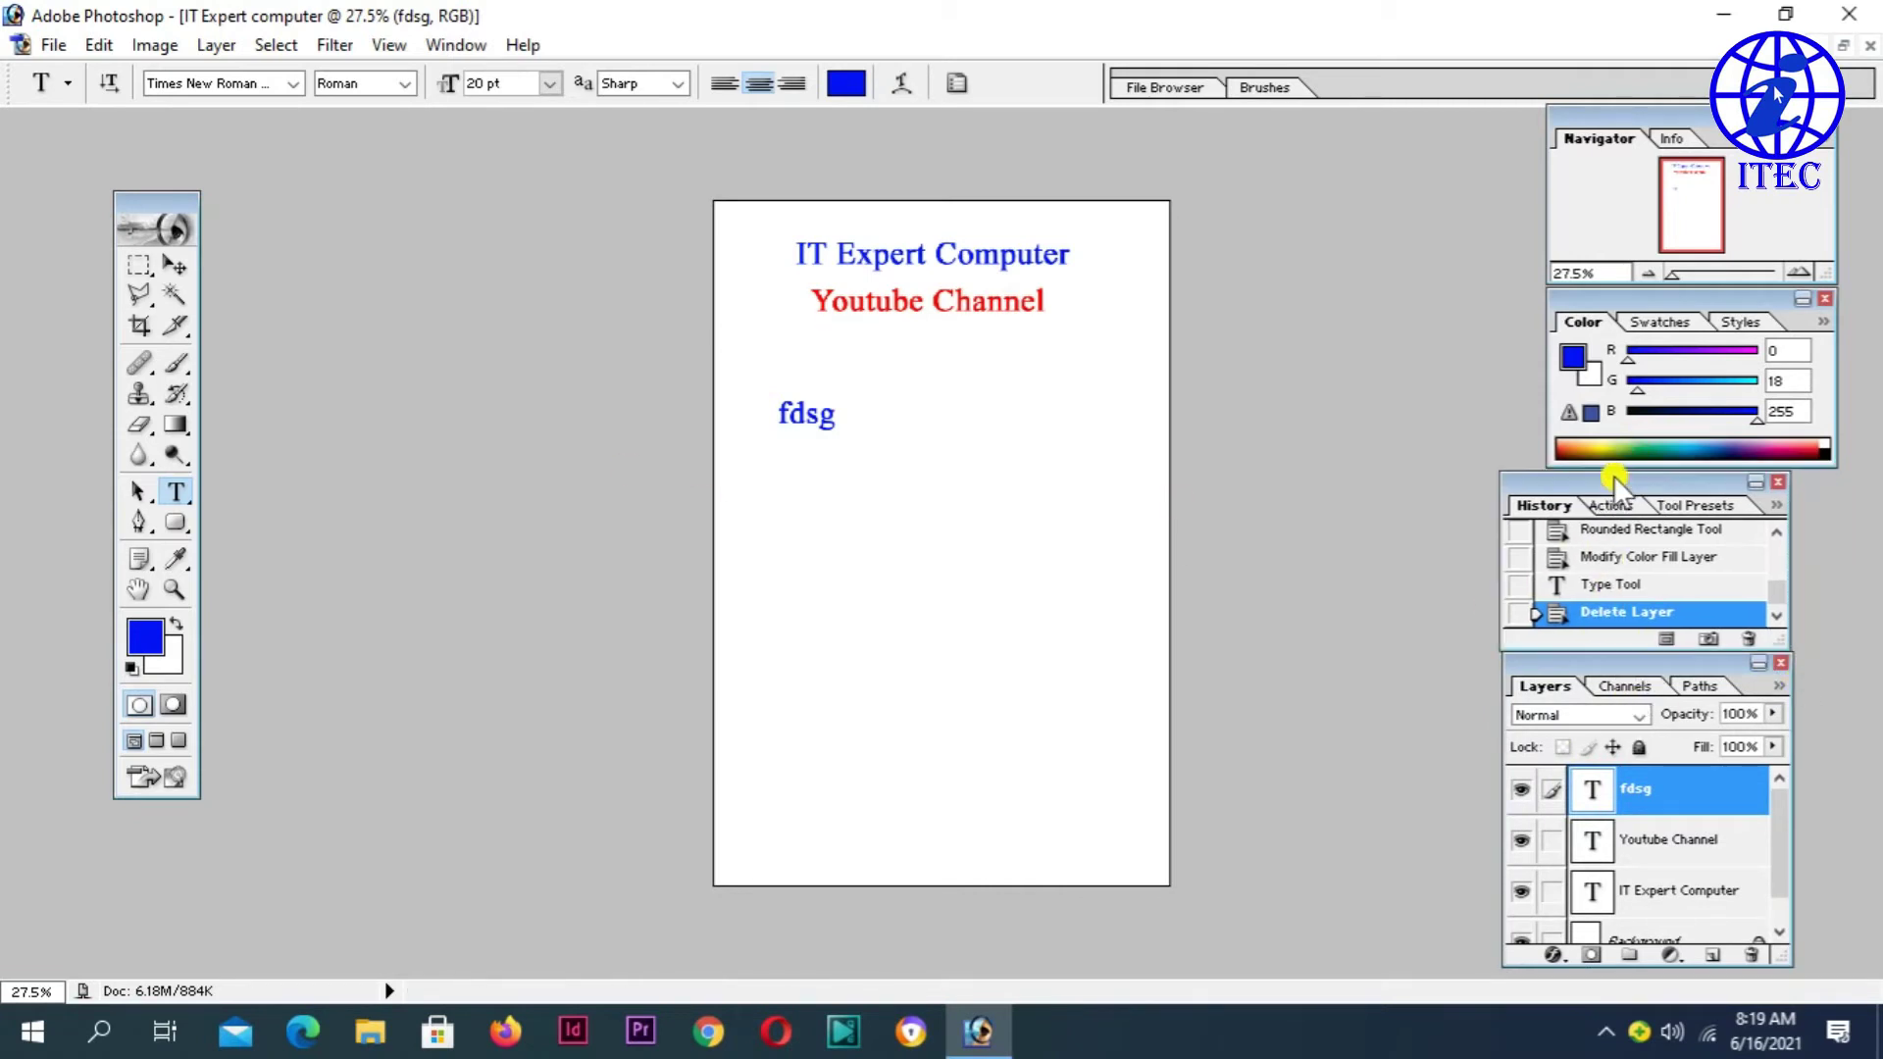
- Step back through the History states to the blank new document
scroll(1616, 607, "up", 1)
scroll(1618, 609, "down", 1)
left_click(1618, 580)
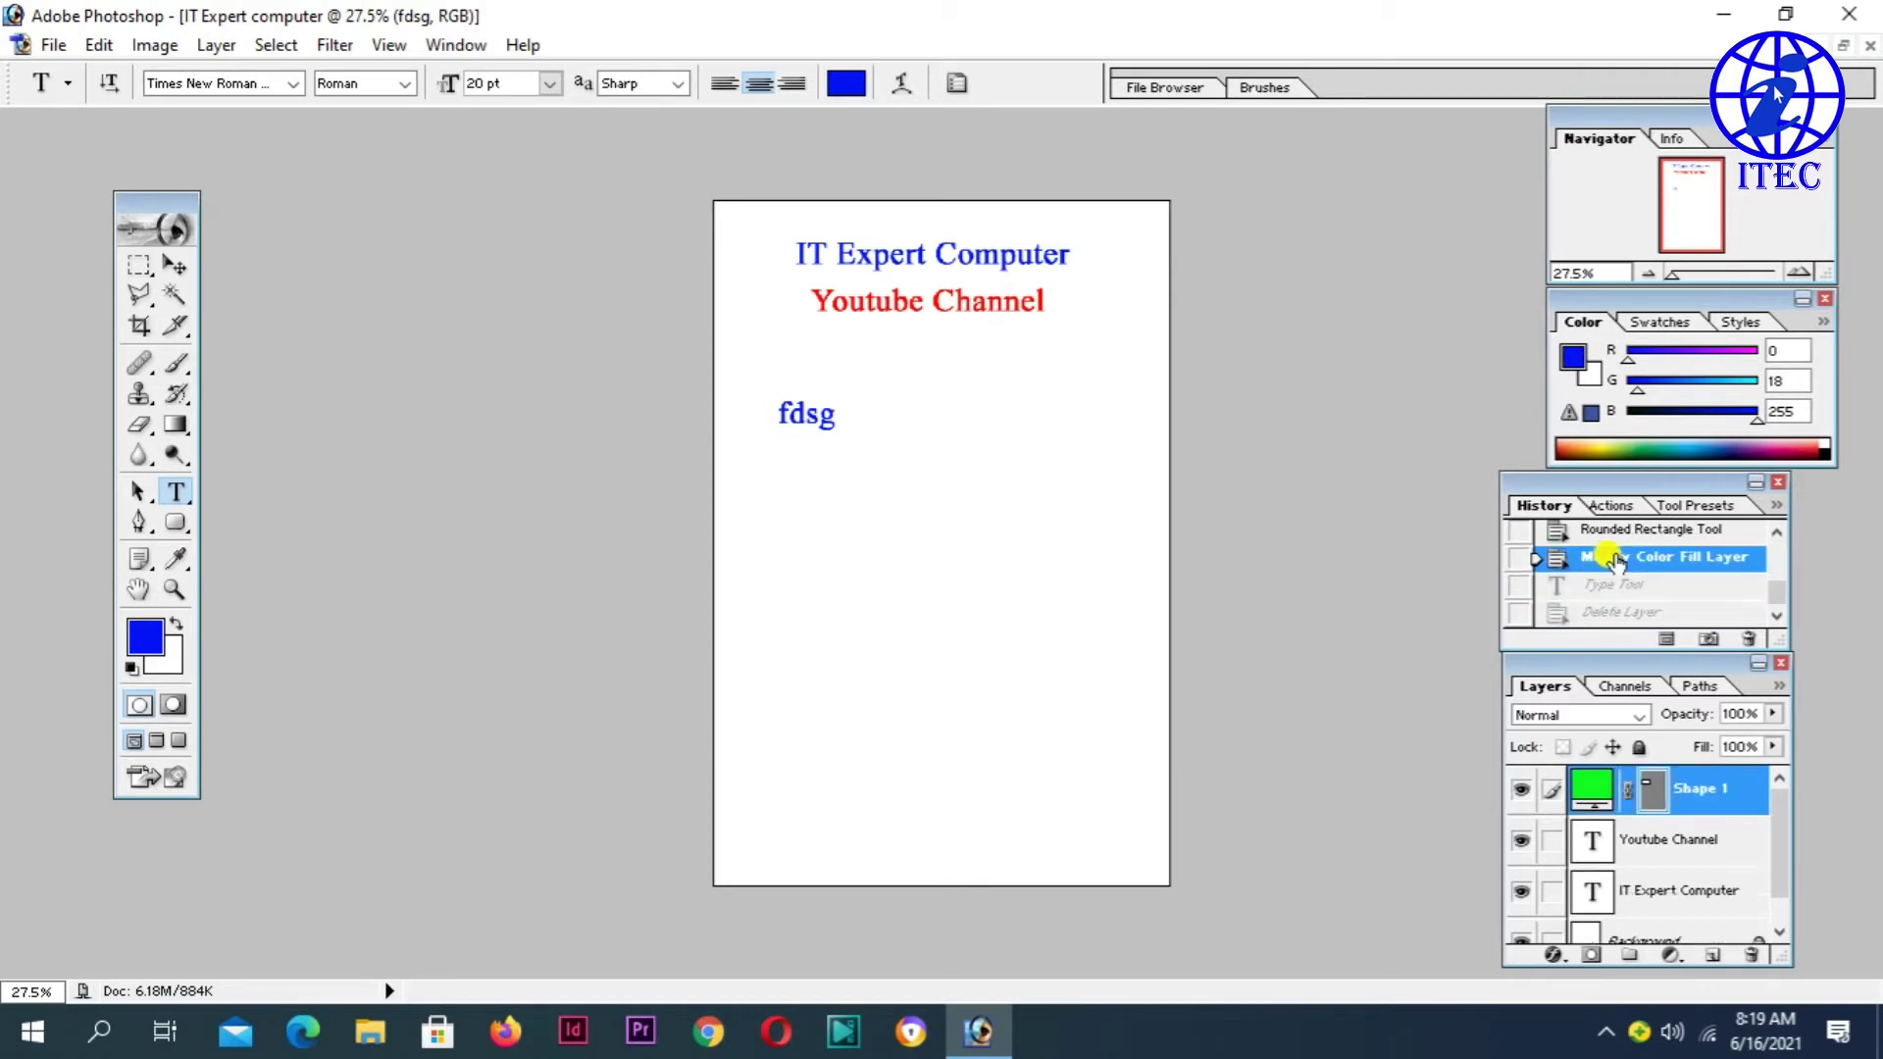
scroll(1616, 569, "up", 1)
left_click(1617, 555)
scroll(1617, 569, "up", 1)
left_click(1616, 573)
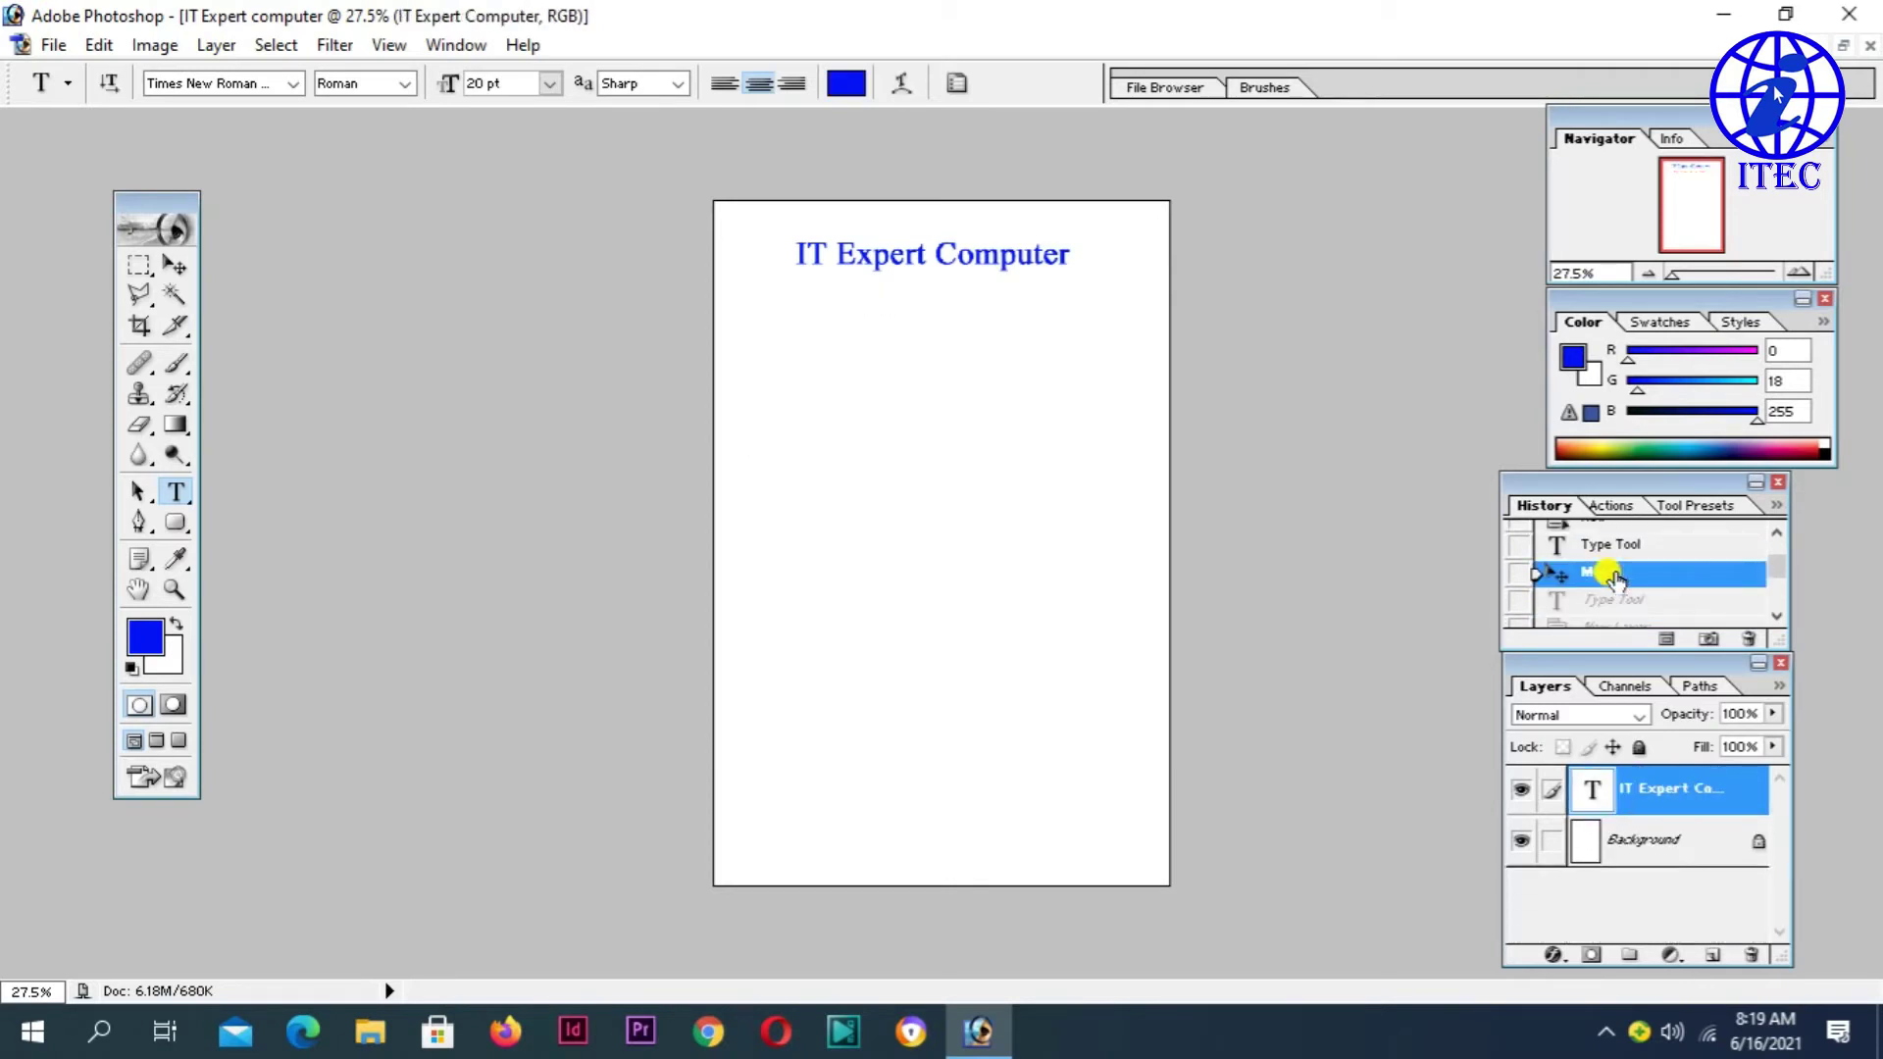
scroll(1617, 577, "up", 1)
left_click(1614, 572)
- Return to the latest history state and shift the Color palette slightly left
scroll(1616, 601, "down", 2)
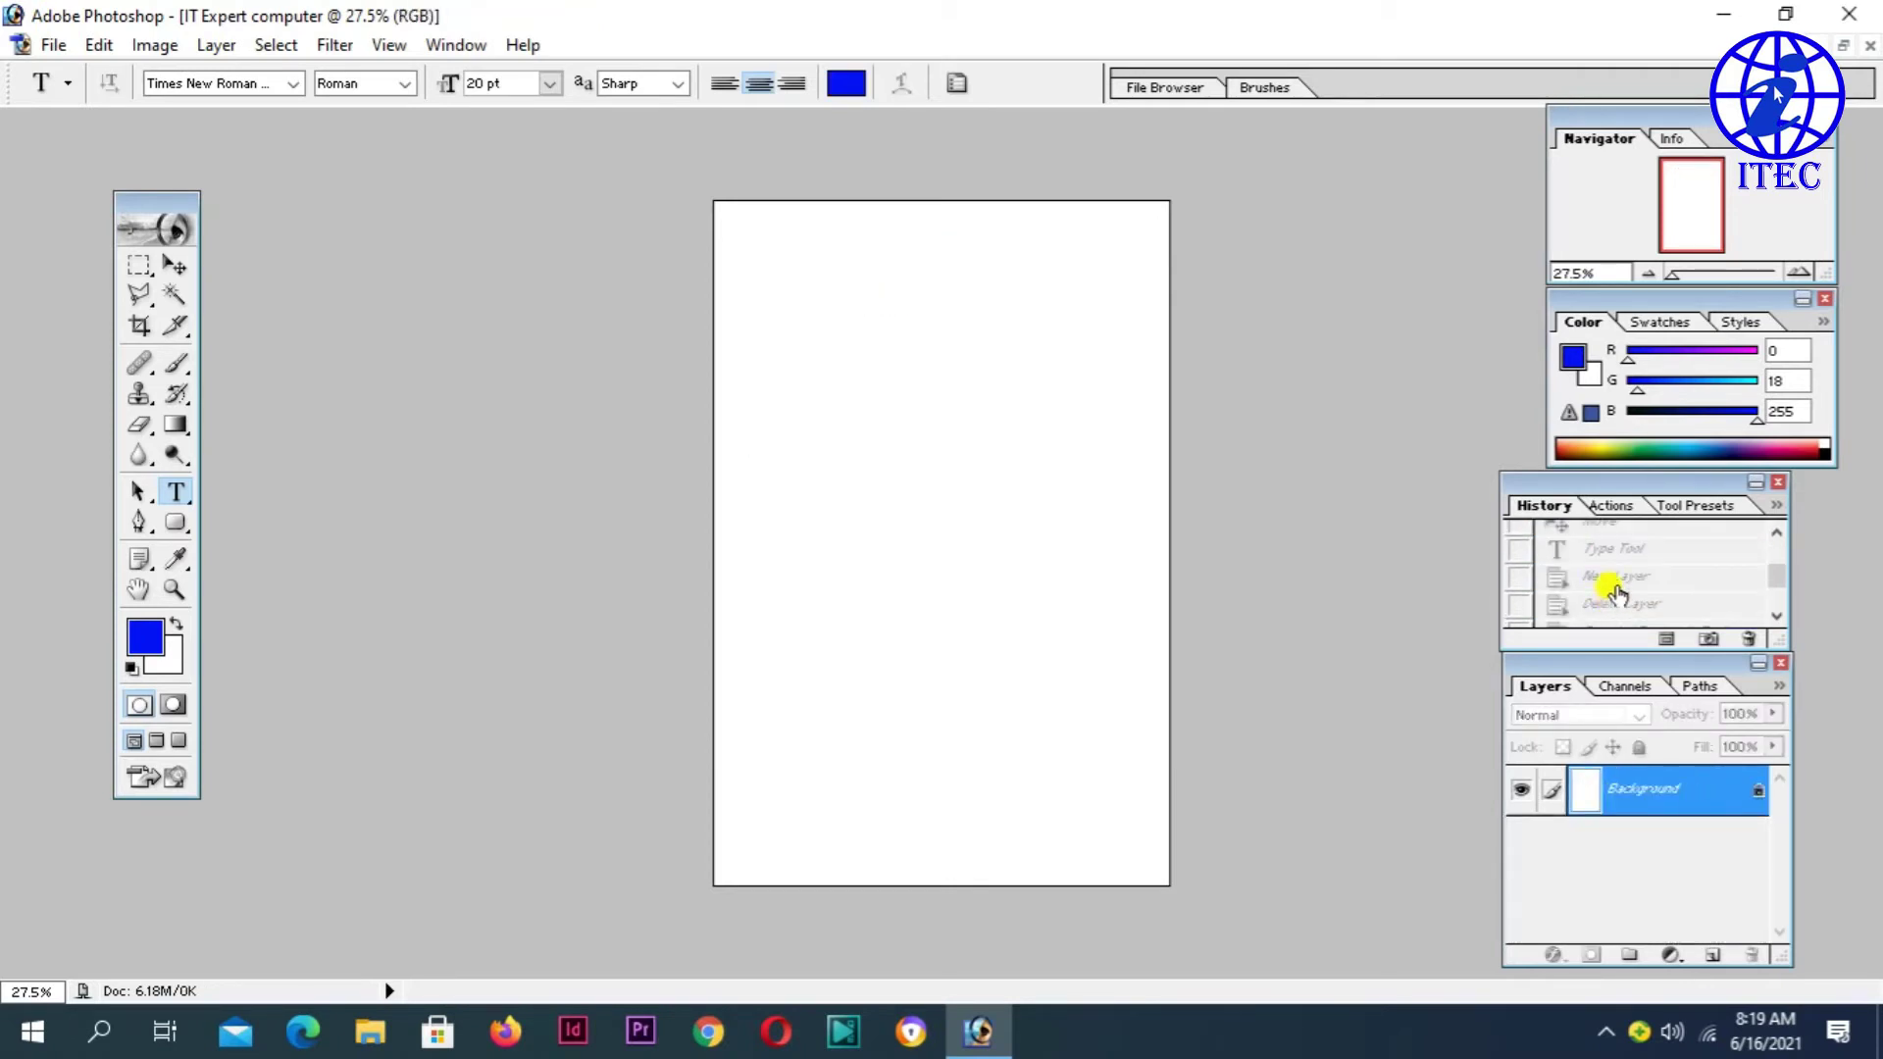
scroll(1618, 590, "down", 2)
left_click(1618, 609)
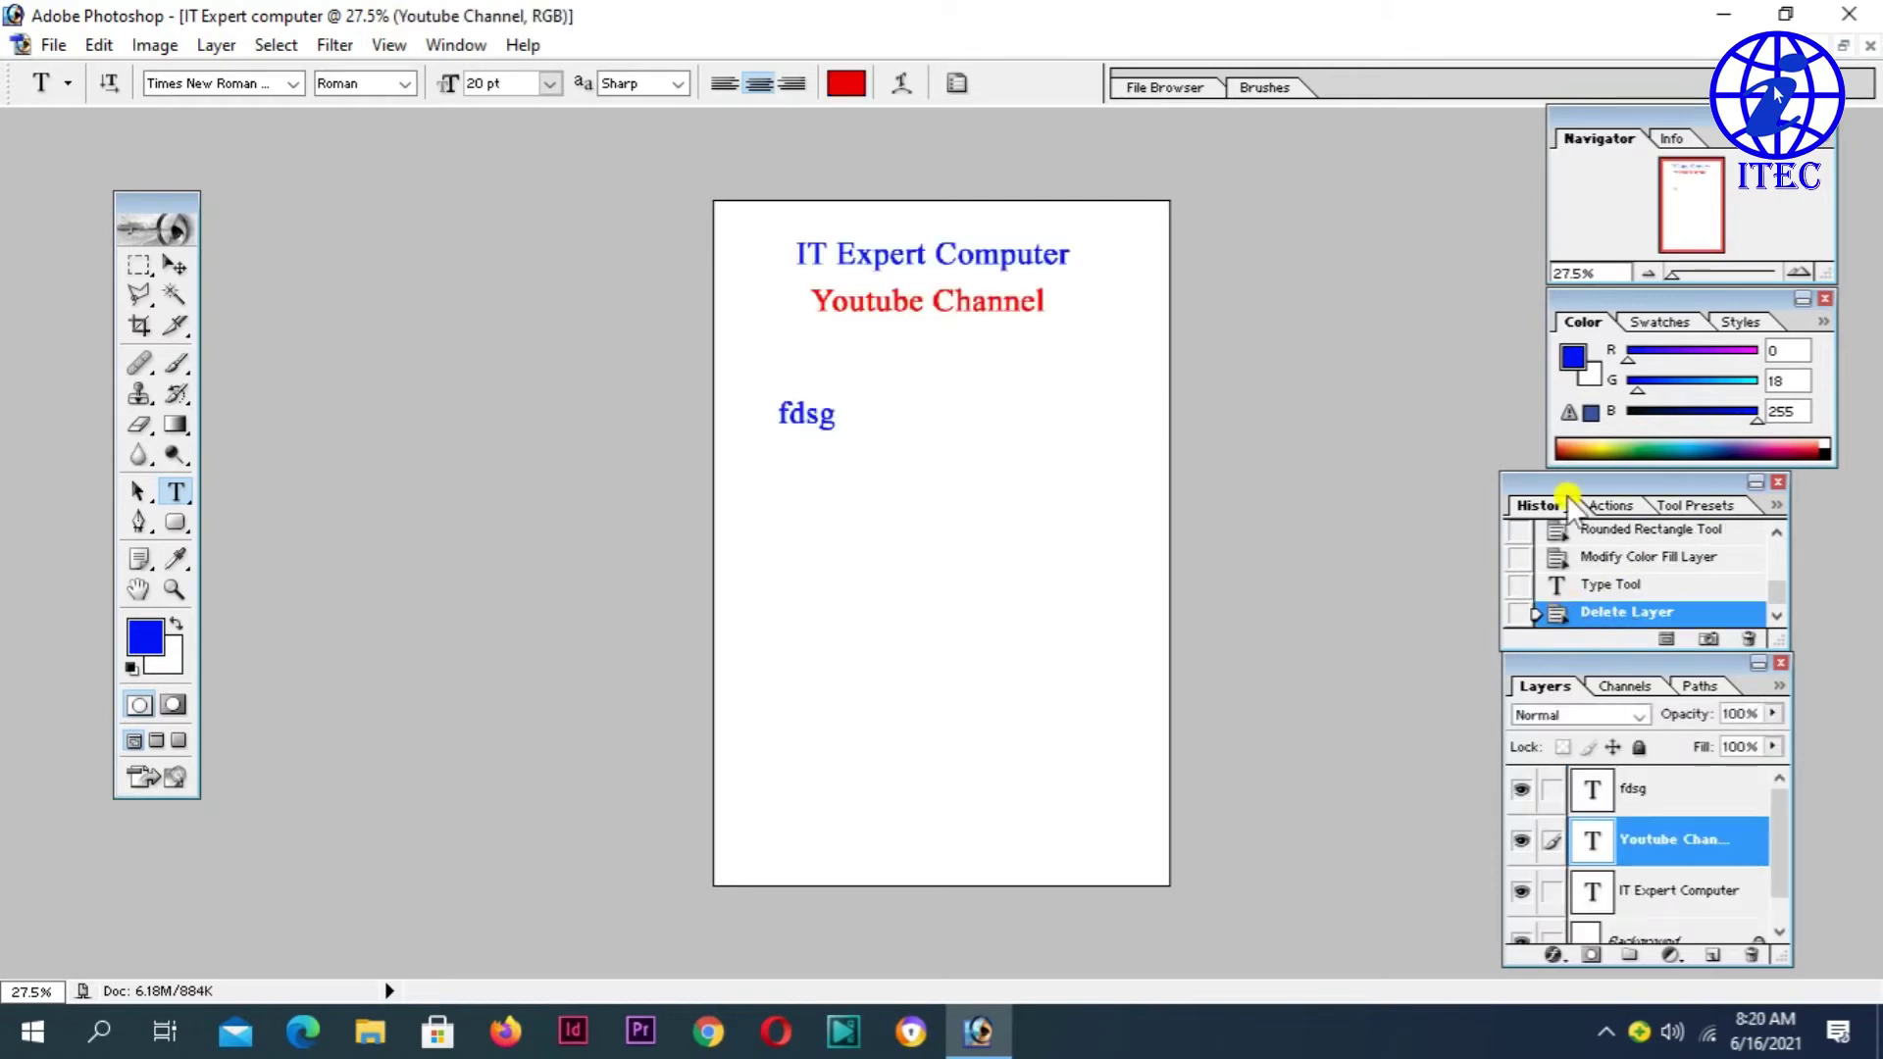
left_click_drag(1631, 302, 1603, 353)
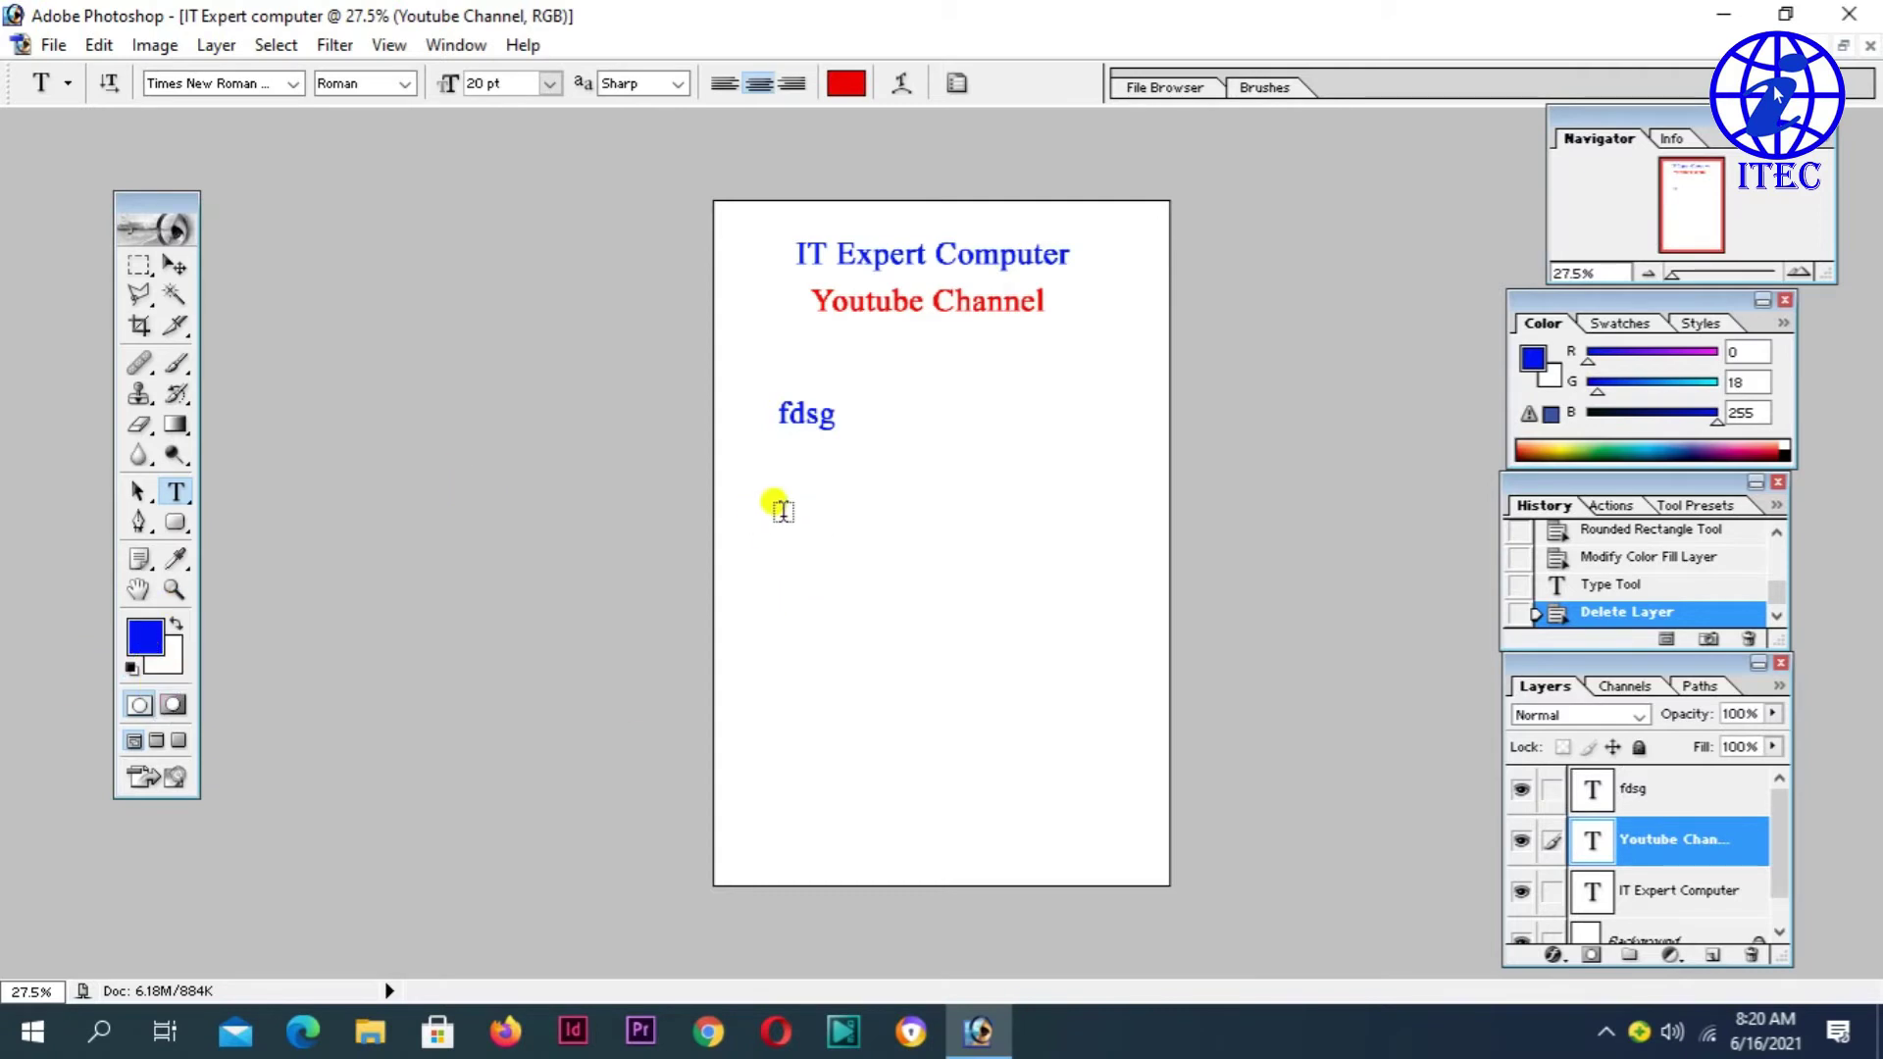
- Swap the foreground and background colours and back, then make the Background layer active
left_click(179, 632)
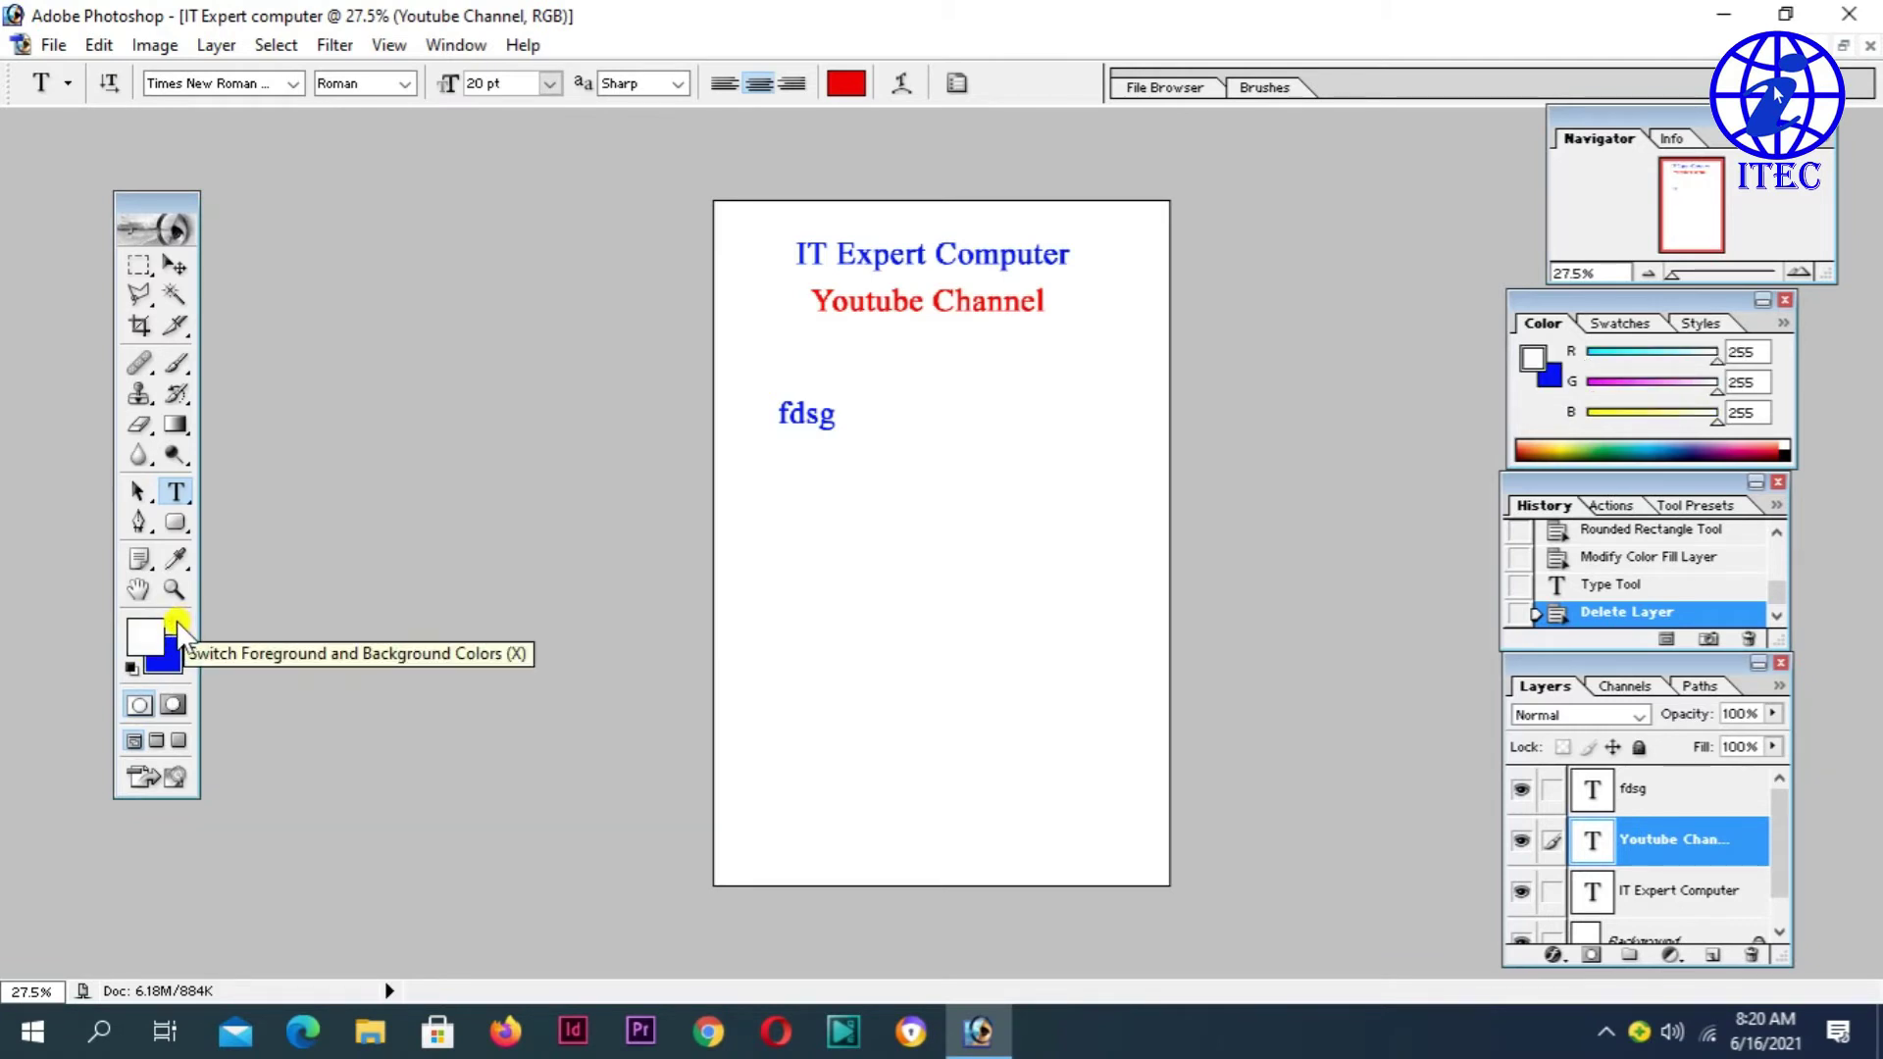
left_click(175, 629)
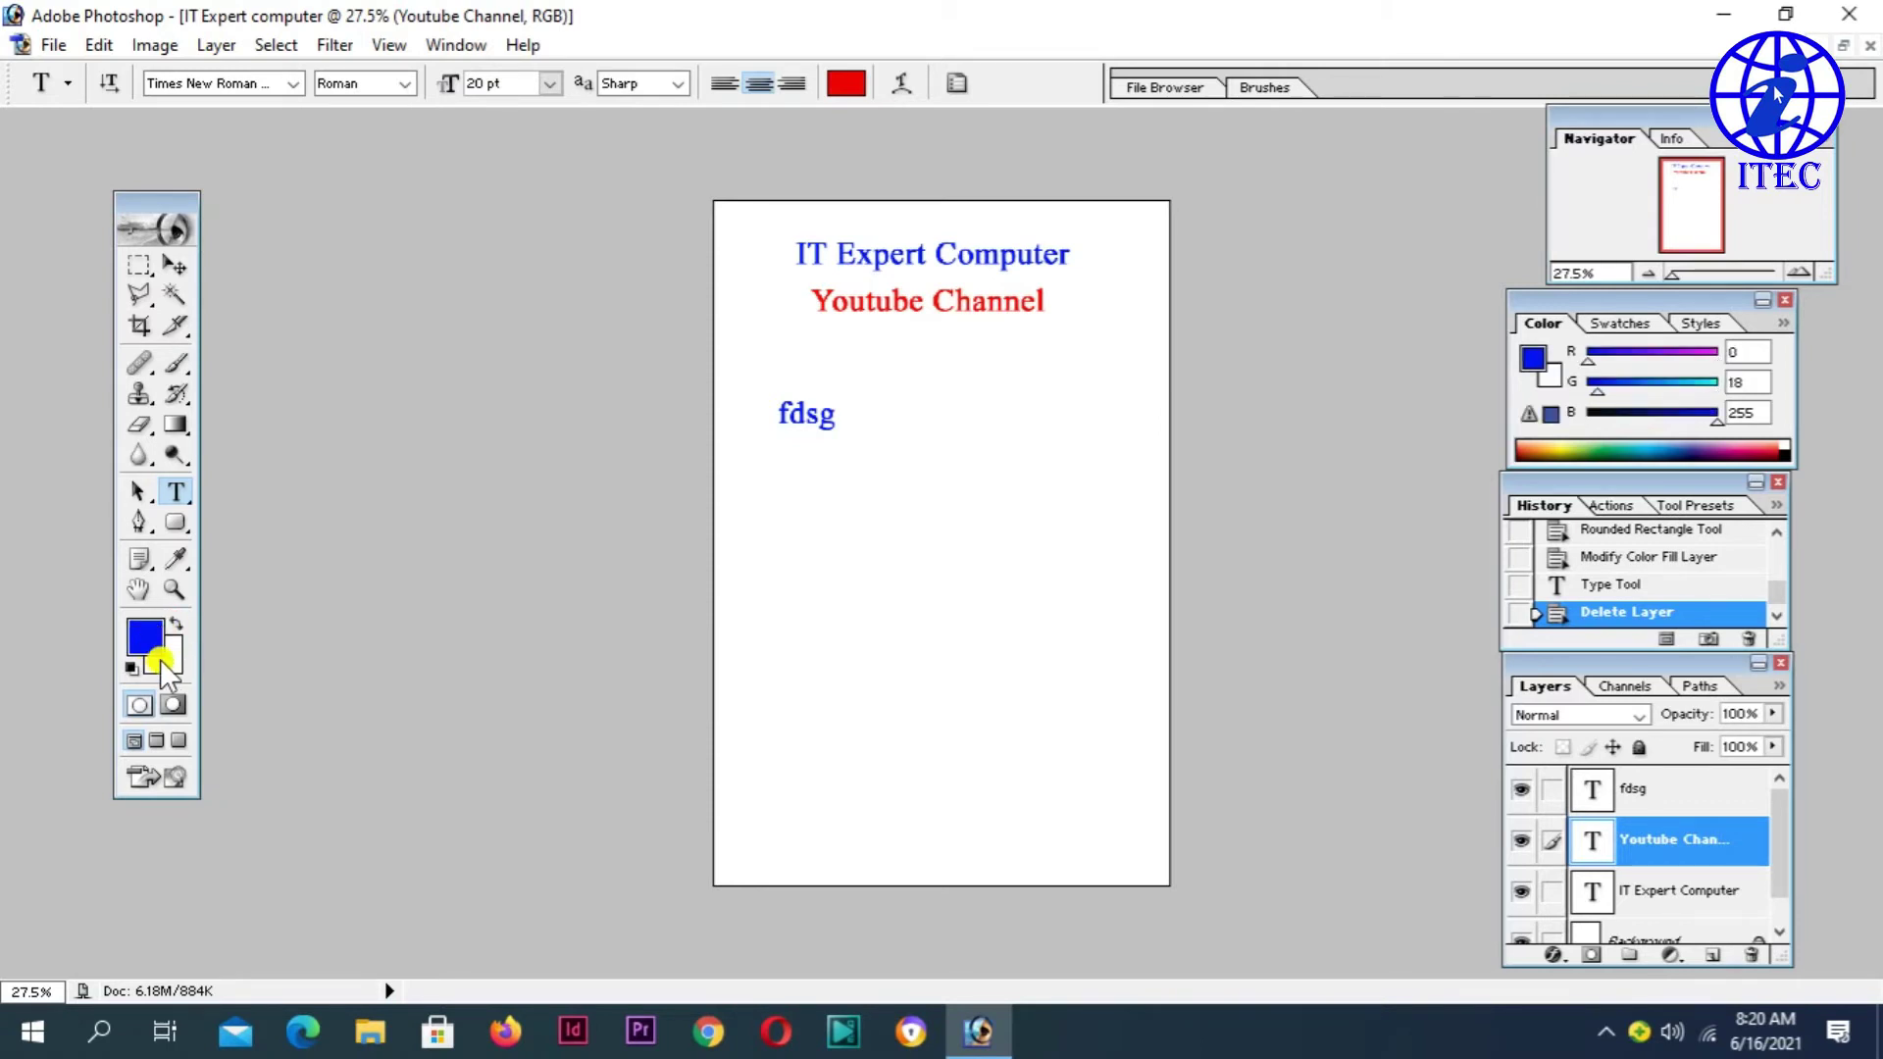
left_click_drag(1781, 865, 1781, 885)
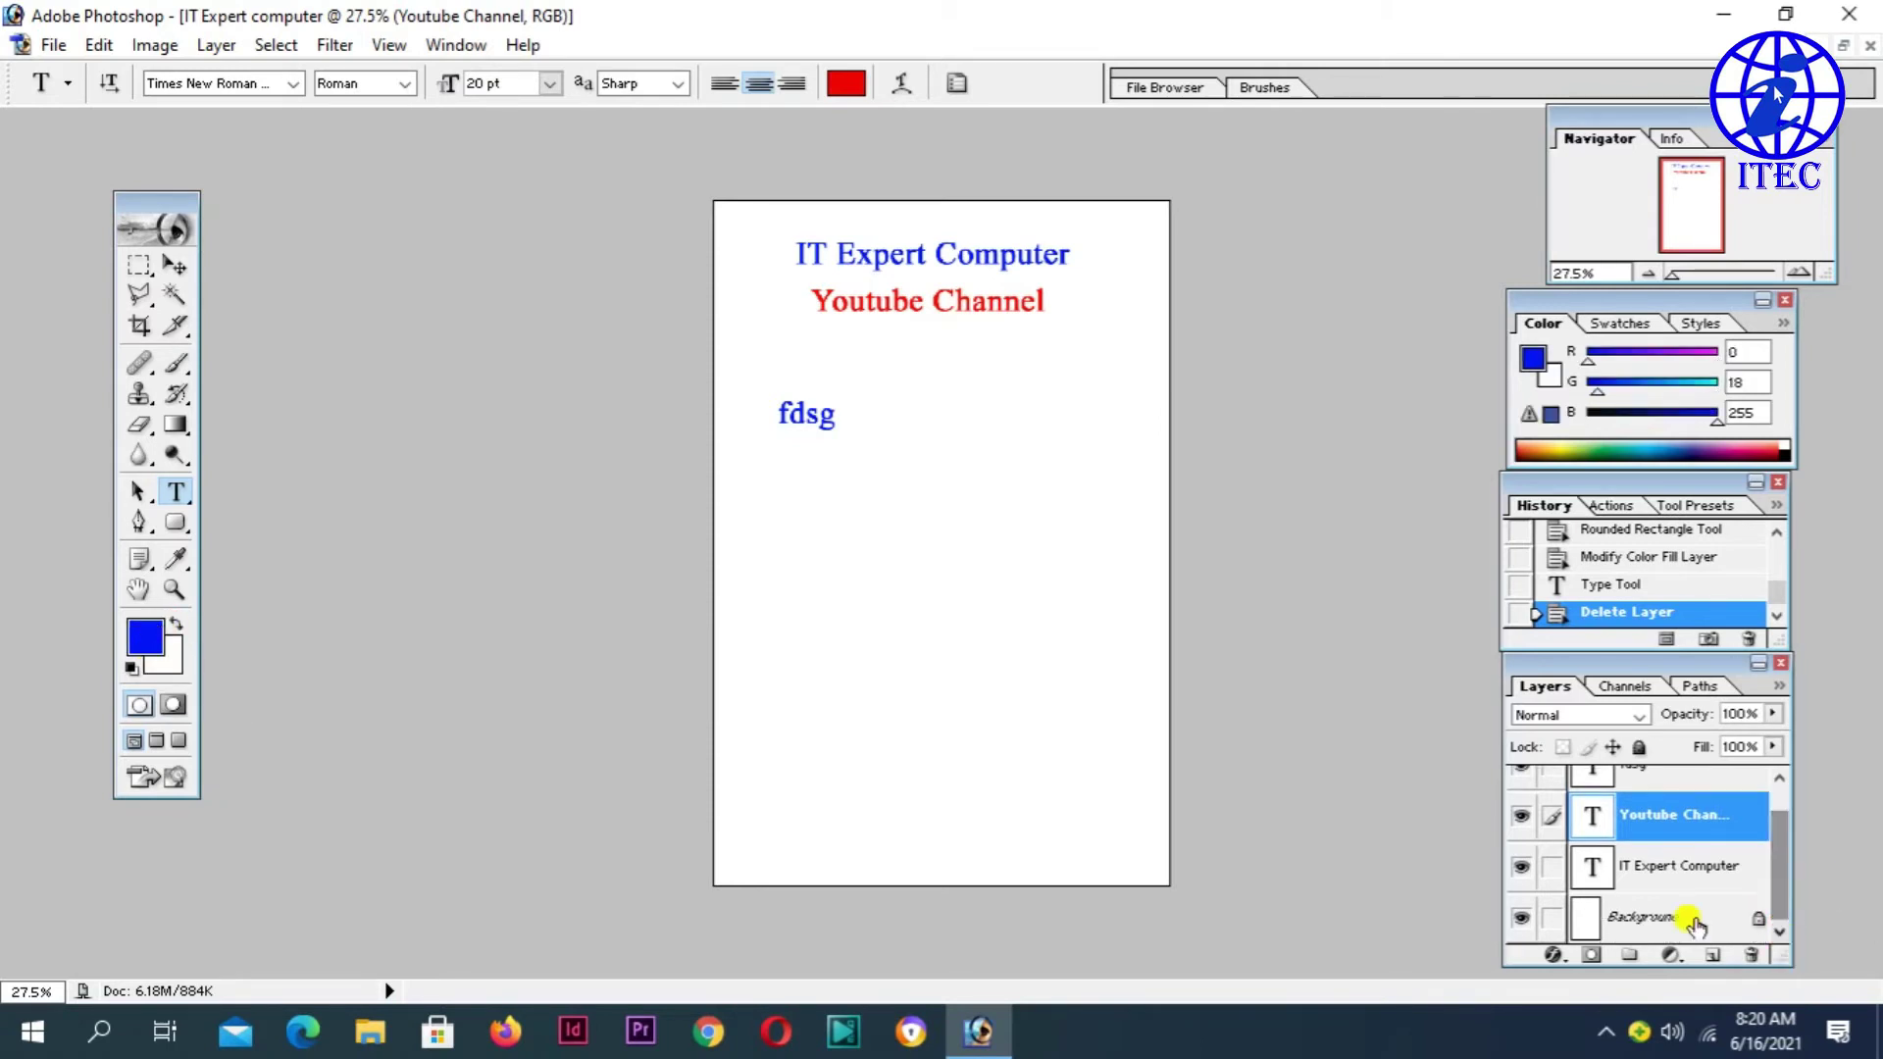
left_click(1608, 914)
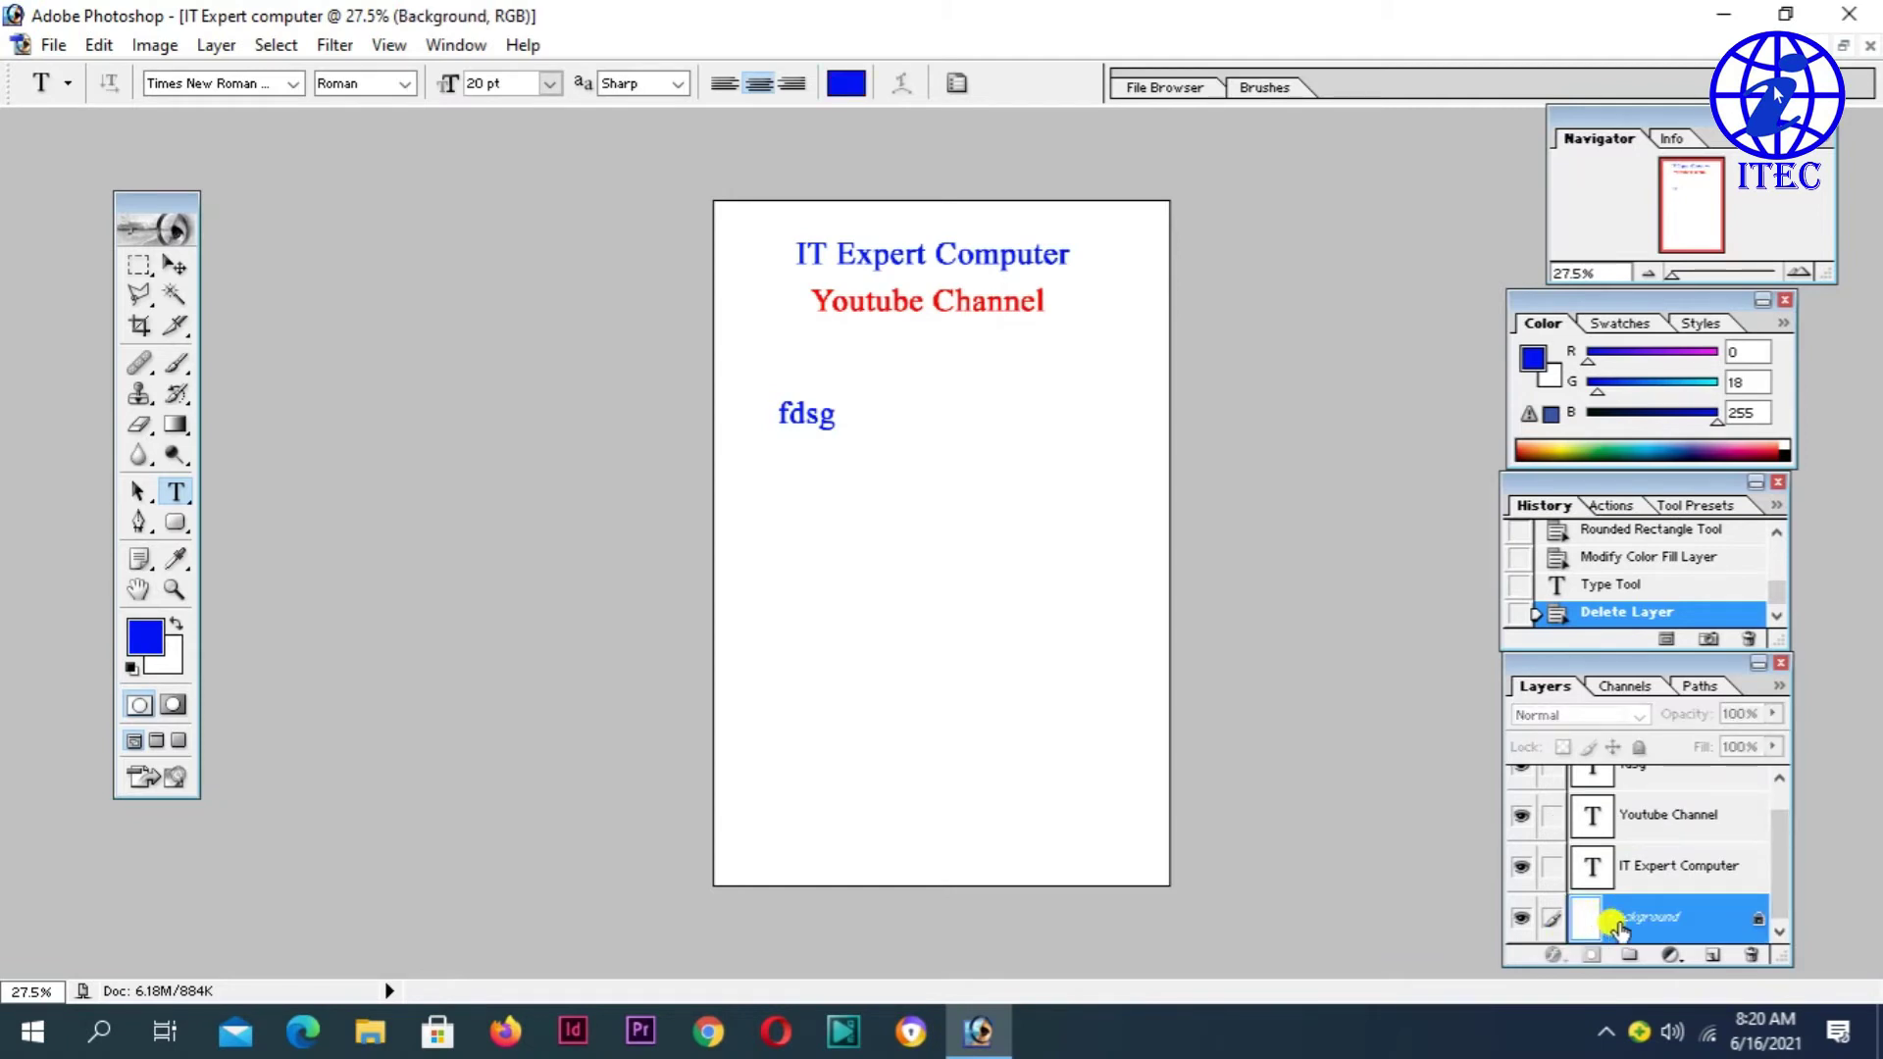
- Set the background colour to light orange FFD58C in the Color Picker
left_click(178, 629)
left_click(166, 661)
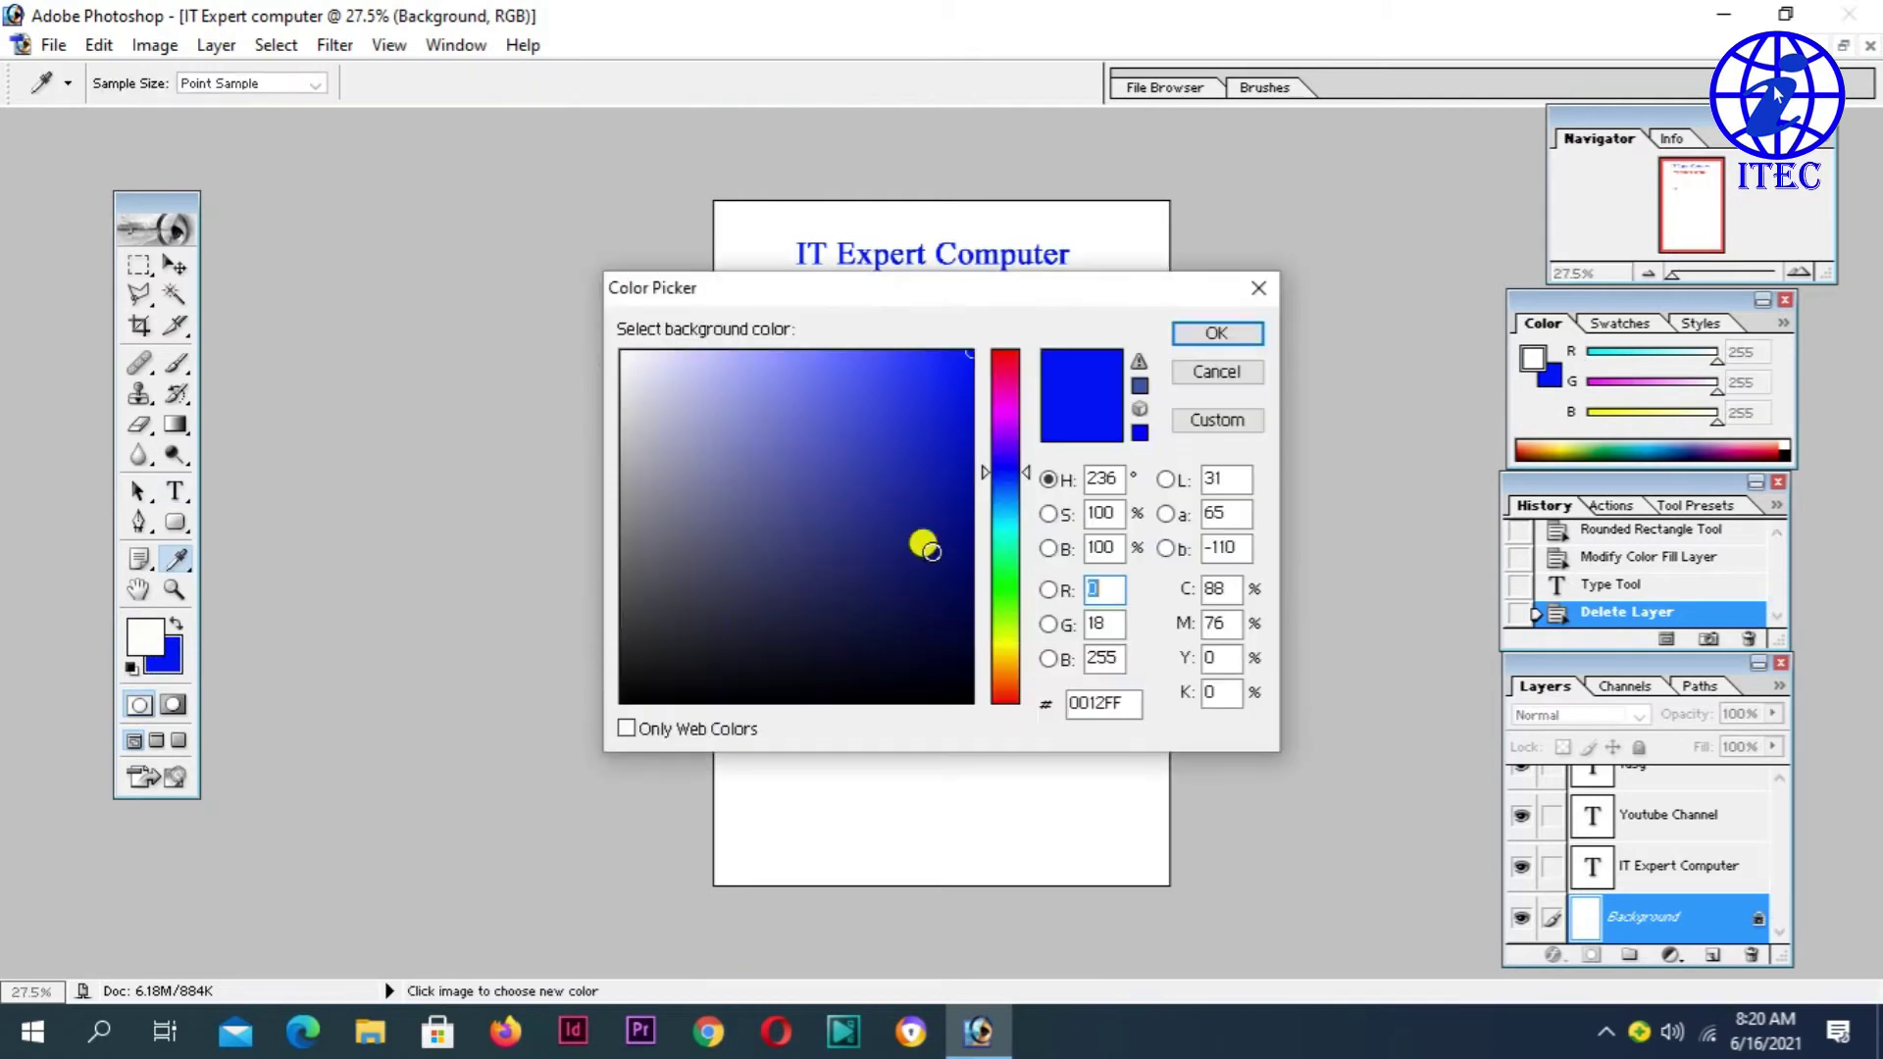
left_click_drag(1008, 431, 1013, 417)
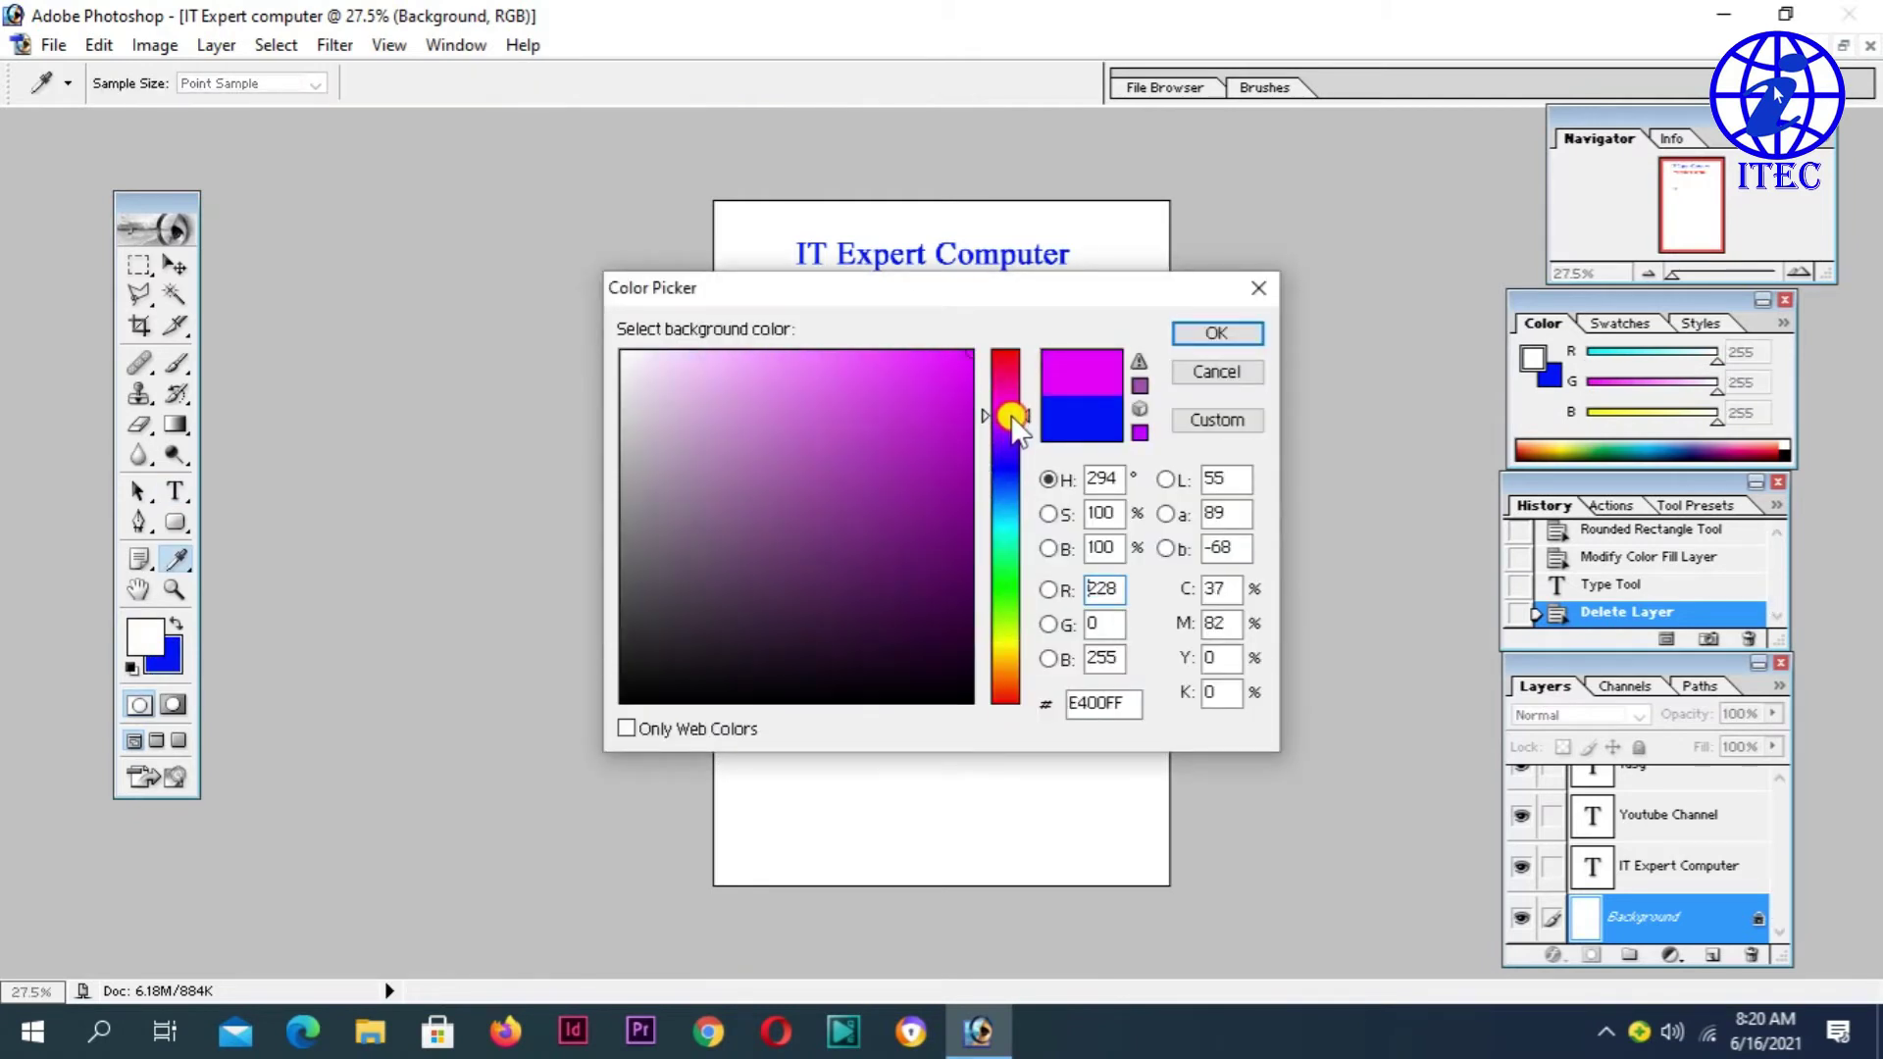
left_click(727, 352)
left_click(1022, 647)
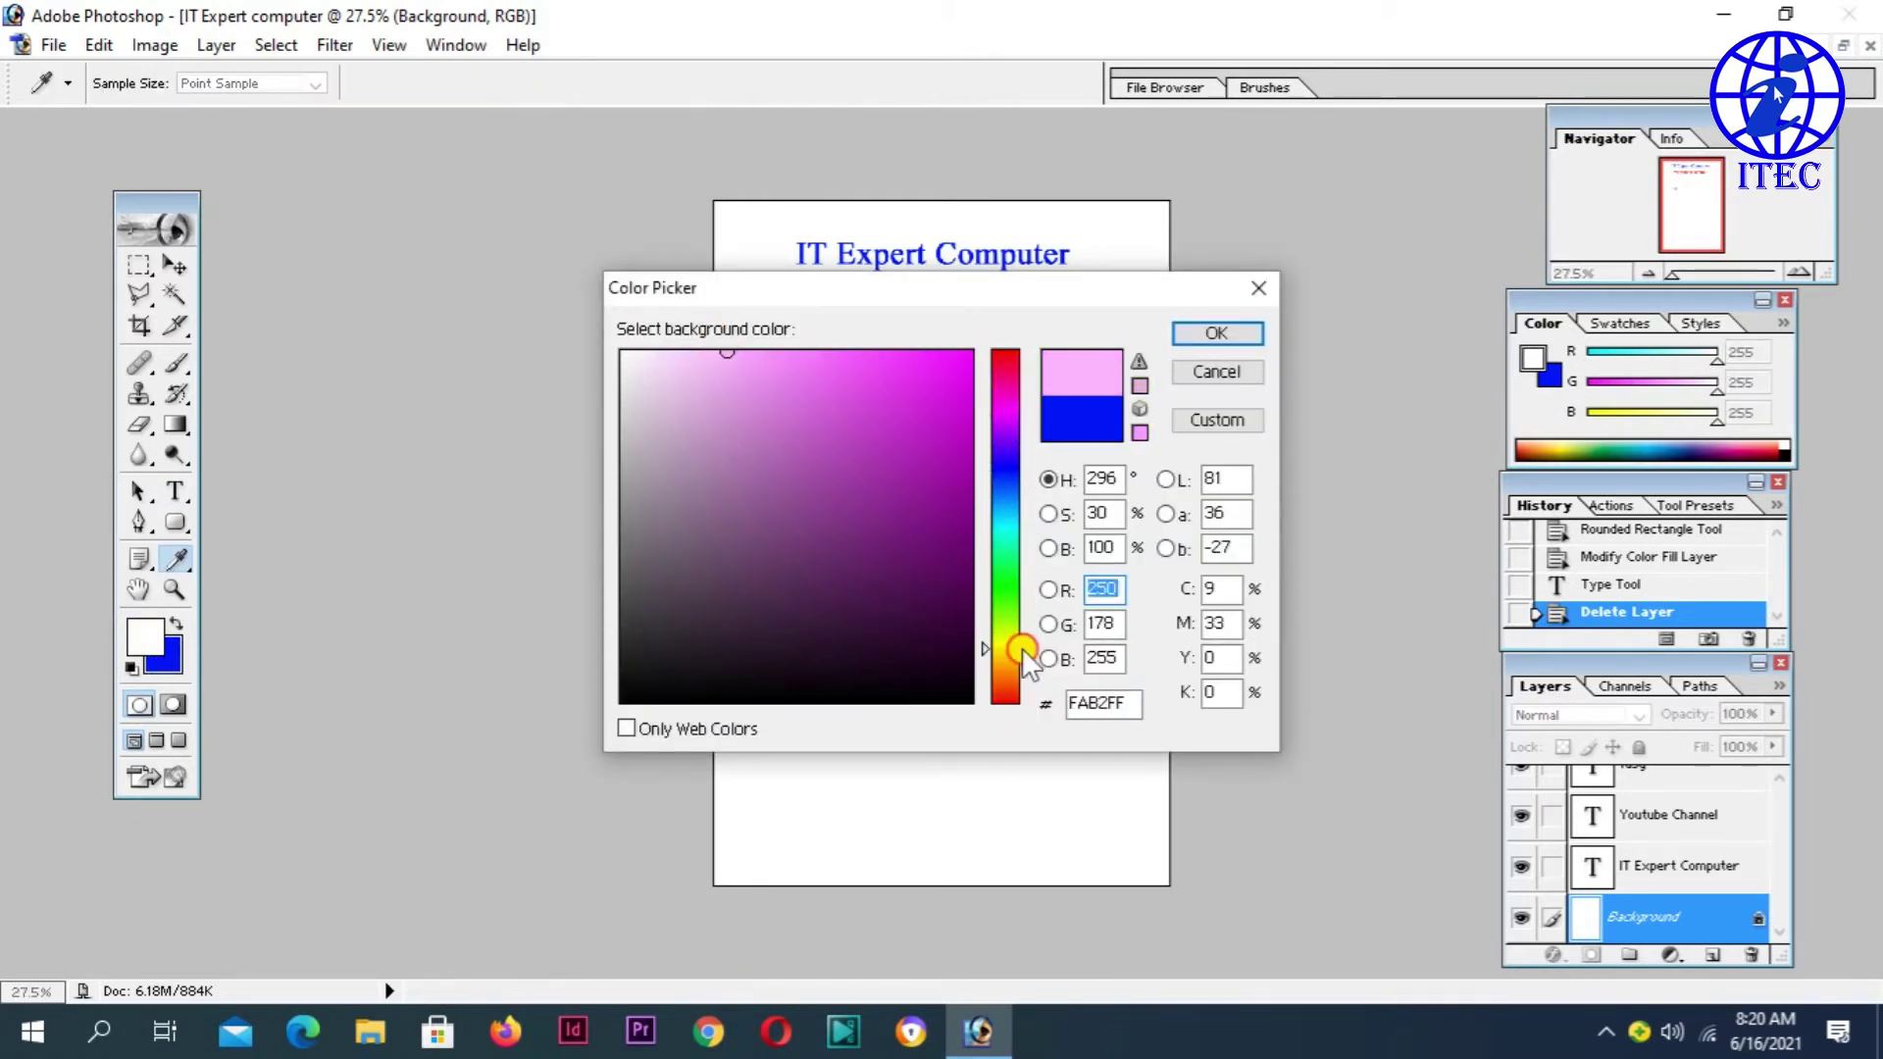
left_click_drag(1022, 647, 1020, 665)
left_click_drag(857, 429, 779, 310)
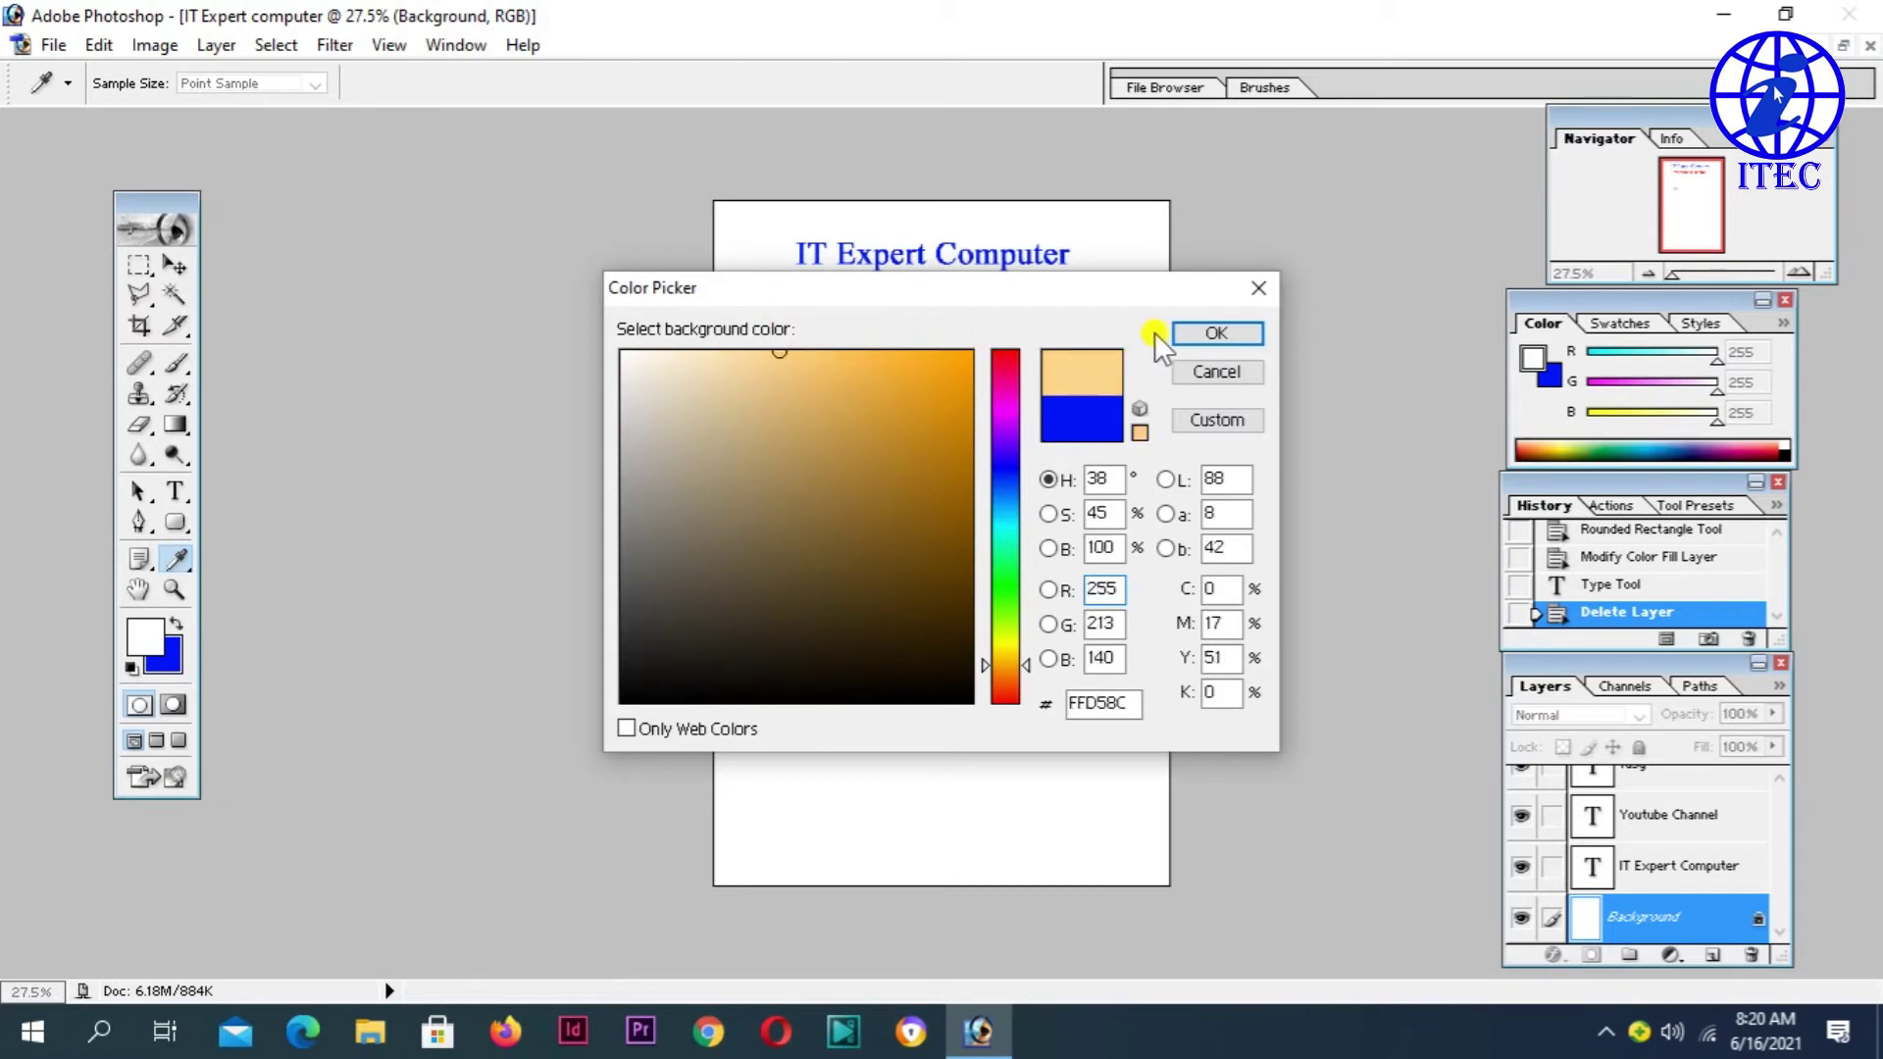
left_click(1226, 332)
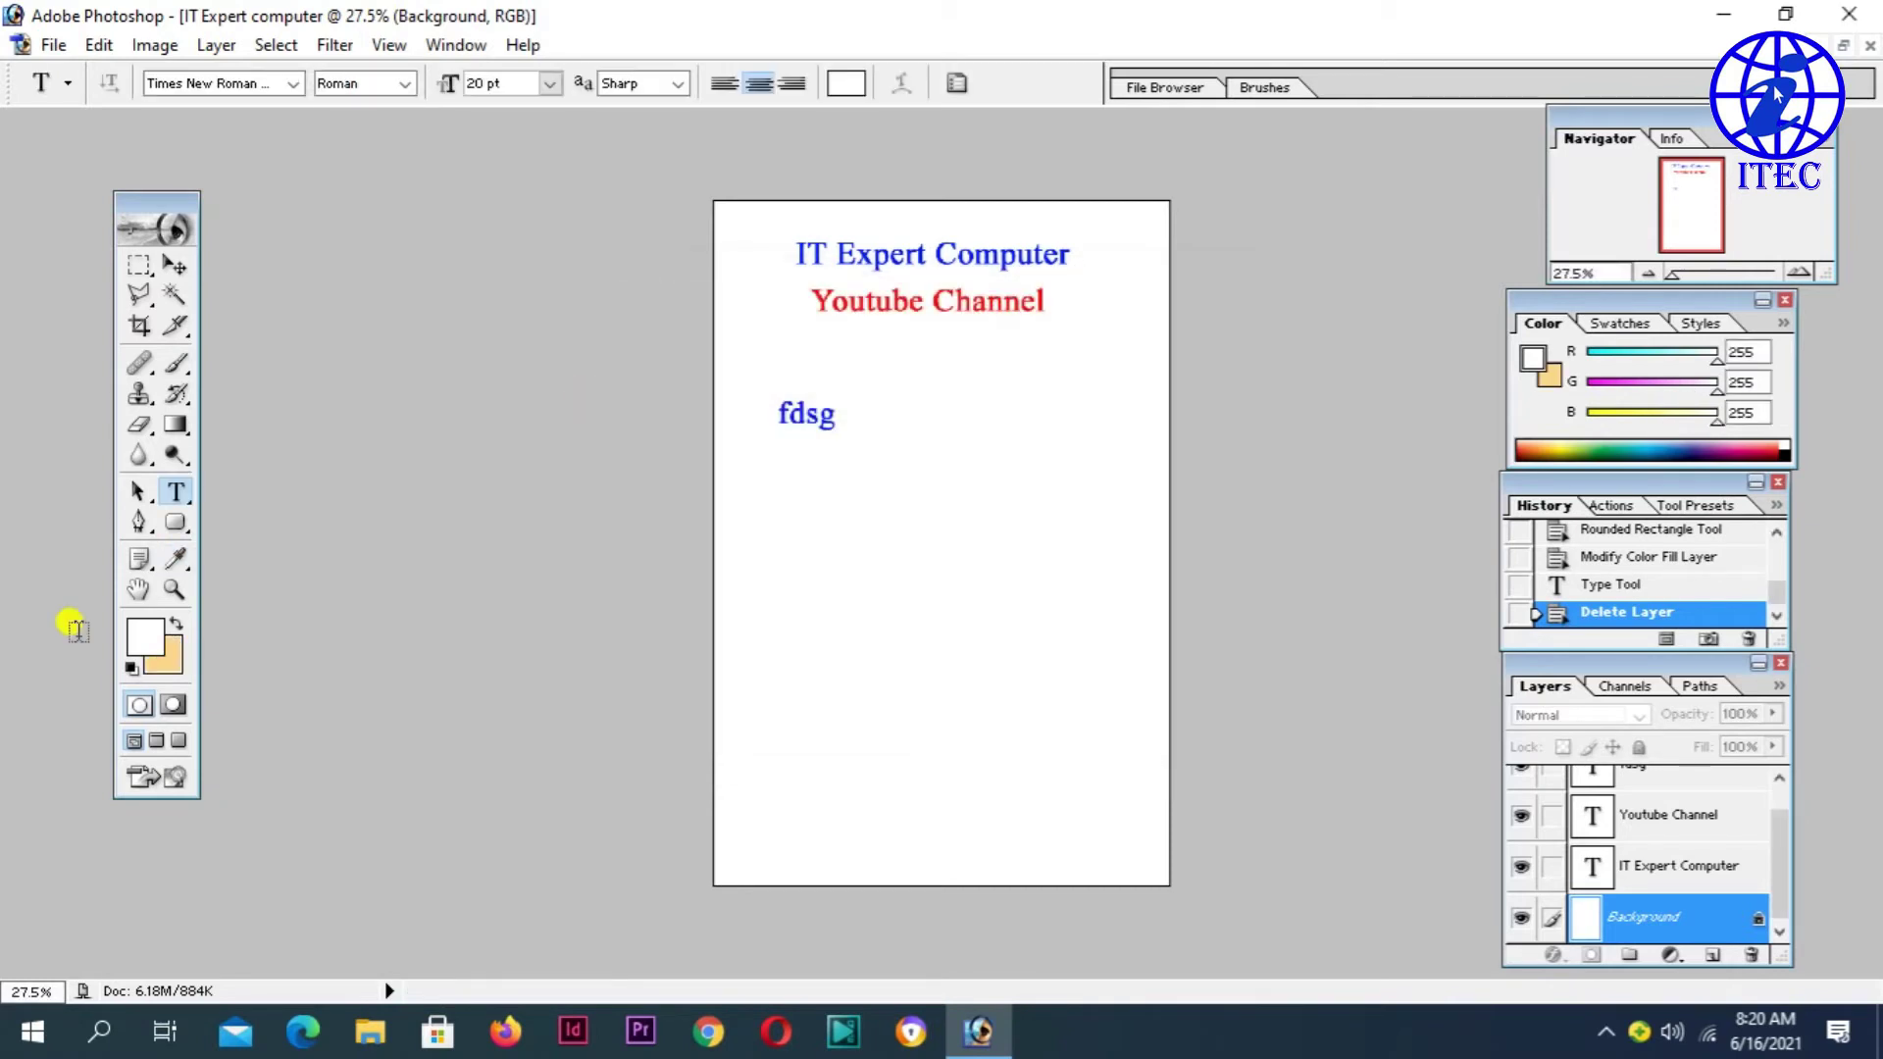
left_click(177, 521)
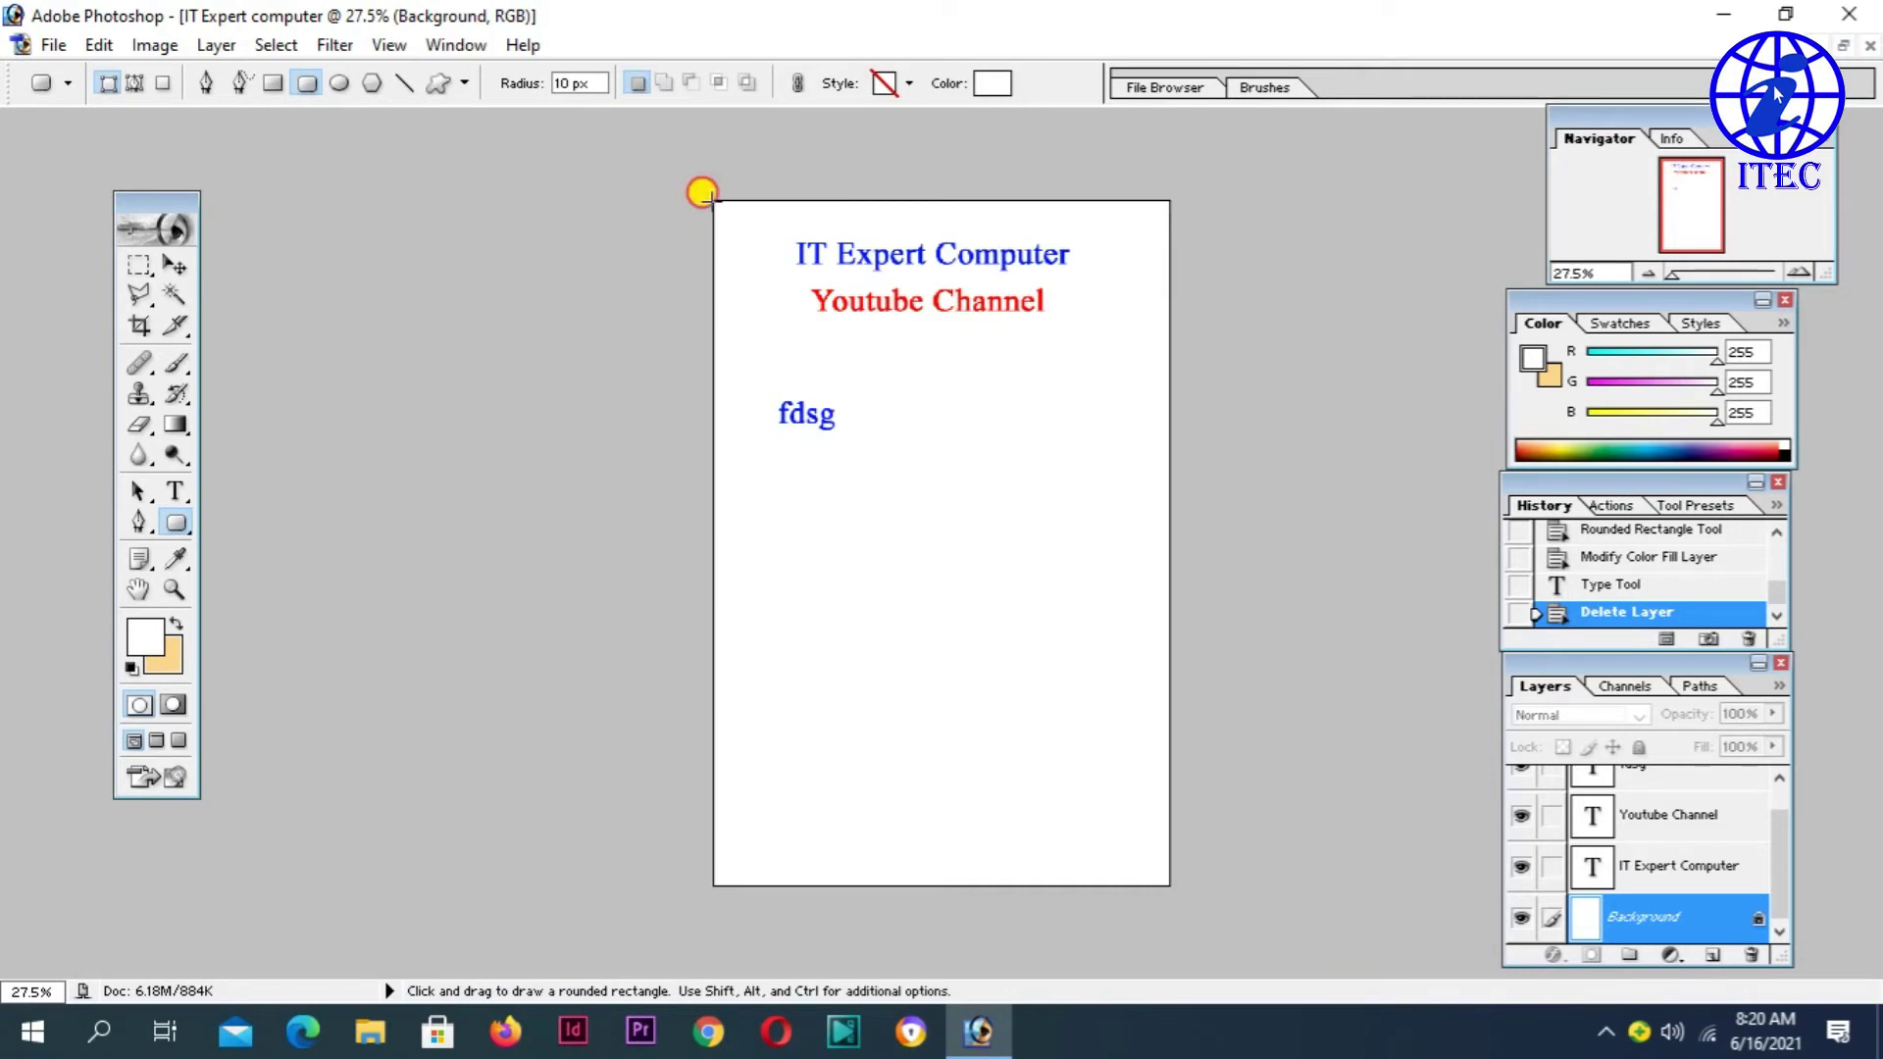
- Draw a rounded rectangle over the whole card and fill it golden orange (FFCE4A)
left_click_drag(702, 193, 1155, 883)
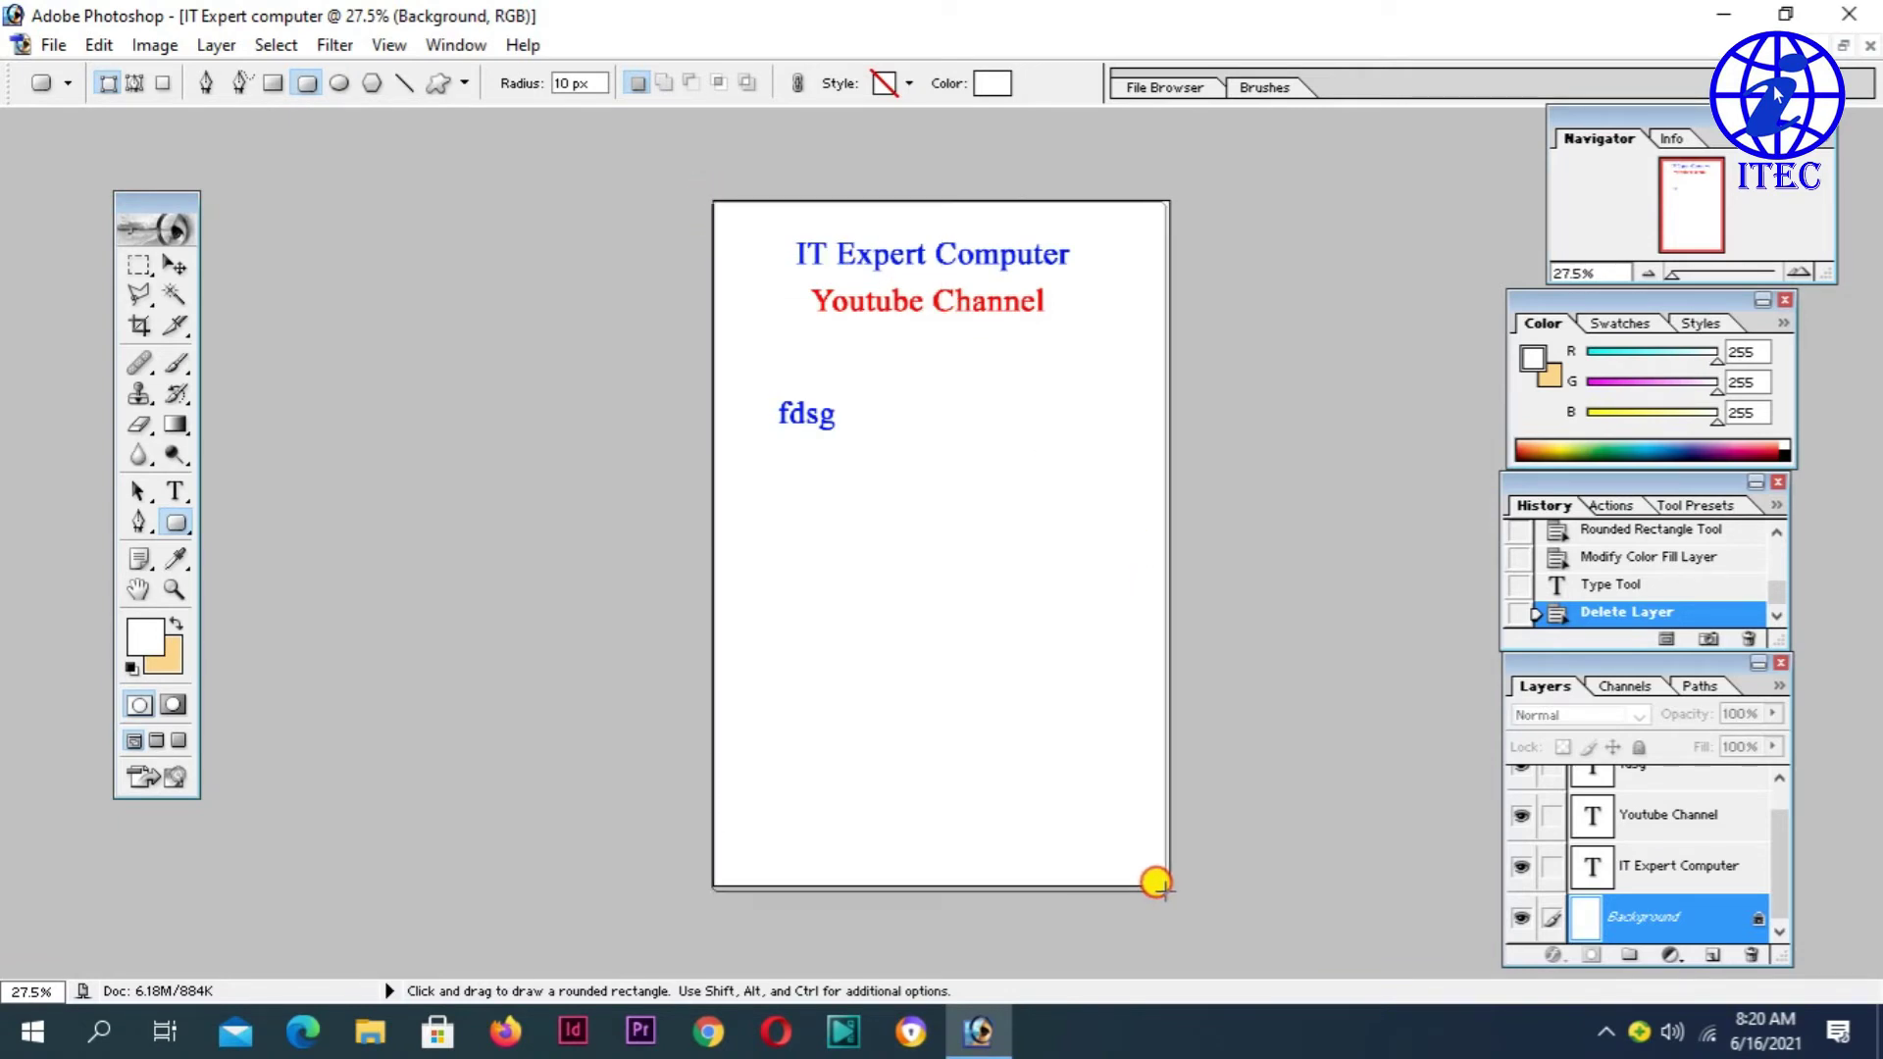
left_click_drag(1156, 883, 1169, 882)
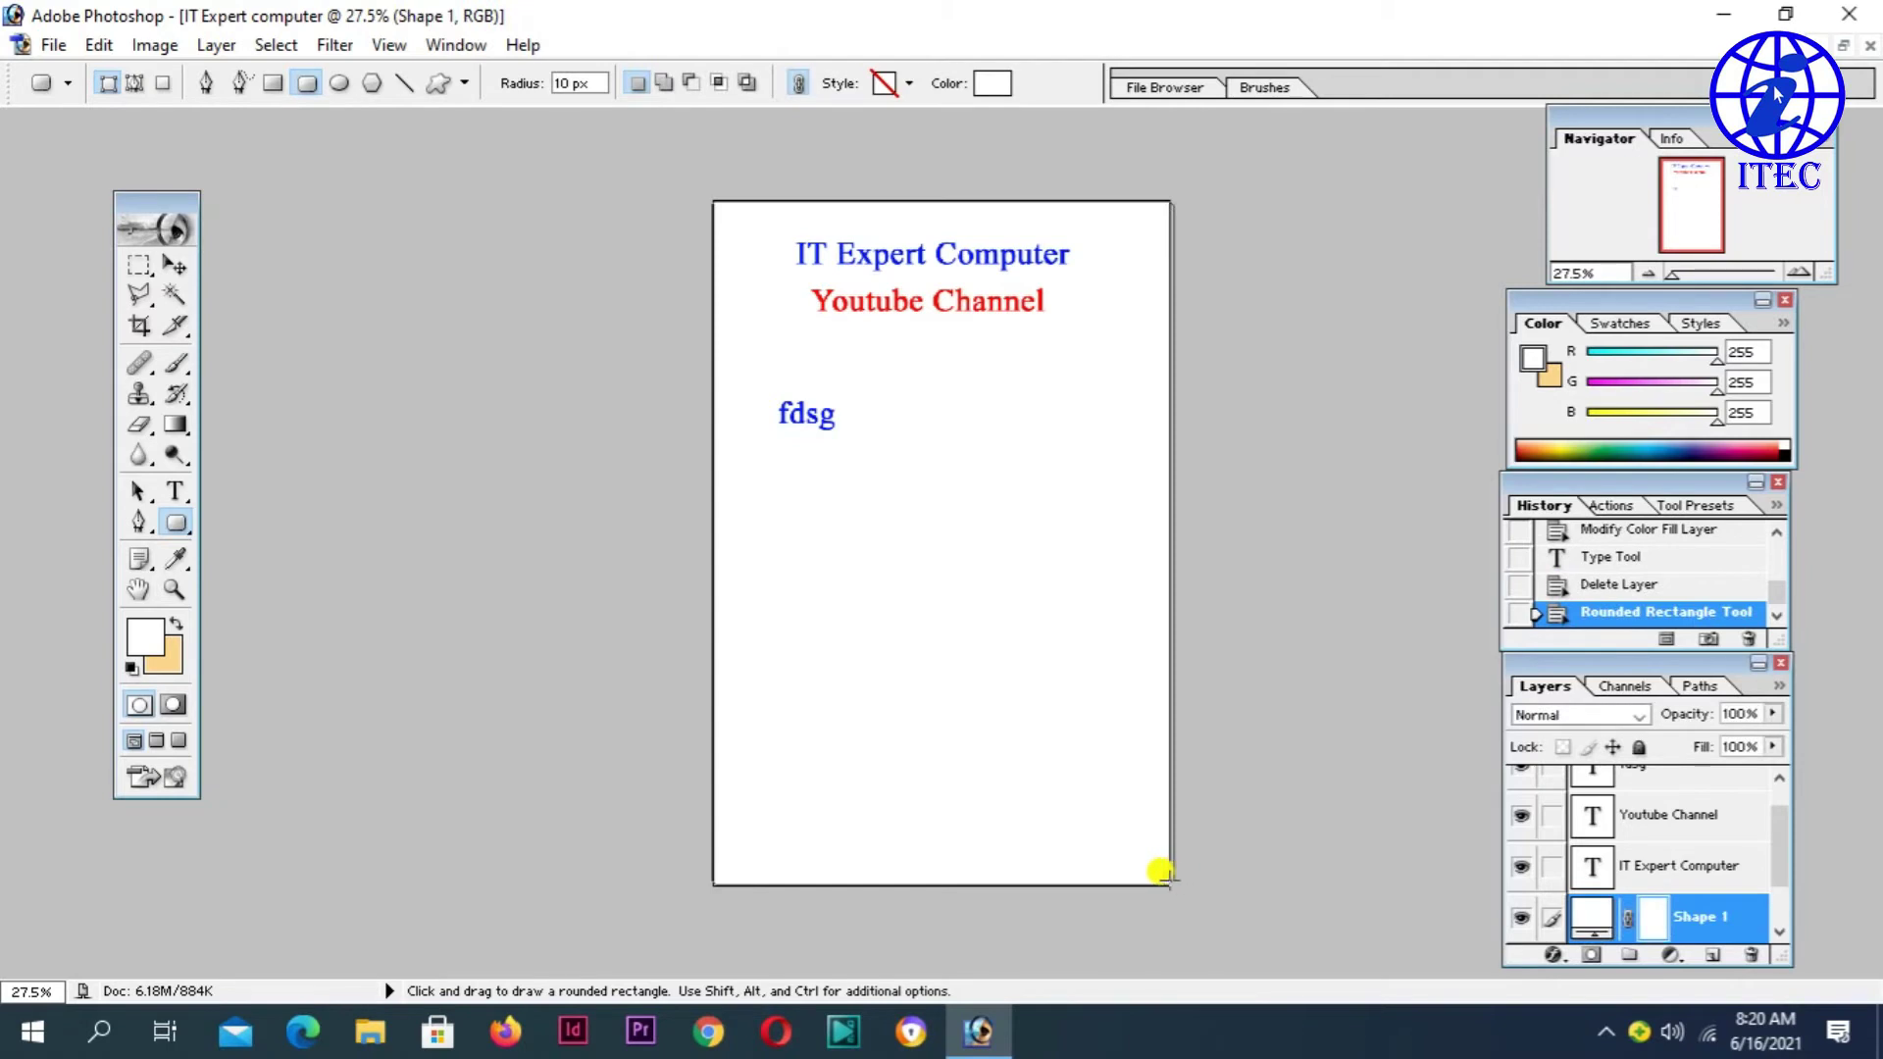
left_click(992, 82)
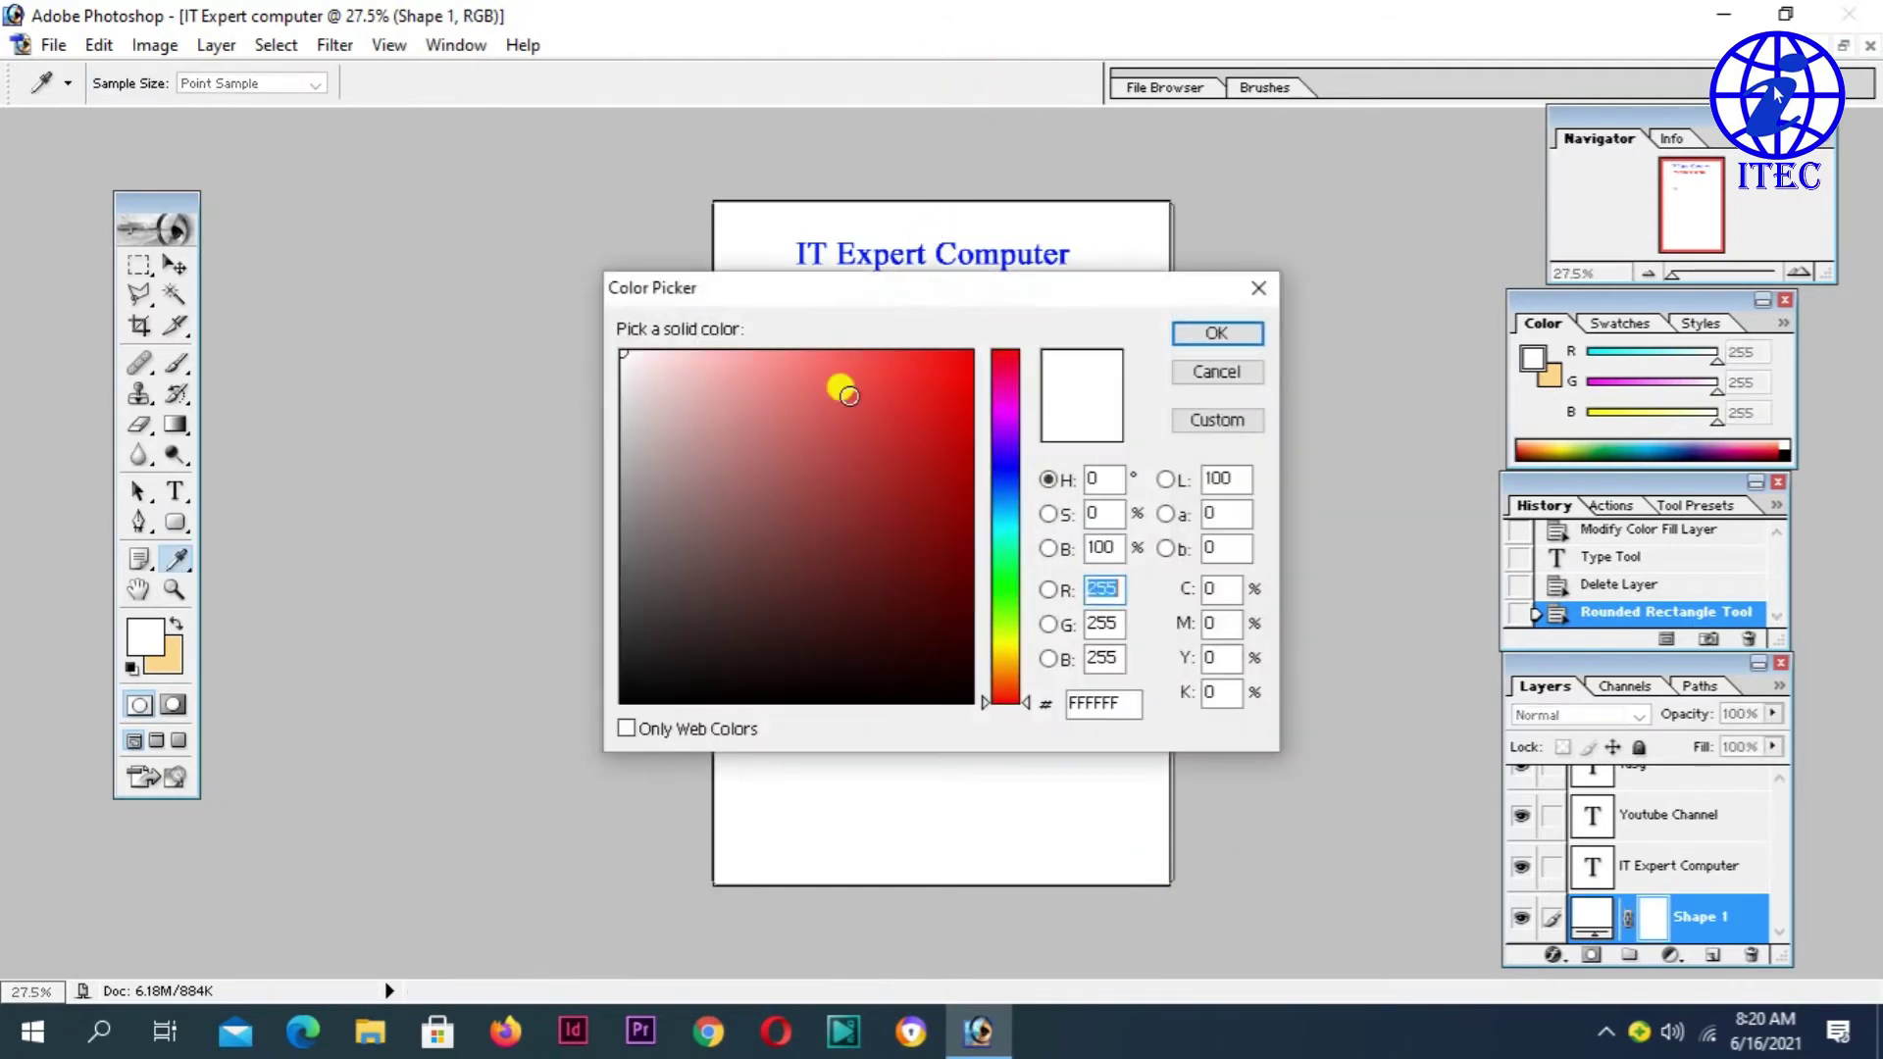
left_click(1006, 659)
left_click(830, 352)
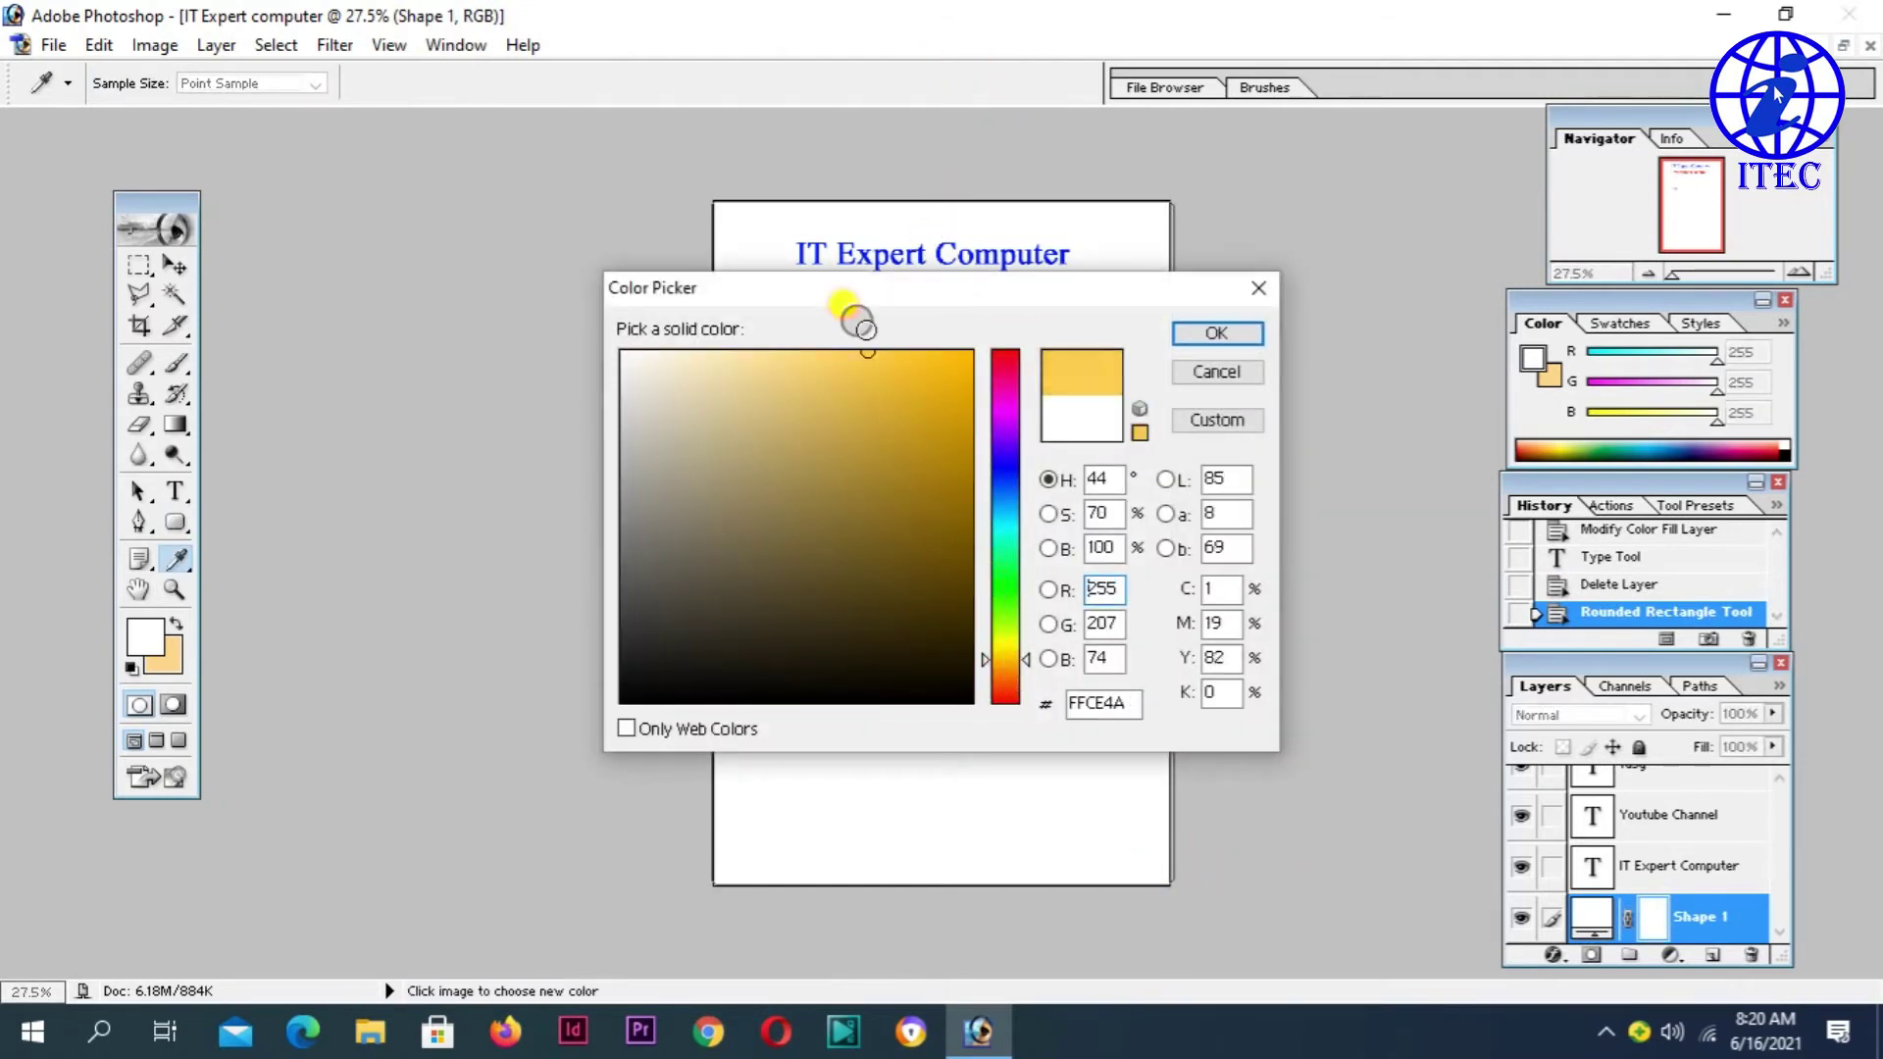
left_click(1207, 332)
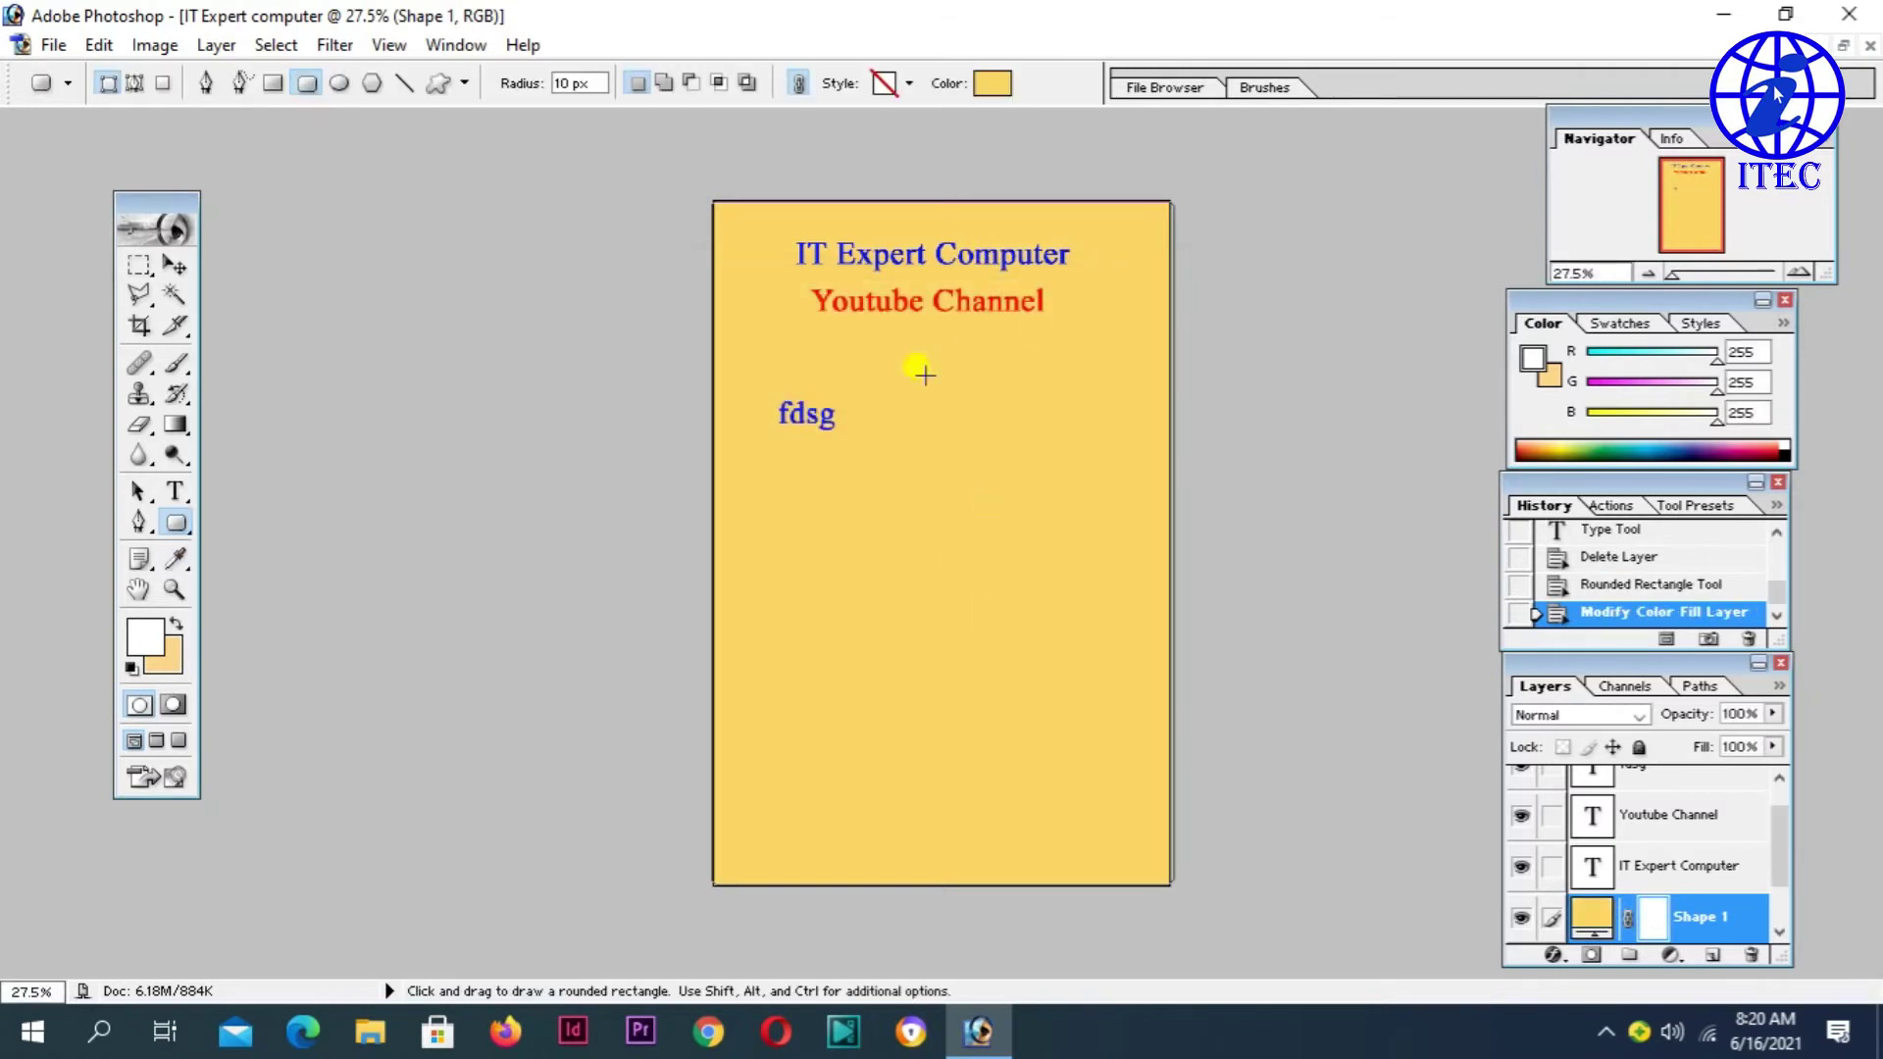
- Fit the card to the window with the Move tool active, then zoom out to 25%
left_click(174, 265)
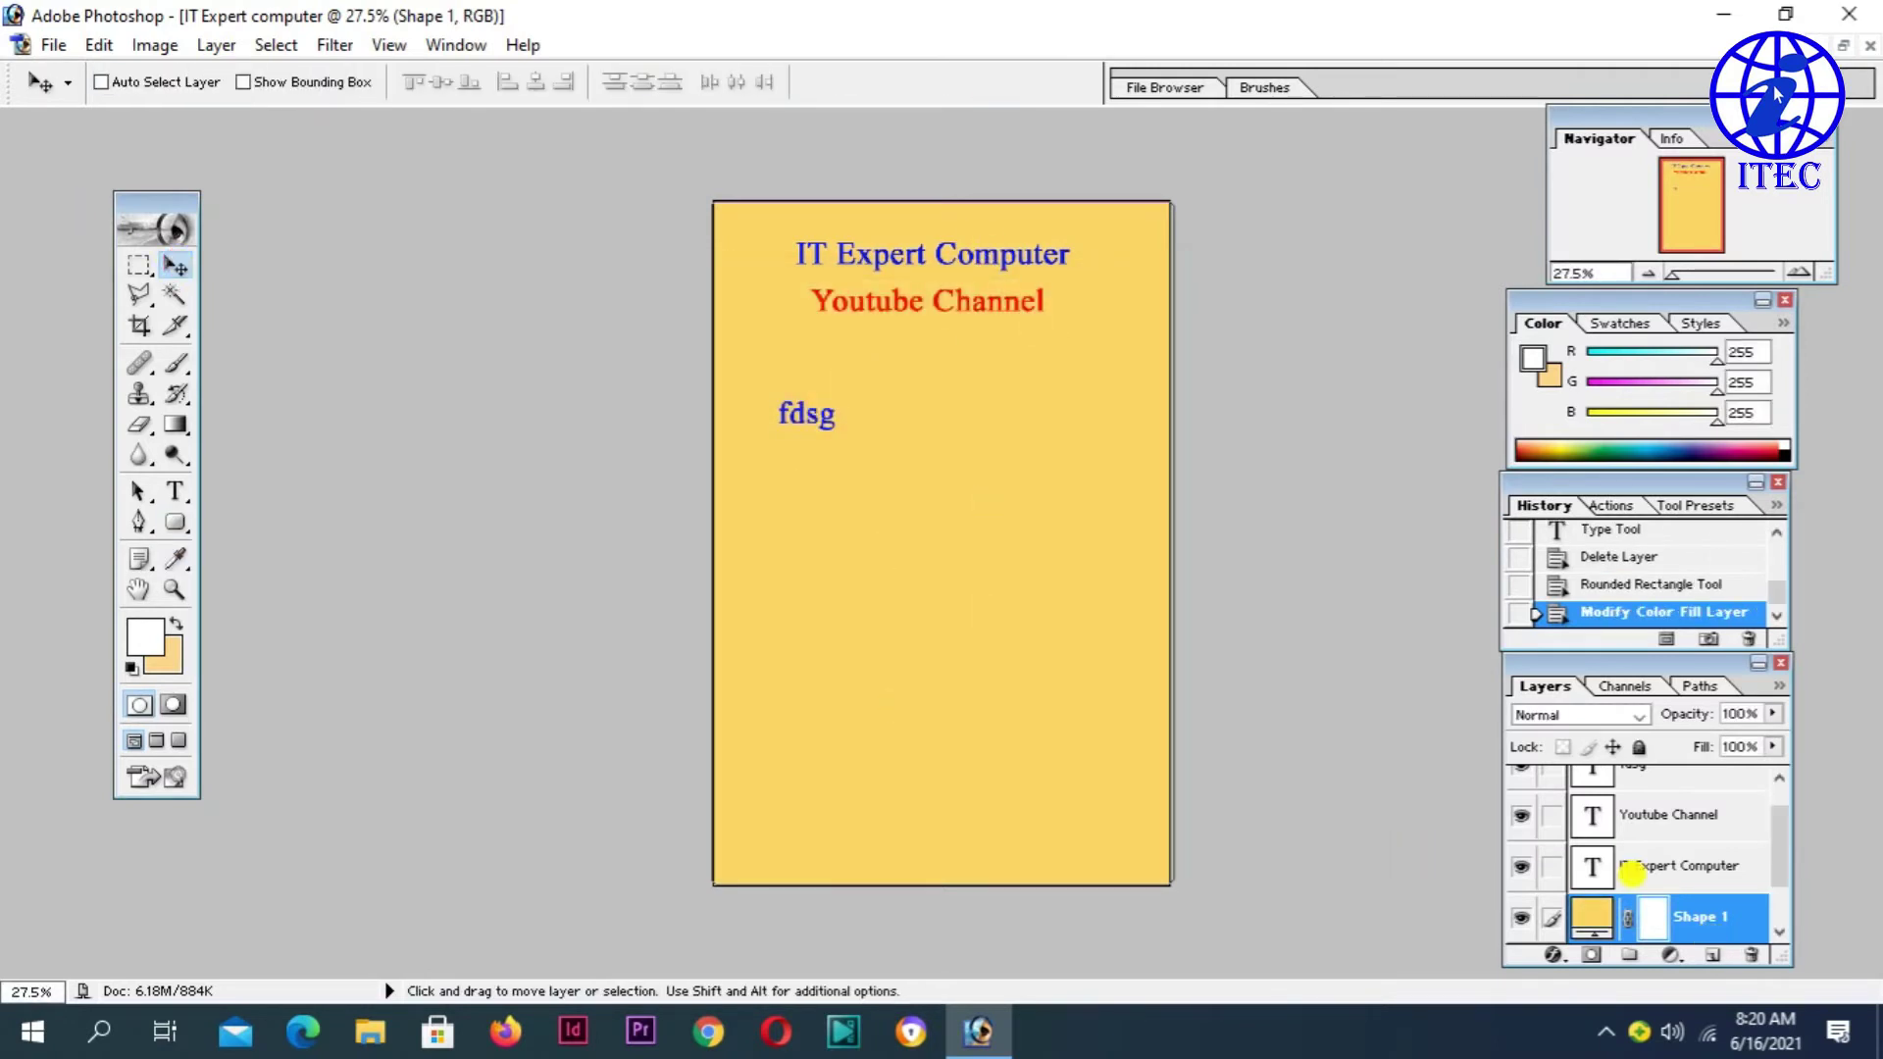
key("ctrl+0")
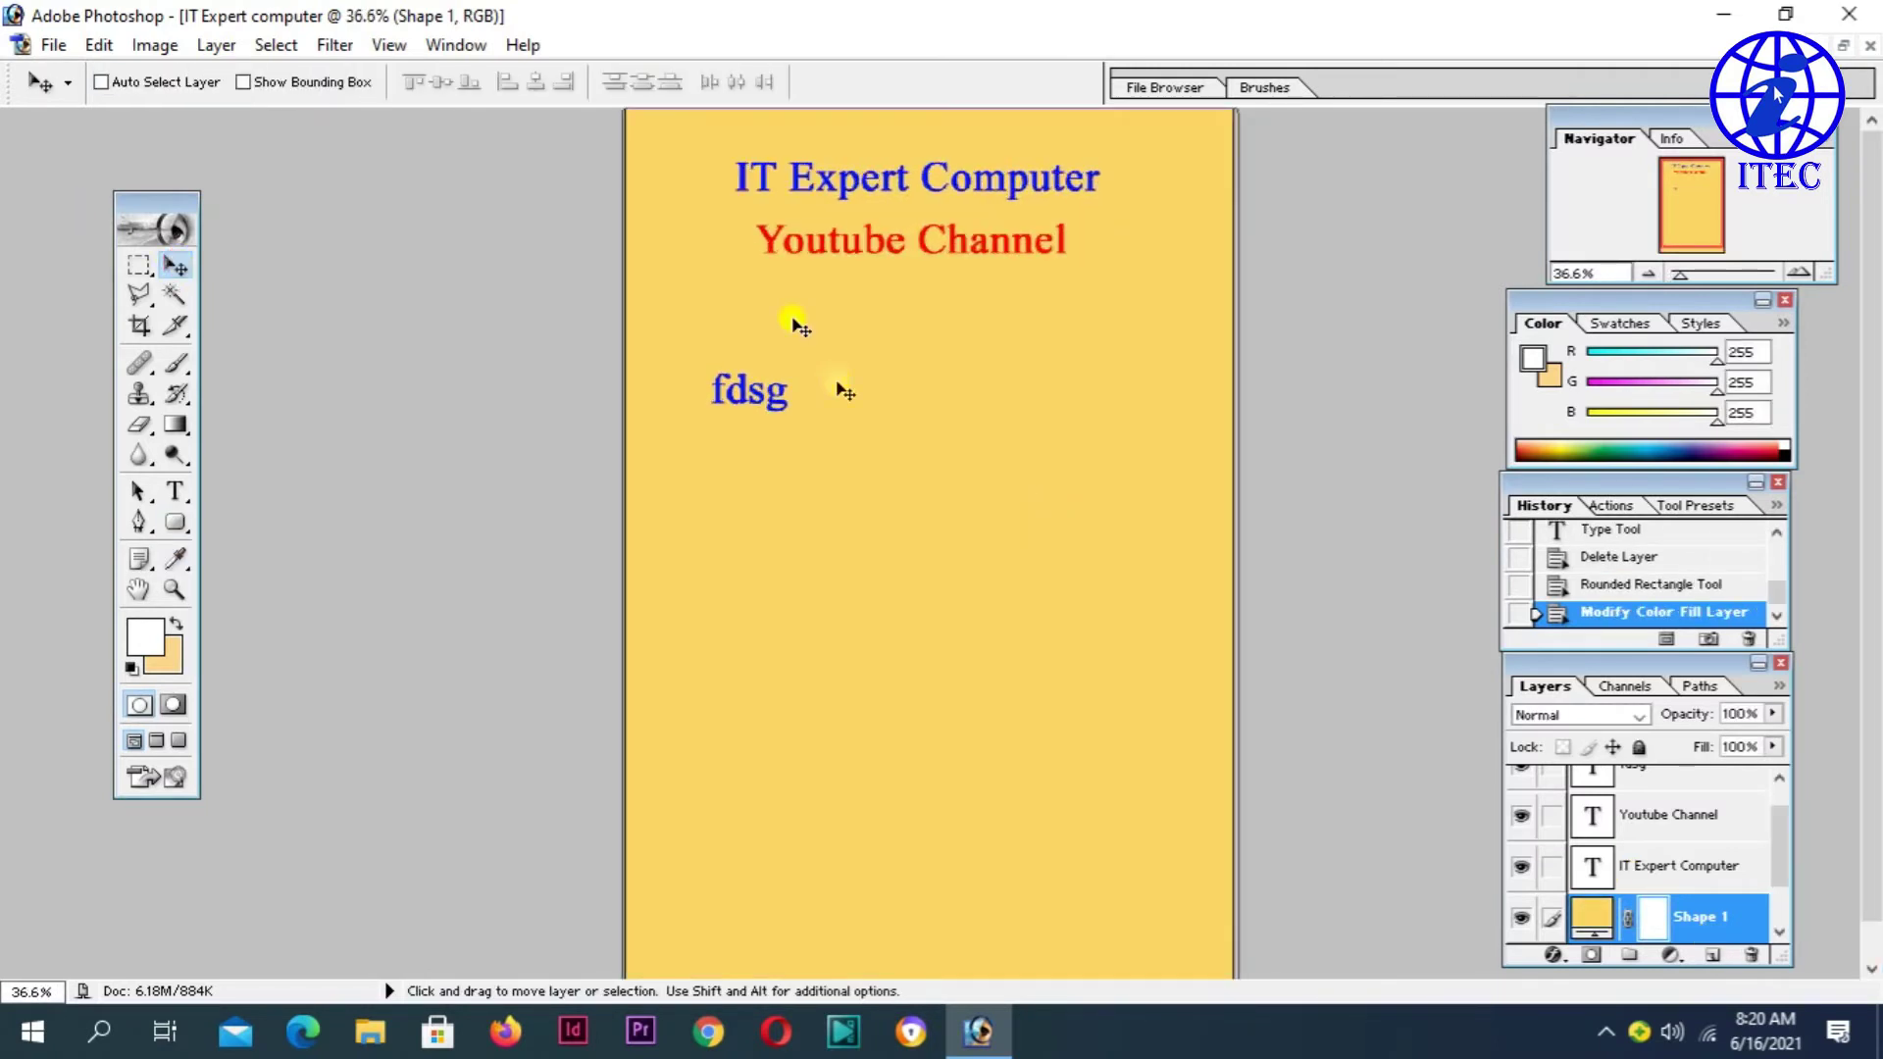
key("ctrl+minus")
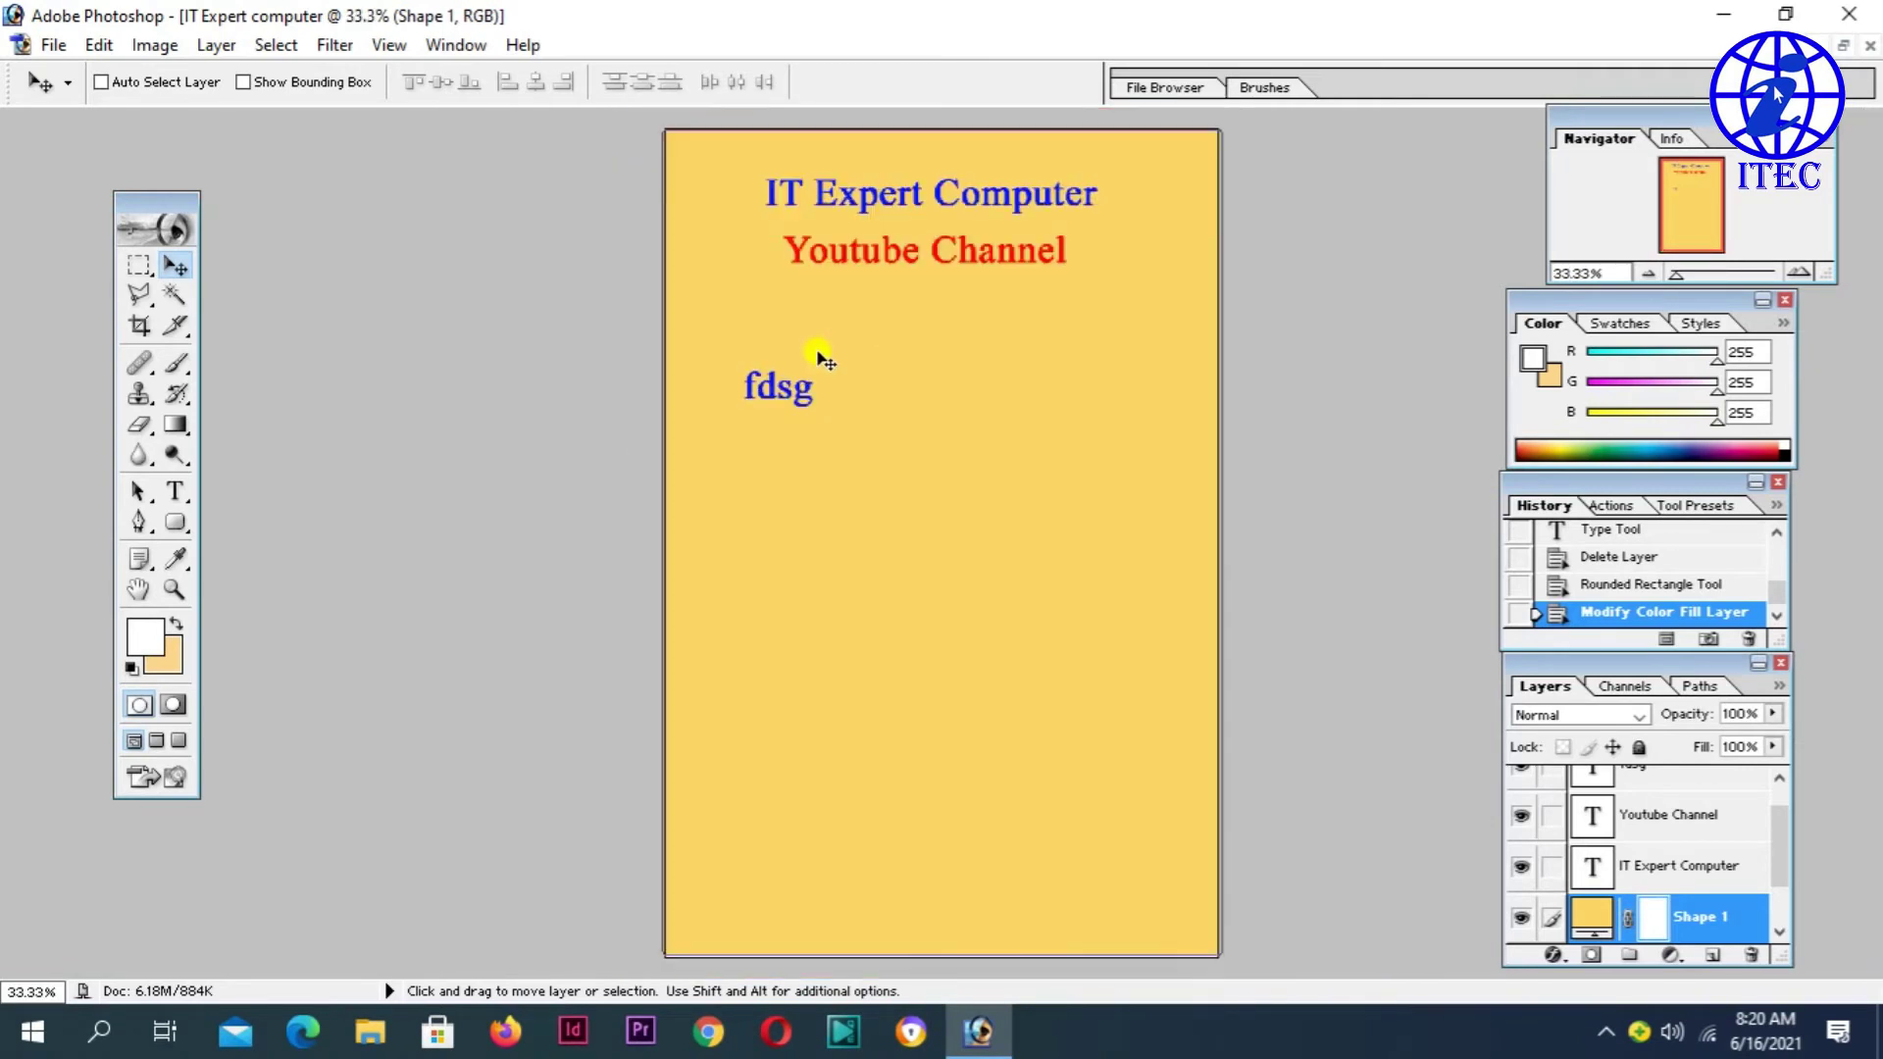
key("ctrl+minus")
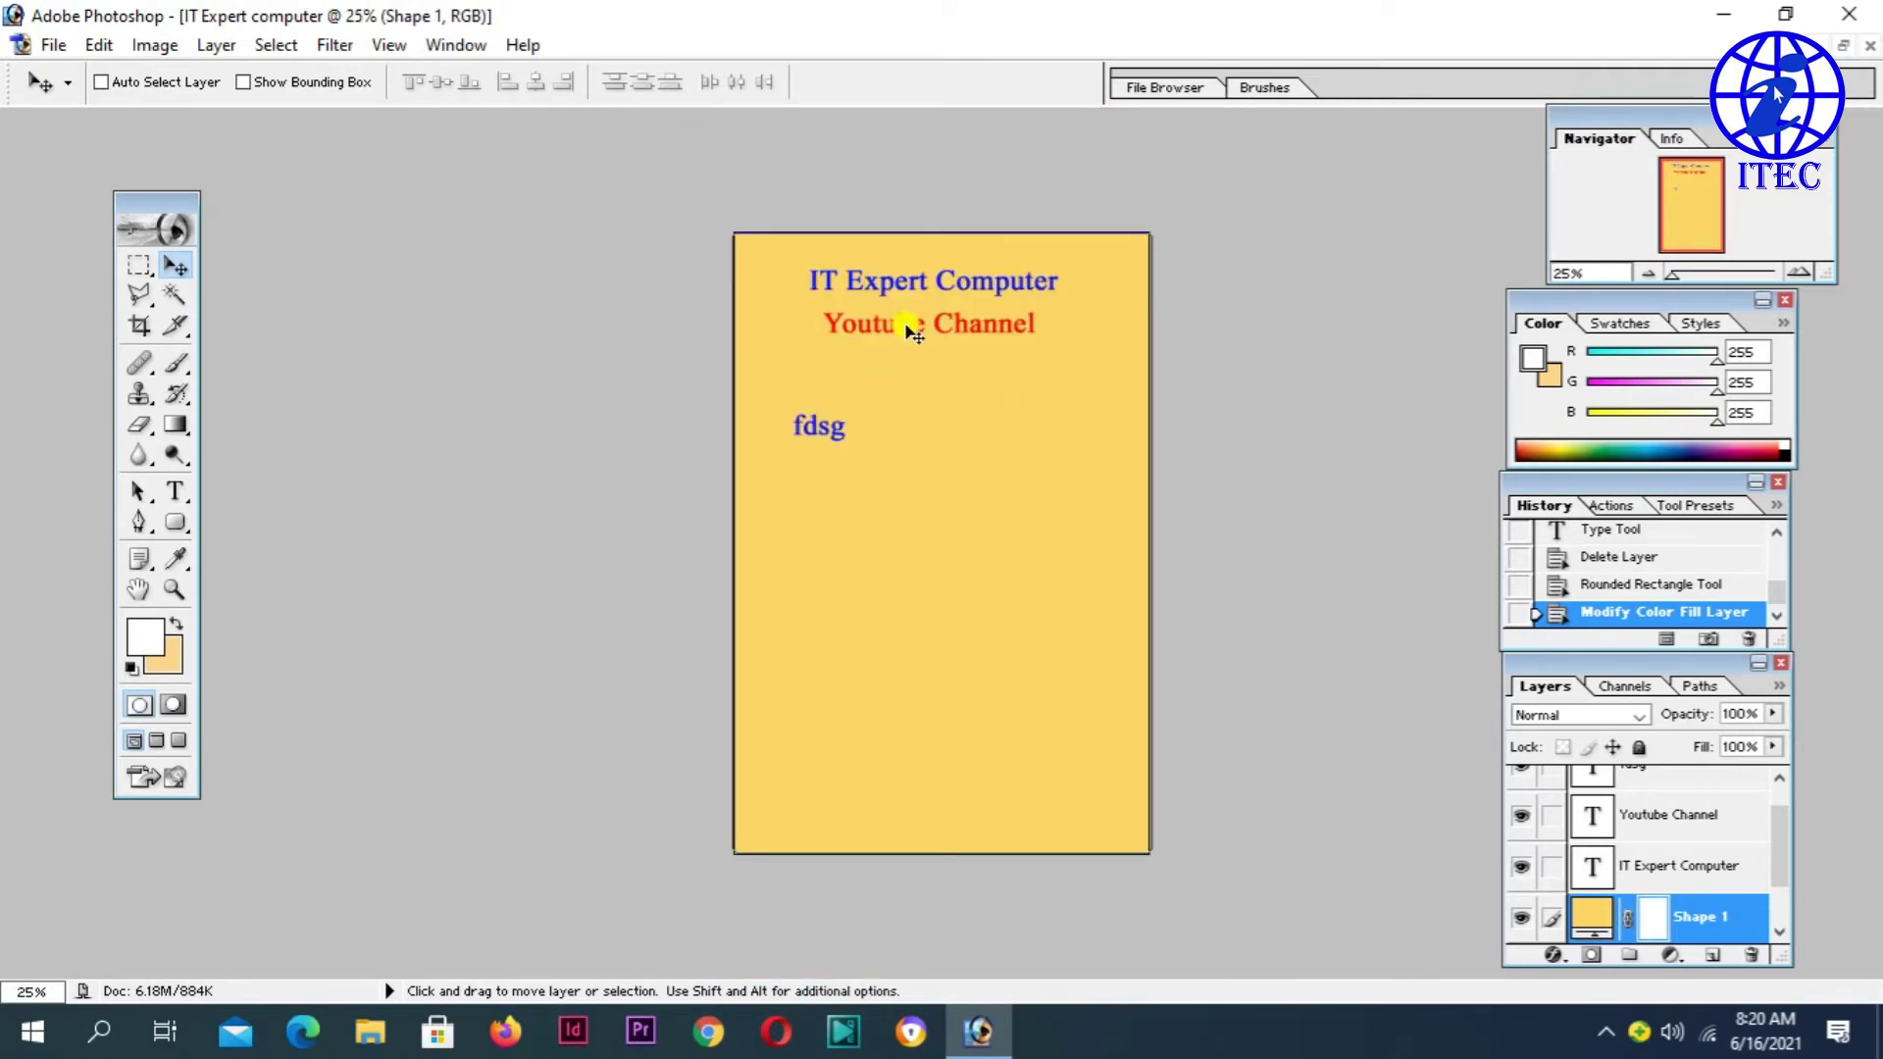
left_click(56, 43)
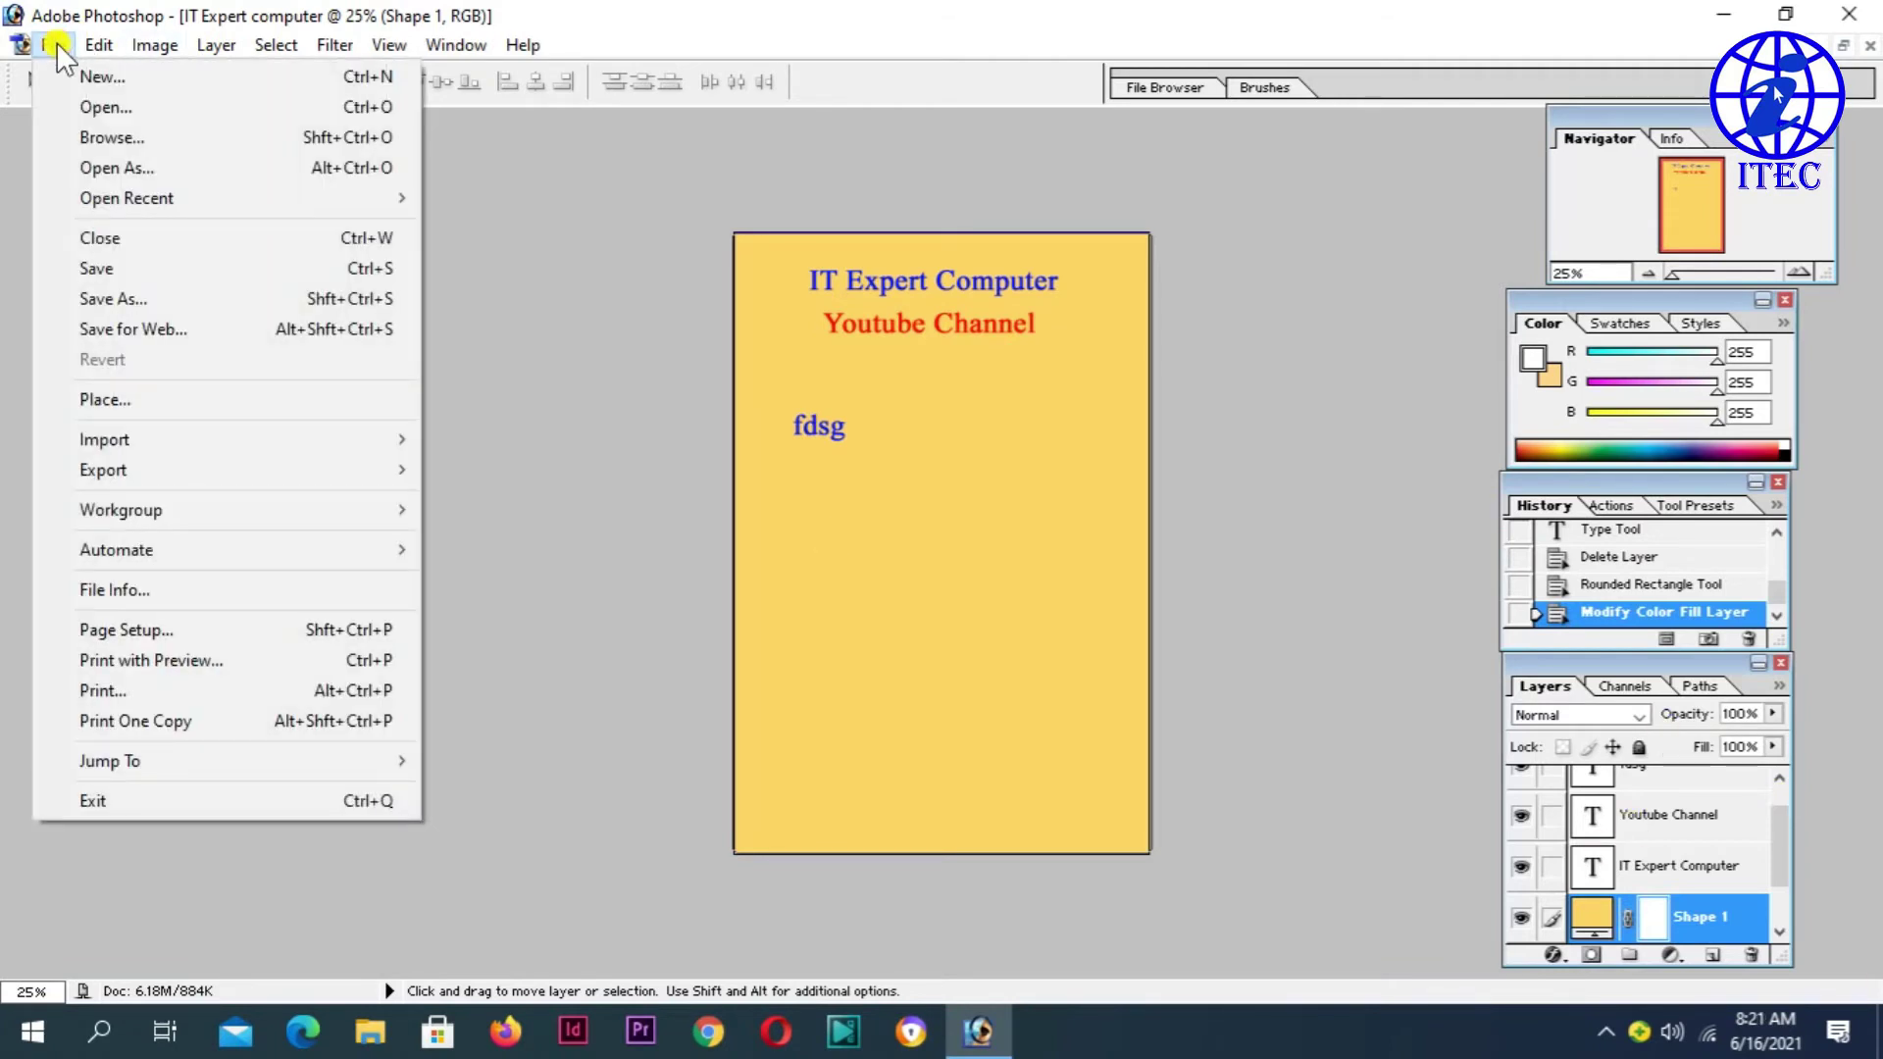
left_click(495, 304)
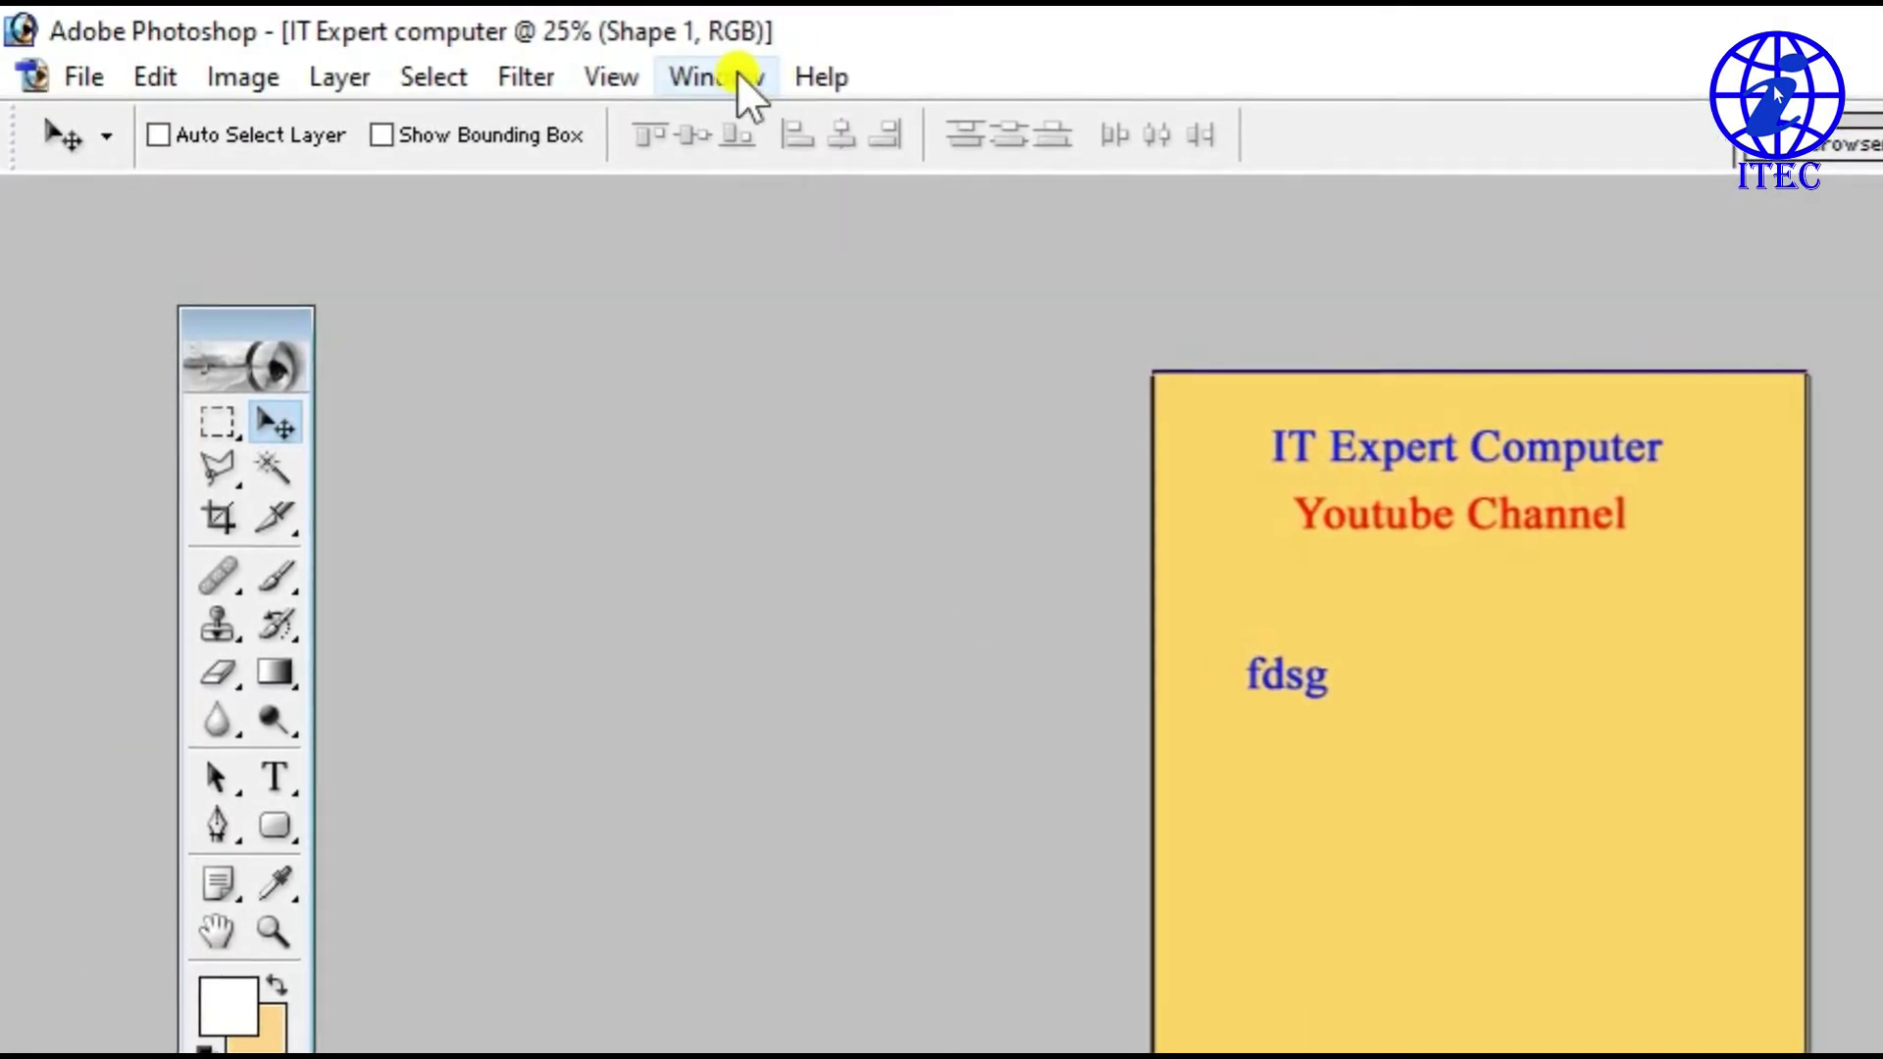
left_click(714, 77)
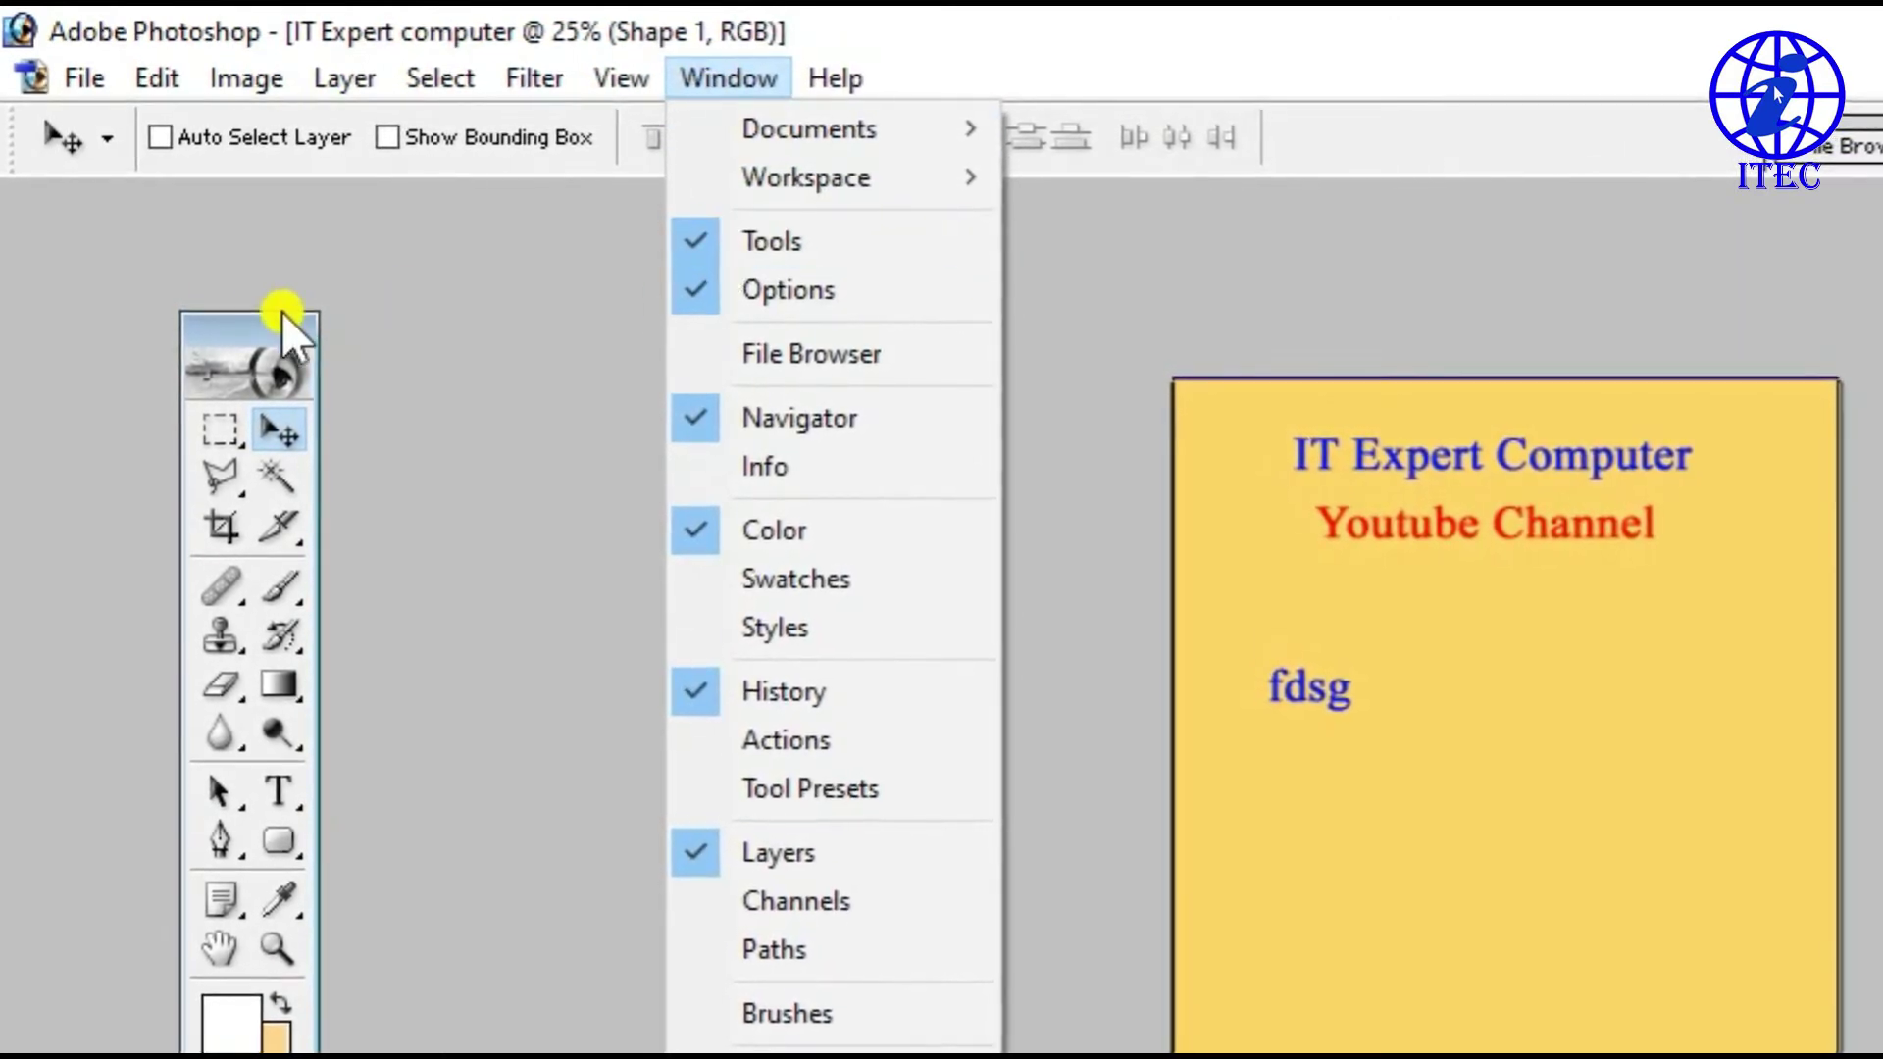
left_click(734, 240)
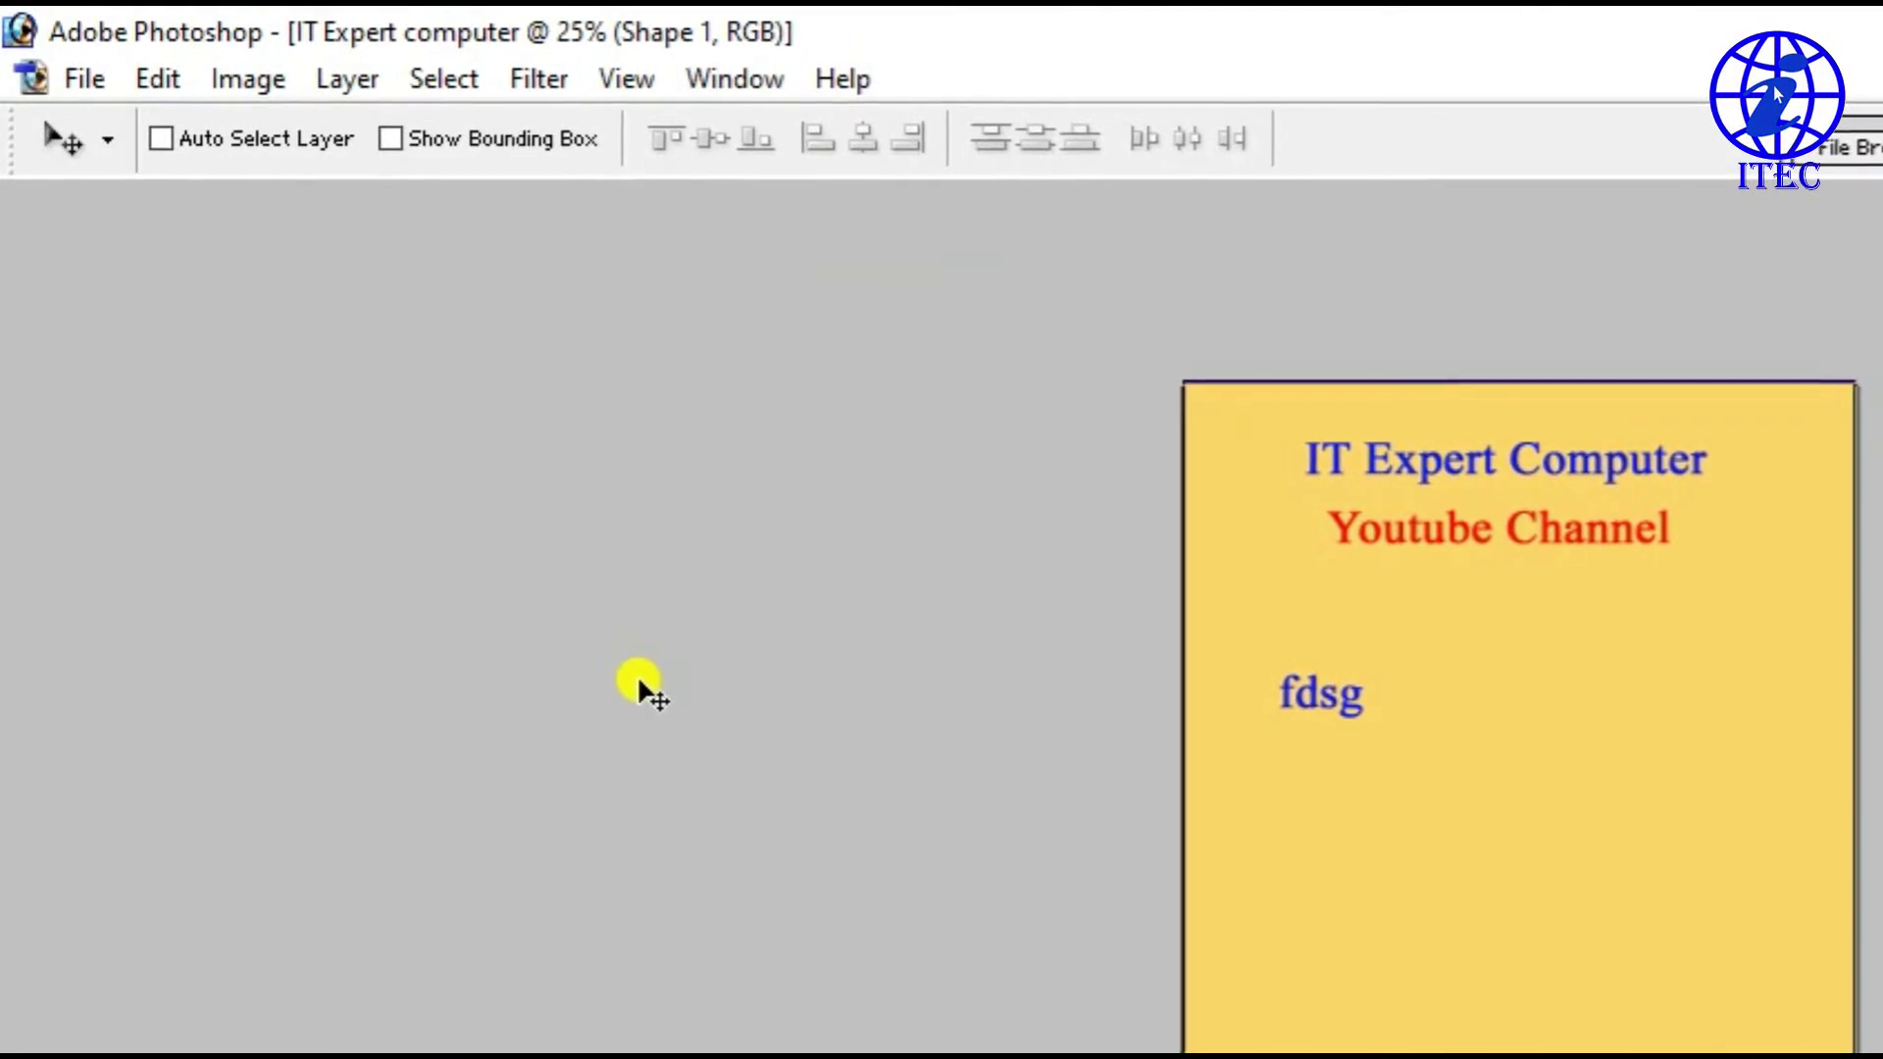
left_click(707, 80)
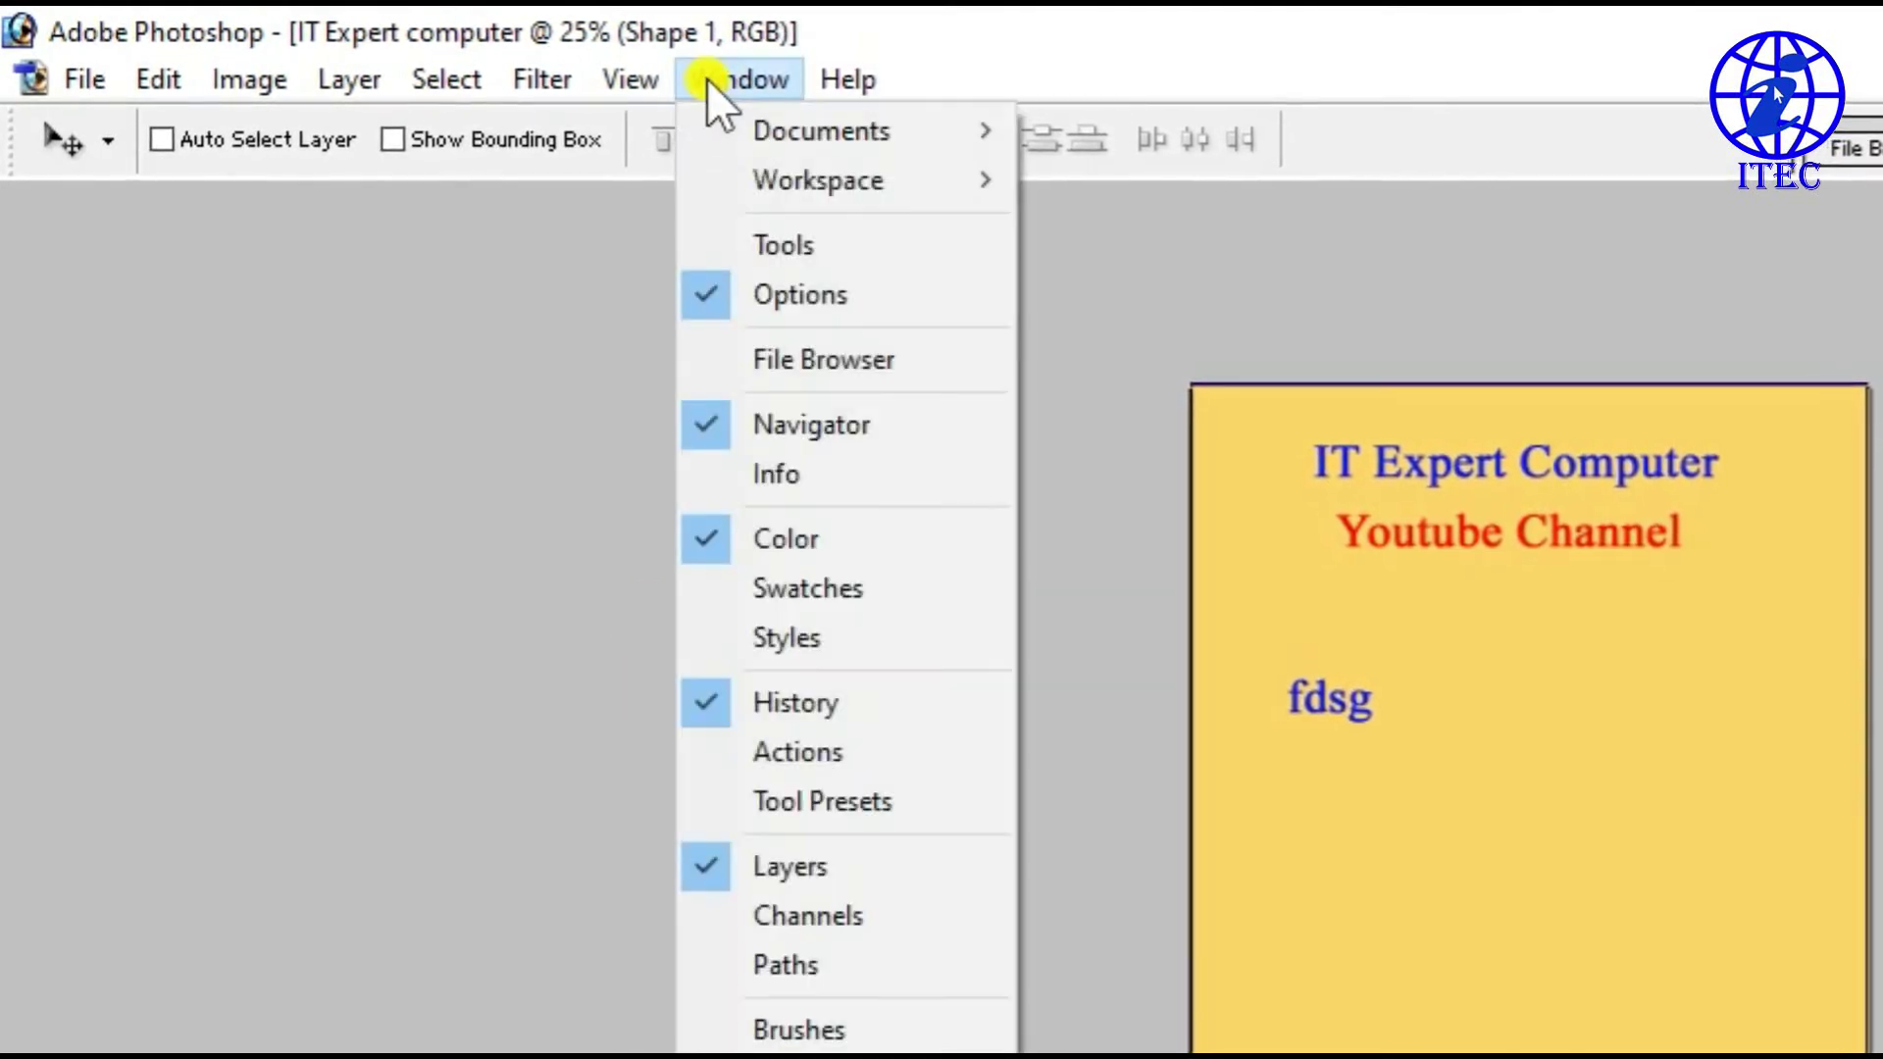
left_click(734, 244)
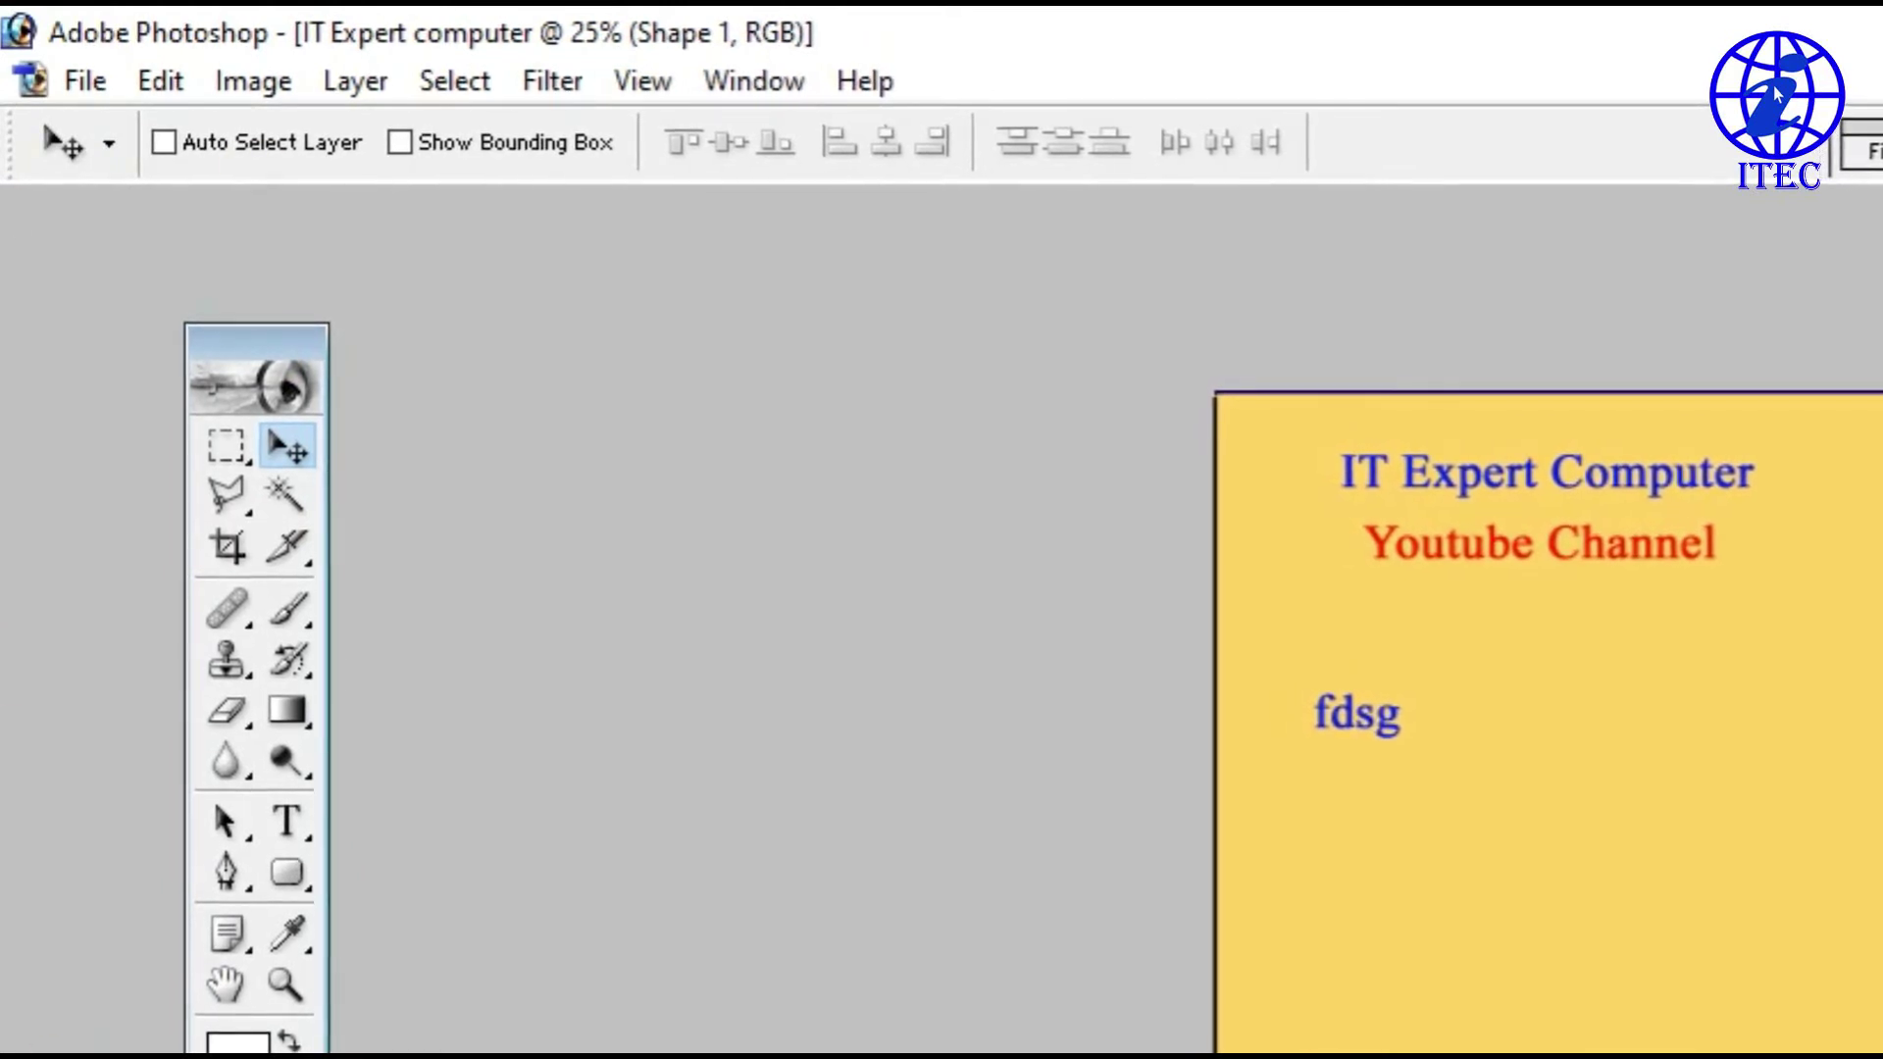
left_click(710, 69)
mouse_move(850, 186)
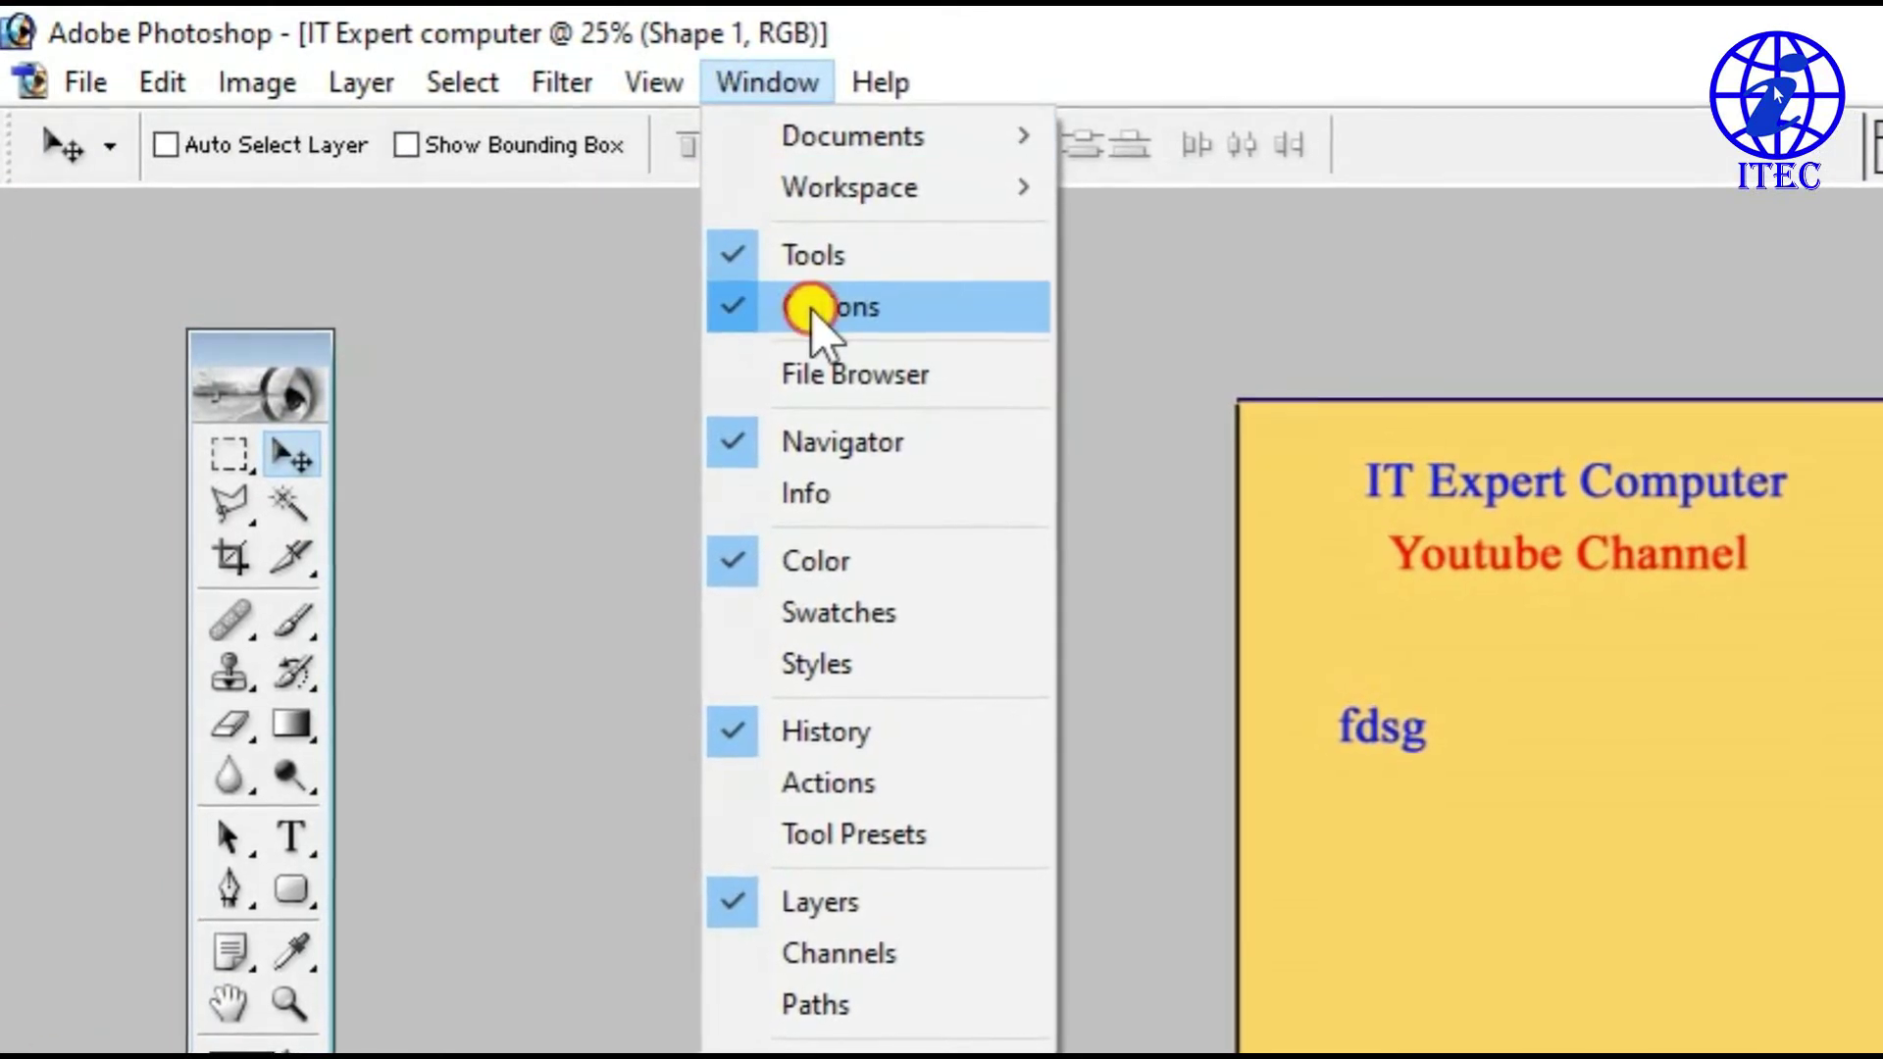
left_click(814, 306)
left_click(773, 85)
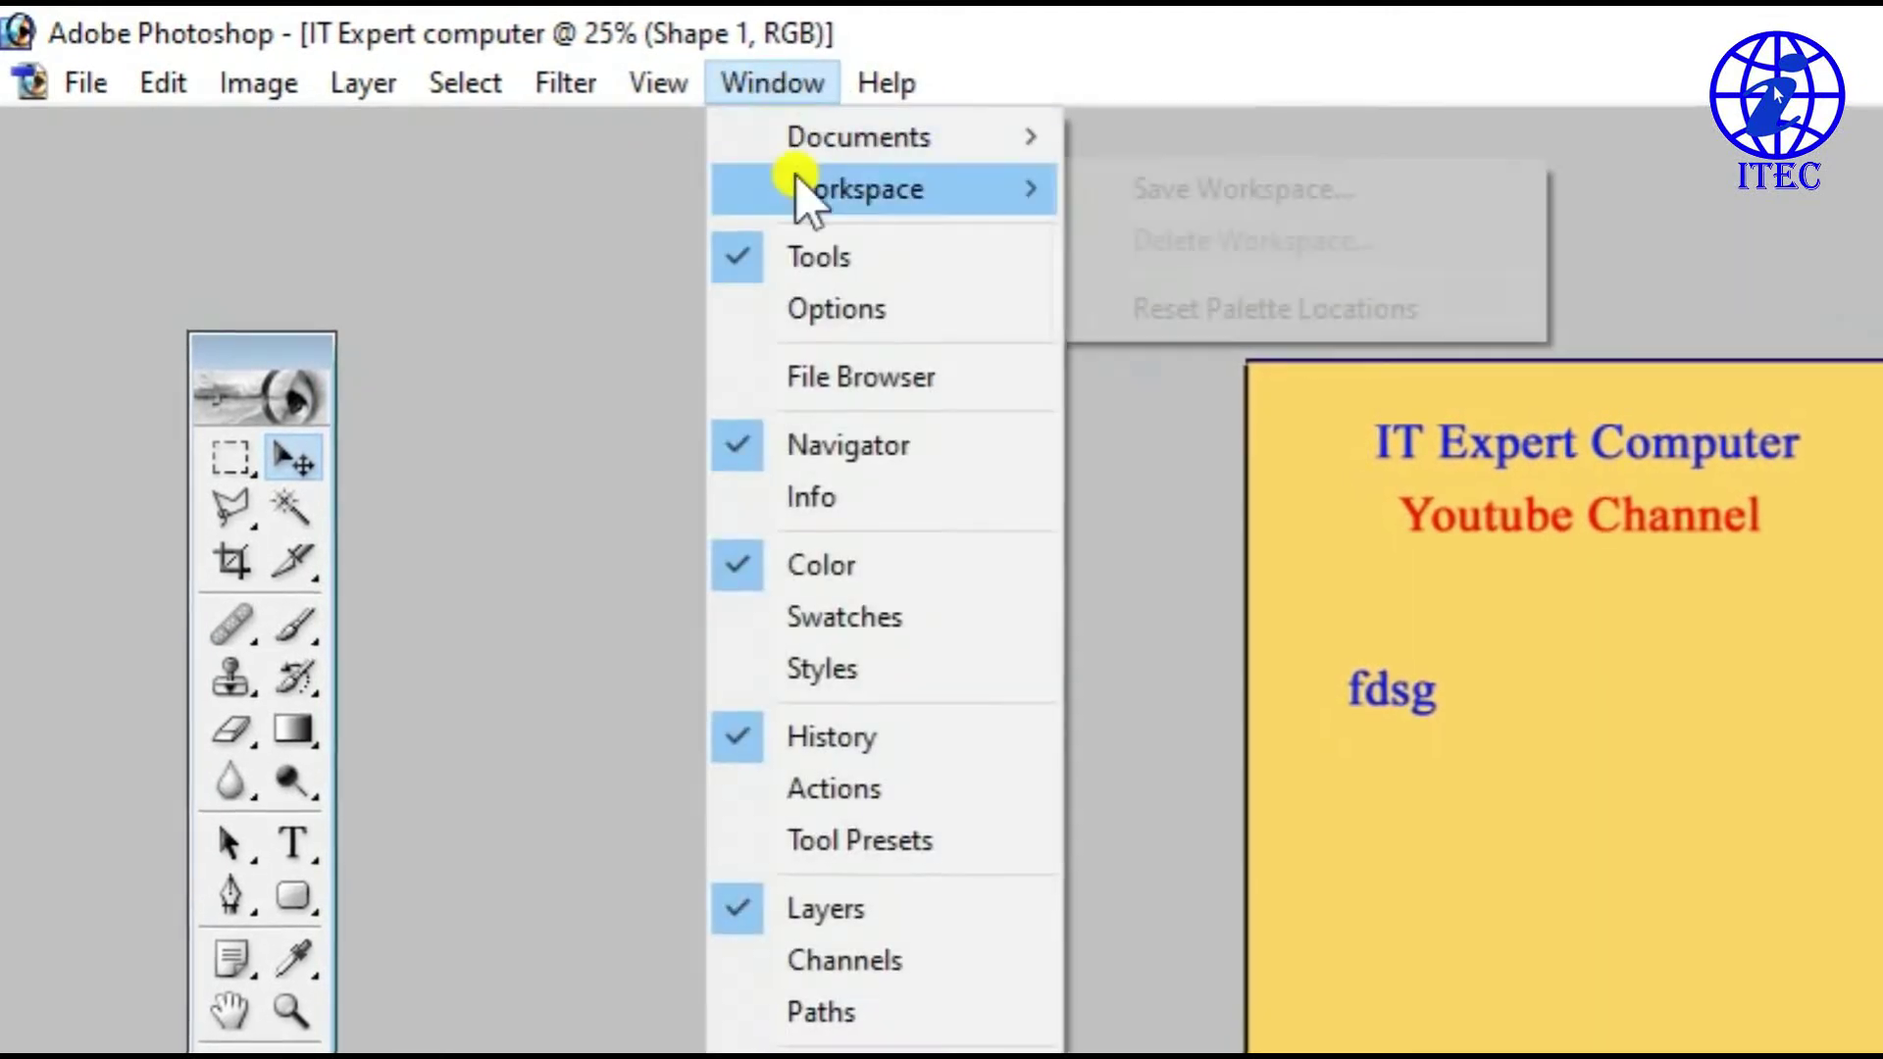
left_click(820, 306)
left_click(291, 527)
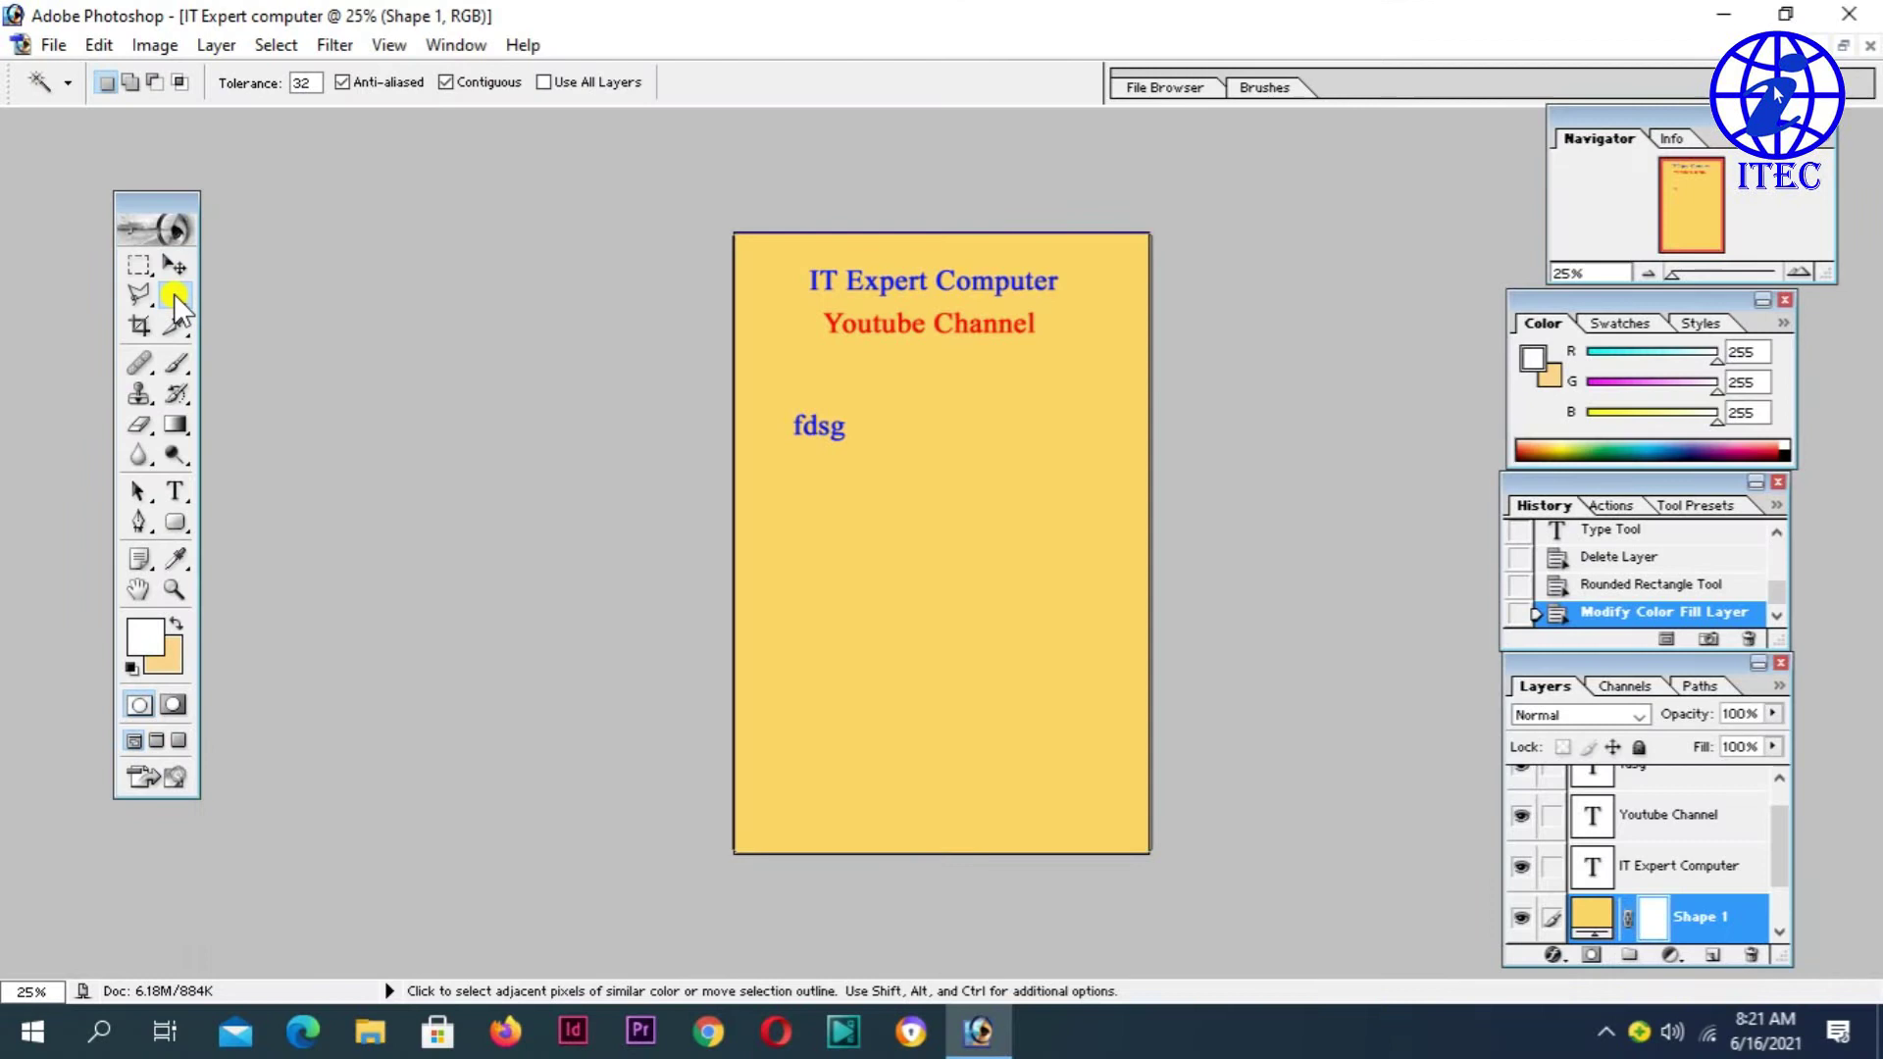
- Hide and re-show the Navigator and Color palettes from the Window menu
left_click(175, 265)
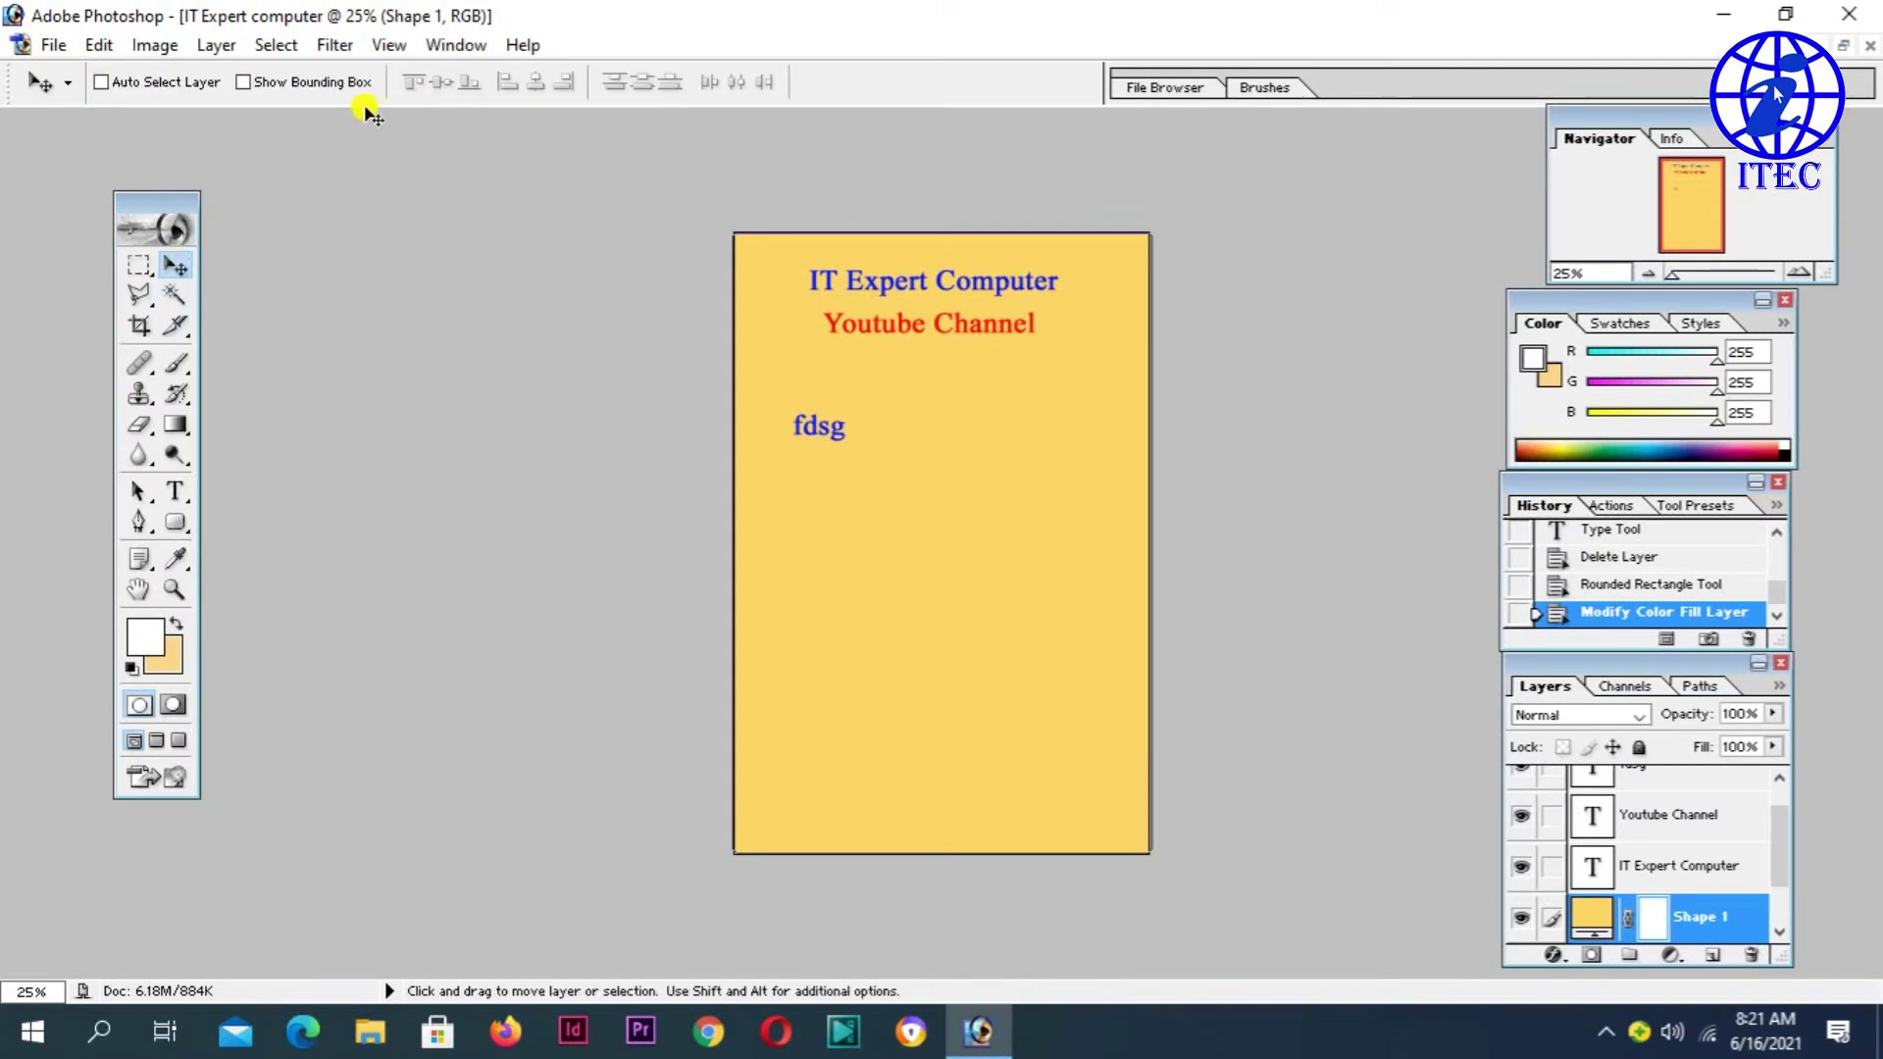
left_click(457, 45)
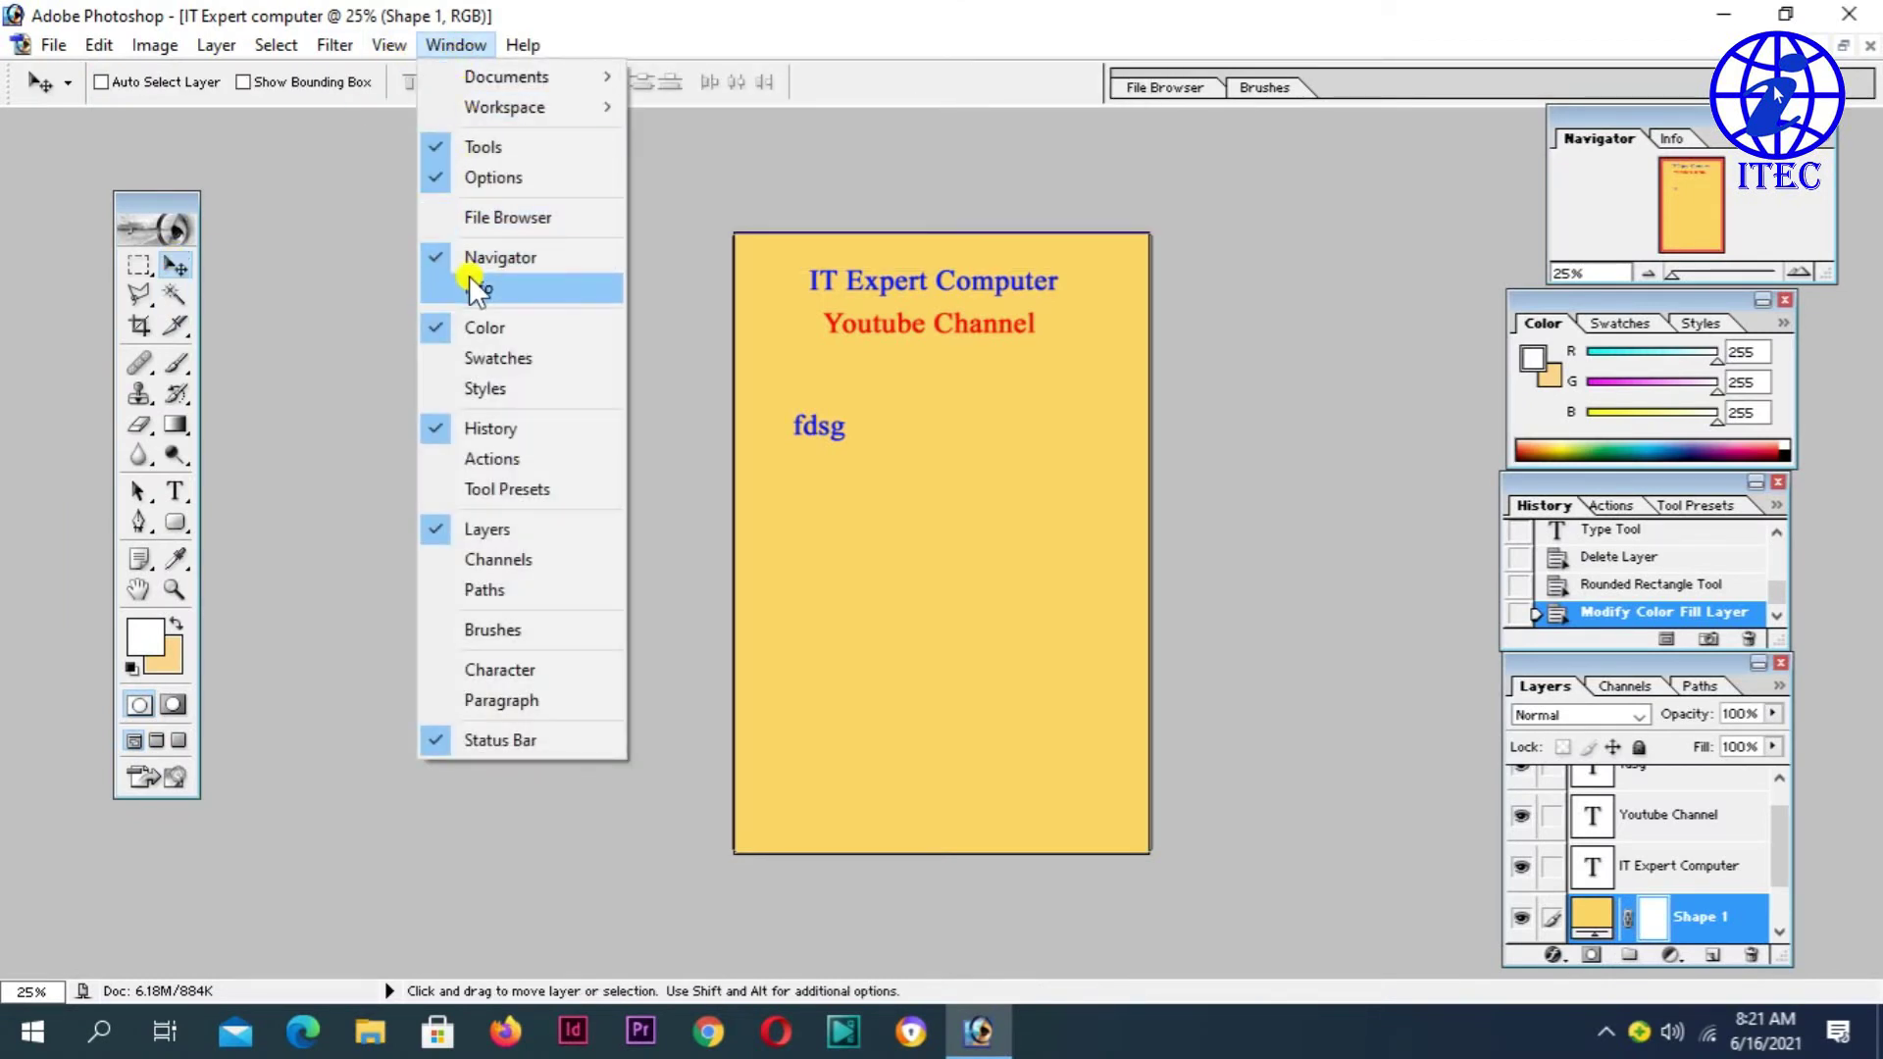
left_click(461, 259)
left_click(481, 45)
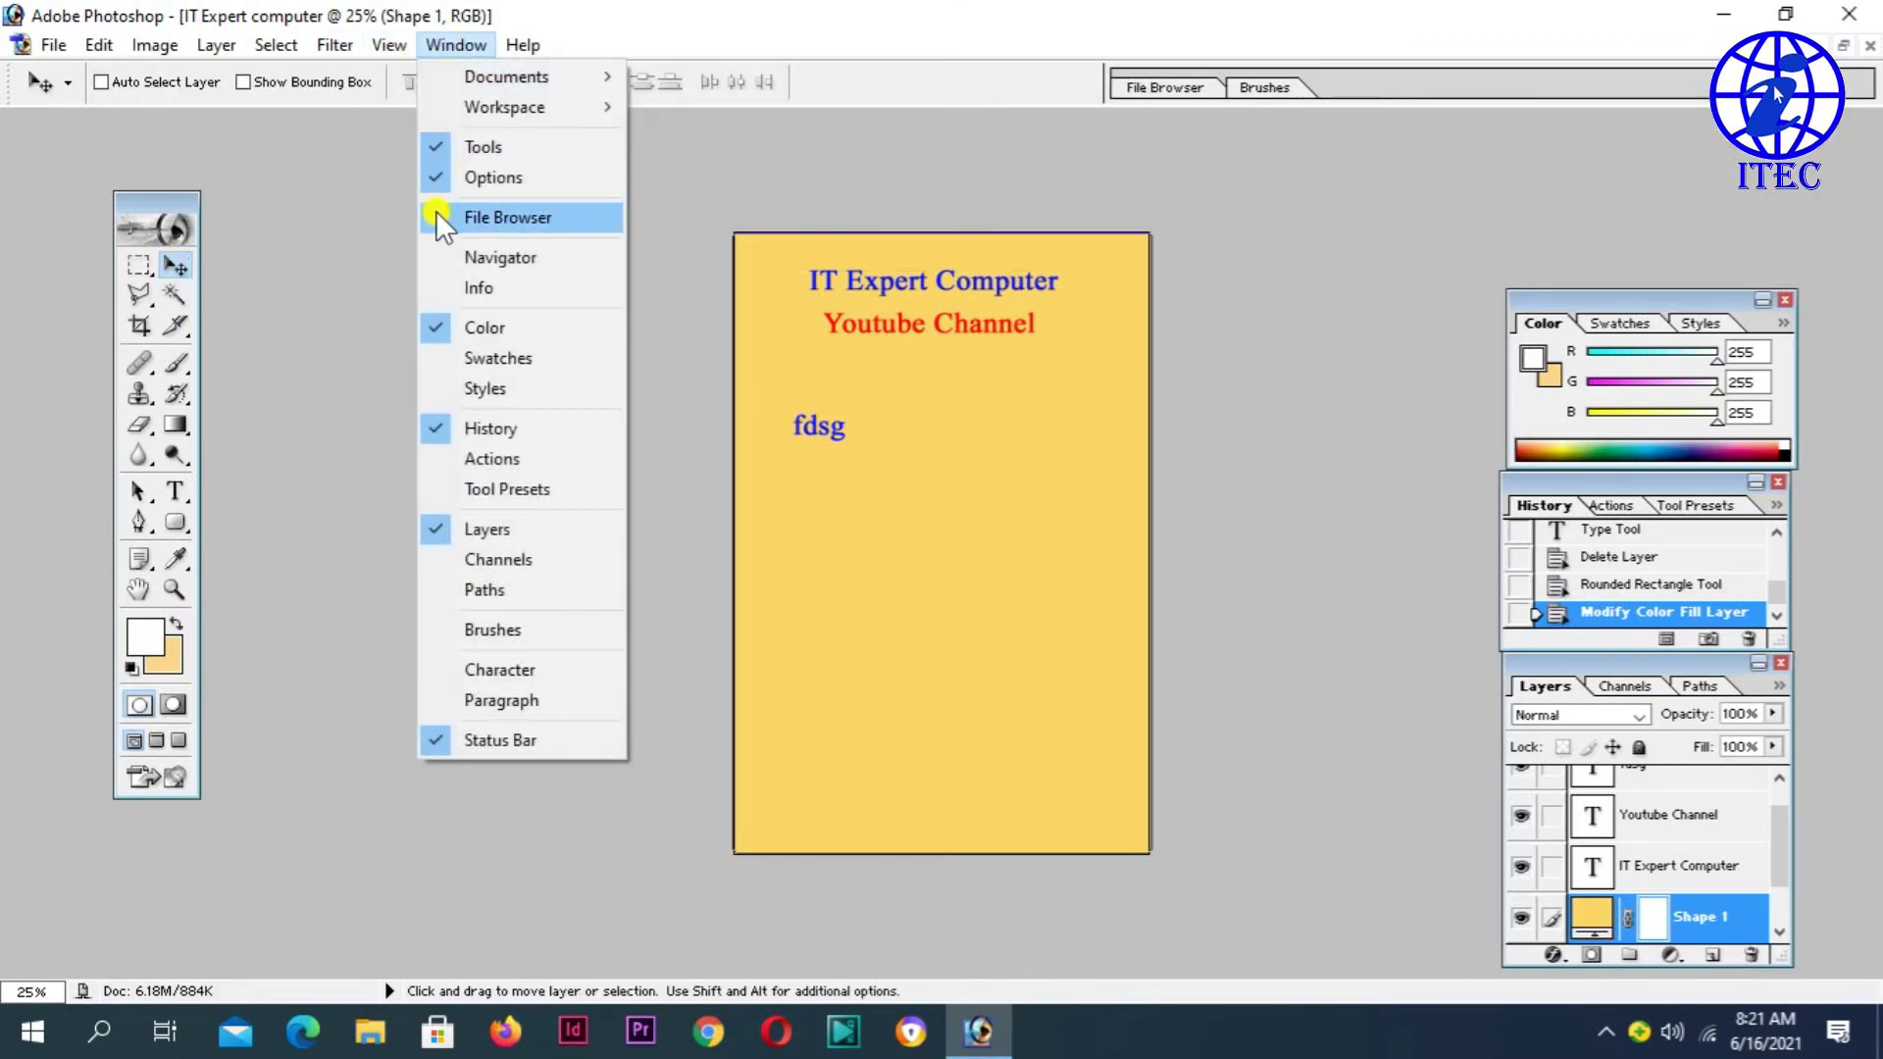
left_click(444, 261)
left_click(481, 45)
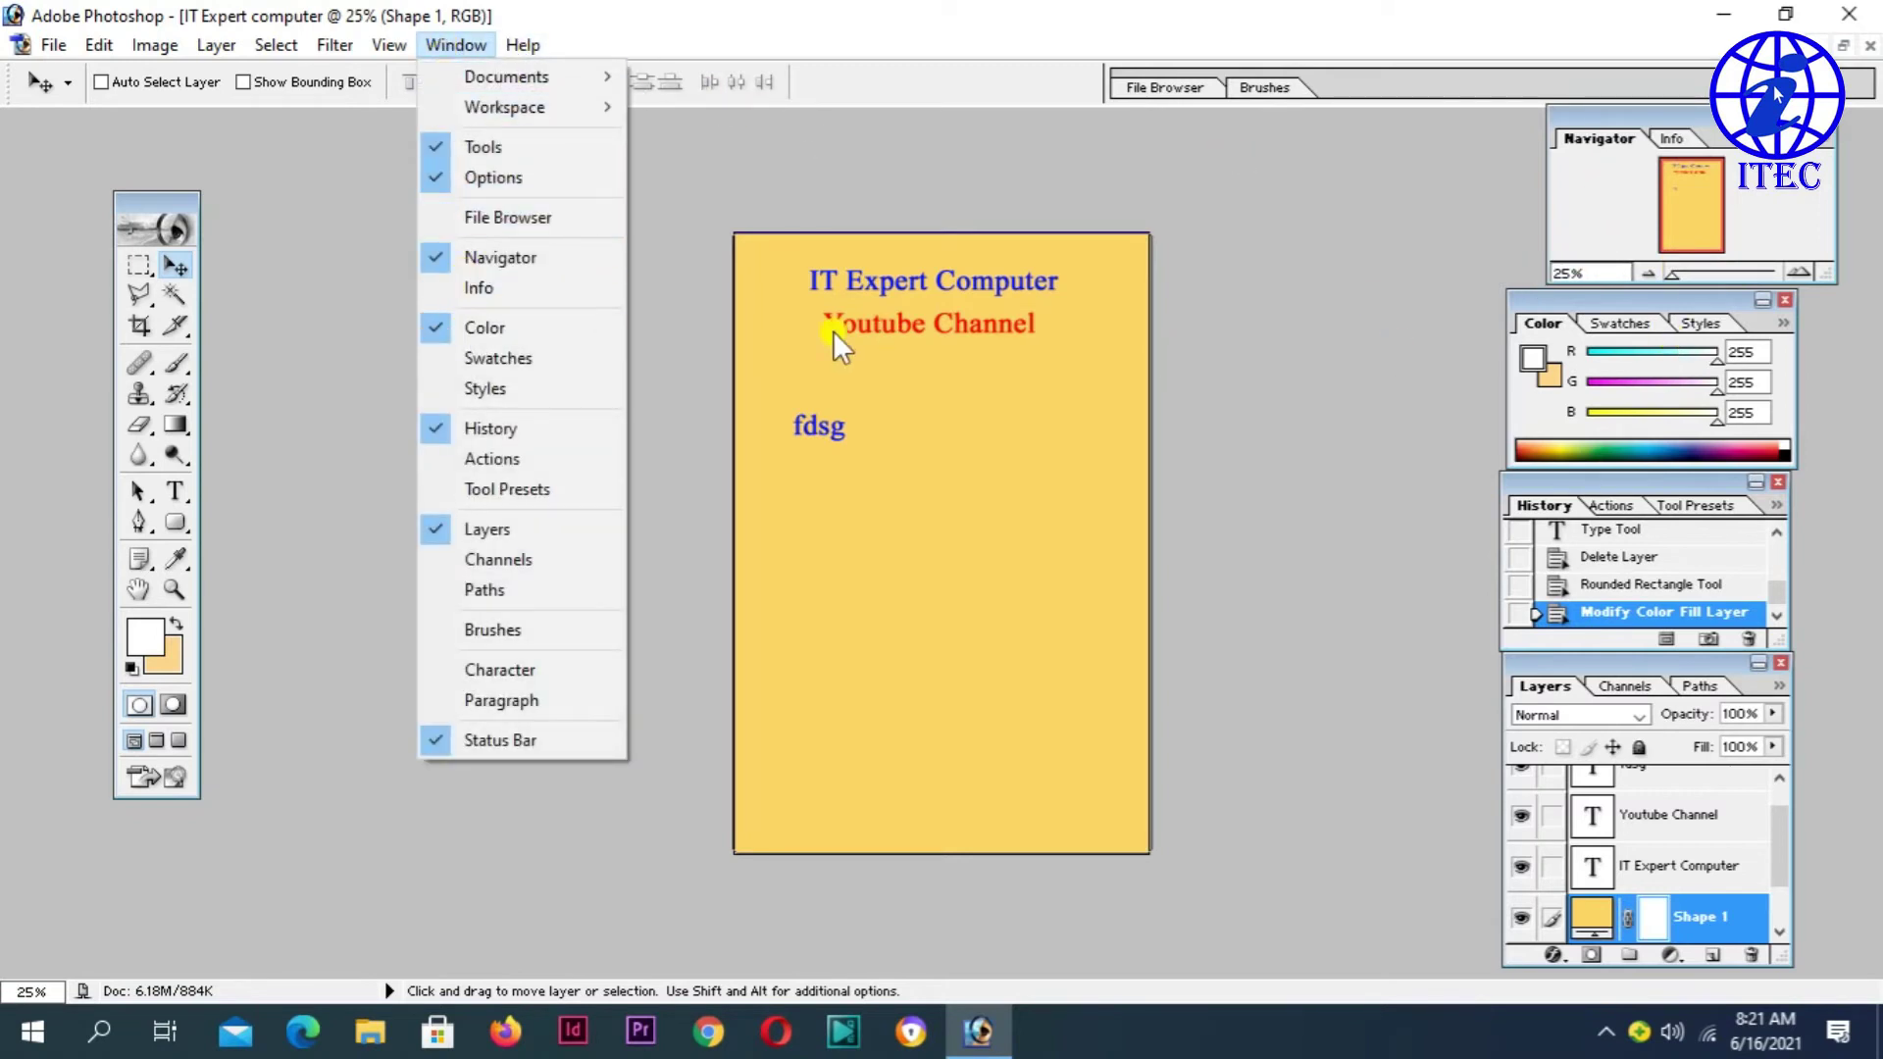
left_click(440, 327)
left_click(457, 43)
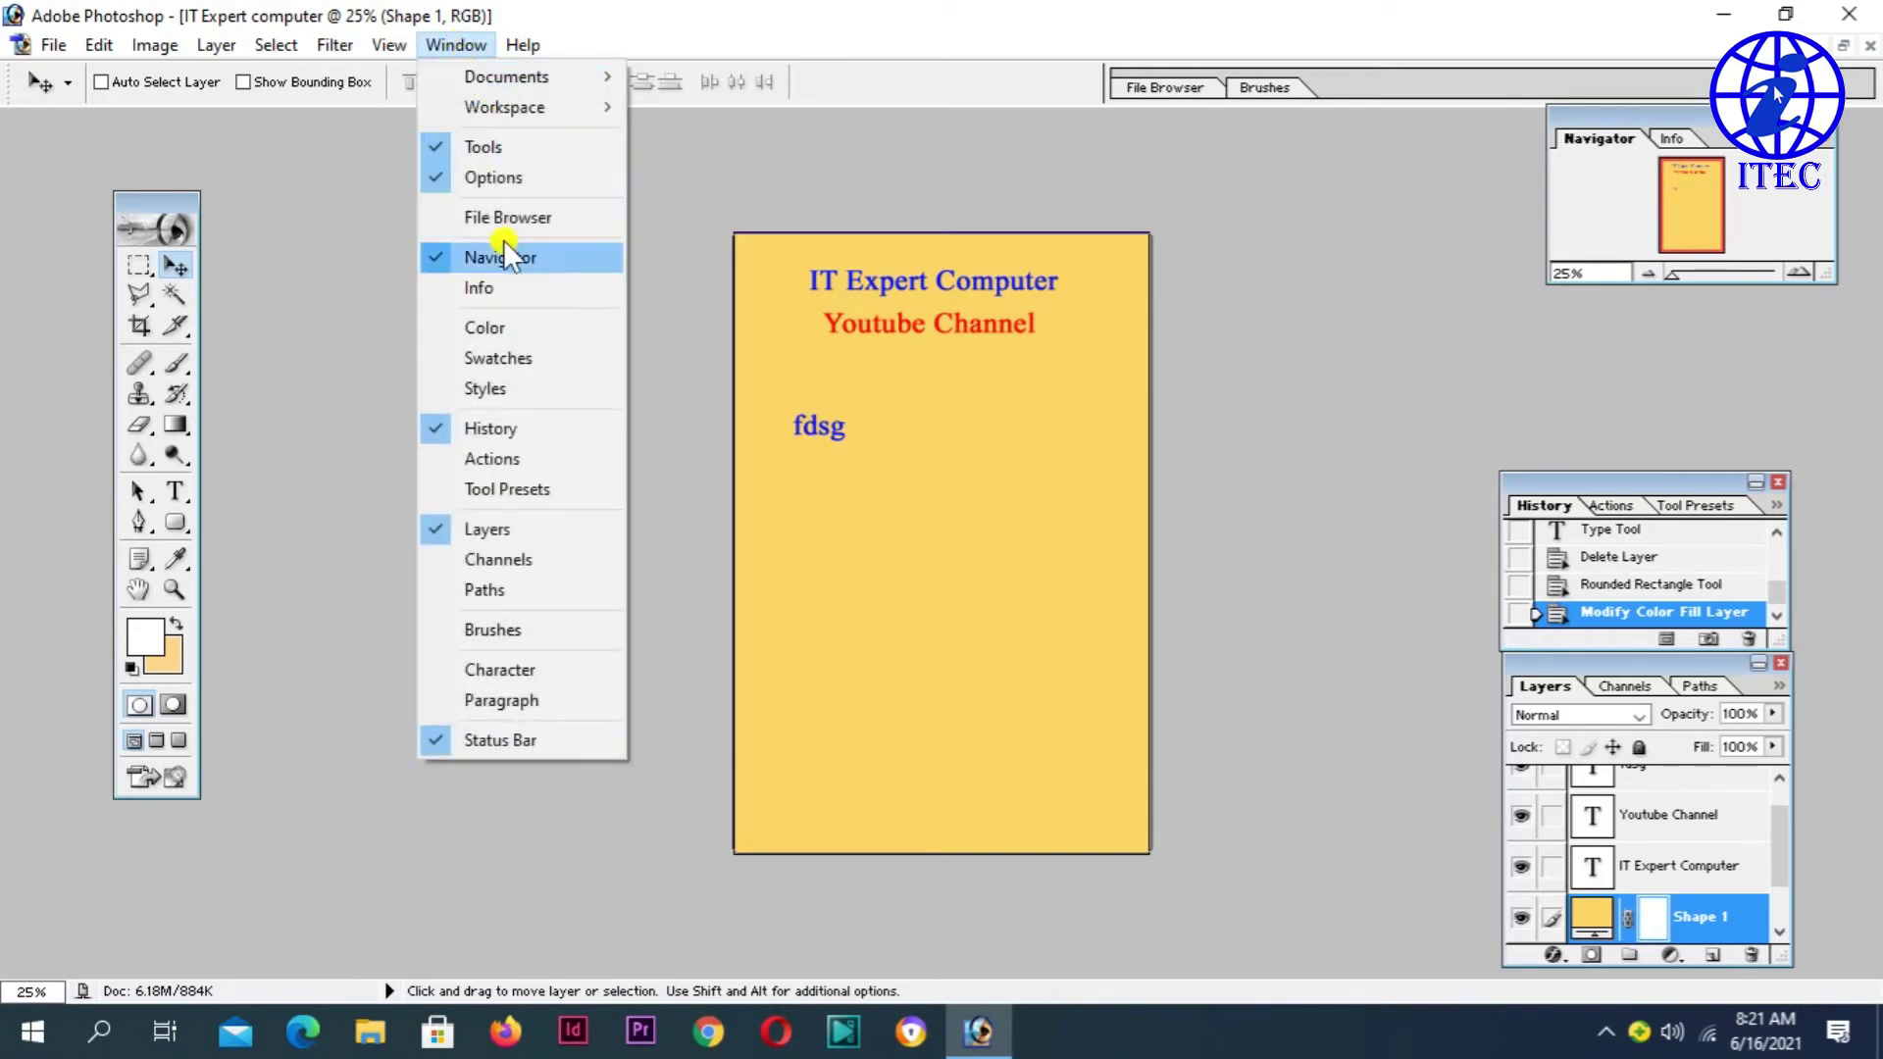
left_click(490, 326)
- Hide and re-show the History and Layers palettes, then show the Character palette
left_click(473, 46)
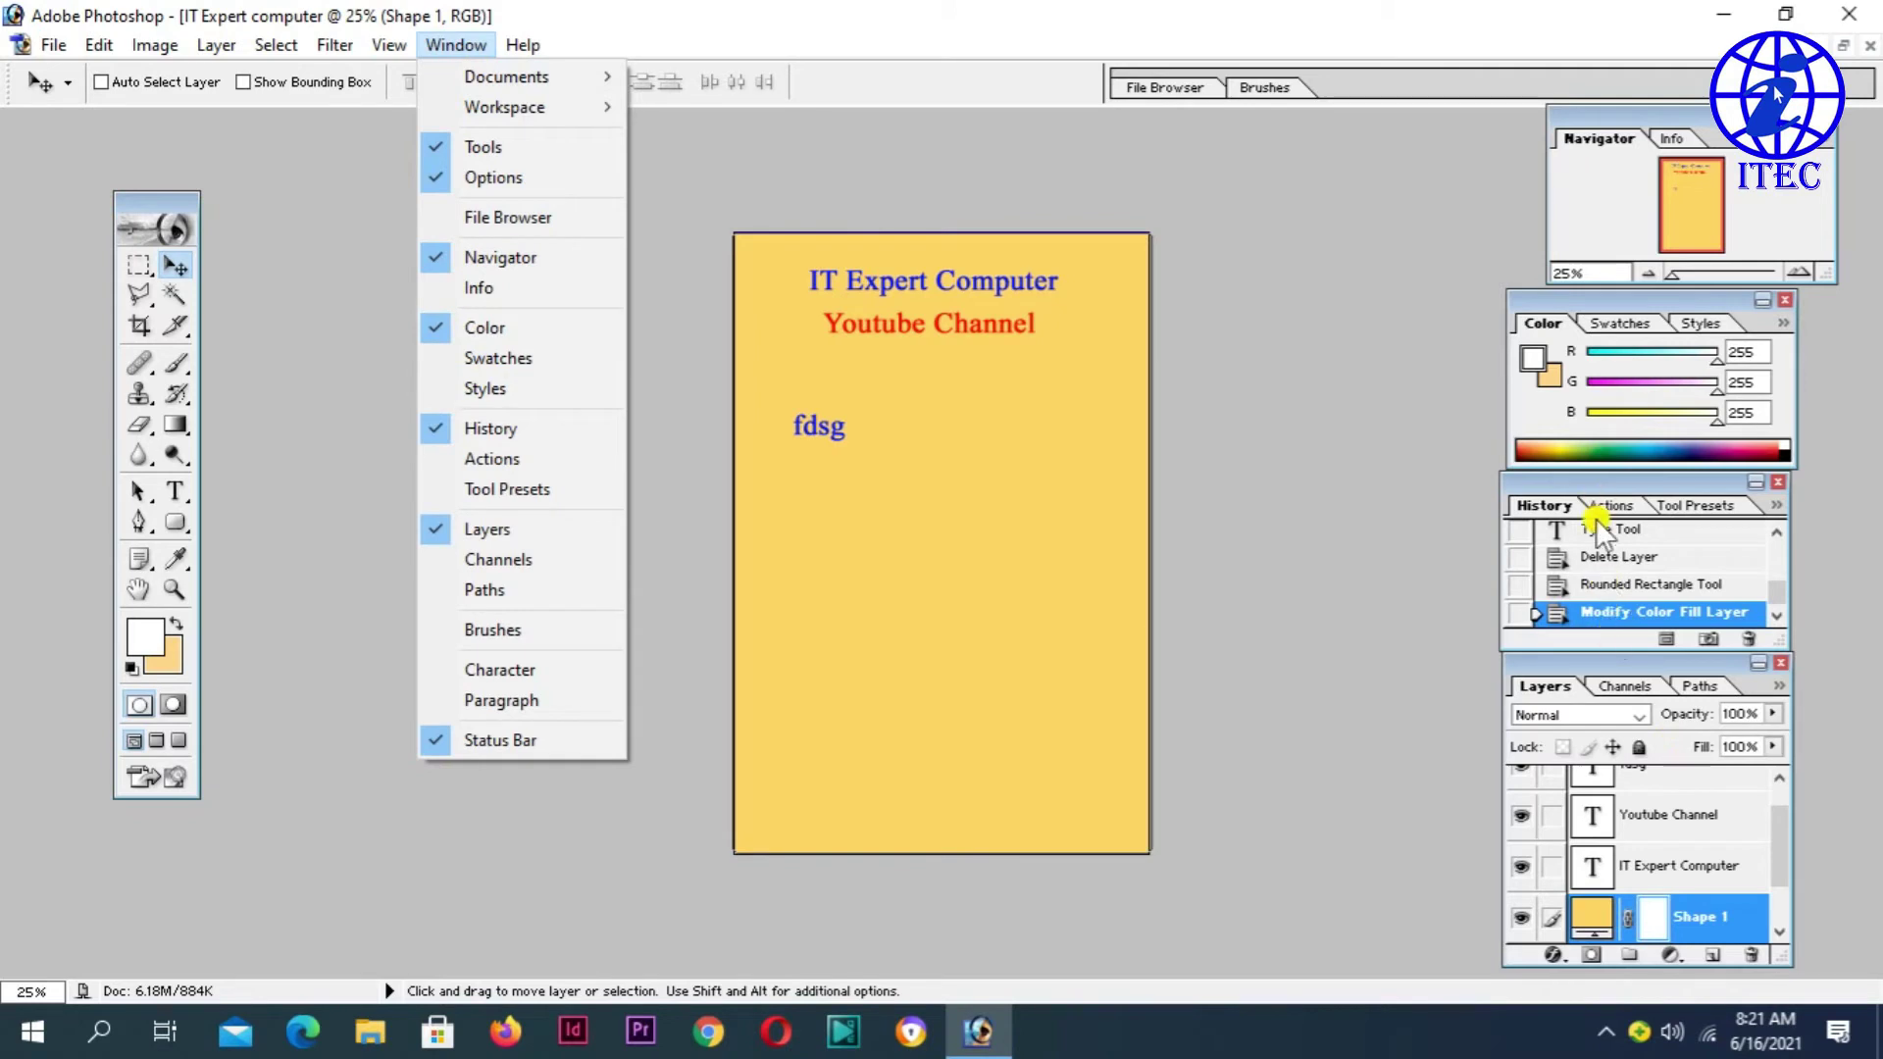
left_click(481, 428)
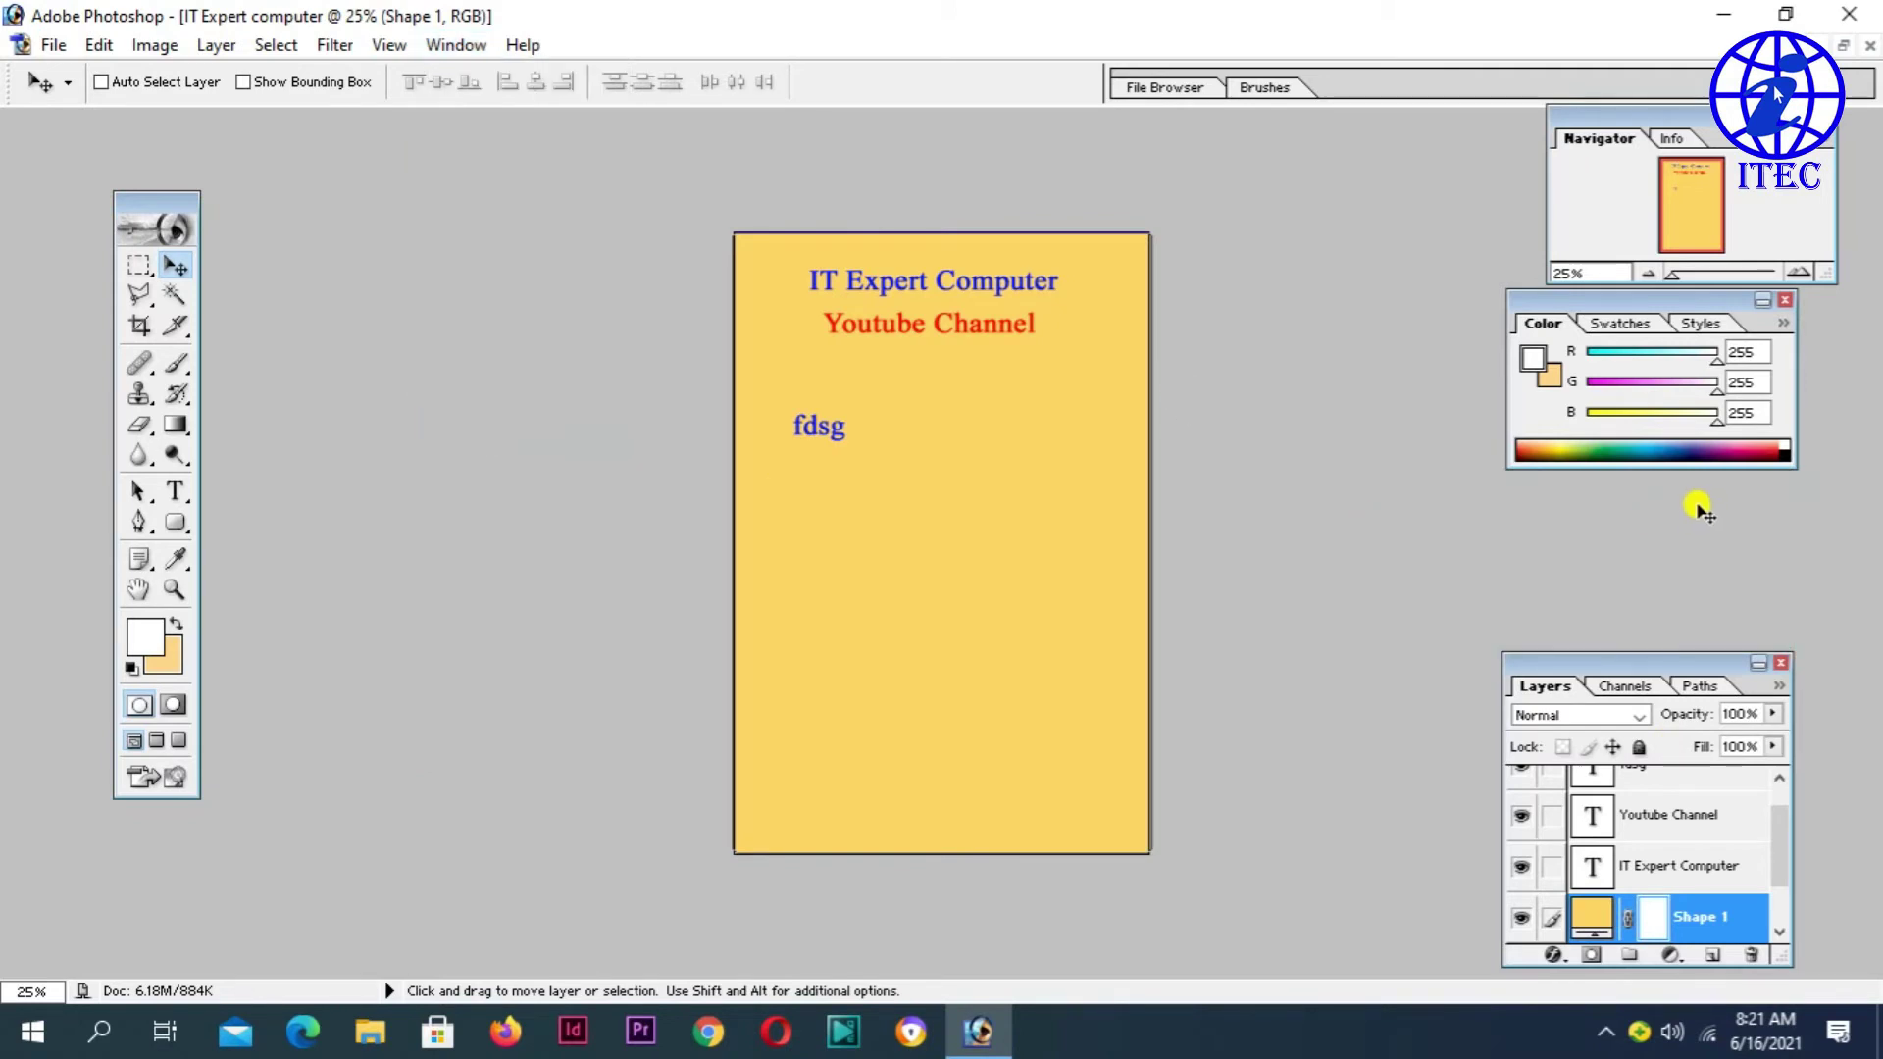
left_click(474, 39)
left_click(491, 429)
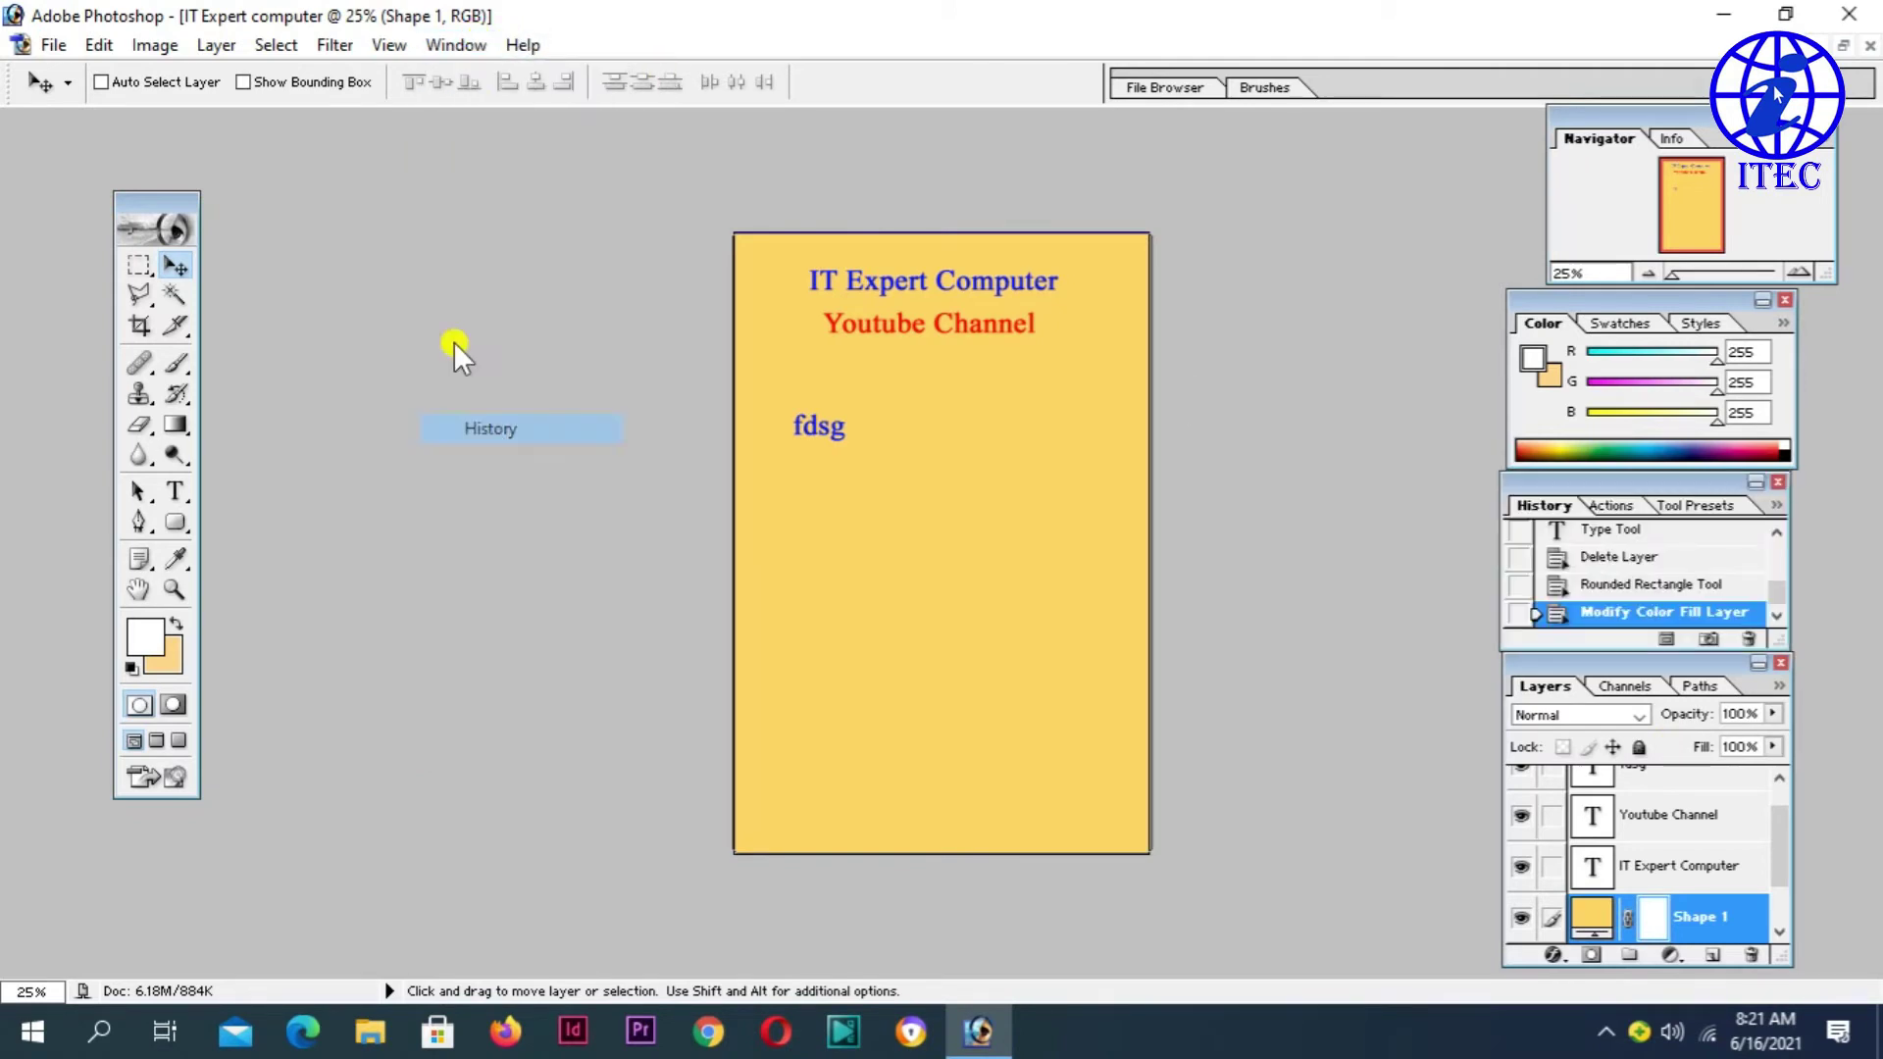
left_click(455, 40)
left_click(491, 527)
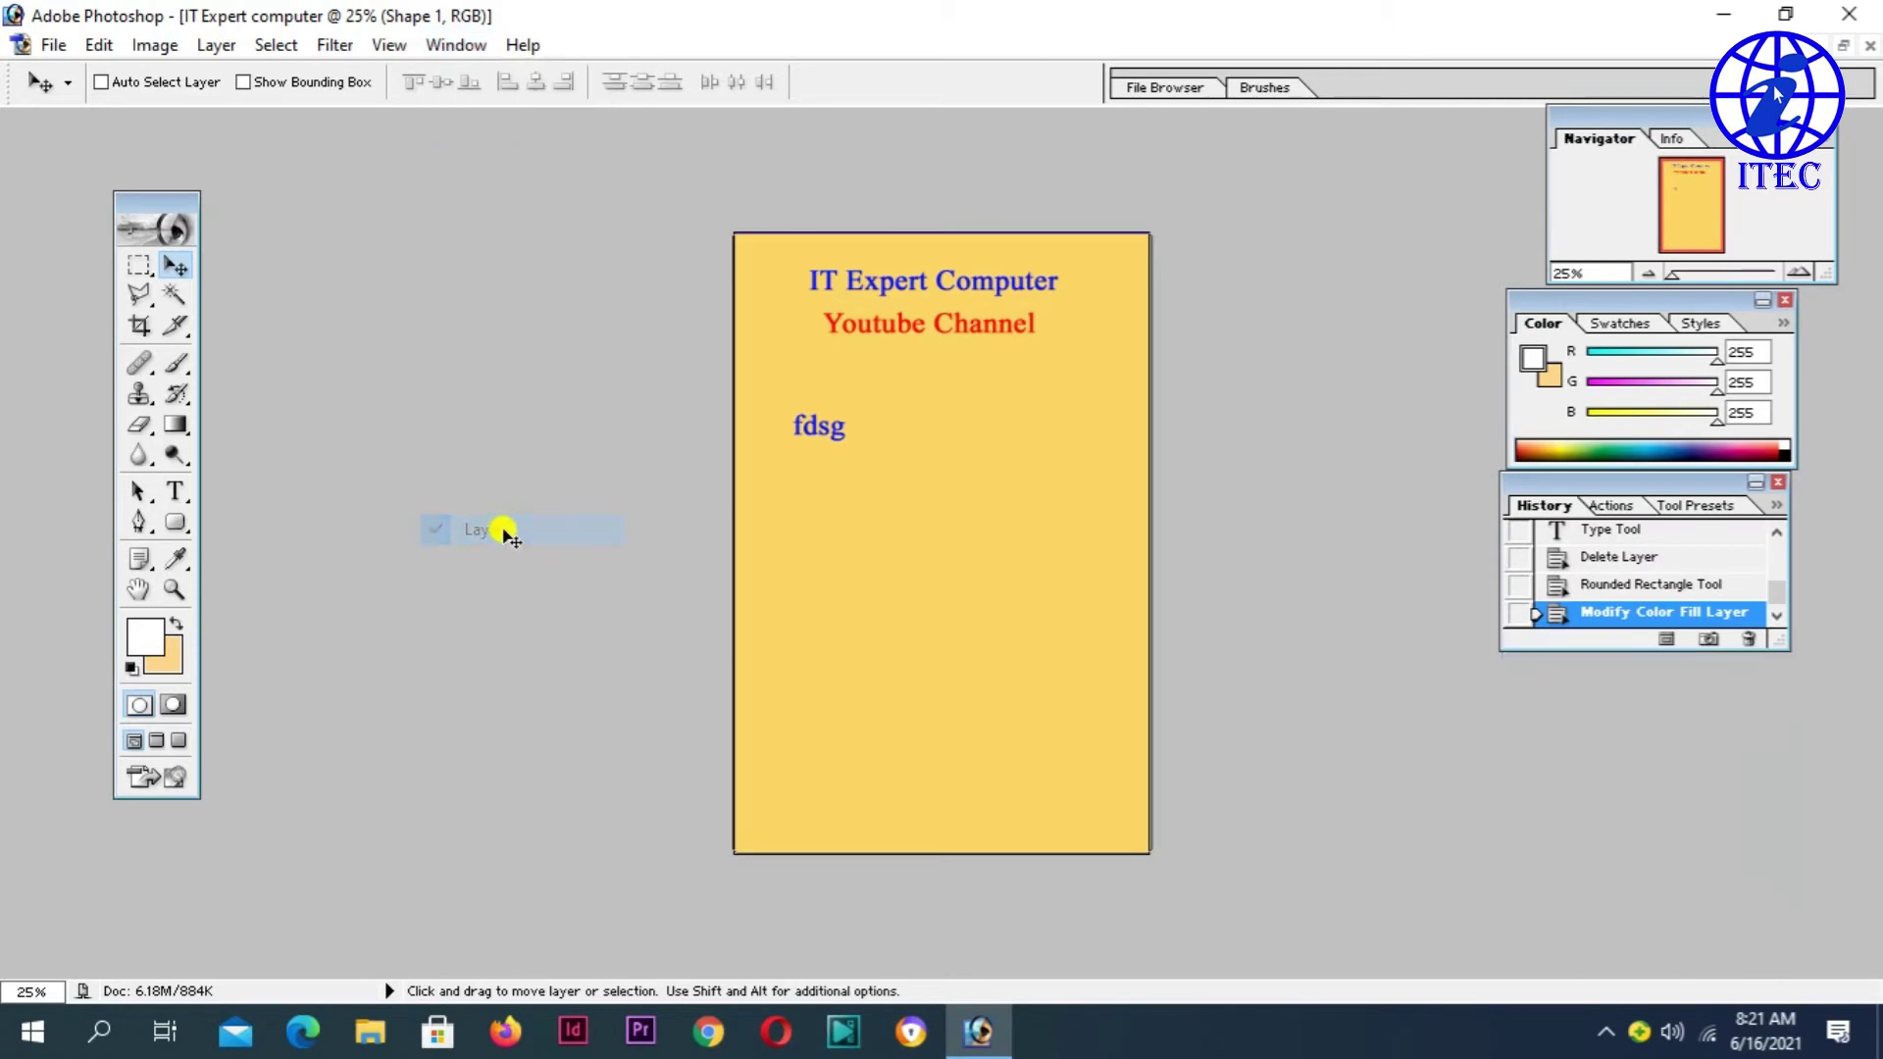
left_click(459, 44)
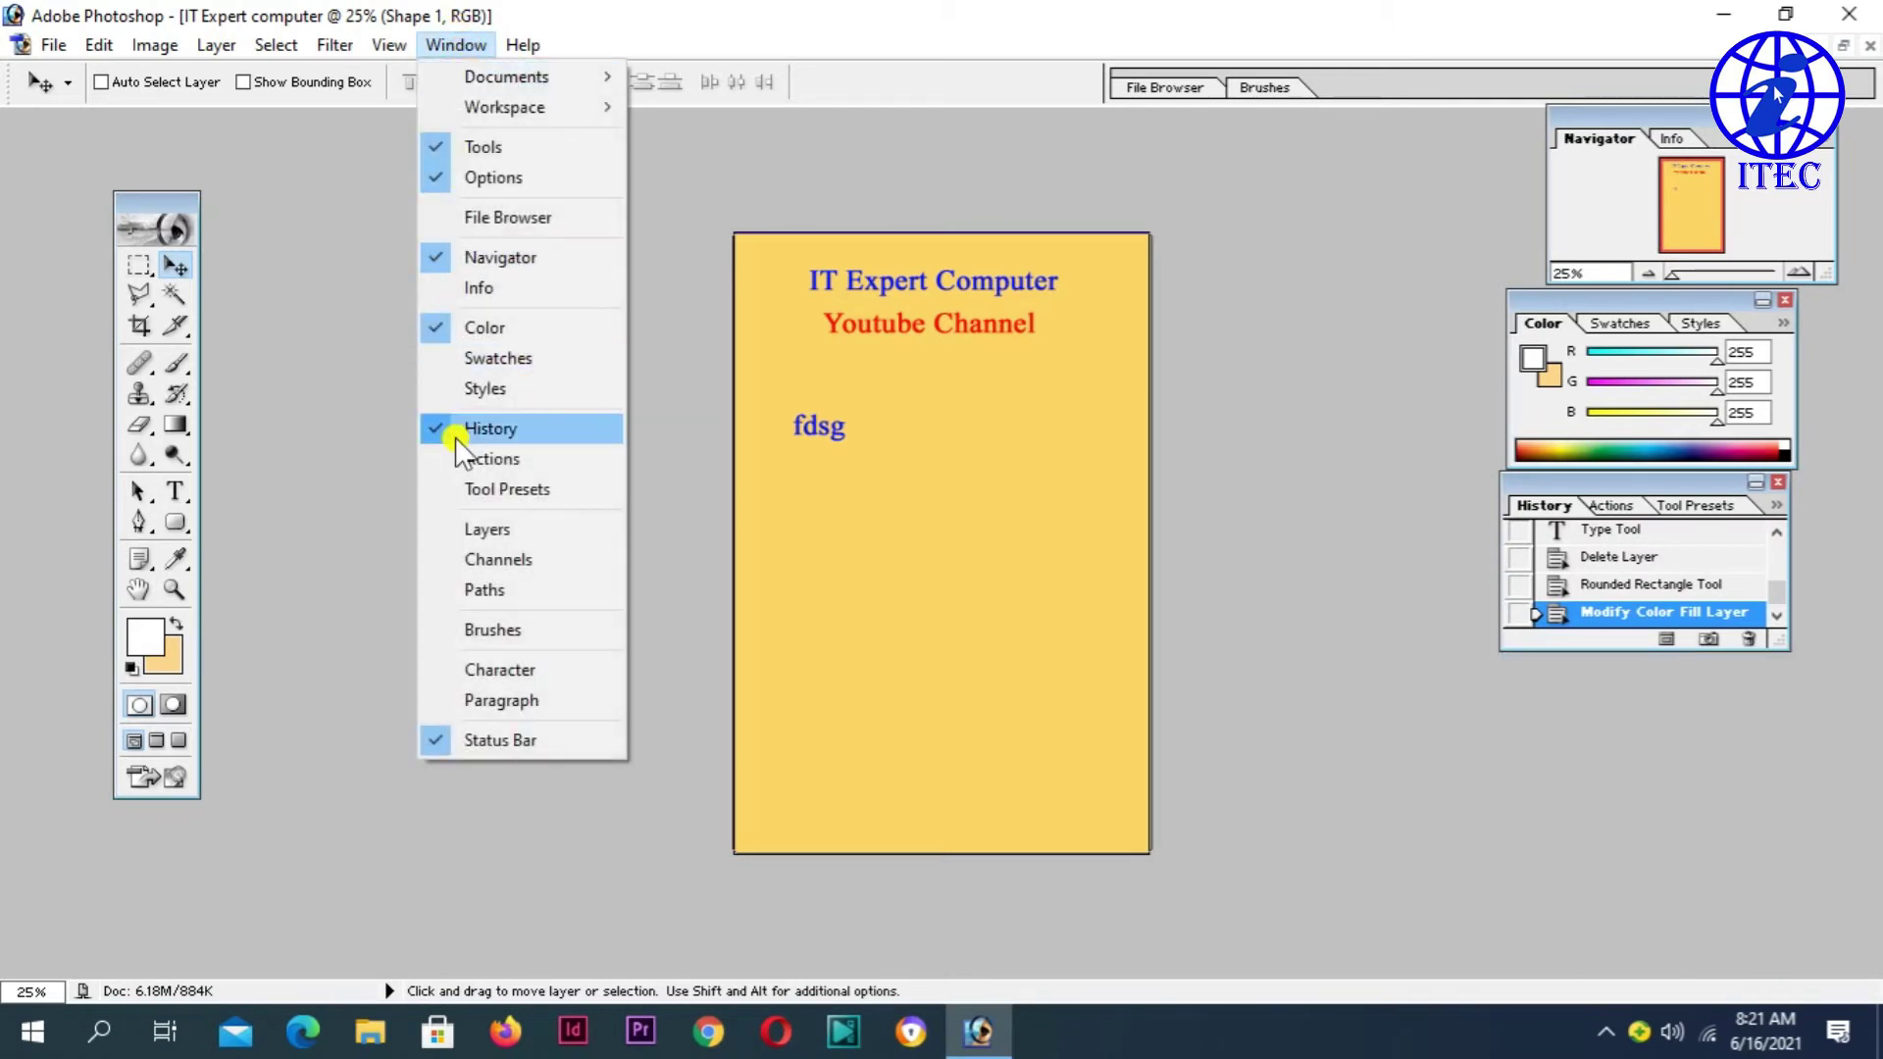
left_click(480, 525)
left_click(455, 44)
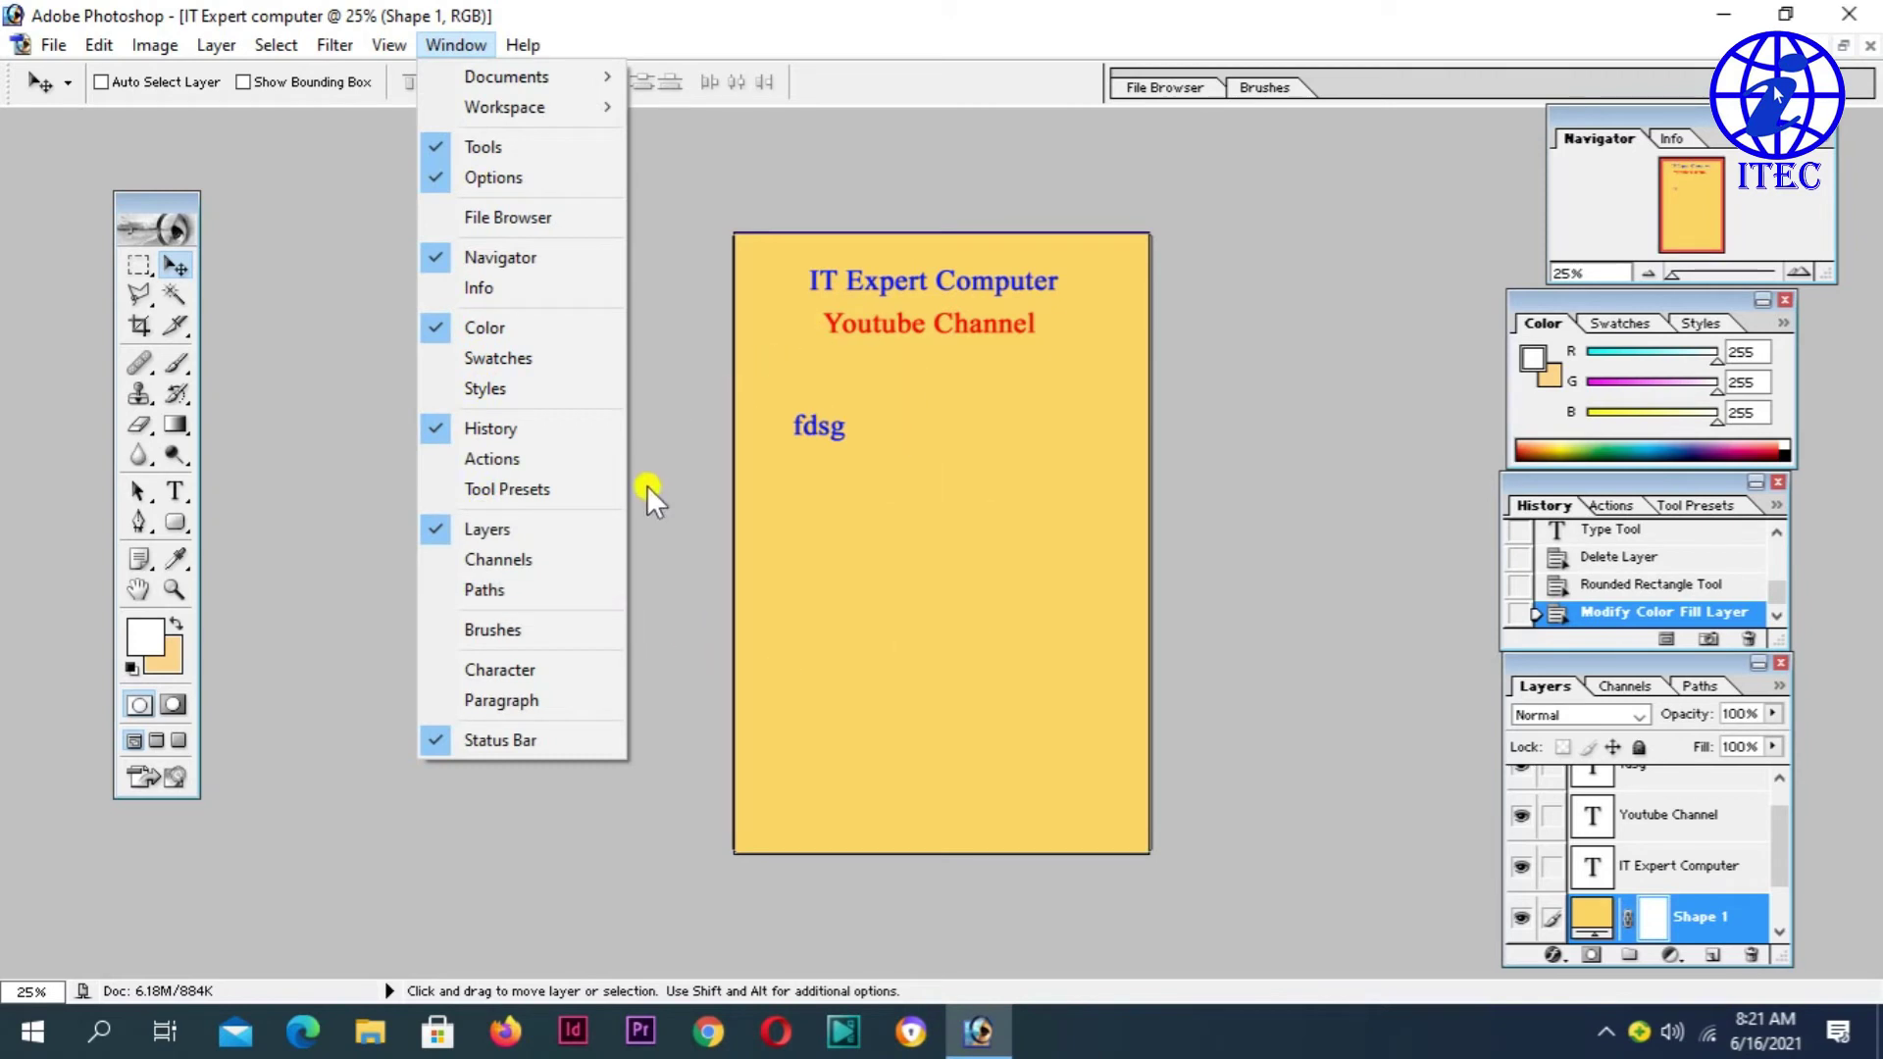
left_click(492, 667)
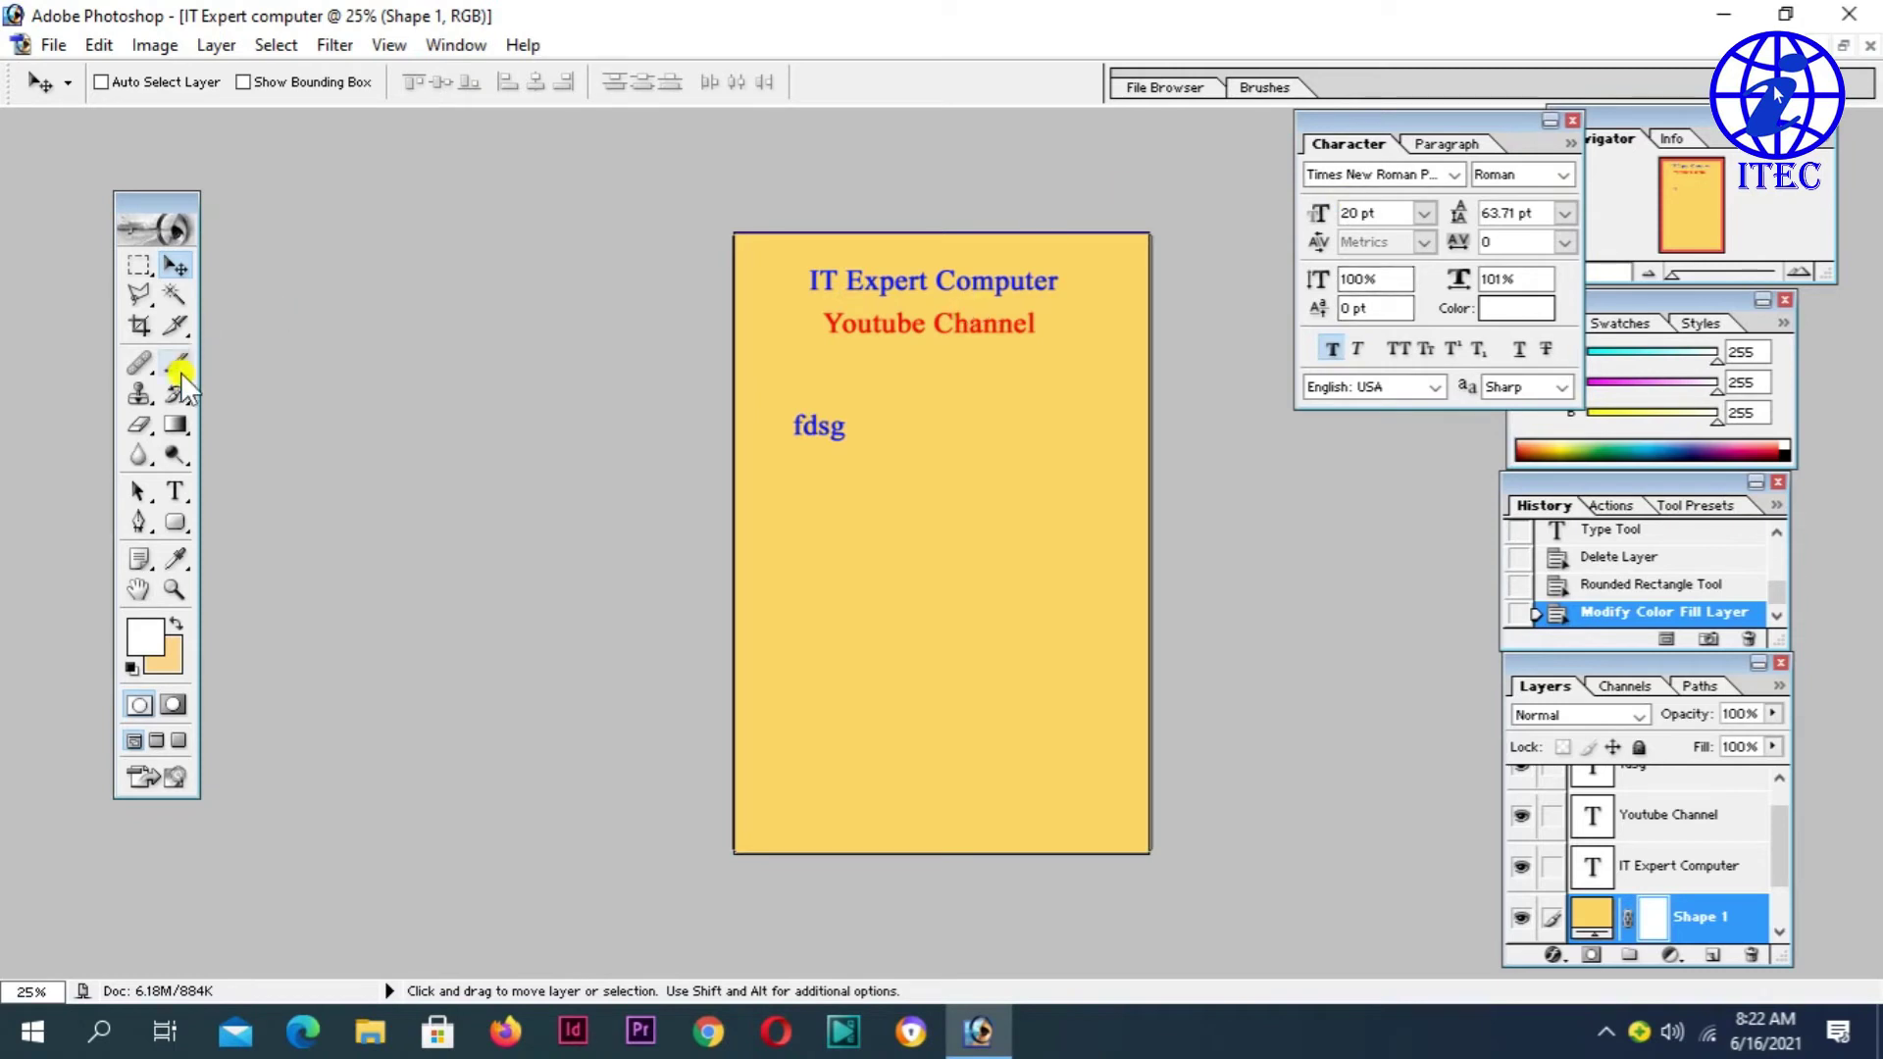
- Select the IT Expert Computer title and enlarge it to 28 pt
left_click(175, 490)
left_click_drag(1057, 280, 780, 265)
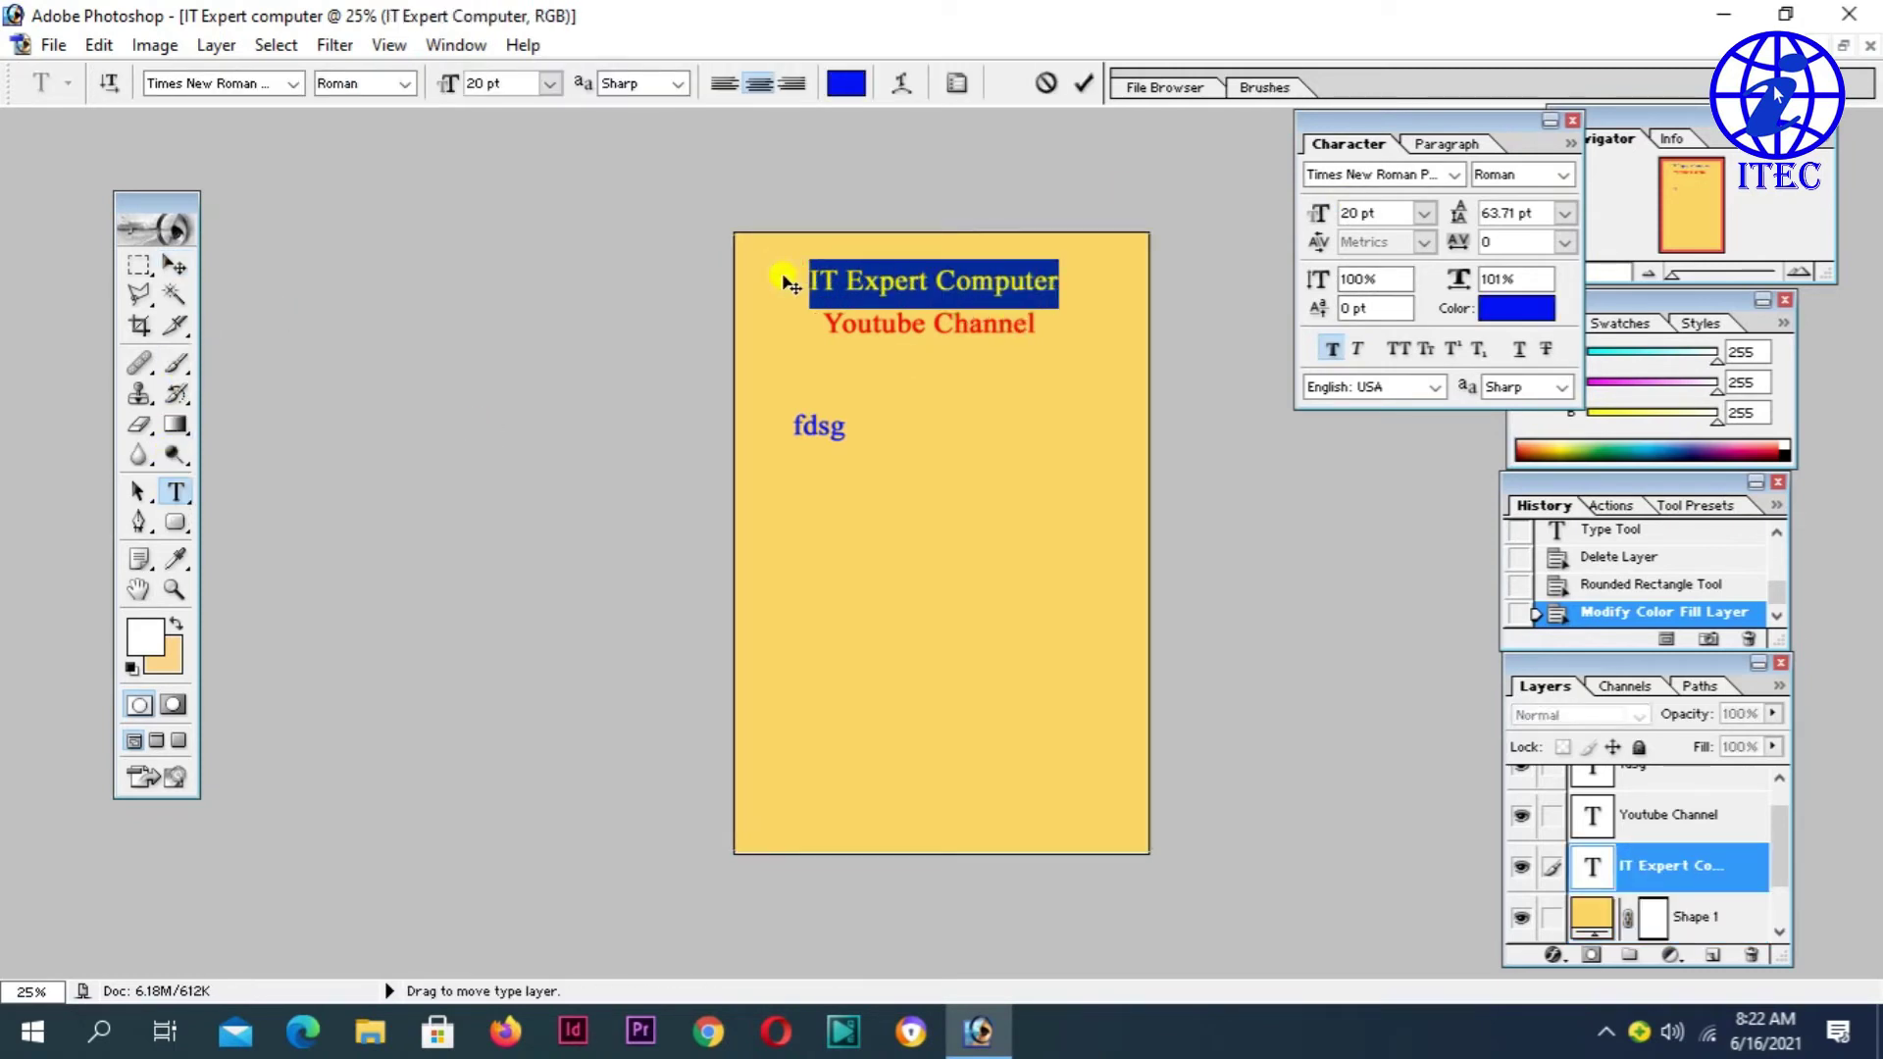
key("ctrl+shift+period")
key("ctrl+shift+period")
key("ctrl+shift+period")
key("ctrl+shift+period")
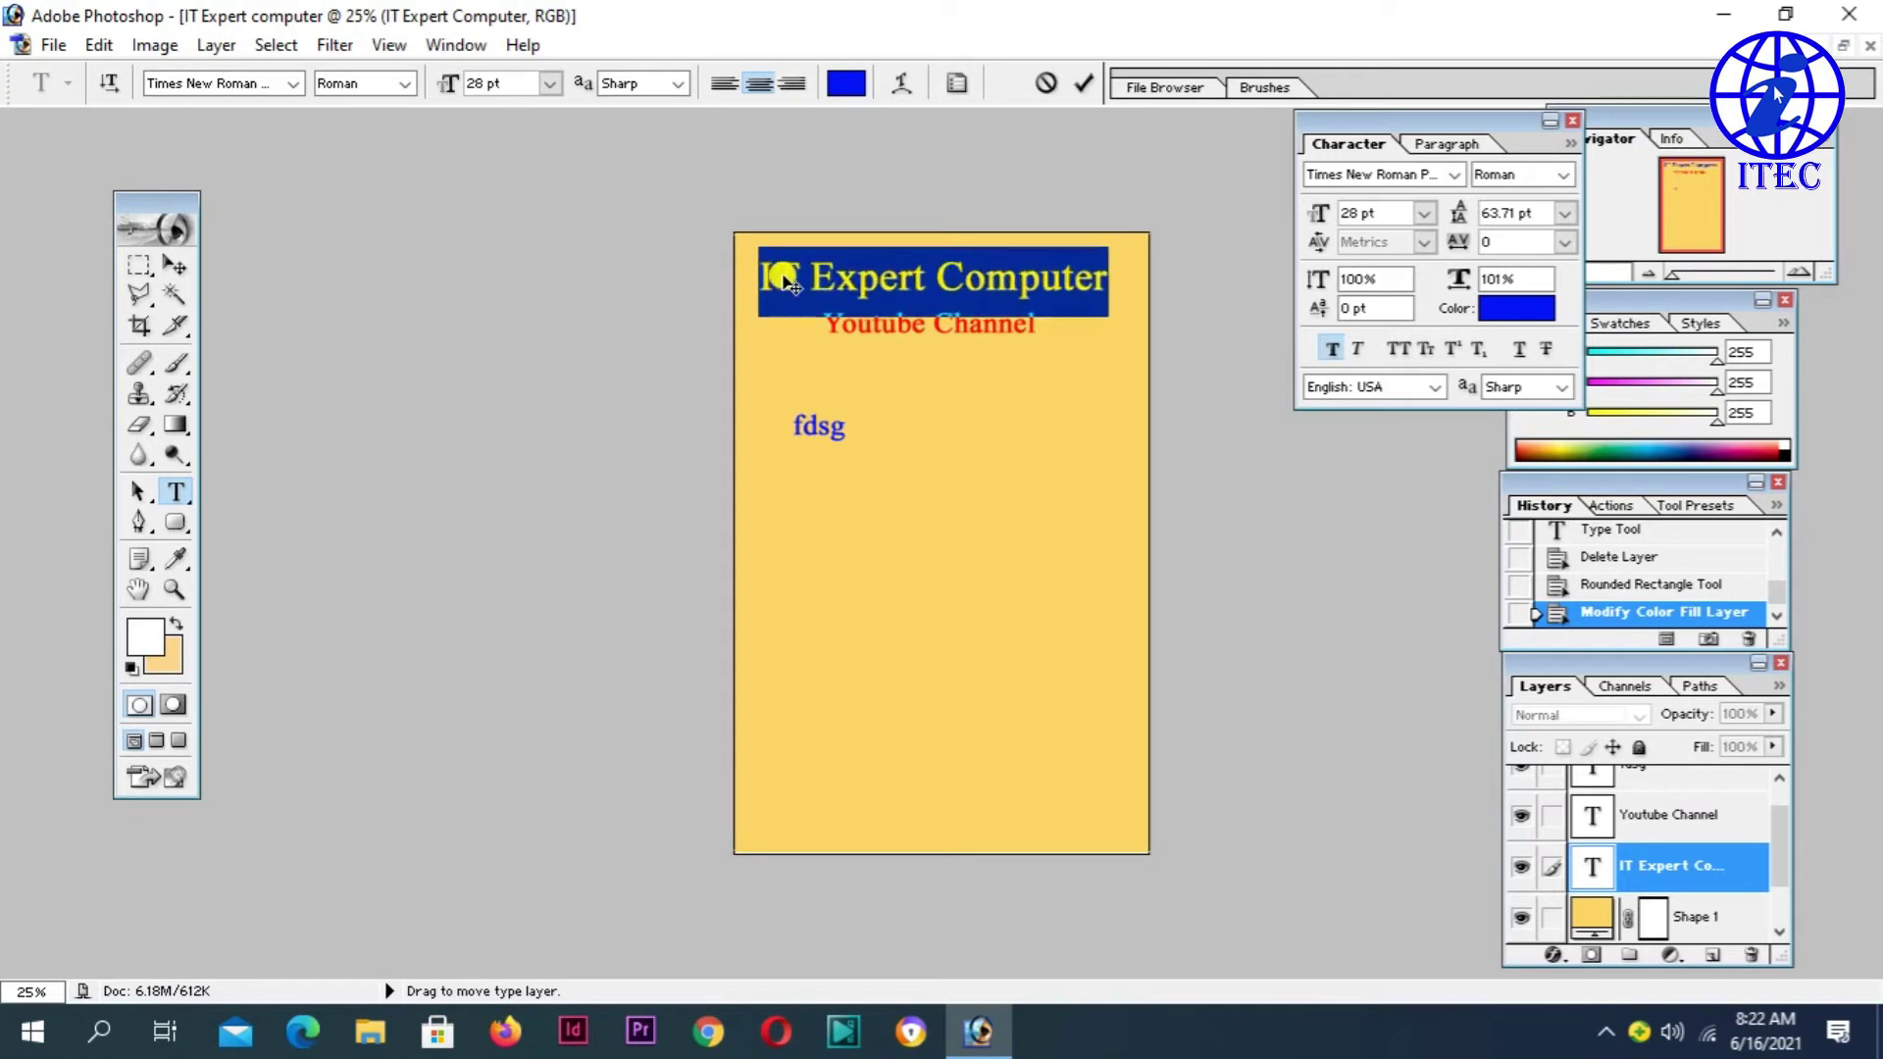
left_click(1058, 274)
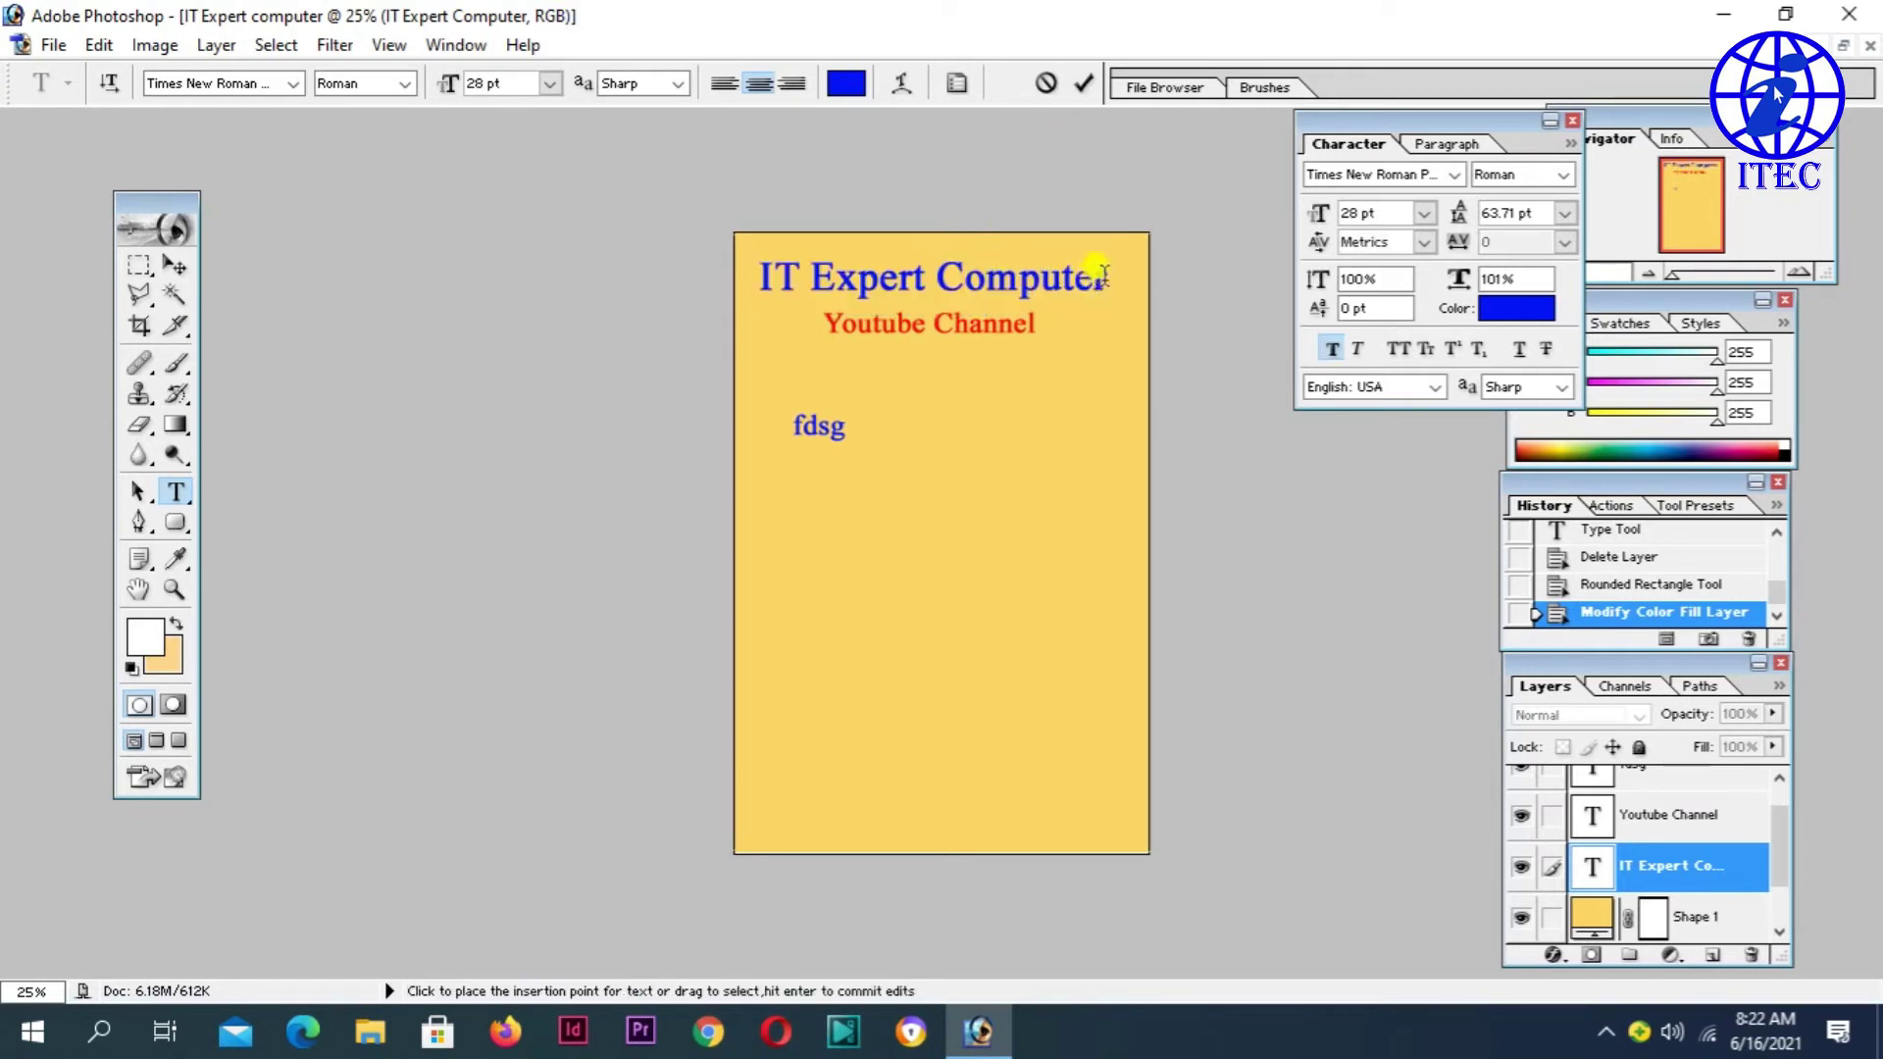
- Try Faux Bold and Faux Italic on the title, then remove the italic
left_click_drag(1102, 275, 761, 240)
left_click(1324, 350)
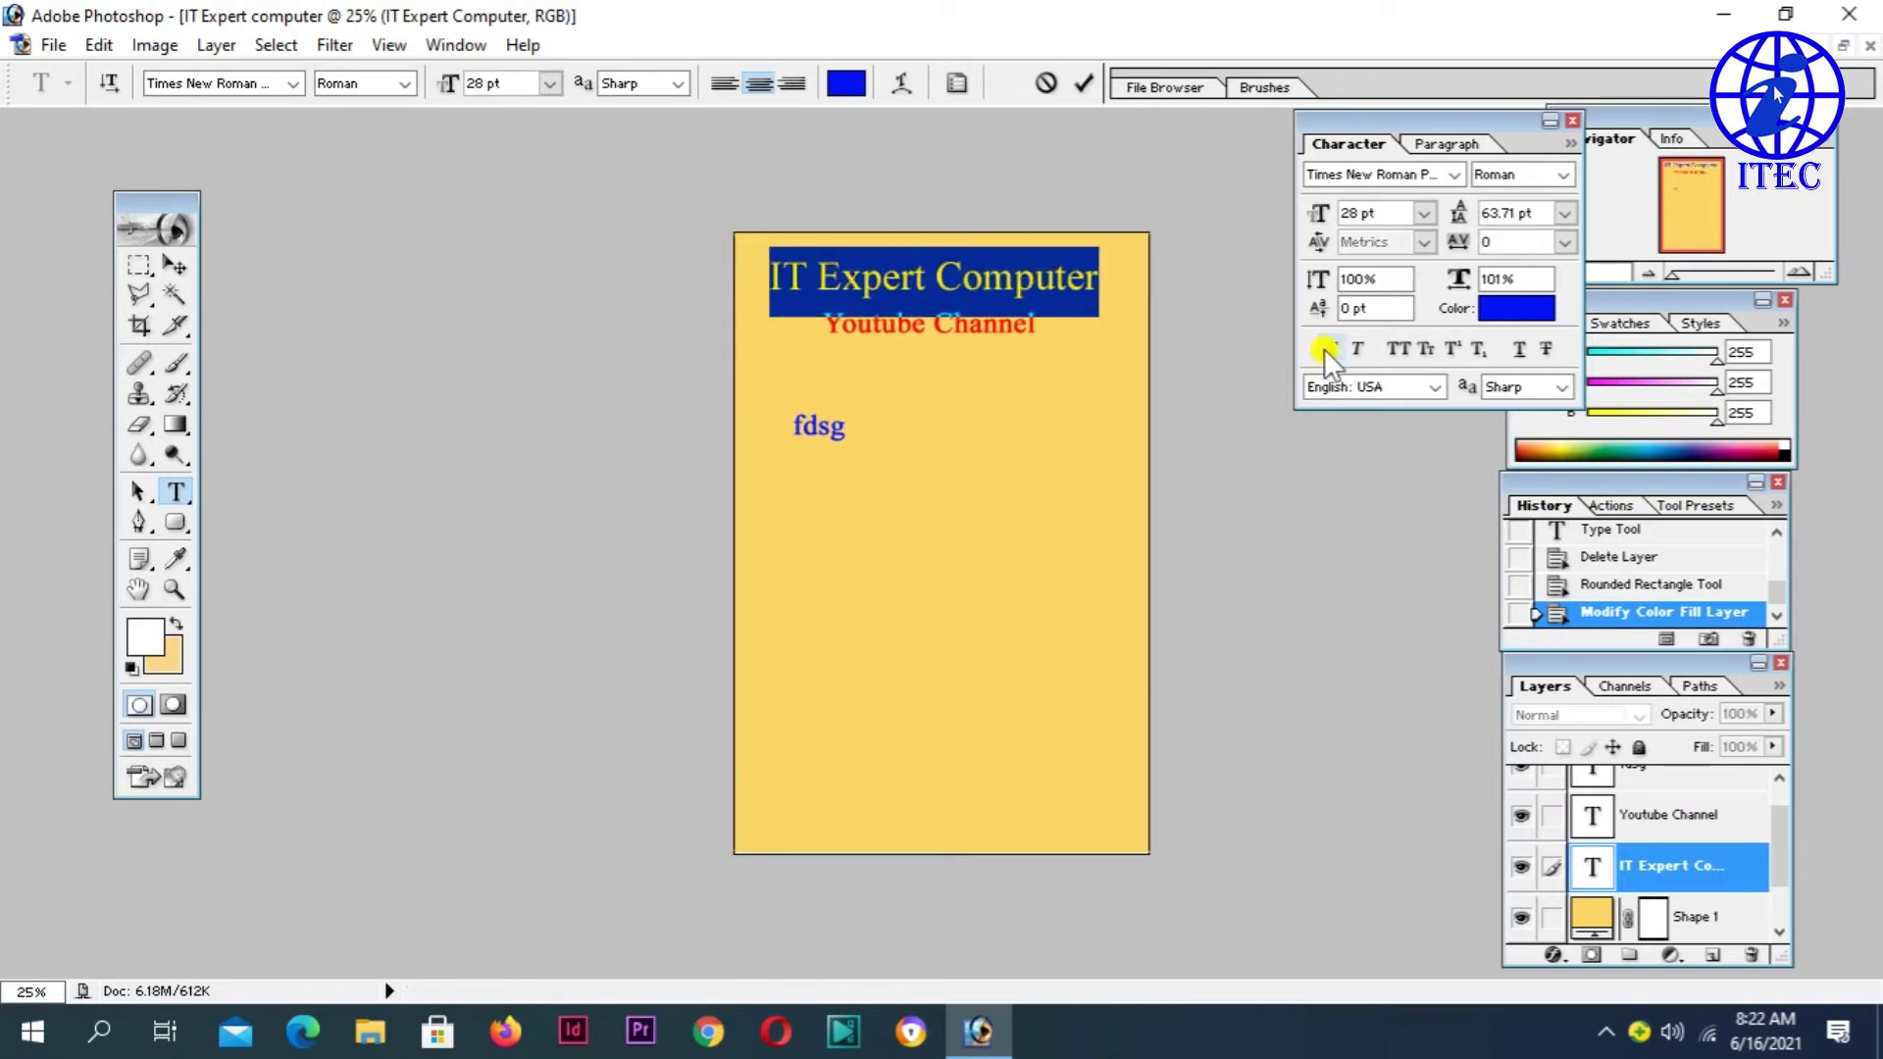
left_click(1324, 349)
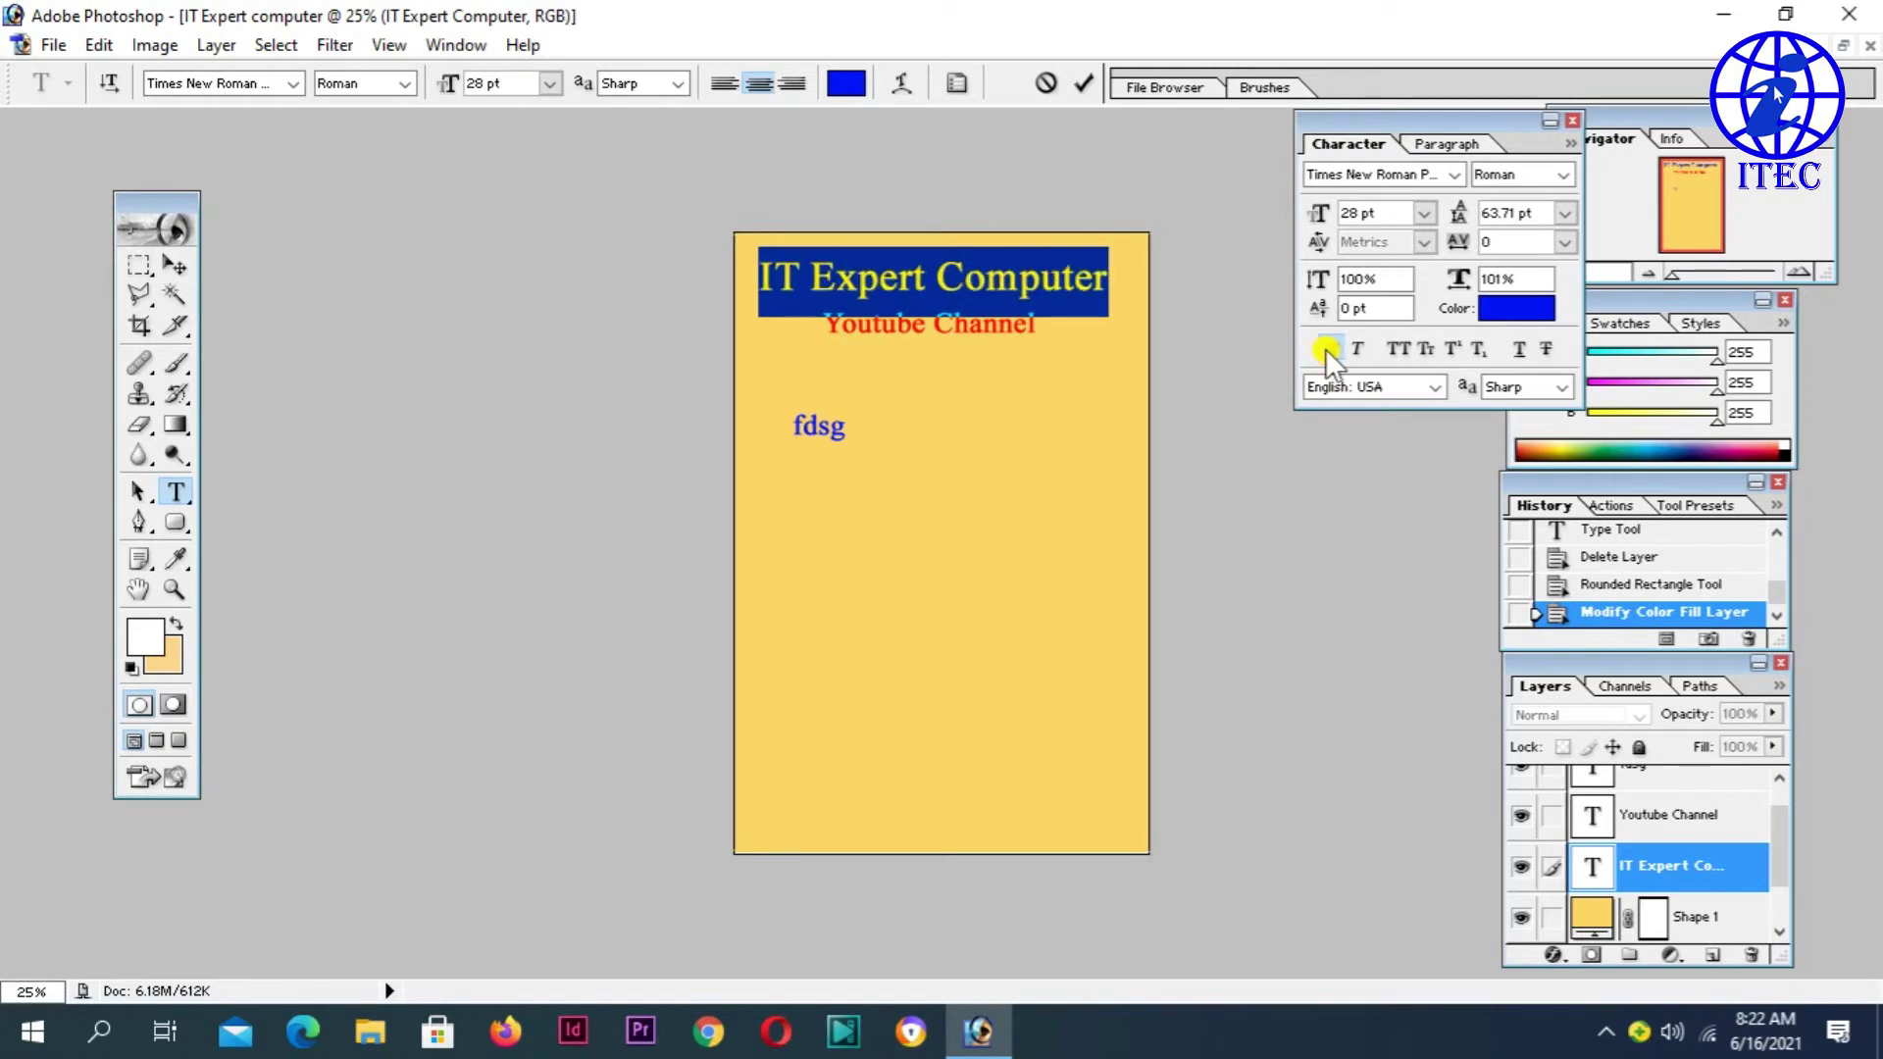
left_click(1355, 349)
left_click(966, 271)
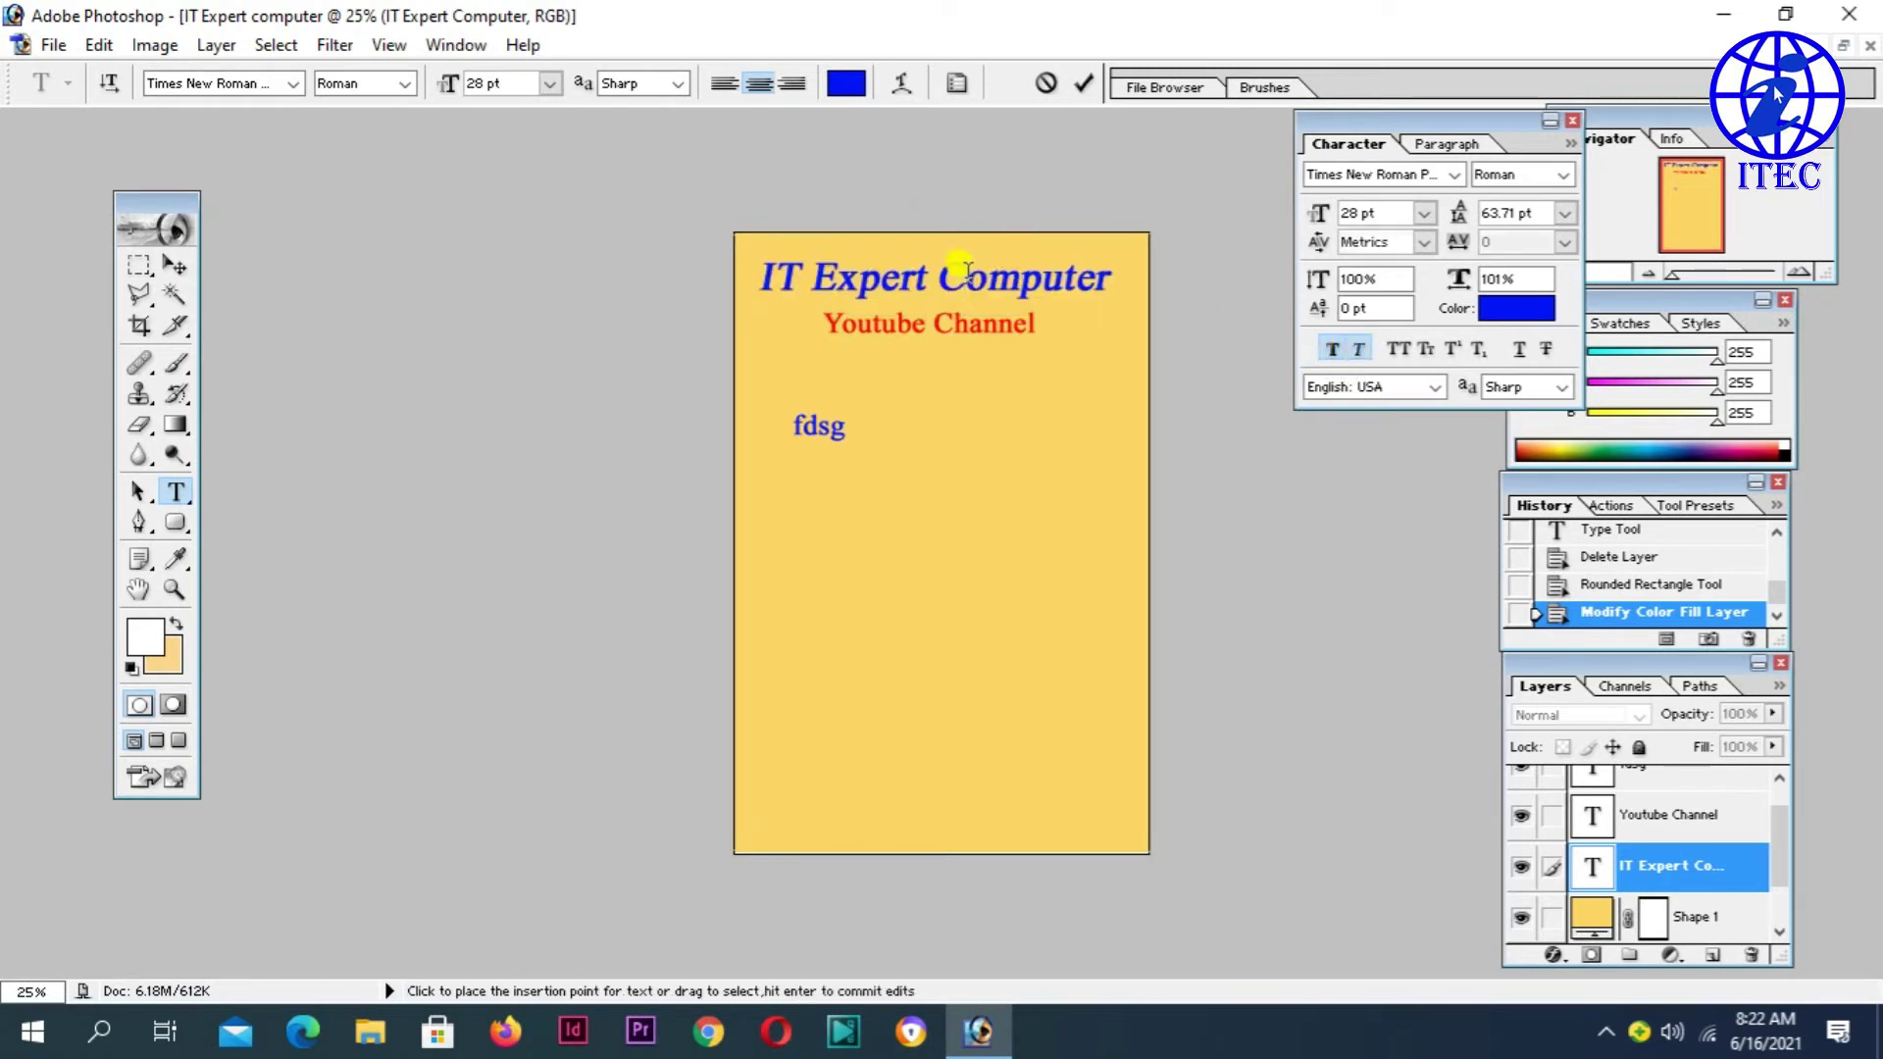
left_click_drag(1101, 272, 758, 280)
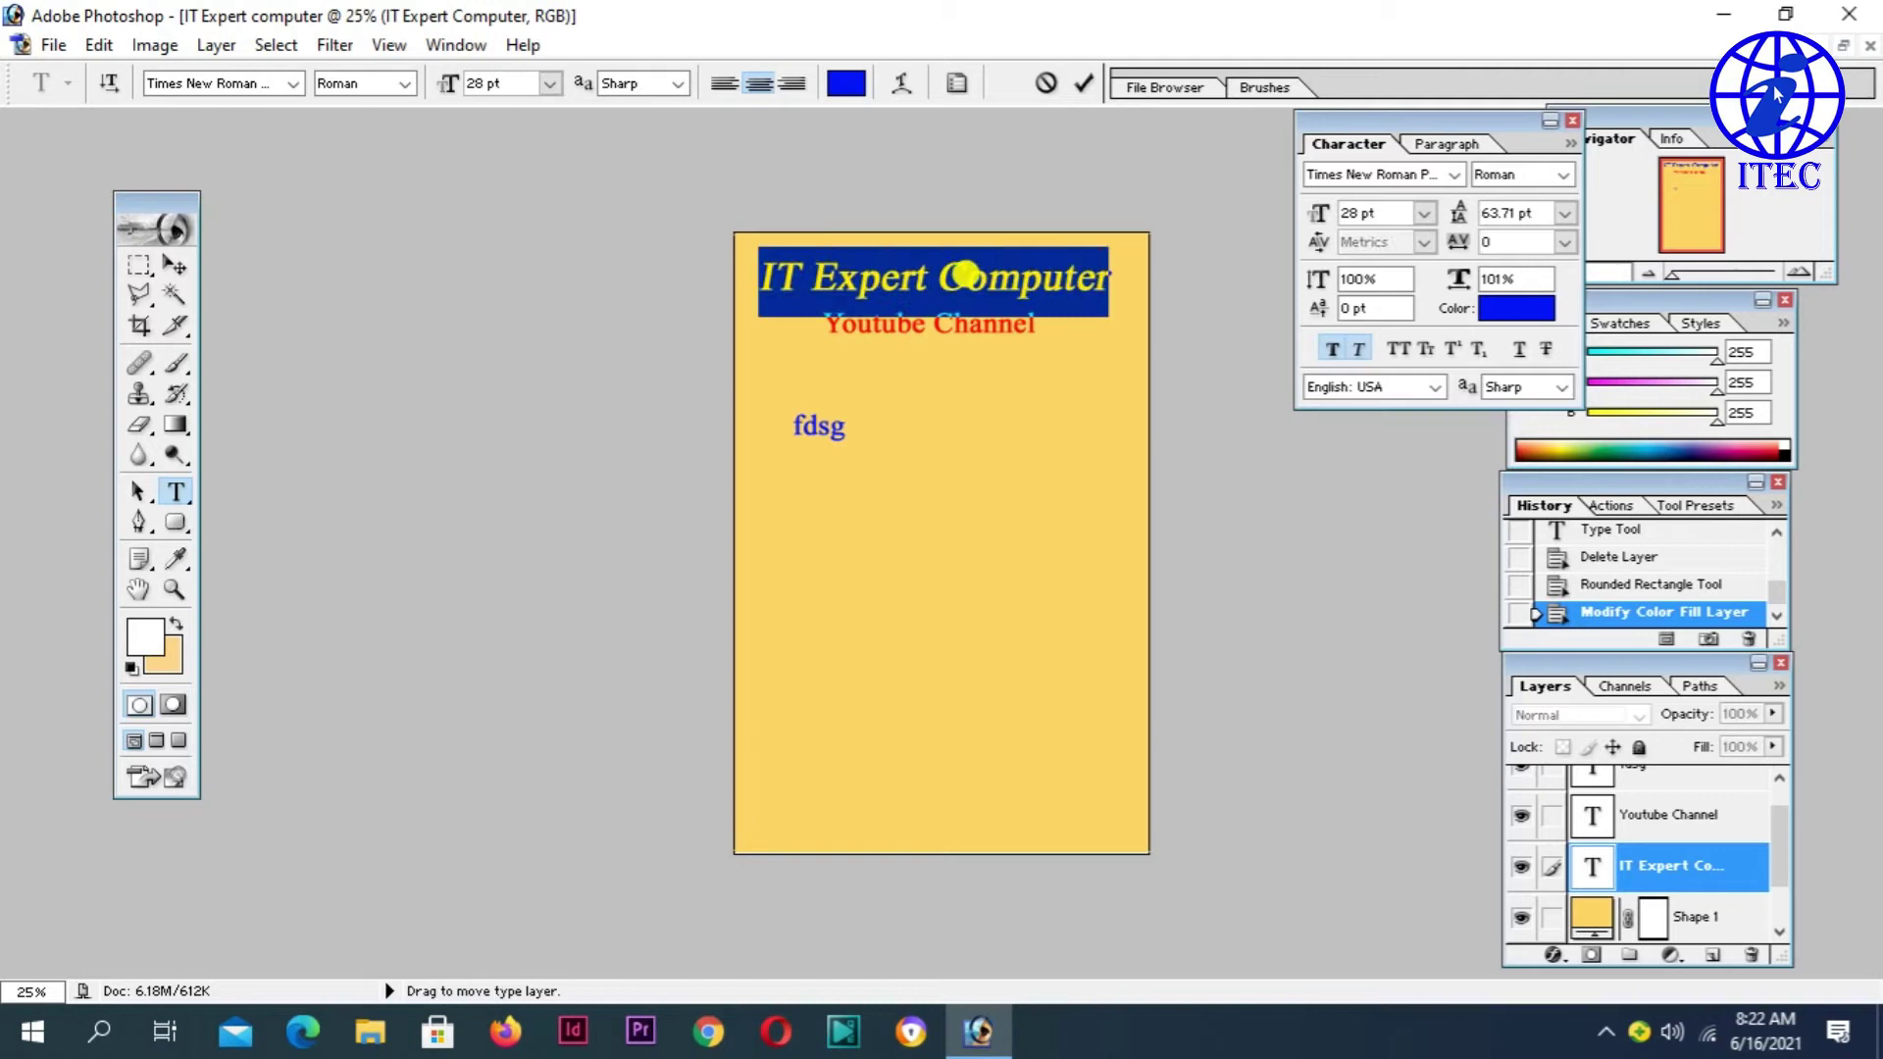
left_click(1358, 349)
left_click(1061, 279)
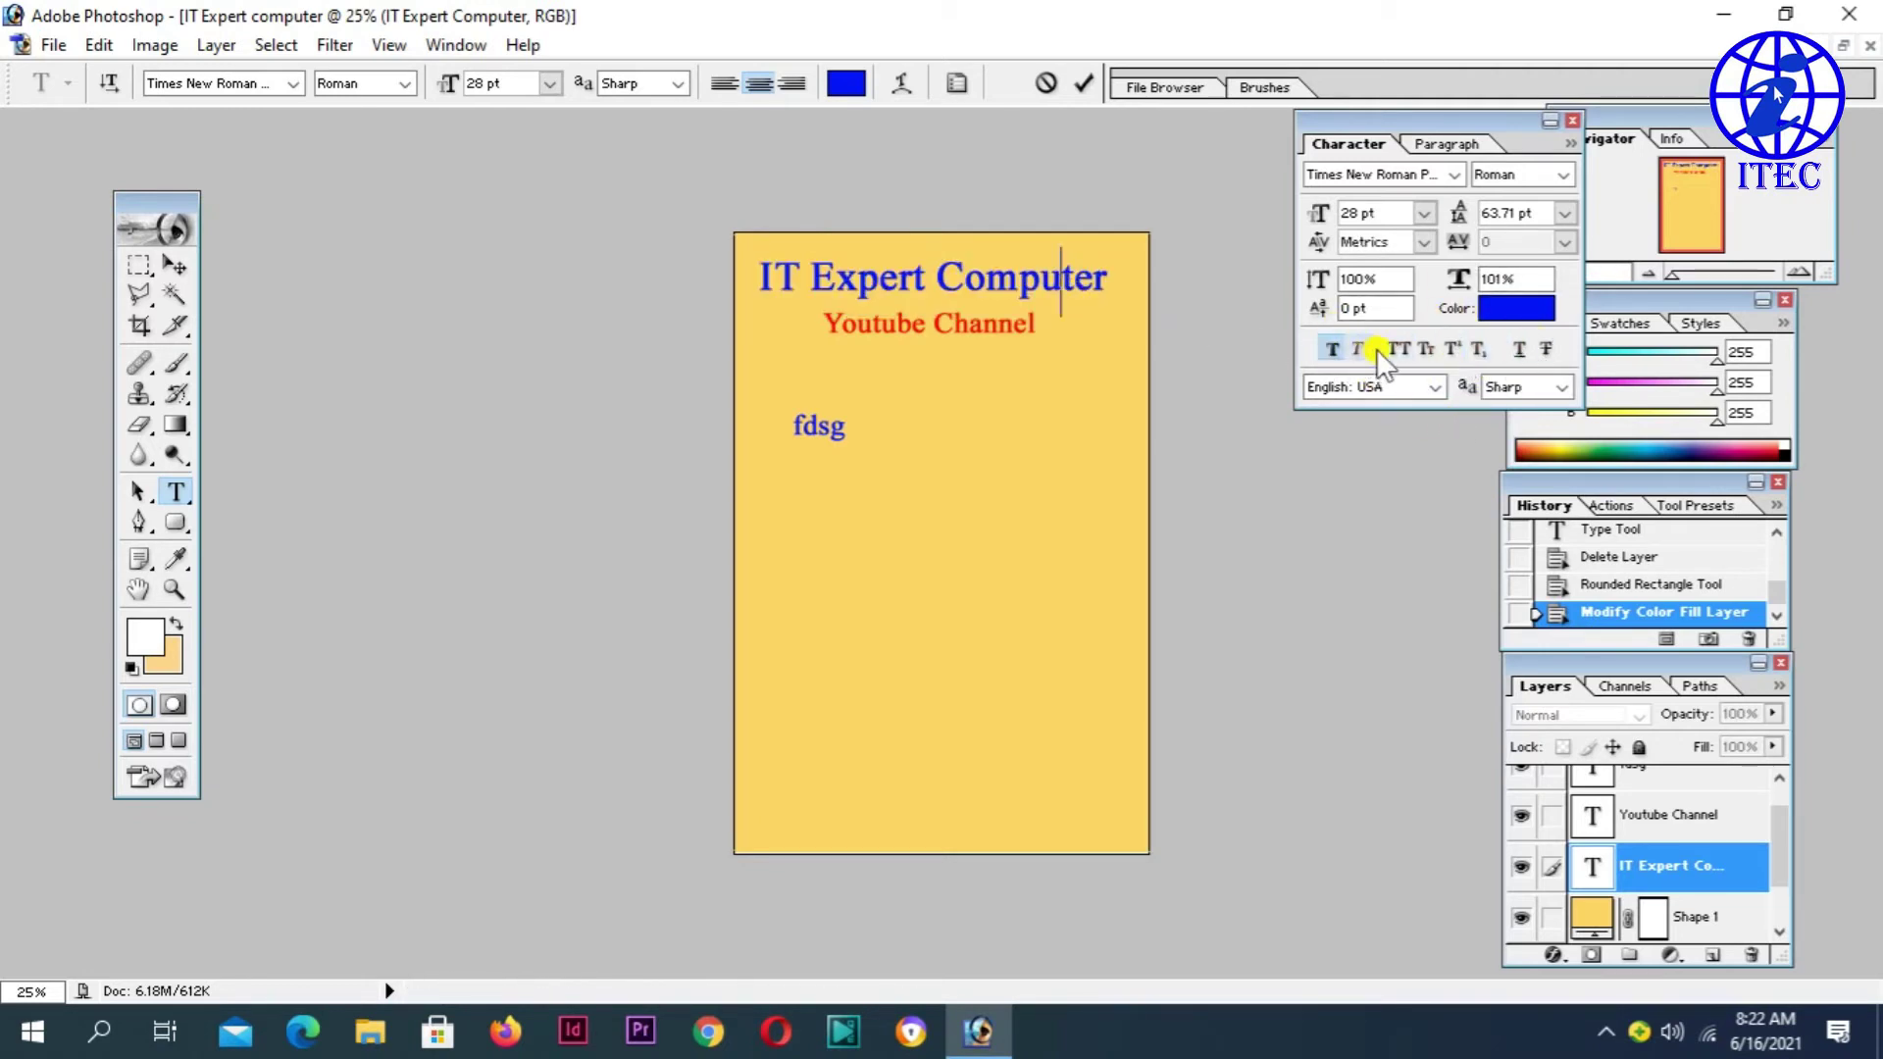
- Toggle All Caps on and off for the title and commit the edit
triple_click(1101, 263)
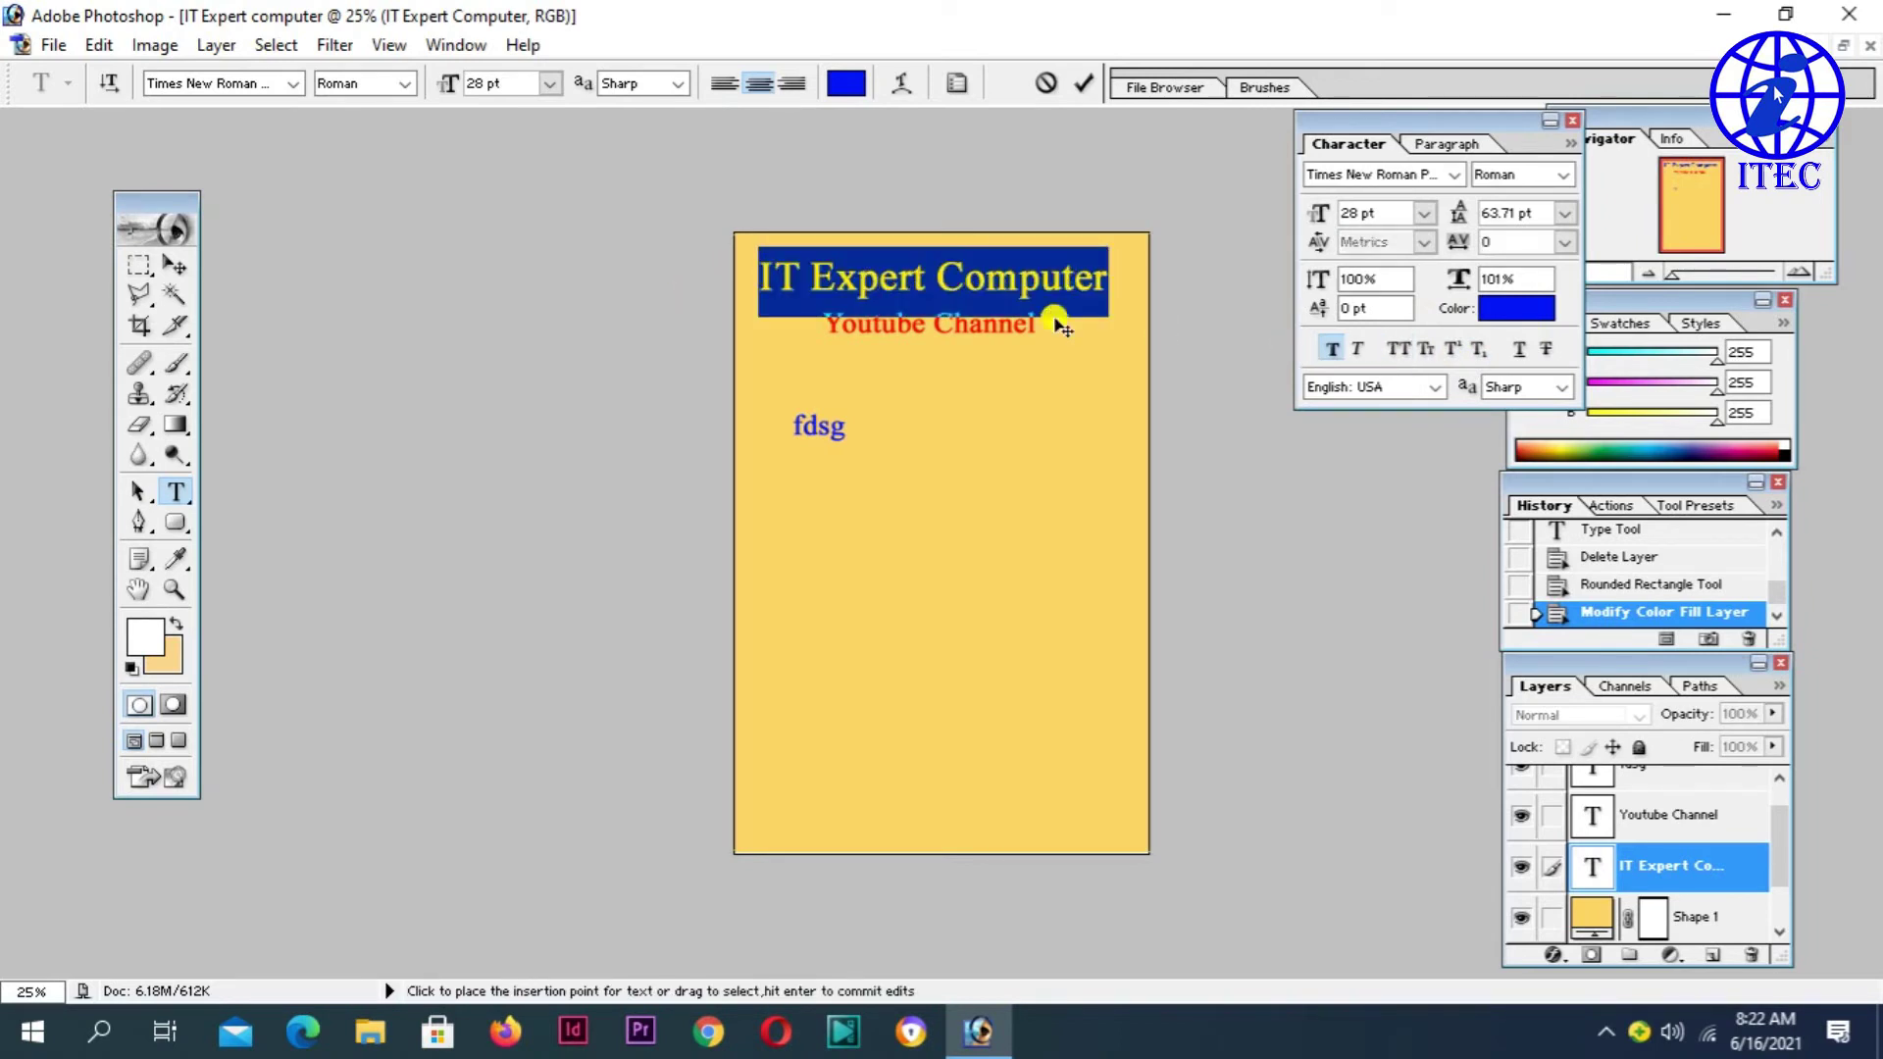
left_click(1405, 349)
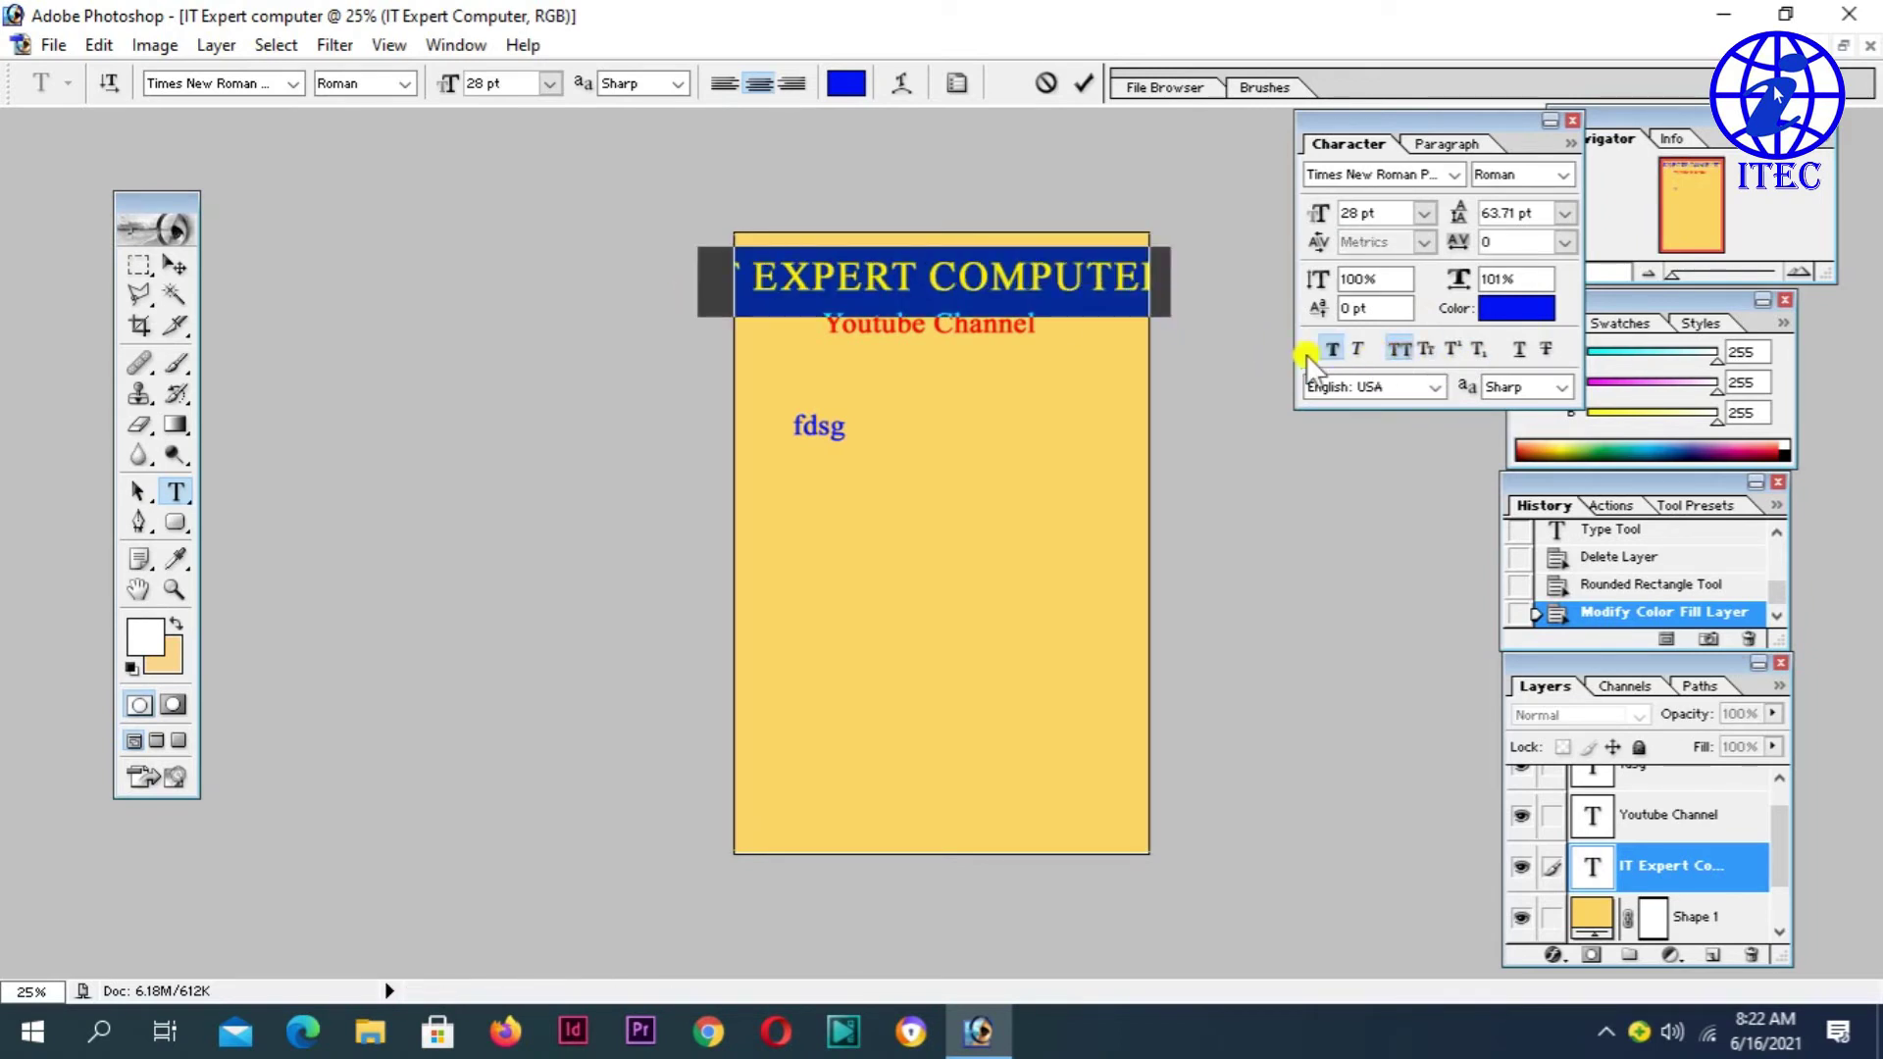
left_click(1399, 348)
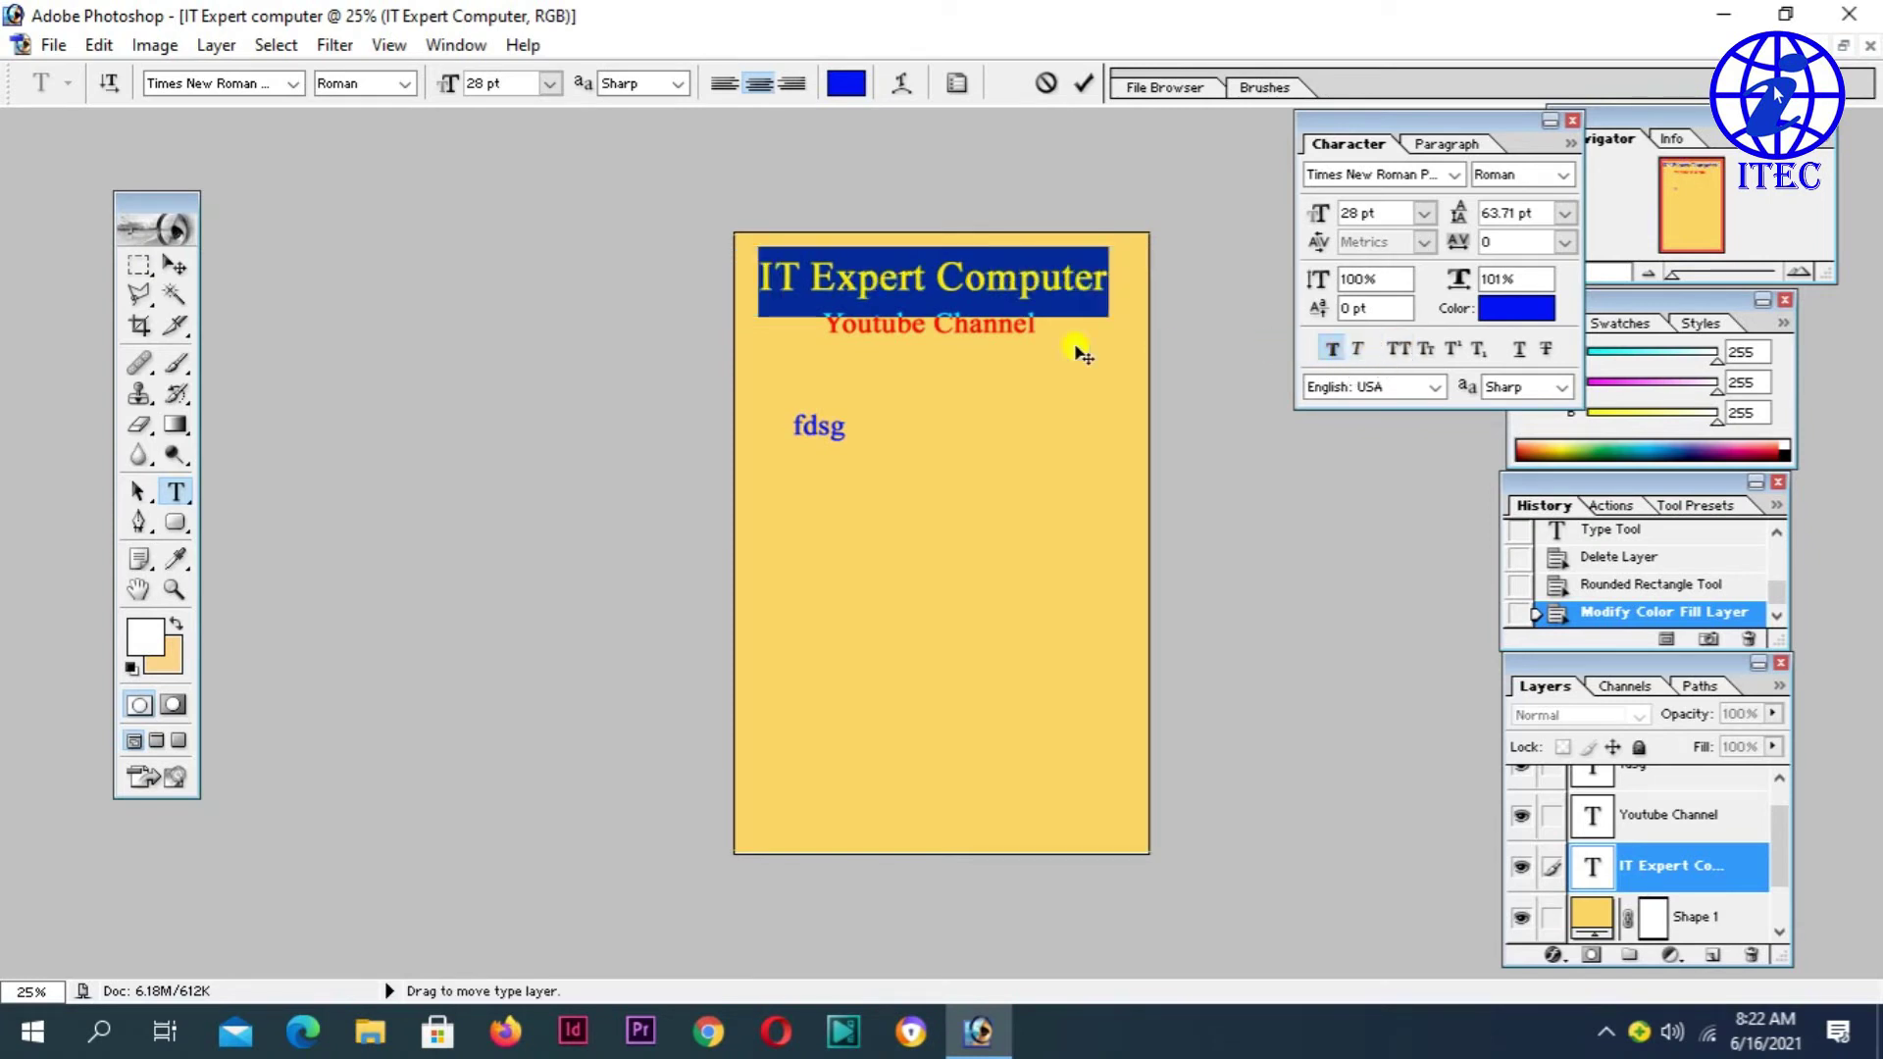
left_click(963, 276)
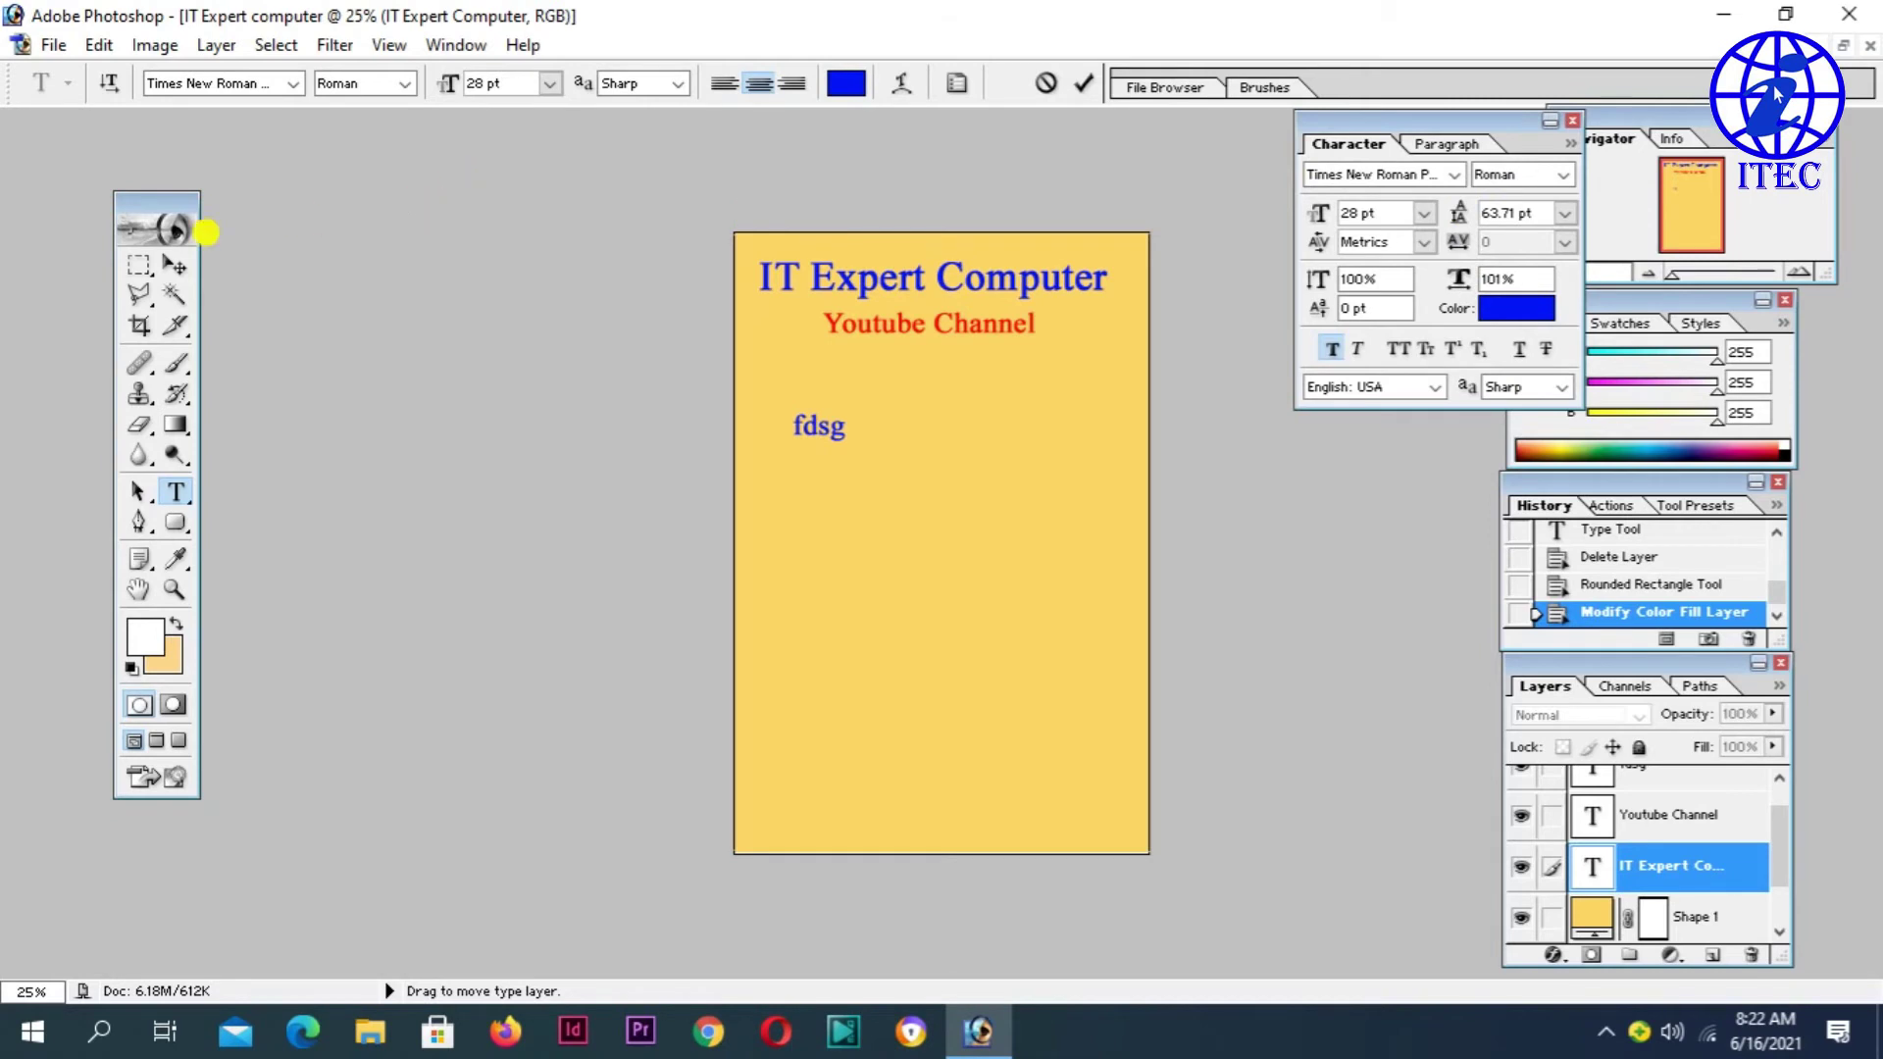
left_click(175, 265)
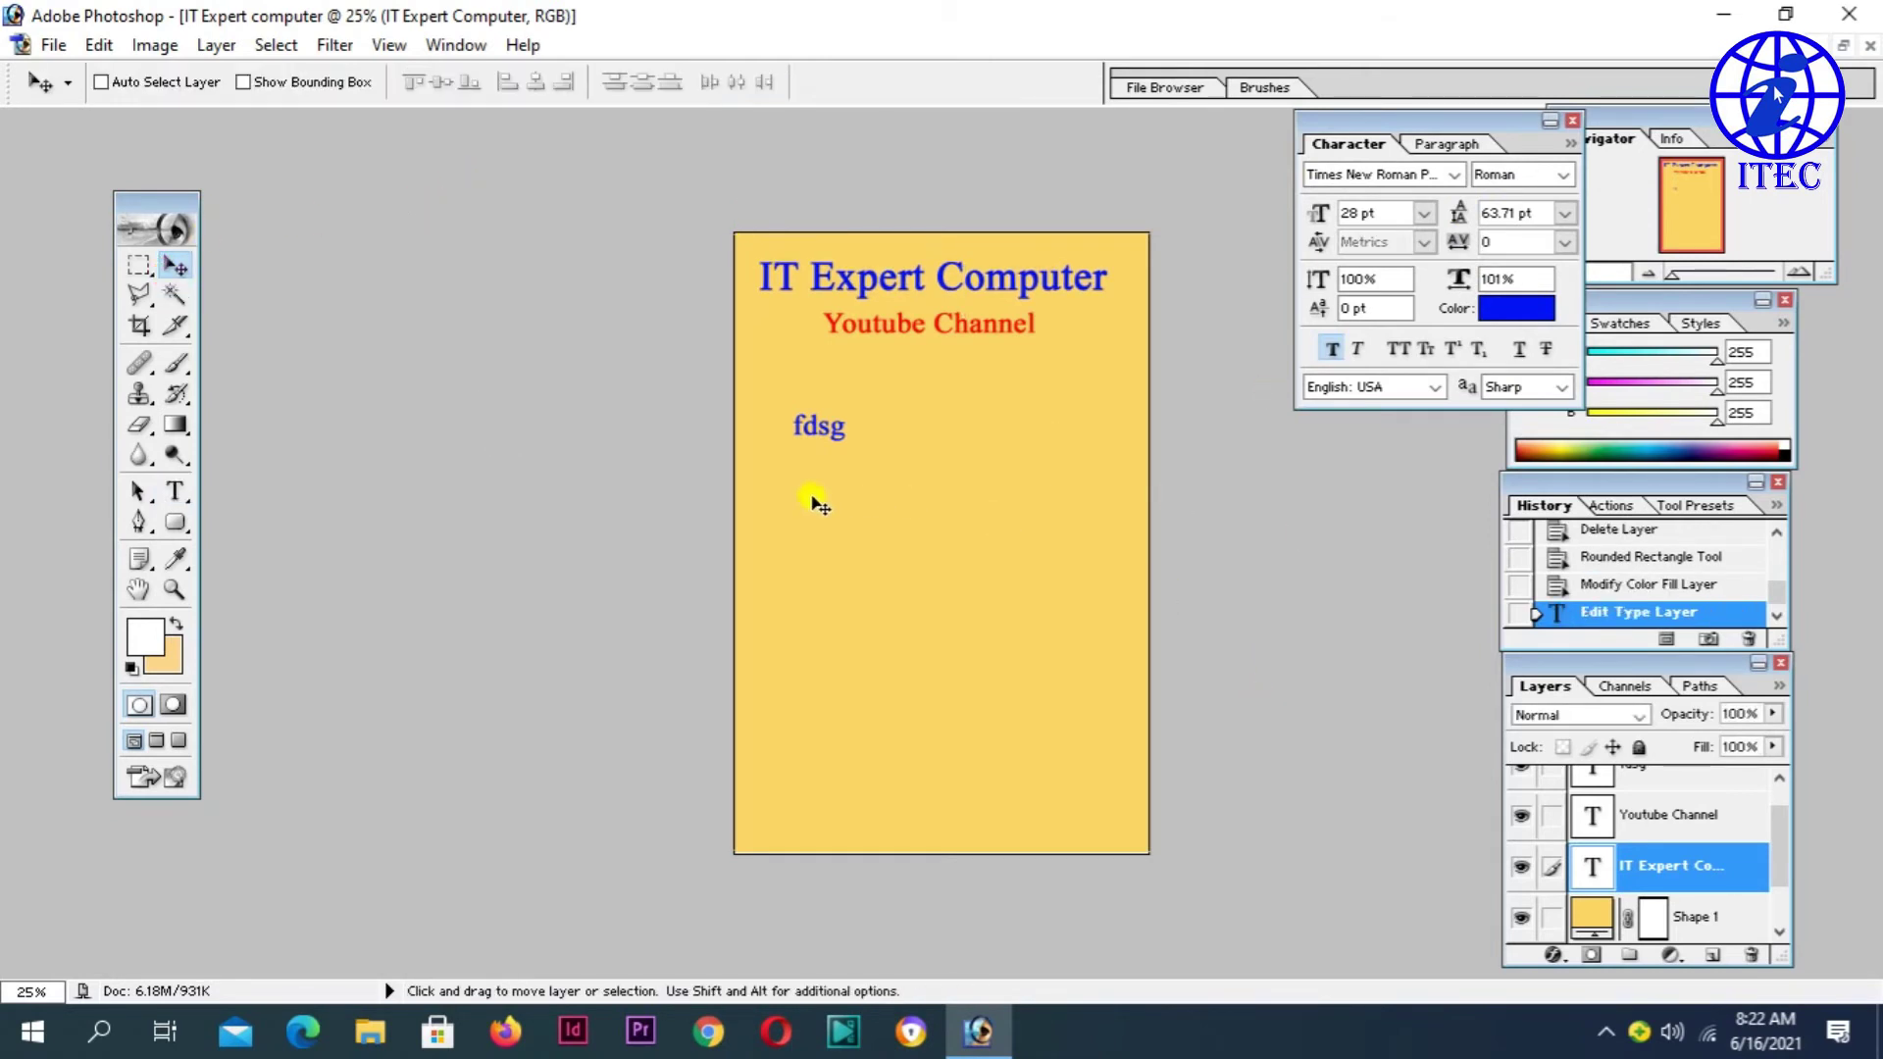
scroll(583, 432, "down", 1)
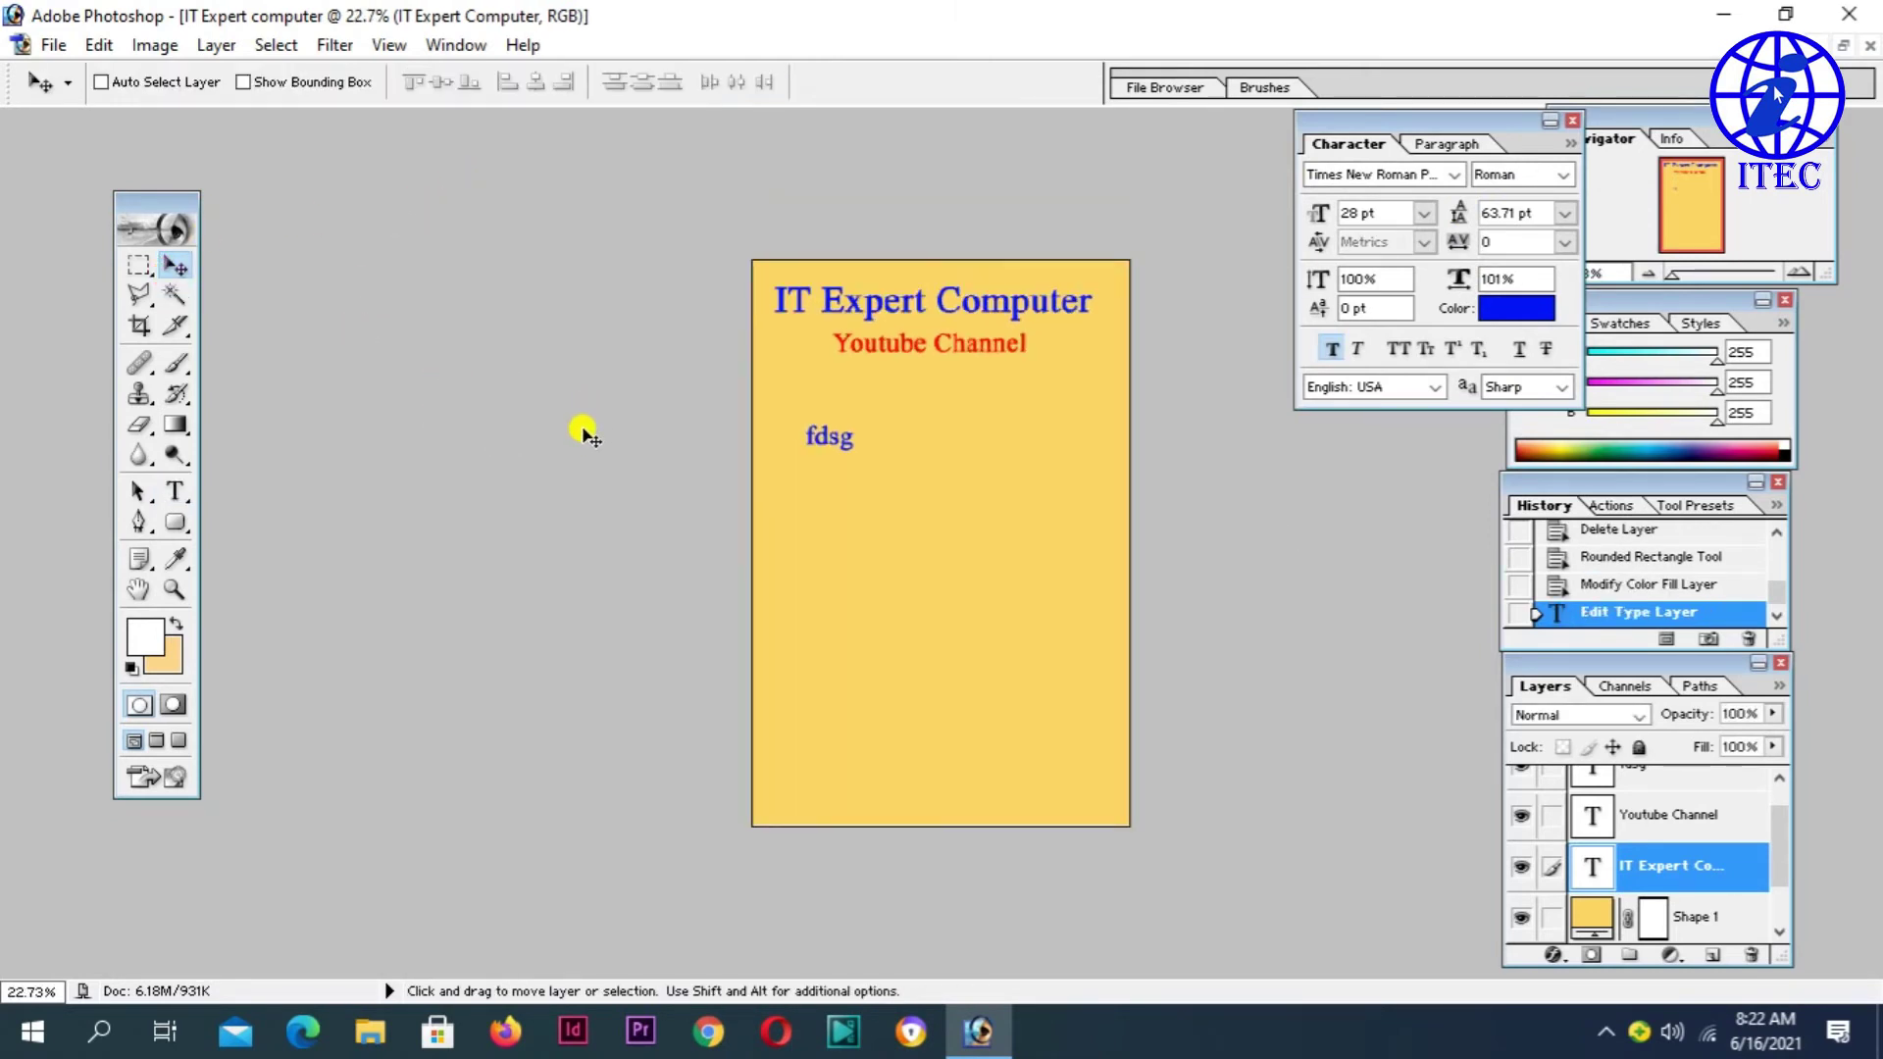
scroll(444, 403, "down", 1)
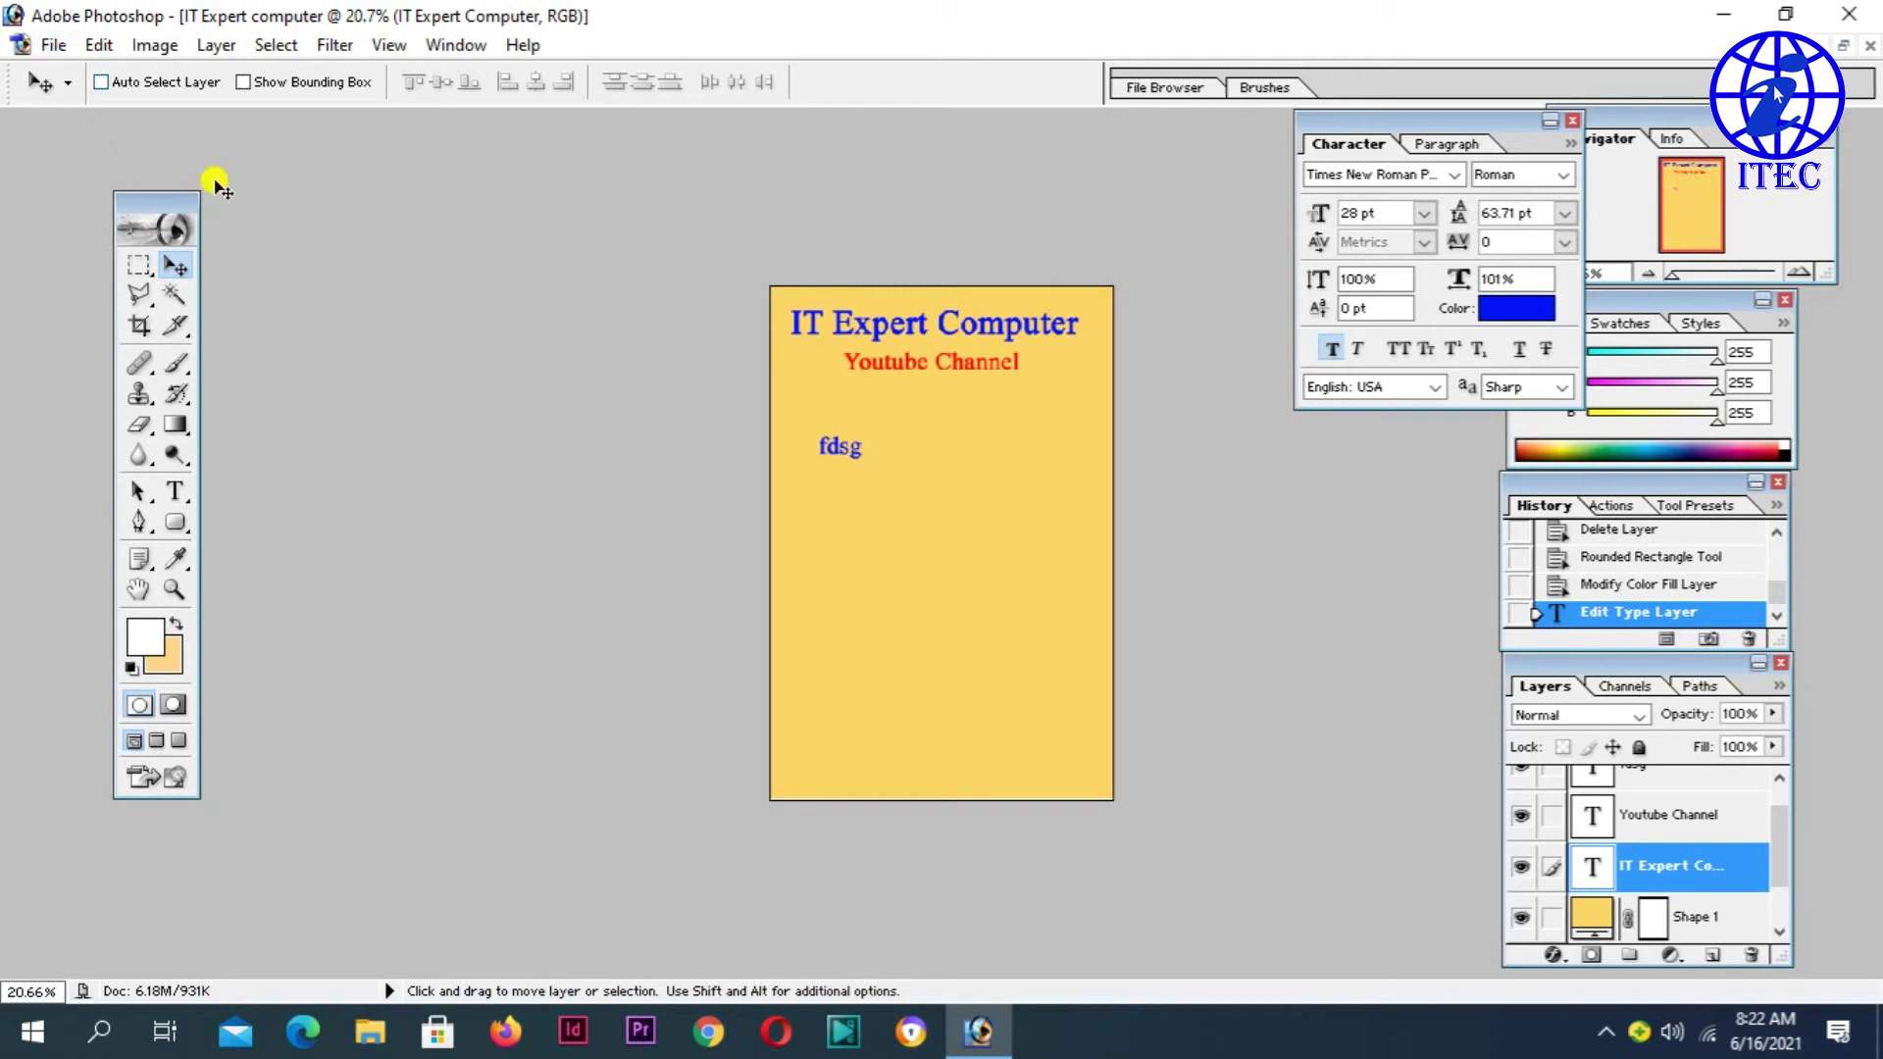
left_click(51, 49)
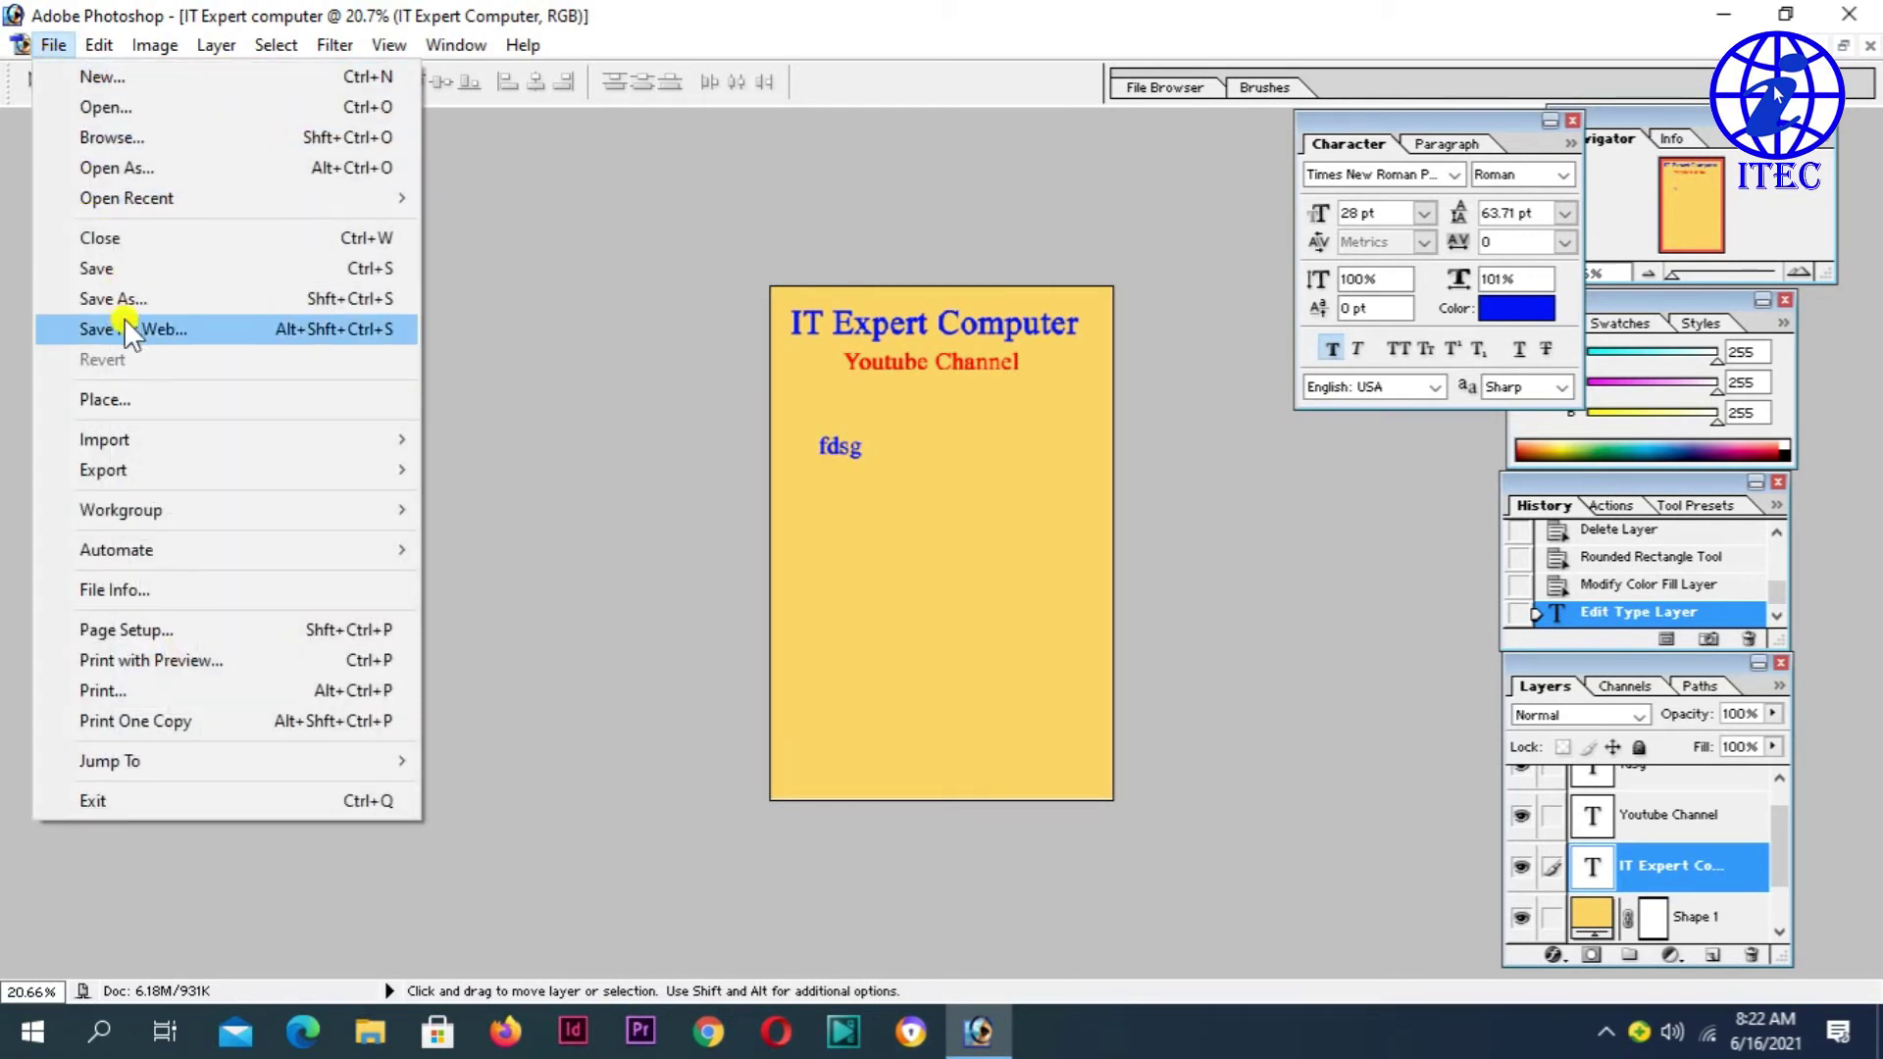
left_click(119, 266)
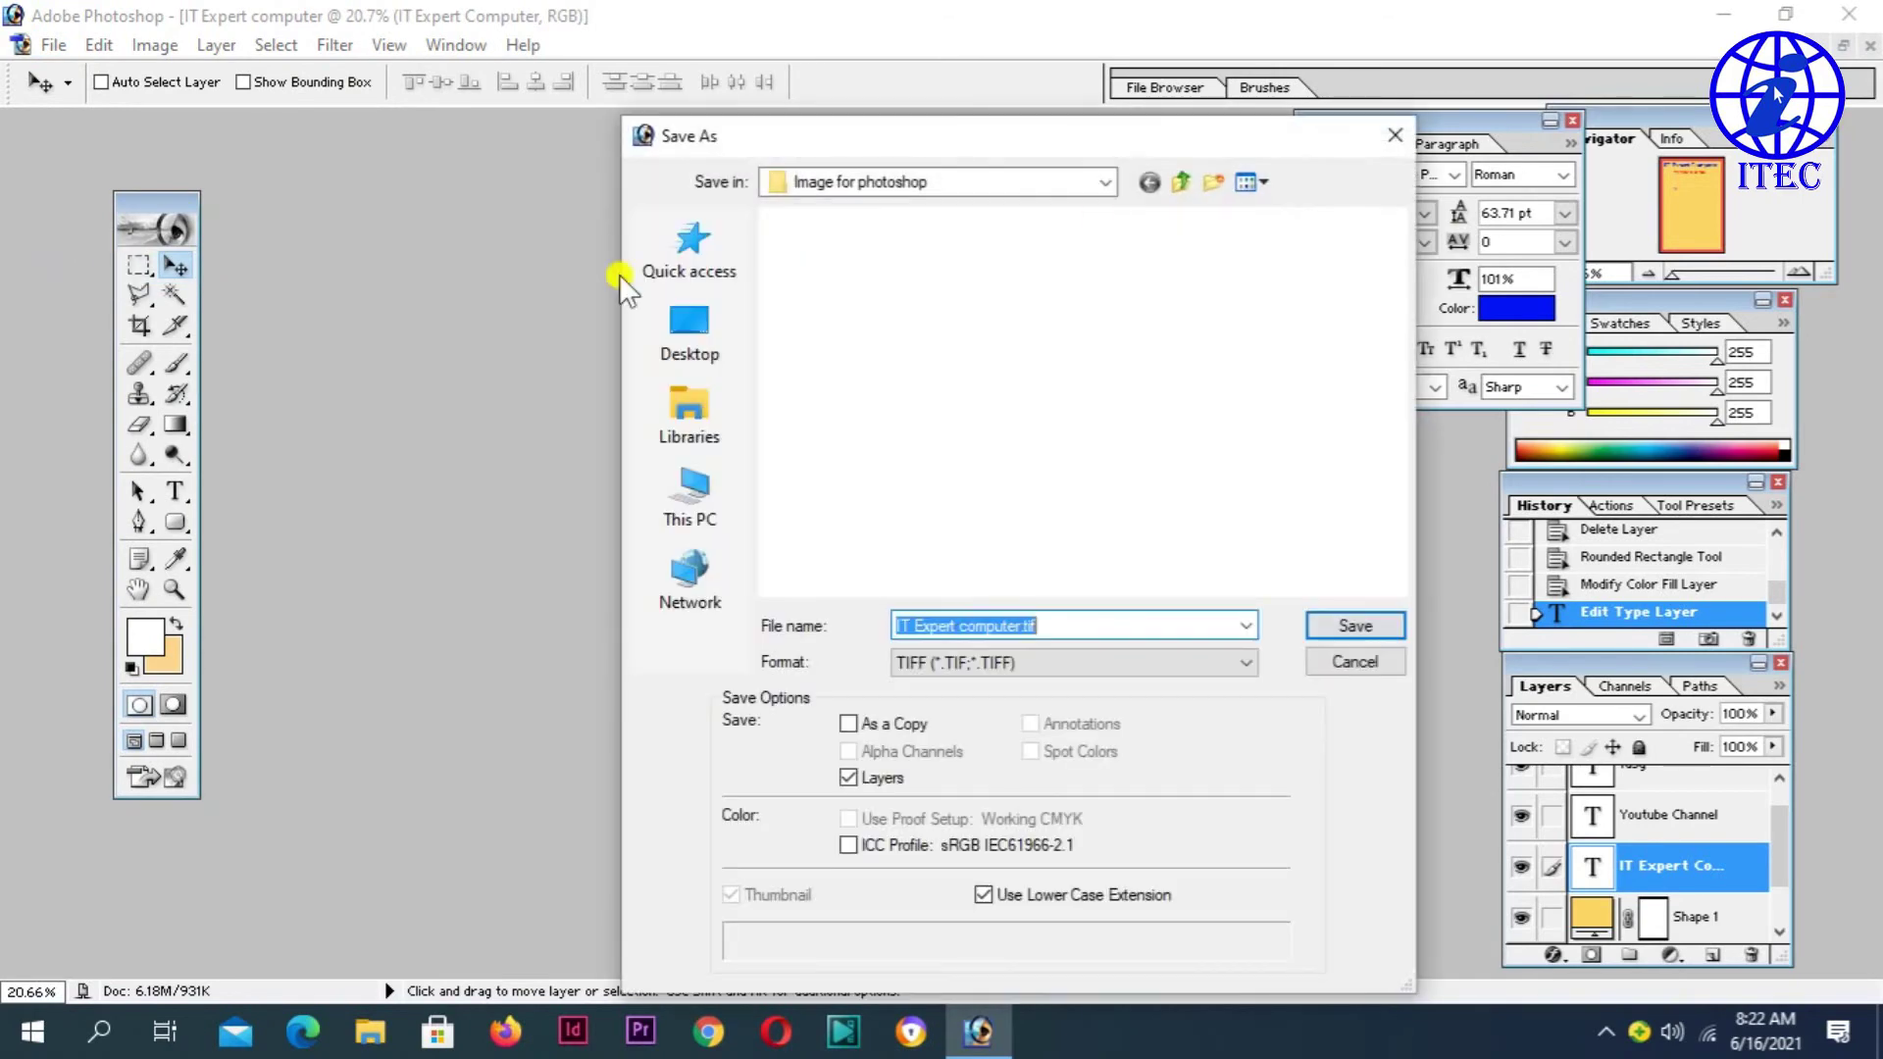
left_click(1370, 131)
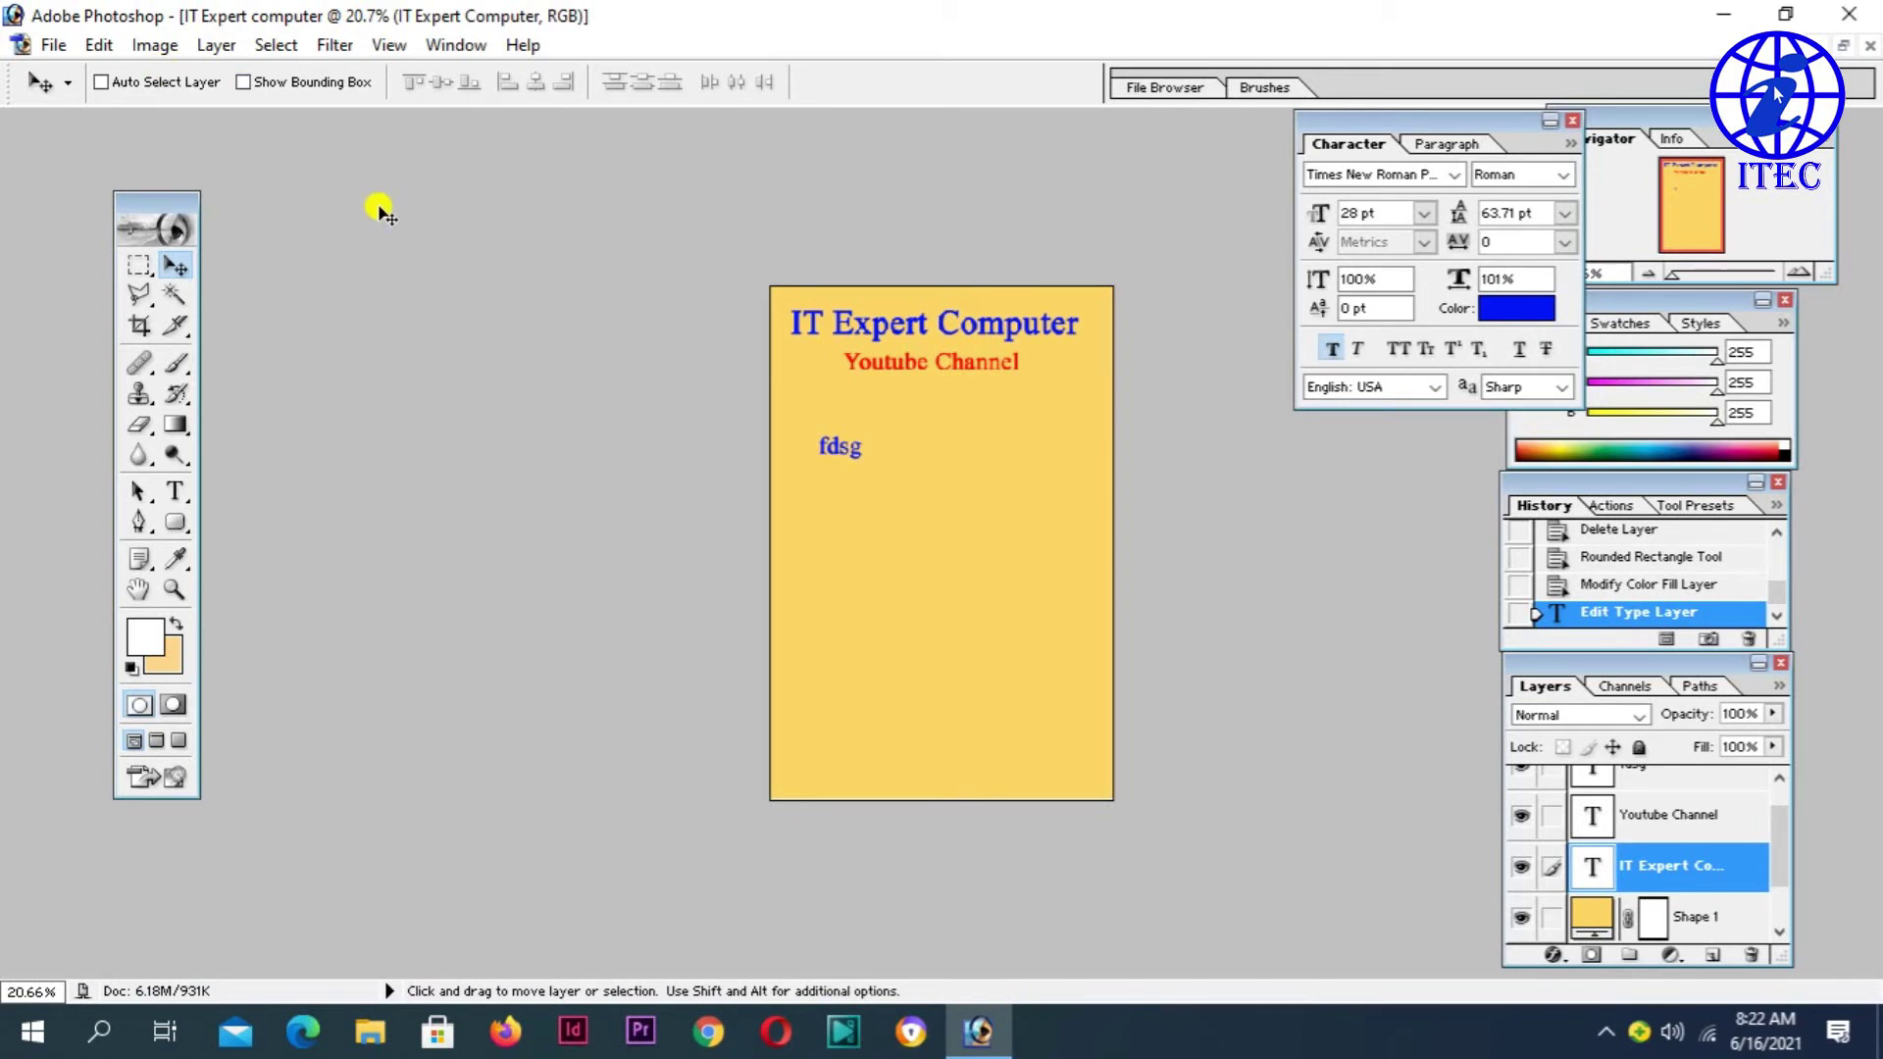
key("ctrl+n")
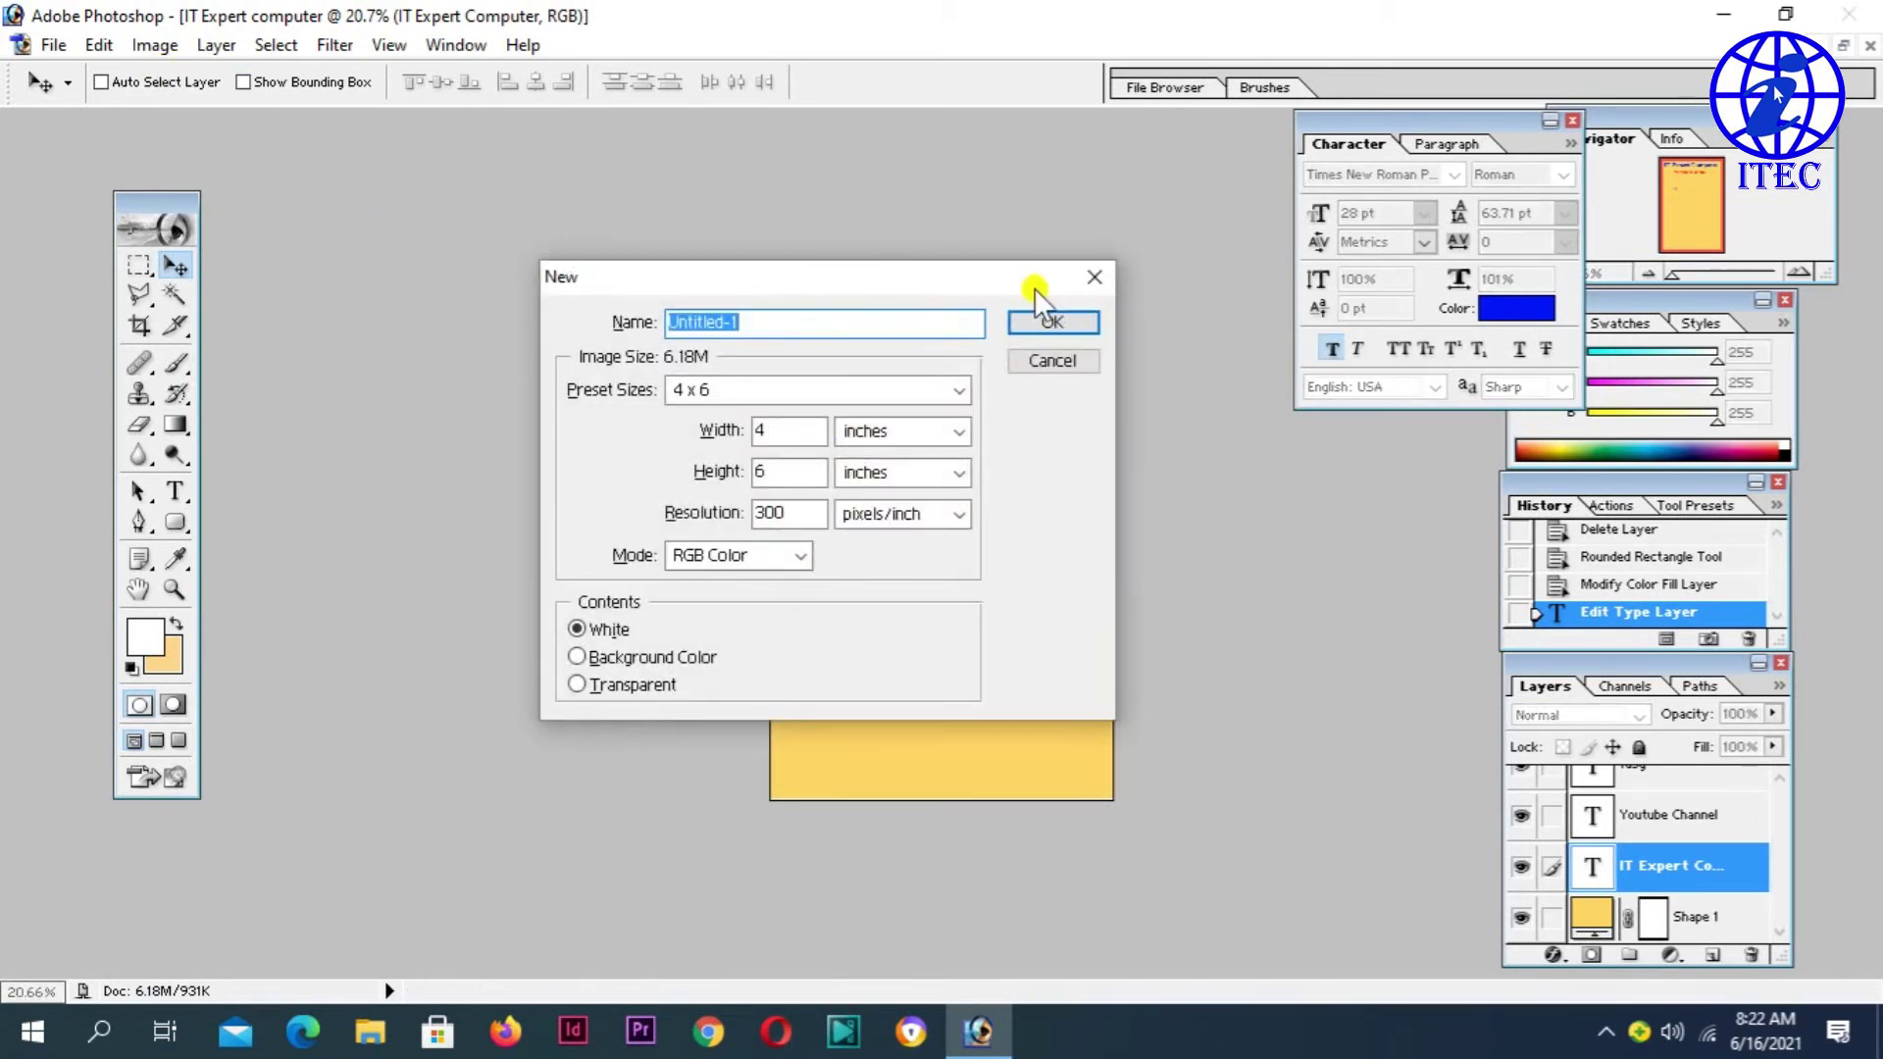
left_click(1084, 285)
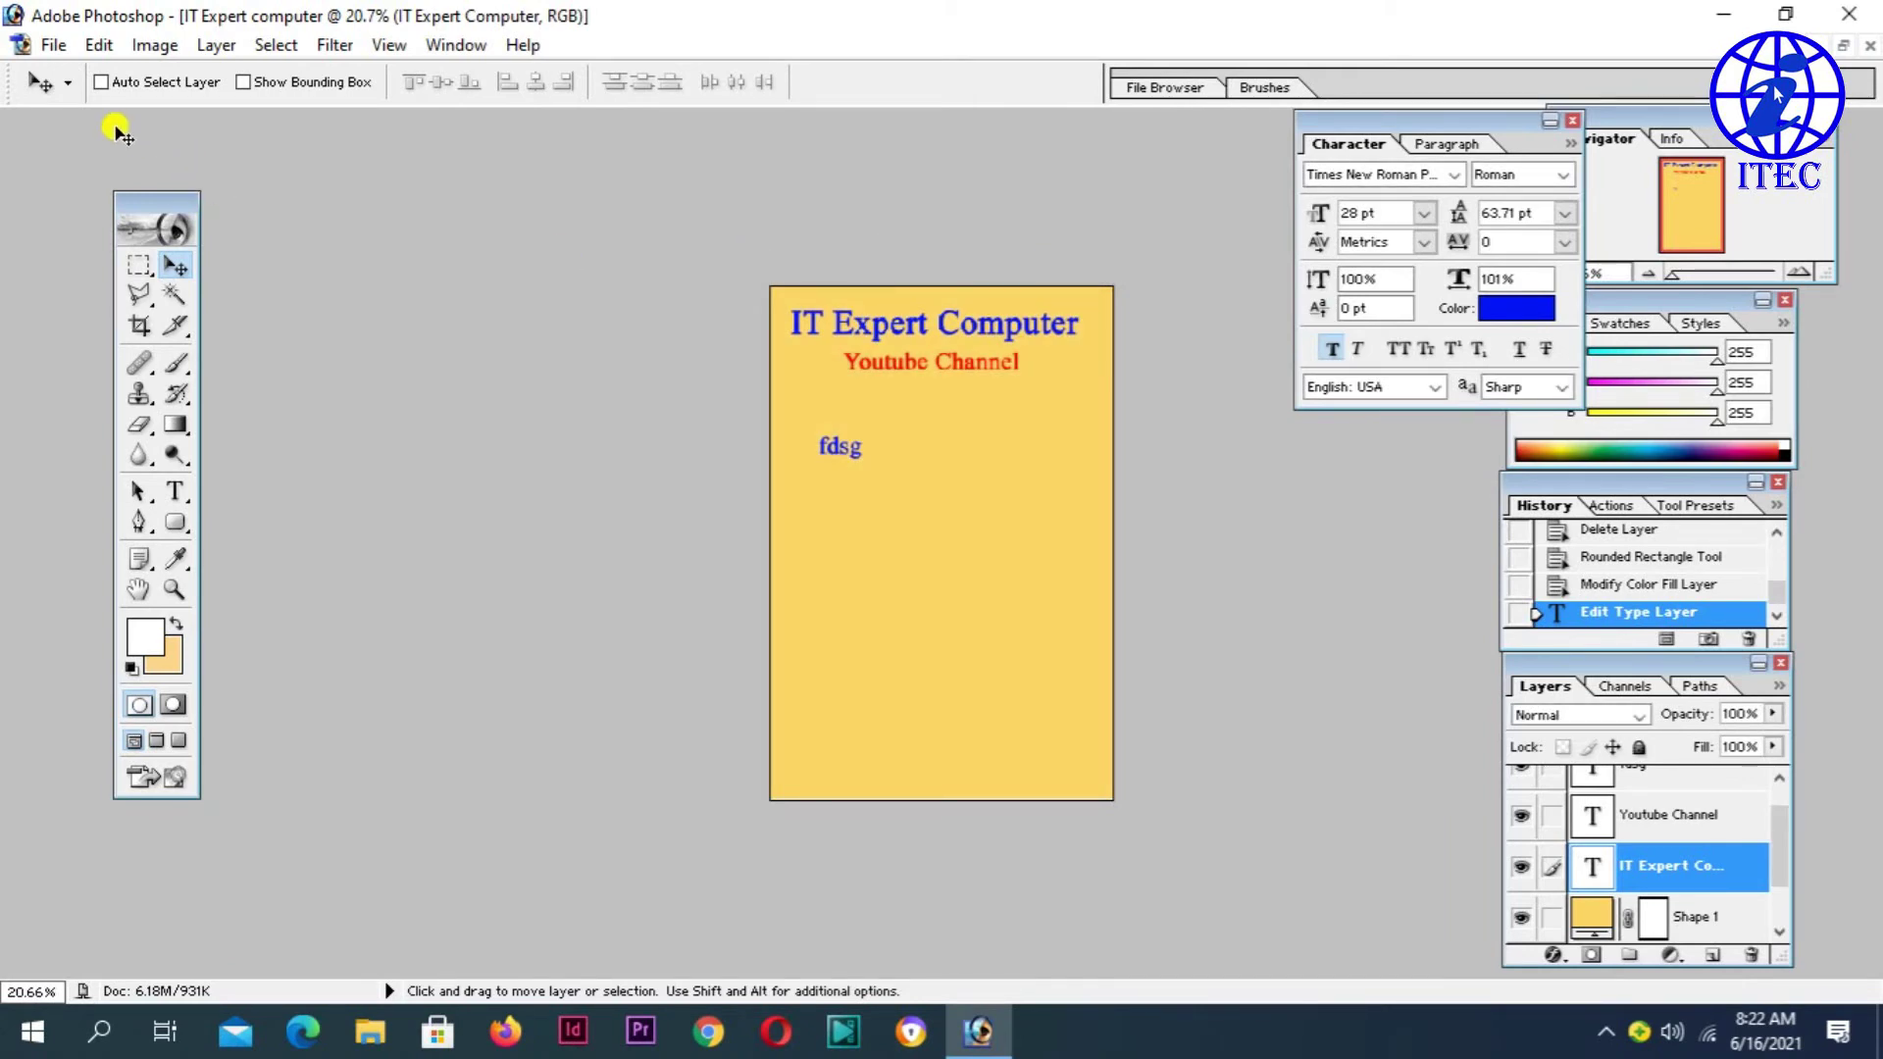
left_click(56, 44)
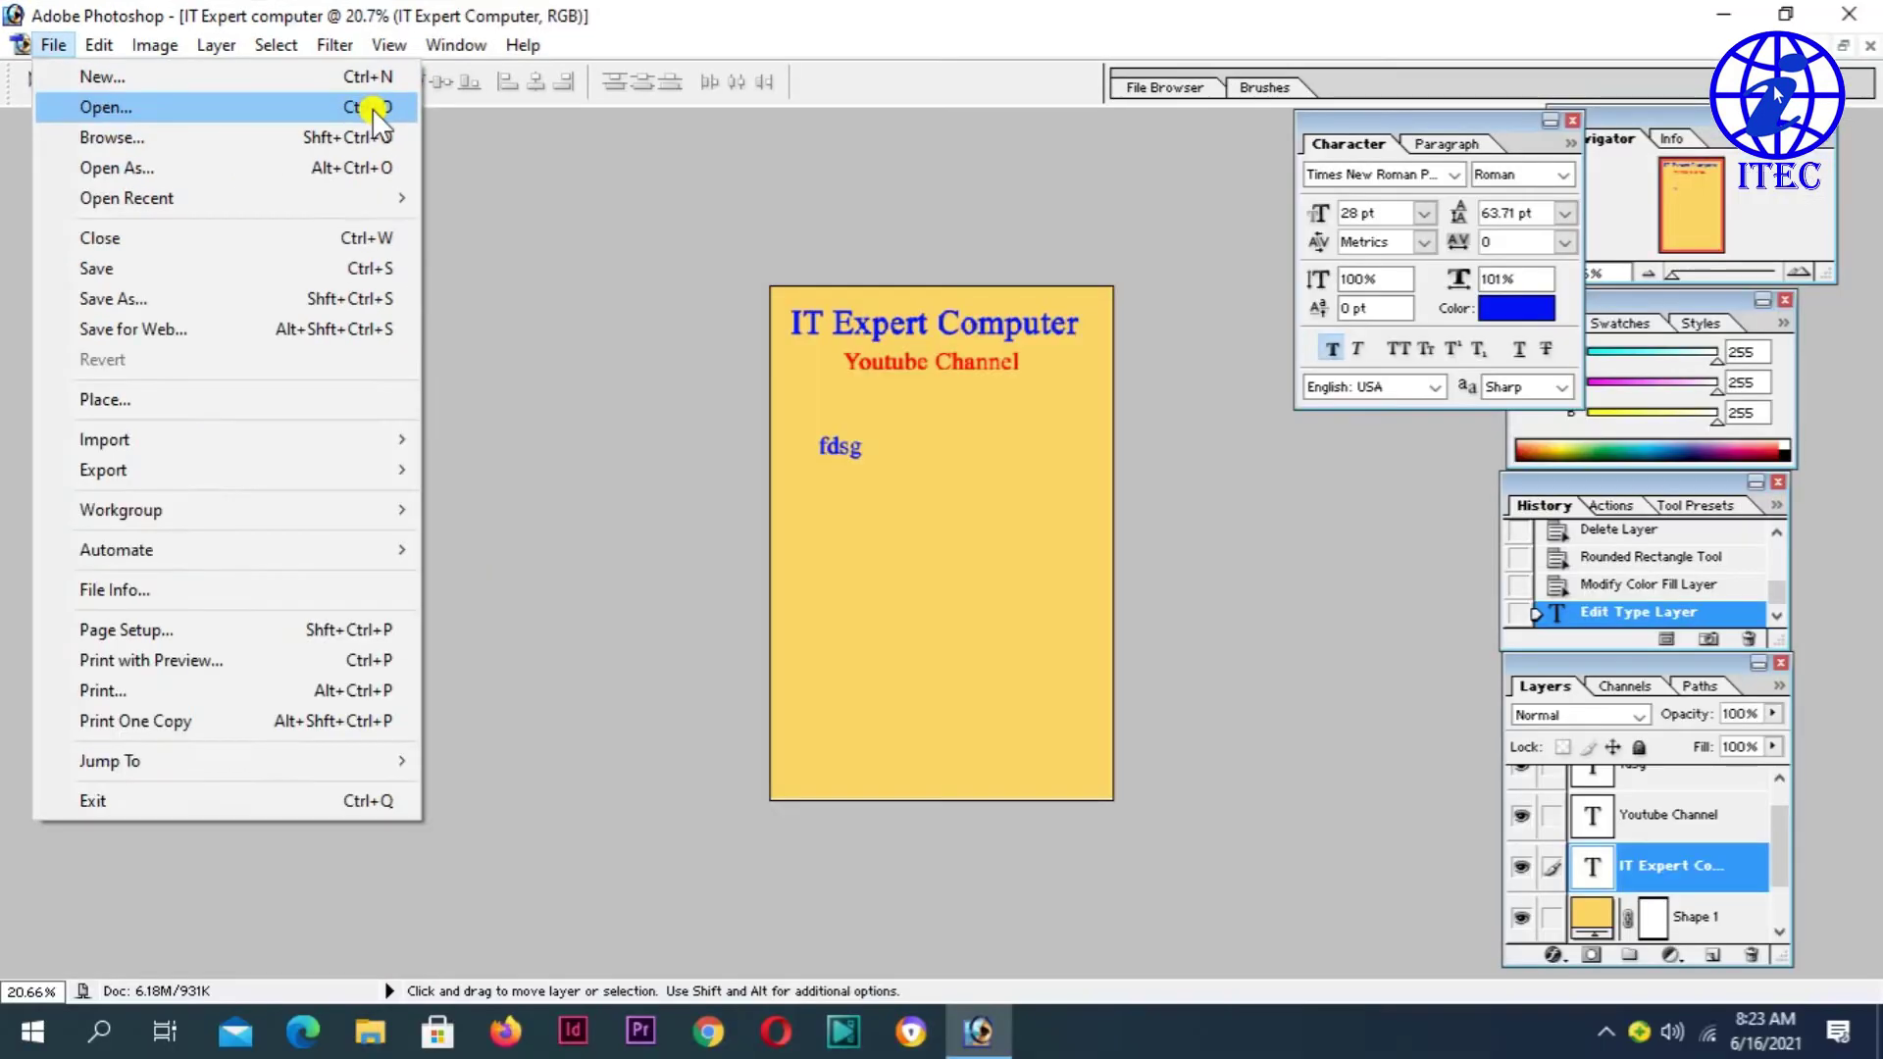
- Open the mount-everest photo from the Image for photoshop folder
left_click(449, 131)
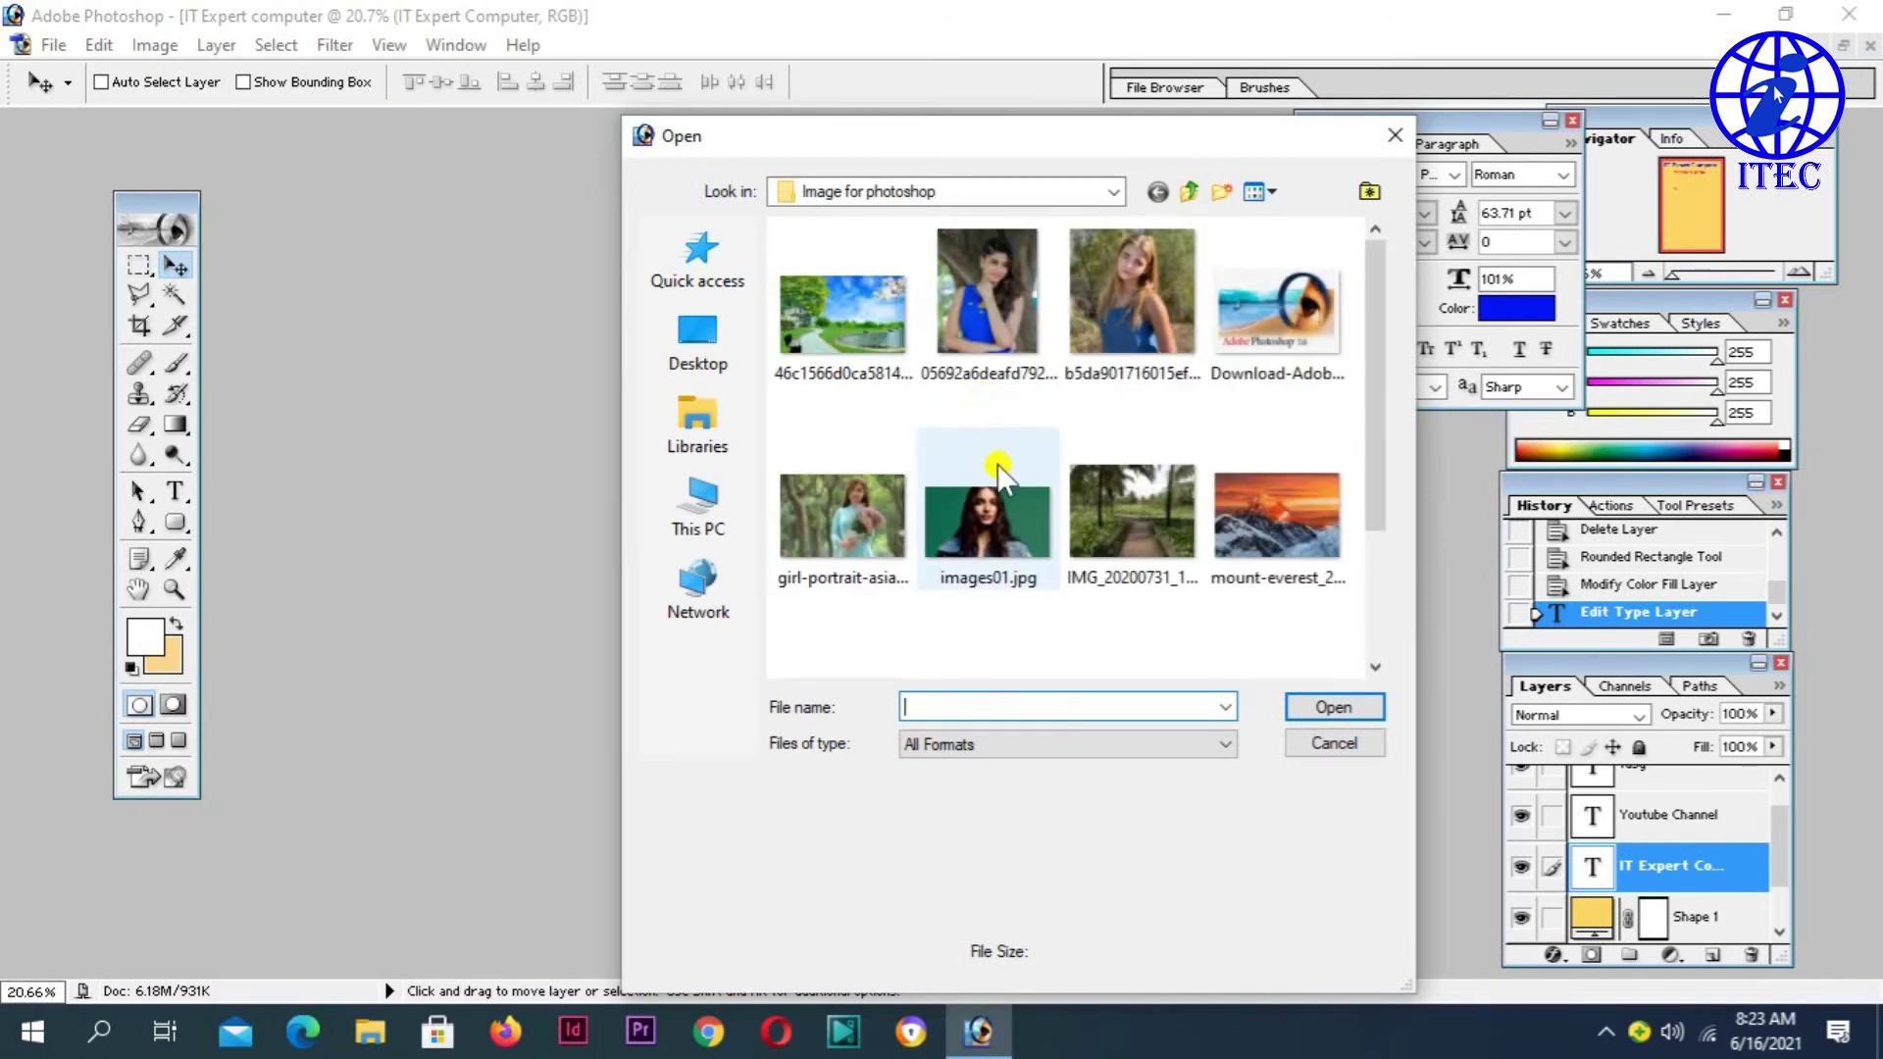
scroll(981, 382, "down", 2)
left_click(1307, 353)
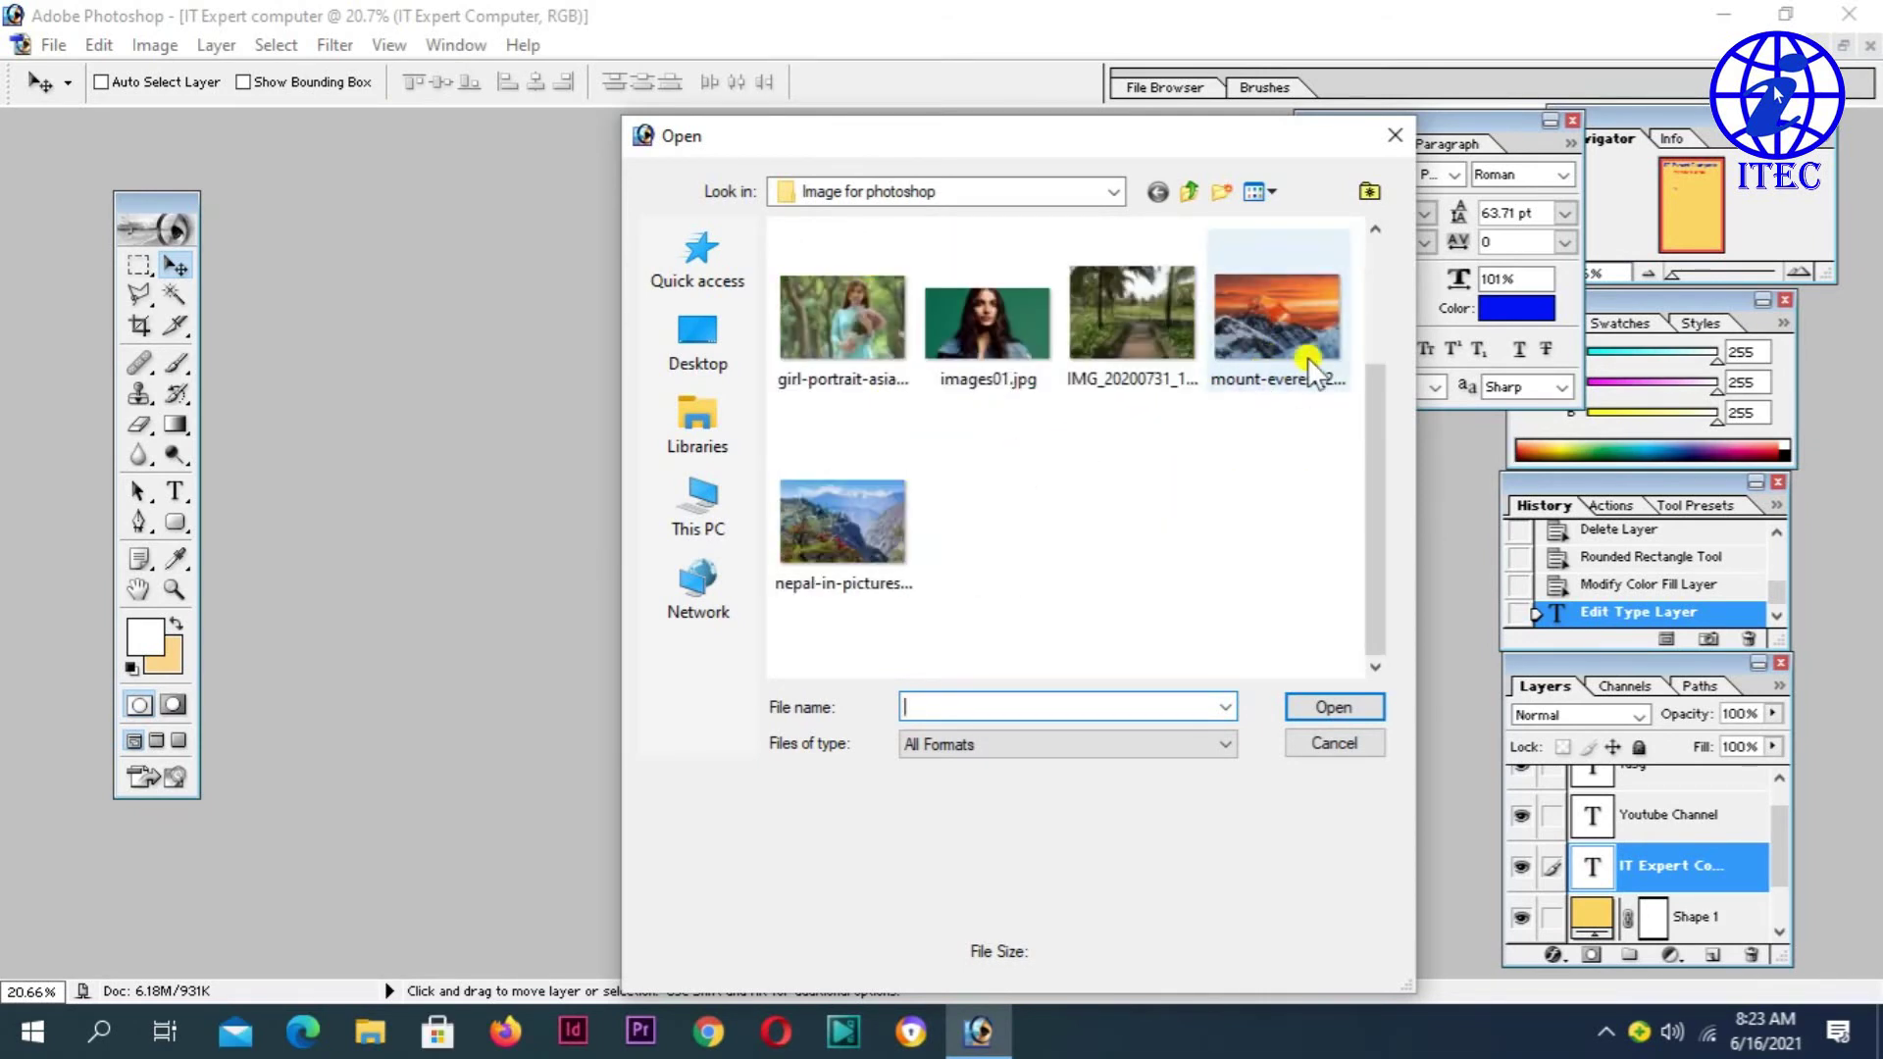
left_click(1330, 708)
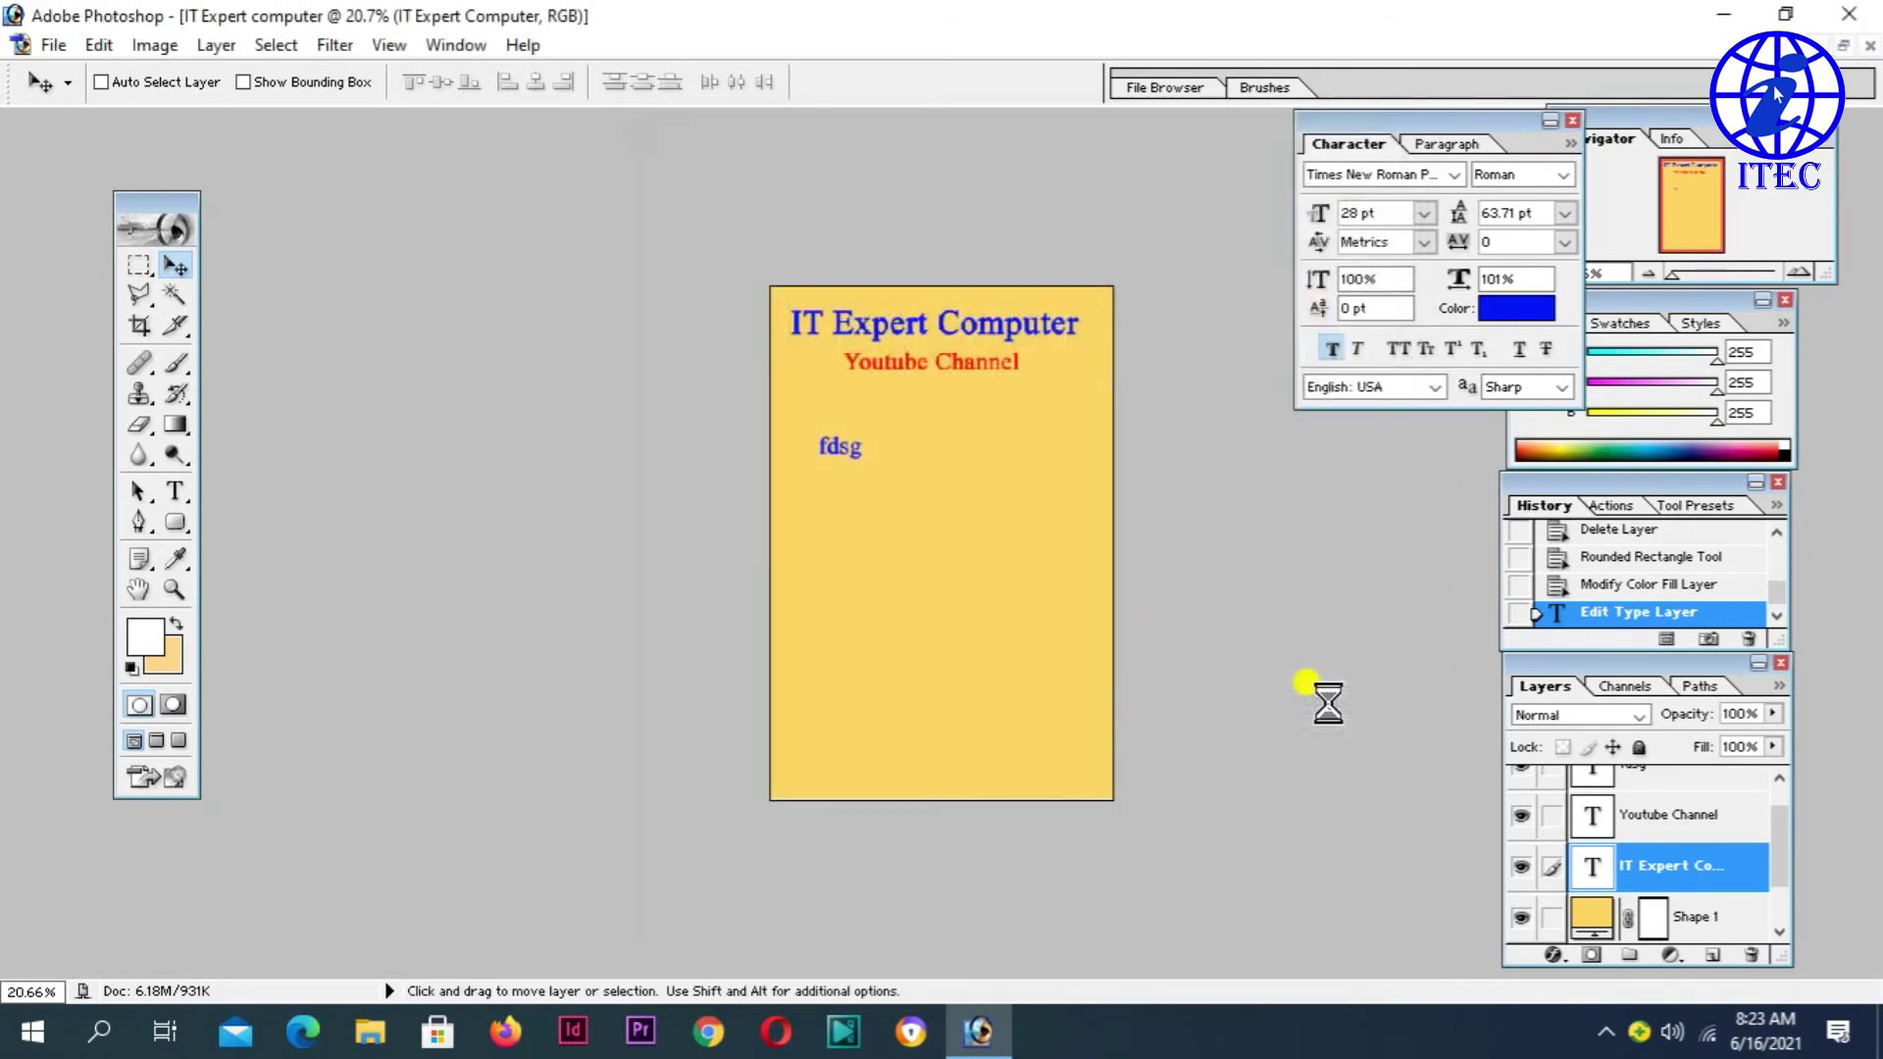
- Reposition and resize the card and Everest photo windows, dismissing the locked-layer warning
left_click_drag(622, 147, 878, 454)
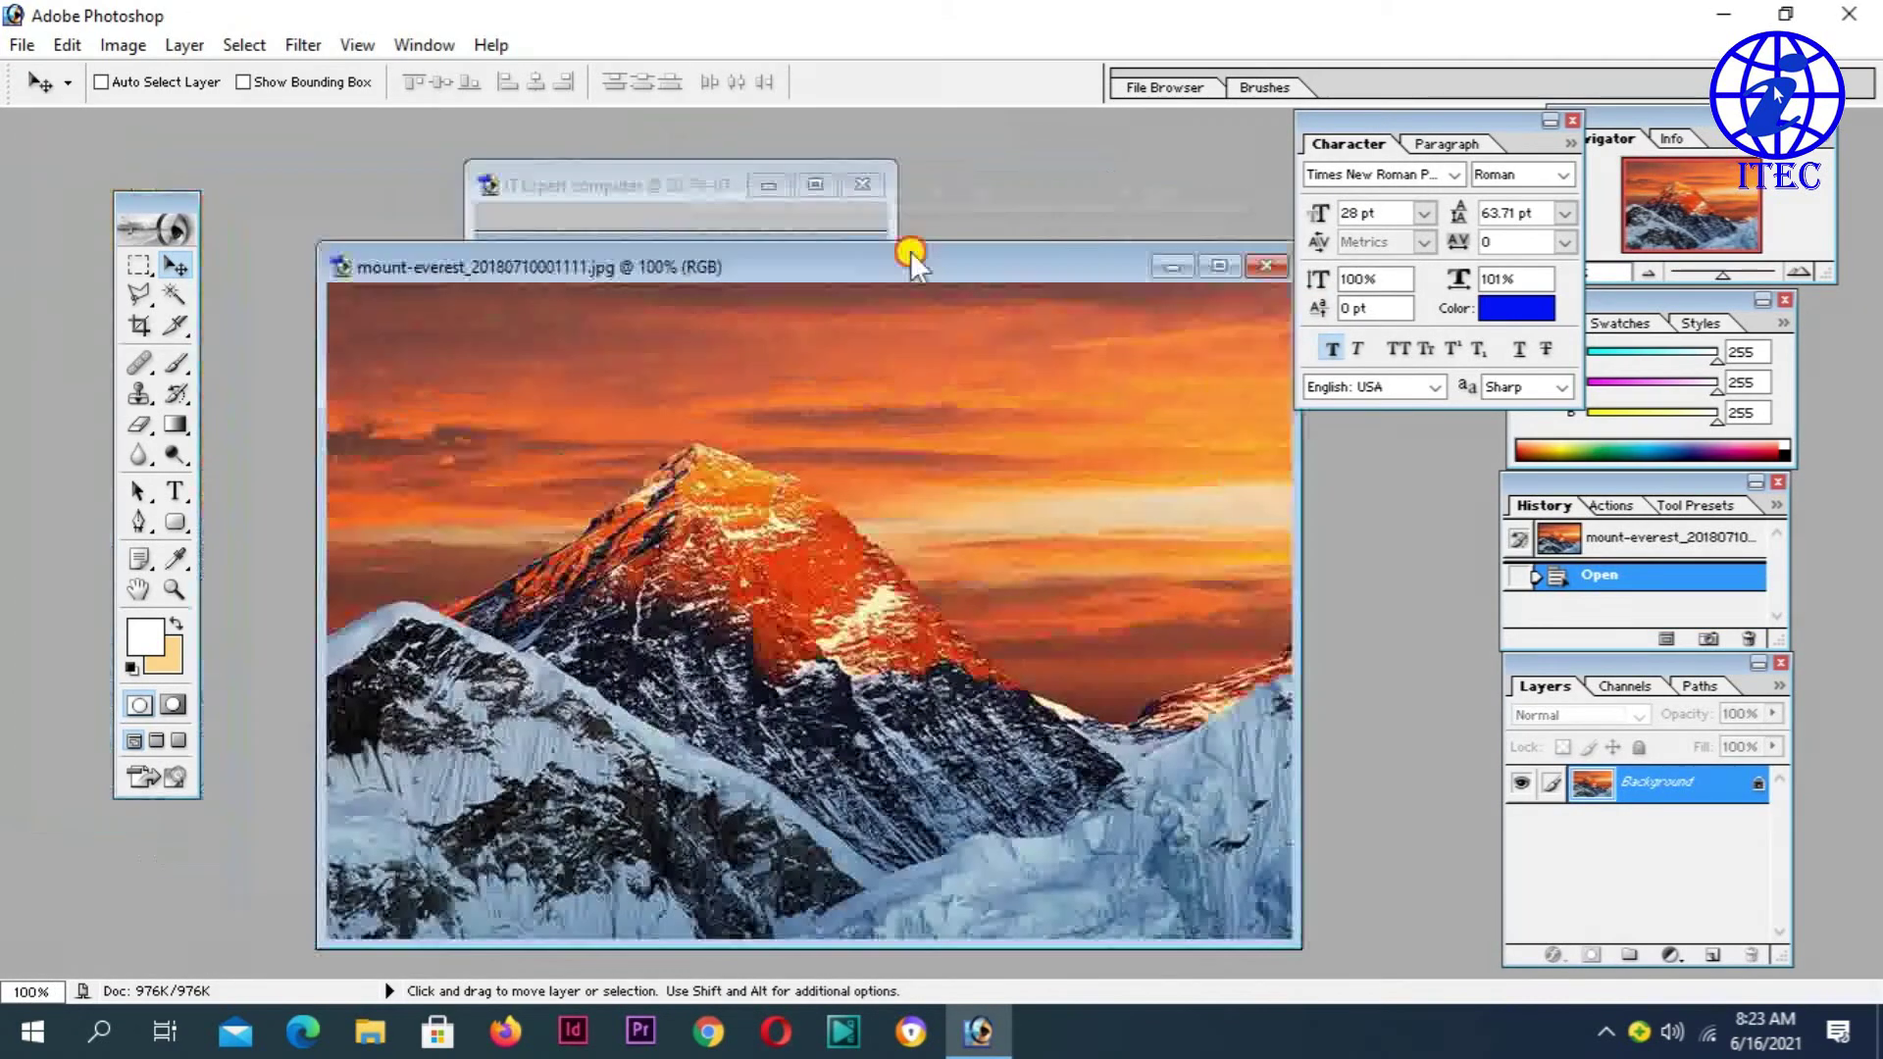
left_click(655, 178)
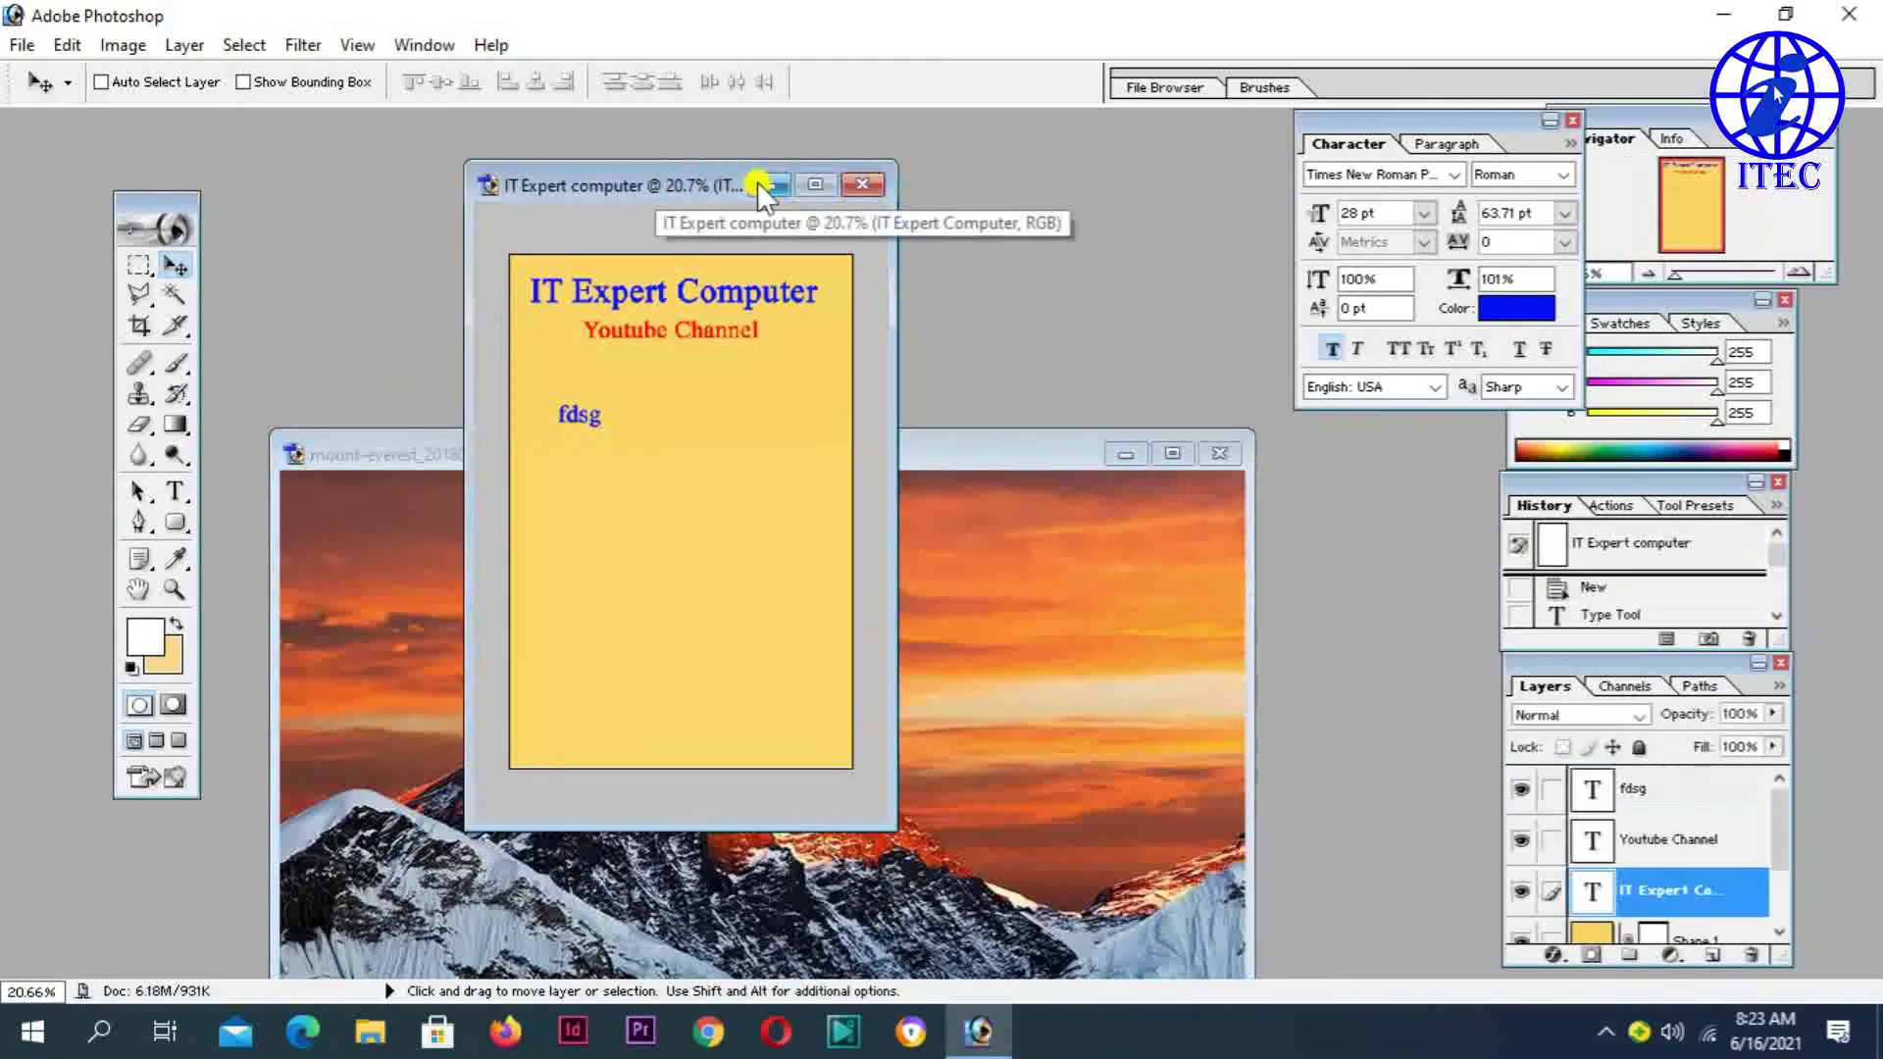
left_click(811, 186)
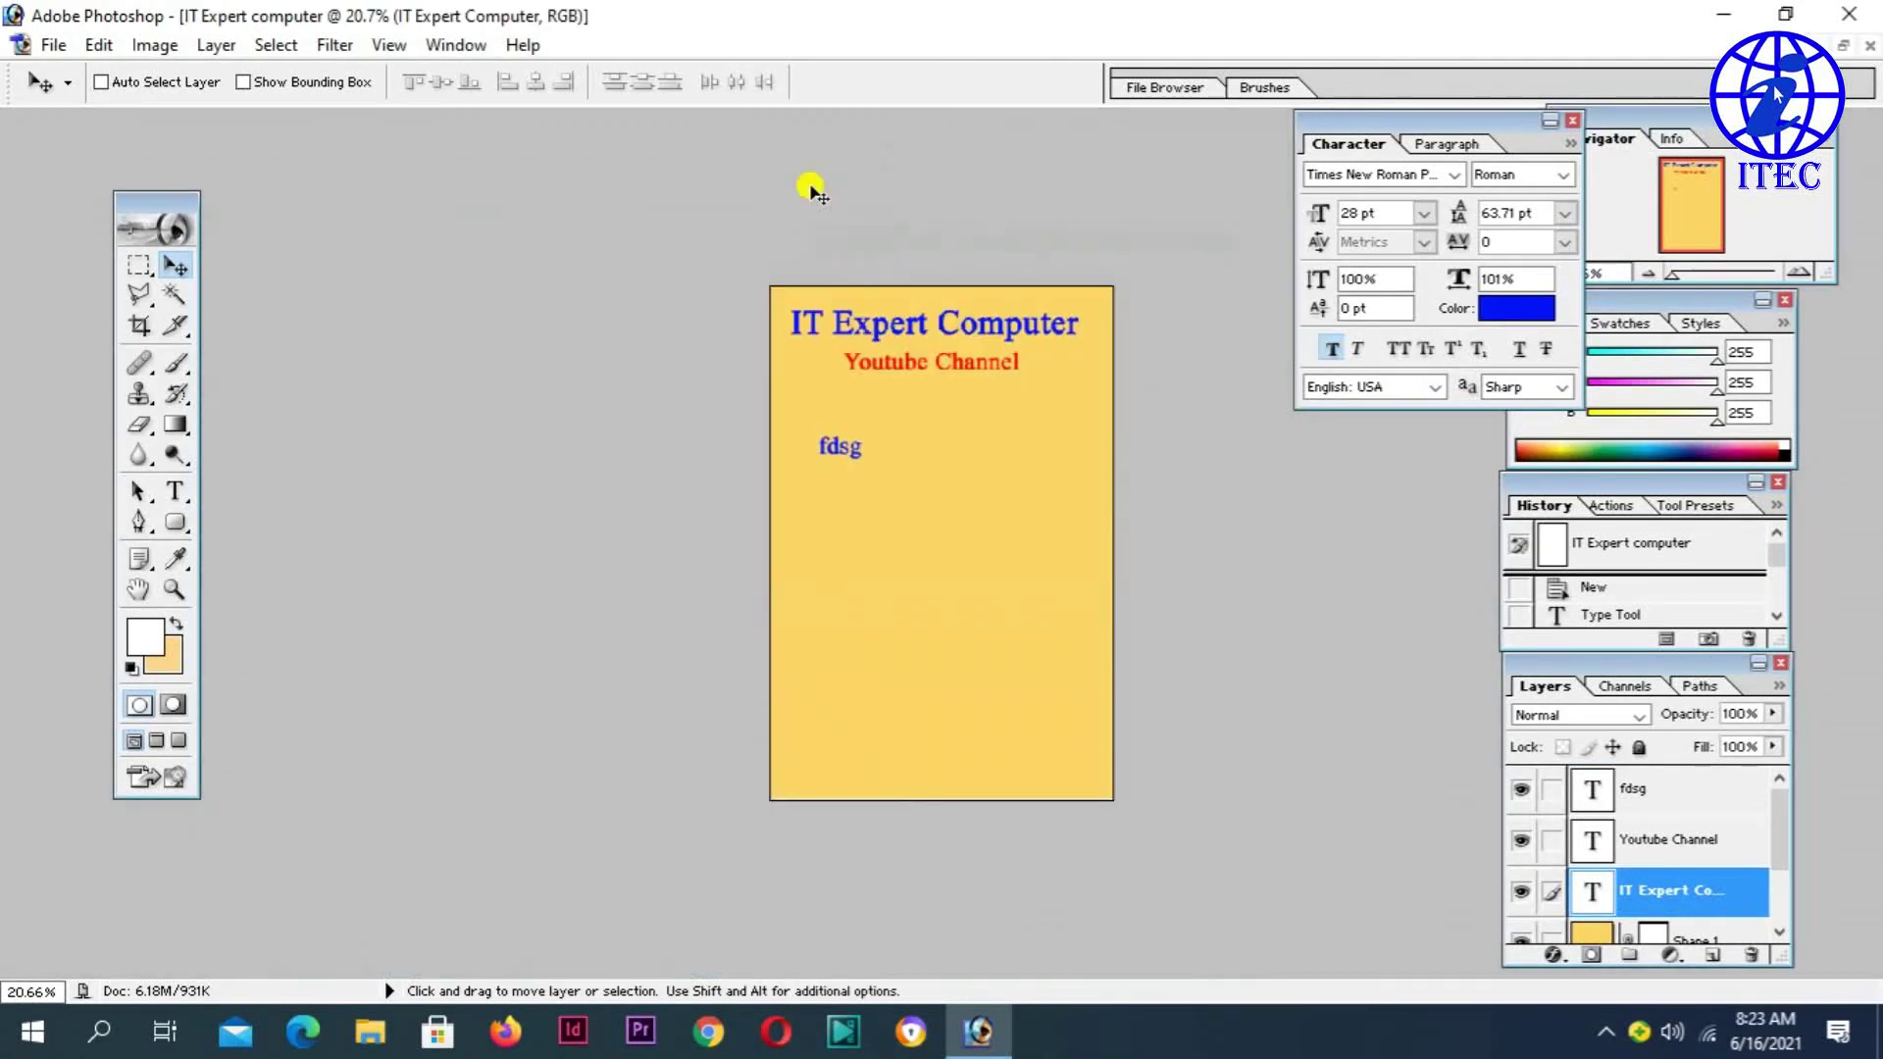
left_click(1845, 46)
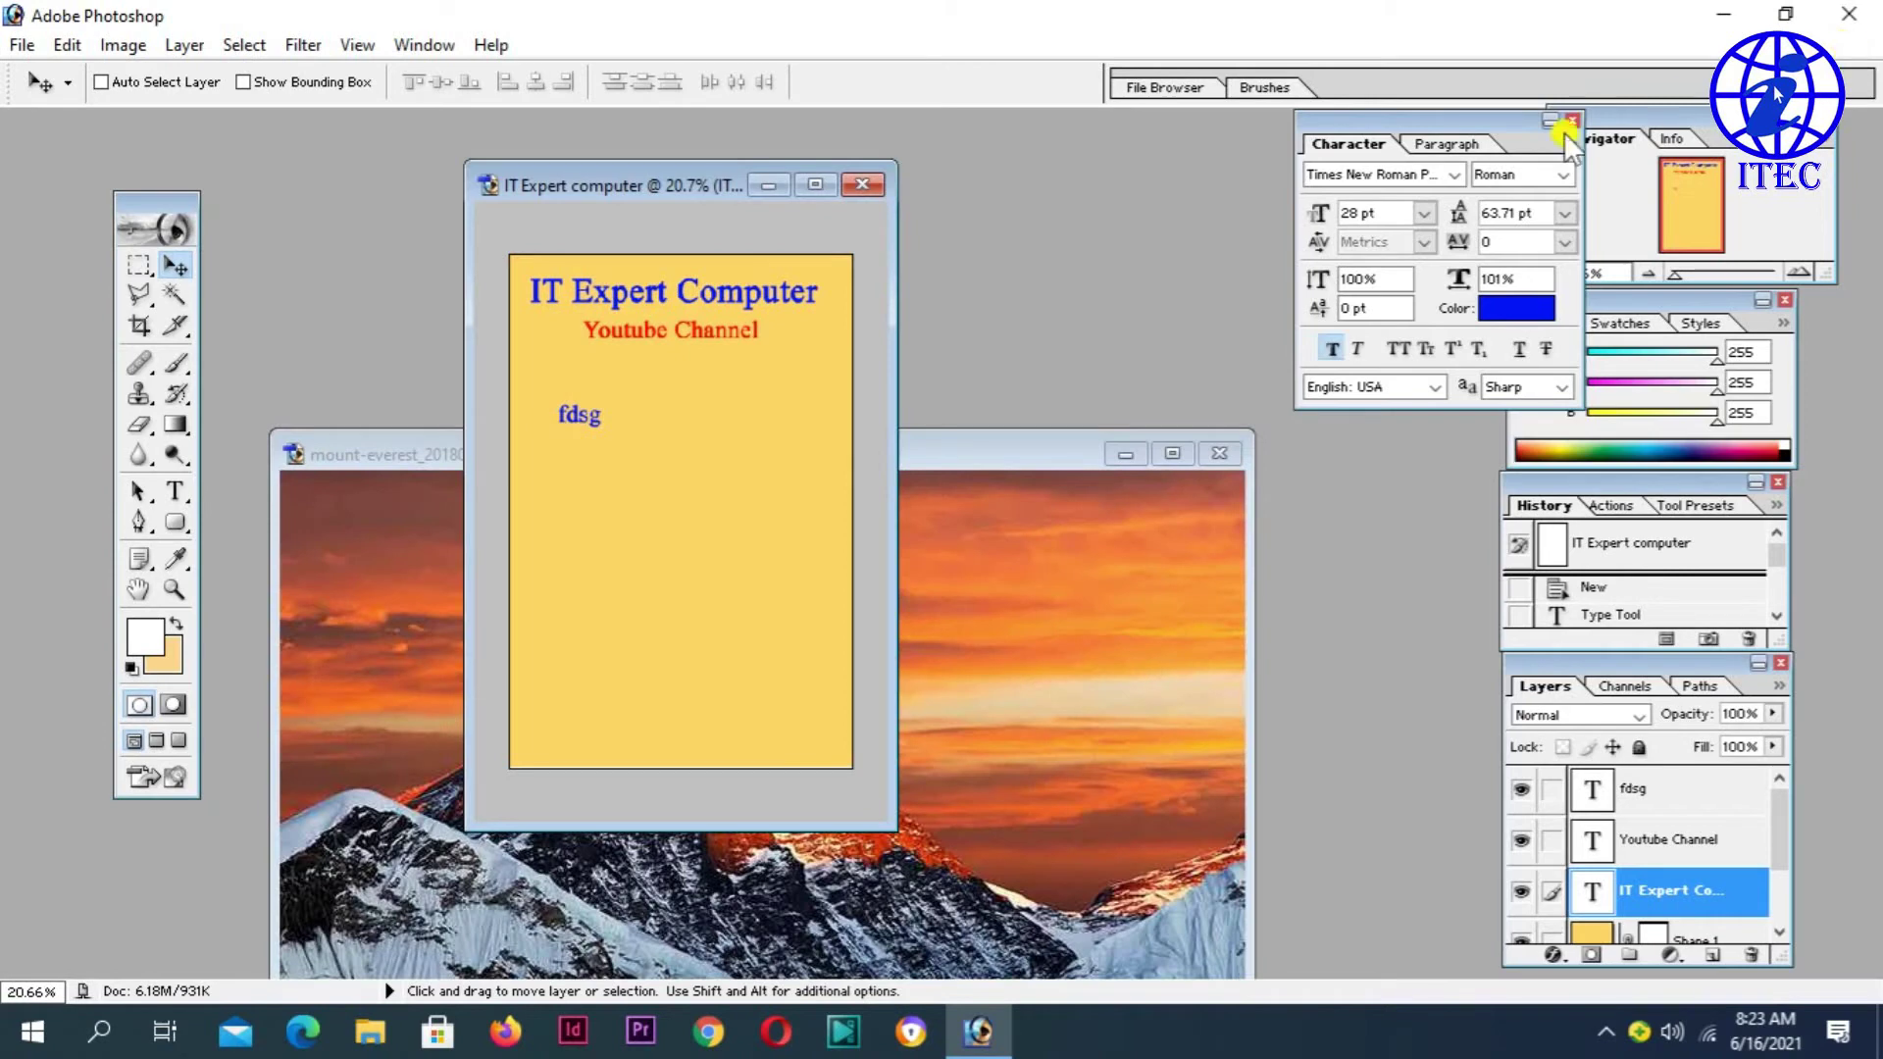
mouse_move(1010, 454)
left_mouse_down()
mouse_move(1008, 339)
mouse_move(902, 357)
left_mouse_up()
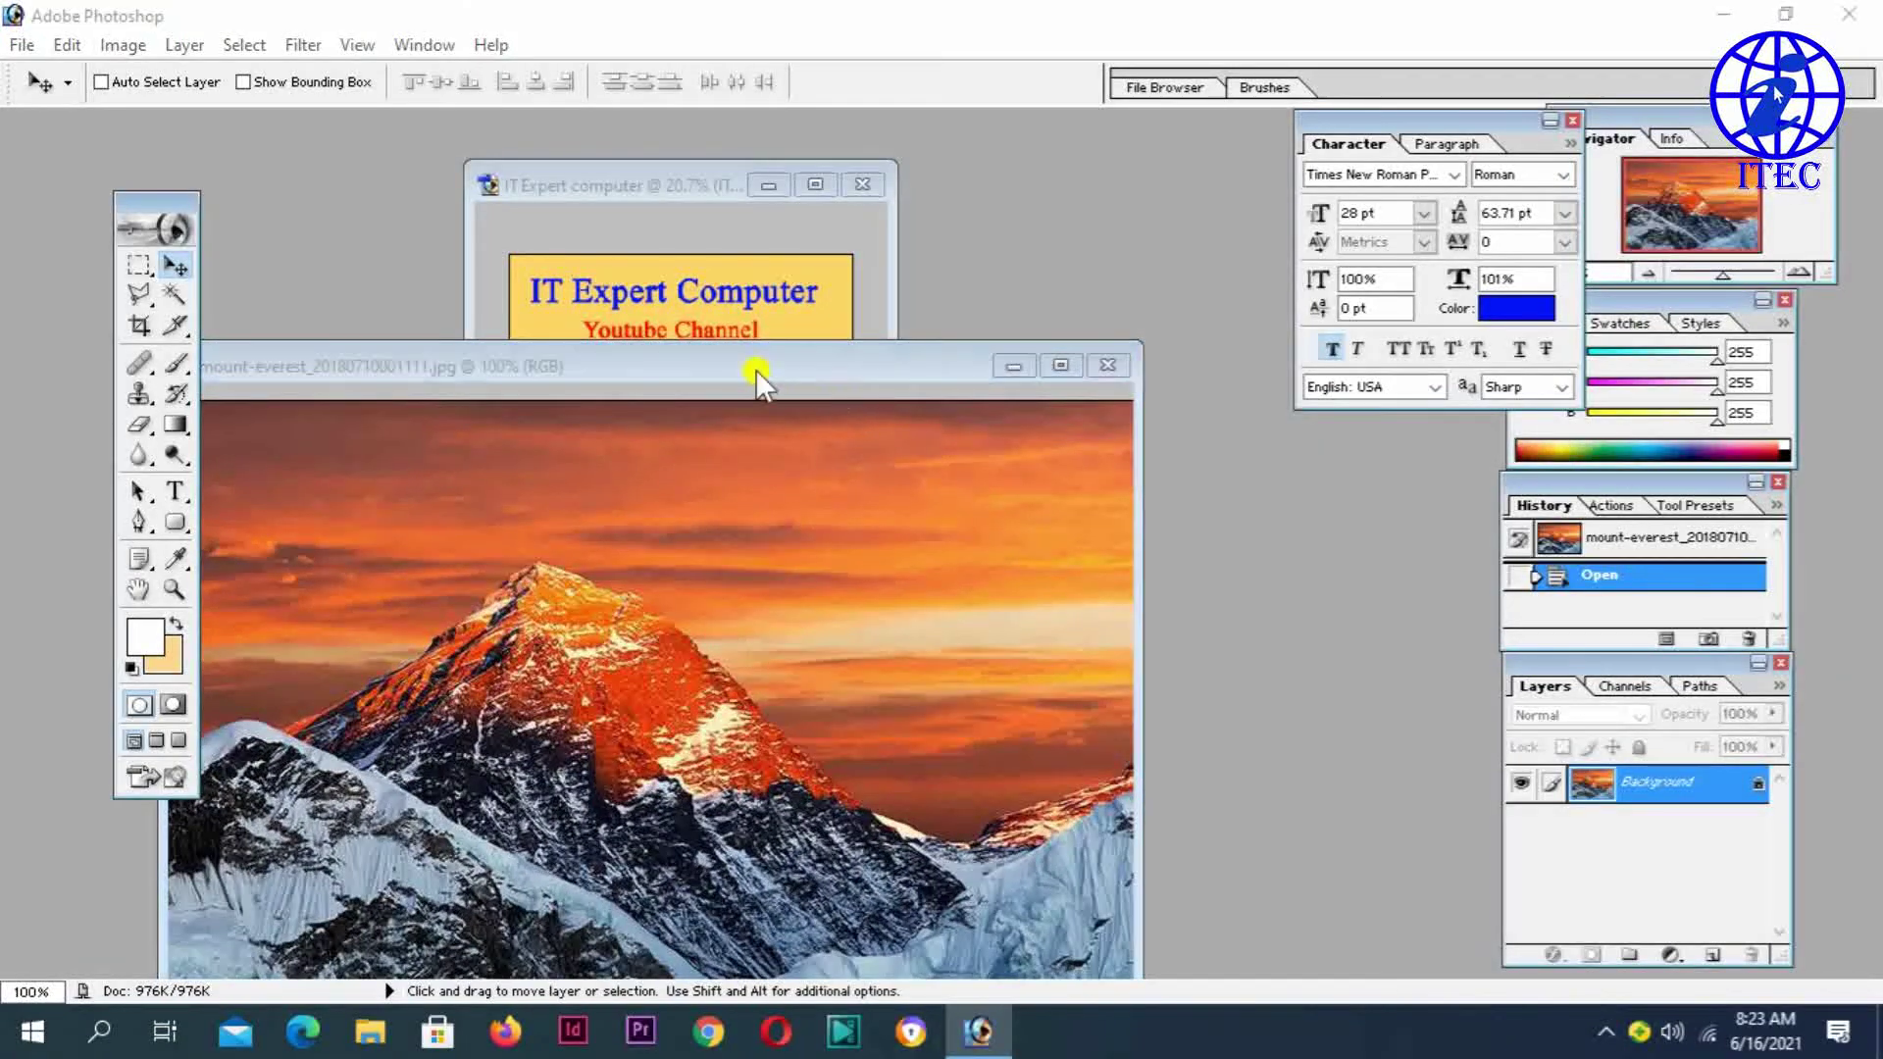
left_click_drag(755, 375, 943, 395)
left_click(998, 400)
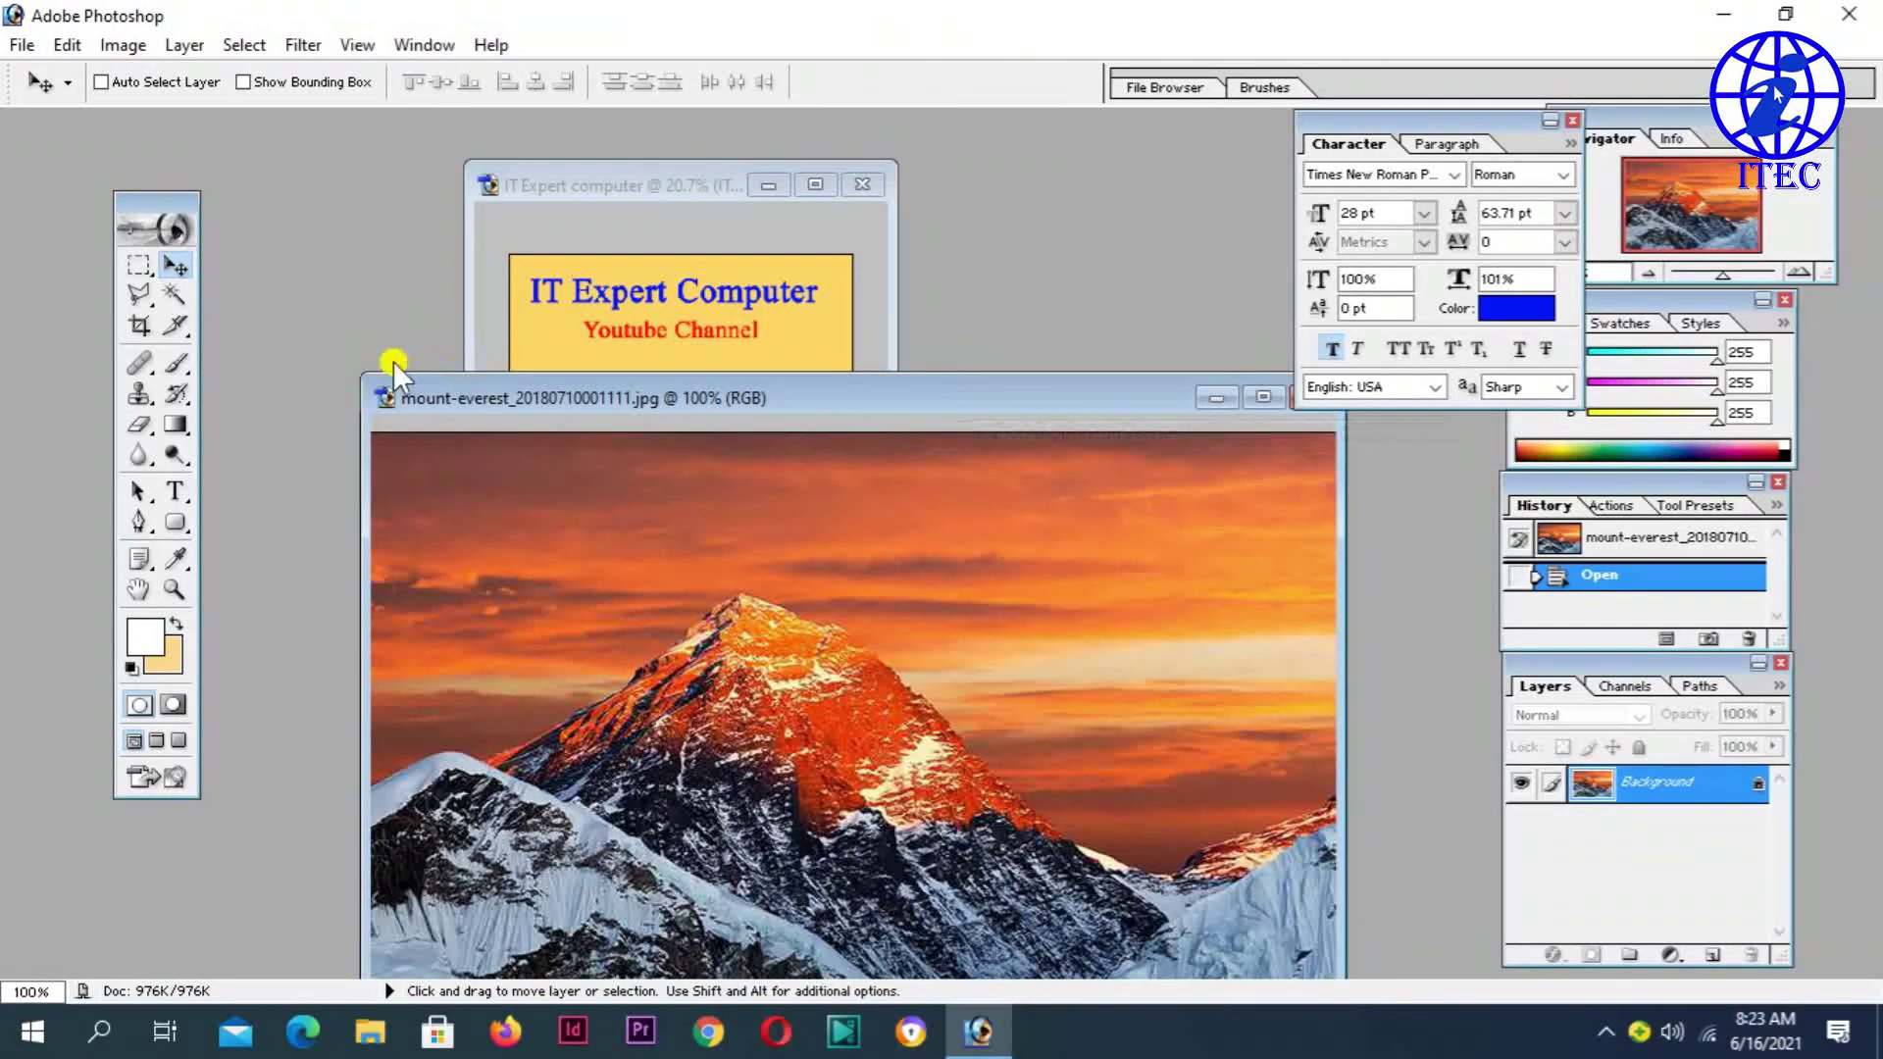
left_click_drag(344, 355, 539, 451)
mouse_move(853, 506)
left_mouse_down()
mouse_move(1072, 339)
mouse_move(977, 323)
mouse_move(585, 377)
mouse_move(630, 419)
mouse_move(942, 363)
mouse_move(970, 412)
left_mouse_up()
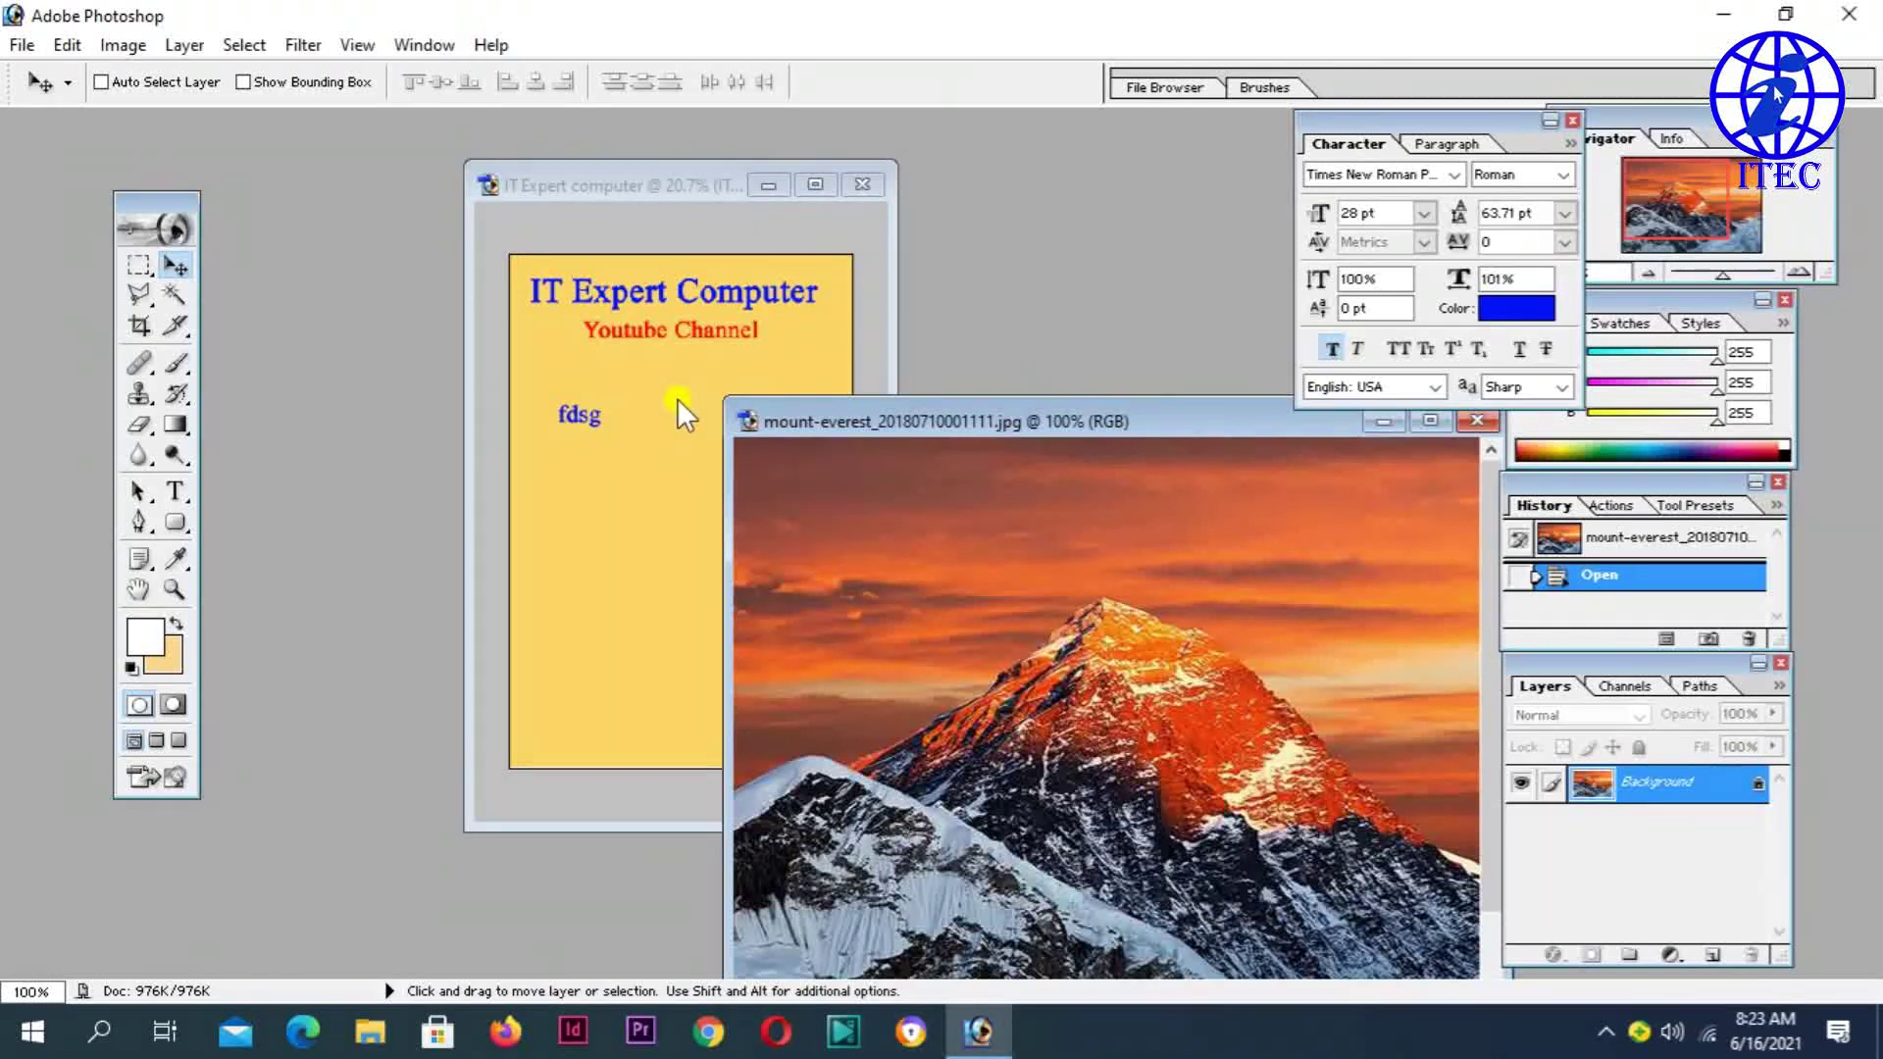
- Attempt carrying the Everest photo onto the card and make the fdsg layer active
left_click(608, 184)
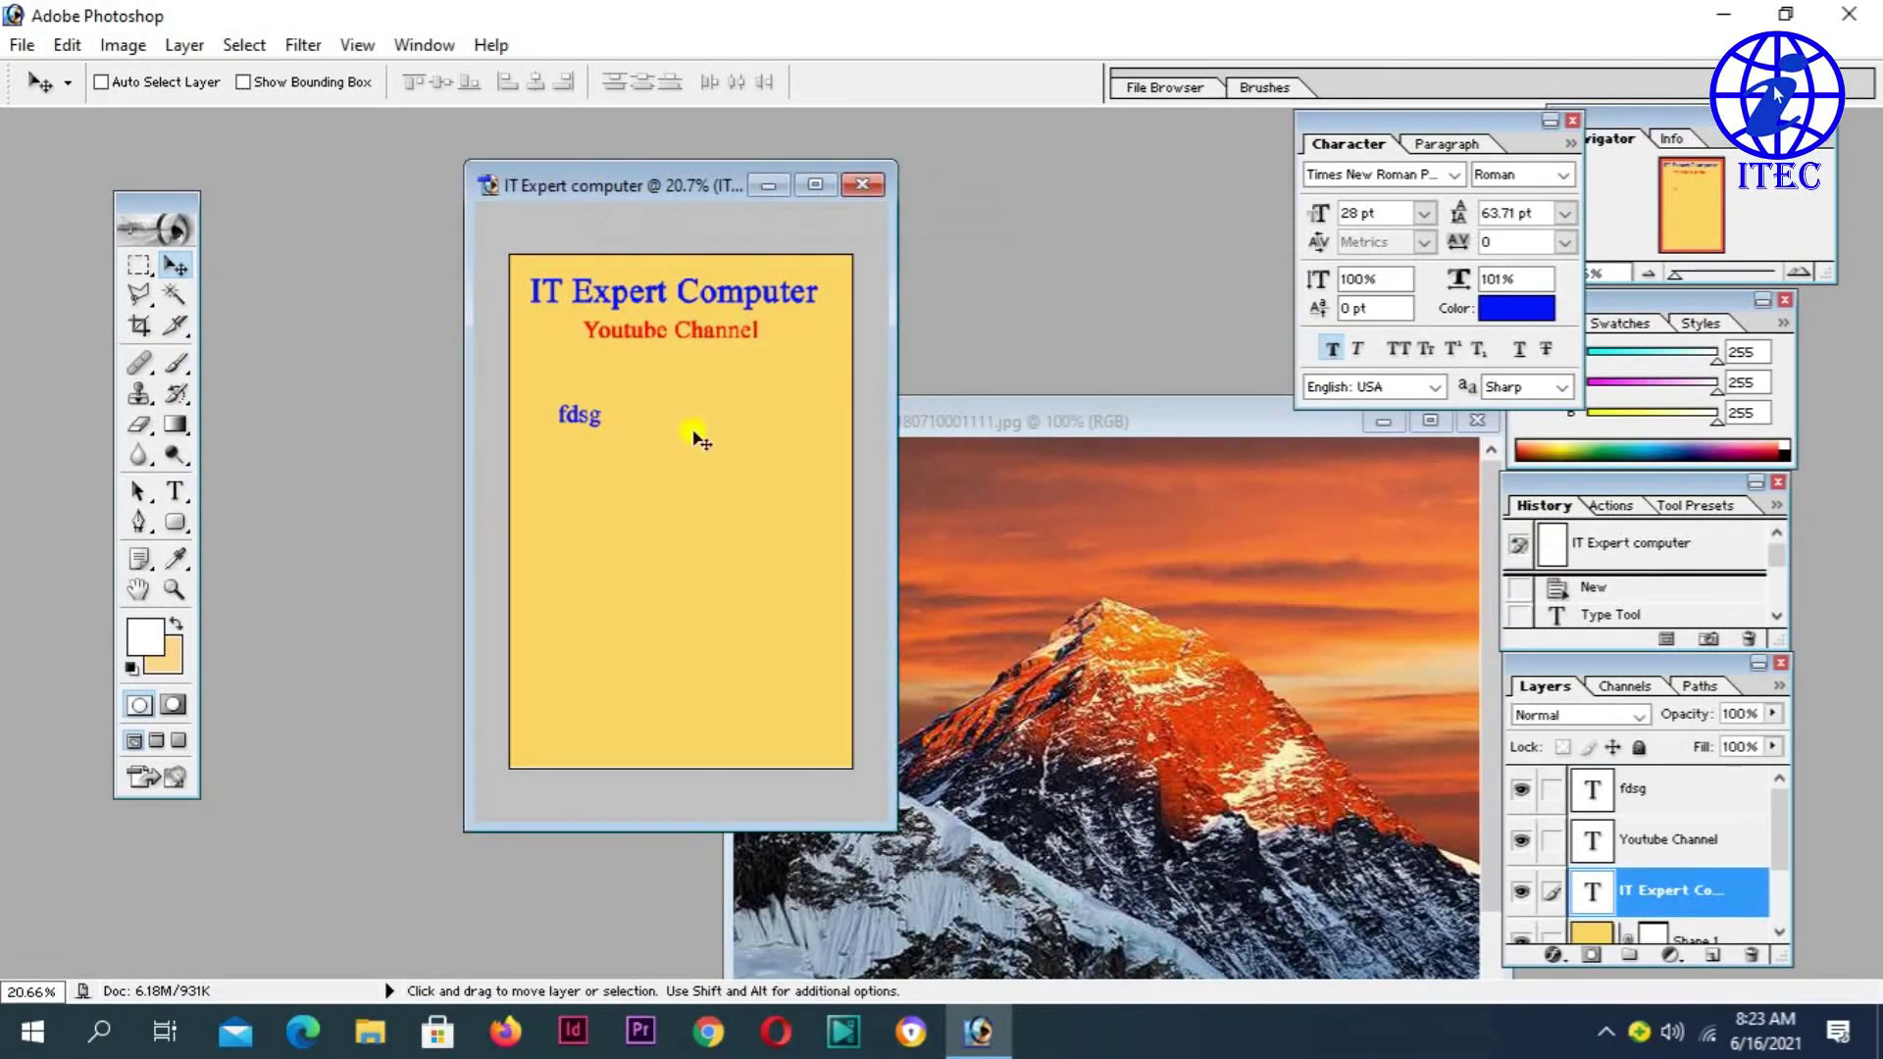
left_click(1207, 738)
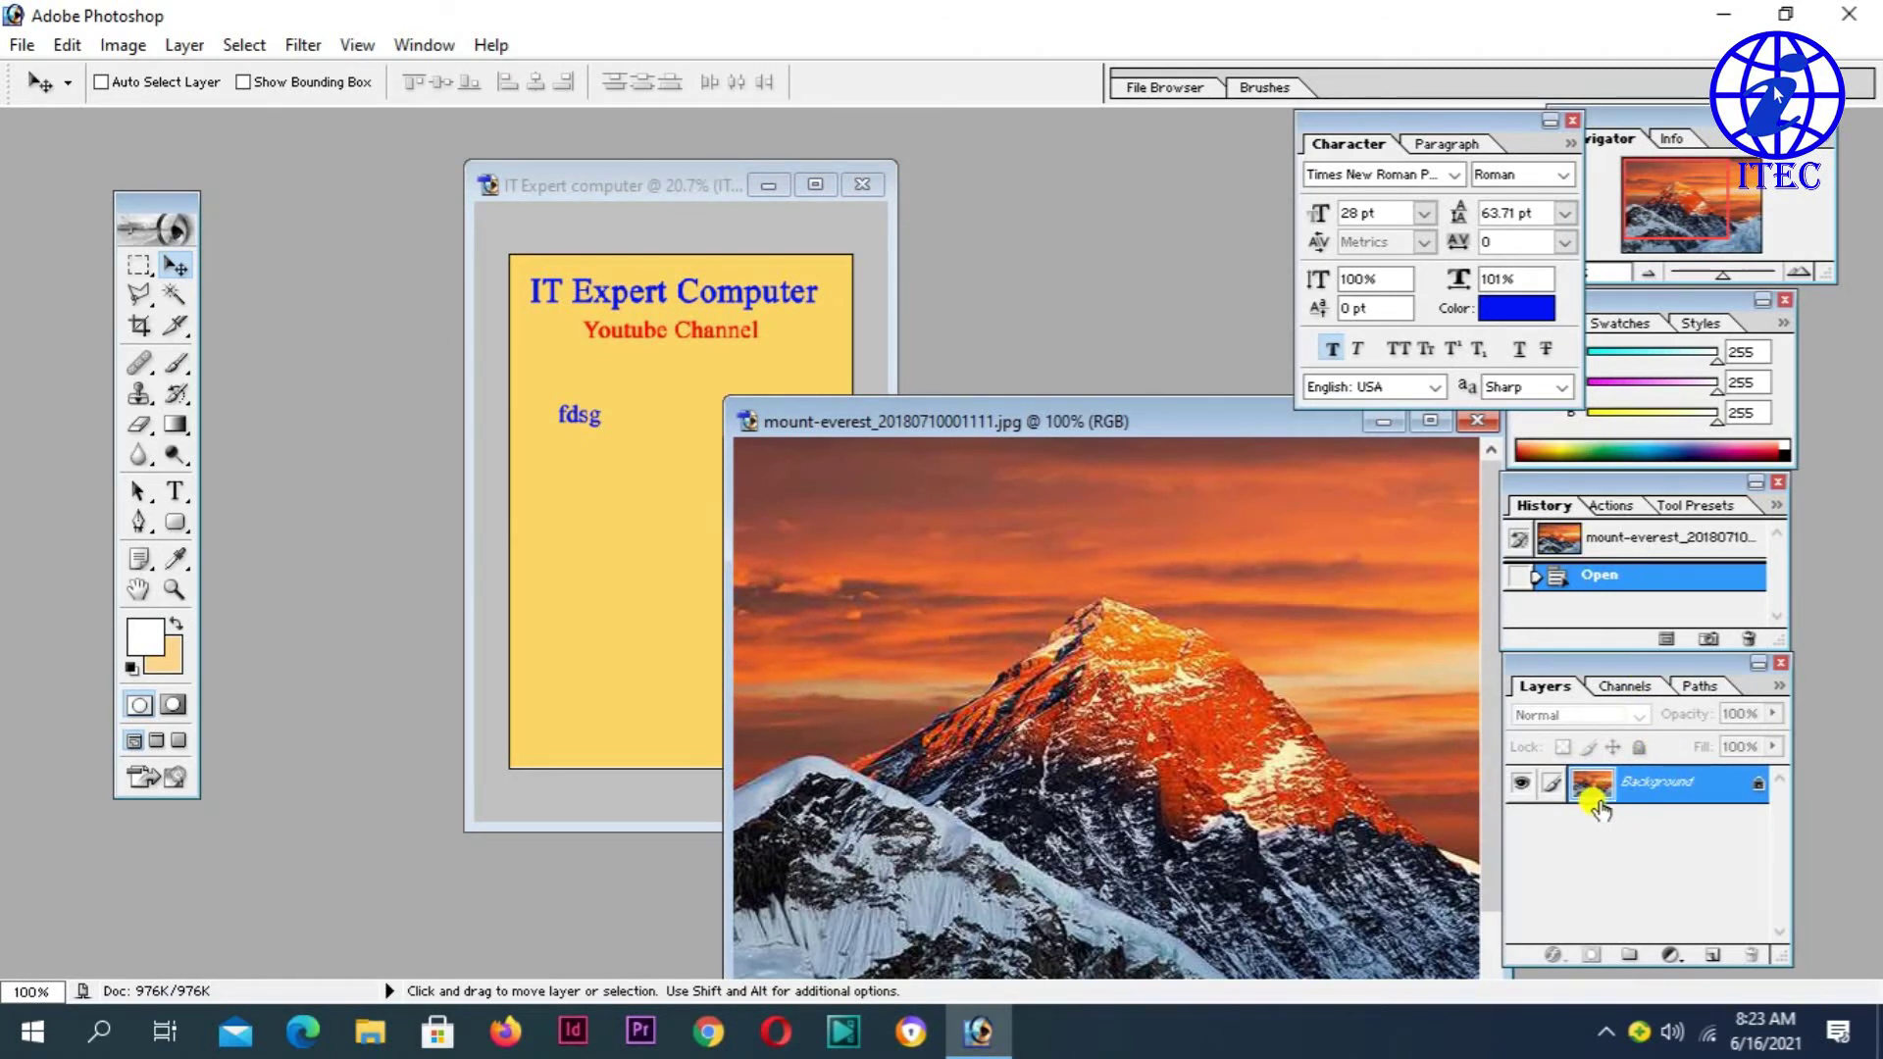
left_click_drag(1601, 802, 510, 538)
left_click(574, 561)
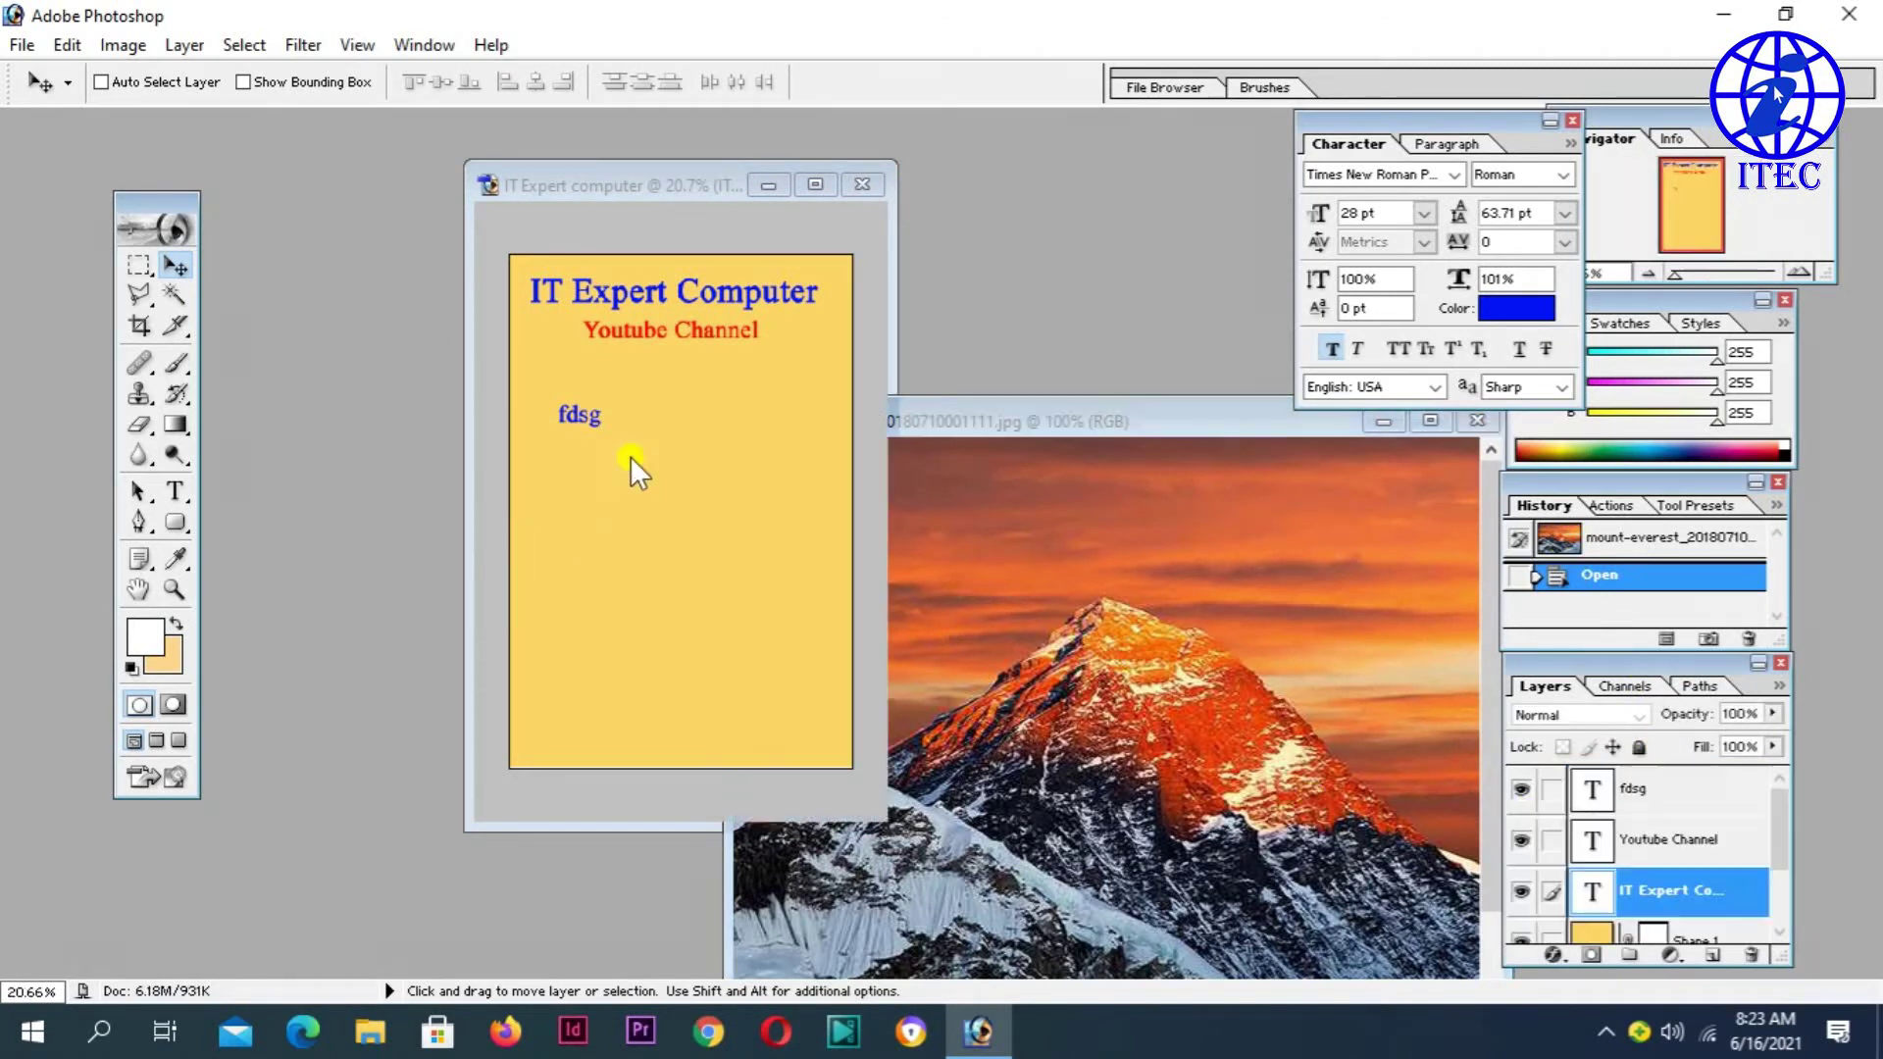
left_click(1651, 805)
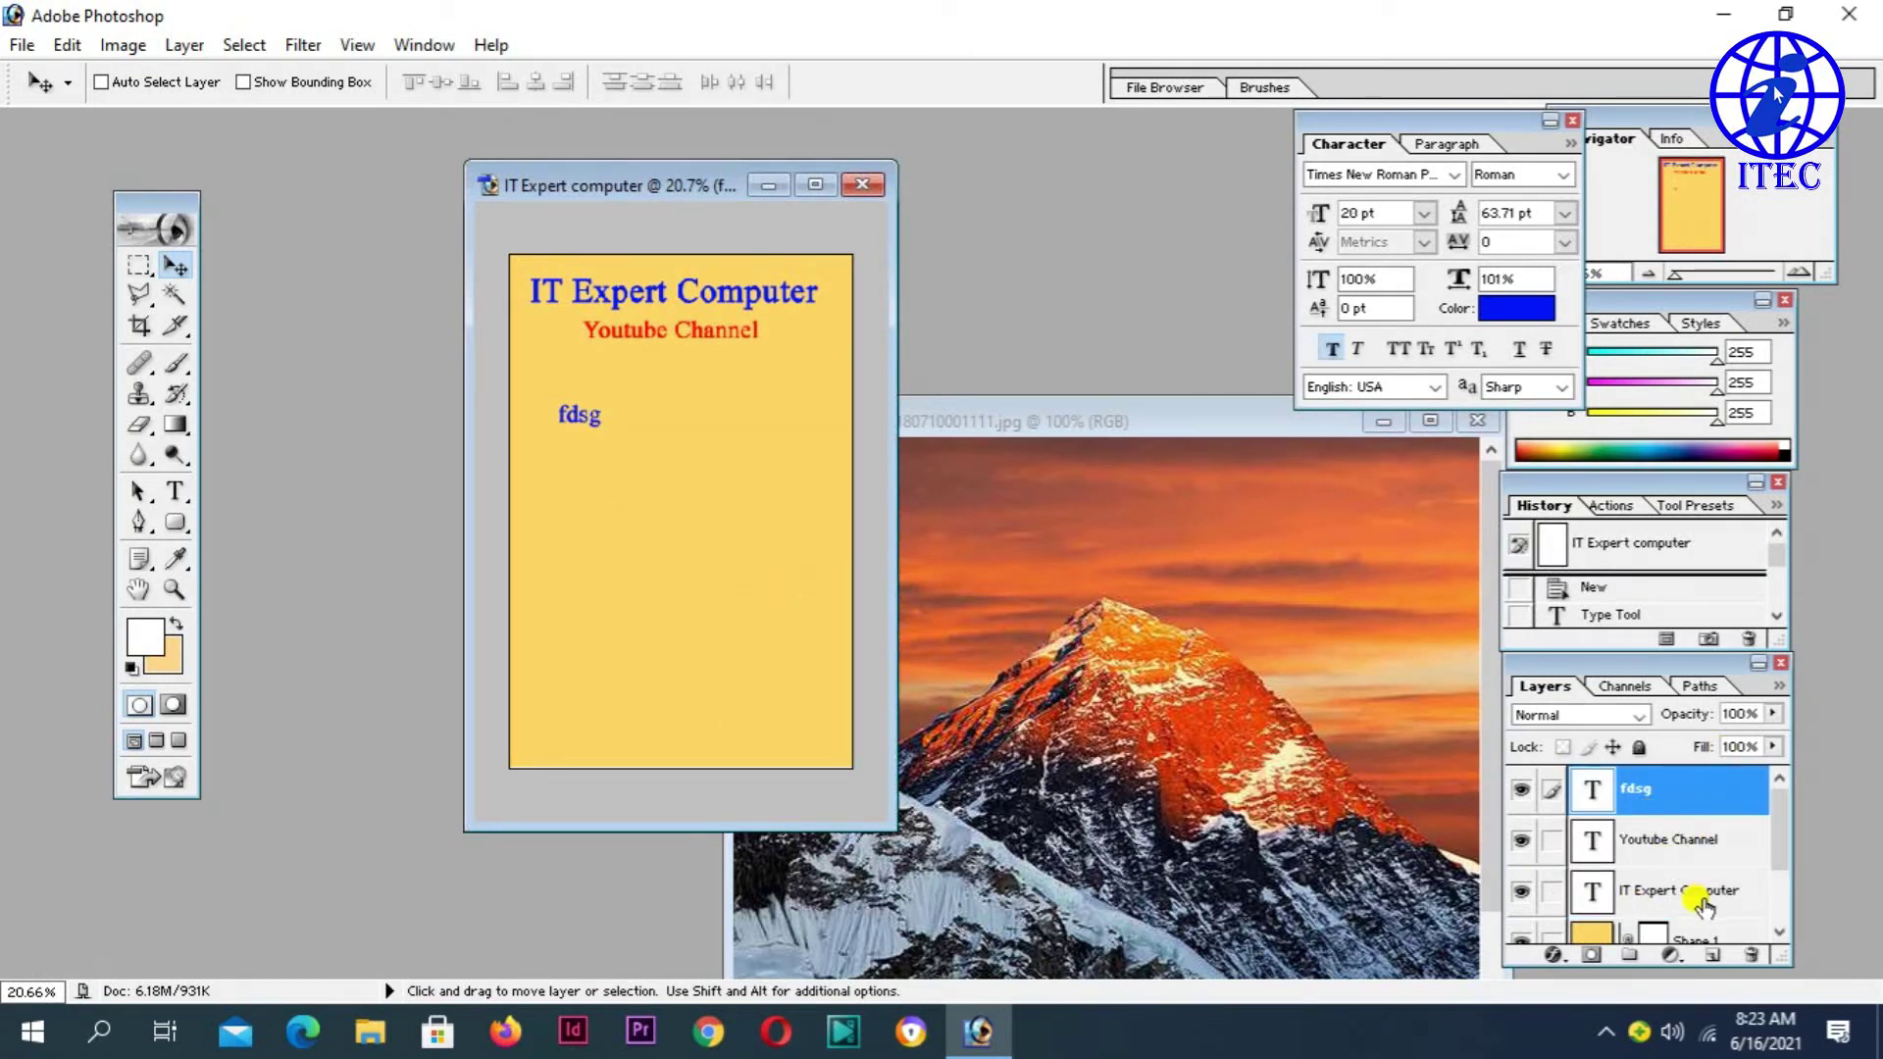
left_click(1227, 756)
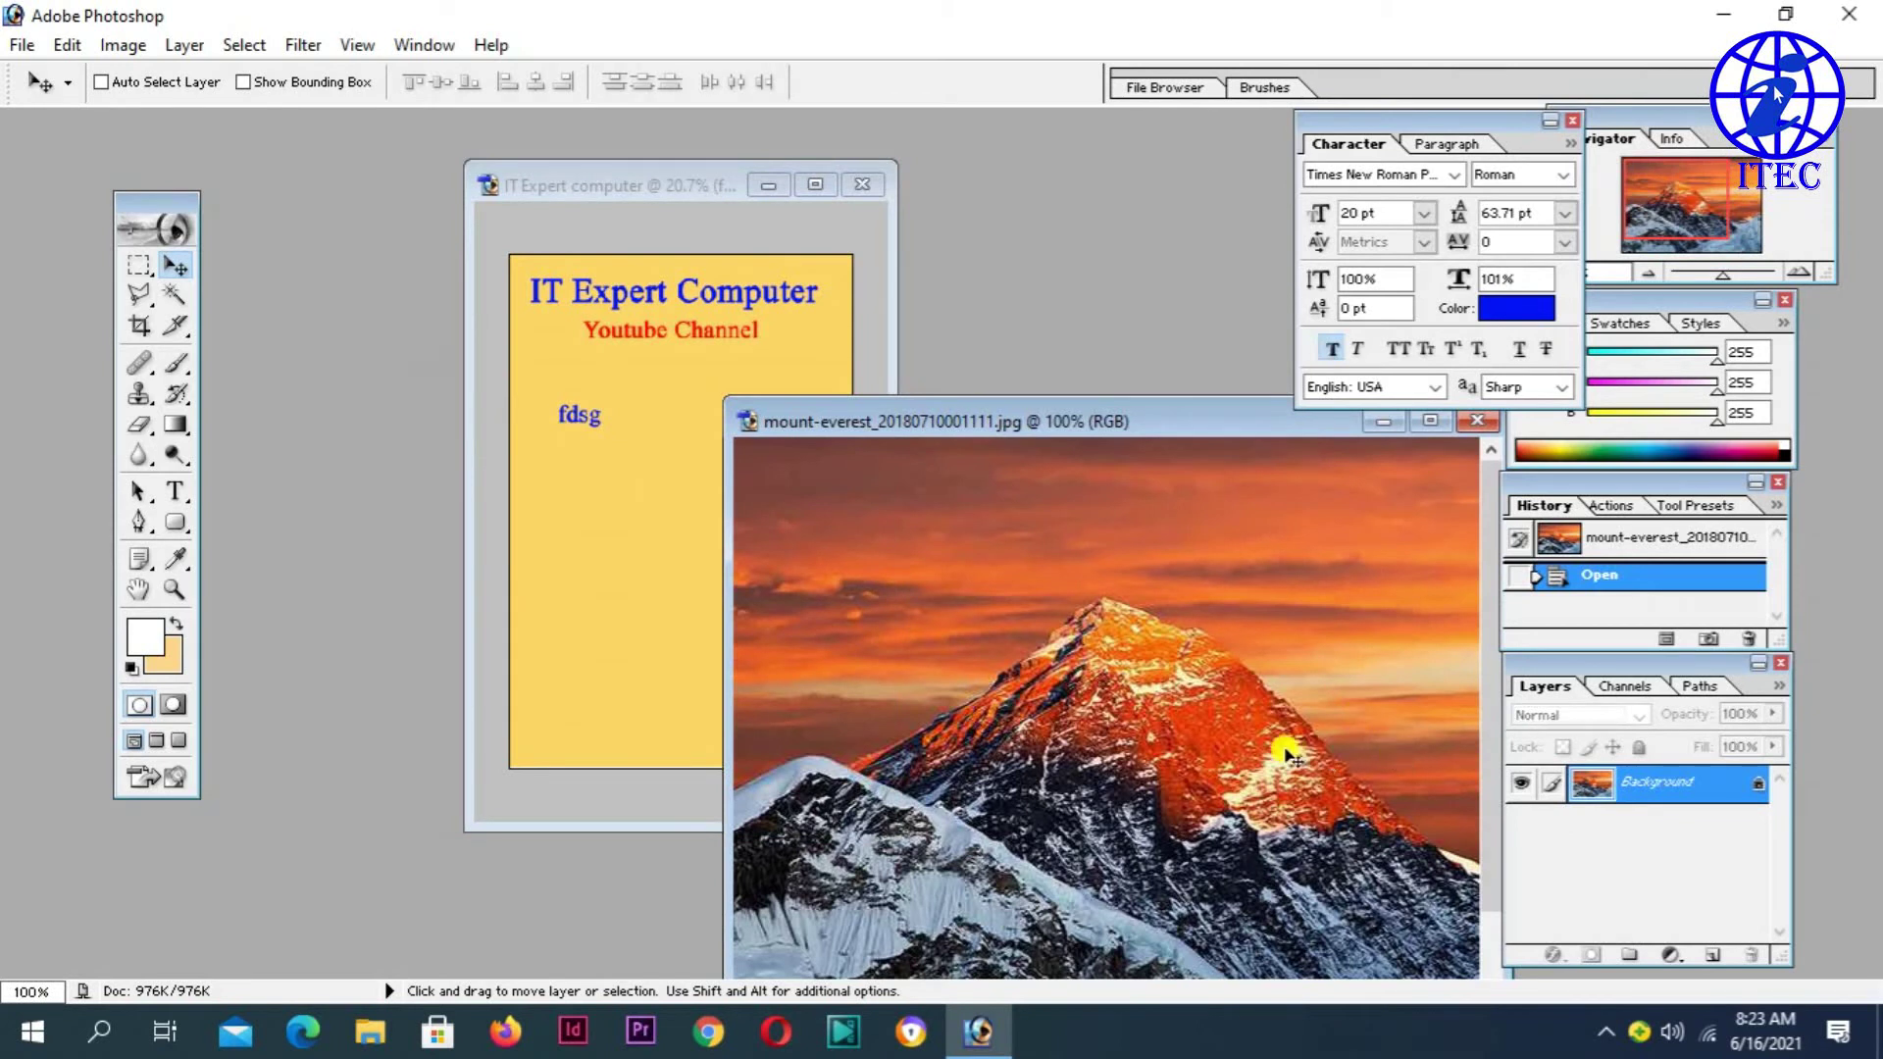
left_click(149, 263)
left_click(176, 266)
- Drag the Everest photo into the card as a new layer and nudge it into place
left_click_drag(836, 663, 608, 535)
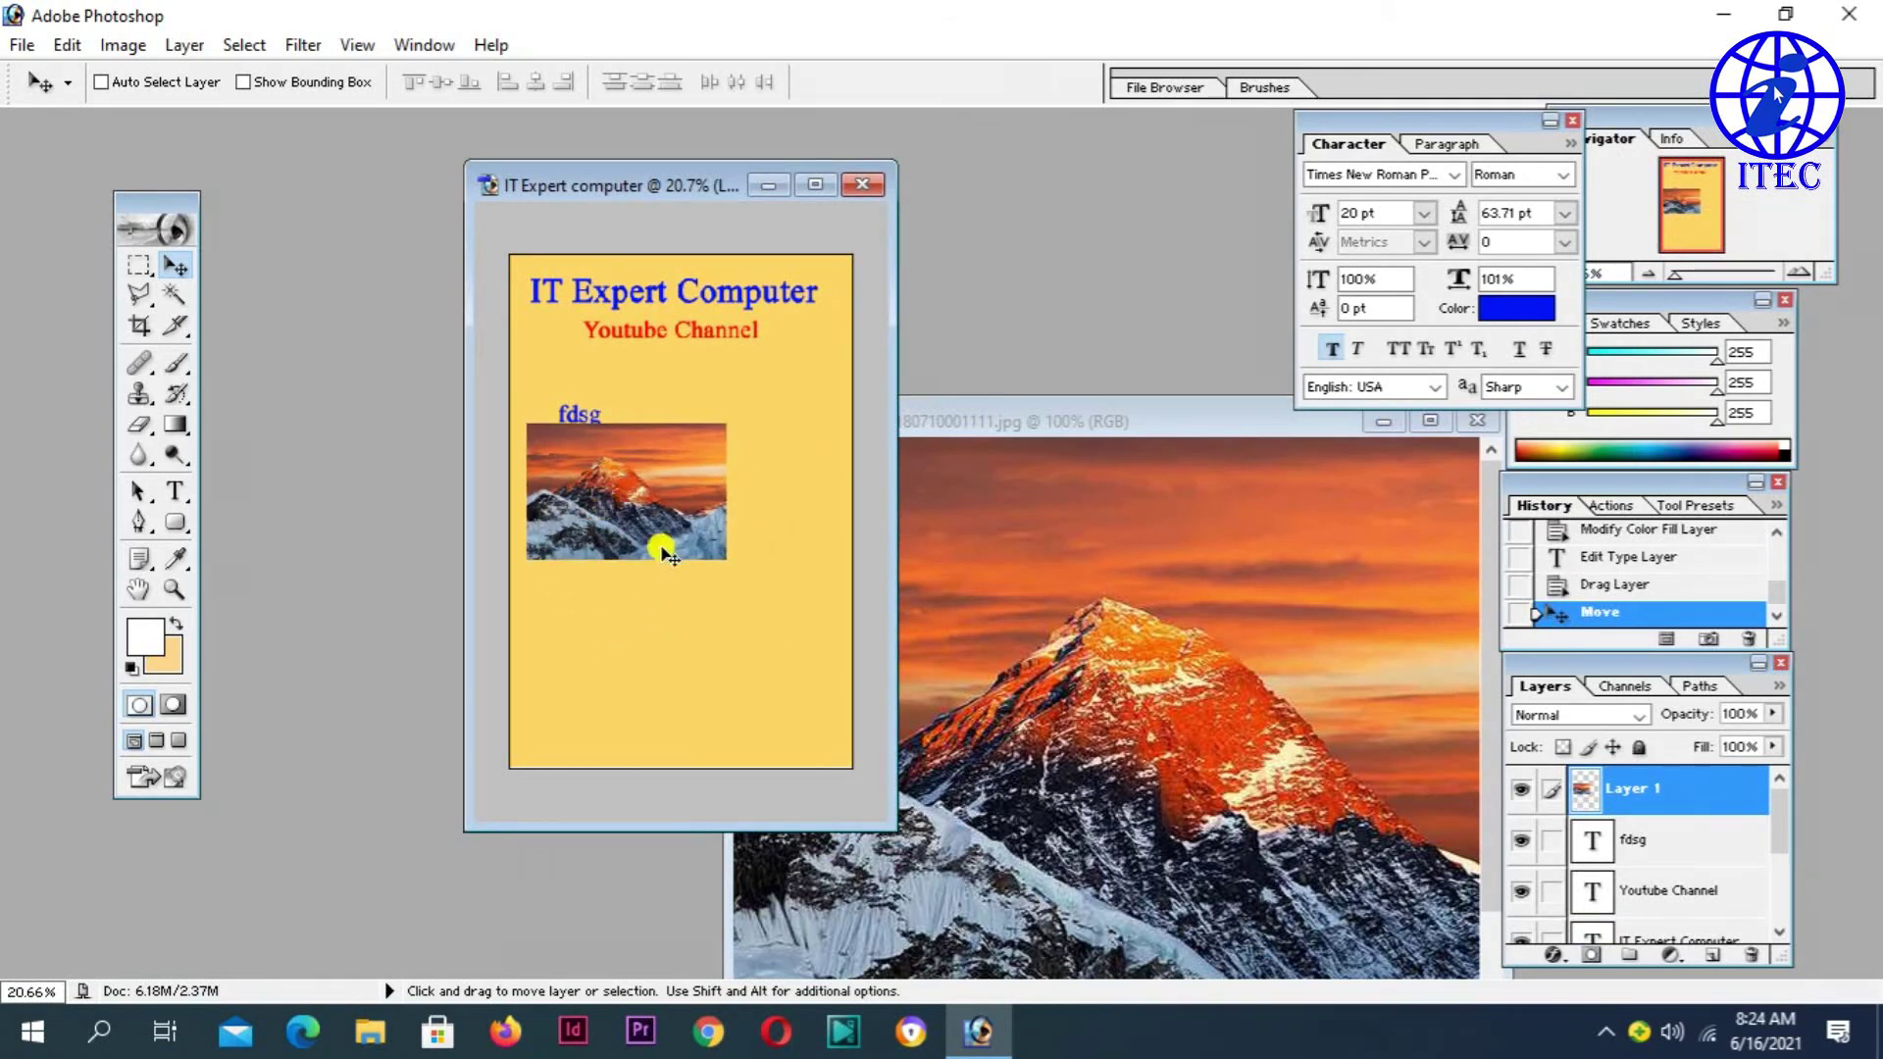
left_click(815, 186)
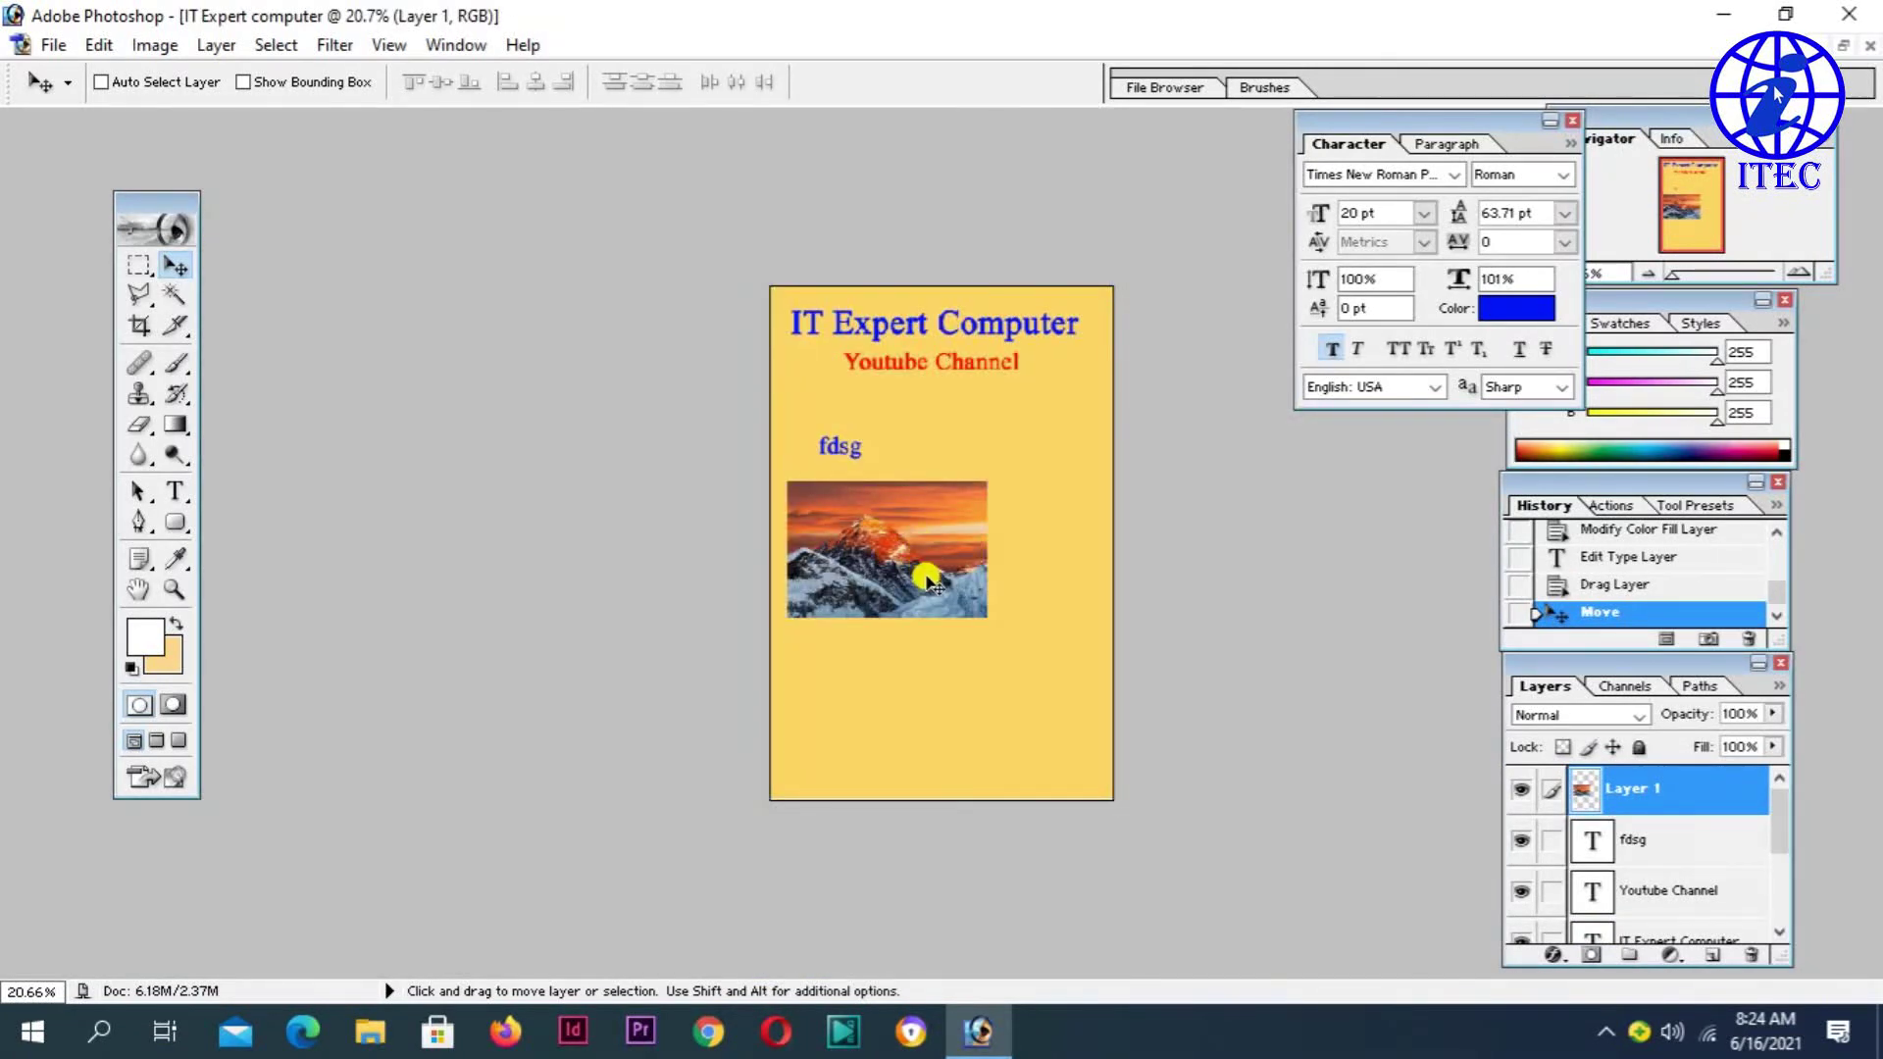
left_click_drag(925, 576, 932, 571)
- Scale the Everest photo layer to 151.7% with Free Transform
key("ctrl+t")
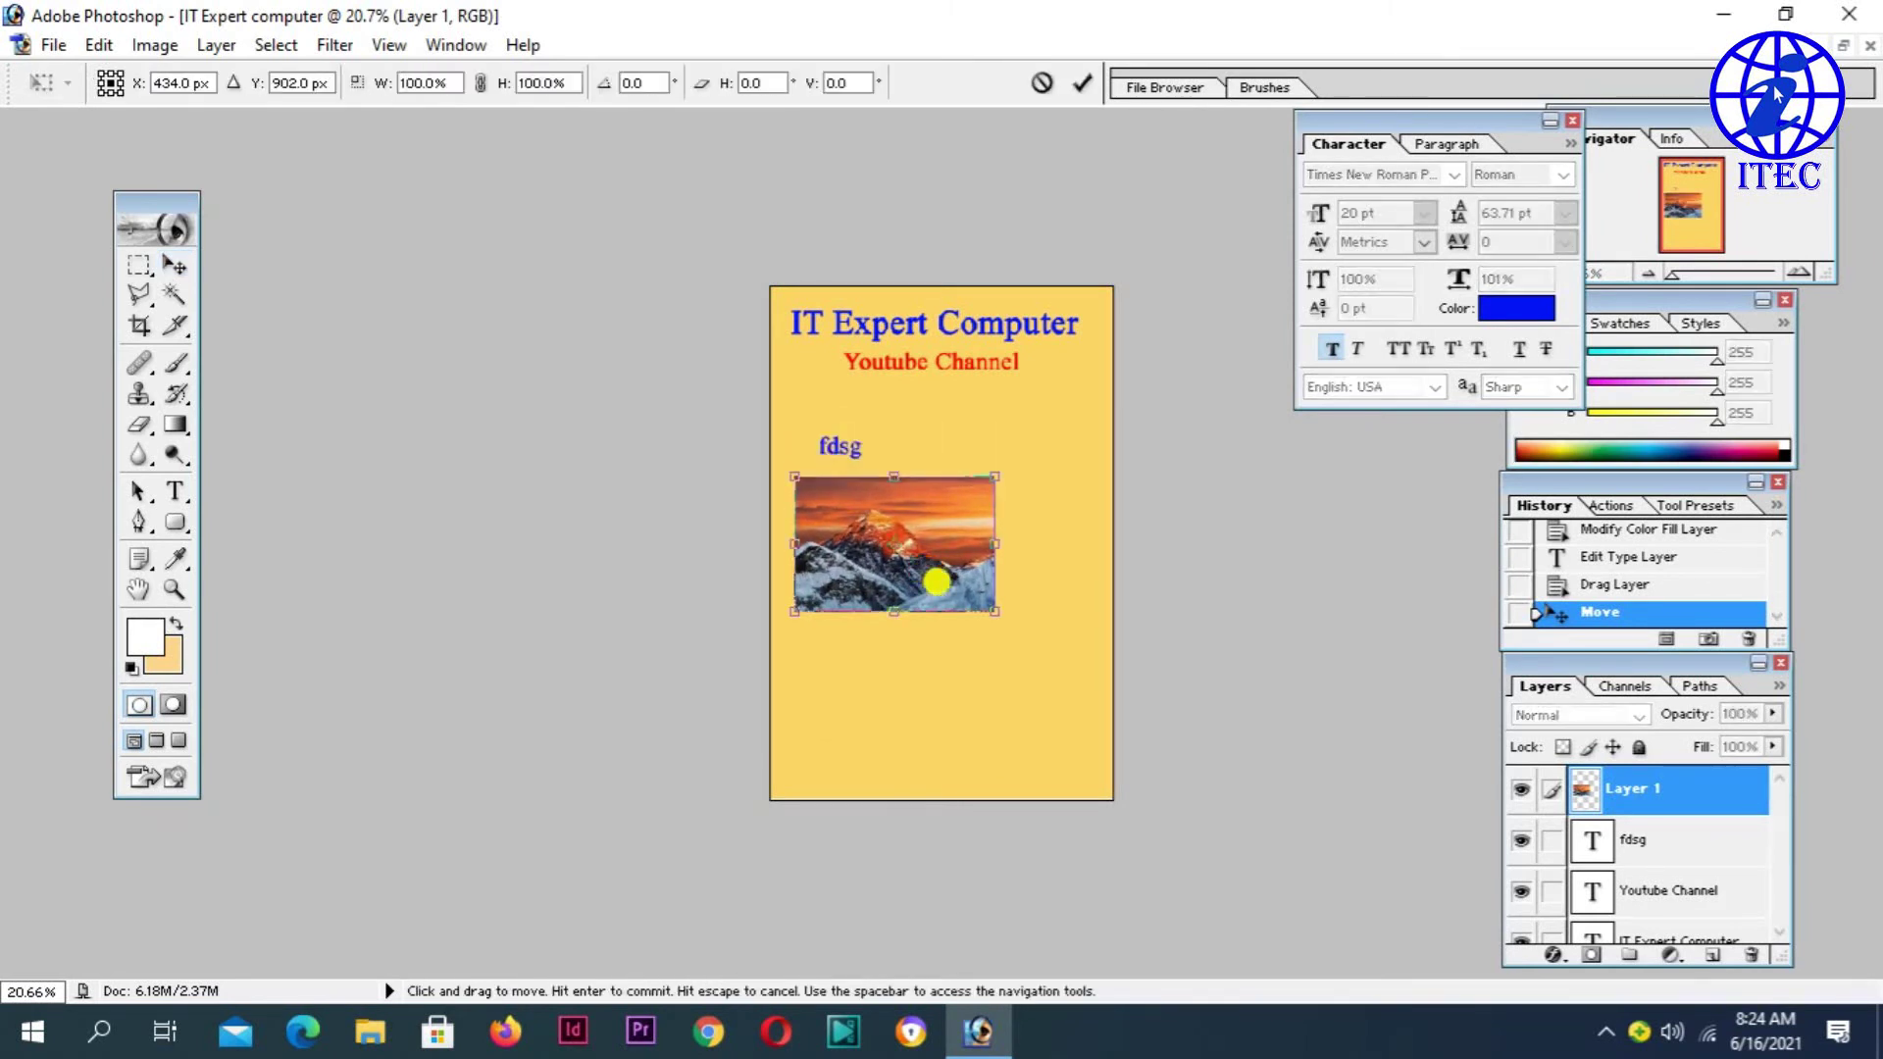
mouse_move(995, 610)
left_mouse_down()
mouse_move(1096, 681)
mouse_move(995, 620)
mouse_move(994, 667)
left_mouse_up()
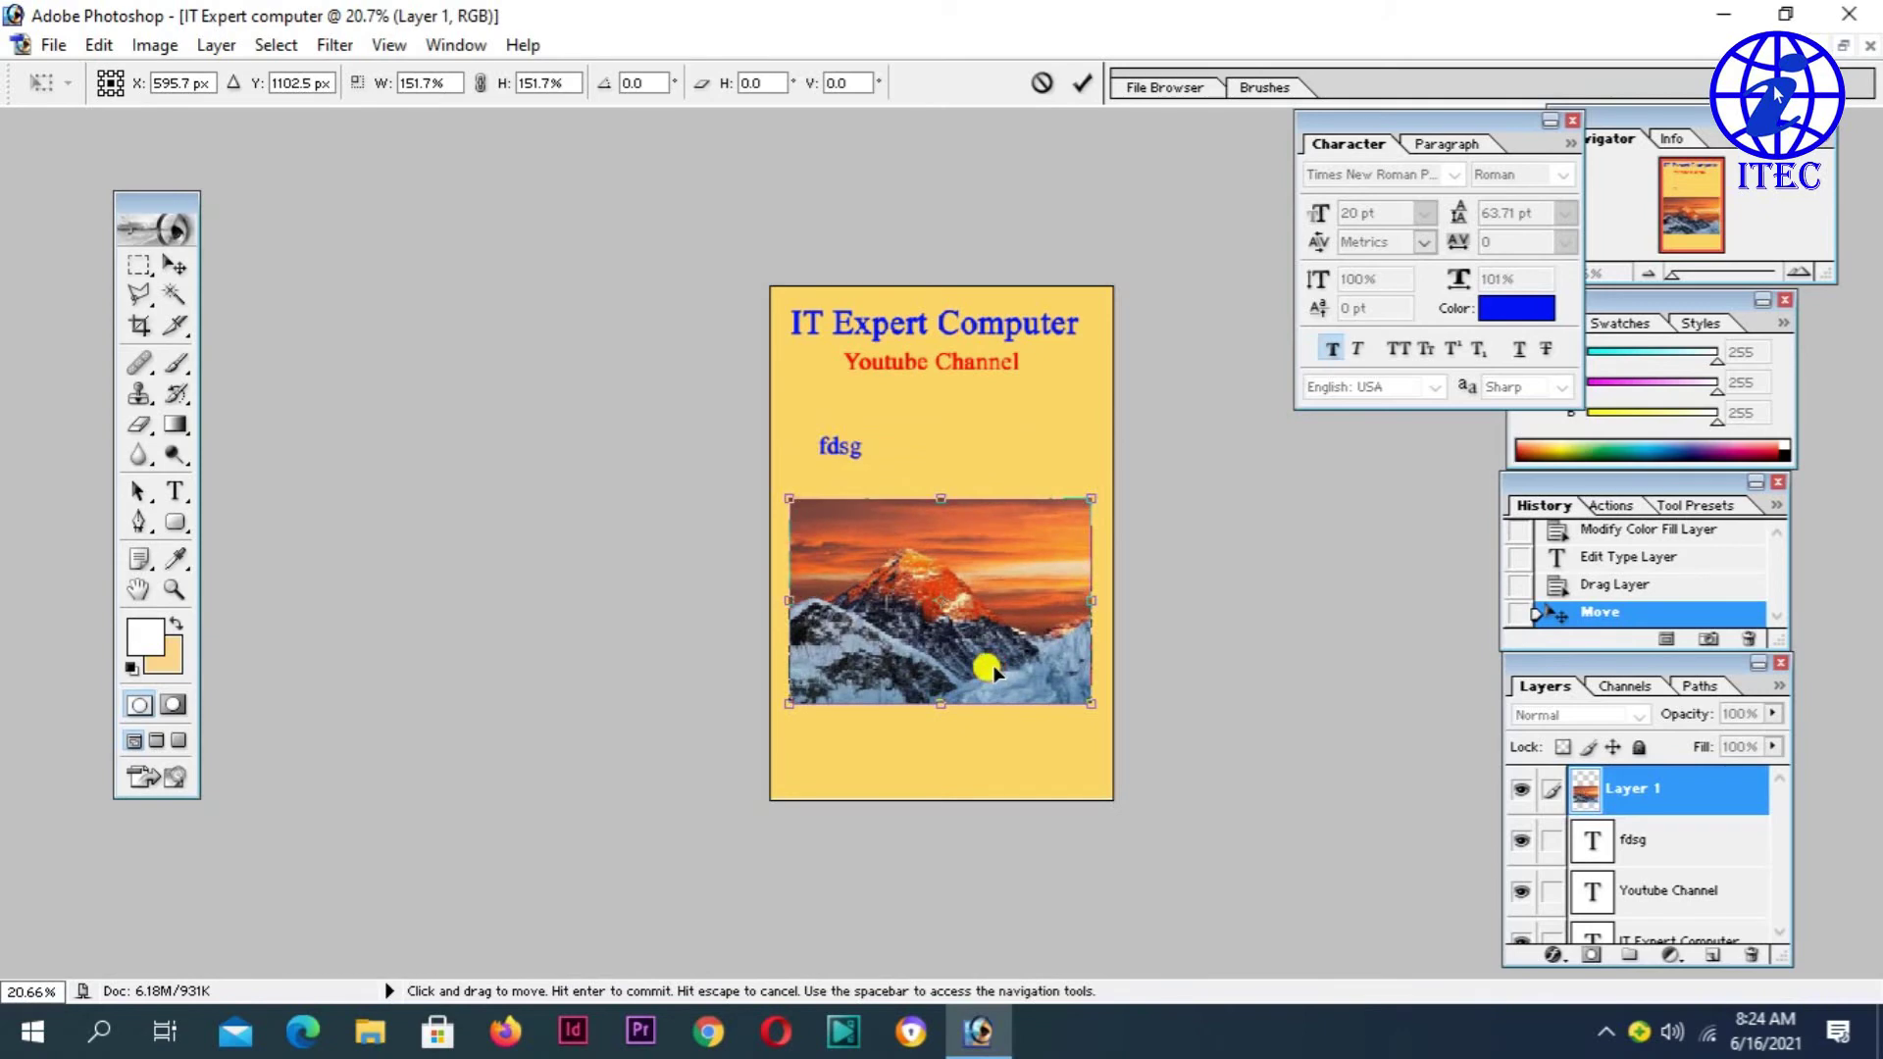
key("Return")
scroll(993, 672, "down", 2)
scroll(992, 672, "up", 3)
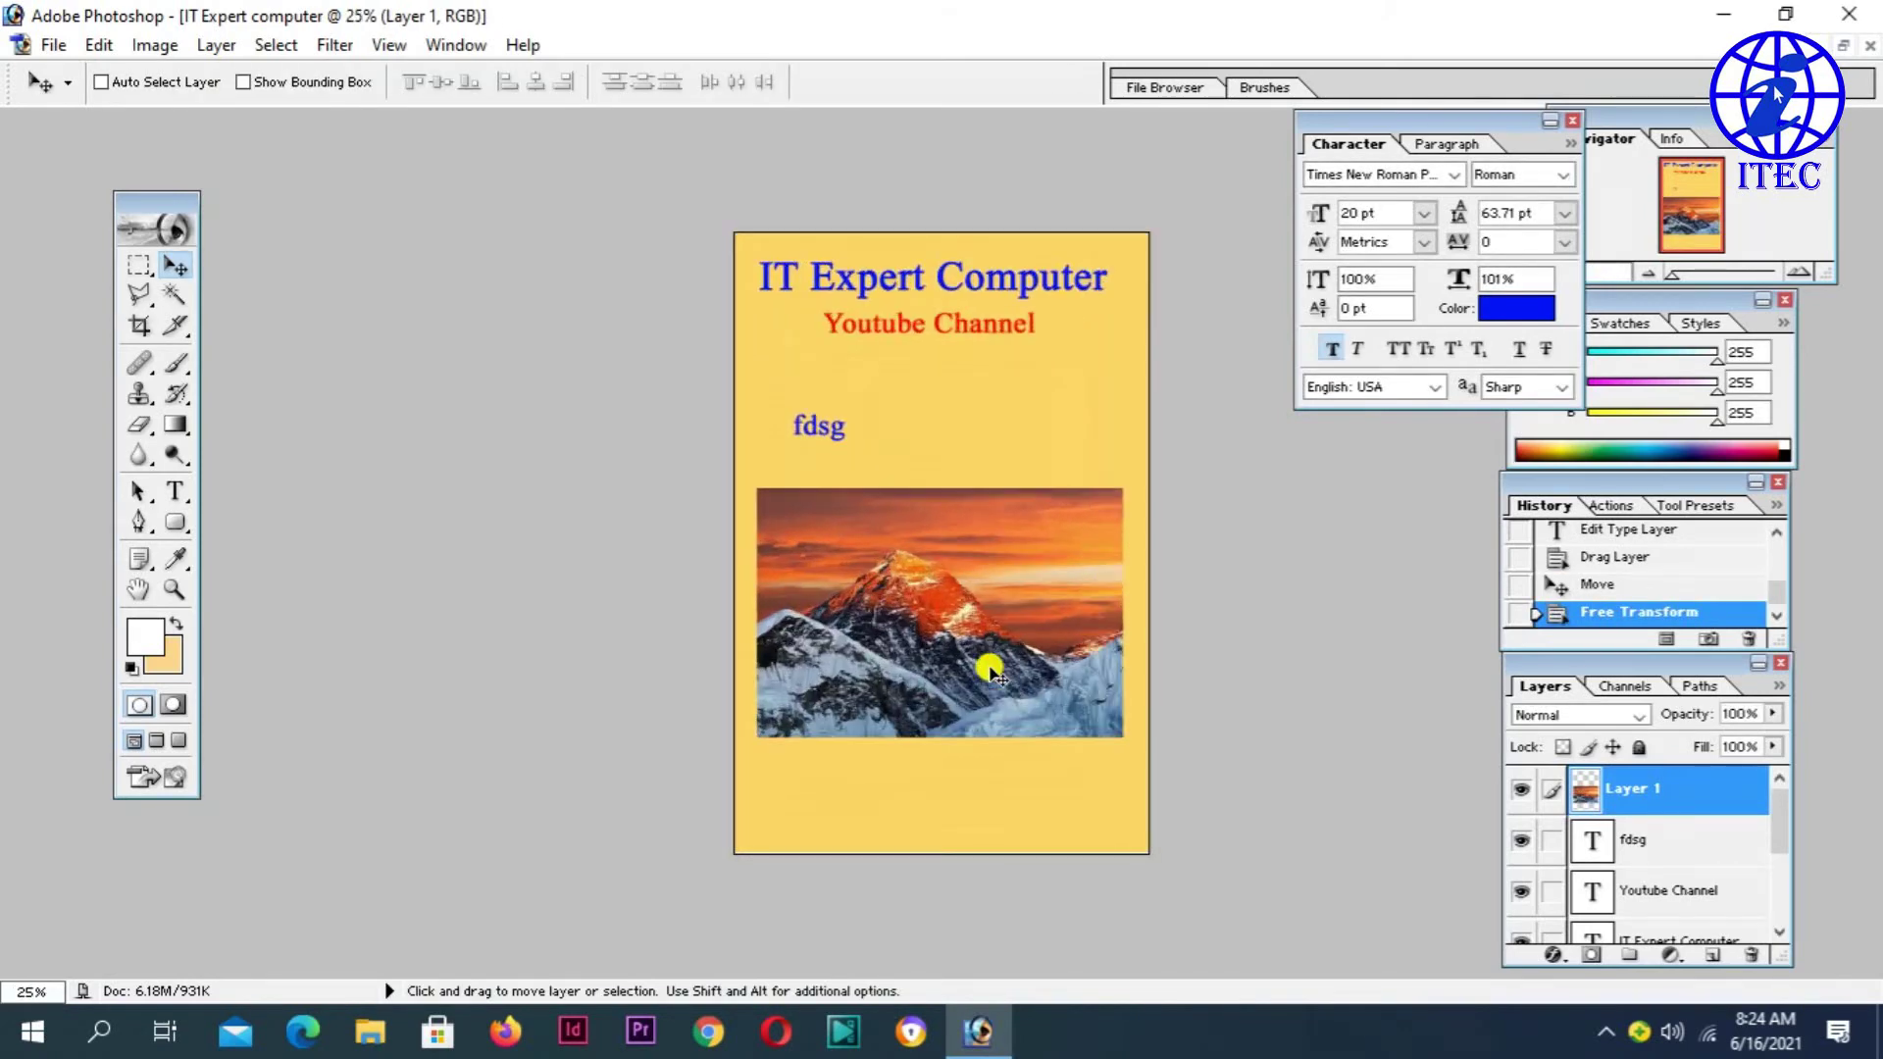
scroll(992, 672, "up", 2)
scroll(988, 674, "down", 3)
scroll(987, 674, "down", 1)
scroll(988, 667, "down", 1)
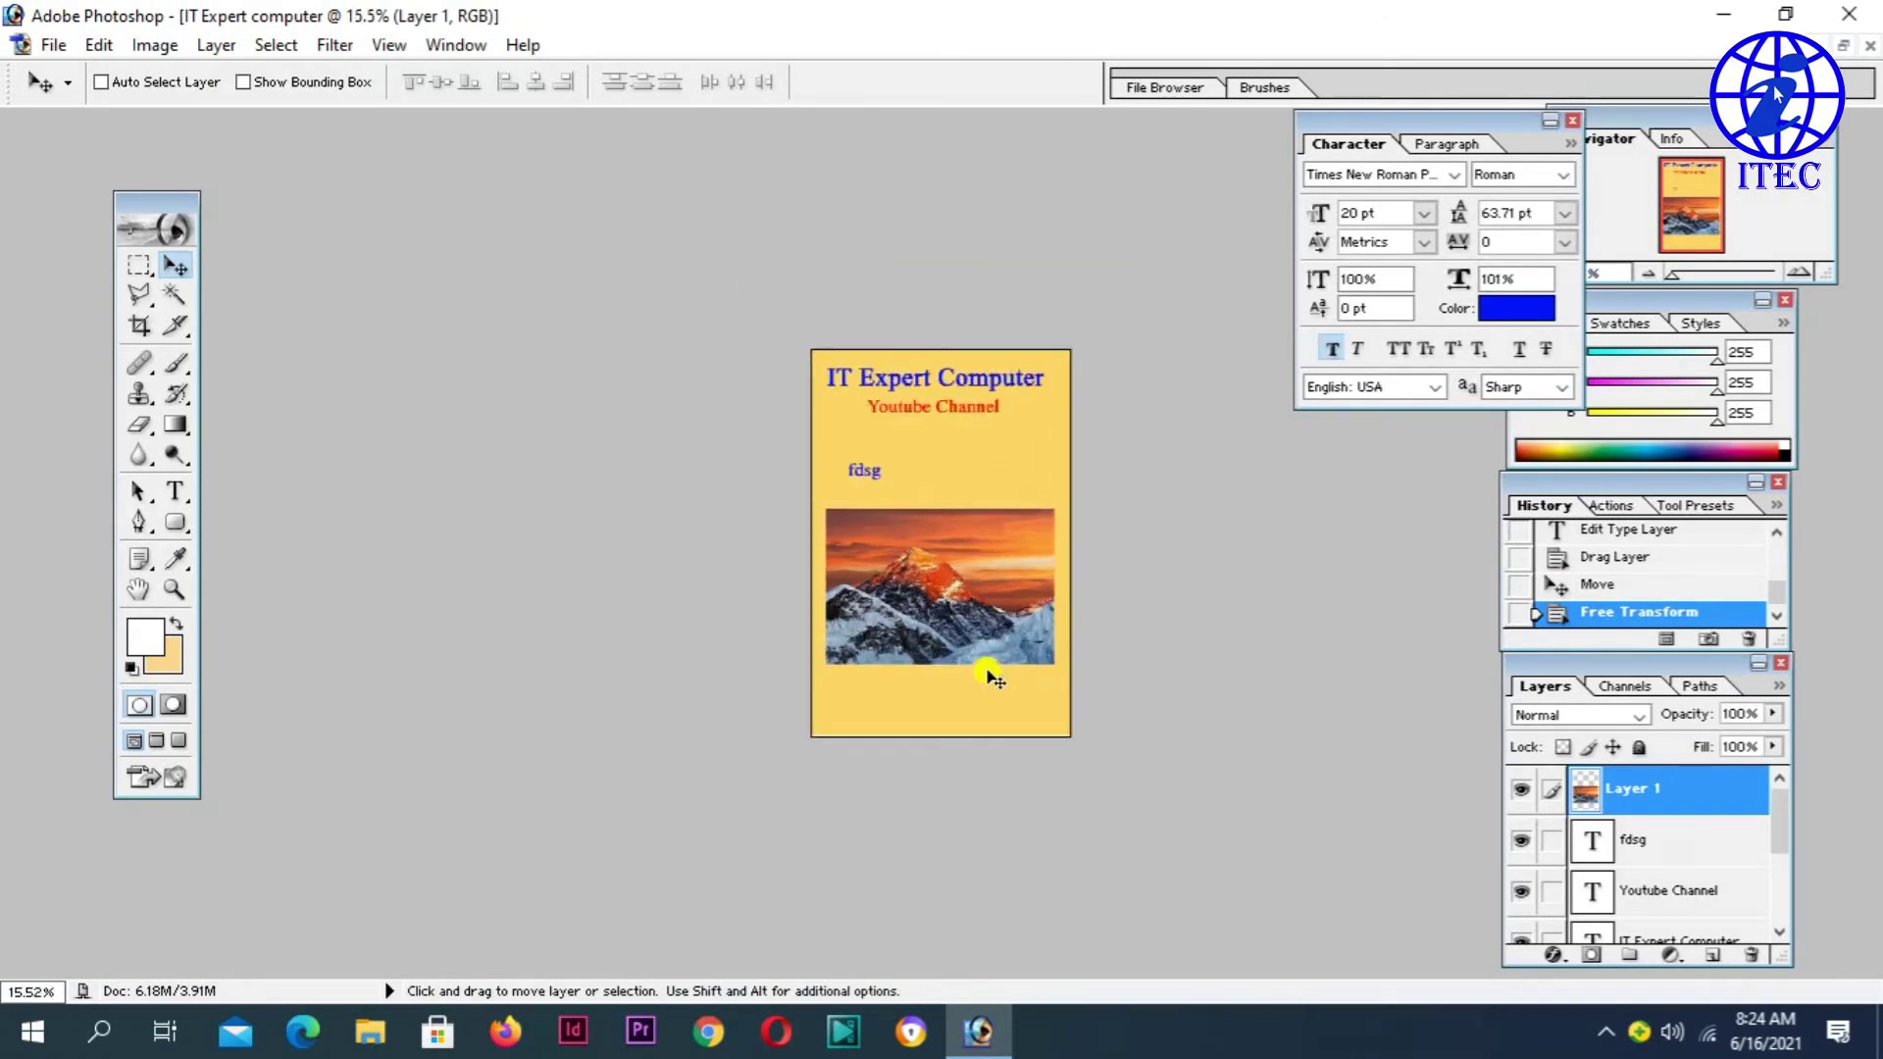
scroll(990, 666, "up", 2)
scroll(963, 631, "up", 1)
scroll(1001, 702, "down", 1)
scroll(1000, 702, "down", 1)
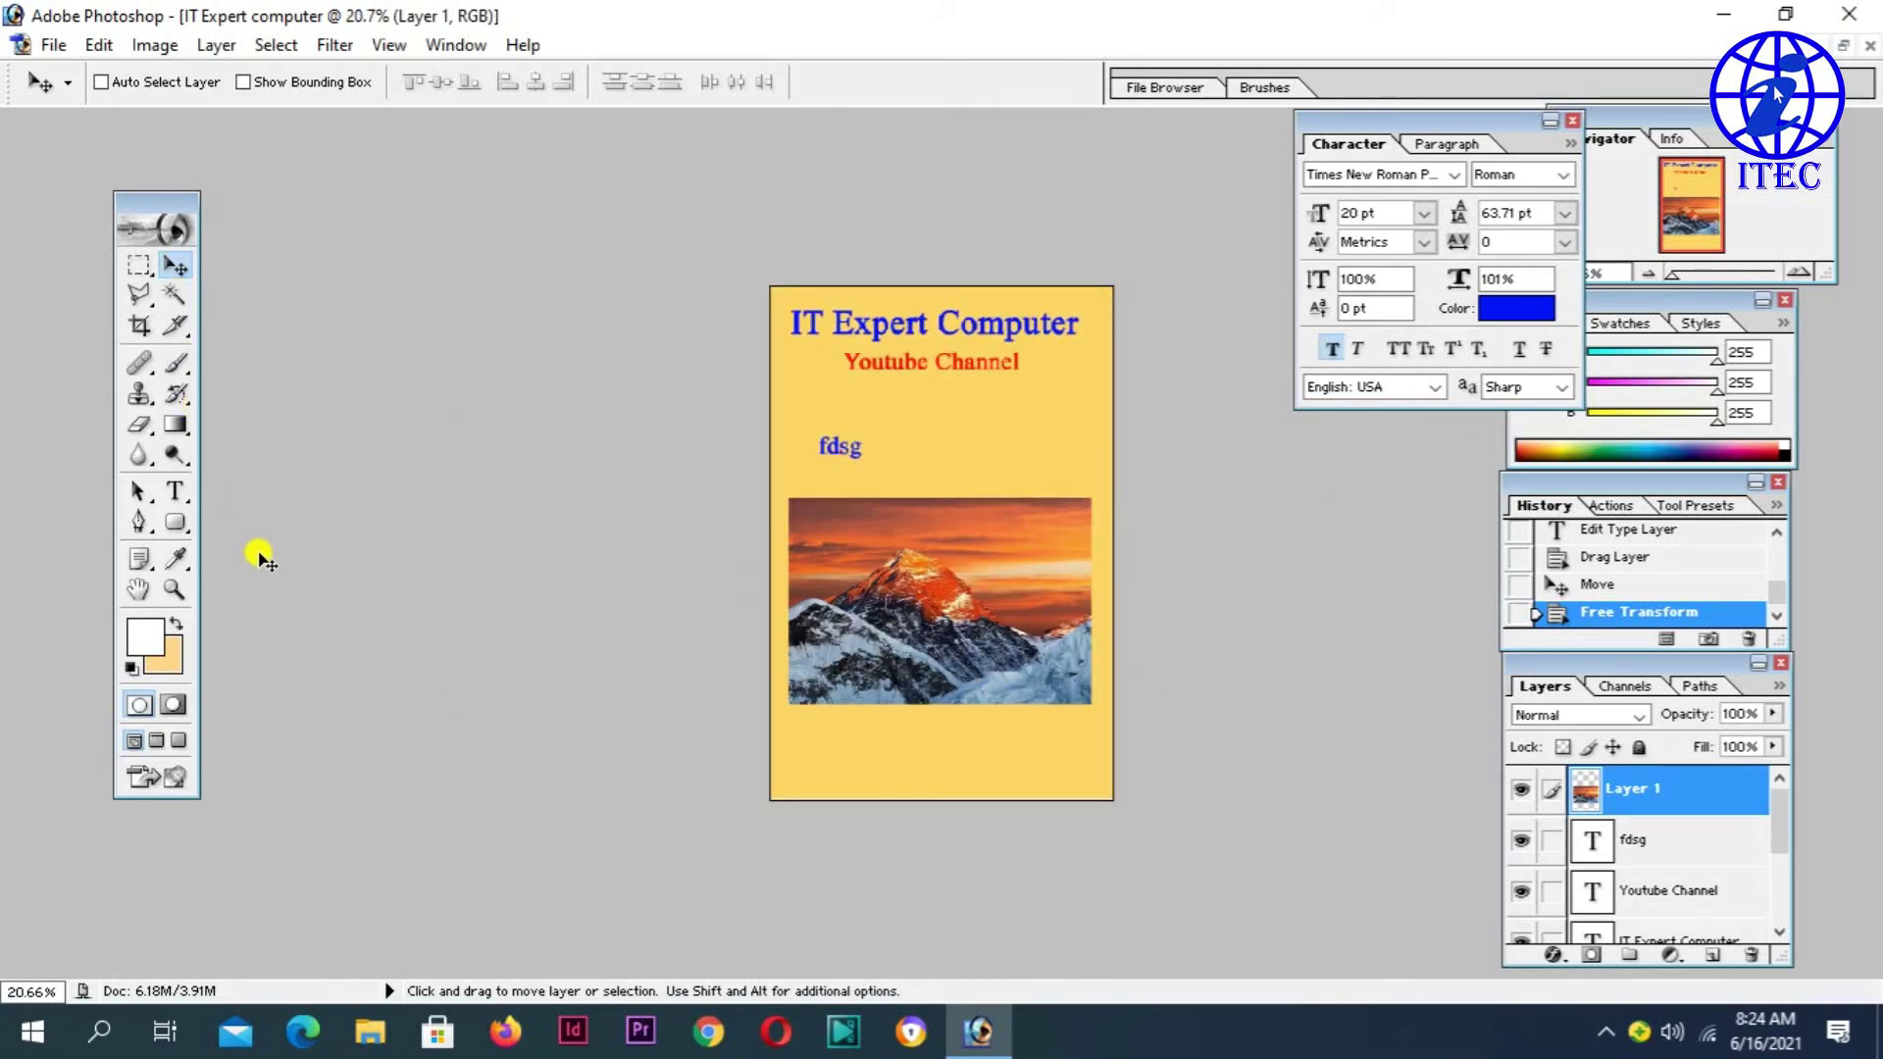
left_click(176, 490)
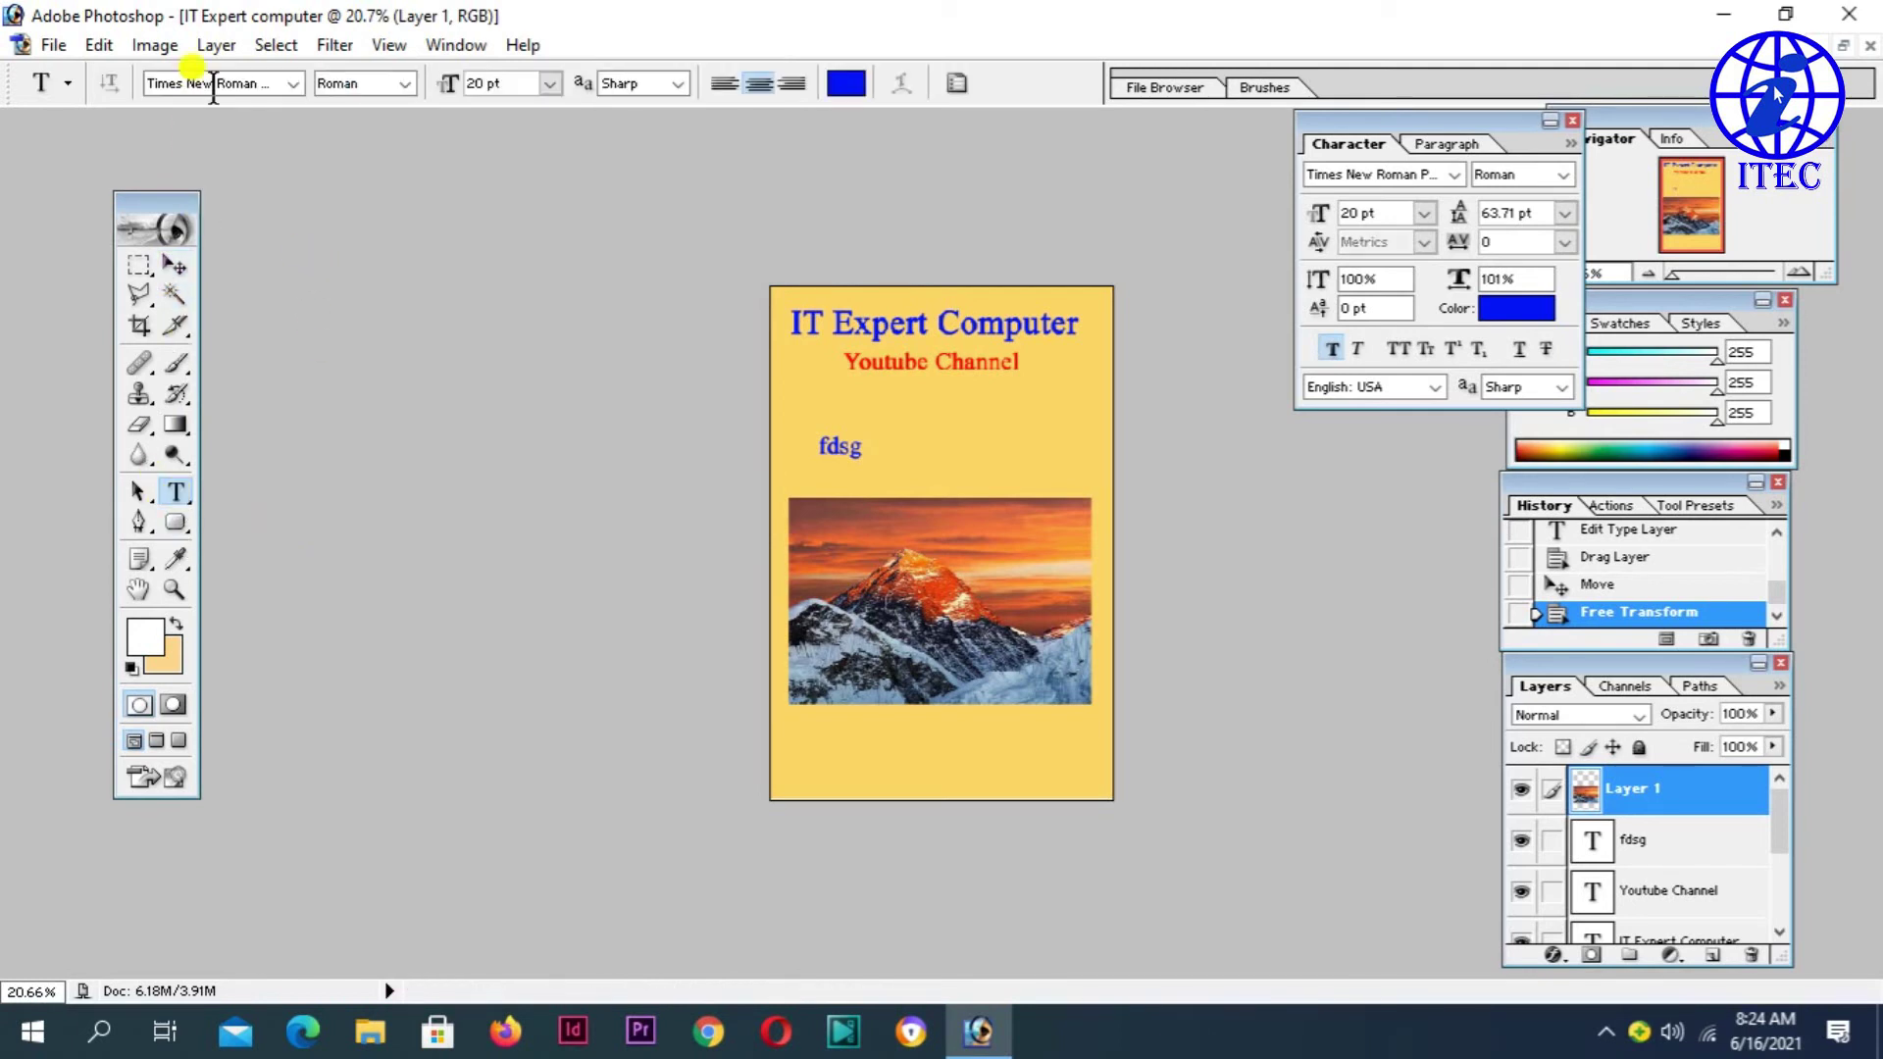
left_click(292, 85)
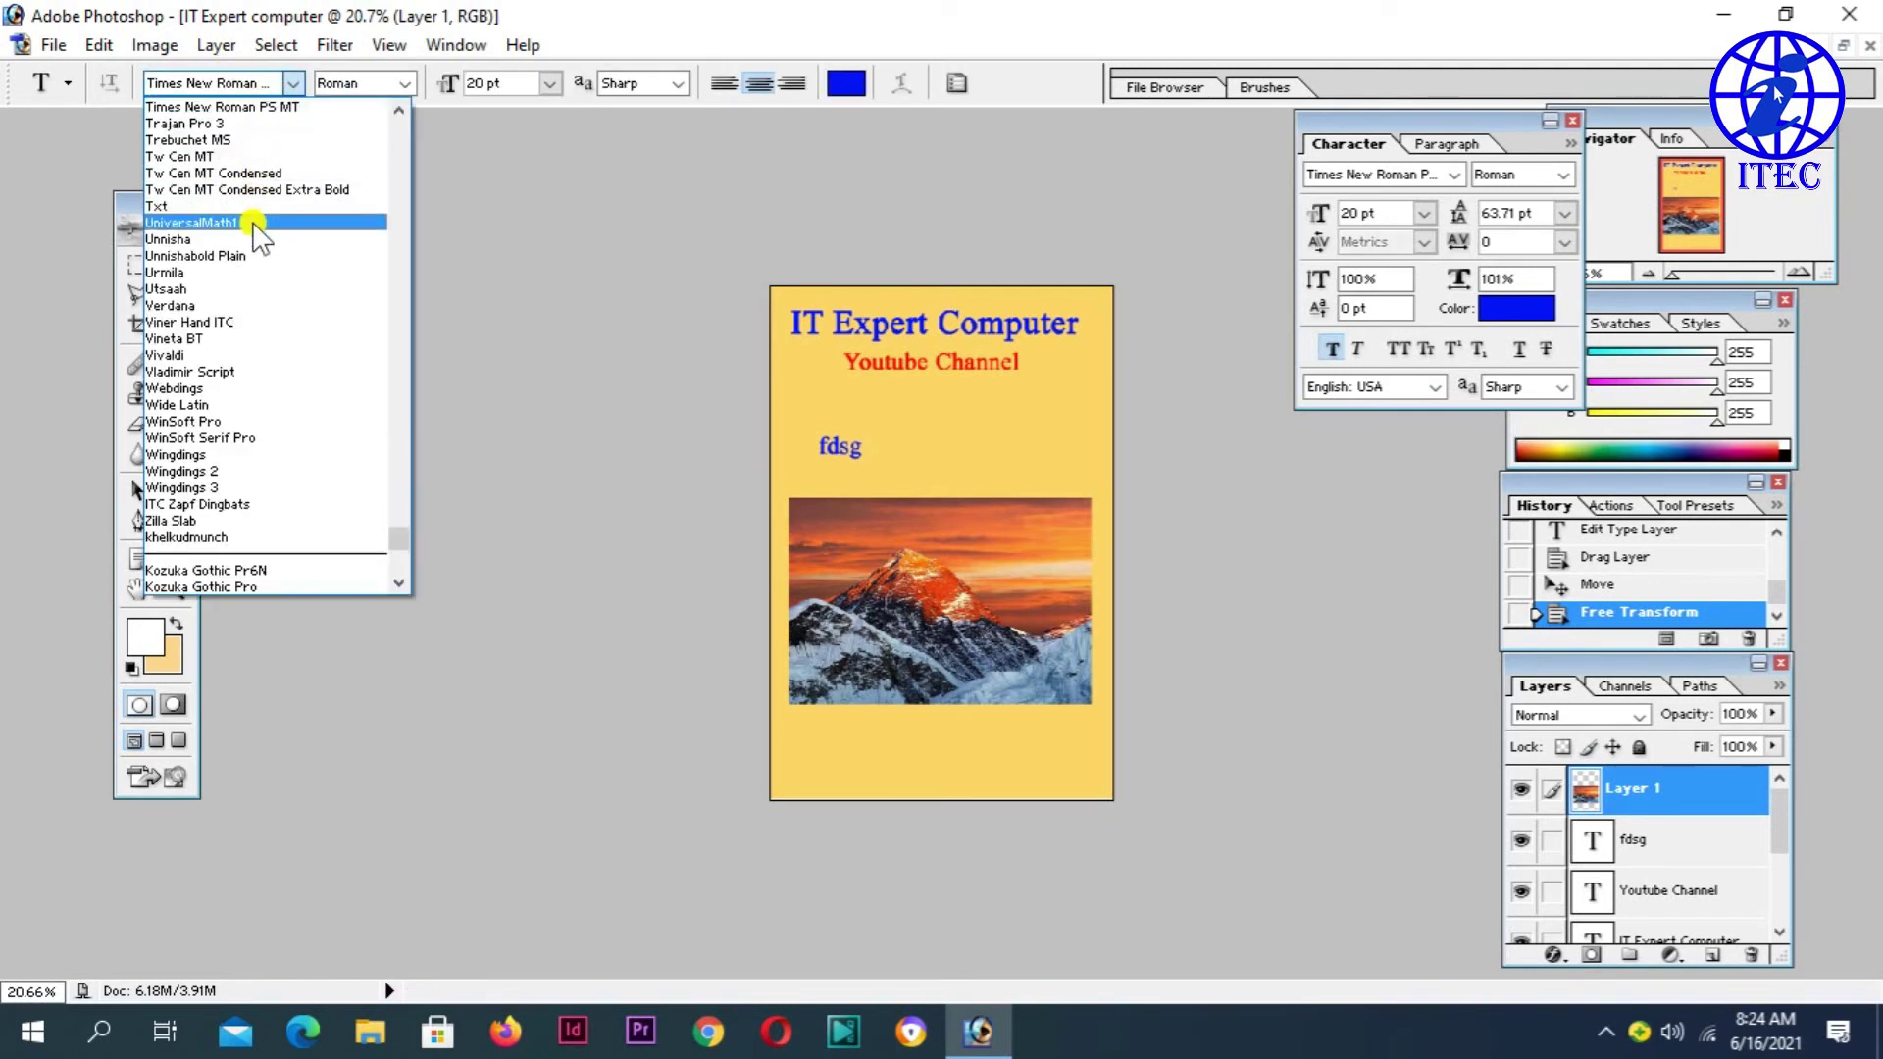
left_click(479, 159)
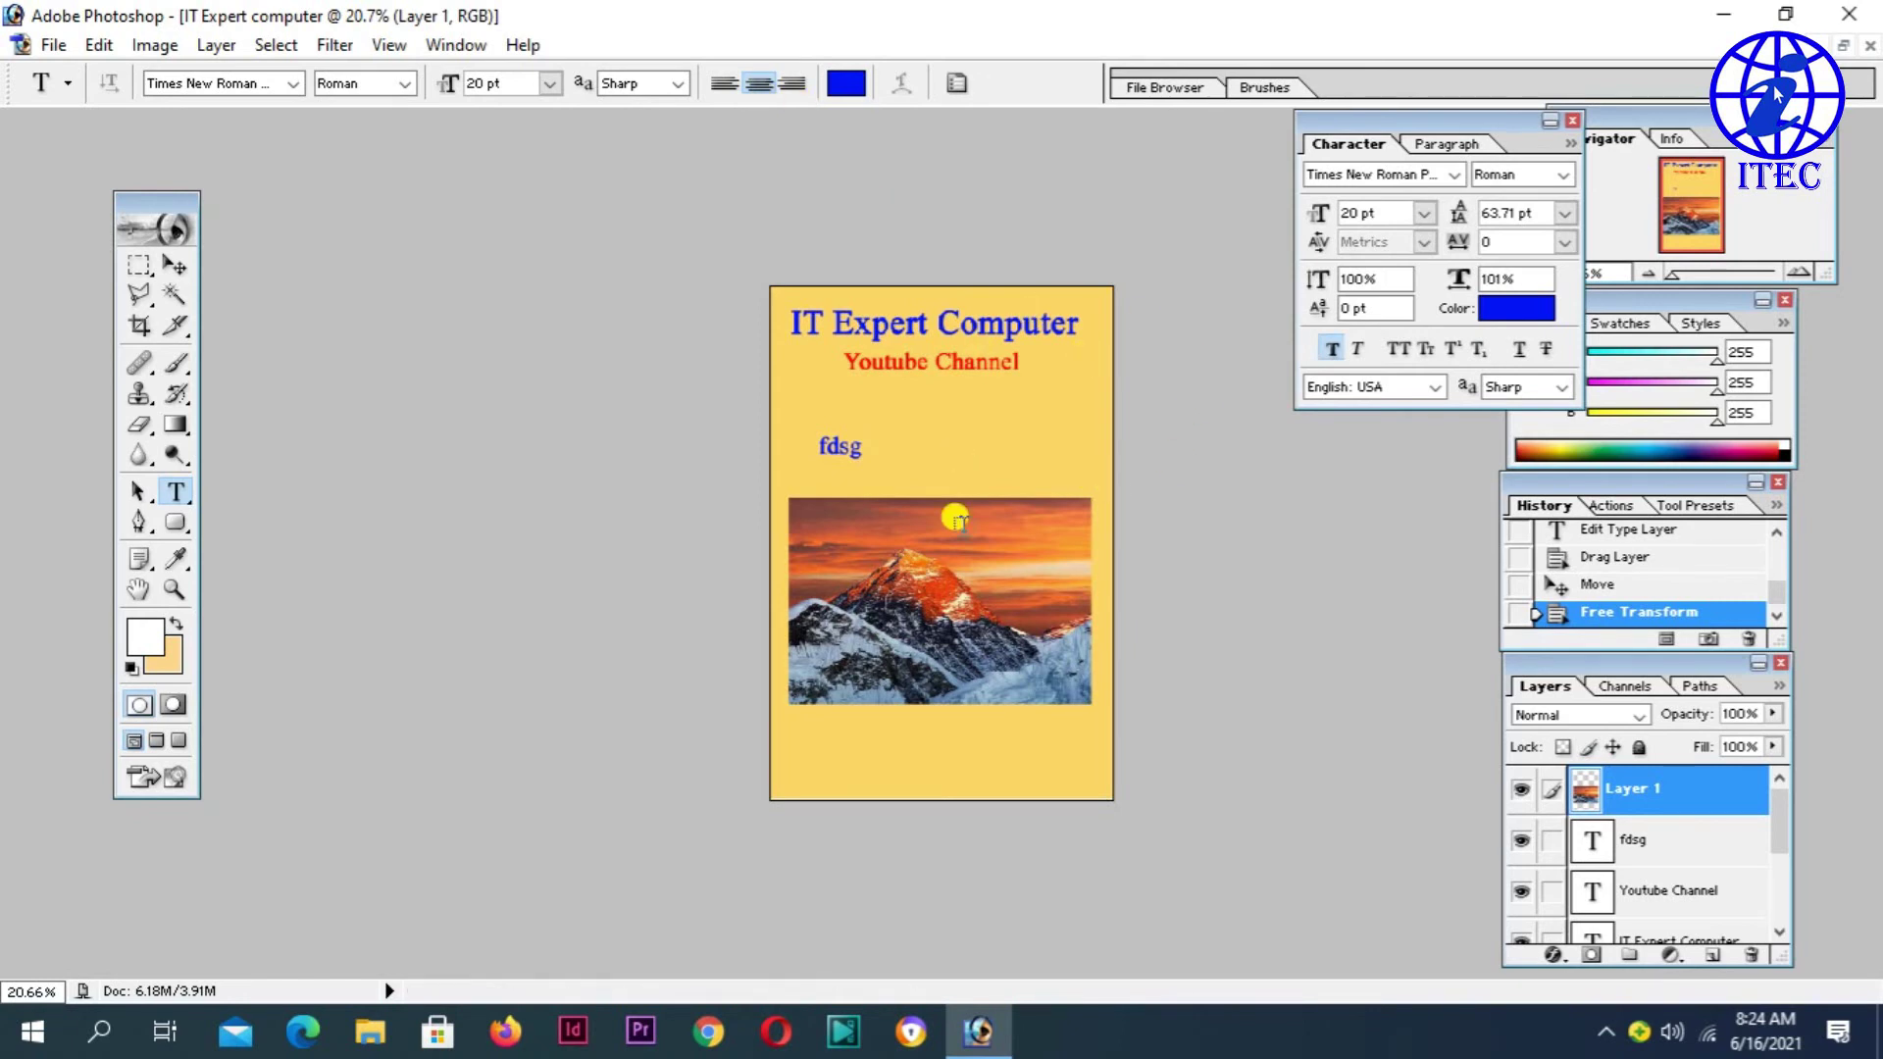
left_click_drag(1463, 126, 1626, 128)
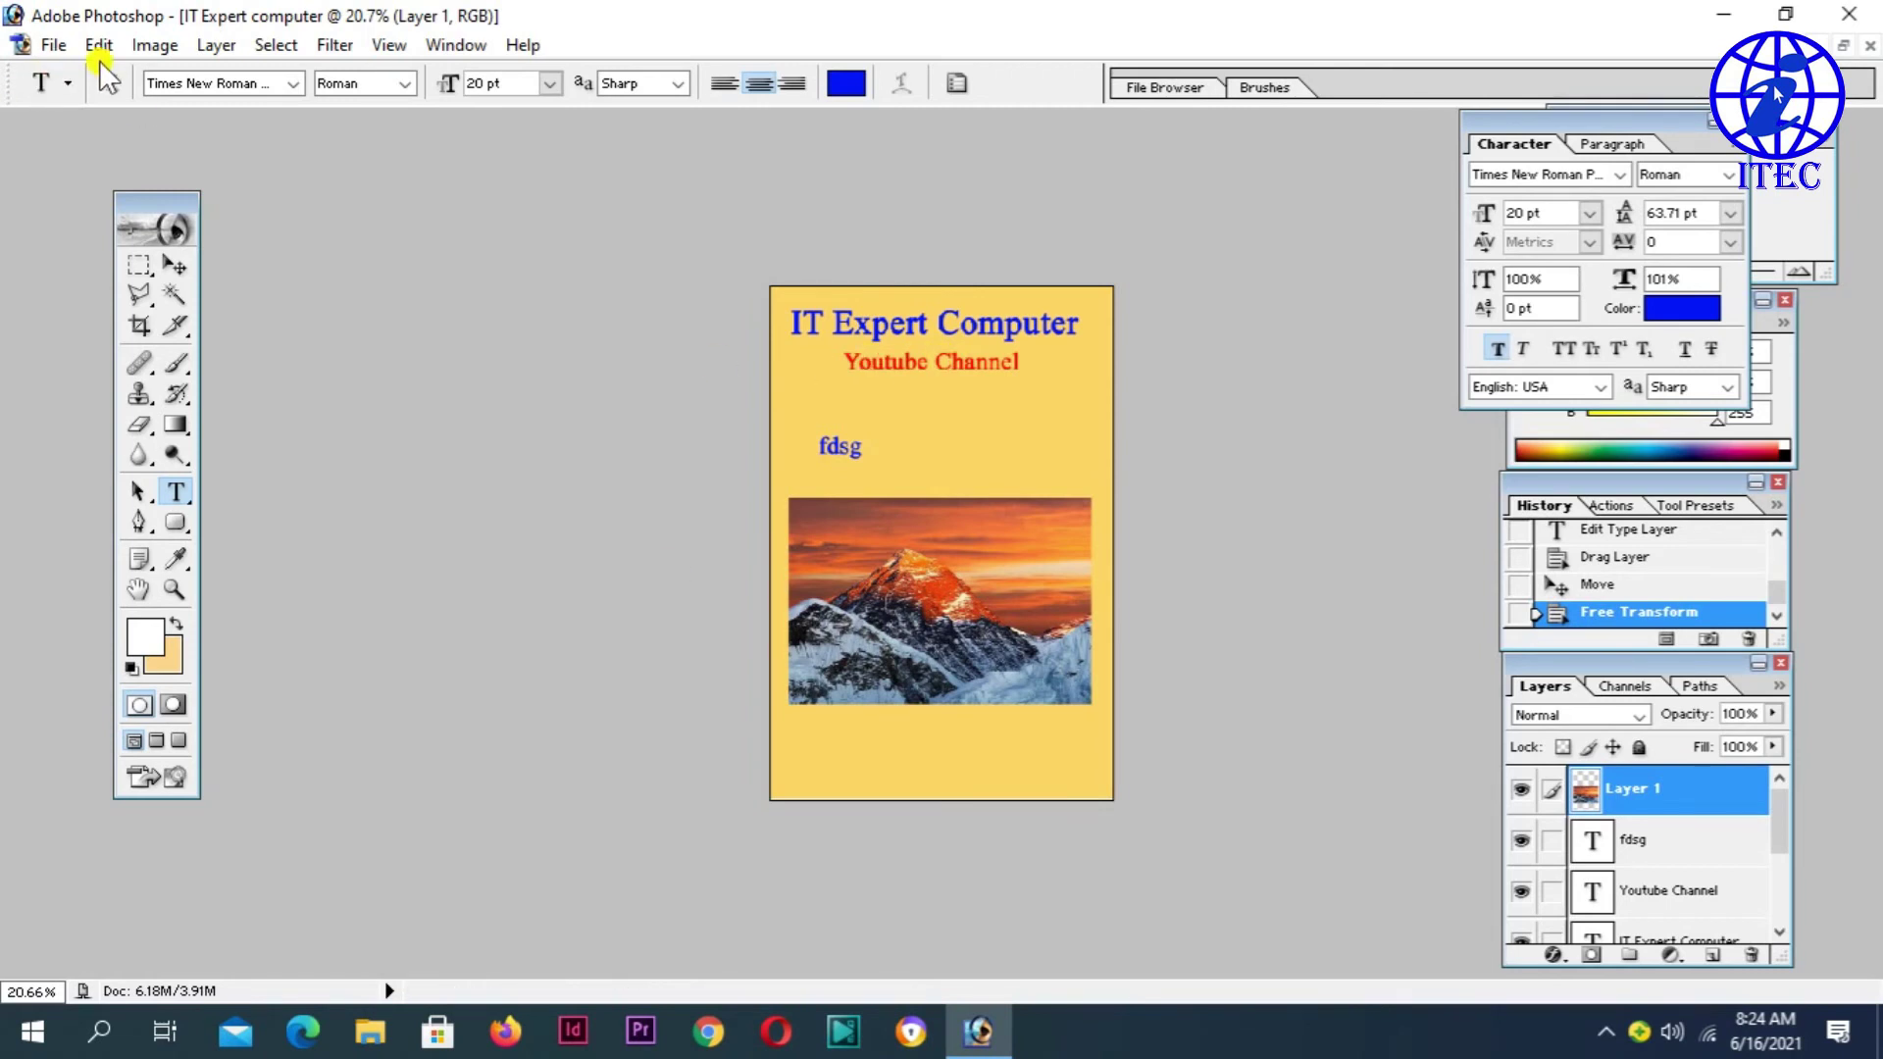
- Bring up Save As for the card and settle on TIFF as the file format
left_click(54, 44)
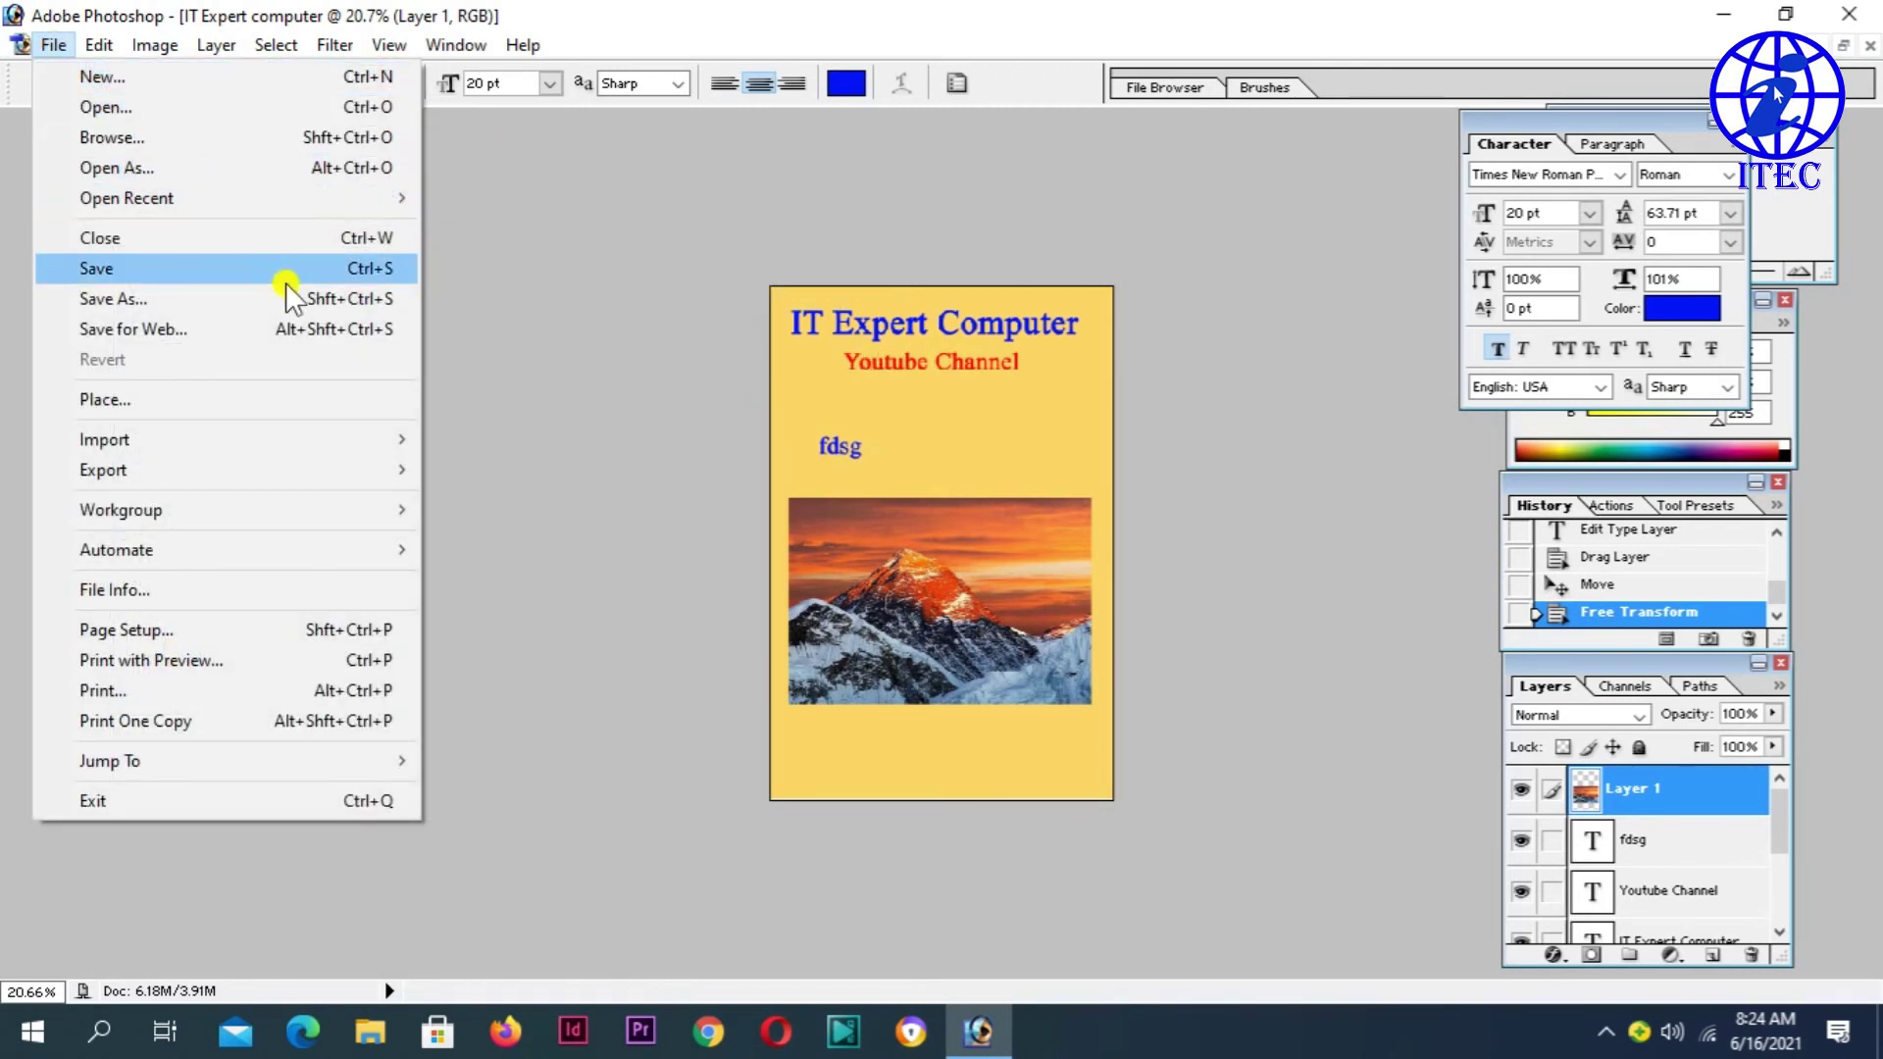
left_click(129, 280)
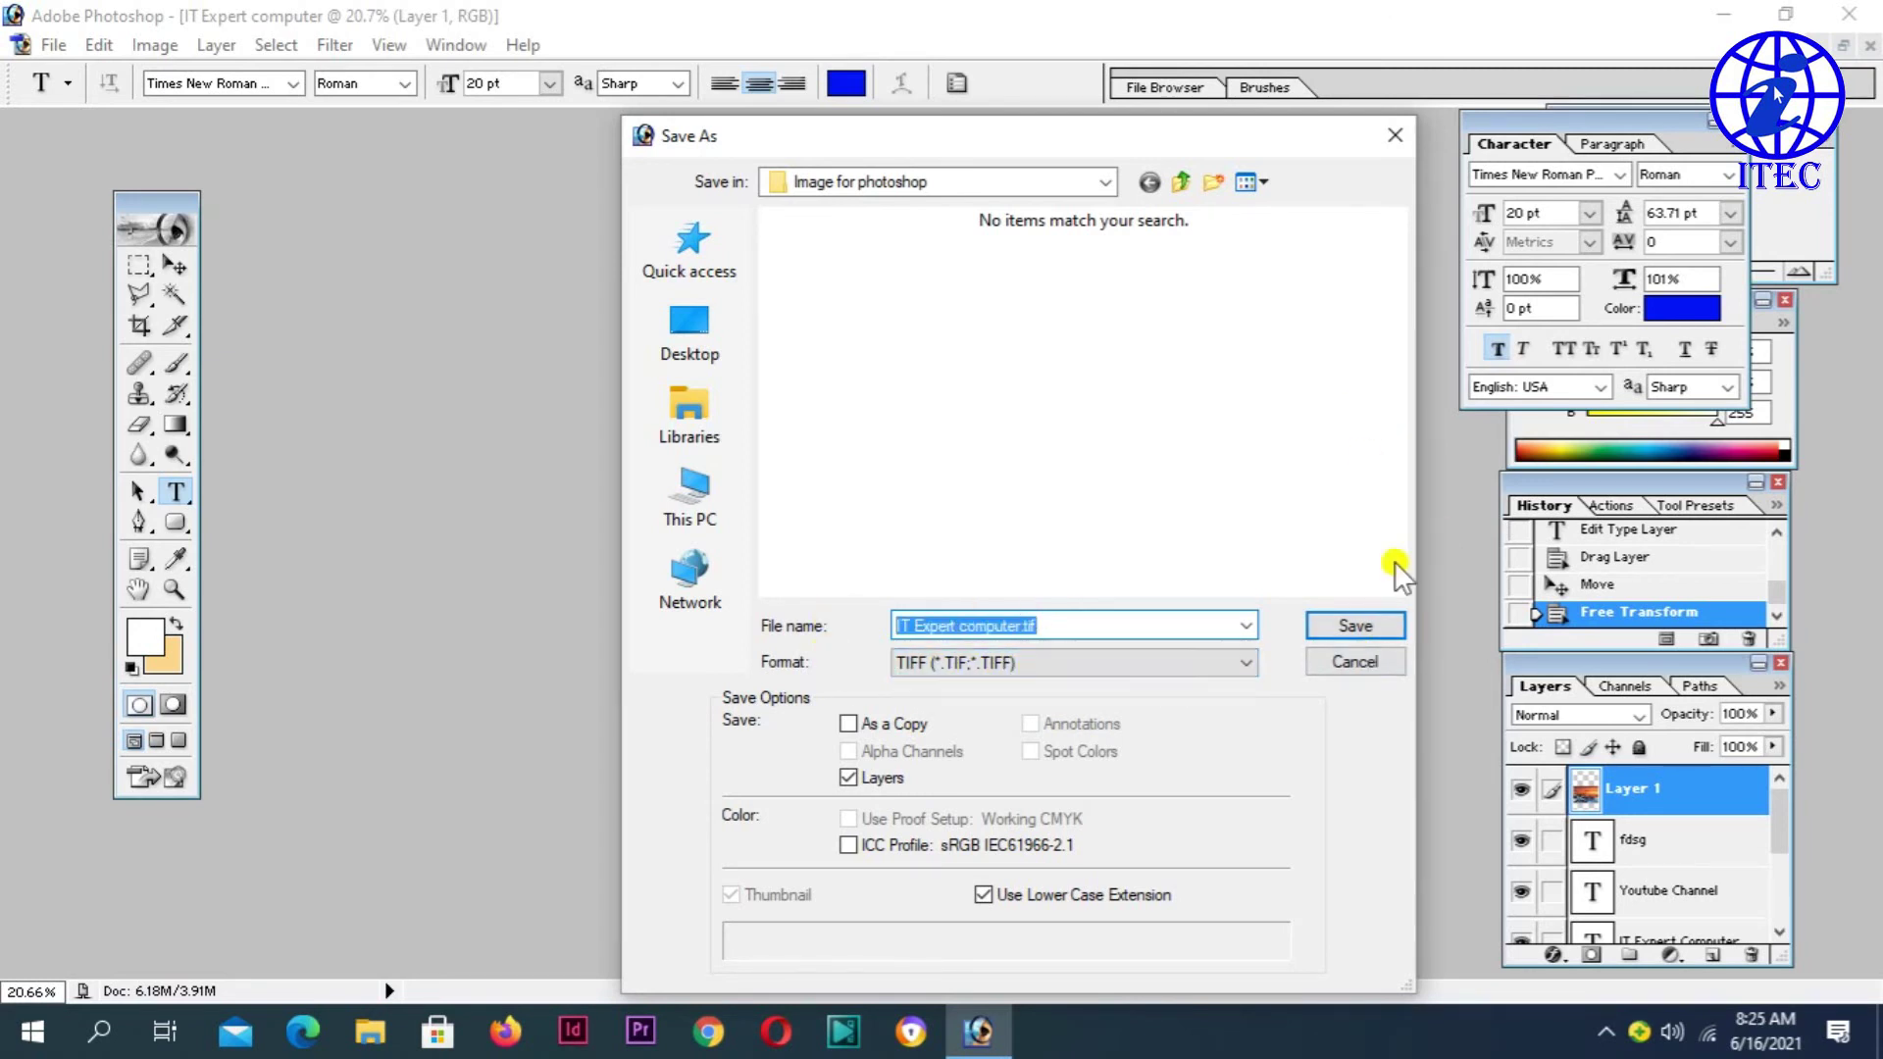
left_click_drag(1040, 136, 881, 211)
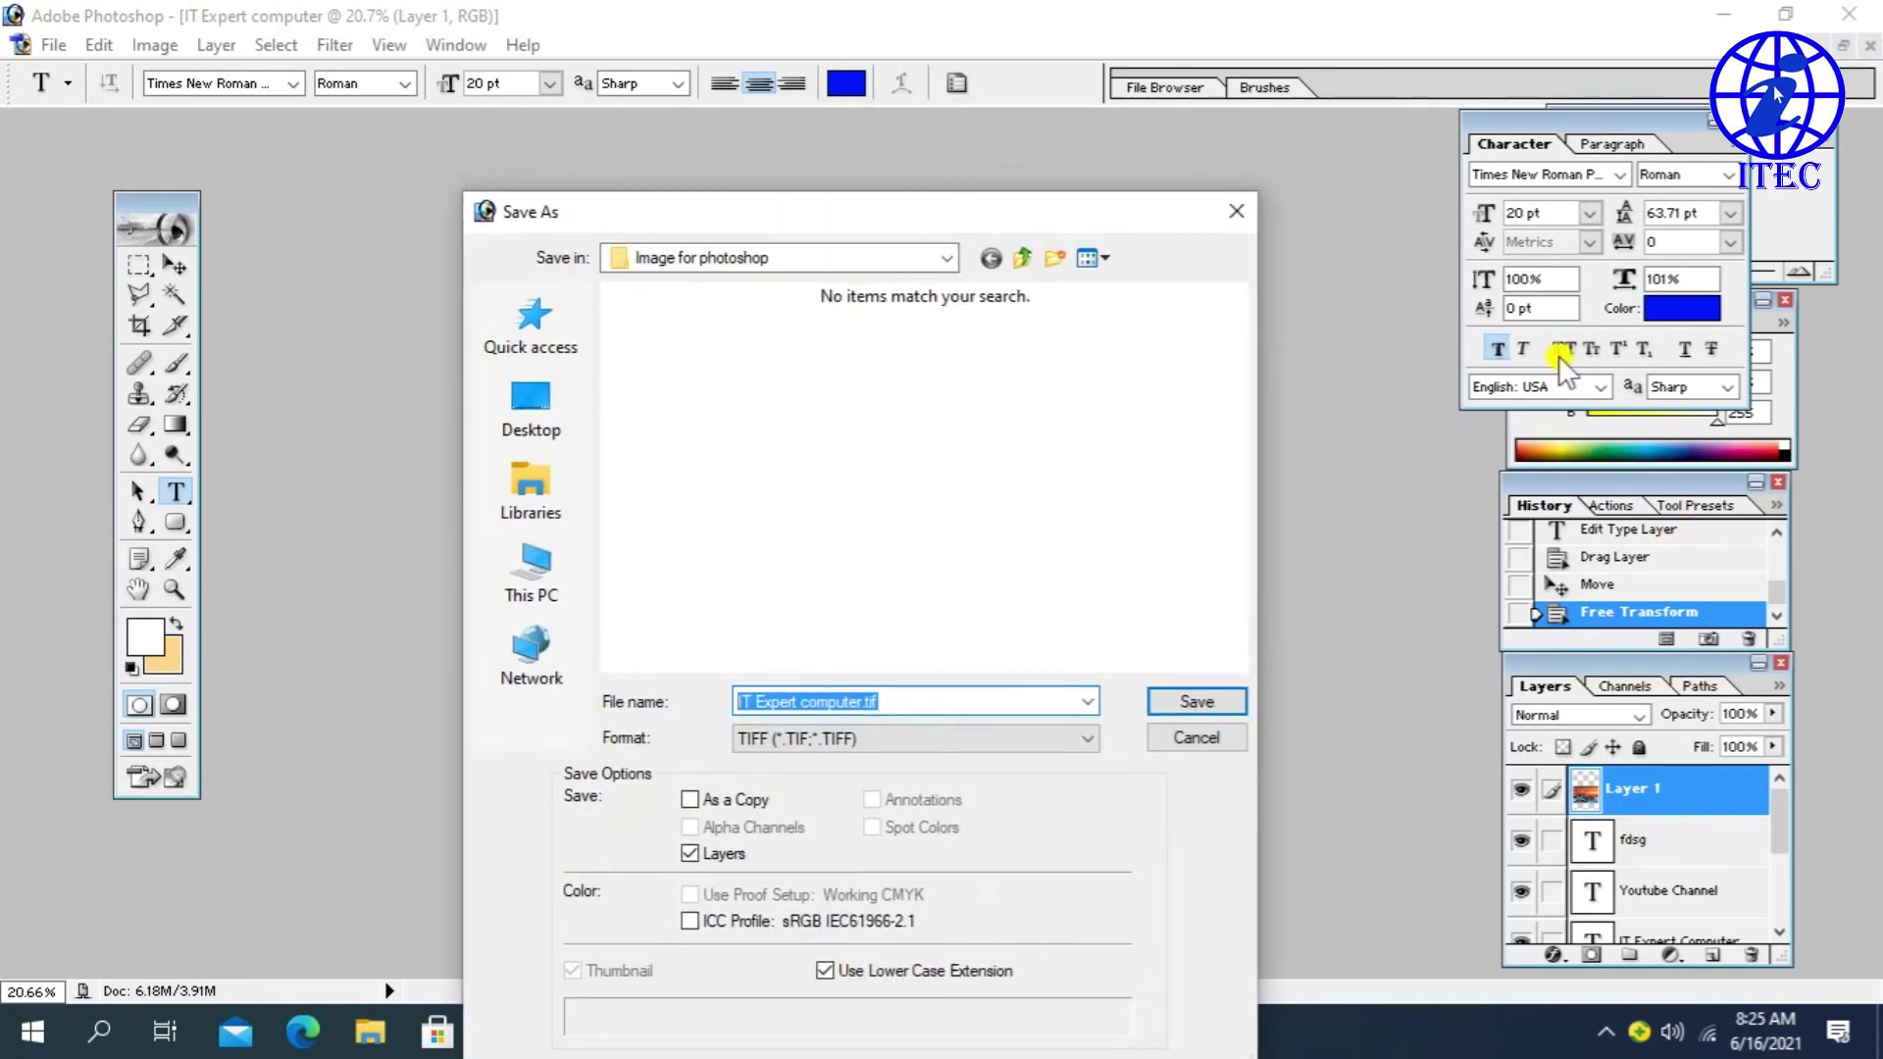
left_click(991, 745)
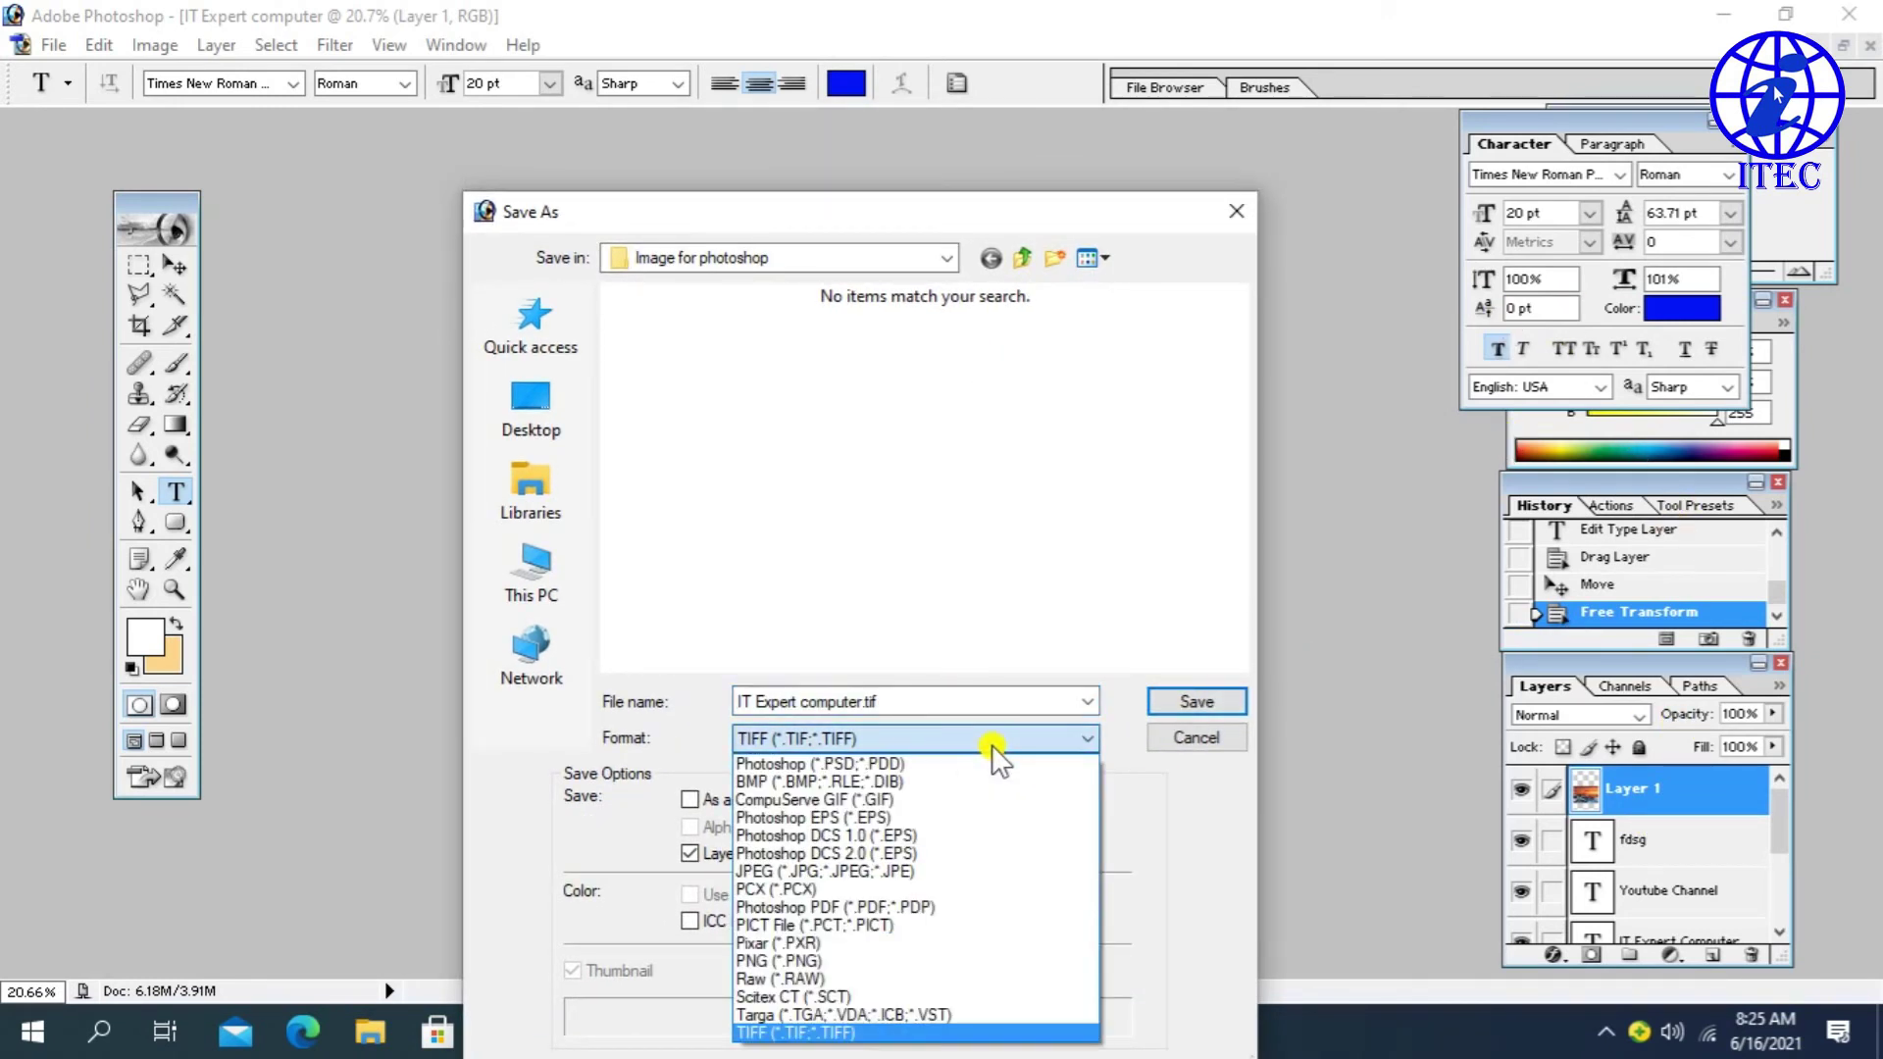
left_click(895, 766)
left_click(932, 741)
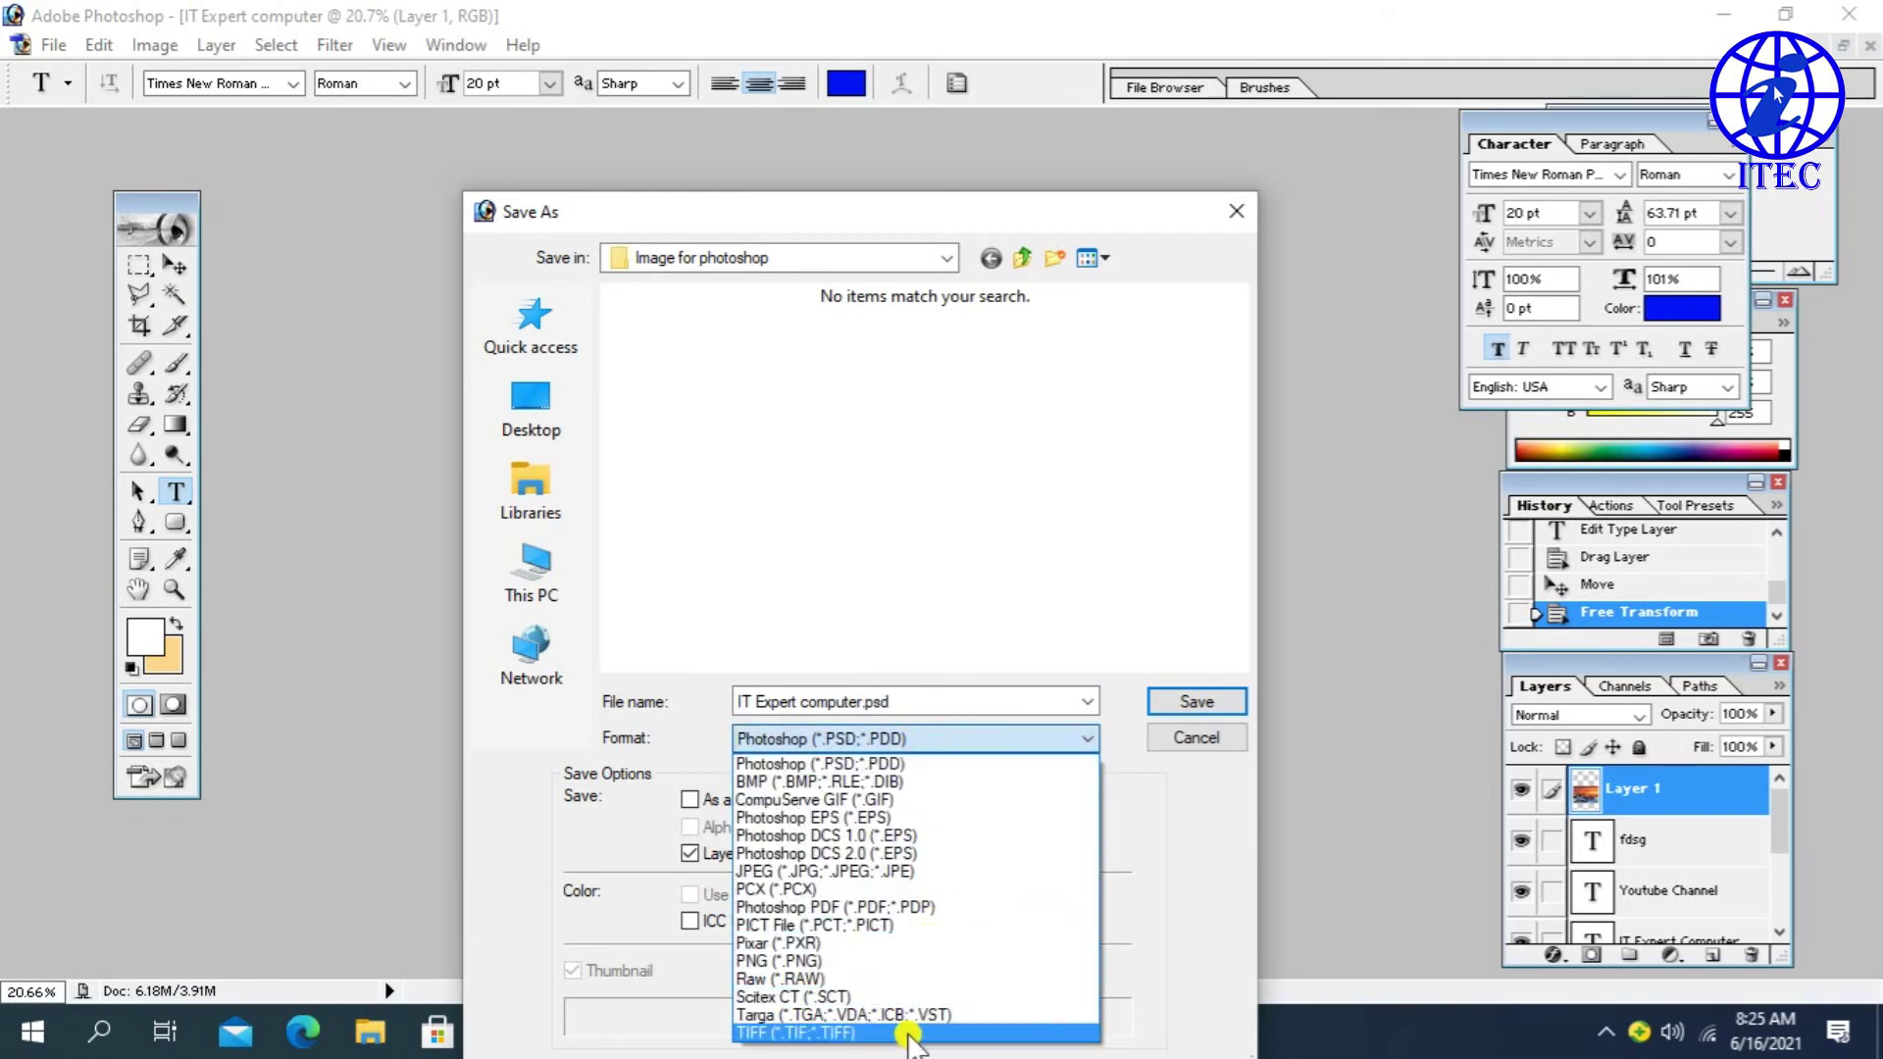
left_click(907, 1033)
left_click(914, 736)
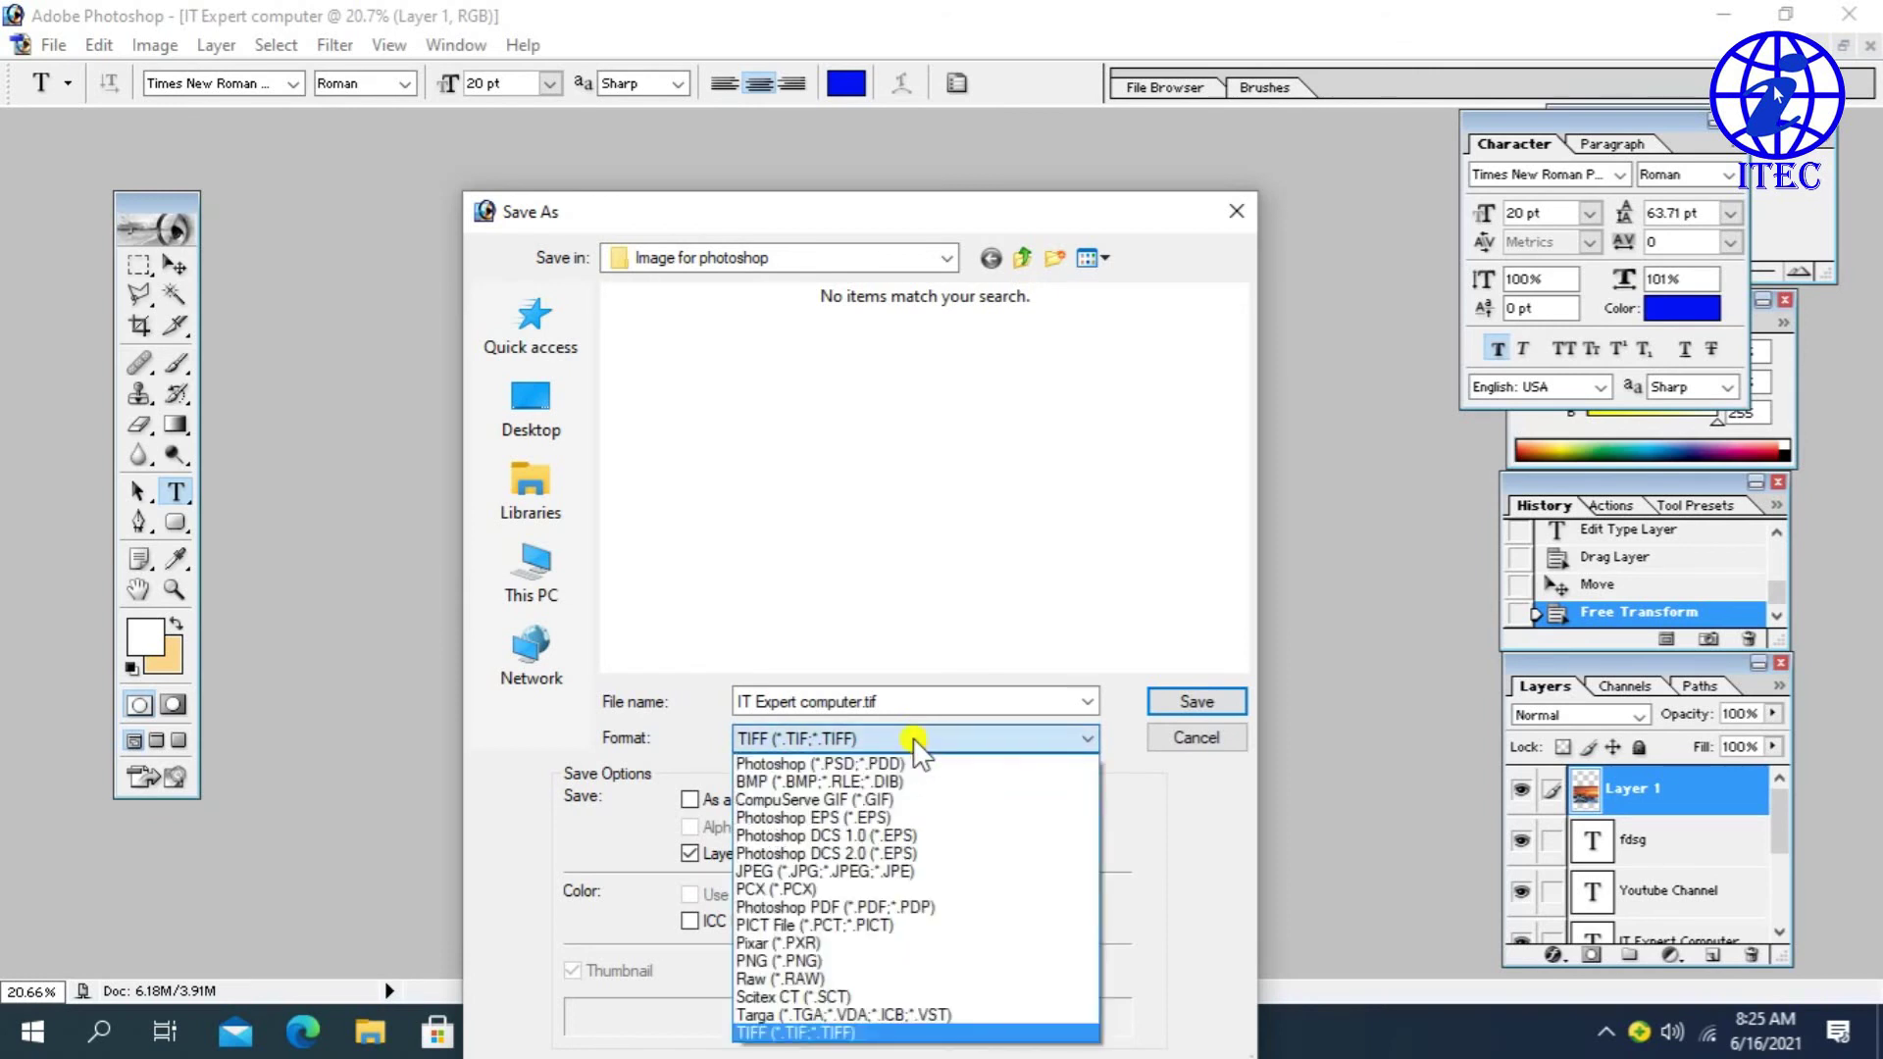
left_click(914, 871)
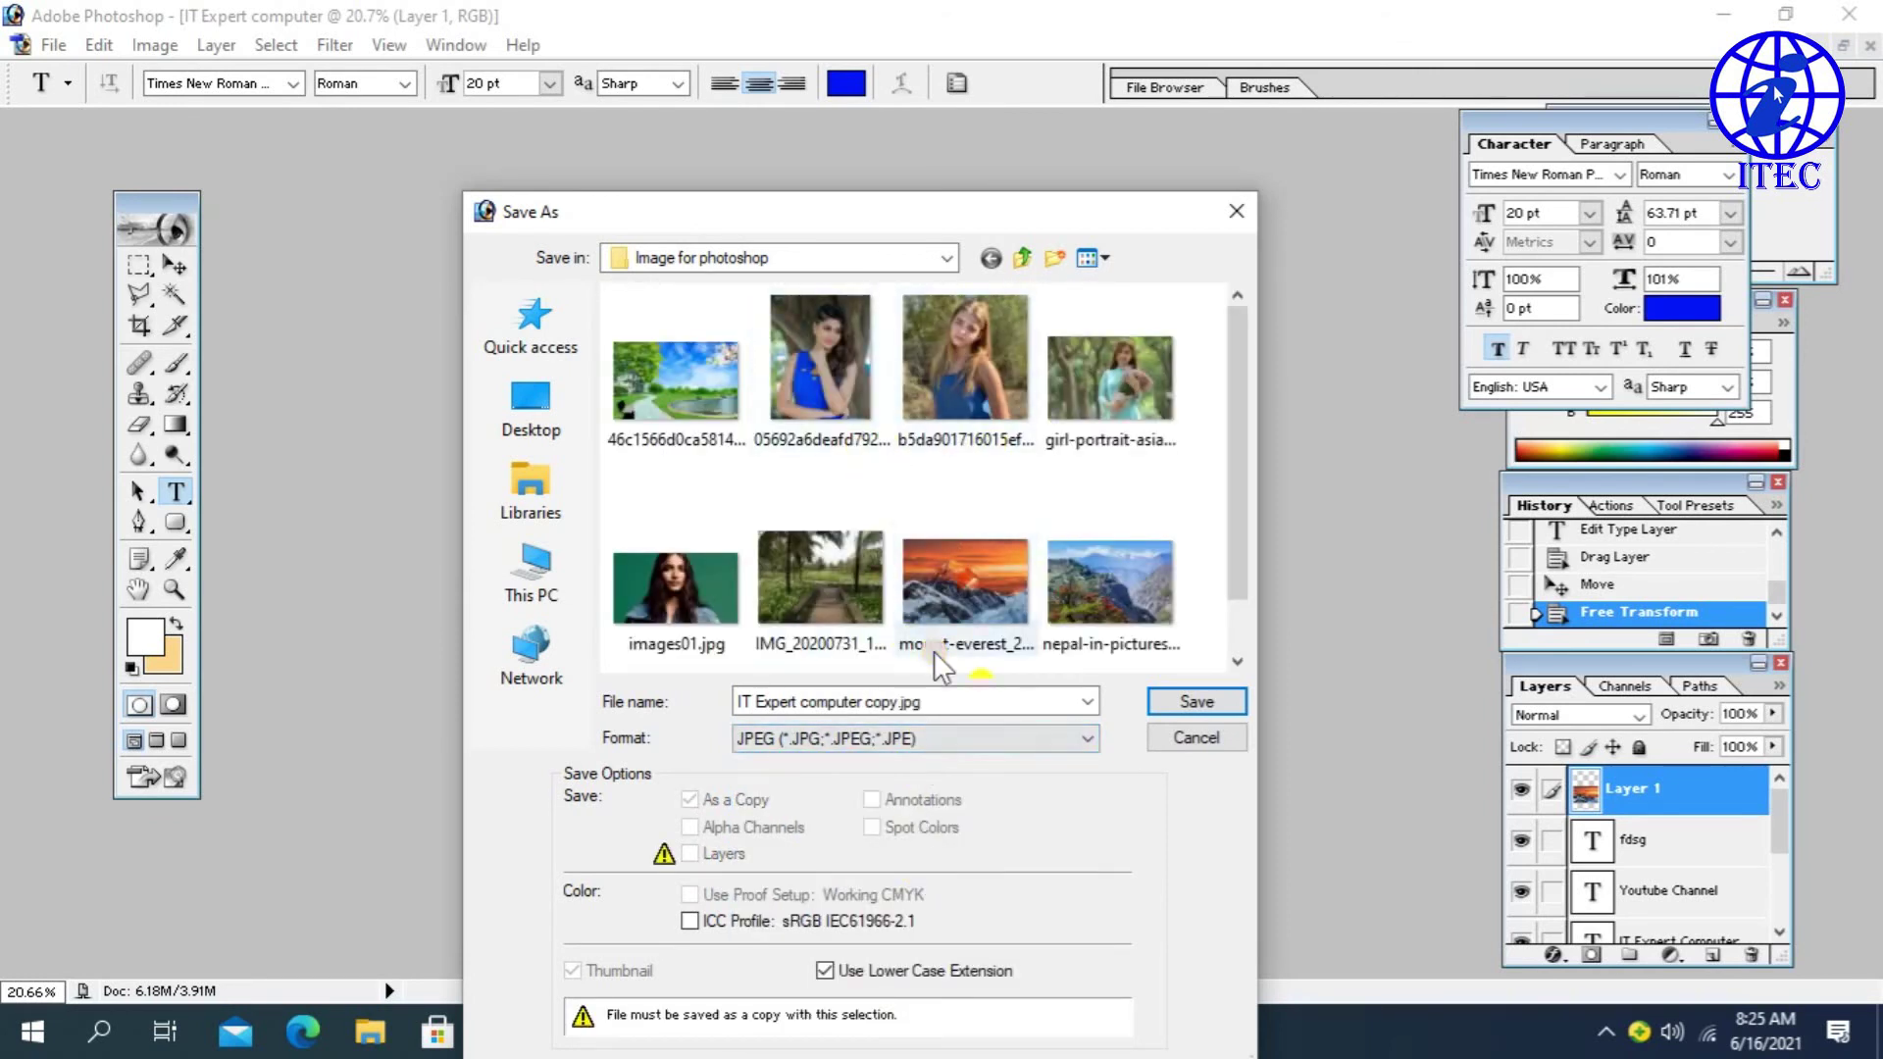
left_click(1002, 736)
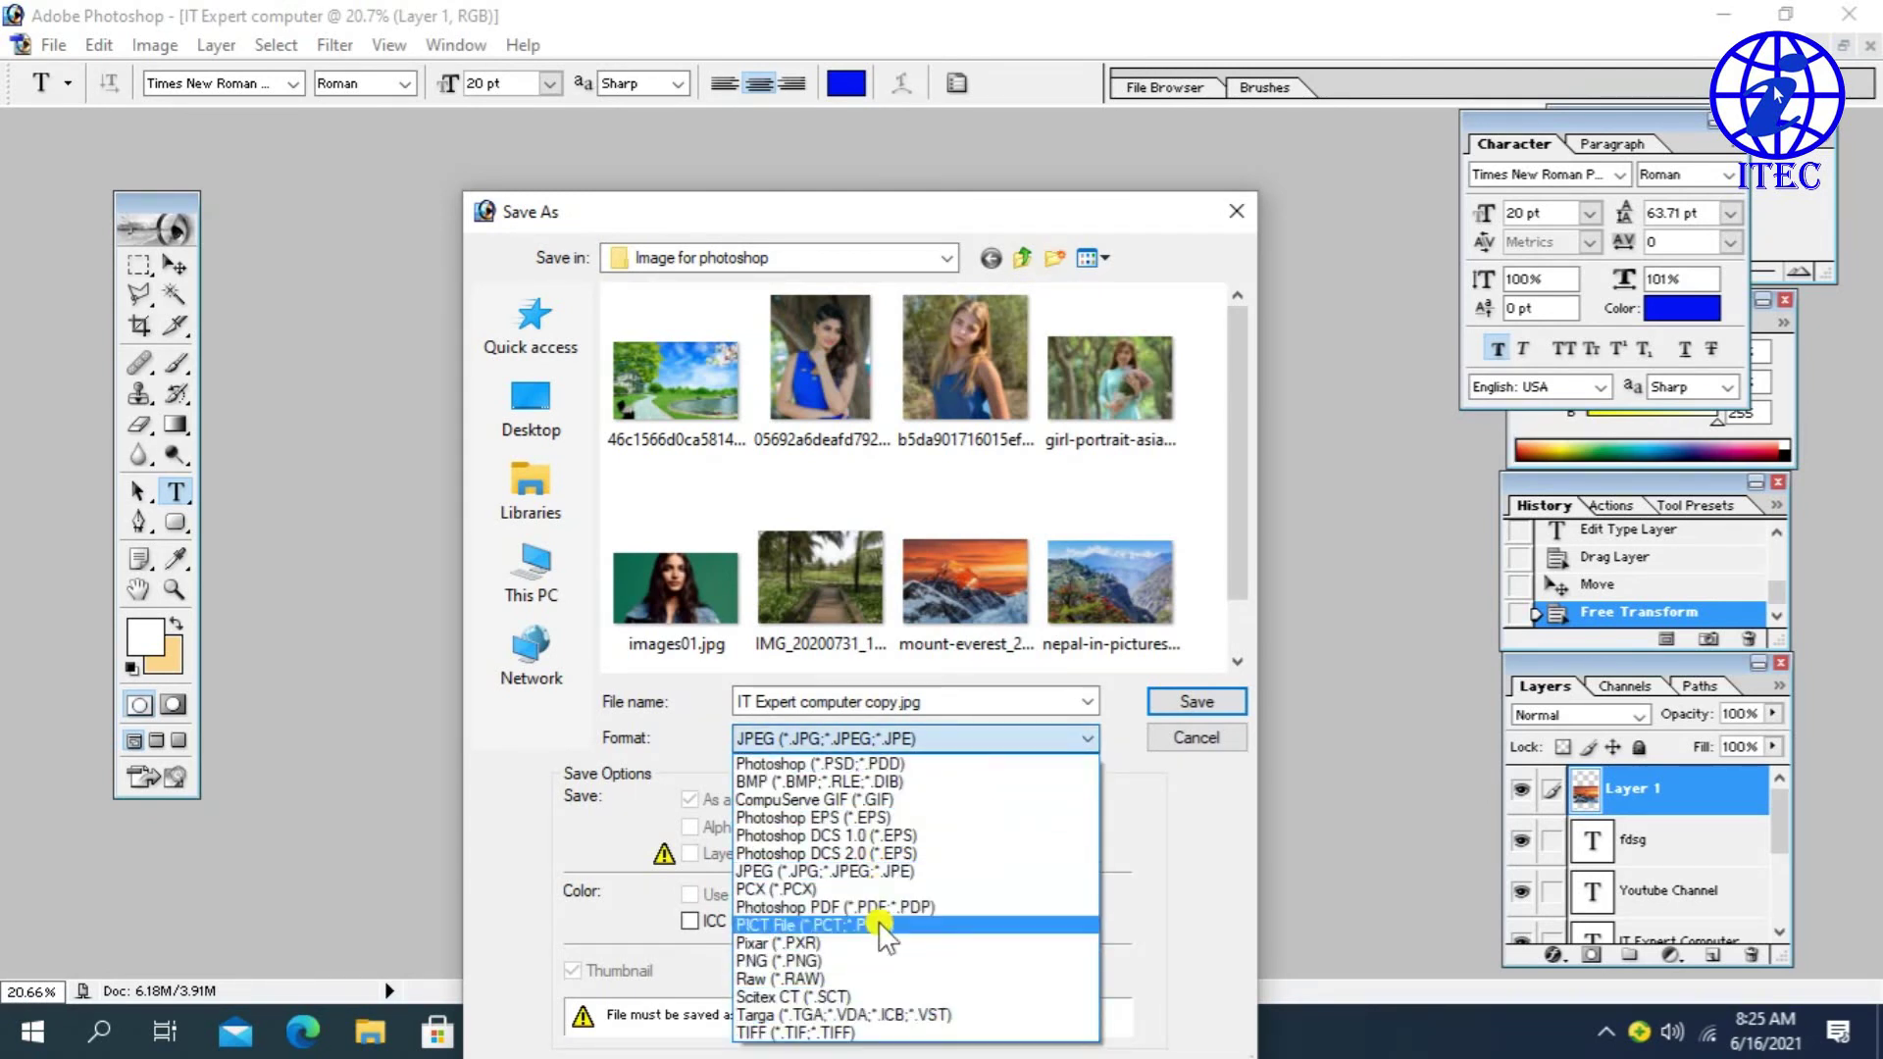
left_click(863, 1033)
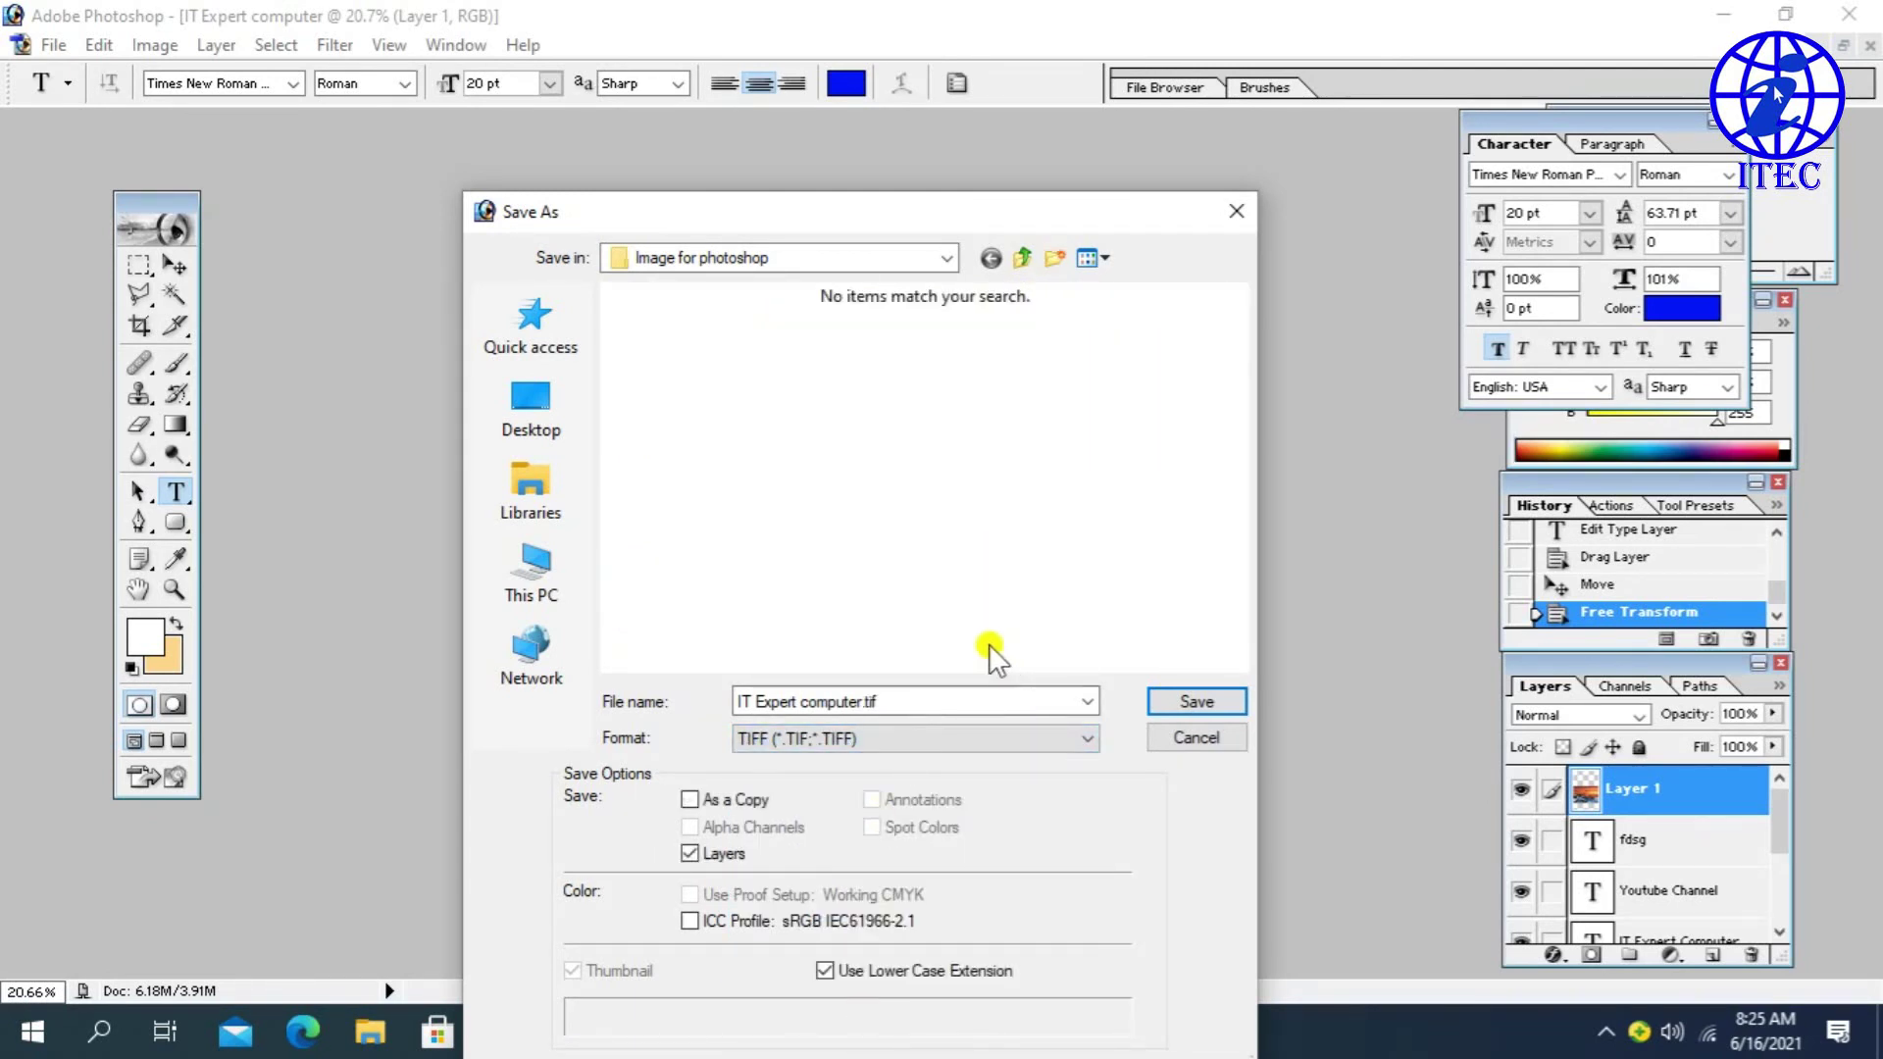
- Save as IT Expert computer.tif, accepting default TIFF options and keeping the layers
double_click(920, 702)
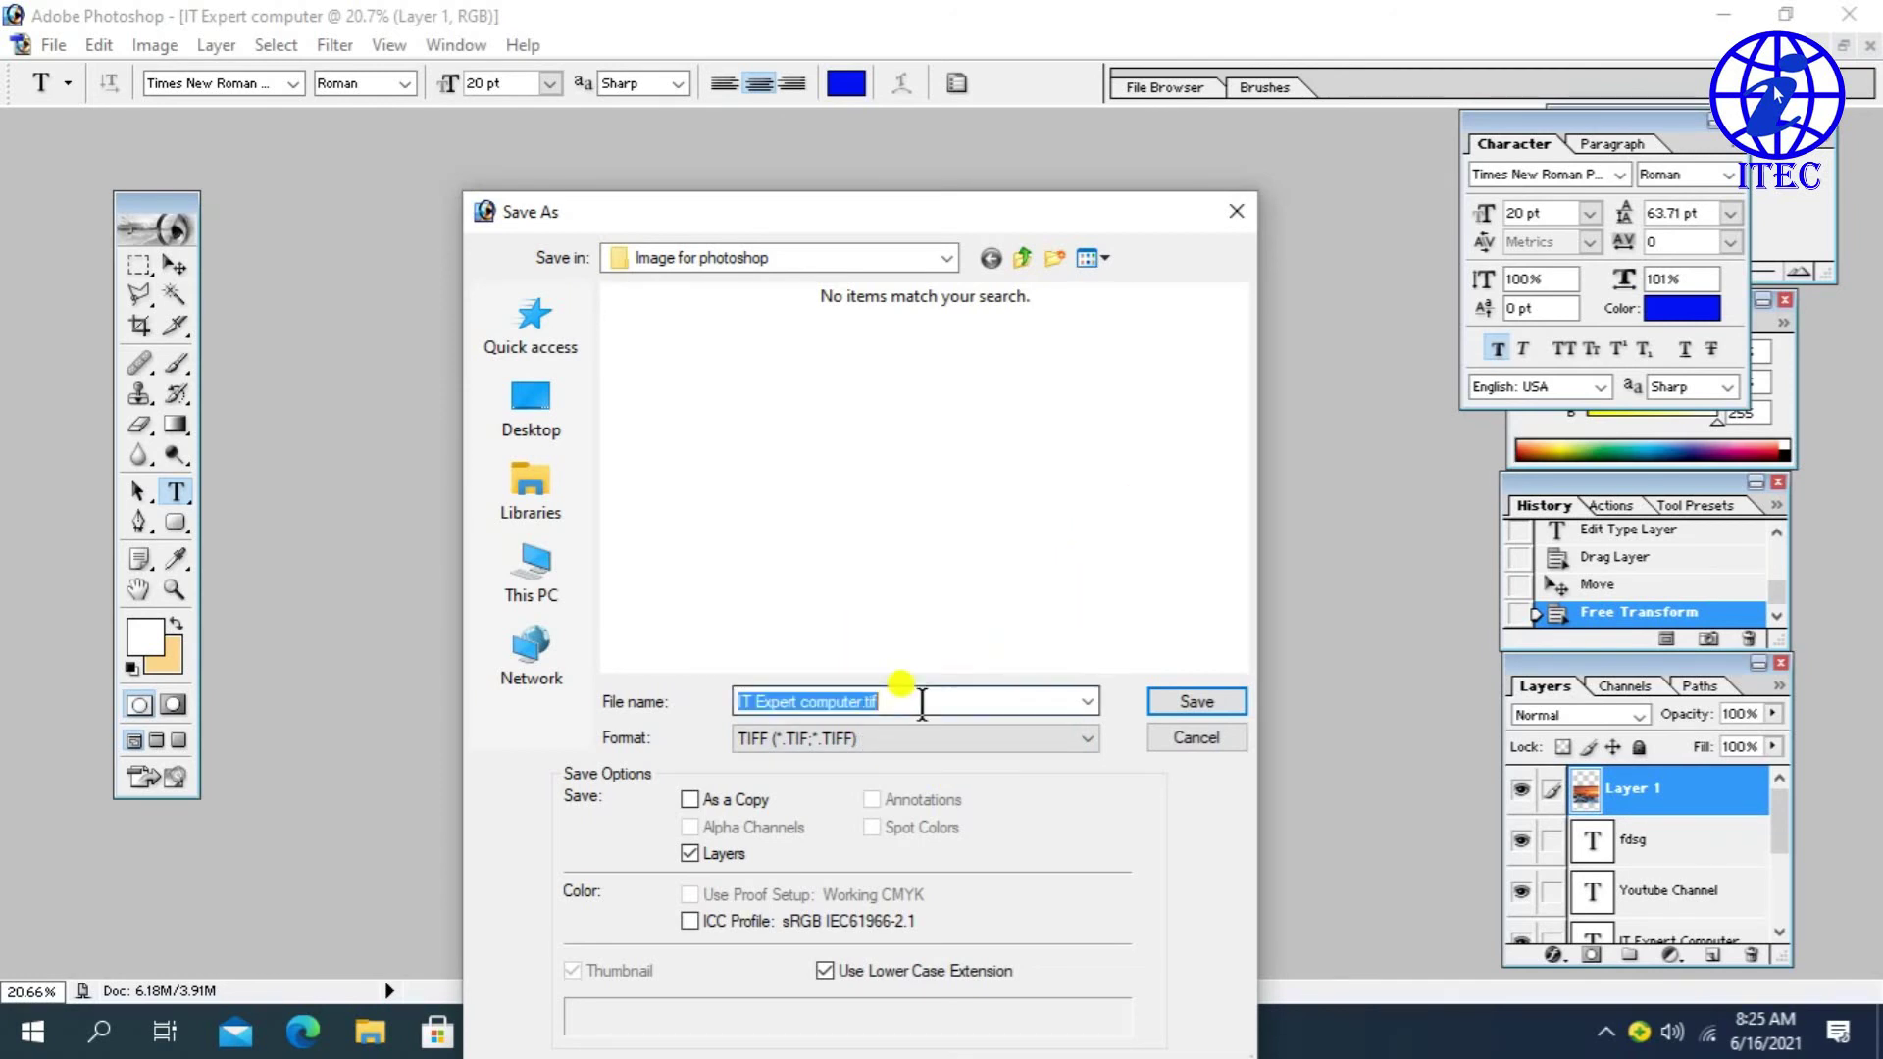
left_click(920, 702)
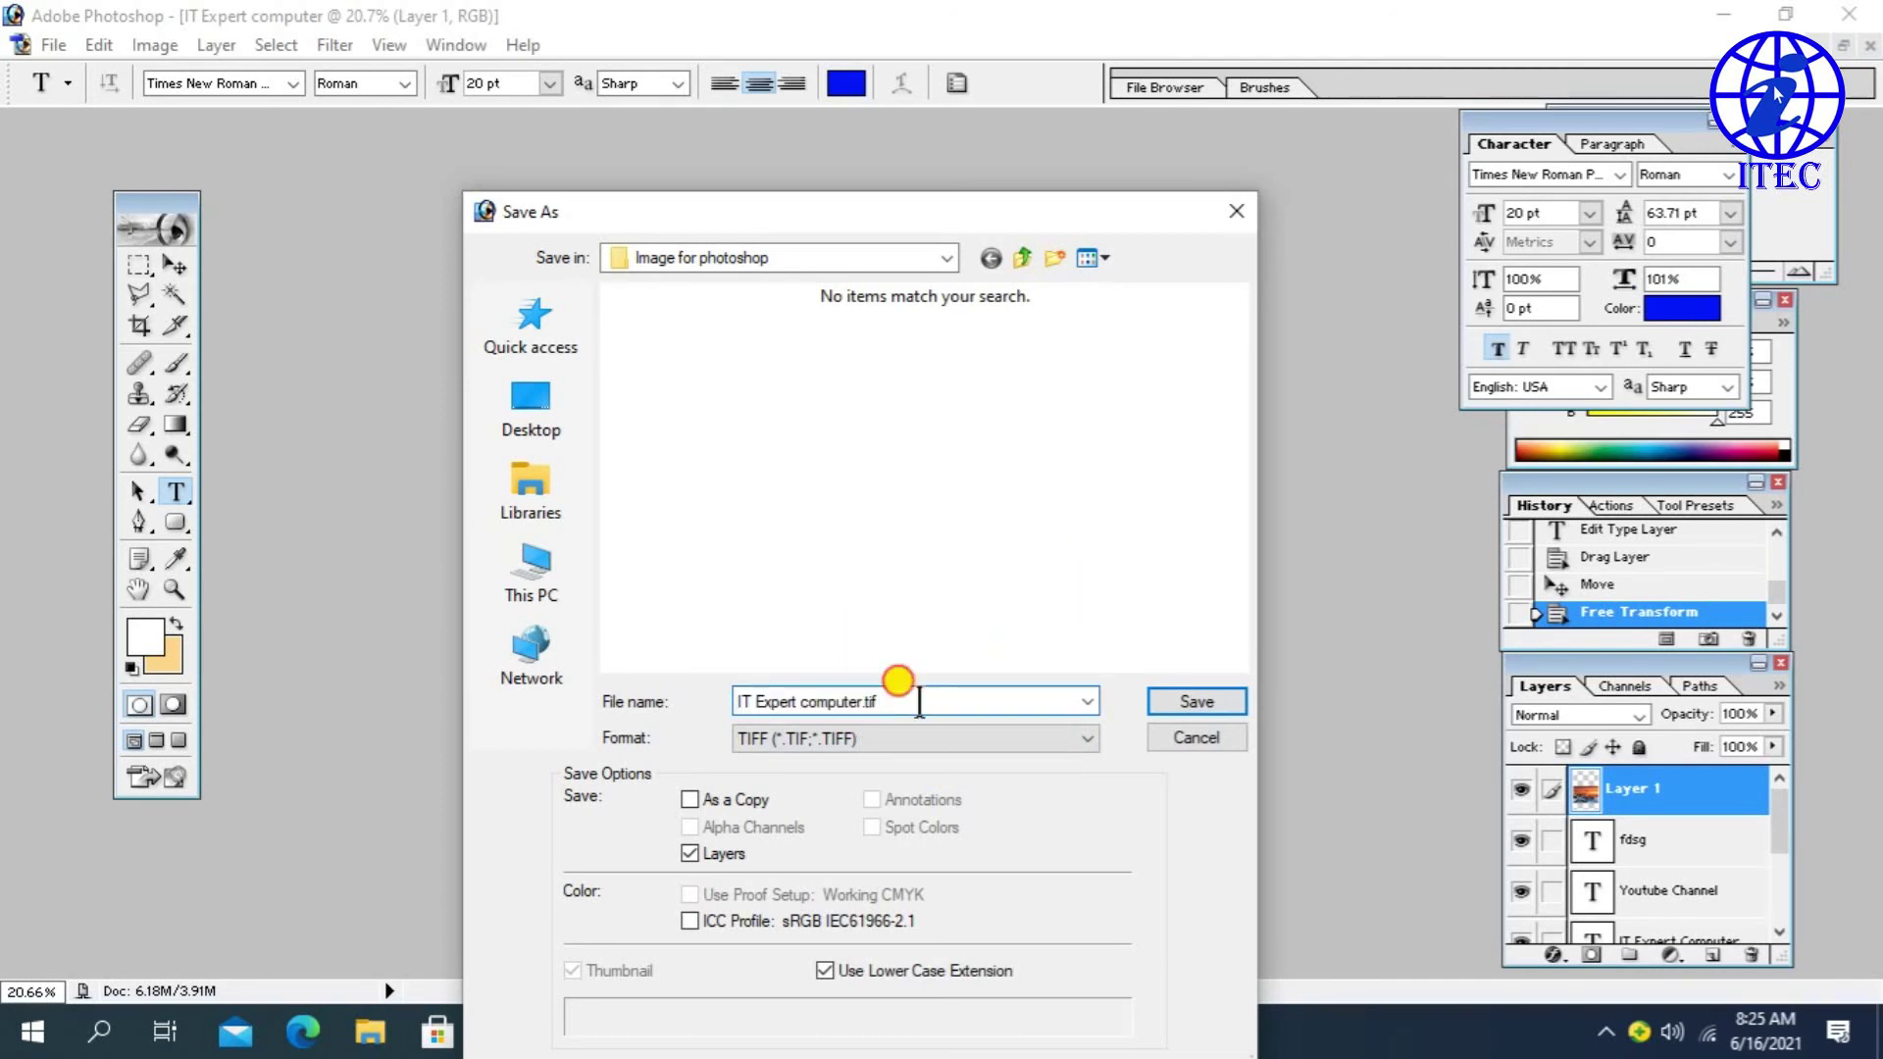
left_click(1189, 698)
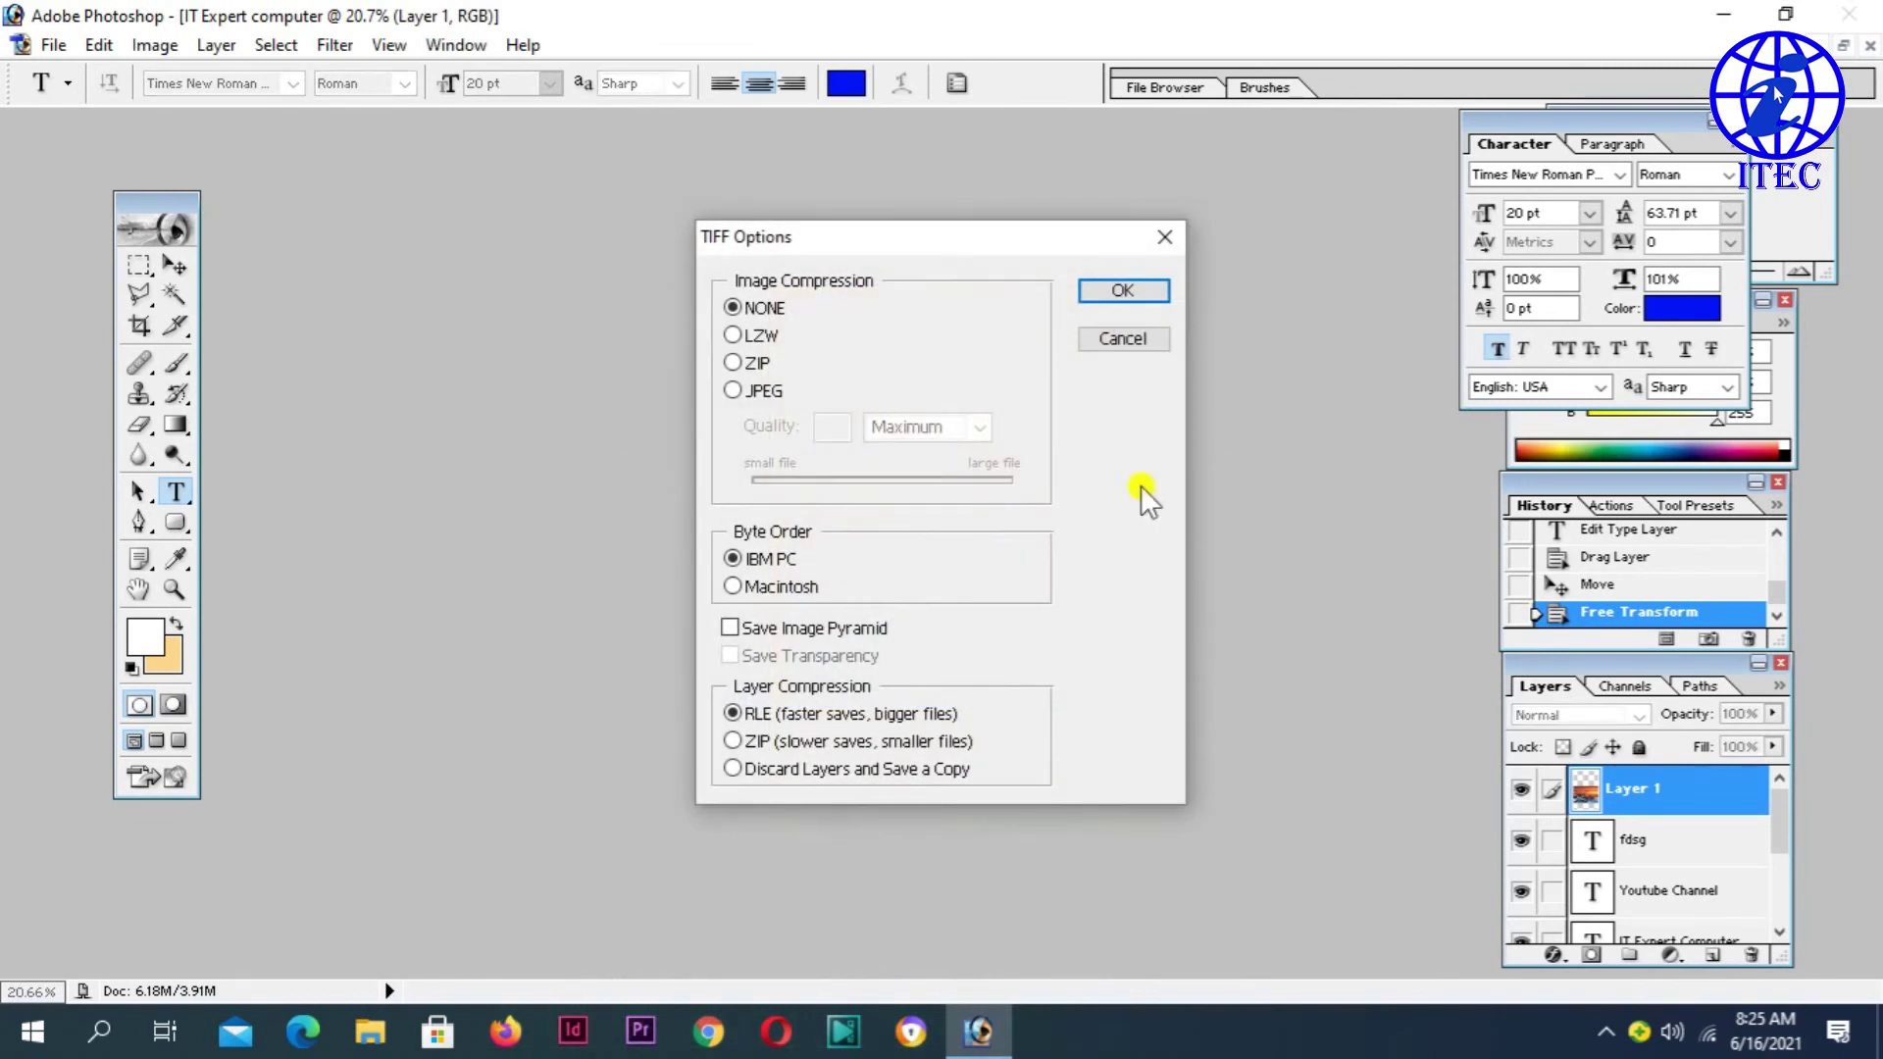
left_click(1111, 291)
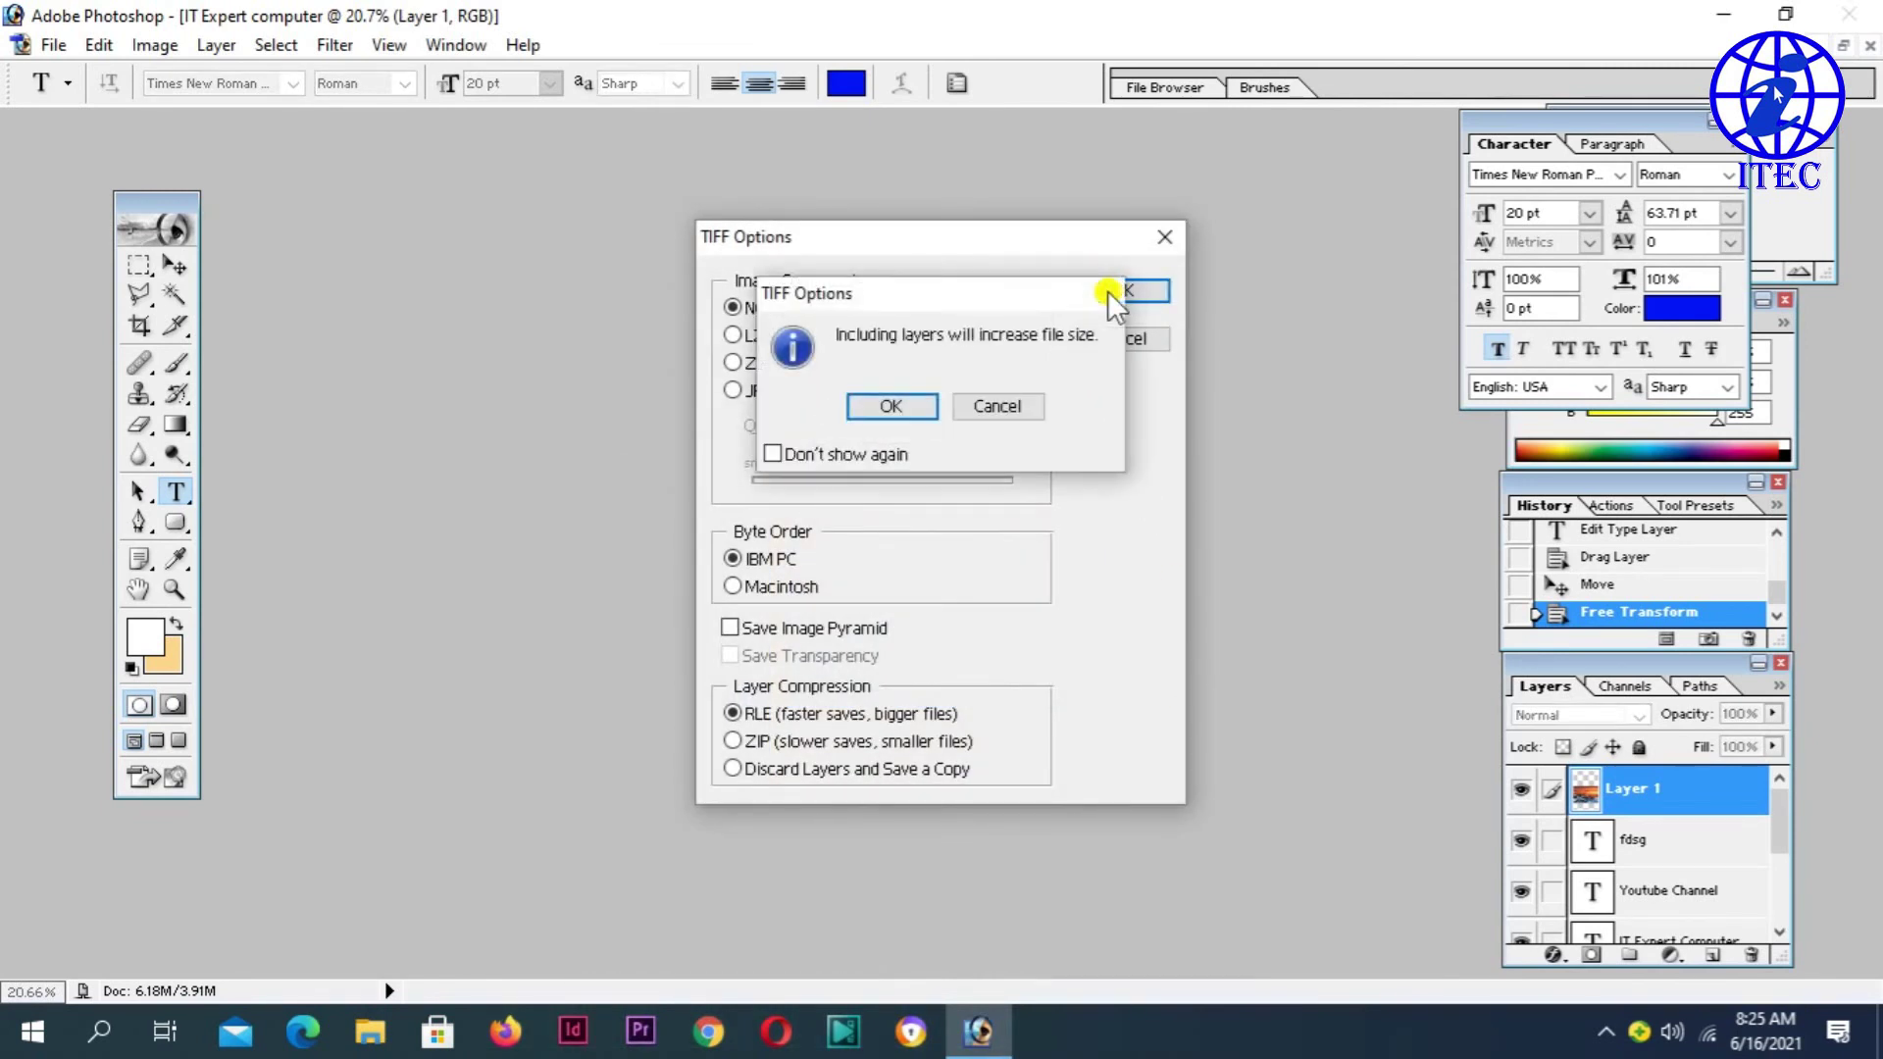
left_click(849, 400)
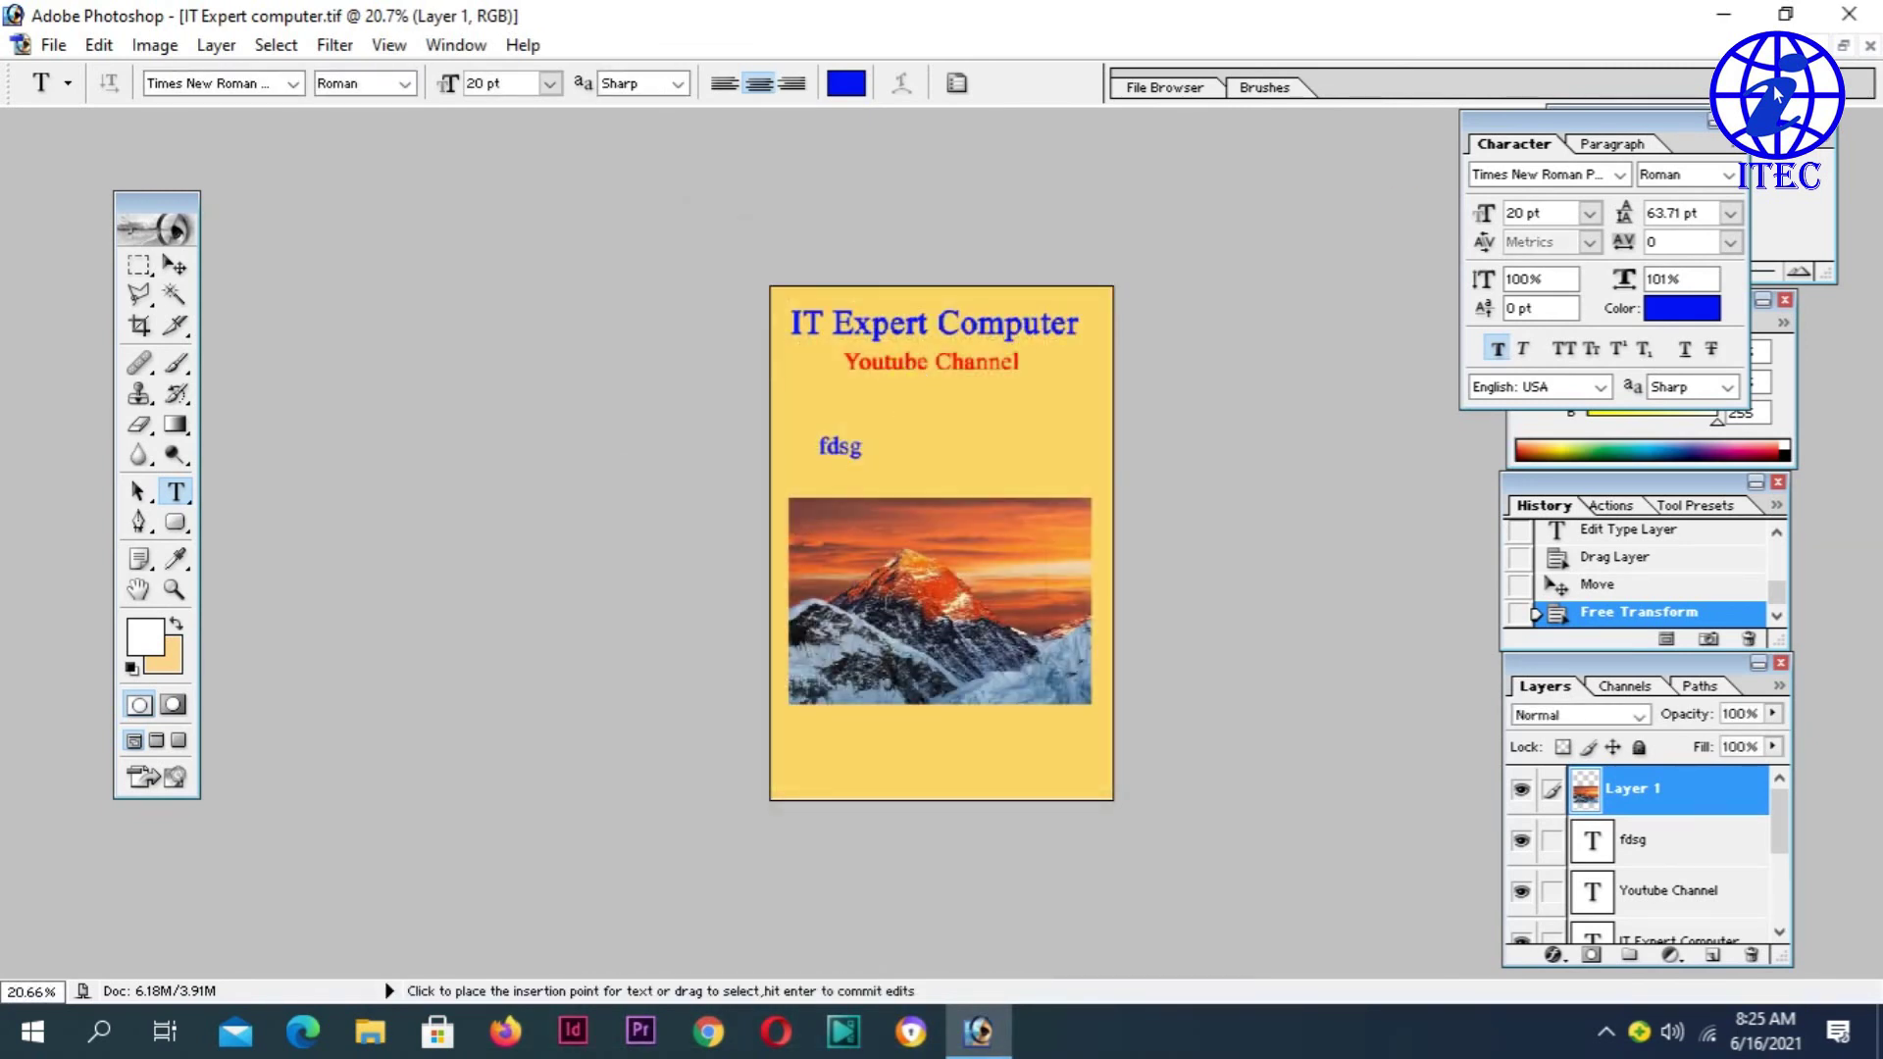
- Close the card and Everest documents, reopen IT Expert computer.tif maximised and fitted on screen
left_click(1868, 46)
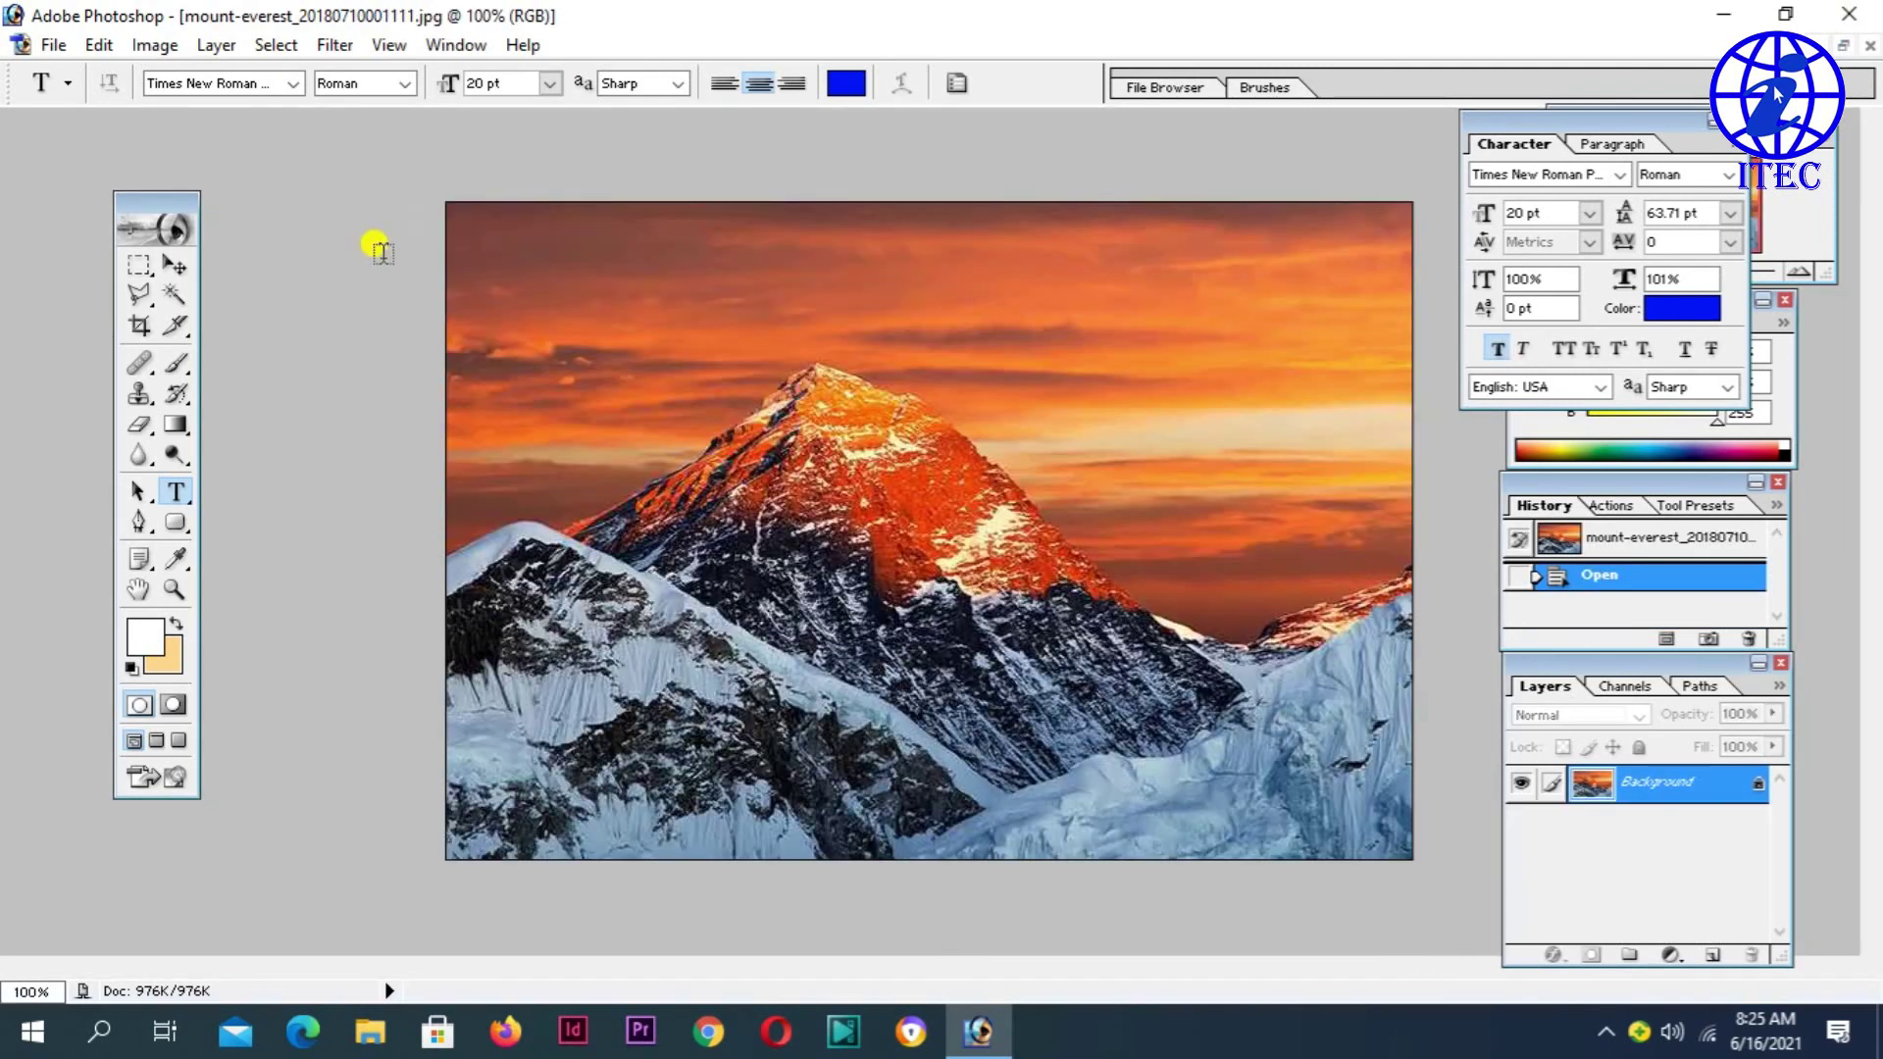
left_click(1866, 46)
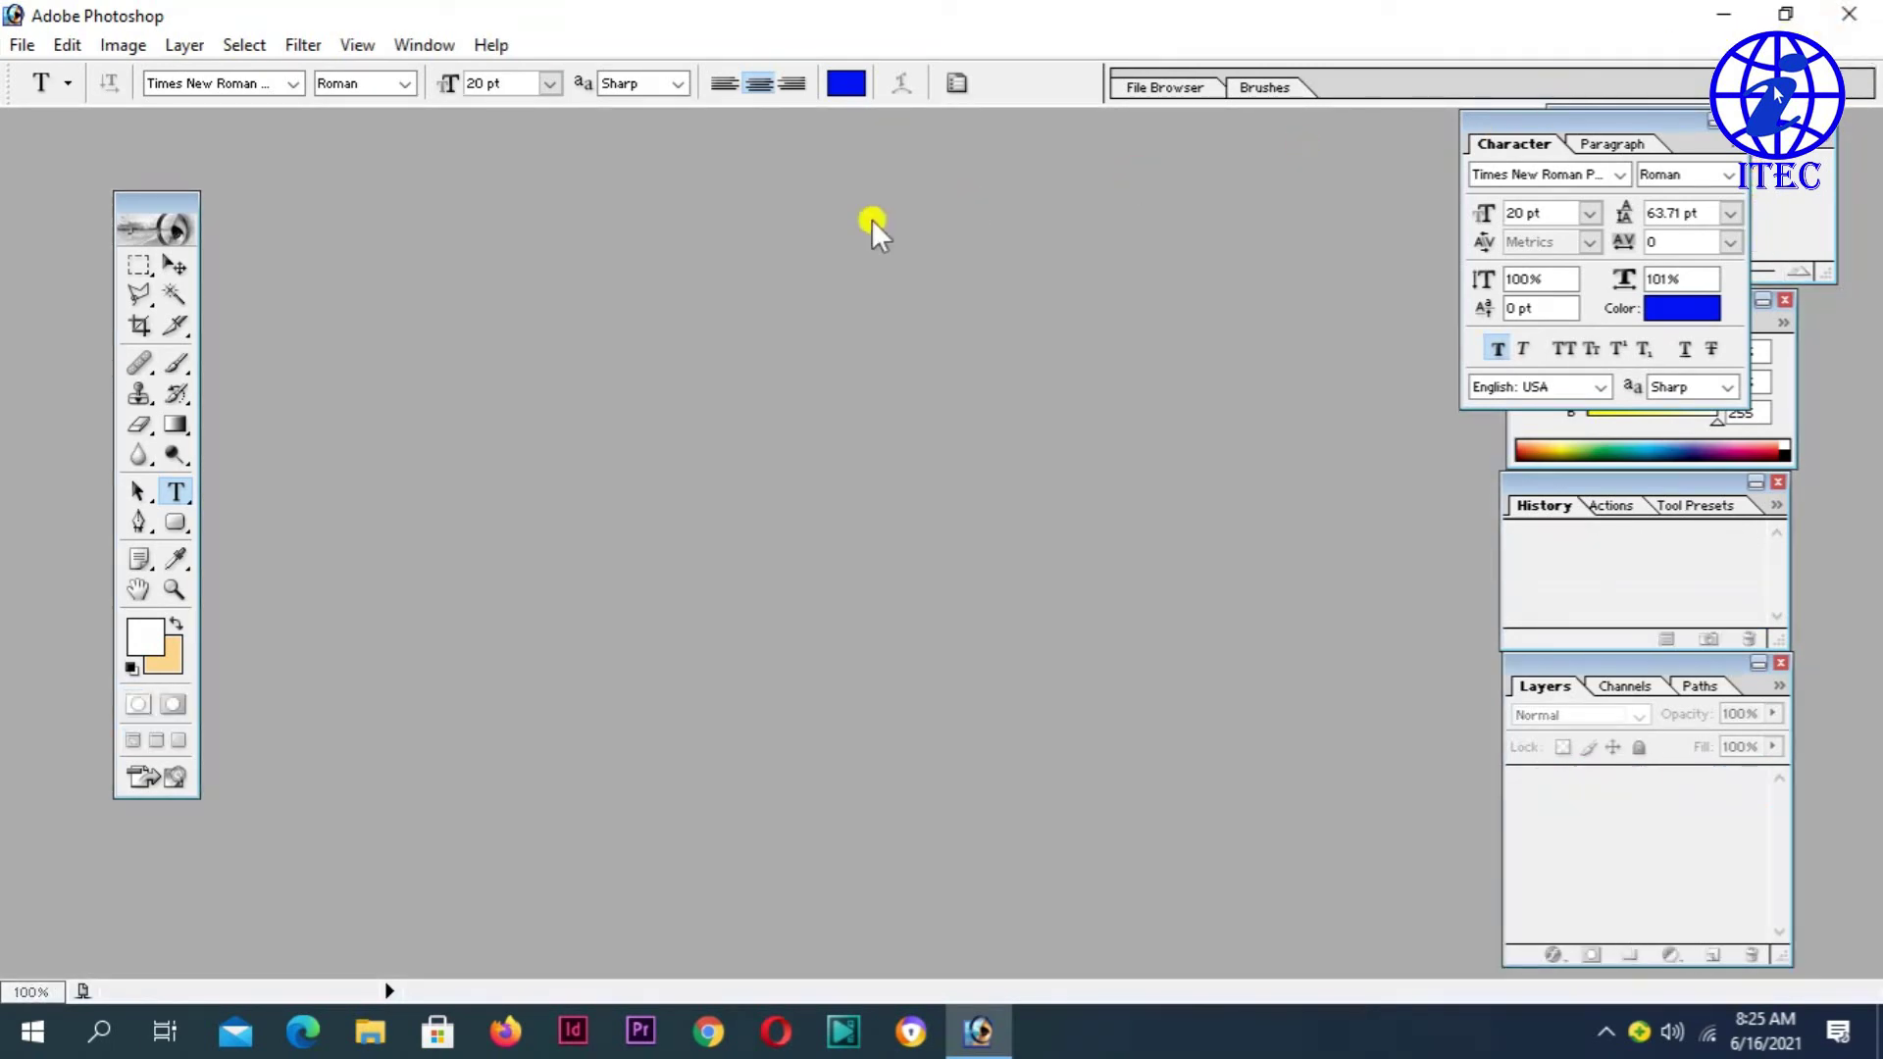
left_click(21, 46)
left_click(59, 103)
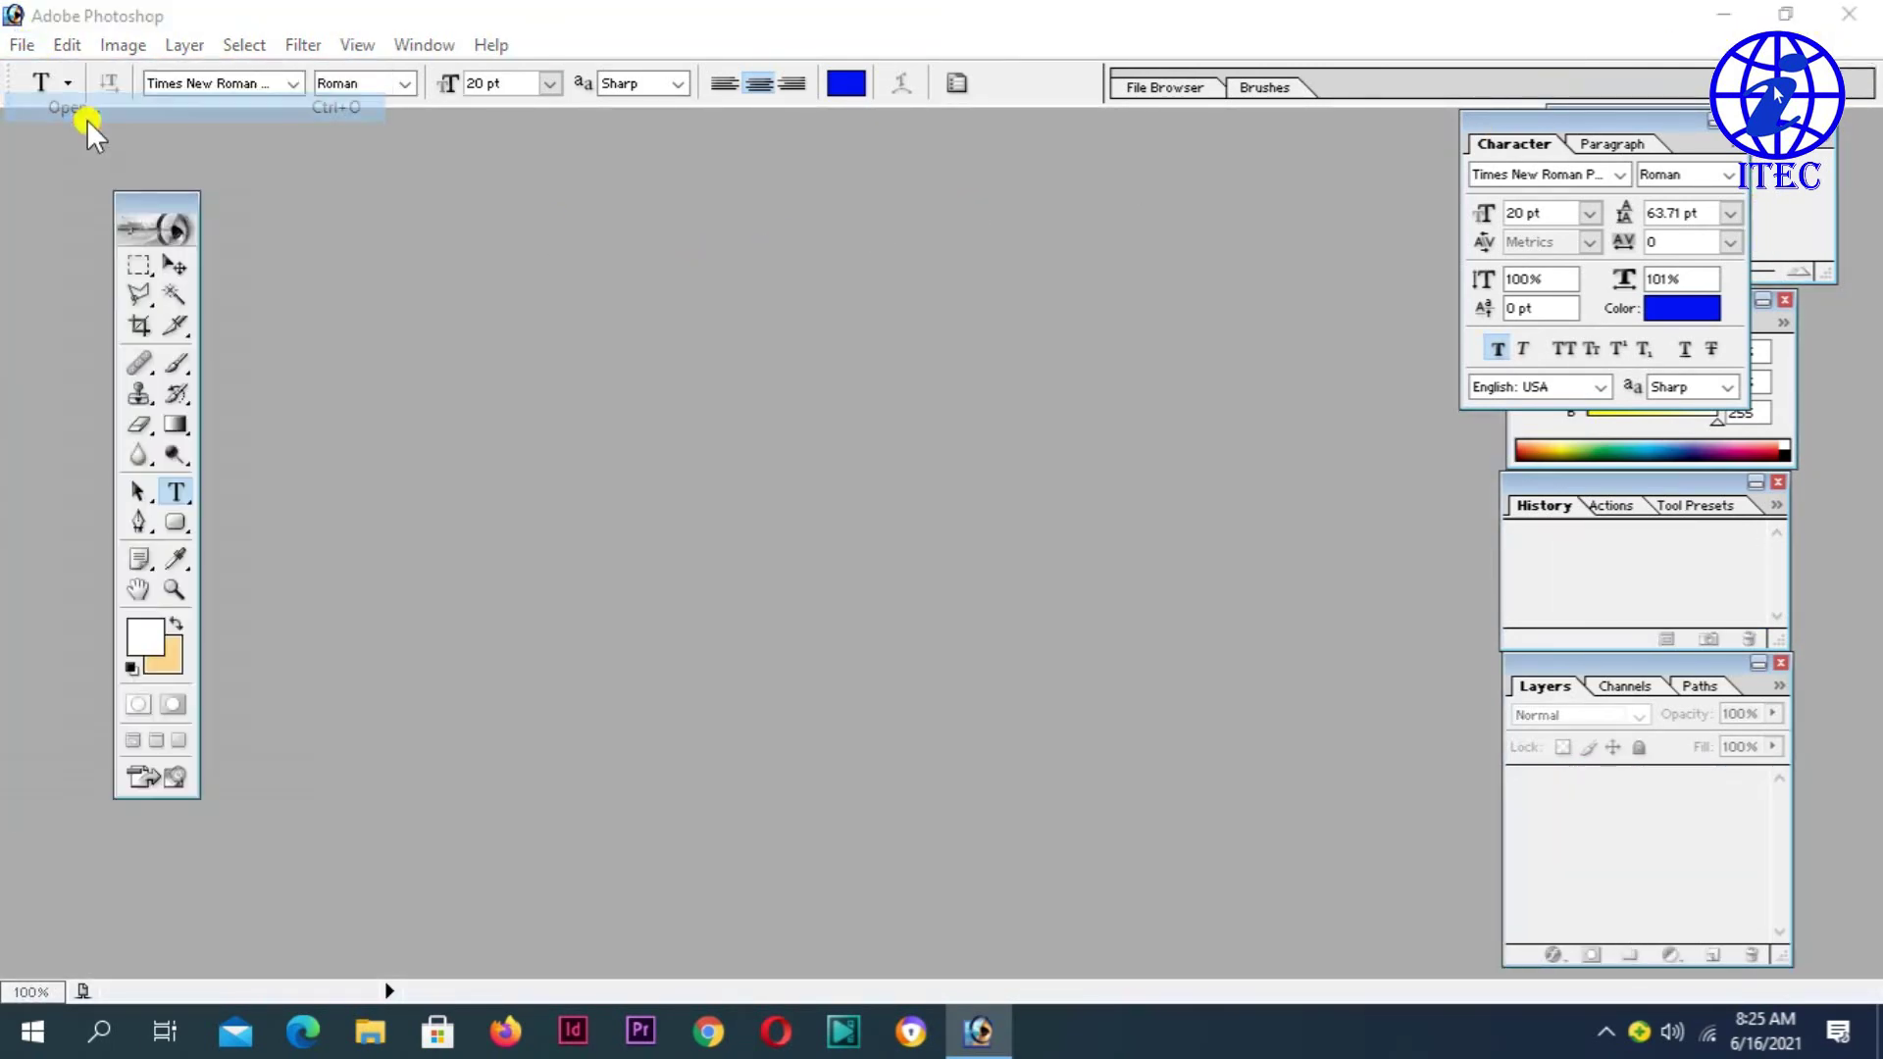
scroll(938, 353, "down", 2)
scroll(946, 432, "up", 2)
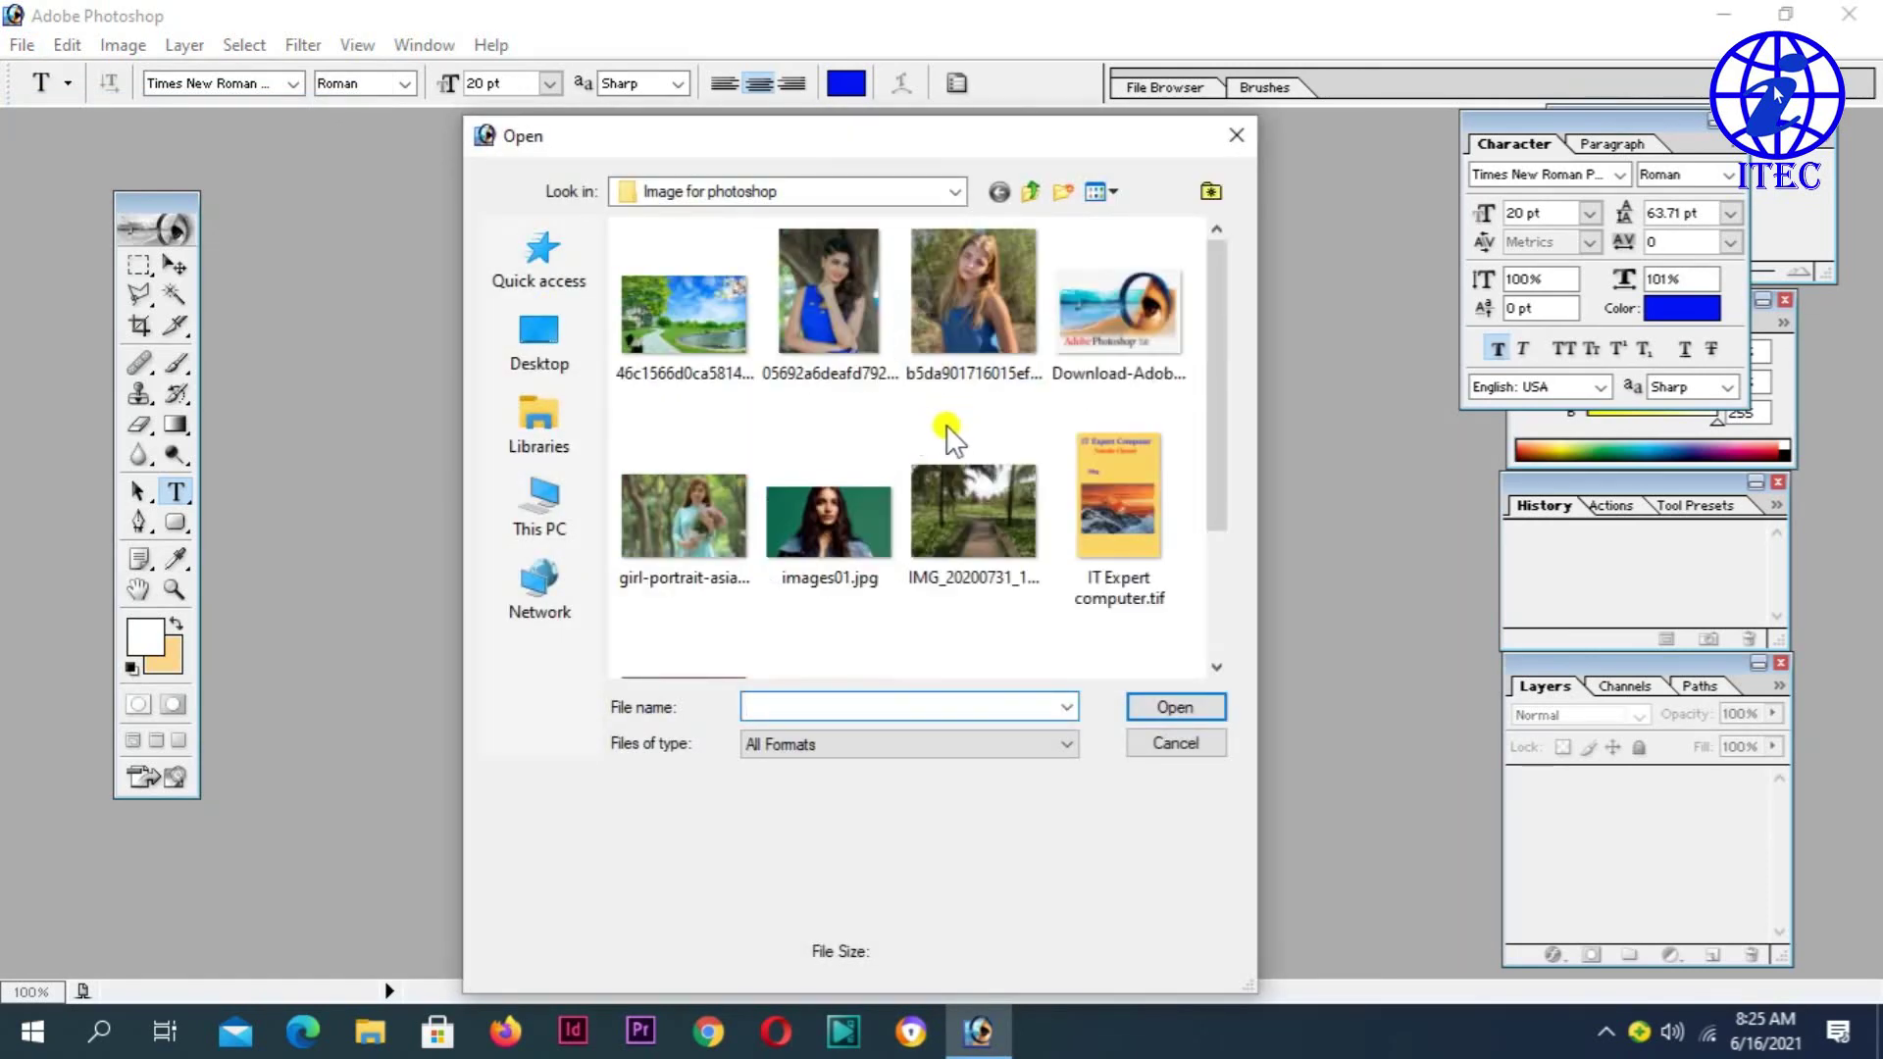
left_click(1134, 506)
left_click(1172, 706)
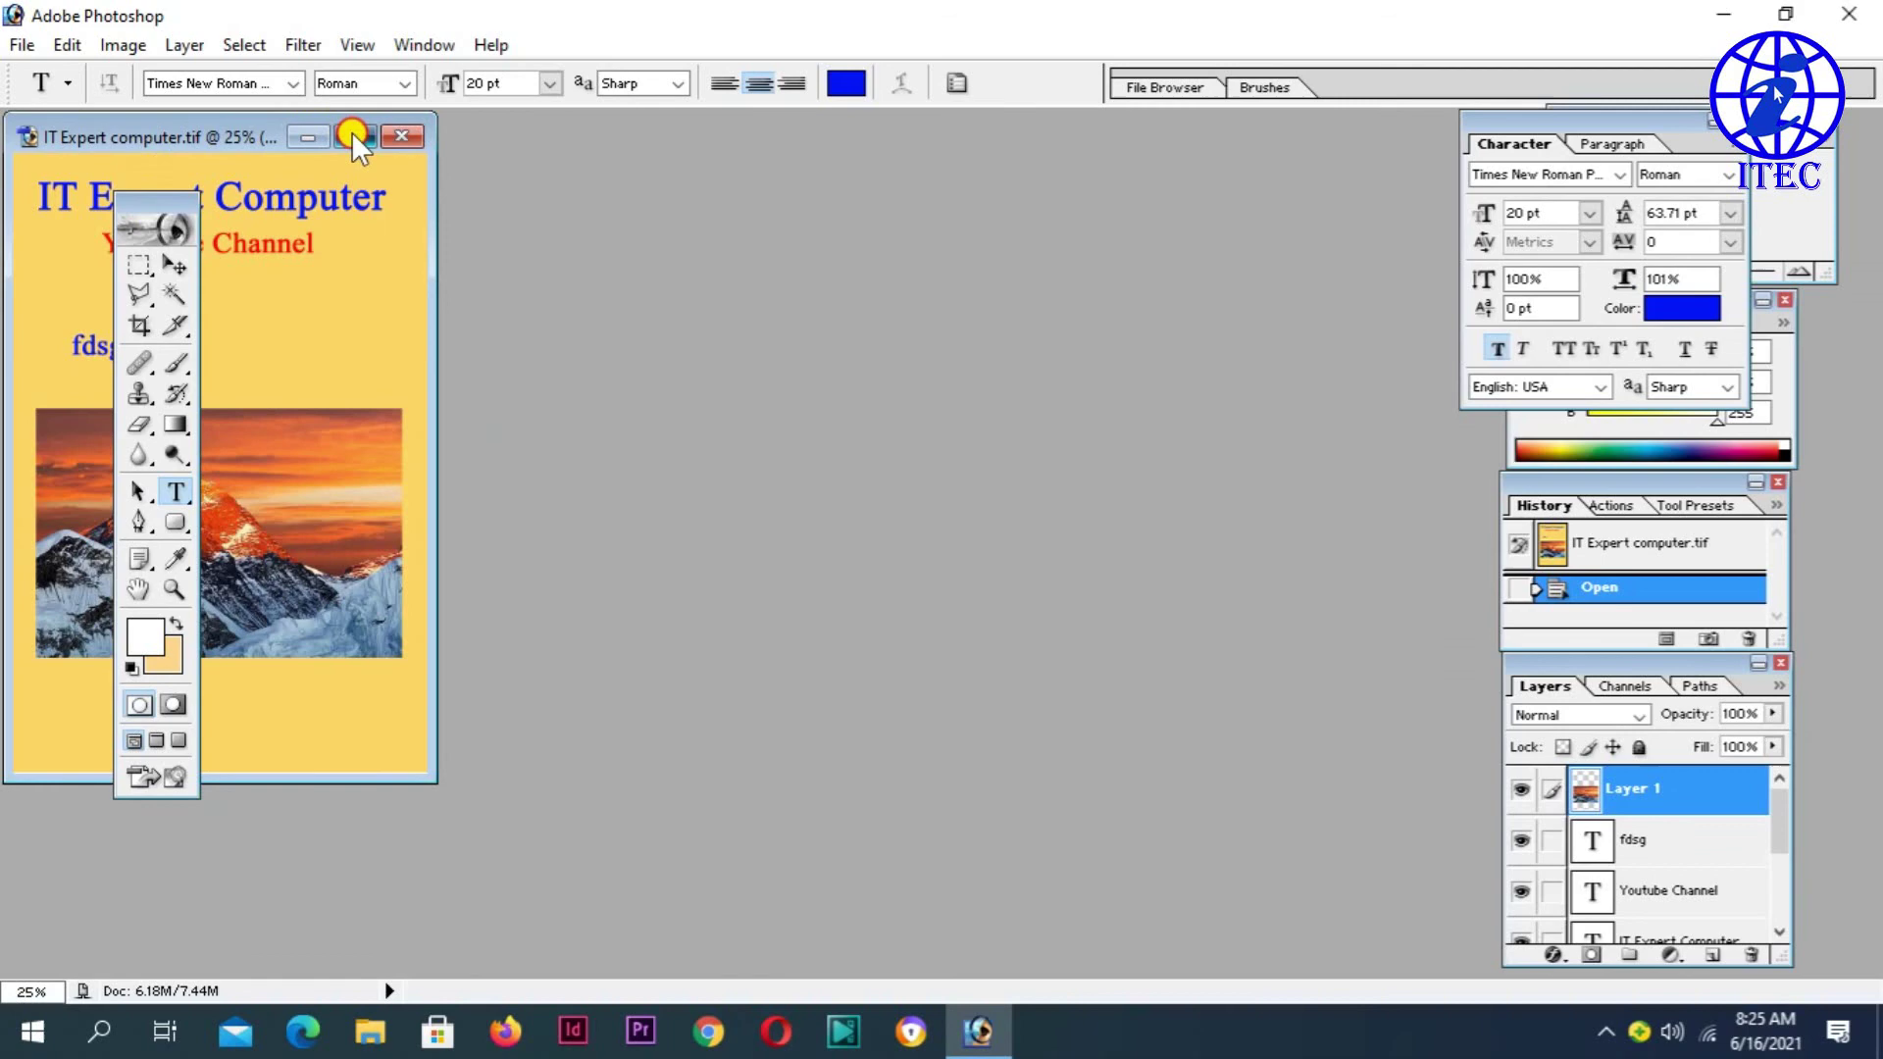
left_click(355, 136)
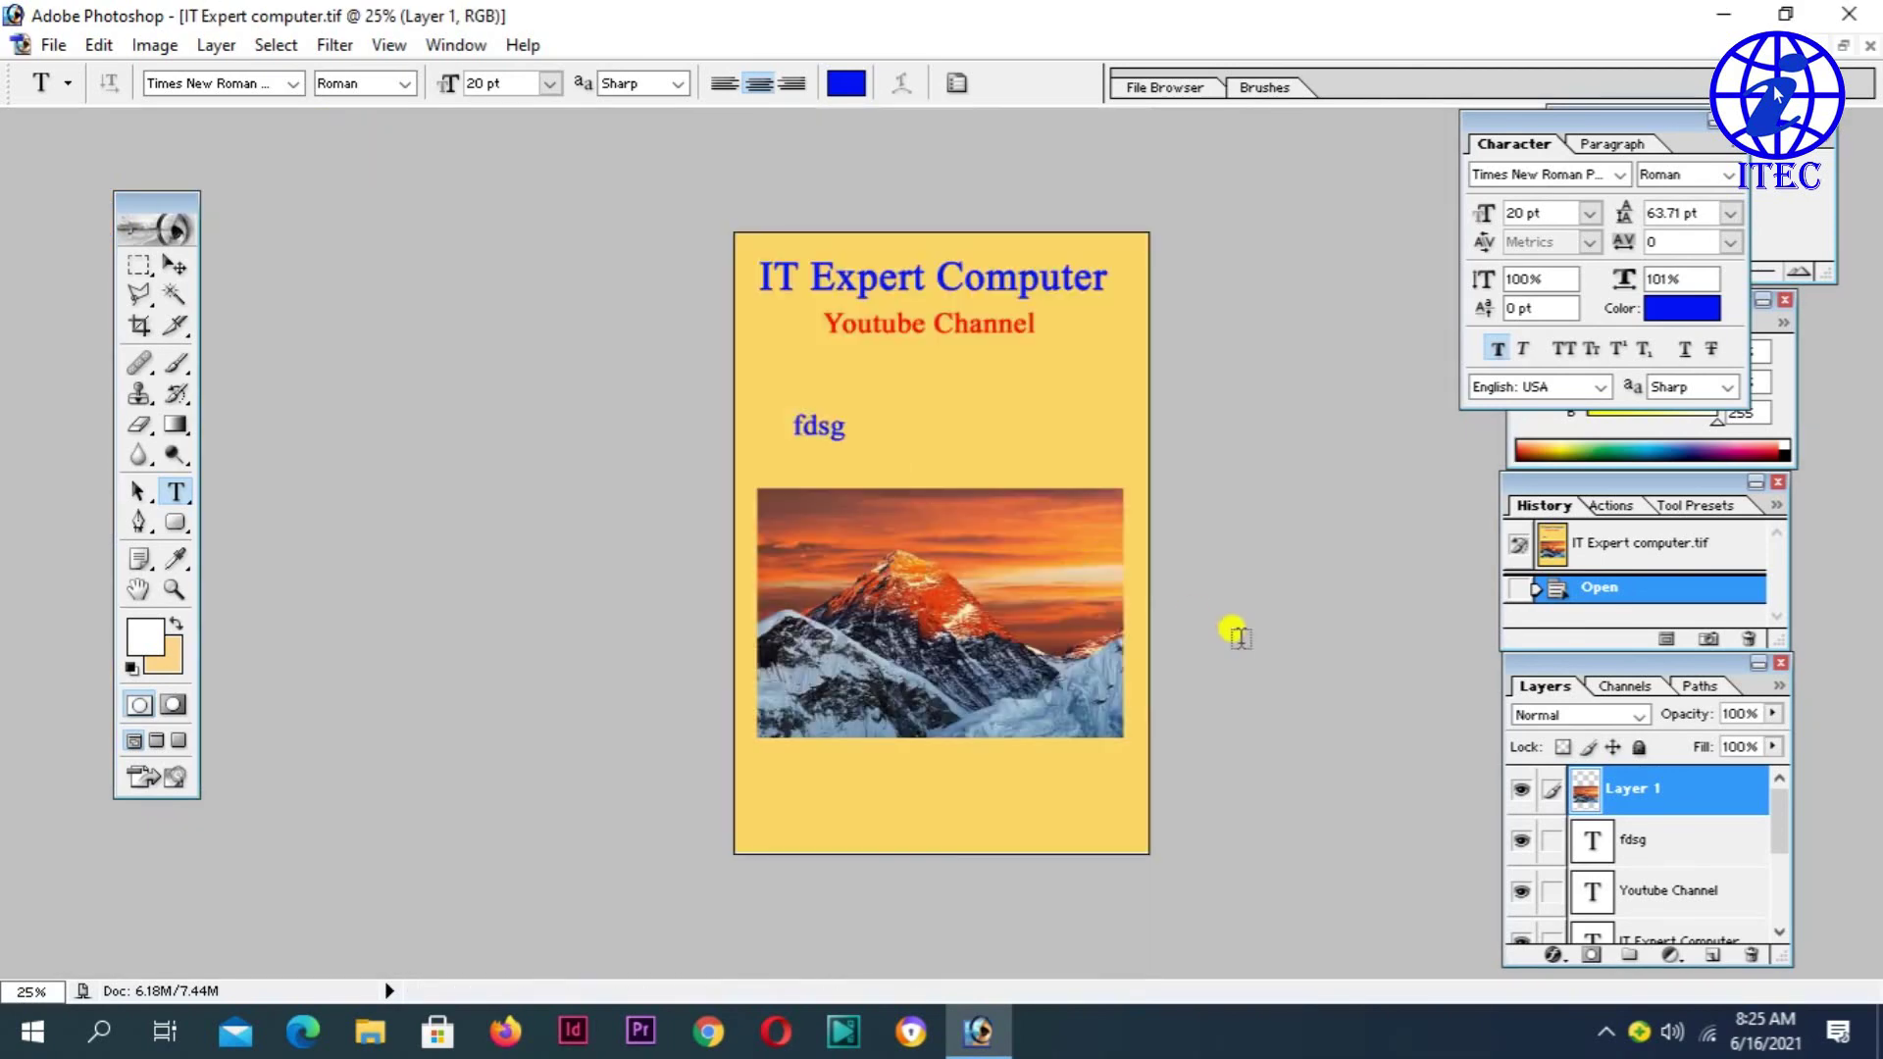
key("ctrl+0")
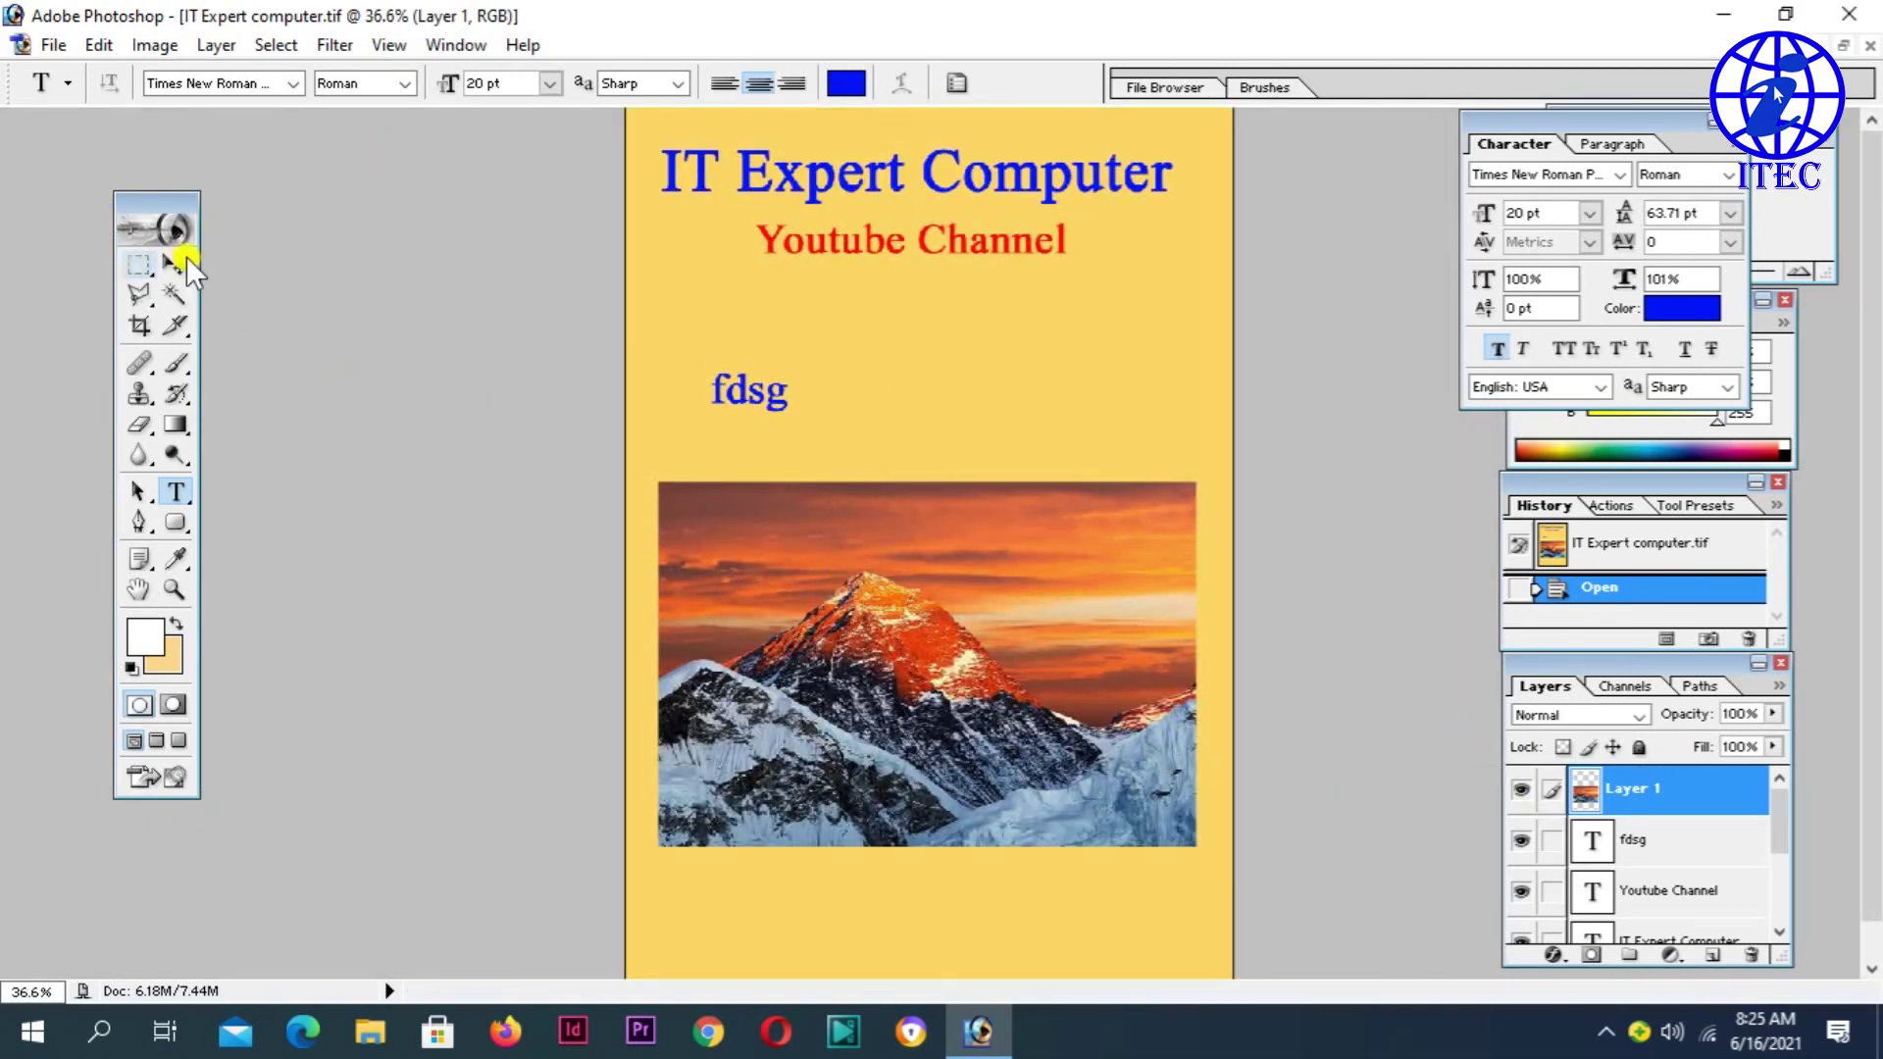
- Nudge the Youtube Channel text slightly with the Move tool
left_click(175, 265)
scroll(1636, 842, "down", 1)
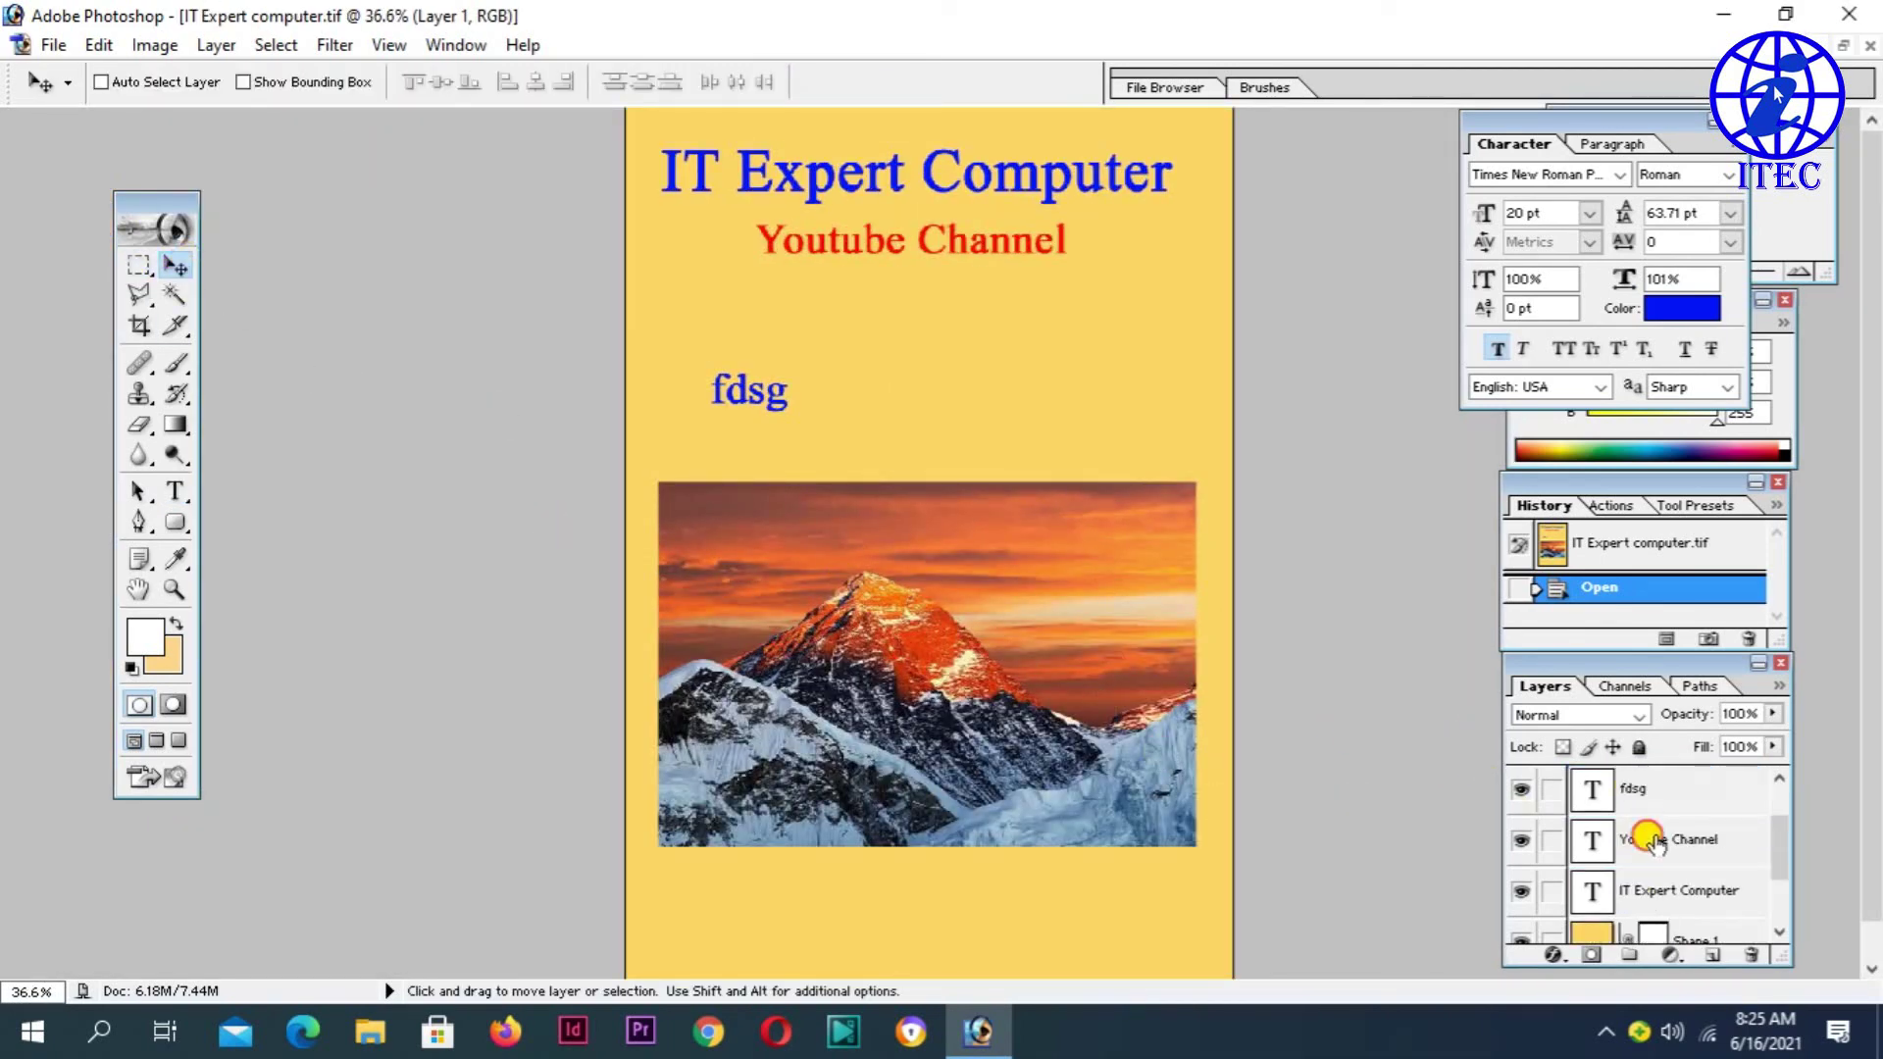
left_click(1654, 841)
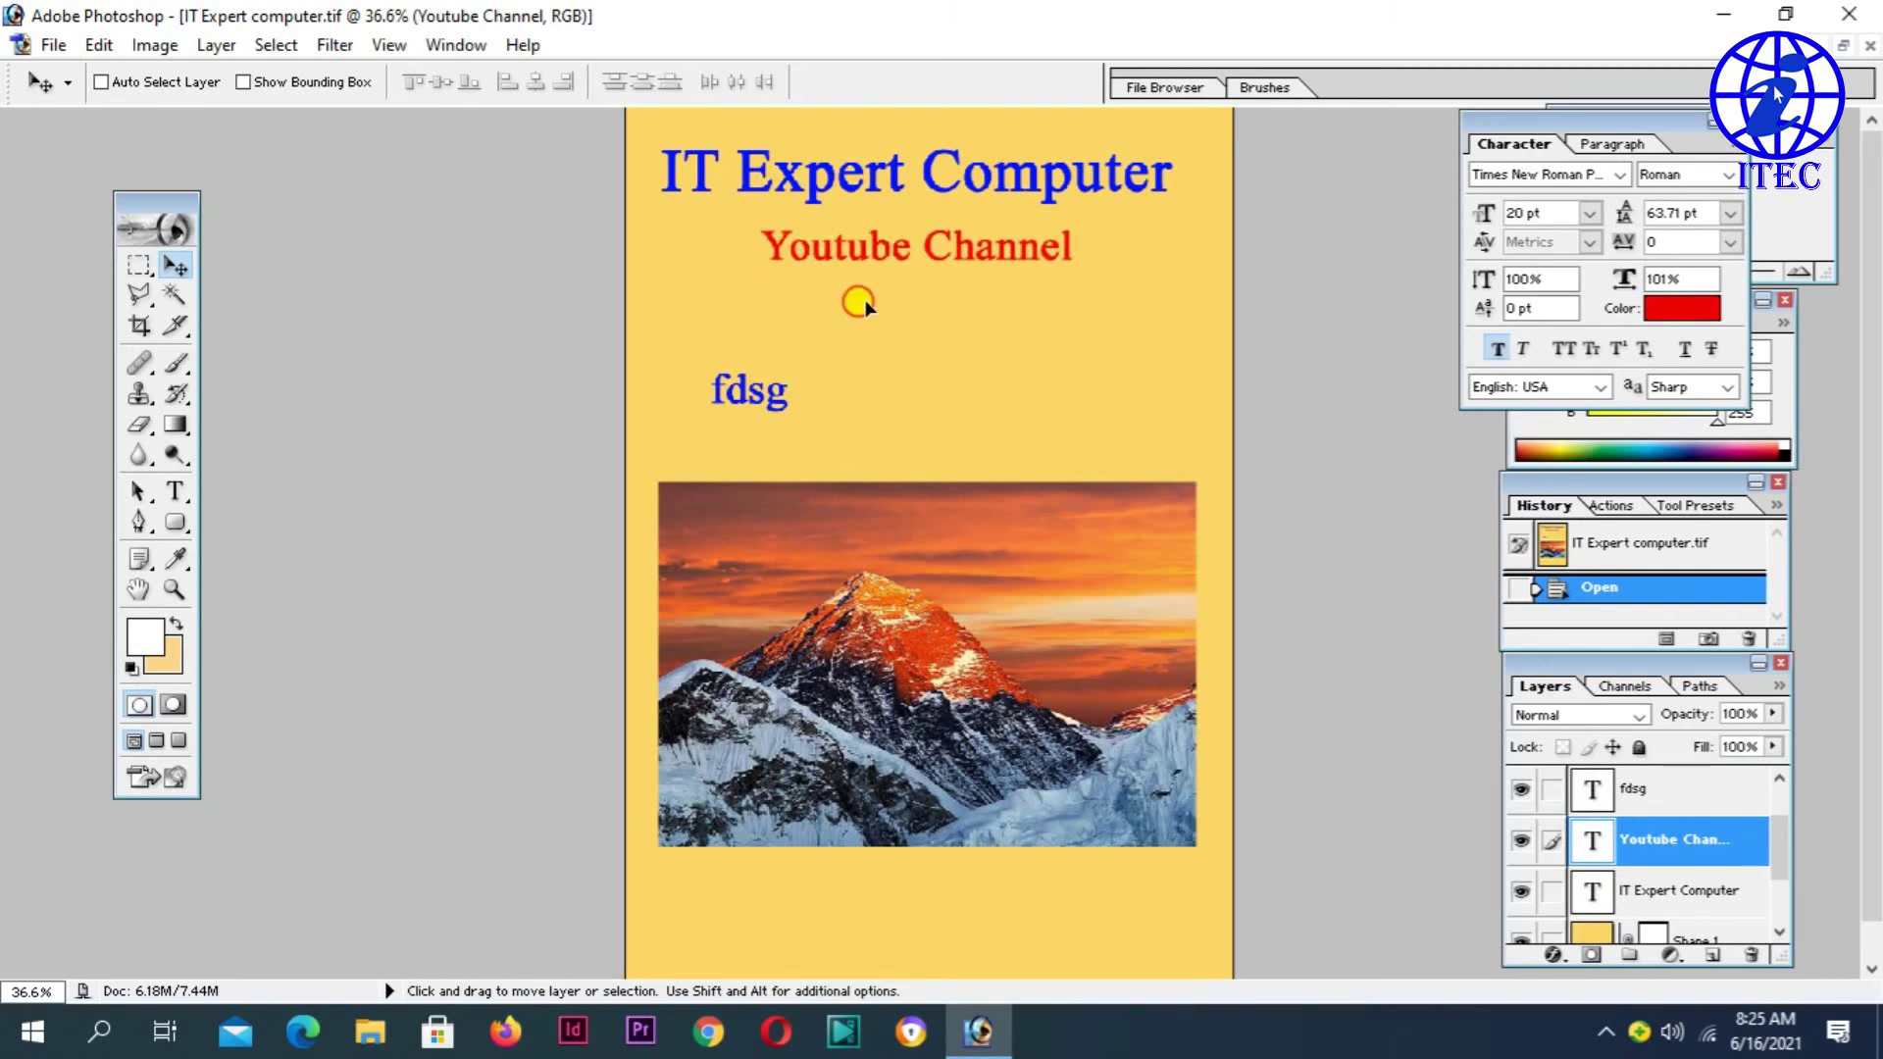
left_click_drag(860, 299, 921, 350)
left_click(1723, 898)
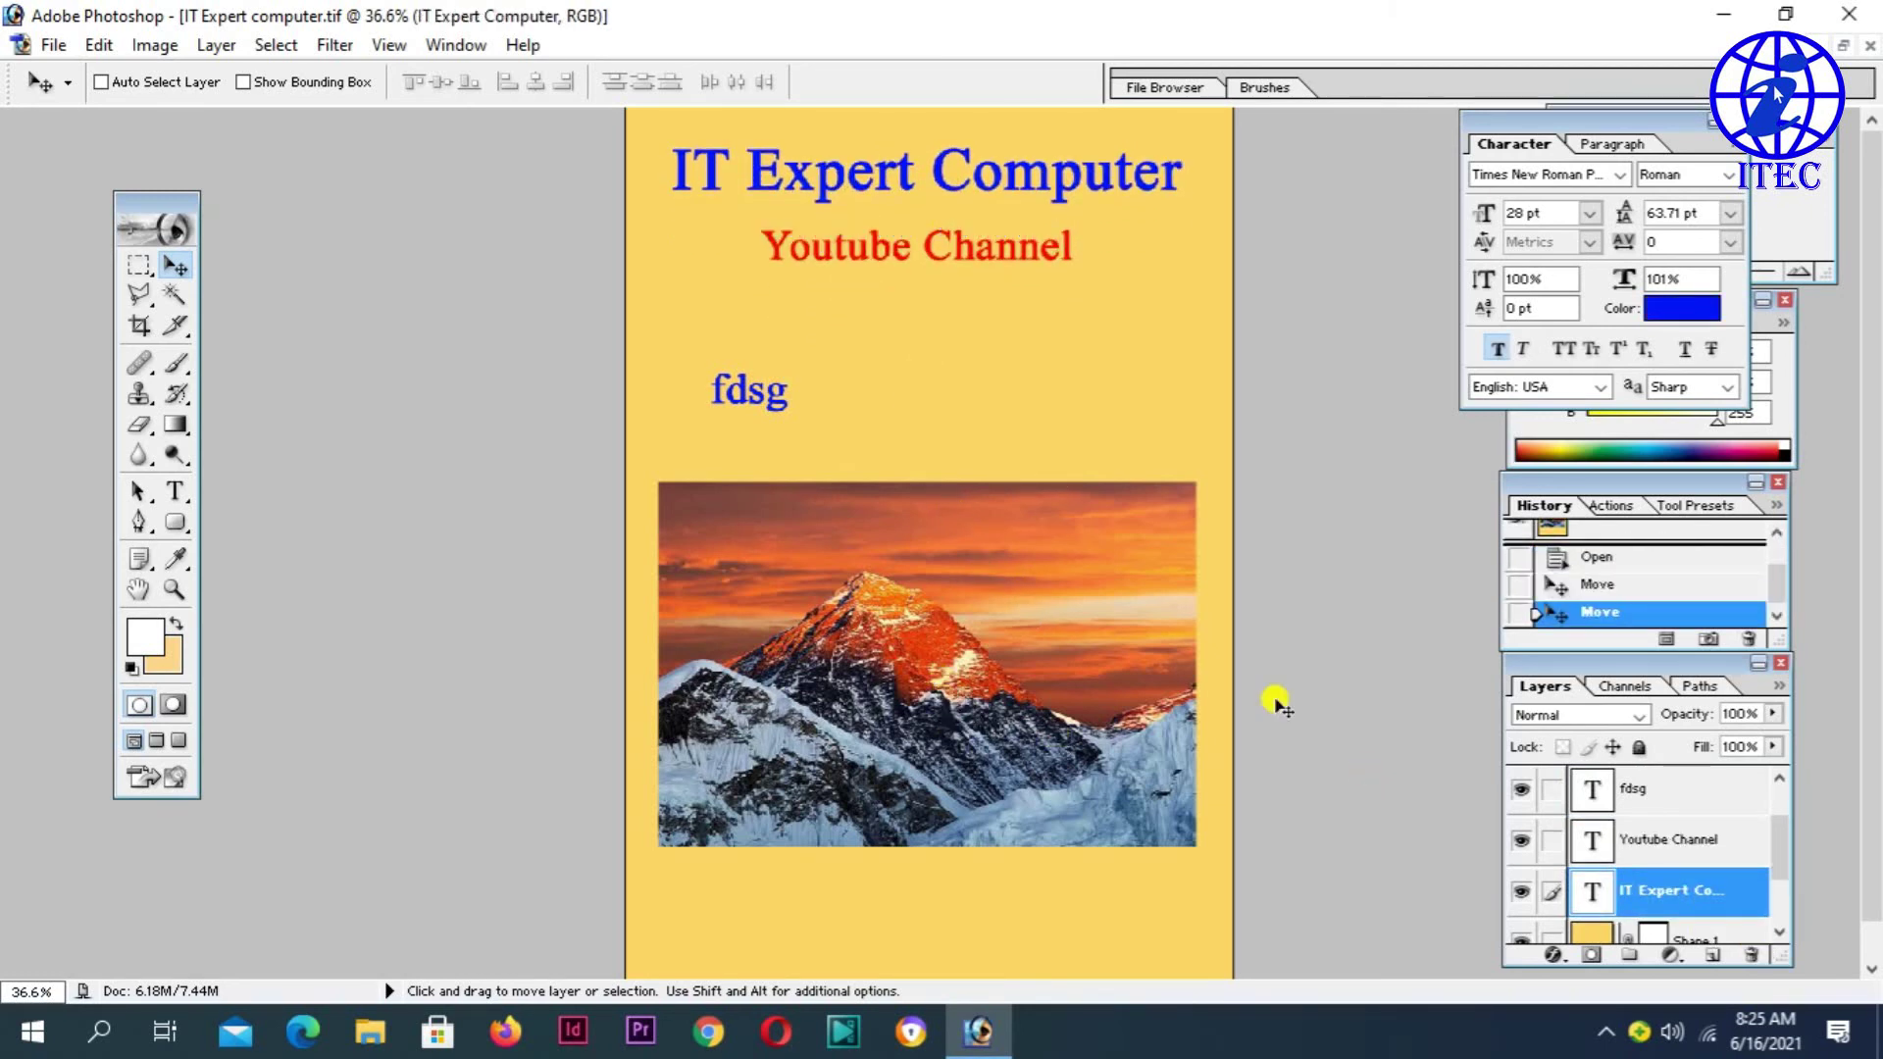
scroll(1660, 816, "up", 1)
- Free-transform the Everest photo, enlarging it and placing it just under the title
left_click(1628, 797)
left_click_drag(1036, 663, 1032, 632)
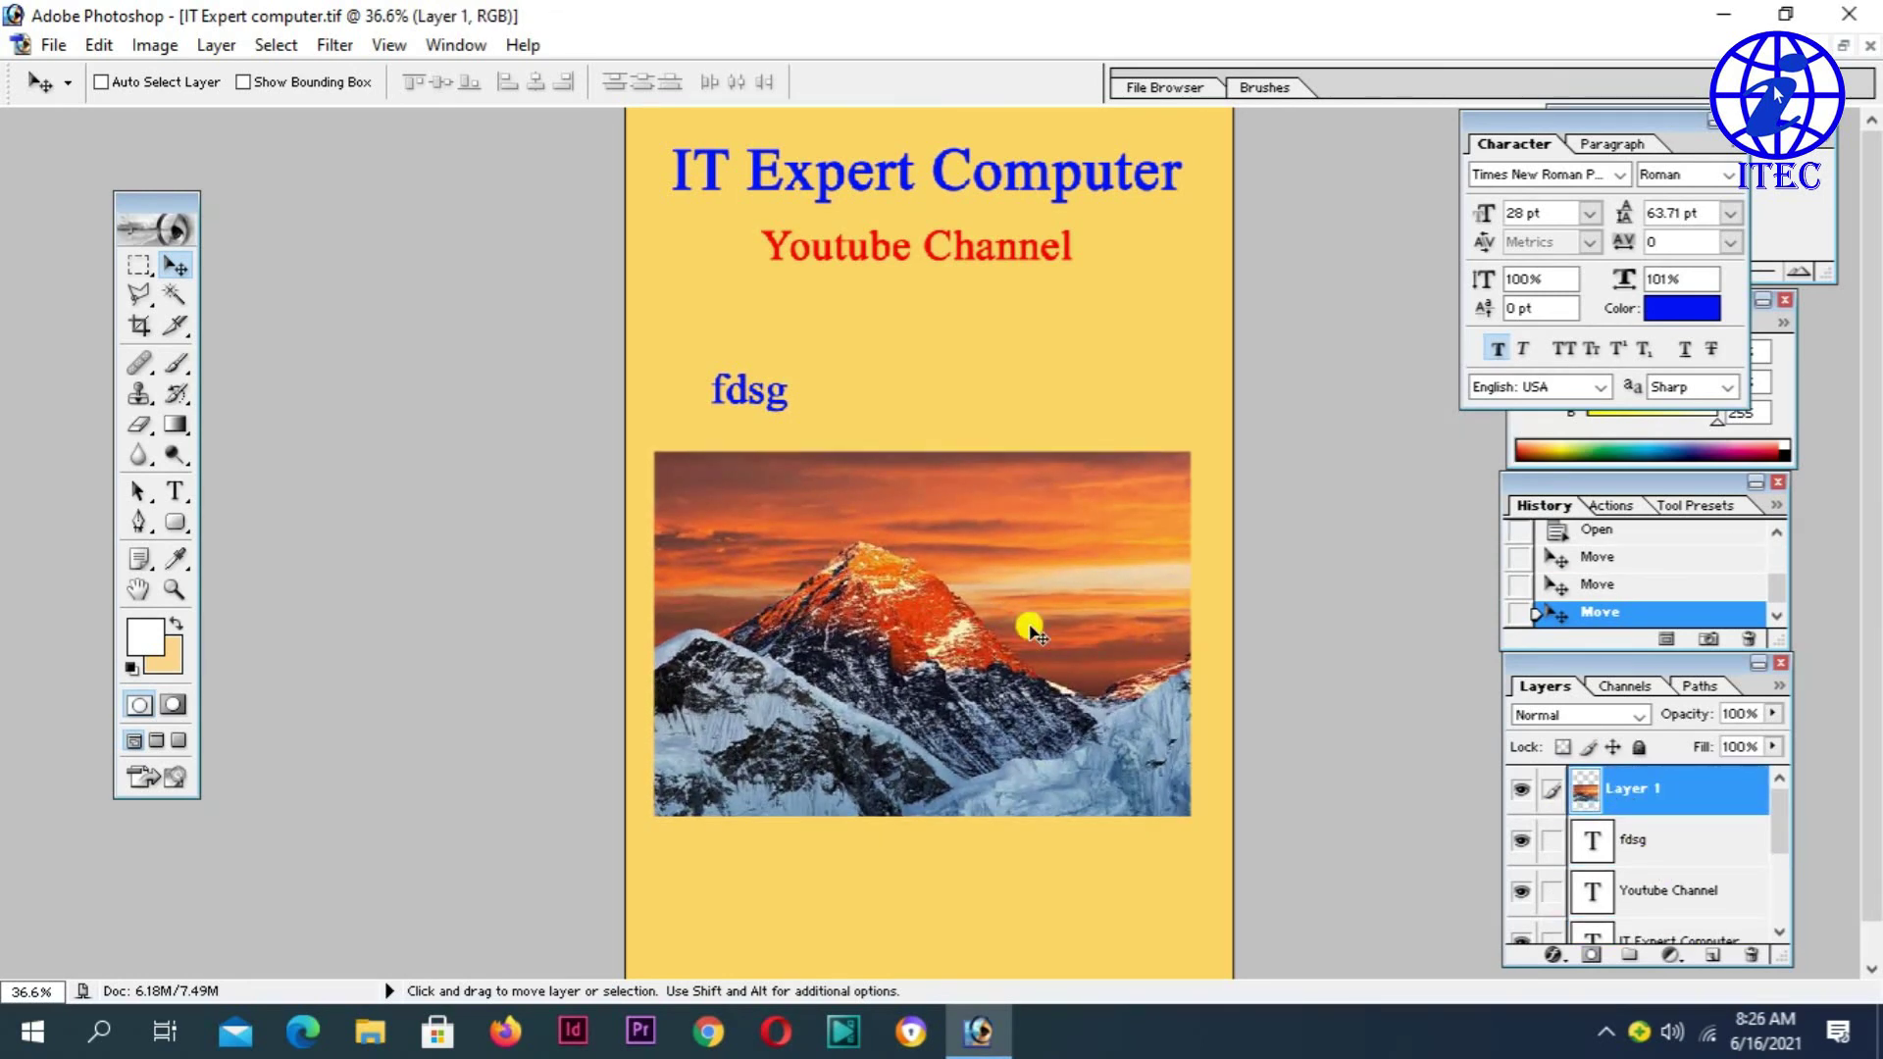
key("ctrl+t")
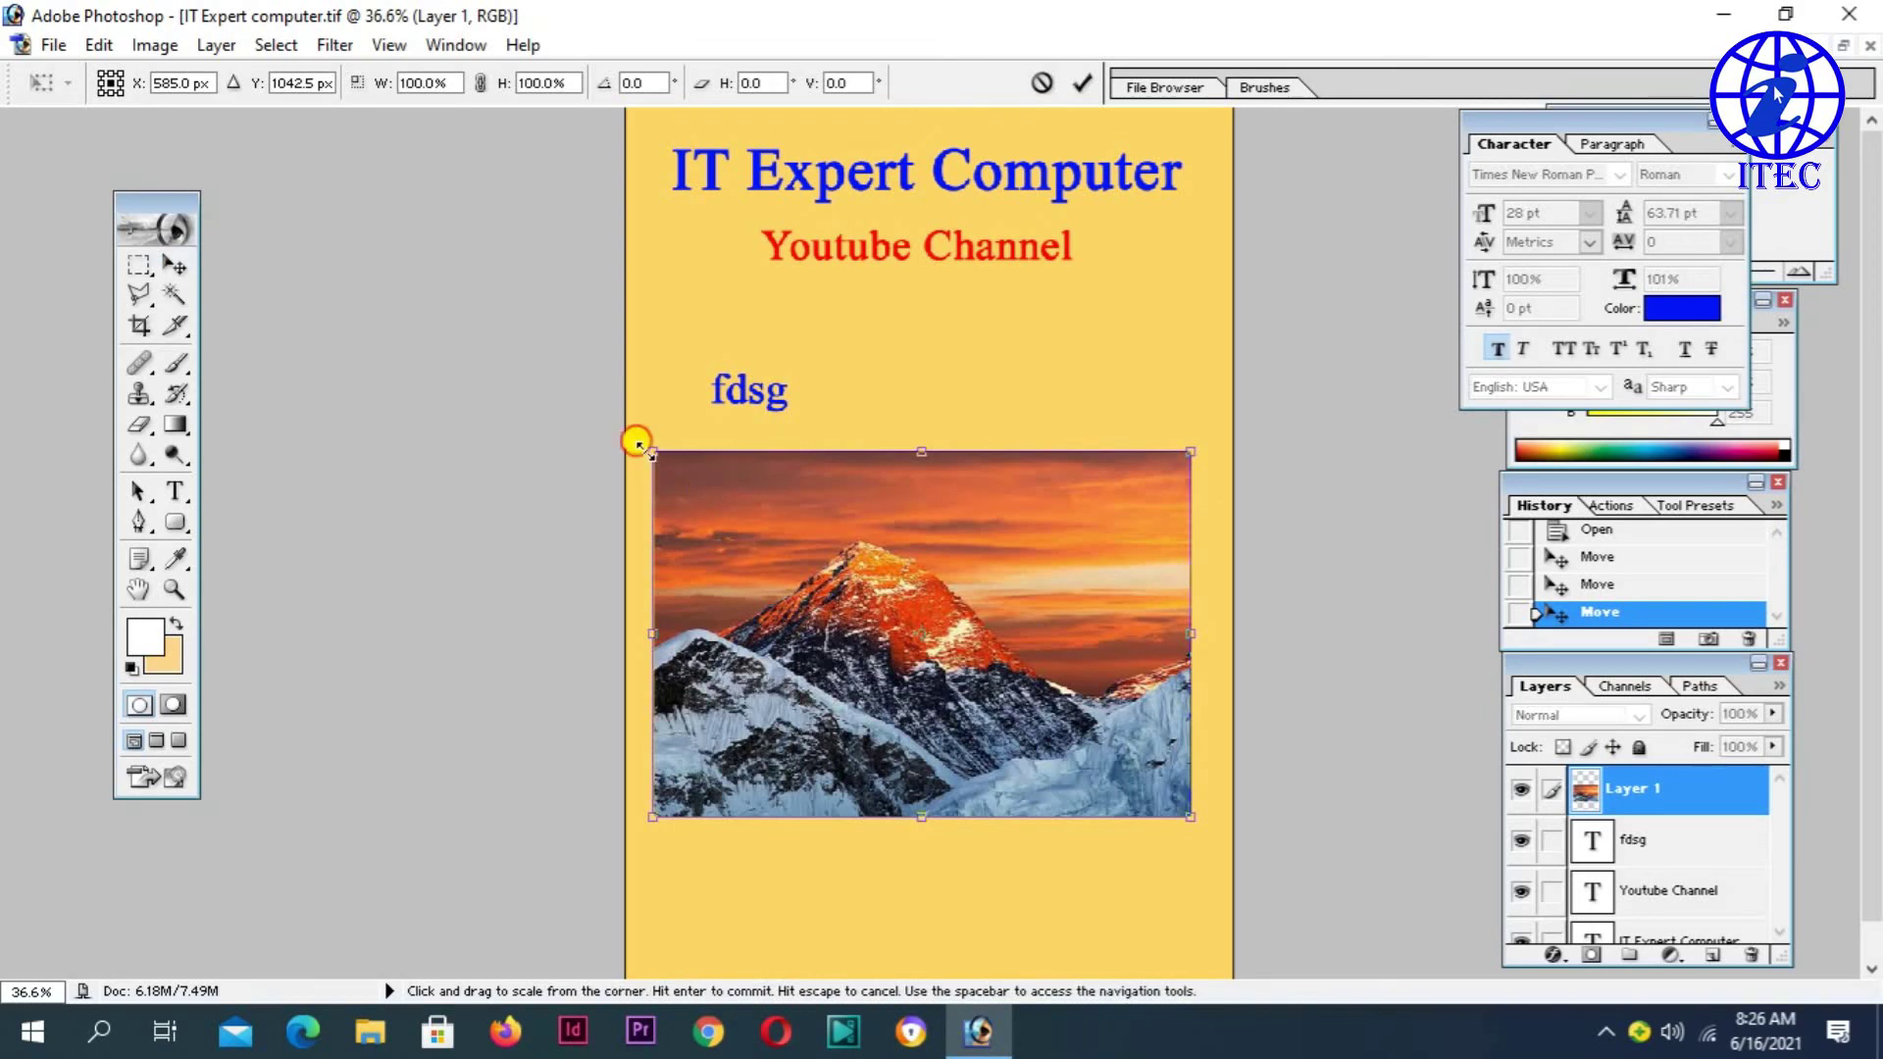
mouse_move(653, 451)
left_mouse_down()
mouse_move(776, 545)
mouse_move(969, 844)
mouse_move(978, 812)
mouse_move(934, 816)
left_mouse_up()
mouse_move(1062, 816)
left_mouse_down()
mouse_move(1045, 659)
mouse_move(1069, 867)
left_mouse_up()
left_click_drag(1076, 973, 1076, 981)
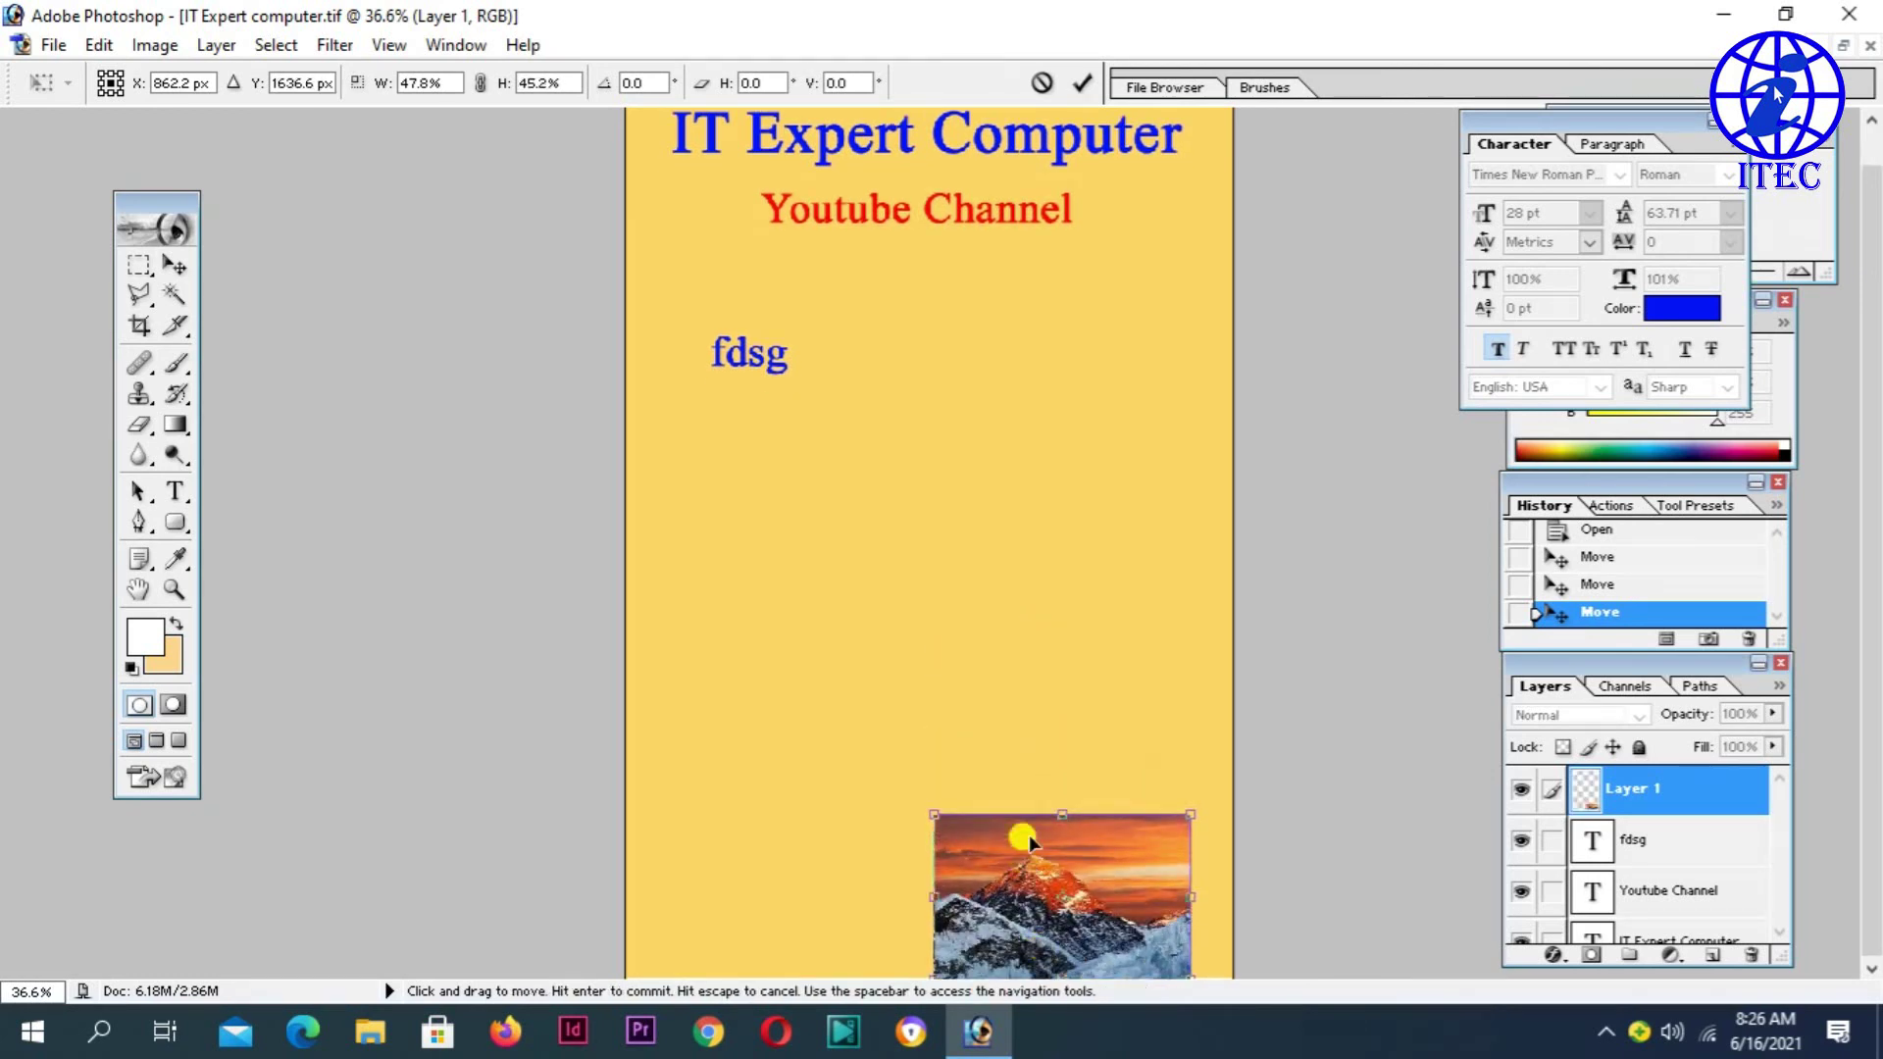
left_click_drag(1031, 845, 747, 326)
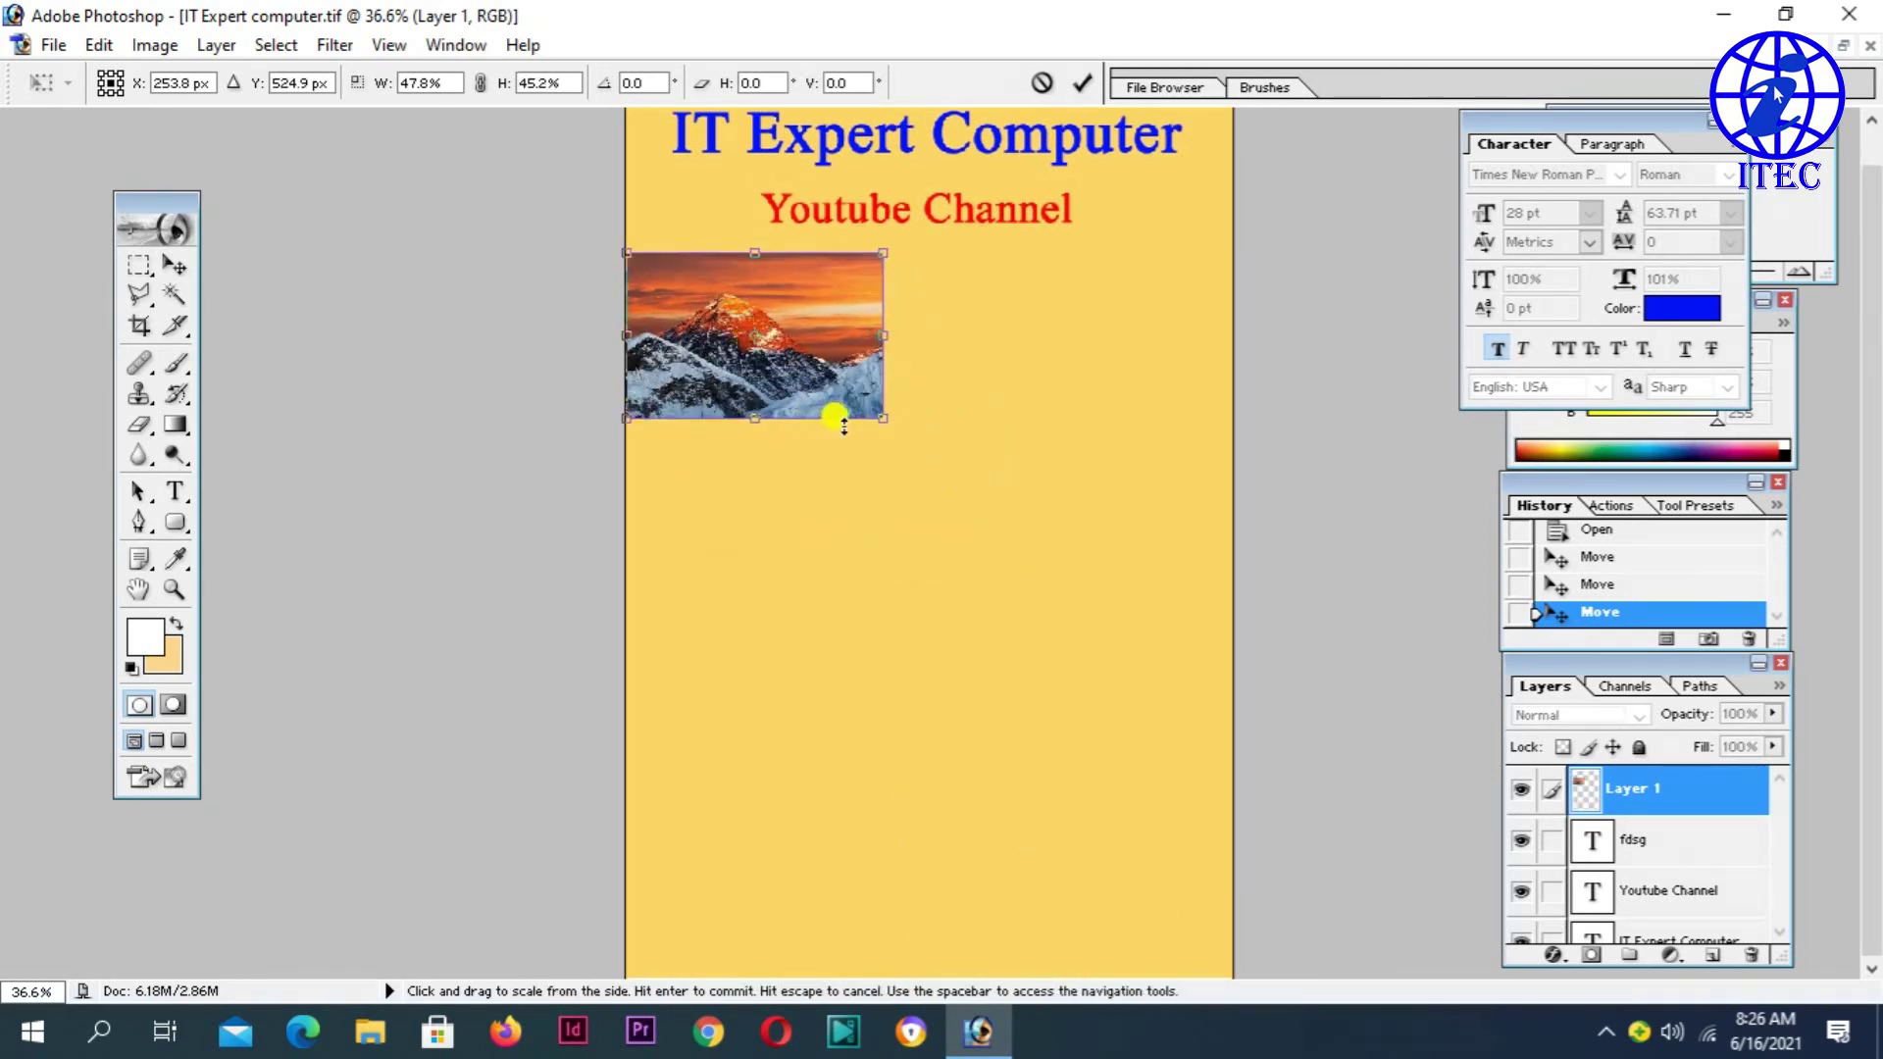
left_click_drag(883, 418, 1145, 587)
mouse_move(1020, 510)
left_mouse_down()
mouse_move(1072, 664)
mouse_move(1050, 660)
mouse_move(1037, 470)
left_mouse_up()
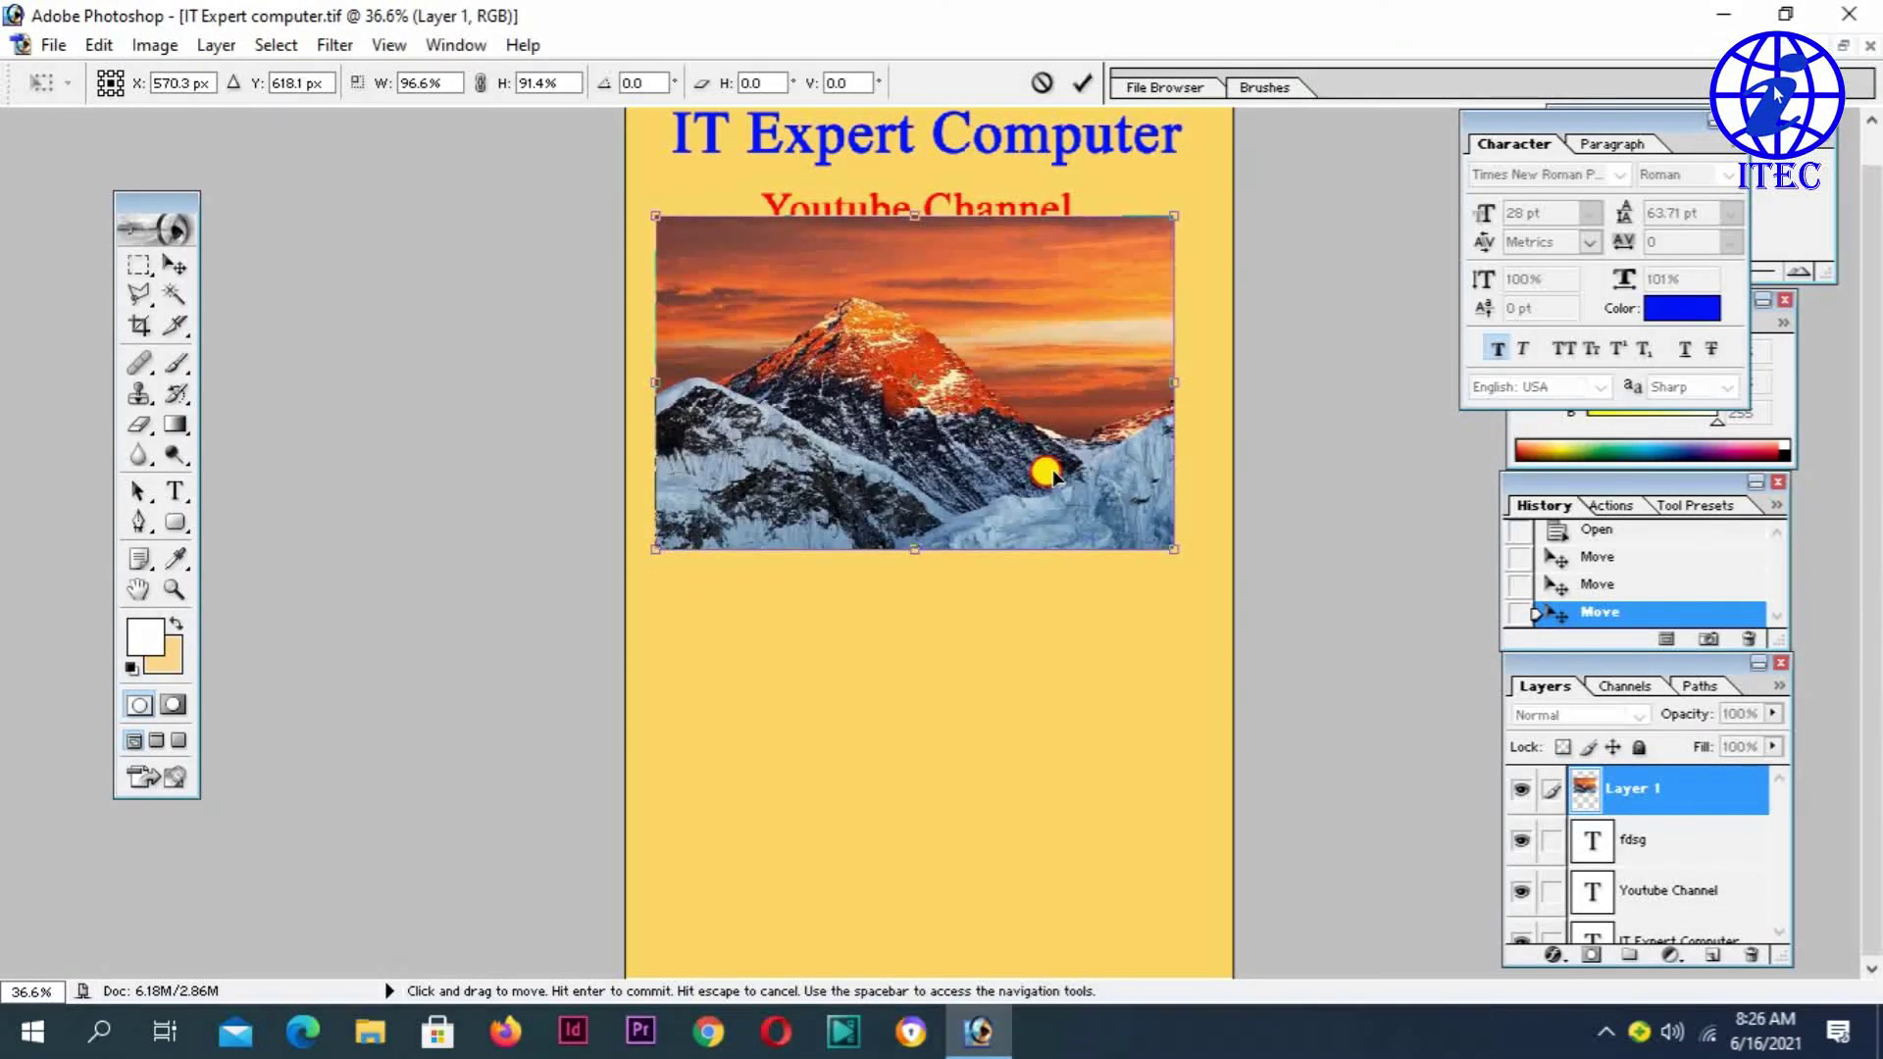
scroll(1069, 393, "up", 1)
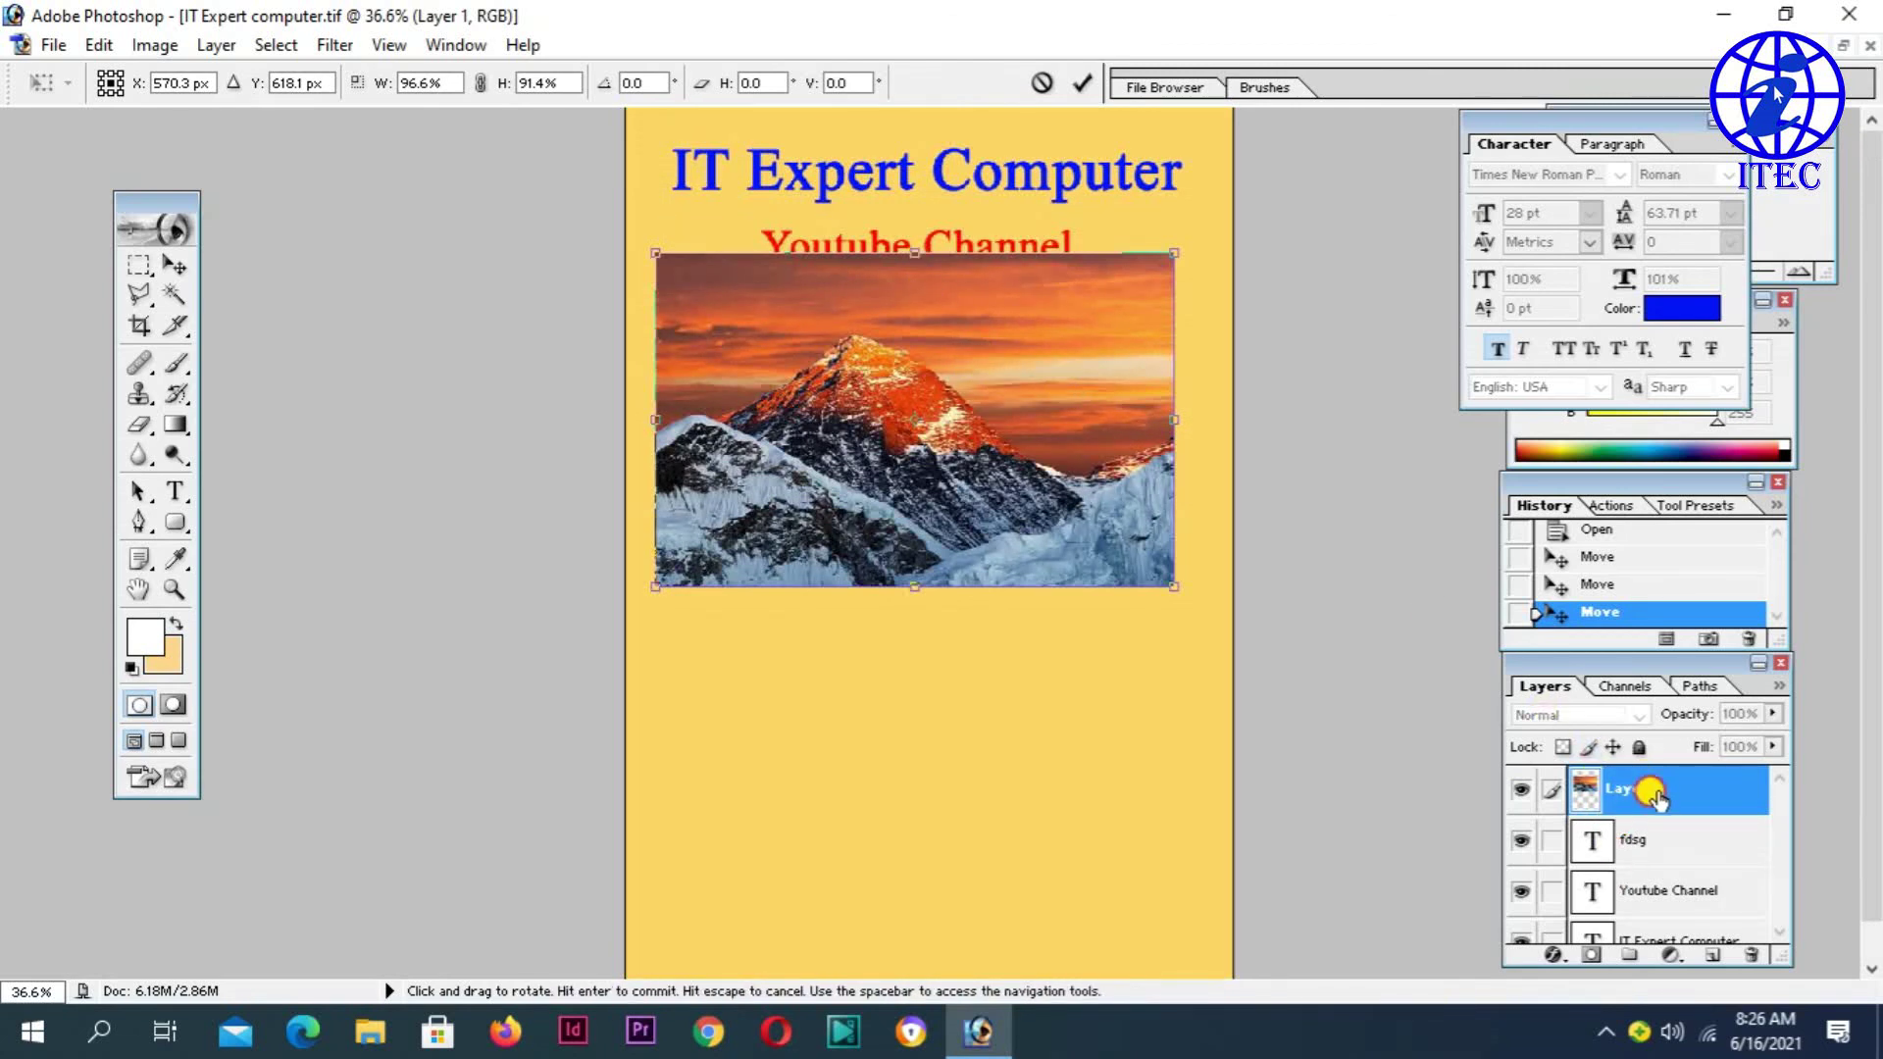
- Commit the photo resize and move its layer below Youtube Channel
key("Return")
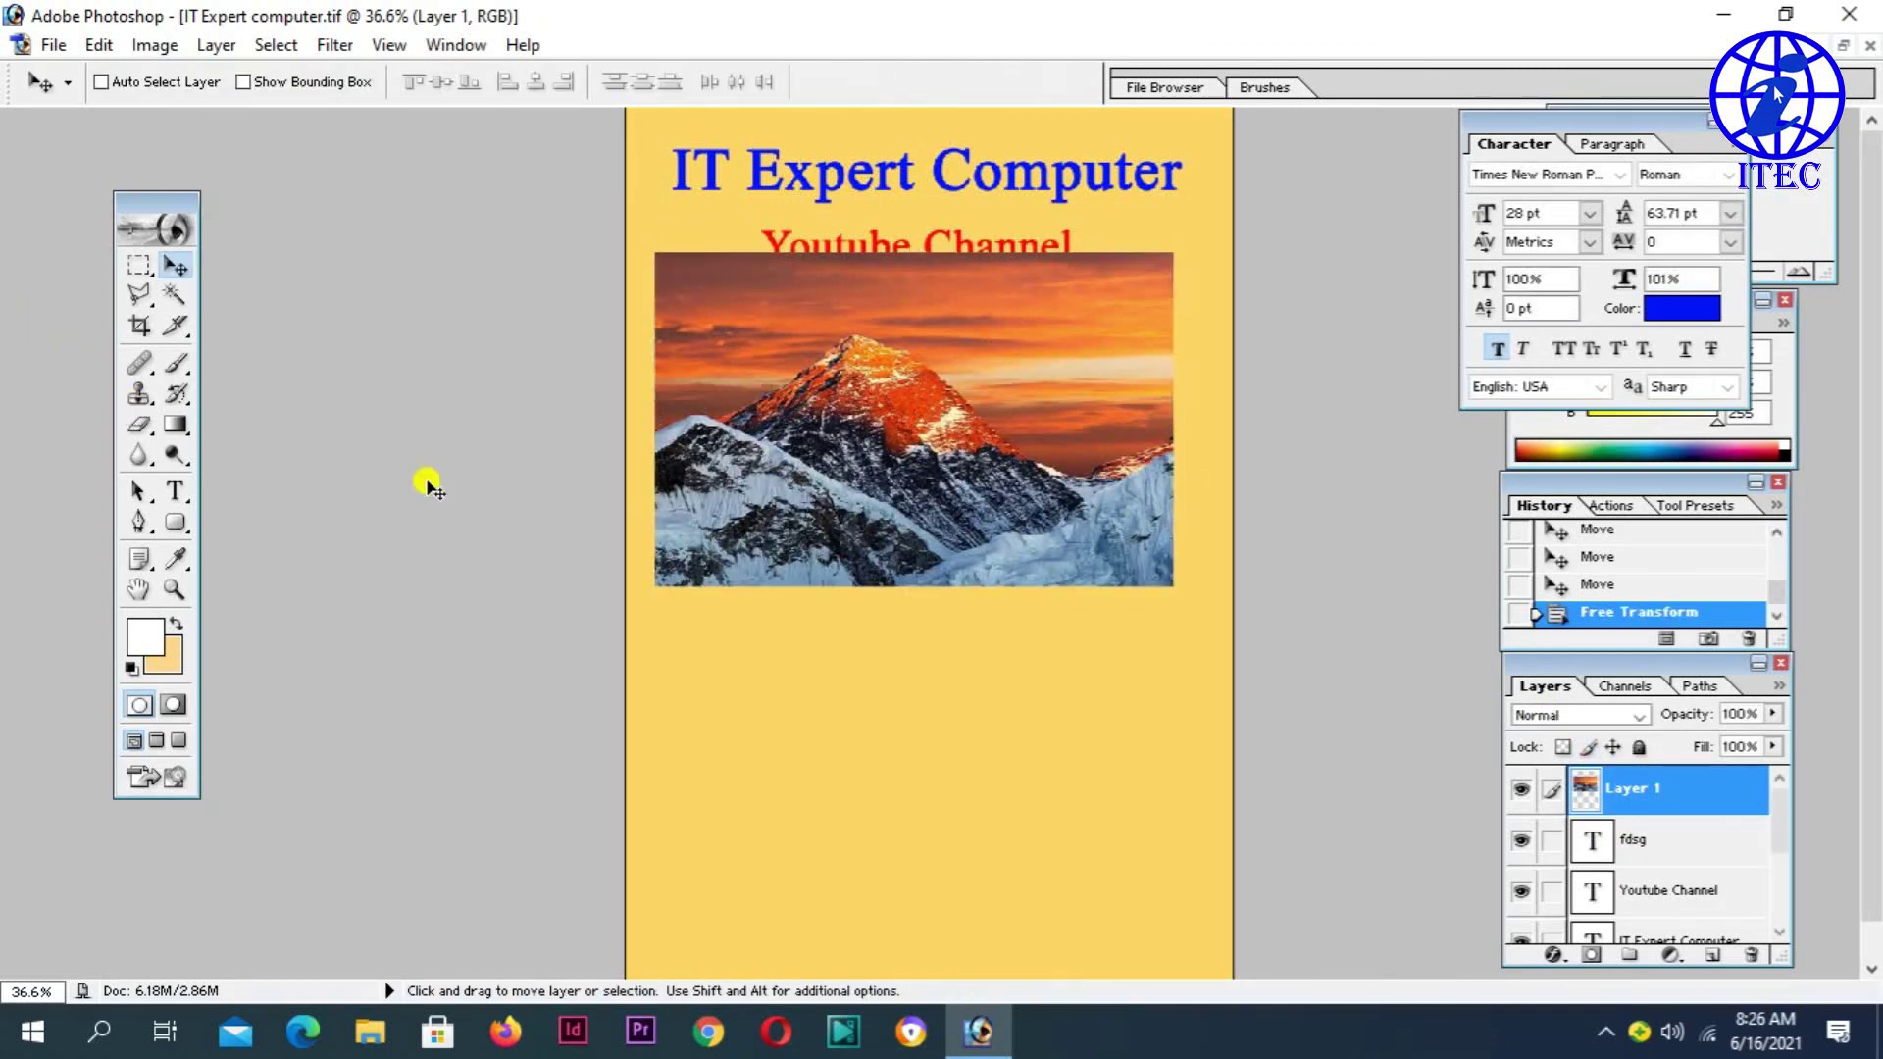
left_click_drag(1614, 794, 1653, 922)
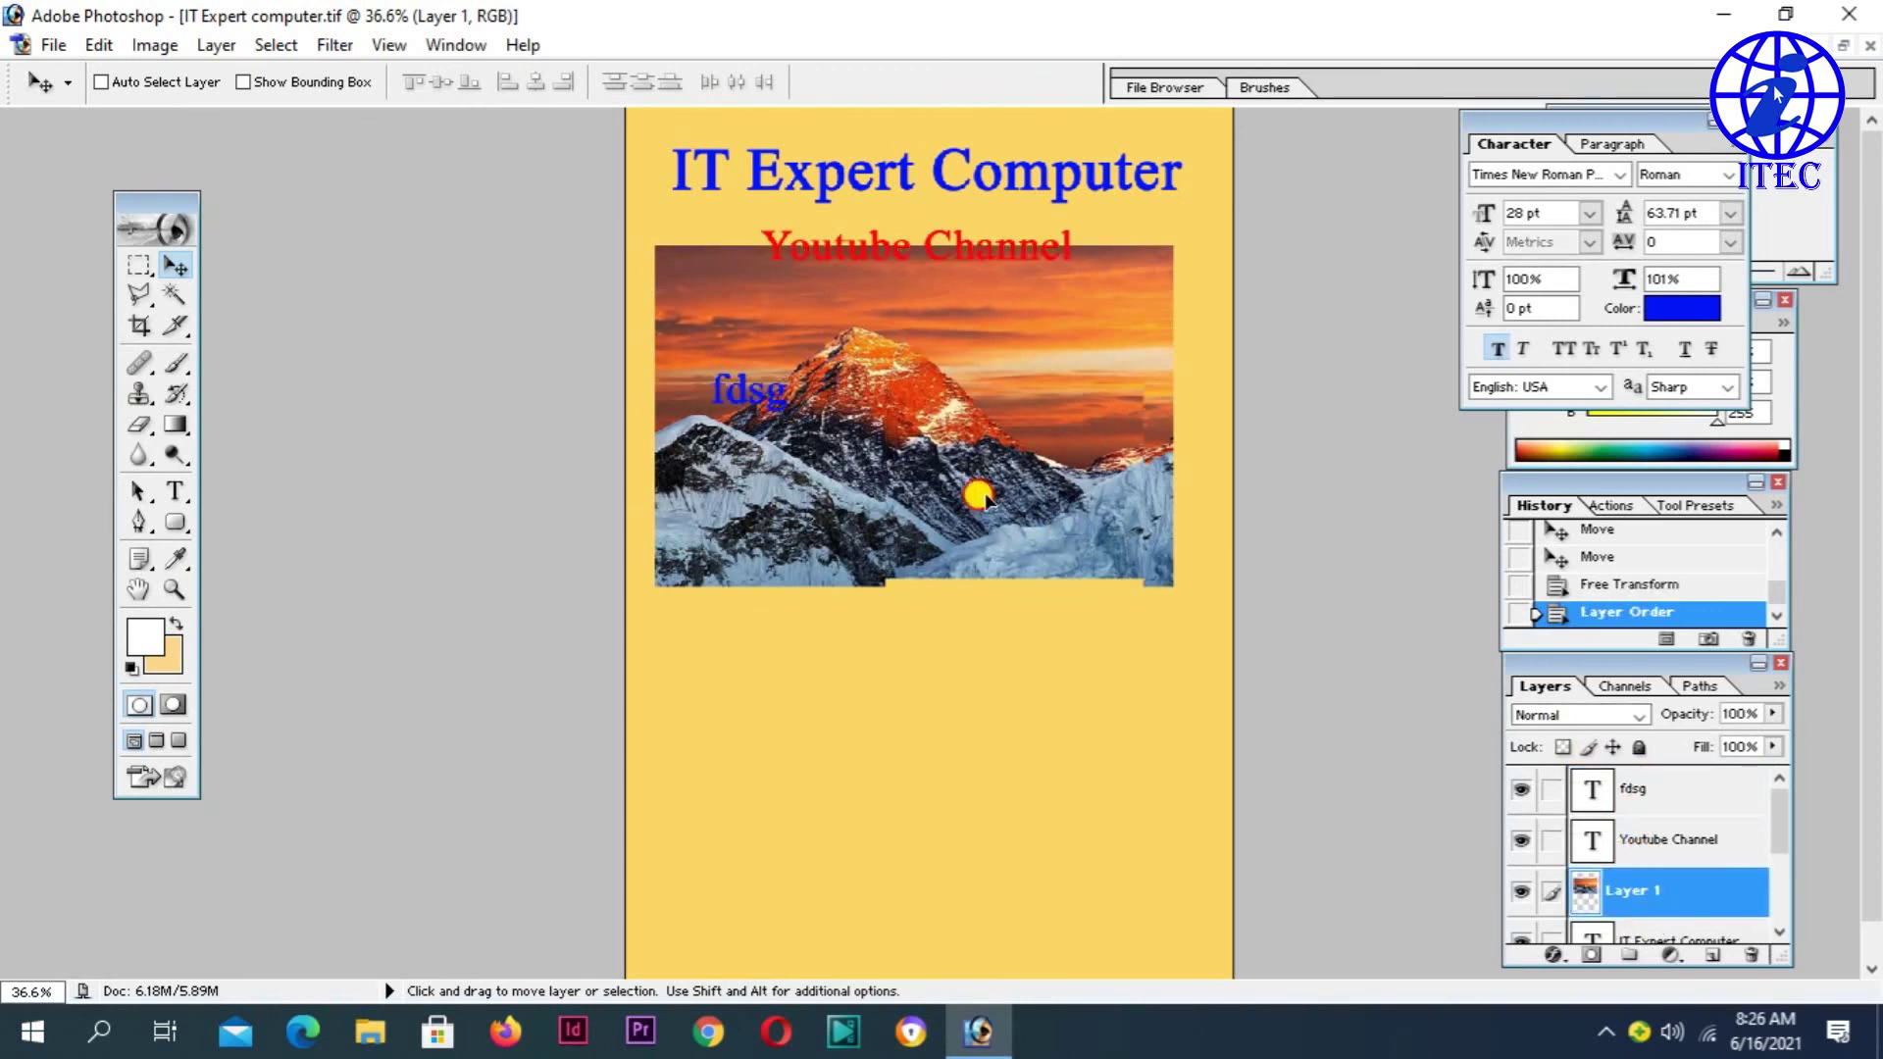
left_click_drag(974, 490, 975, 449)
left_click(1635, 885)
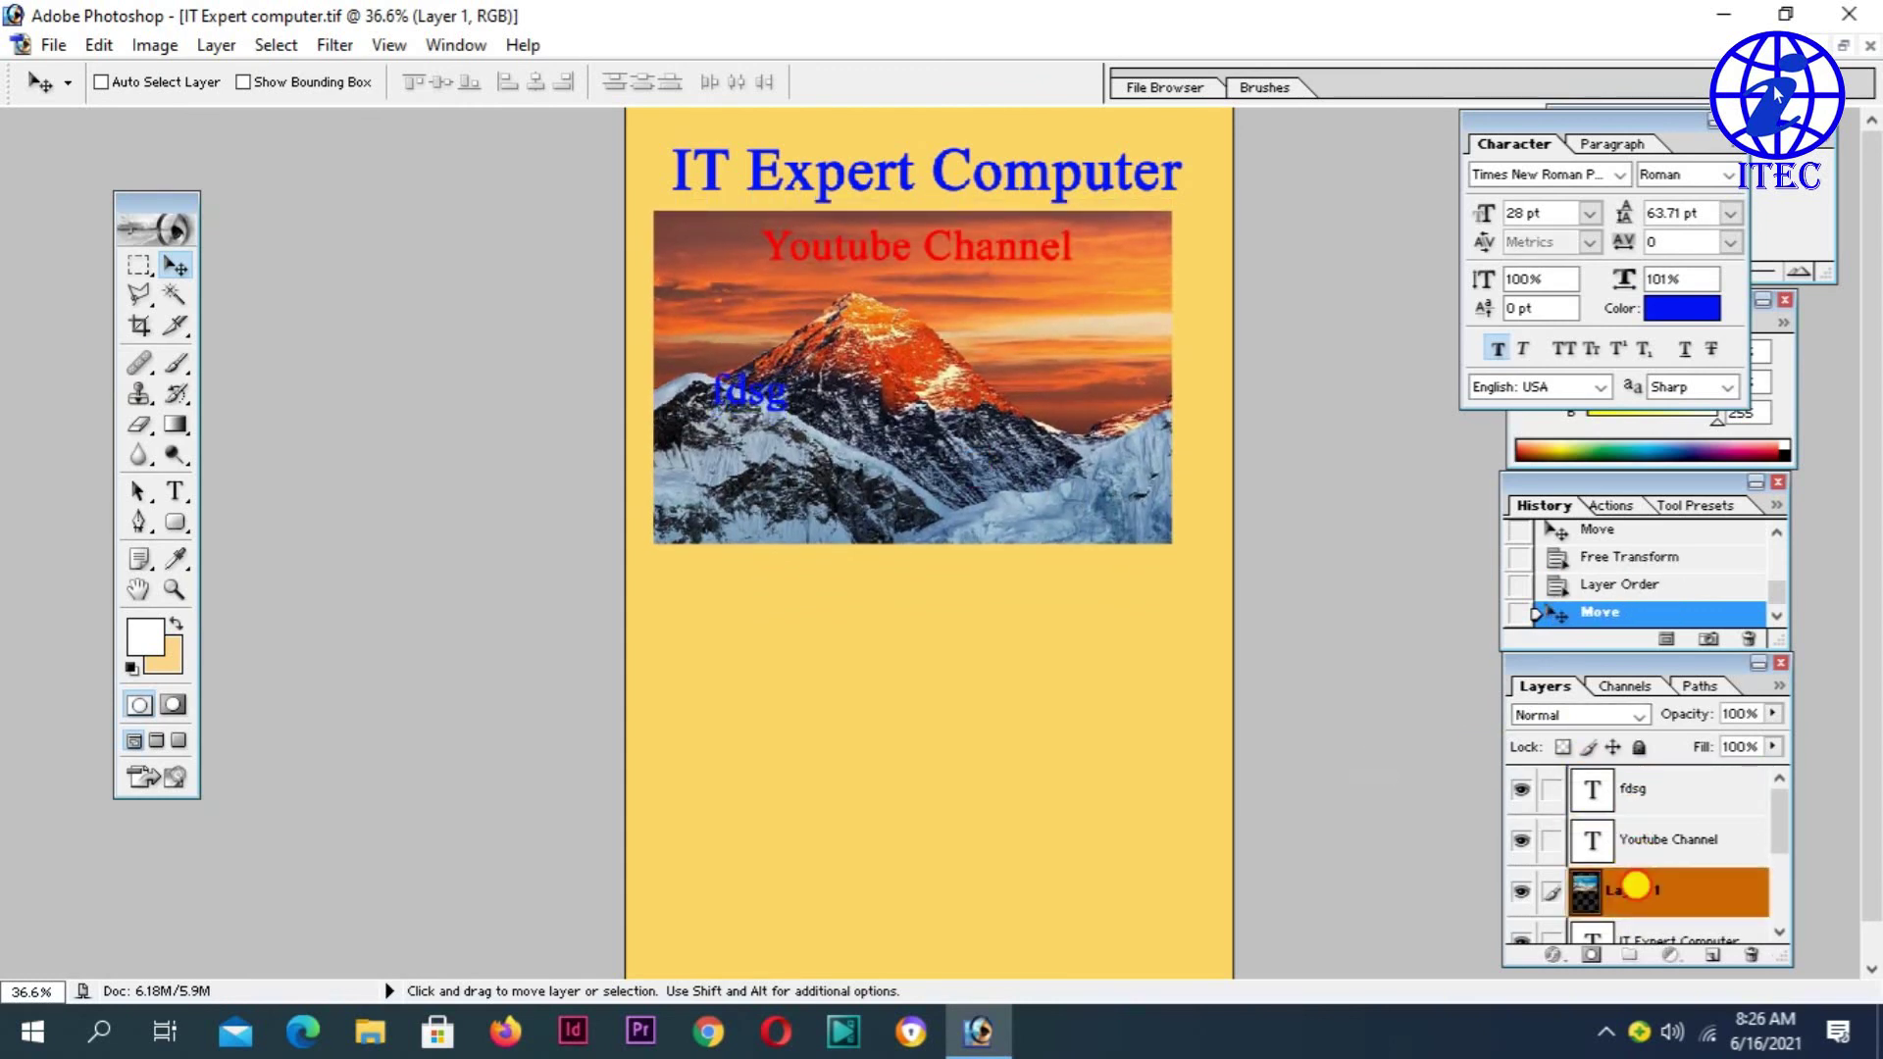
- Move the photo layer below IT Expert Computer and reposition it on the card
left_click_drag(1654, 924, 1679, 947)
scroll(1674, 922, "down", 1)
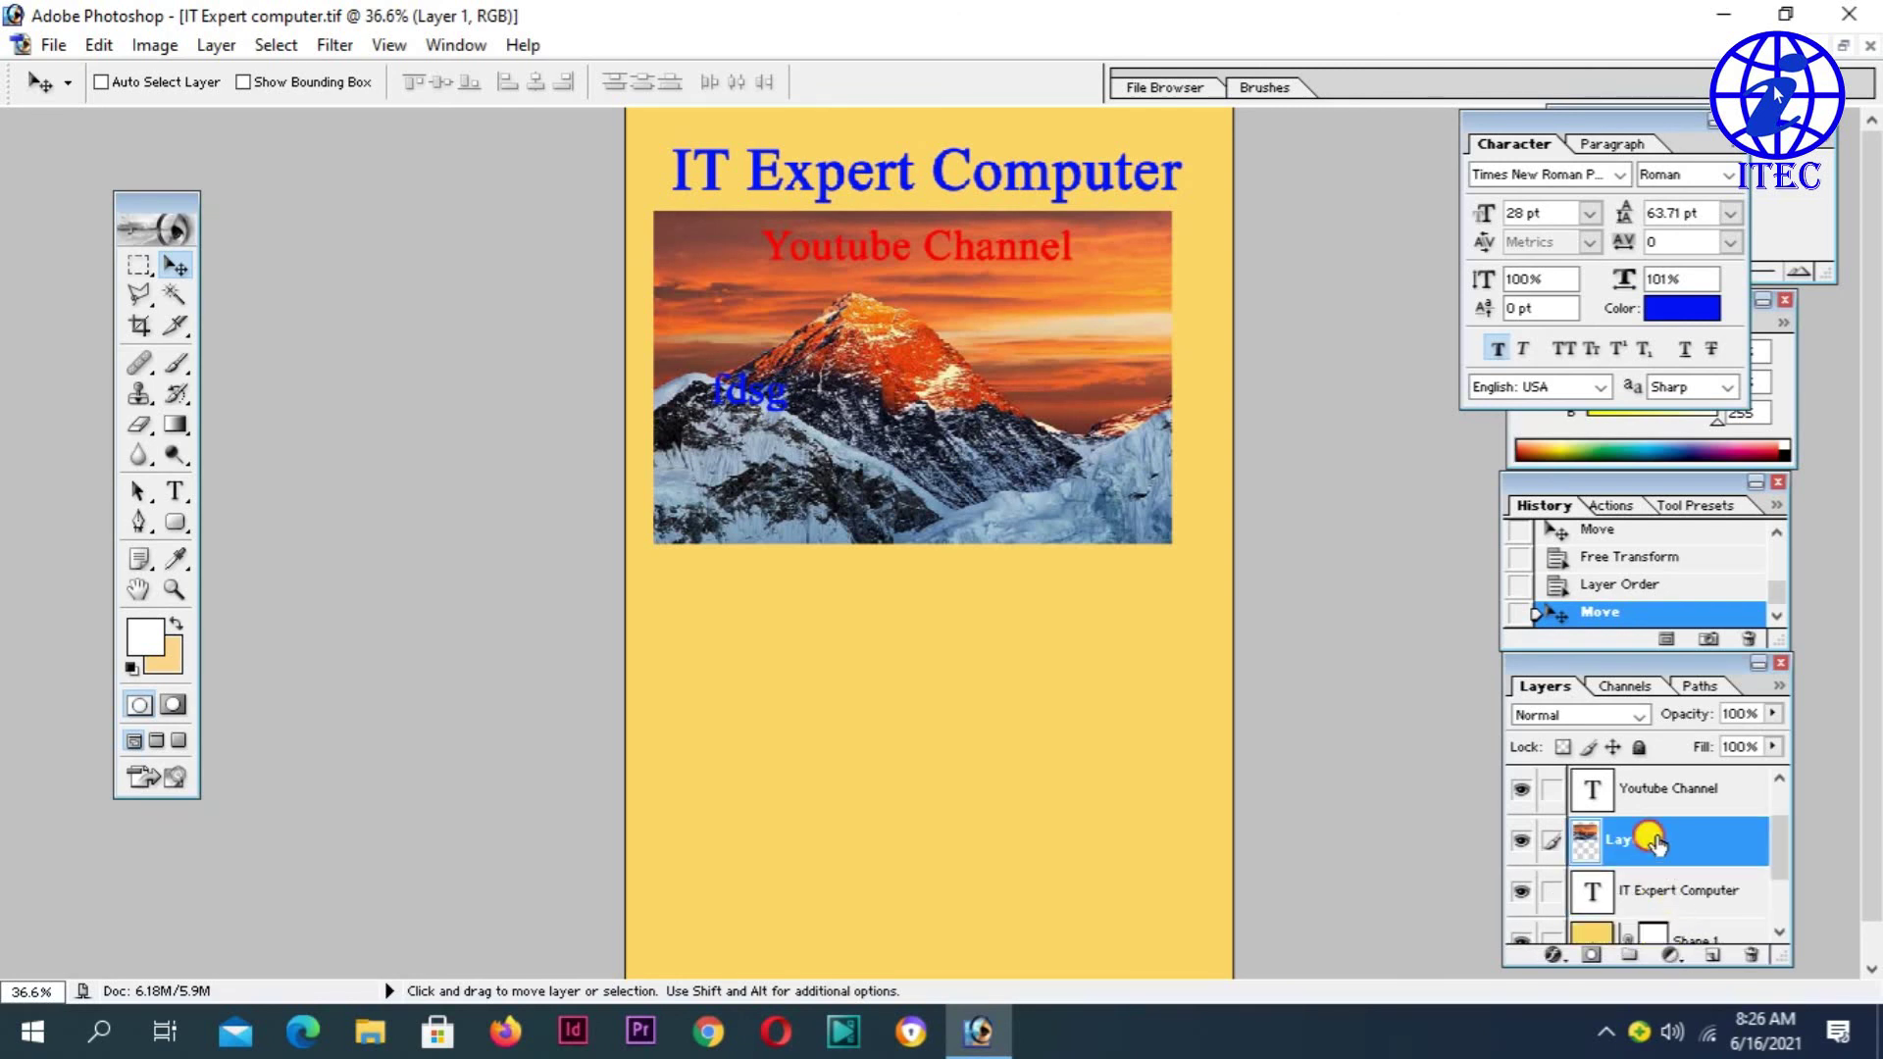
left_click_drag(1653, 842, 1655, 907)
mouse_move(892, 466)
left_mouse_down()
mouse_move(906, 383)
mouse_move(904, 676)
left_mouse_up()
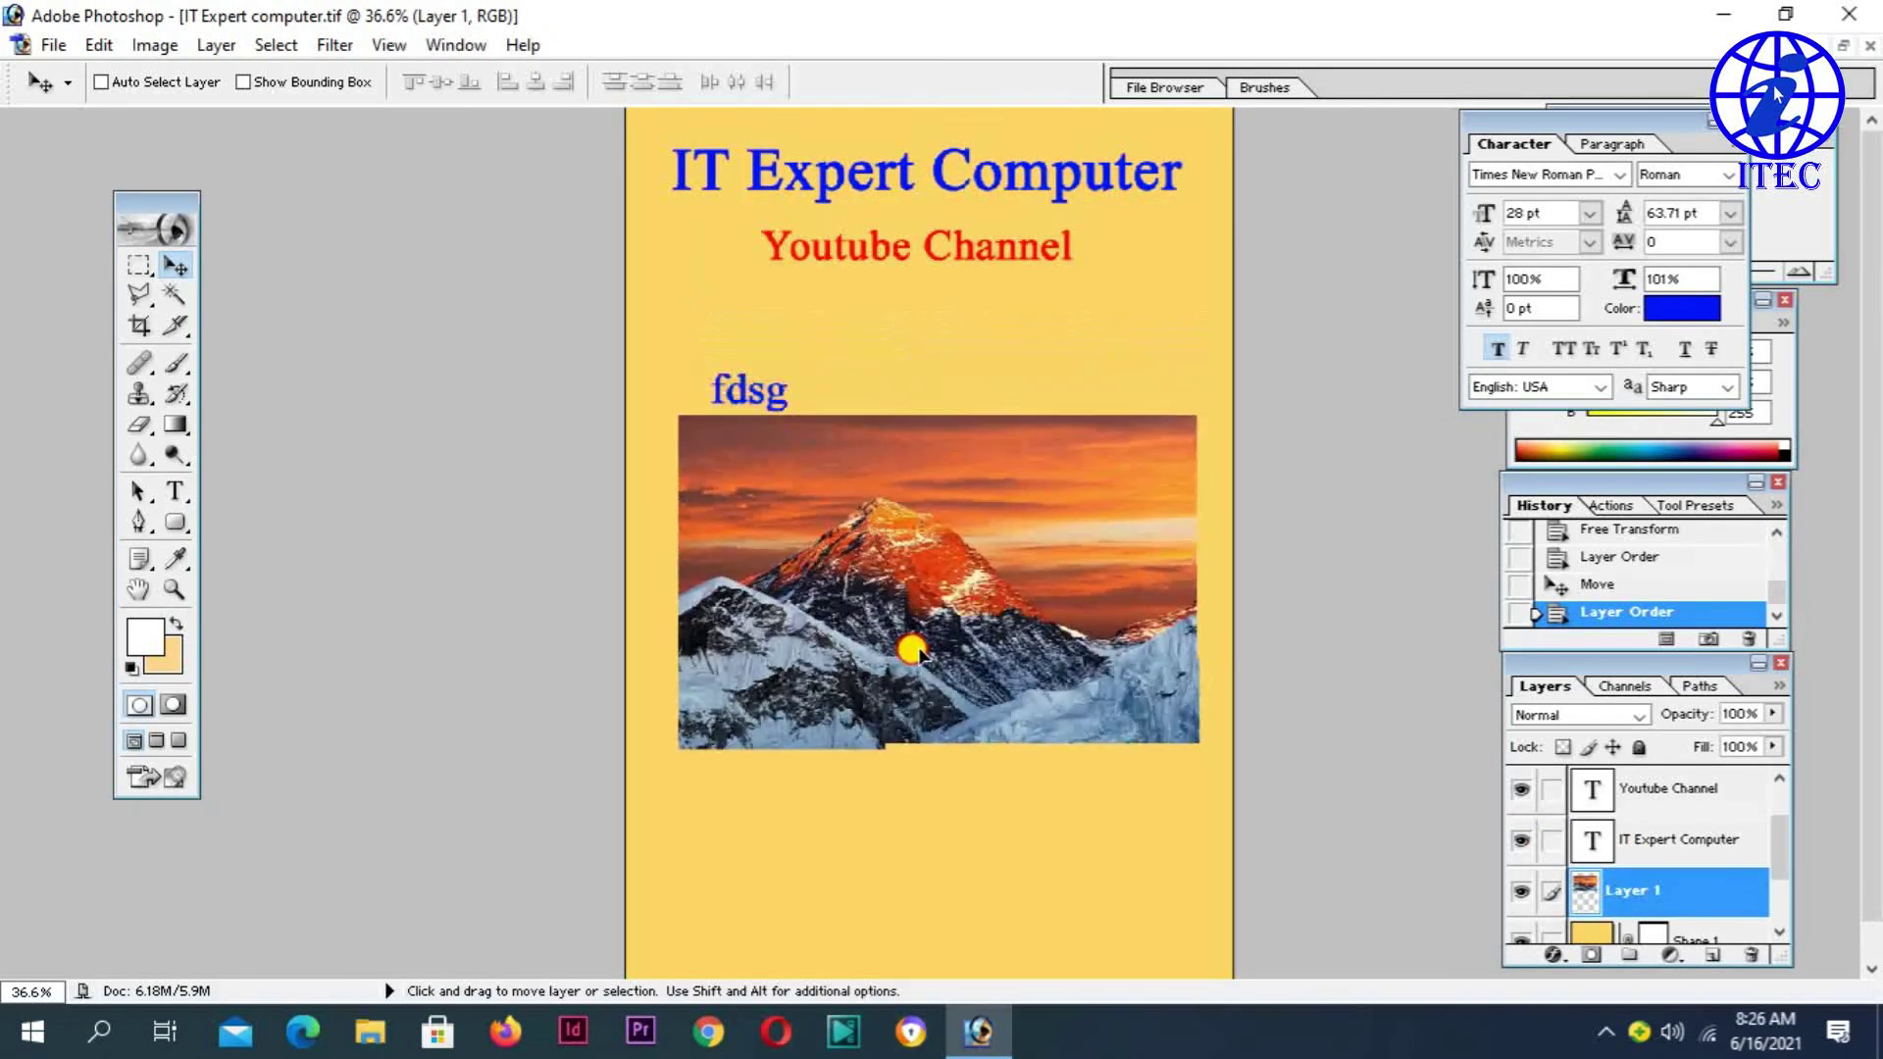